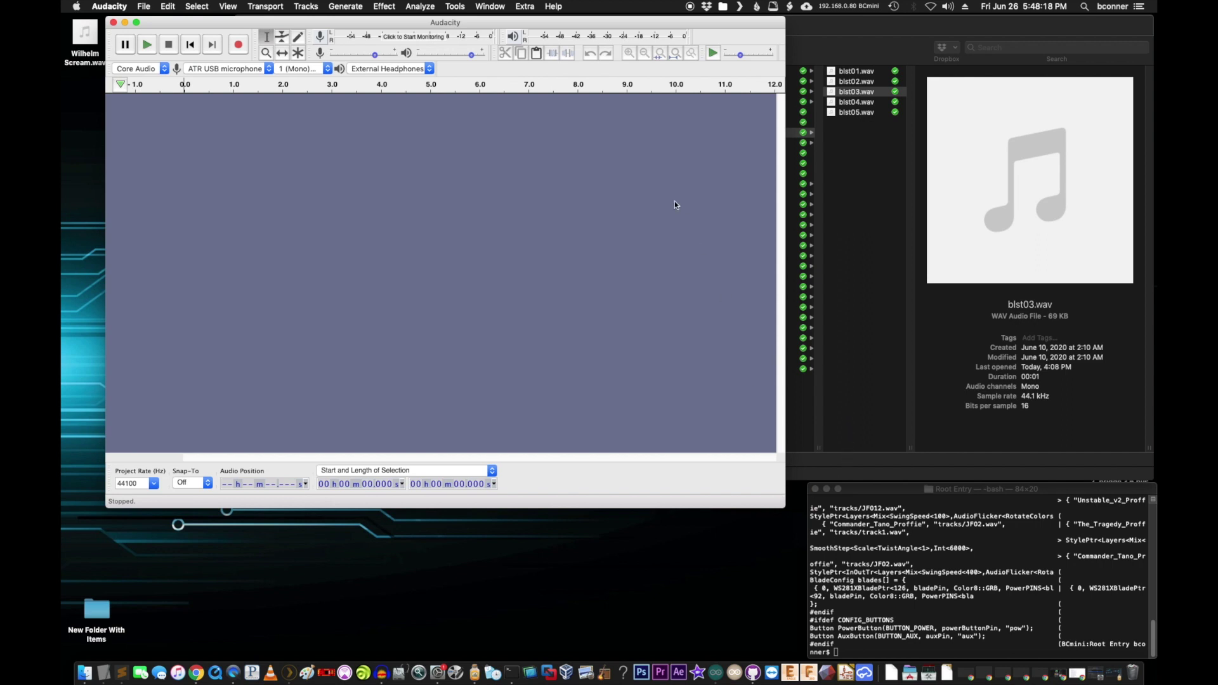
left_click_drag(653, 22, 651, 42)
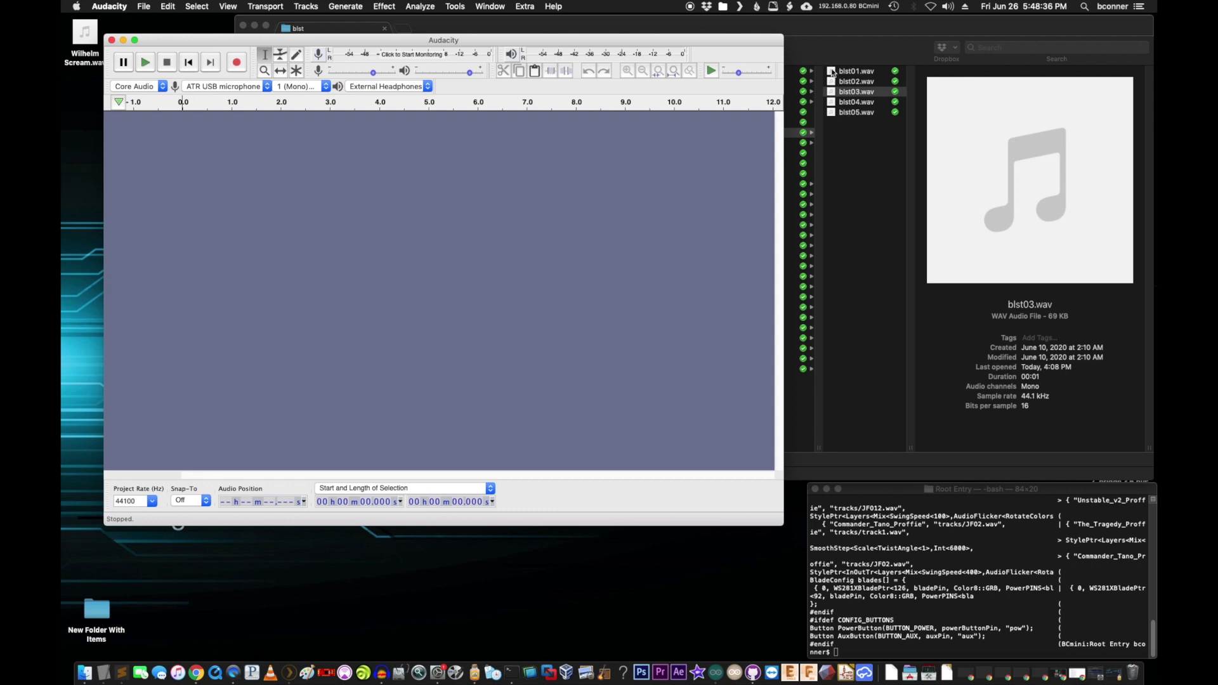
mouse_move(509, 39)
left_mouse_down()
mouse_move(506, 27)
mouse_move(520, 30)
left_mouse_up()
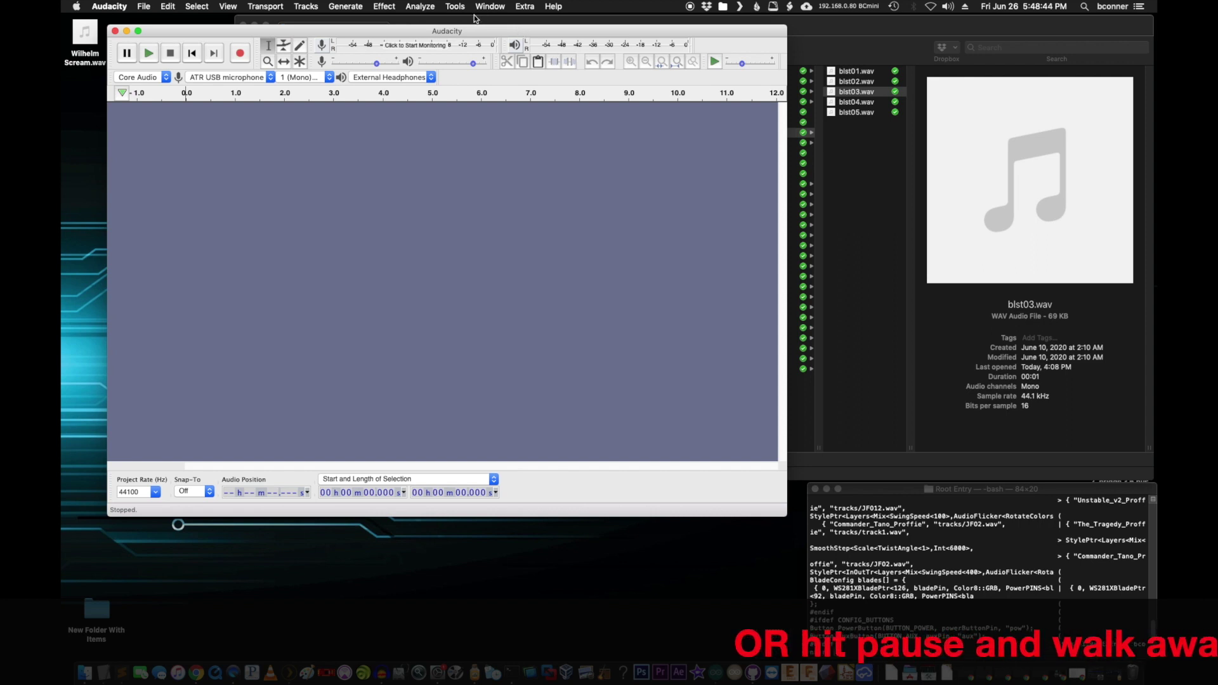
left_click(109, 6)
left_click(348, 367)
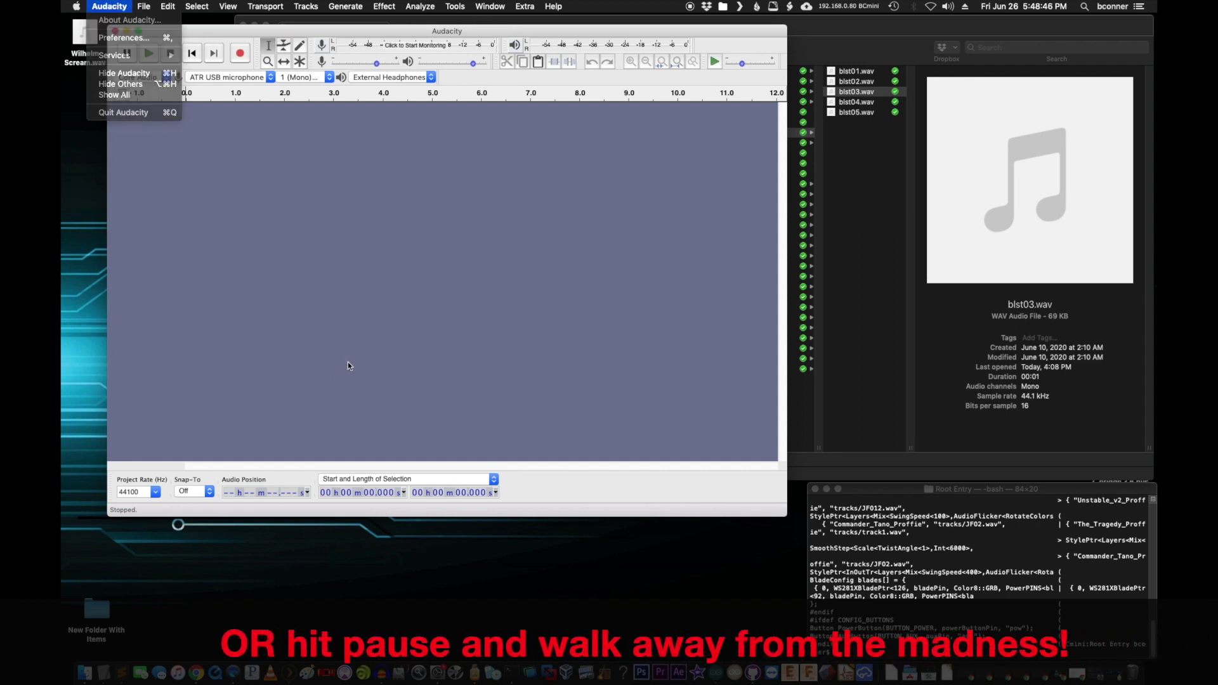
left_click_drag(523, 31, 514, 23)
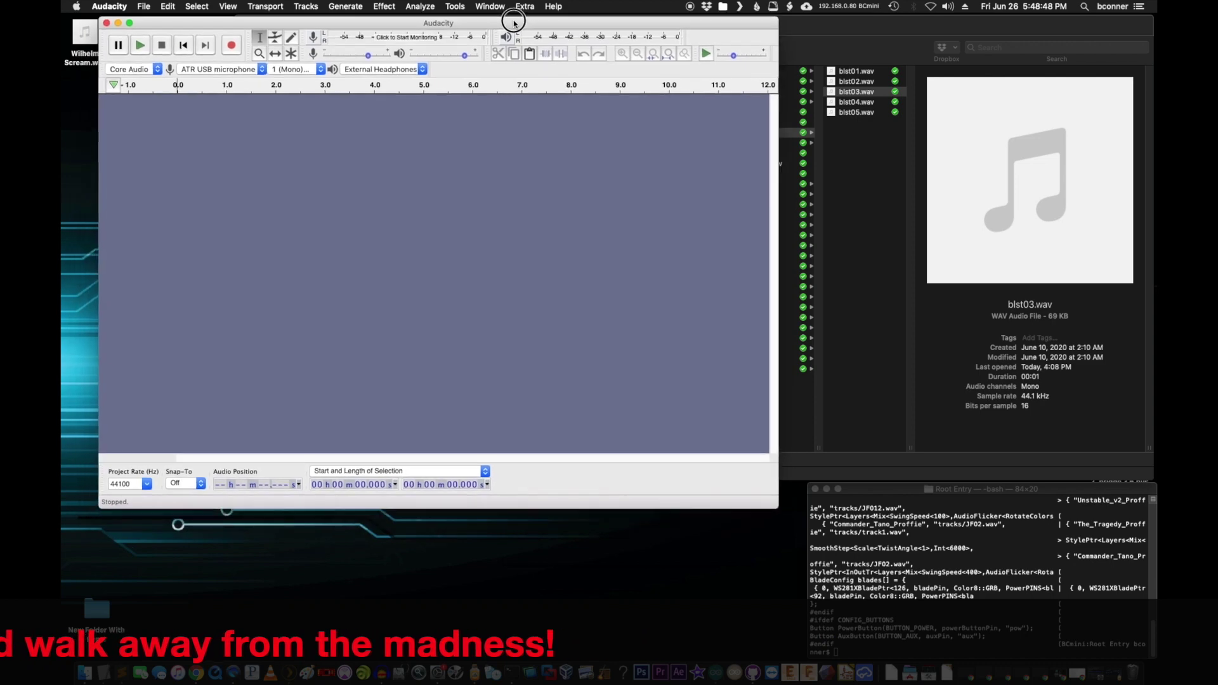
left_click_drag(637, 25, 664, 26)
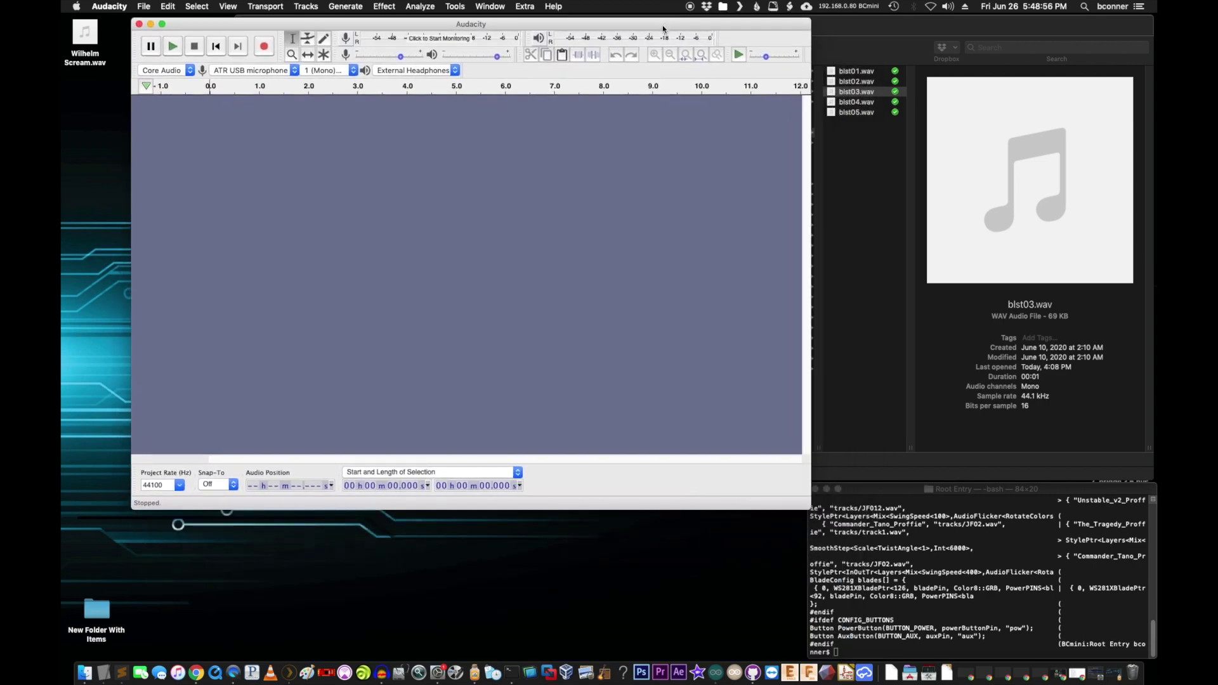
Check the installed Audacity version in its About information and close it.
left_click(123, 8)
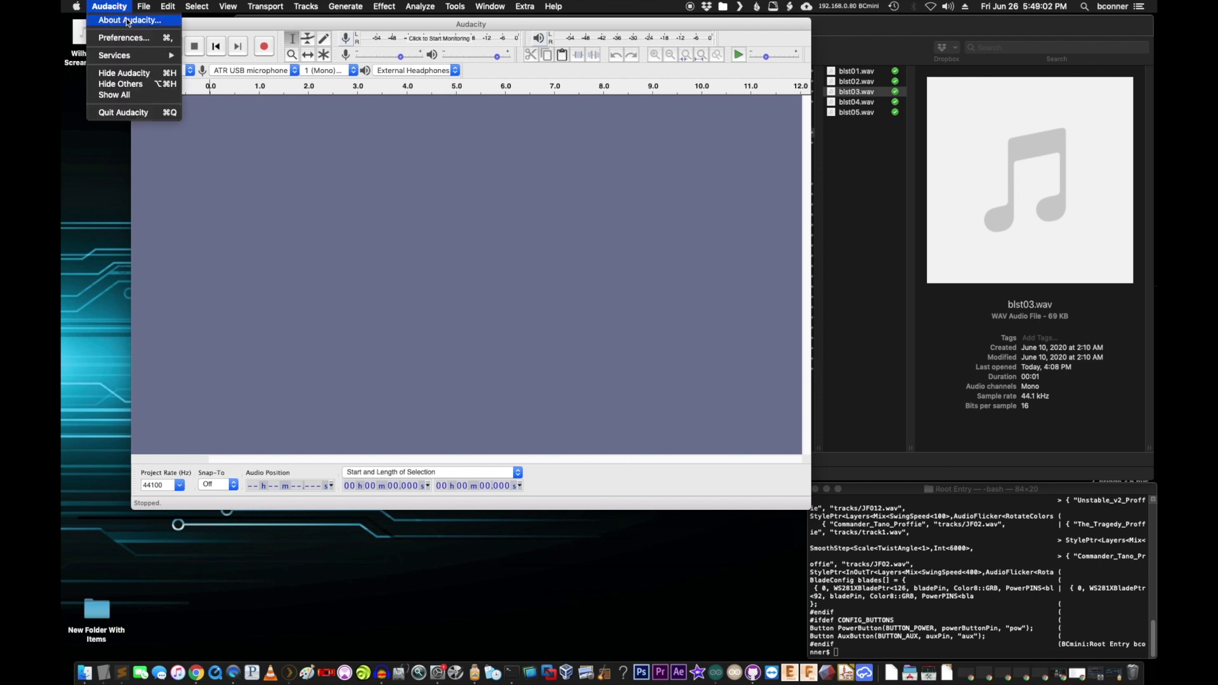
left_click(124, 21)
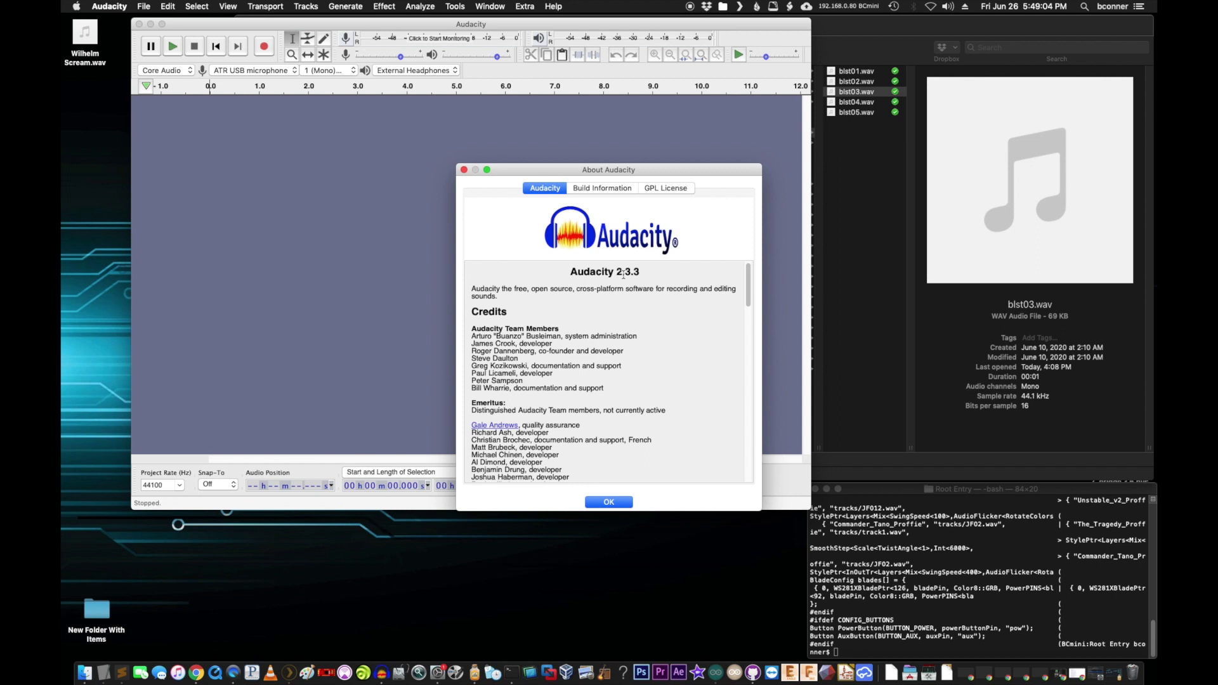
left_click(609, 502)
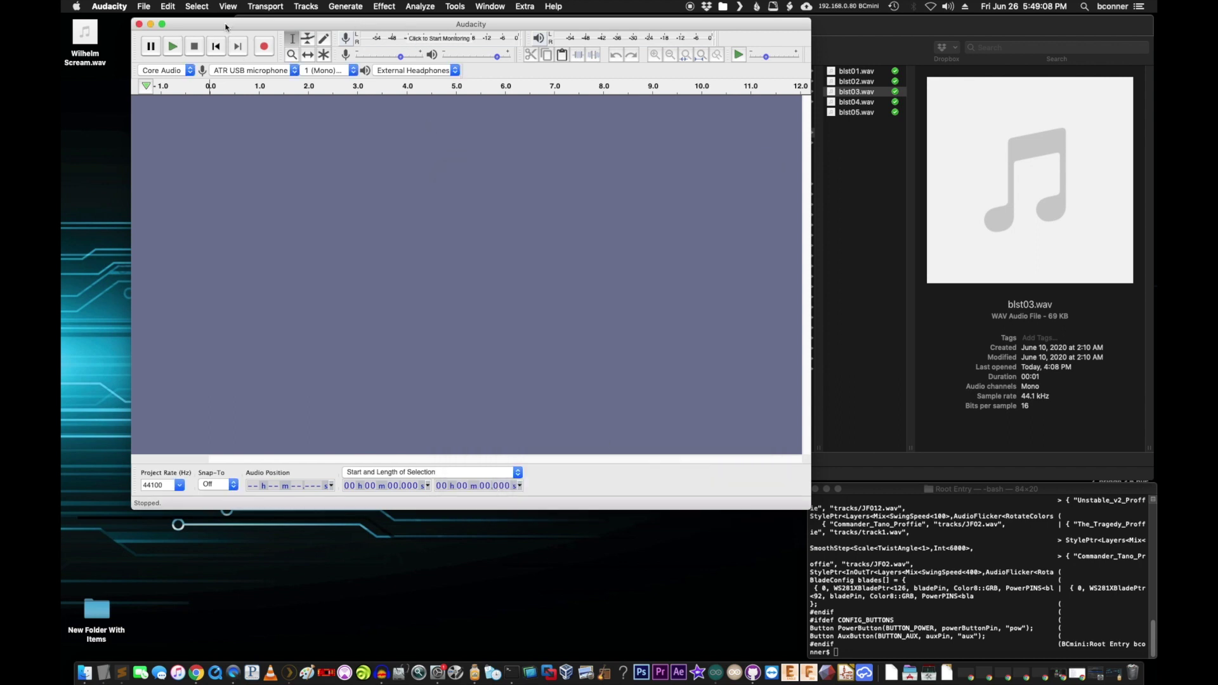
Check the macOS version in the About This Mac overview and close it.
left_click(78, 7)
left_click(94, 21)
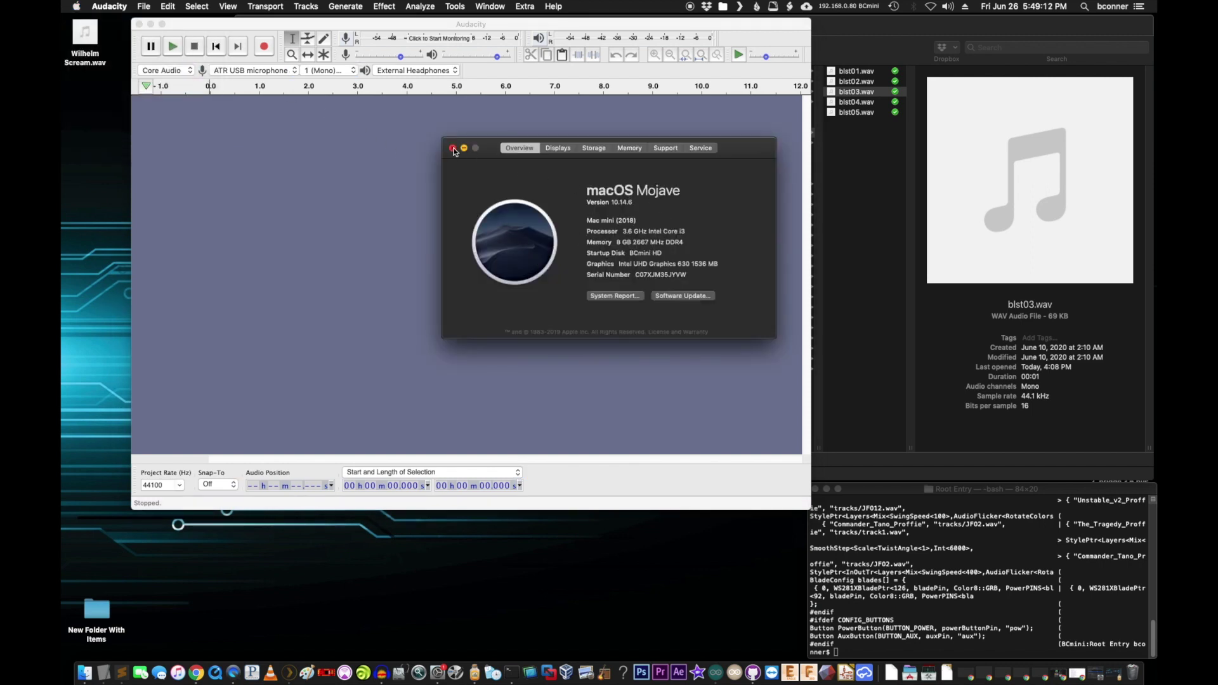
left_click(453, 149)
left_click_drag(435, 27, 416, 24)
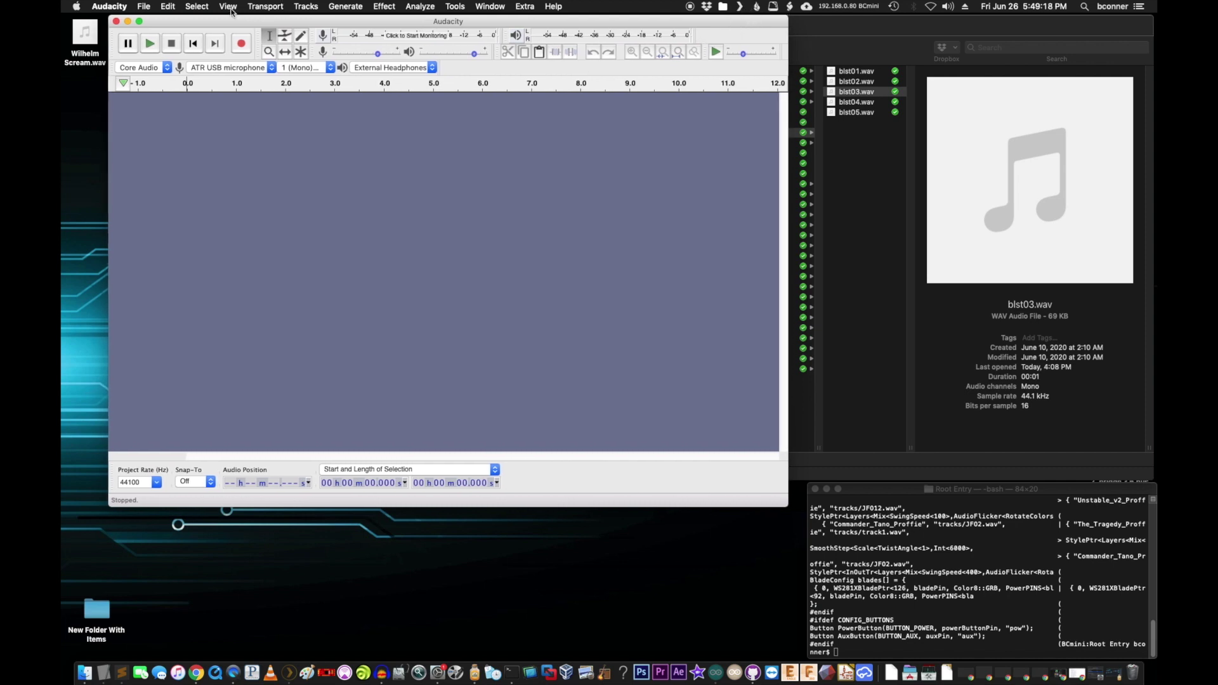
Open Audacity's preferences, view the Import / Export settings, and show the Keyboard bindings in an enlarged dialog.
left_click(117, 7)
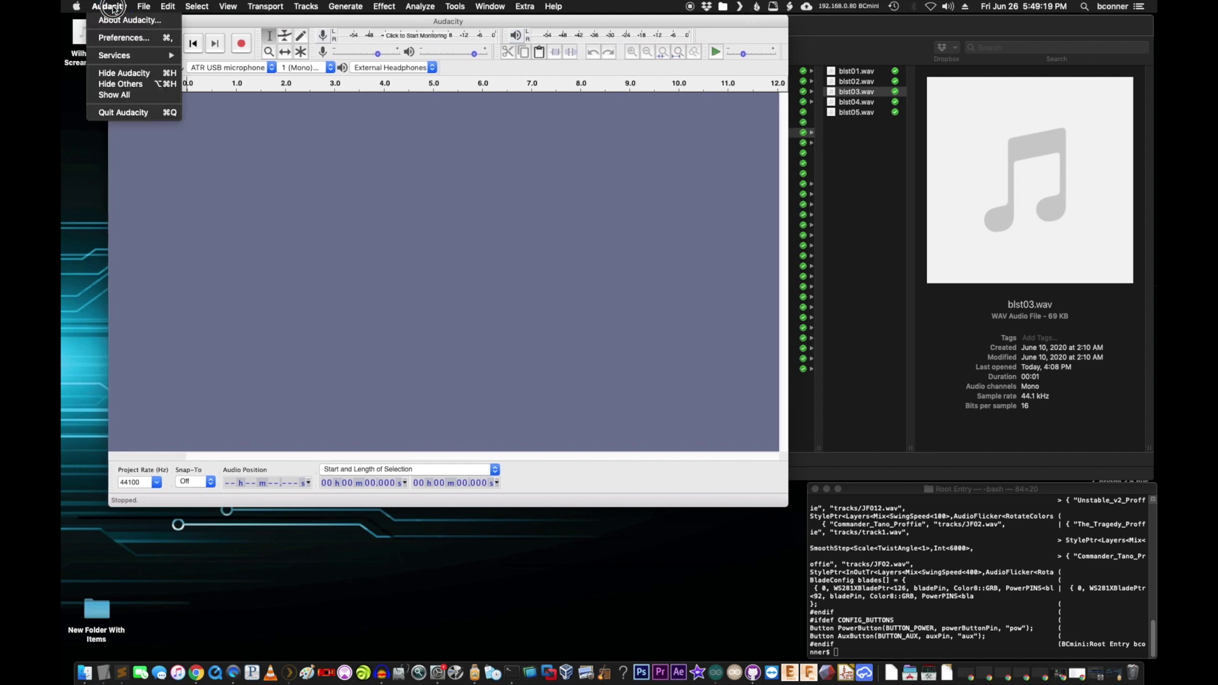
left_click(135, 38)
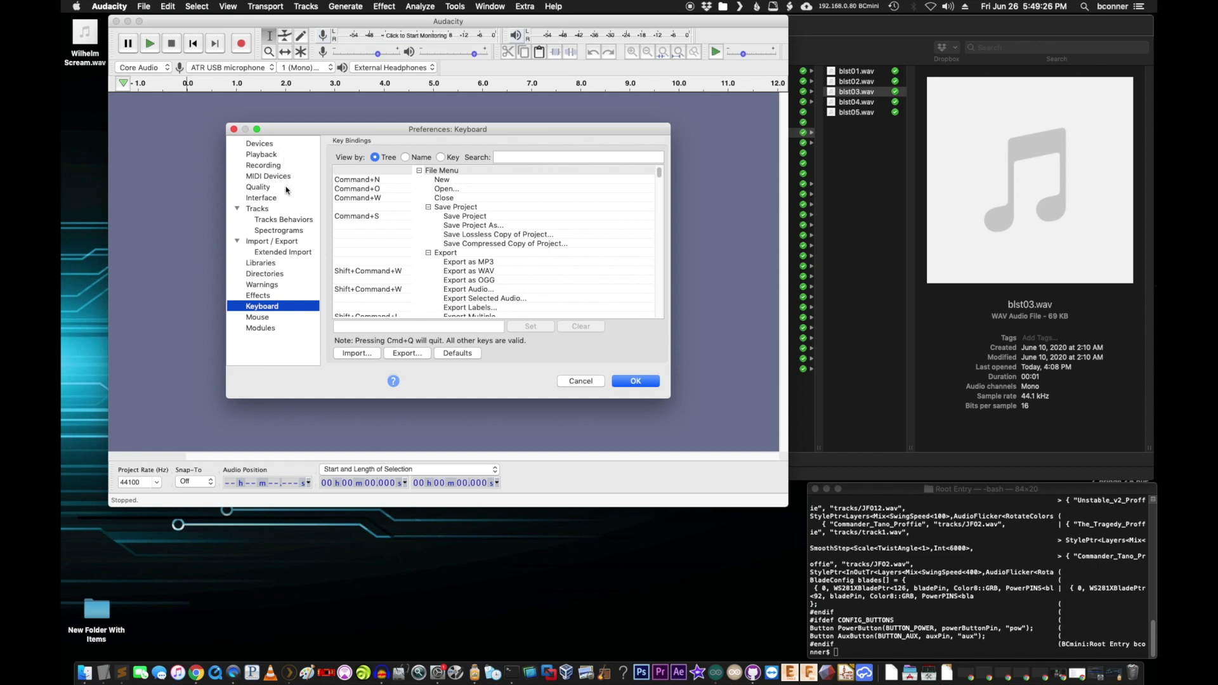
left_click(297, 242)
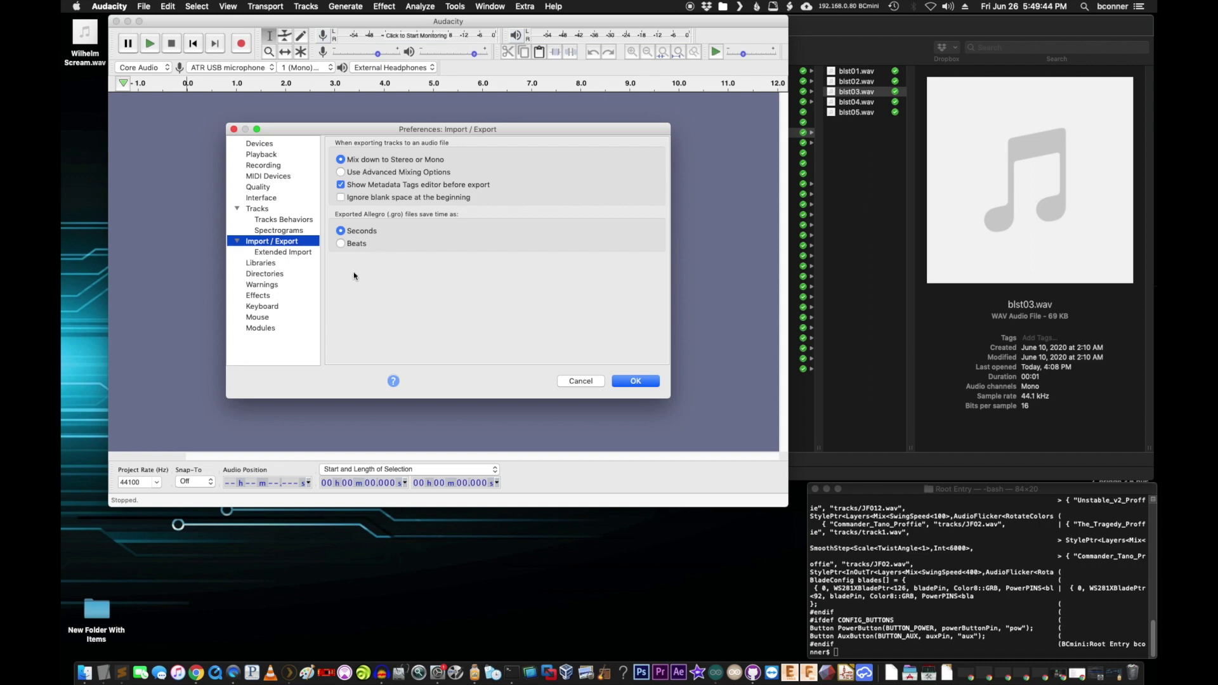
left_click(289, 308)
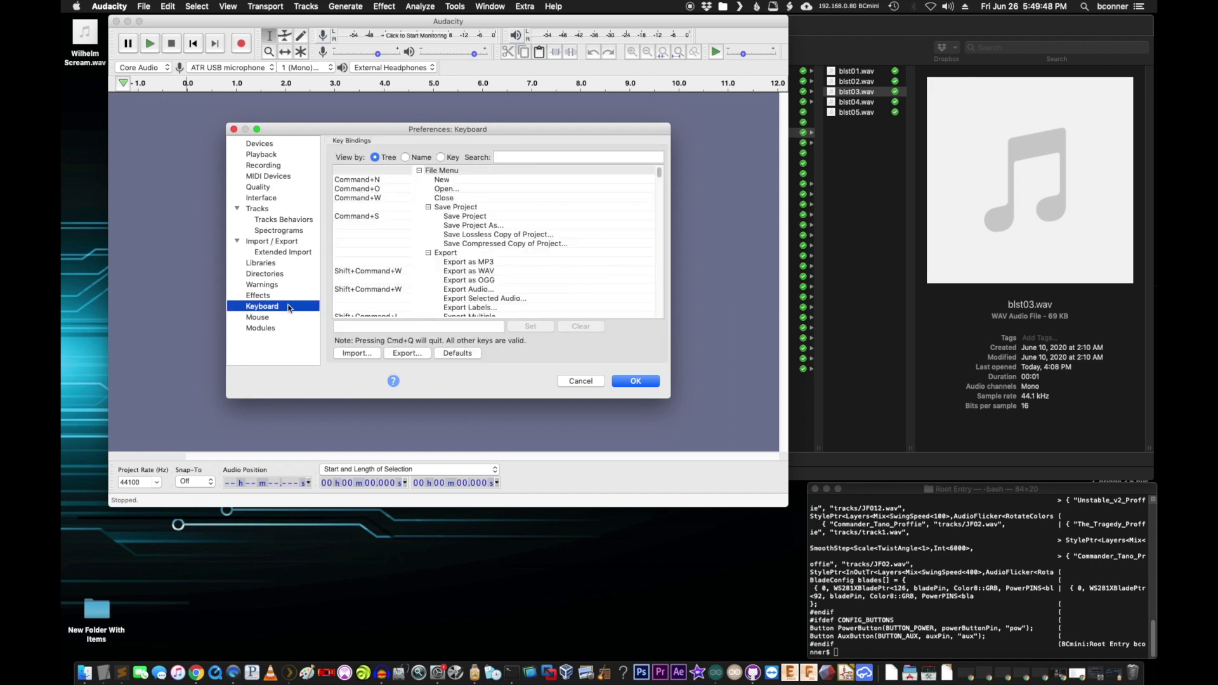
left_click_drag(500, 127, 453, 109)
left_click_drag(623, 380, 677, 406)
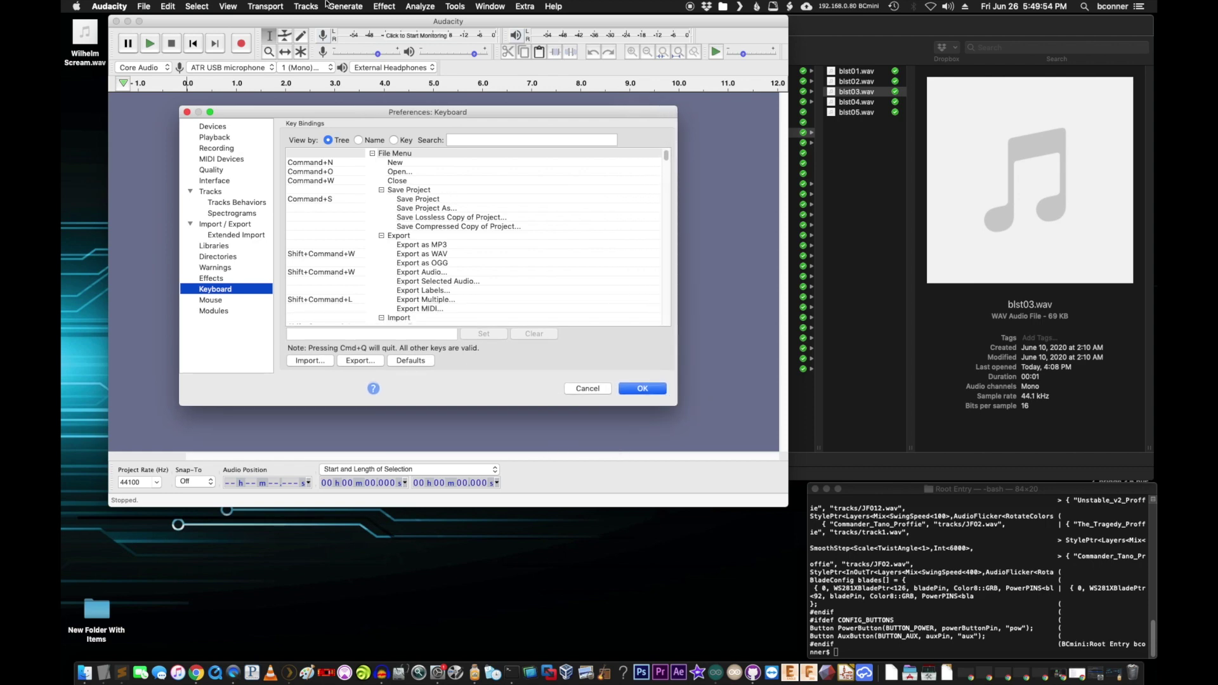
Examine the available effects and their assigned keyboard shortcuts, and cancel the preferences without changes.
left_click(386, 6)
mouse_move(363, 6)
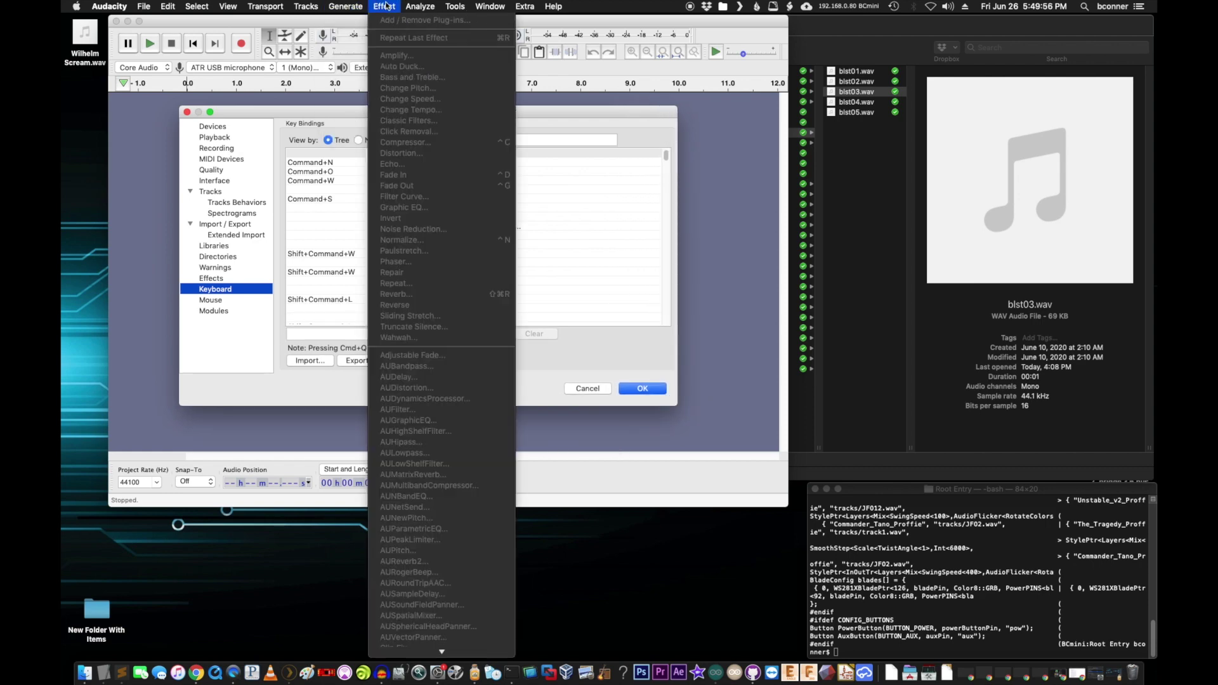
scroll(433, 538, "down", 1)
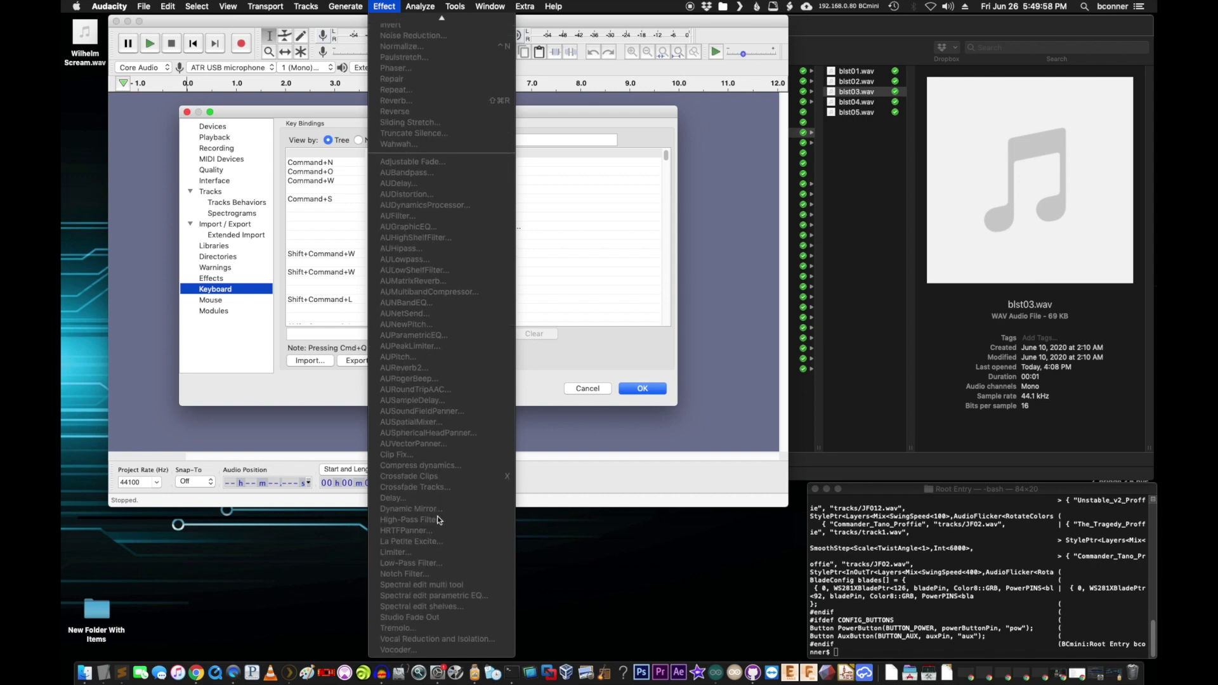
left_click(388, 5)
left_click(387, 4)
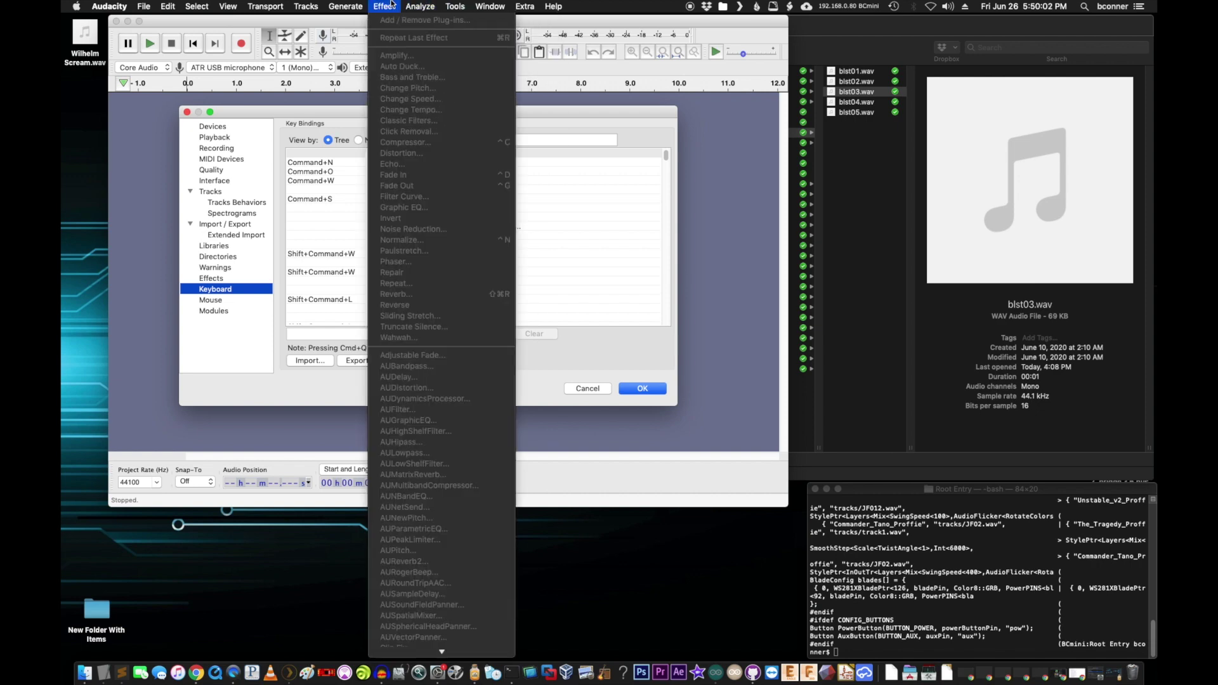
mouse_move(197, 6)
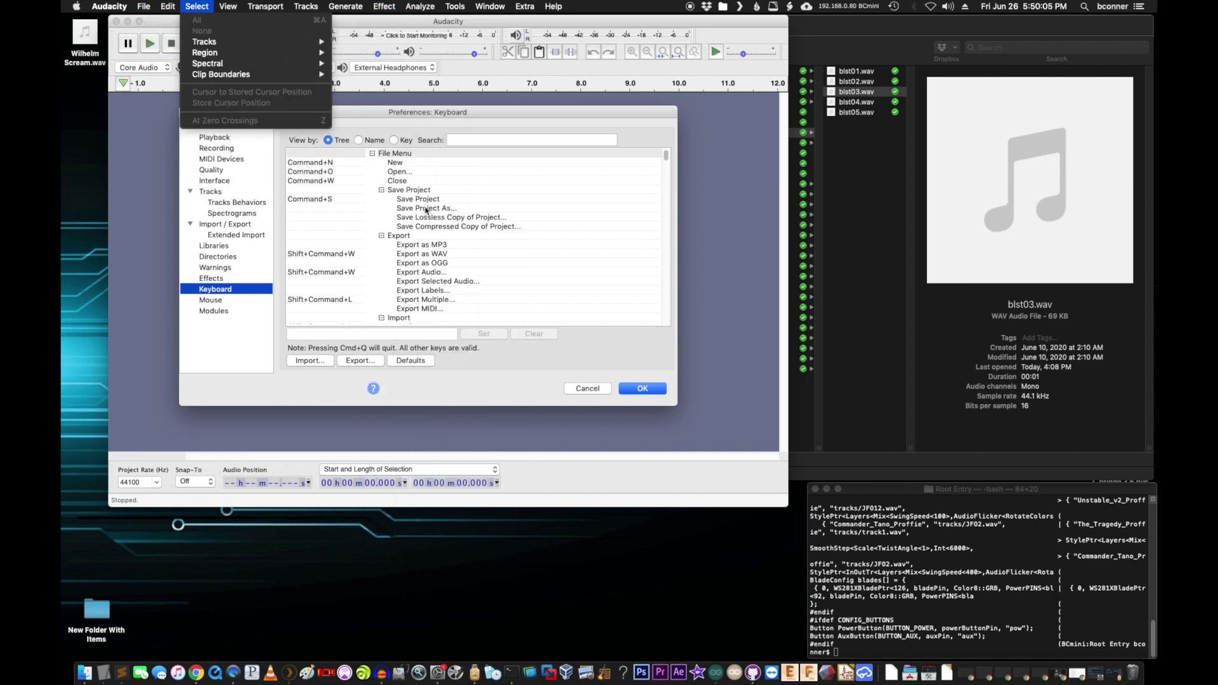
left_click(592, 118)
left_click_drag(588, 114, 577, 116)
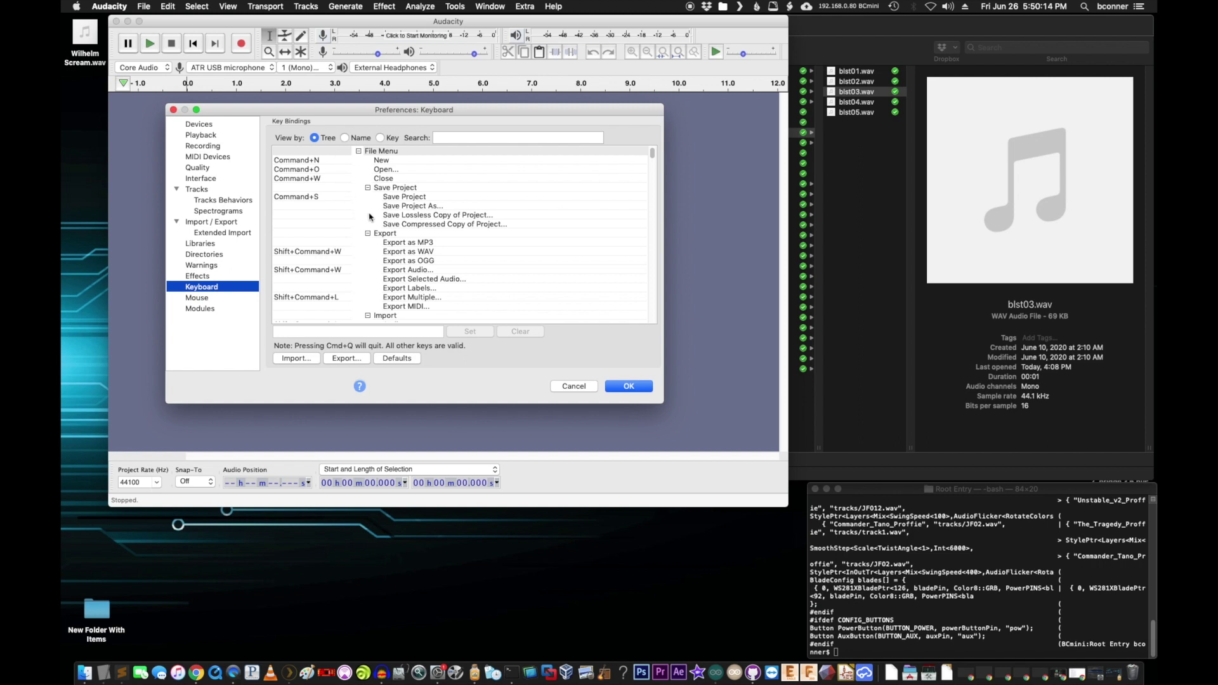
left_click(572, 387)
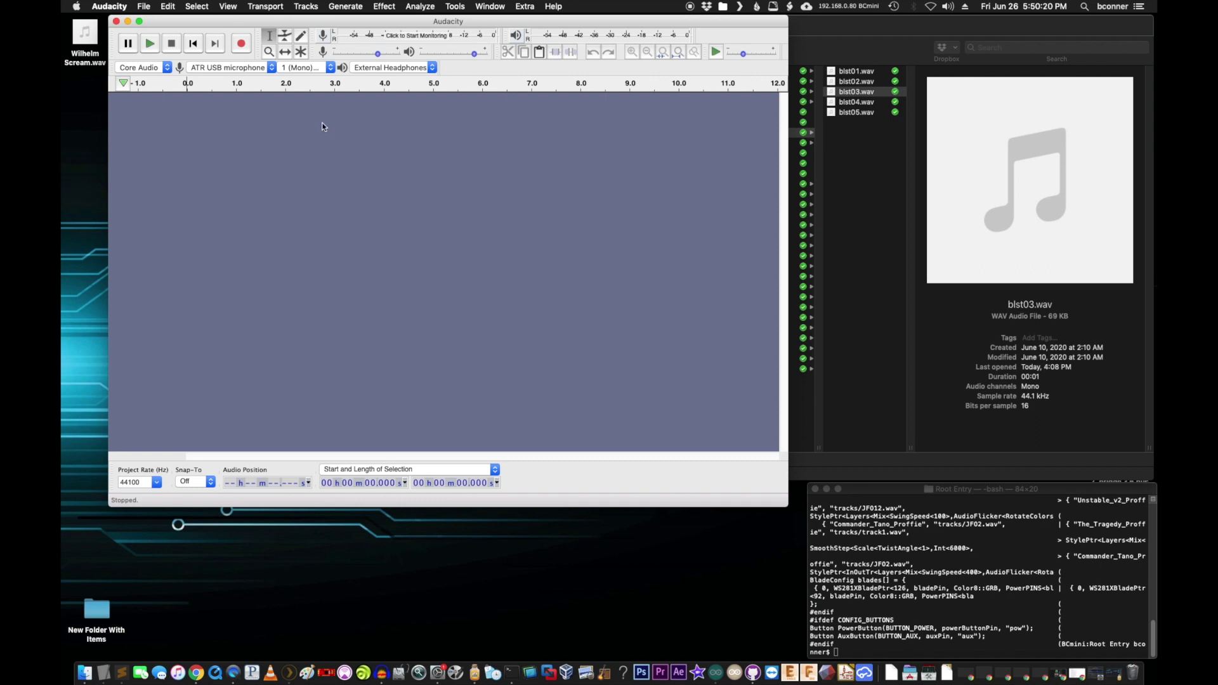
Review the Import / Export, Interface and Quality preferences, and close the dialog without changes.
left_click(124, 7)
left_click(140, 37)
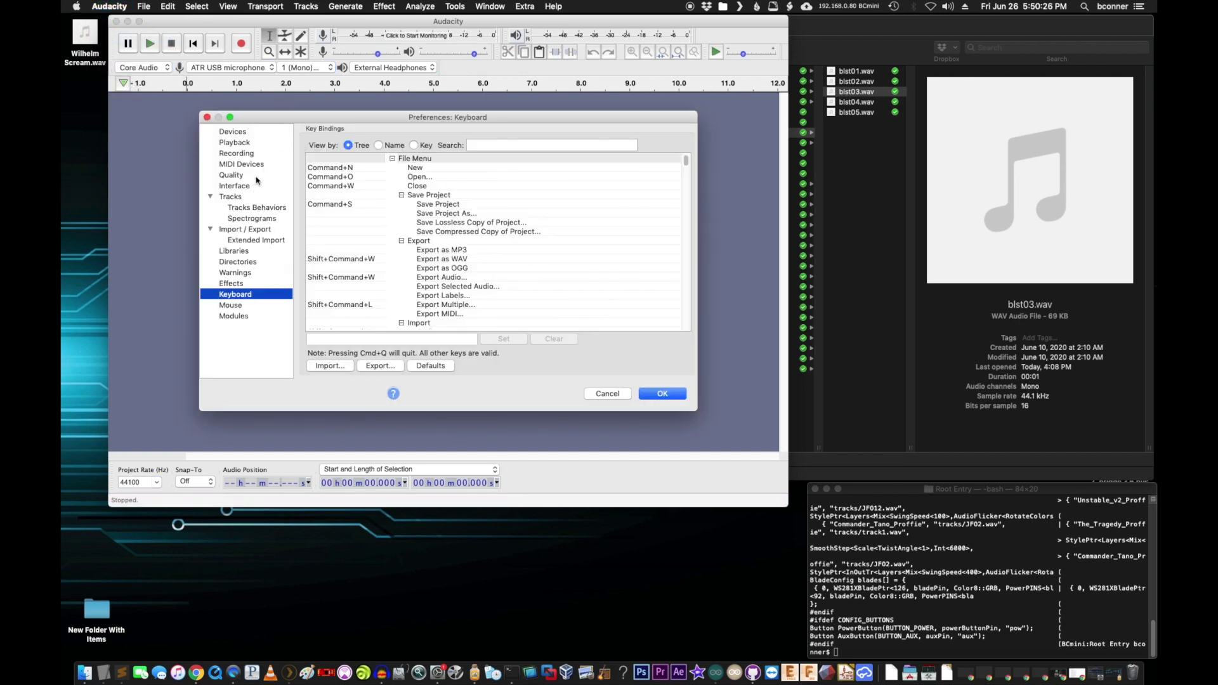
left_click(265, 231)
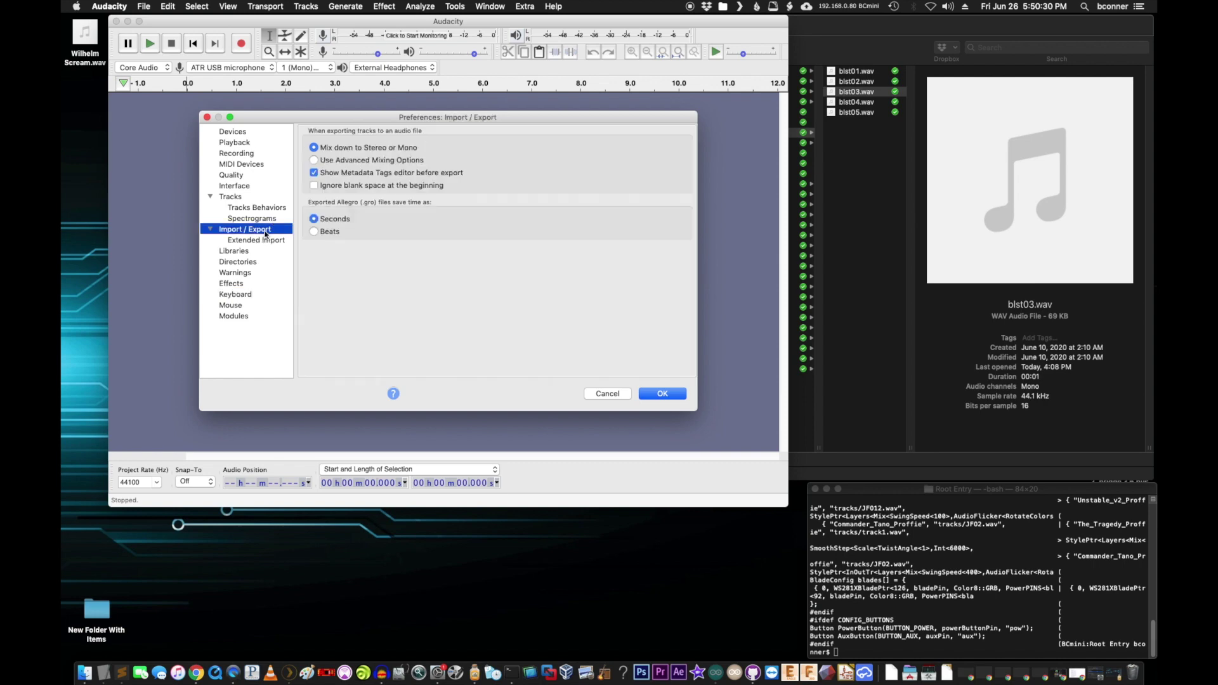
left_click(264, 186)
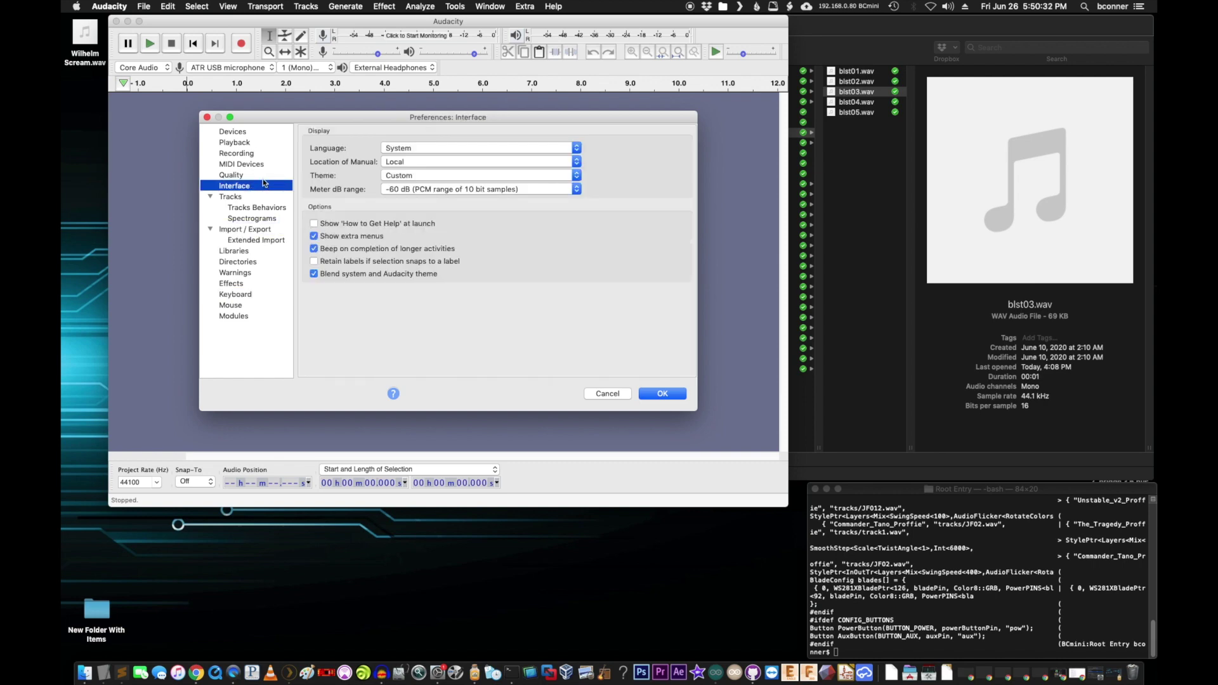
left_click(267, 176)
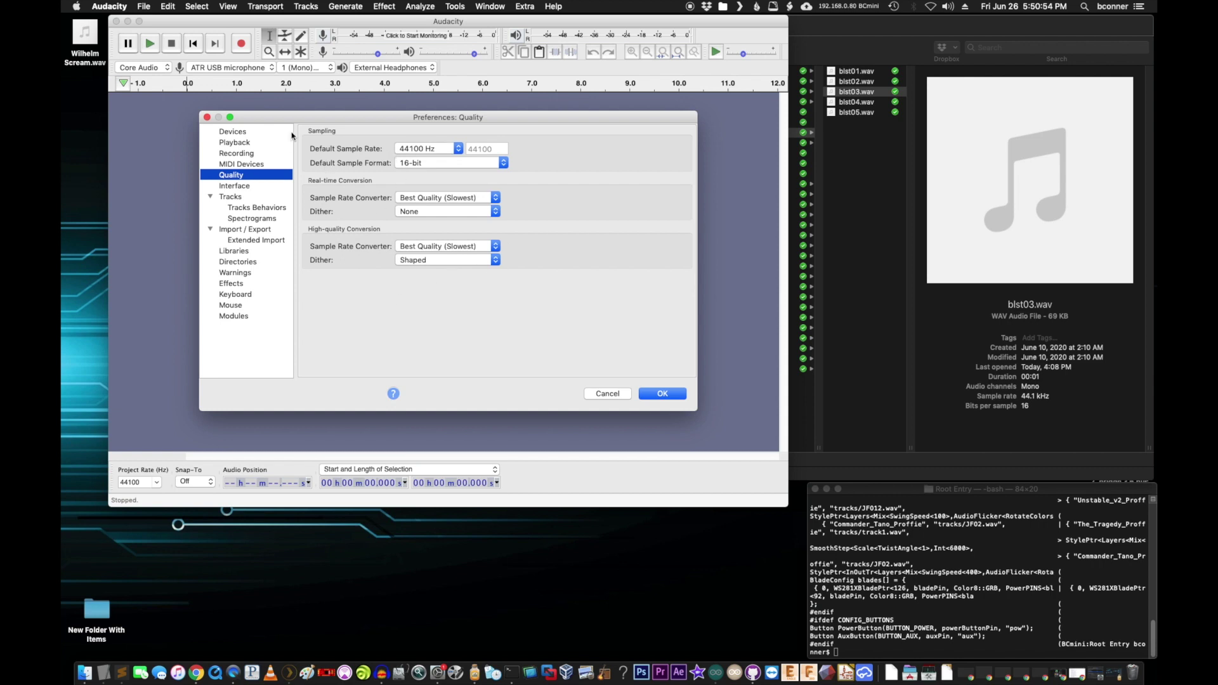
left_click(207, 118)
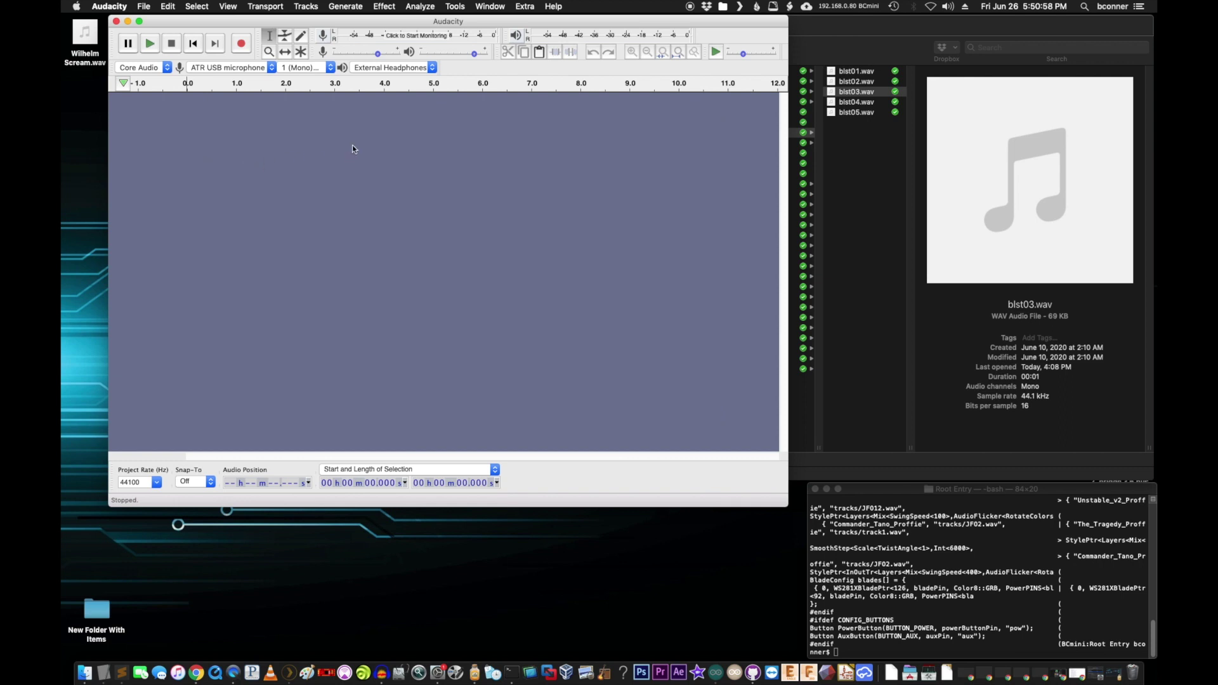
Move the Audacity window aside and switch to Finder to select the TheMaw font folder inside EVOFLEX.
left_click_drag(574, 21, 573, 26)
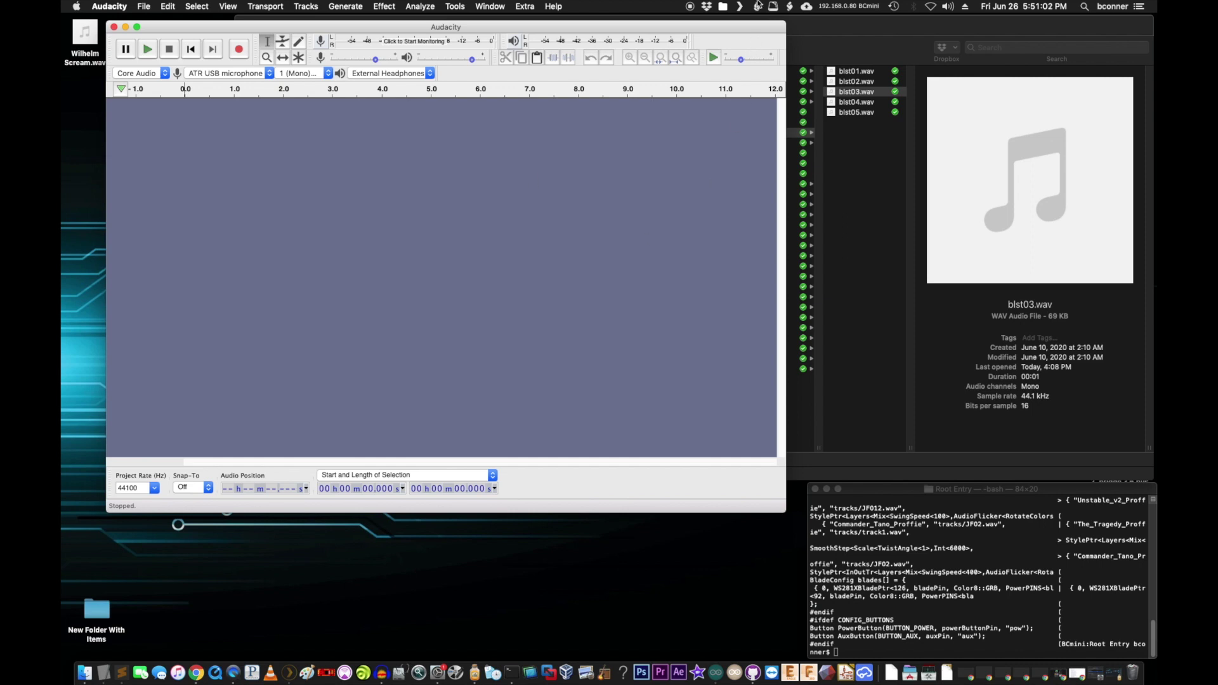
left_click_drag(757, 29, 560, 92)
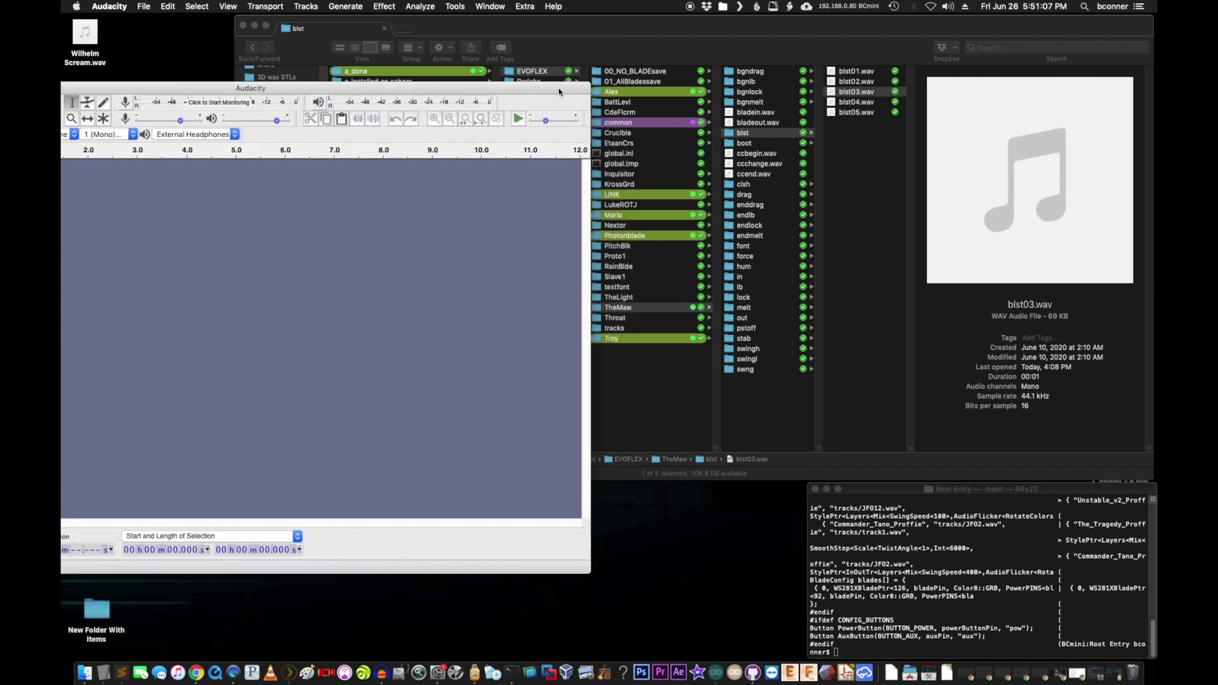
left_click(634, 307)
left_click(636, 308)
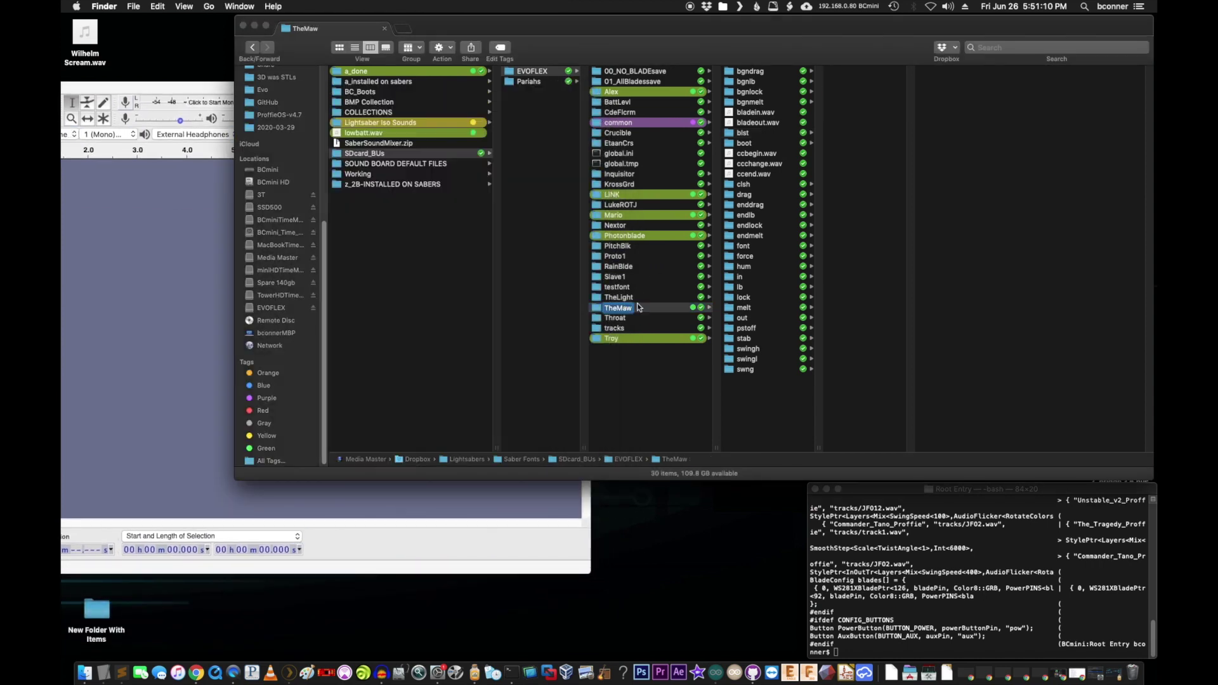
left_click(646, 311)
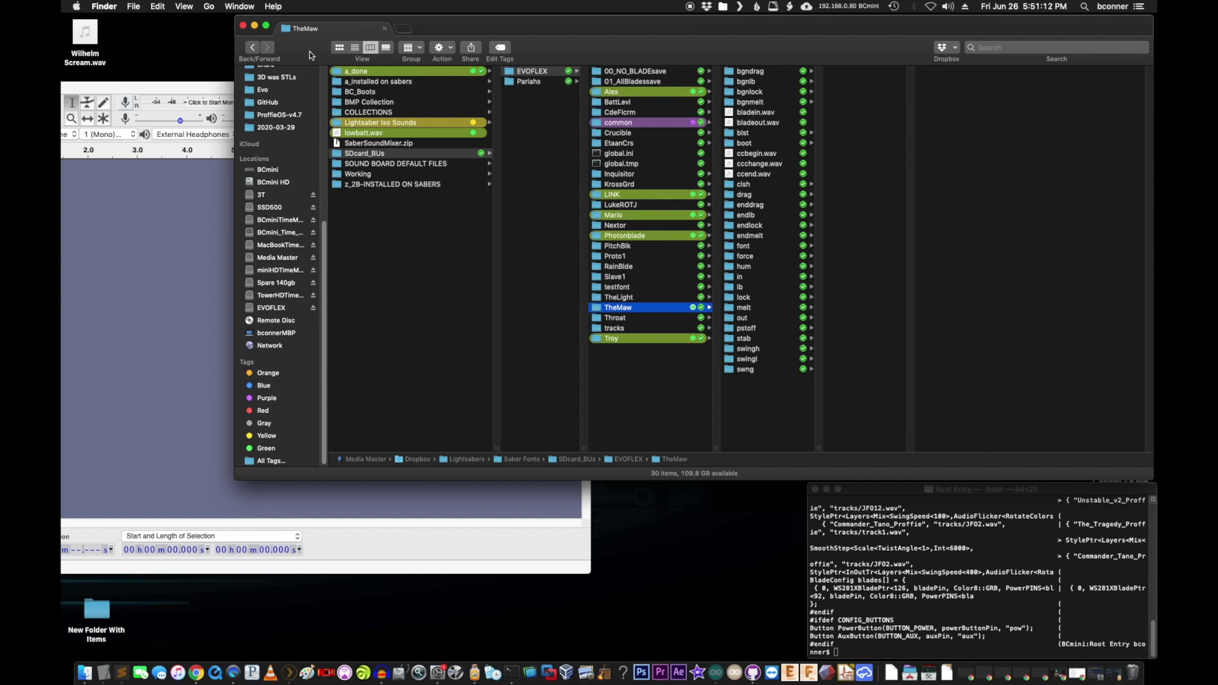
Open the hum folder inside TheMaw in Finder and play a Quick Look preview of hum02.wav.
left_click_drag(209, 89, 297, 43)
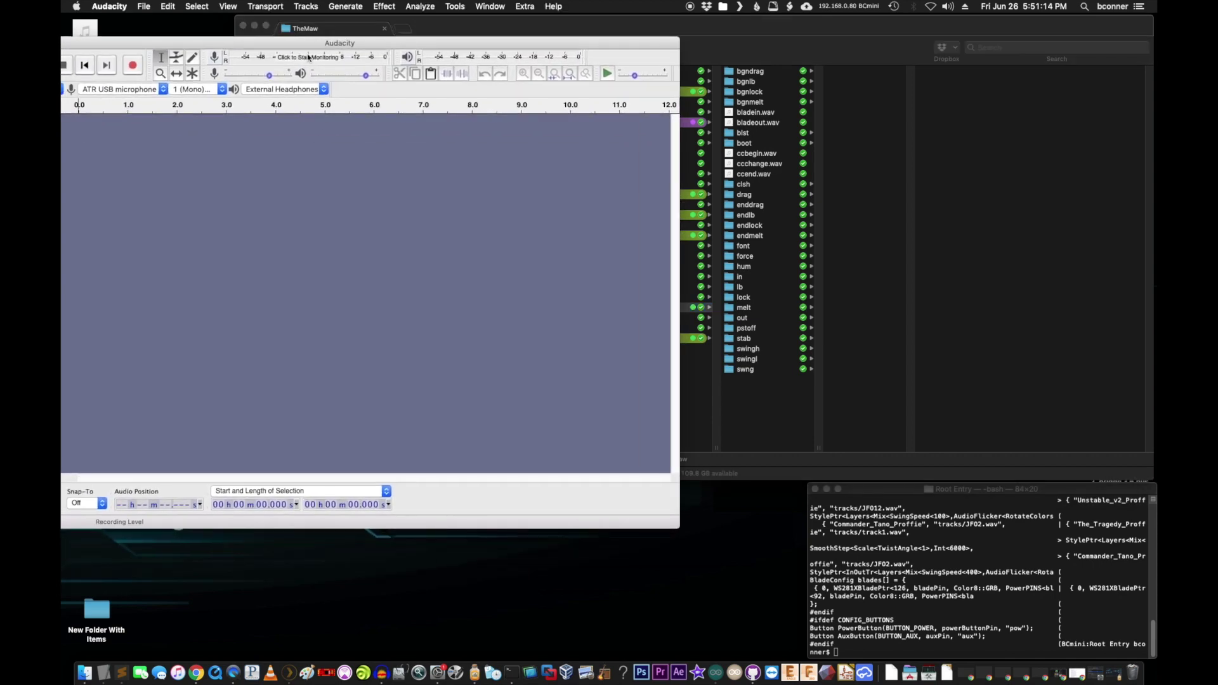
left_click(741, 23)
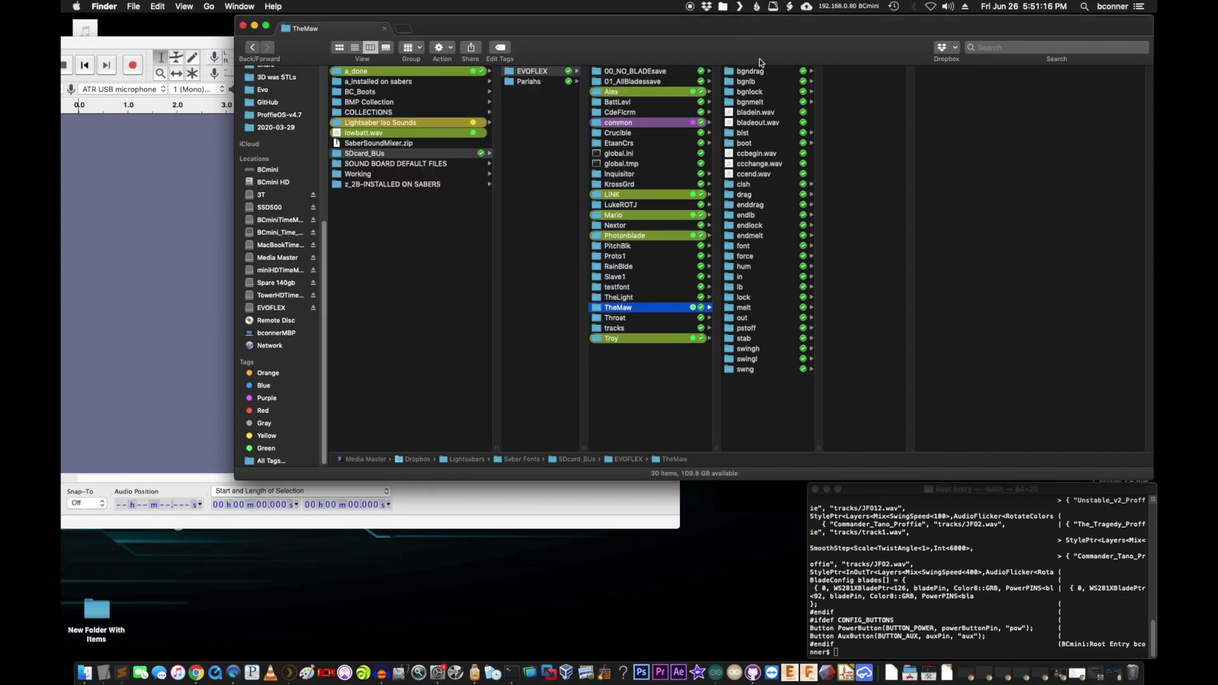
left_click(764, 268)
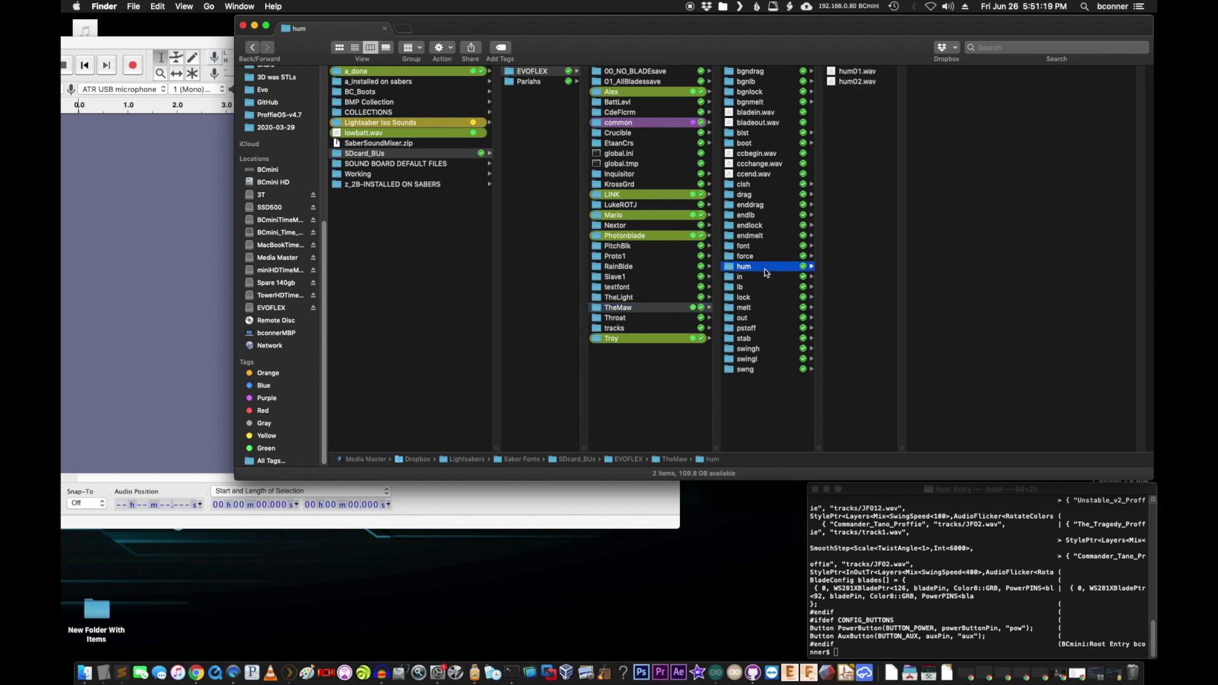
left_click(849, 82)
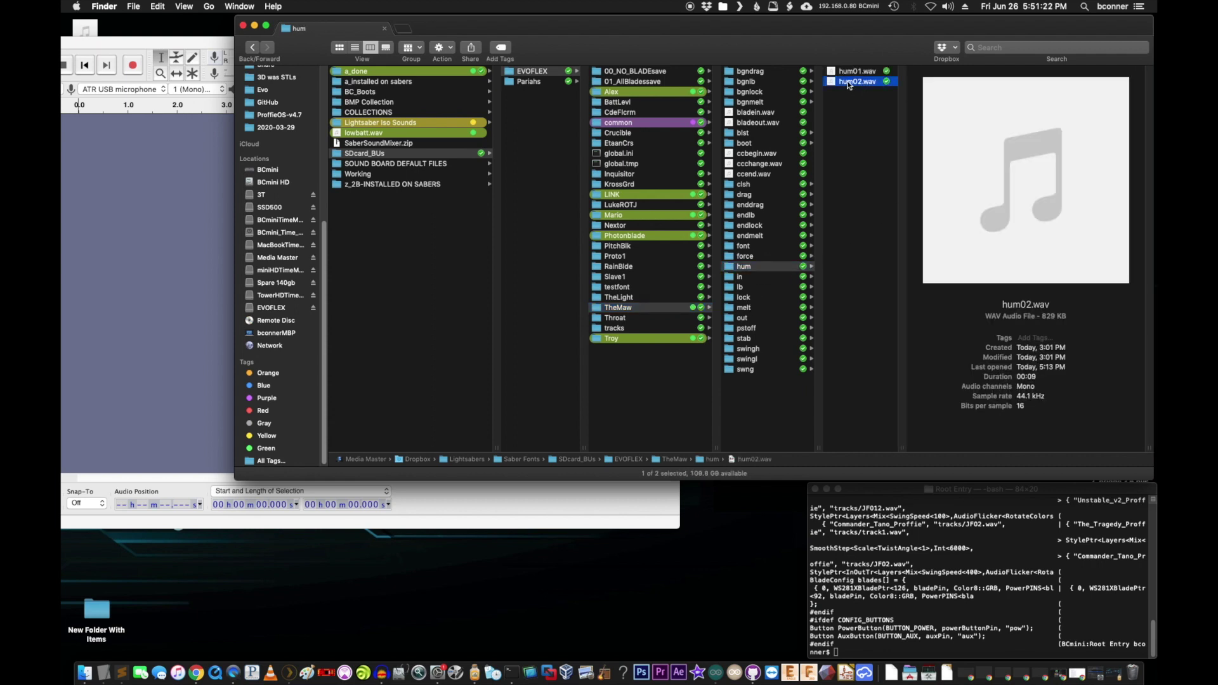
key("space")
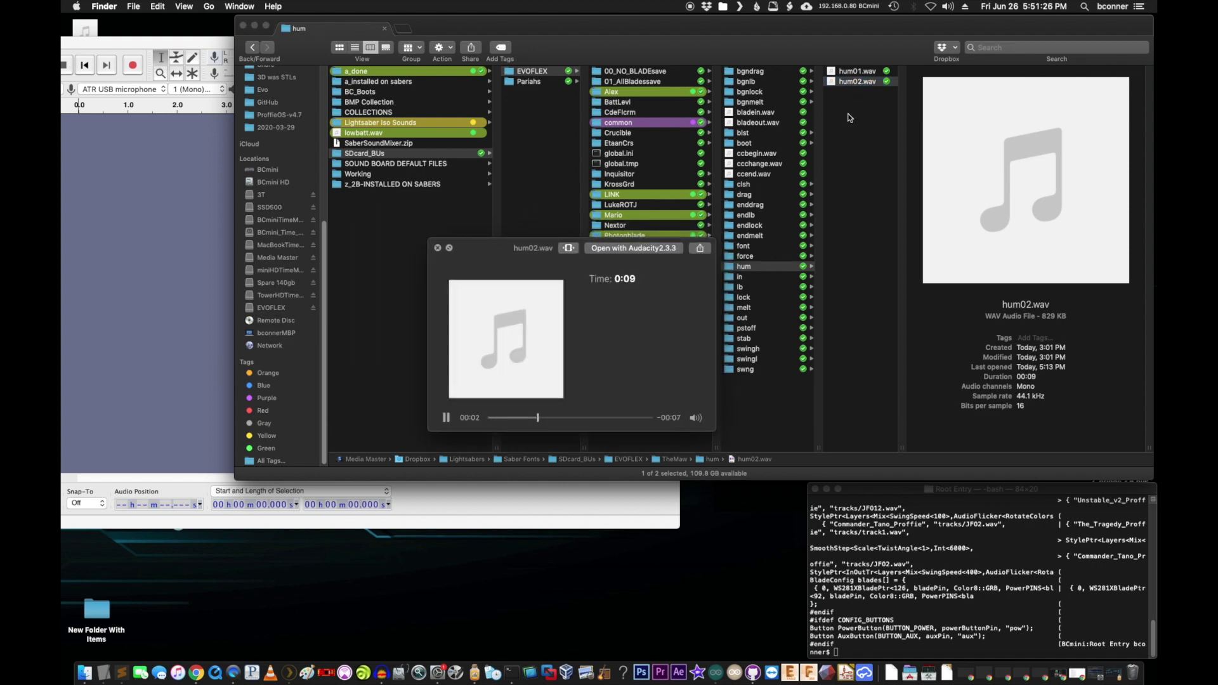
Close the hum02.wav preview, and play Quick Look previews of swingh03.wav and swingh01.wav in TheMaw's swingh folder.
key("space")
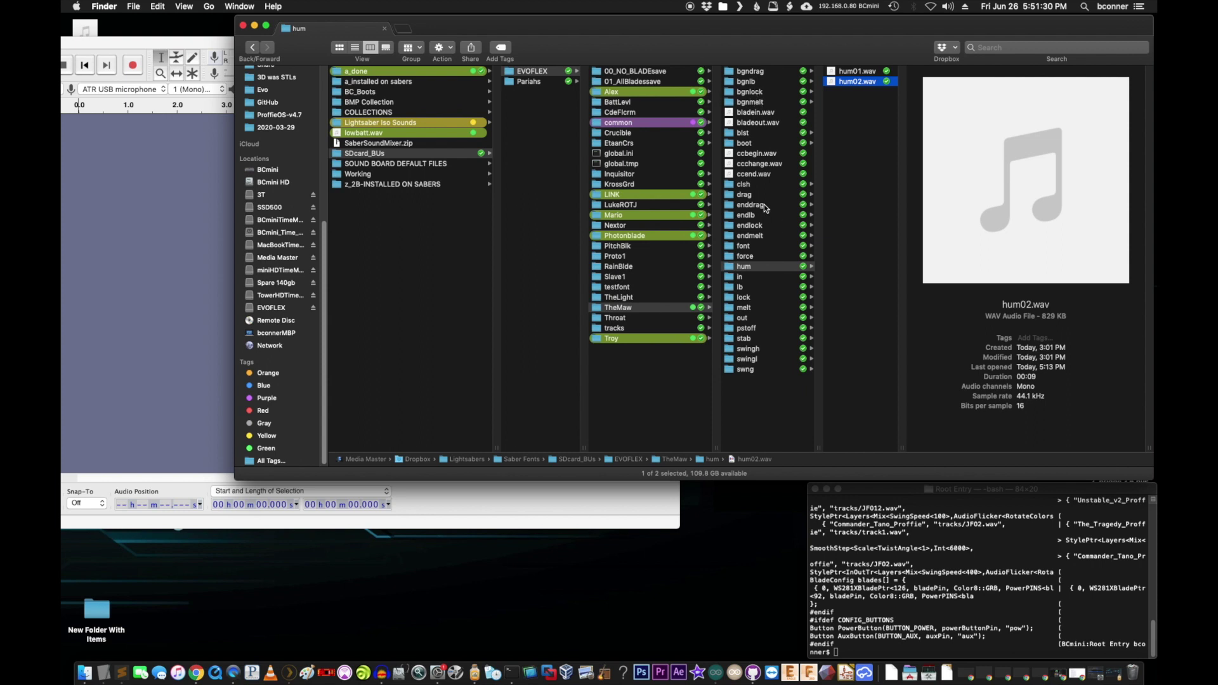
left_click(771, 349)
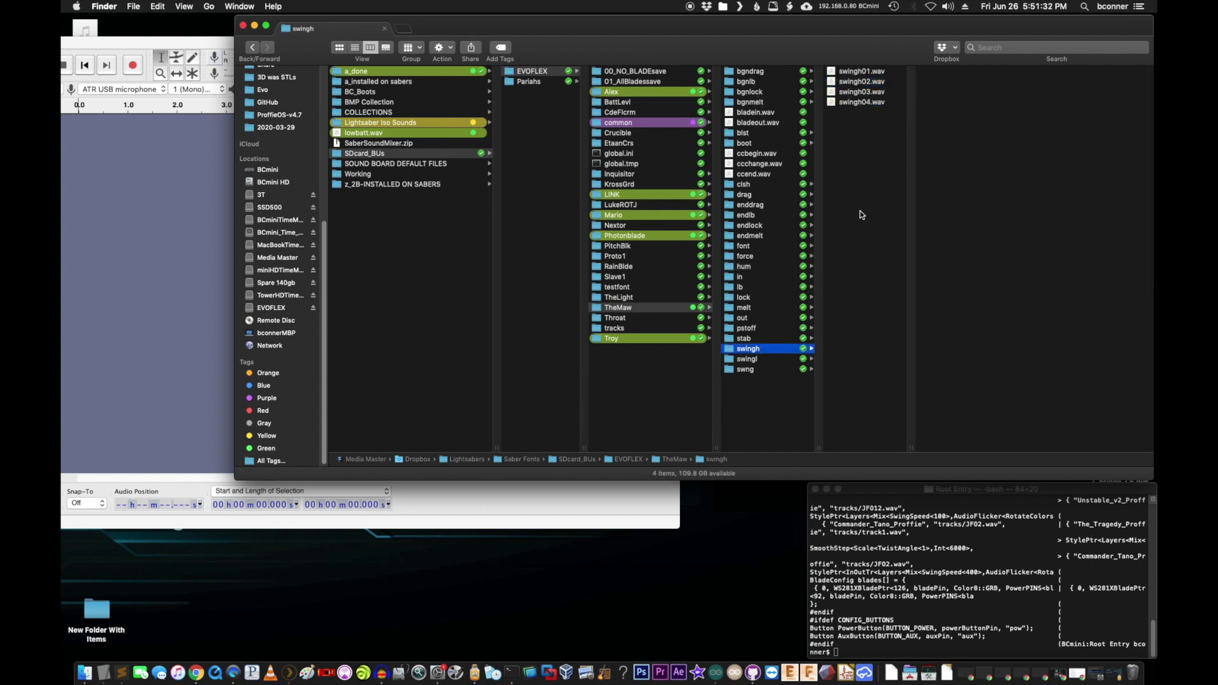
left_click(862, 93)
key("space")
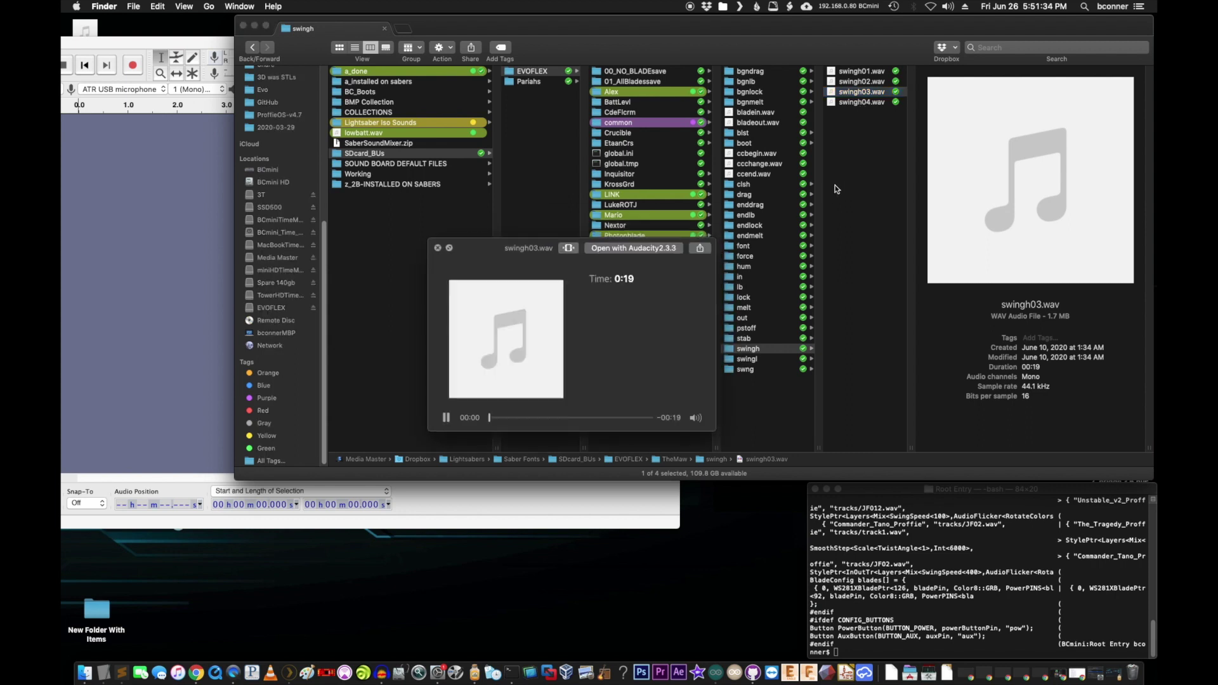
key("space")
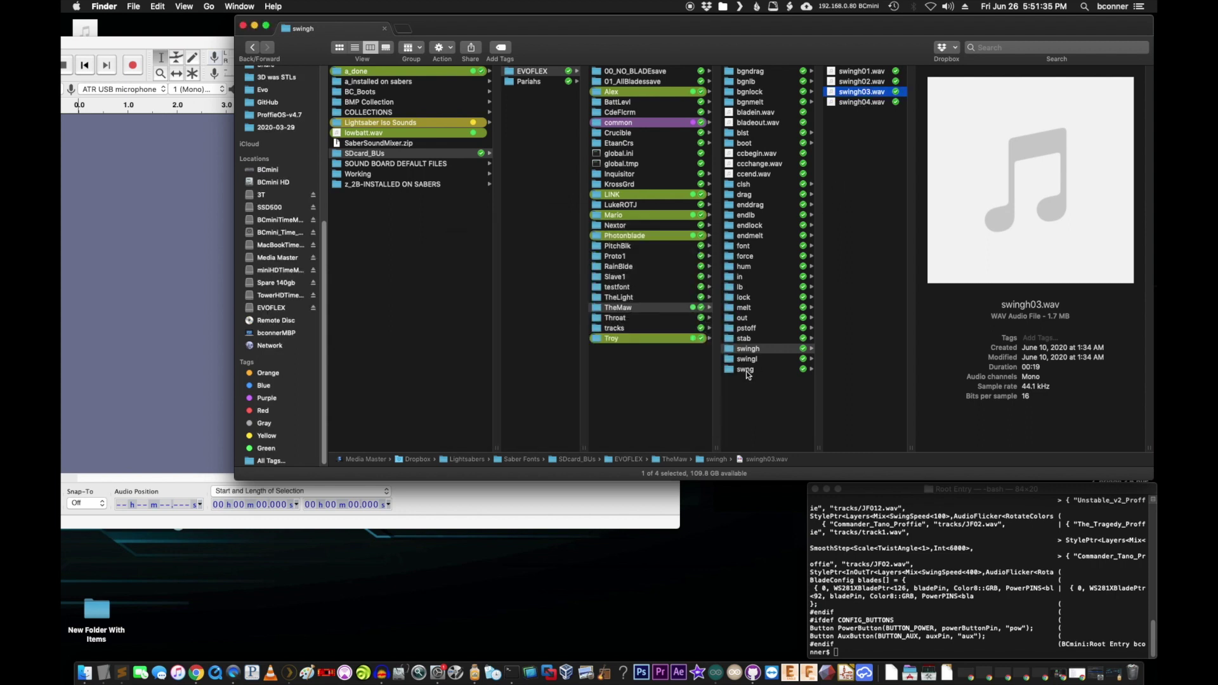
left_click(864, 71)
key("space")
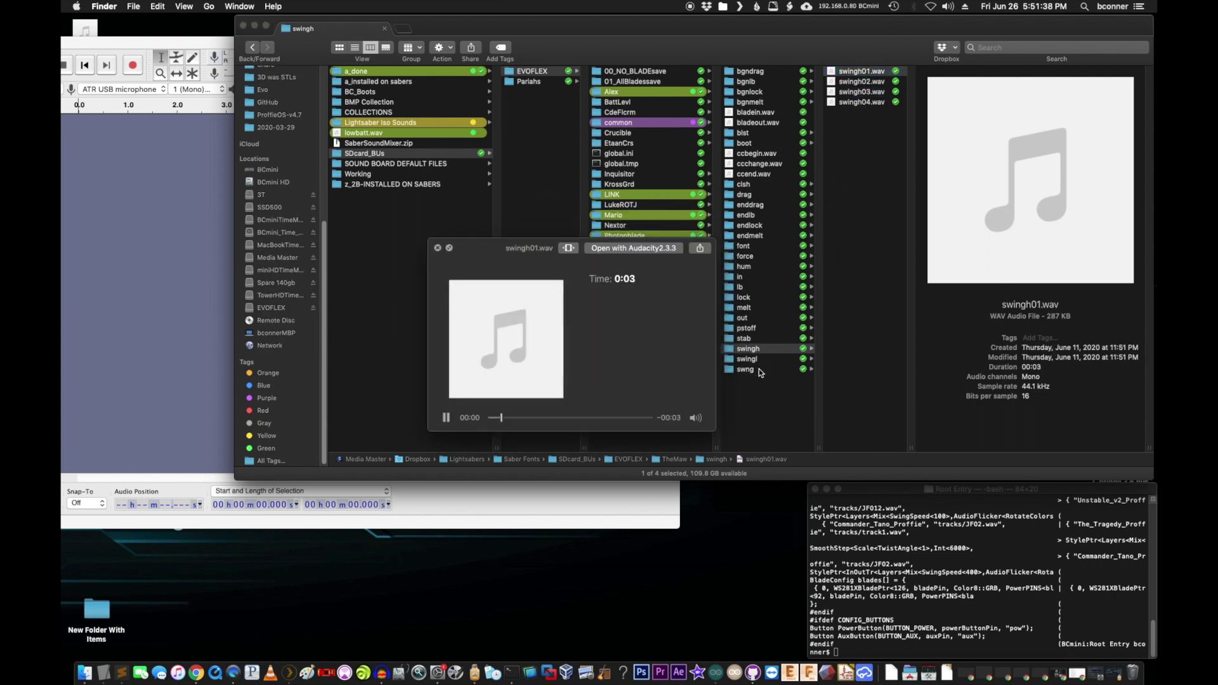
key("space")
Open the swng folder and step through Quick Look previews from swng19.wav up to swng15.wav.
left_click(761, 369)
left_click(838, 256)
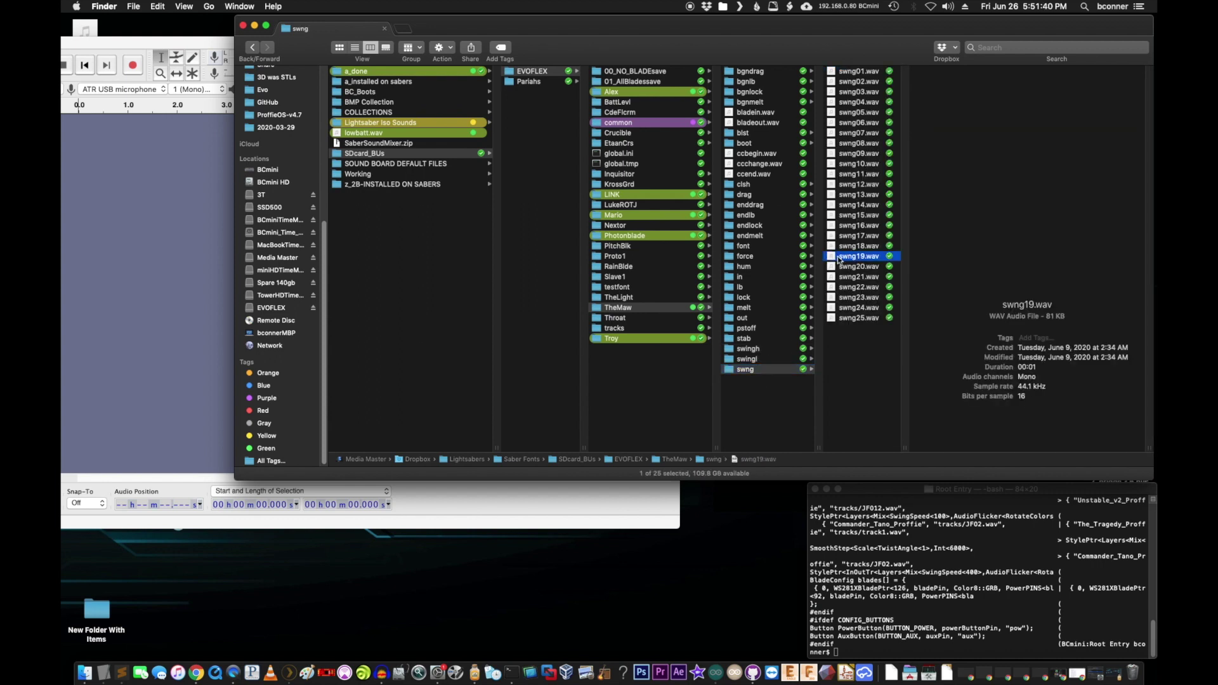
key("space")
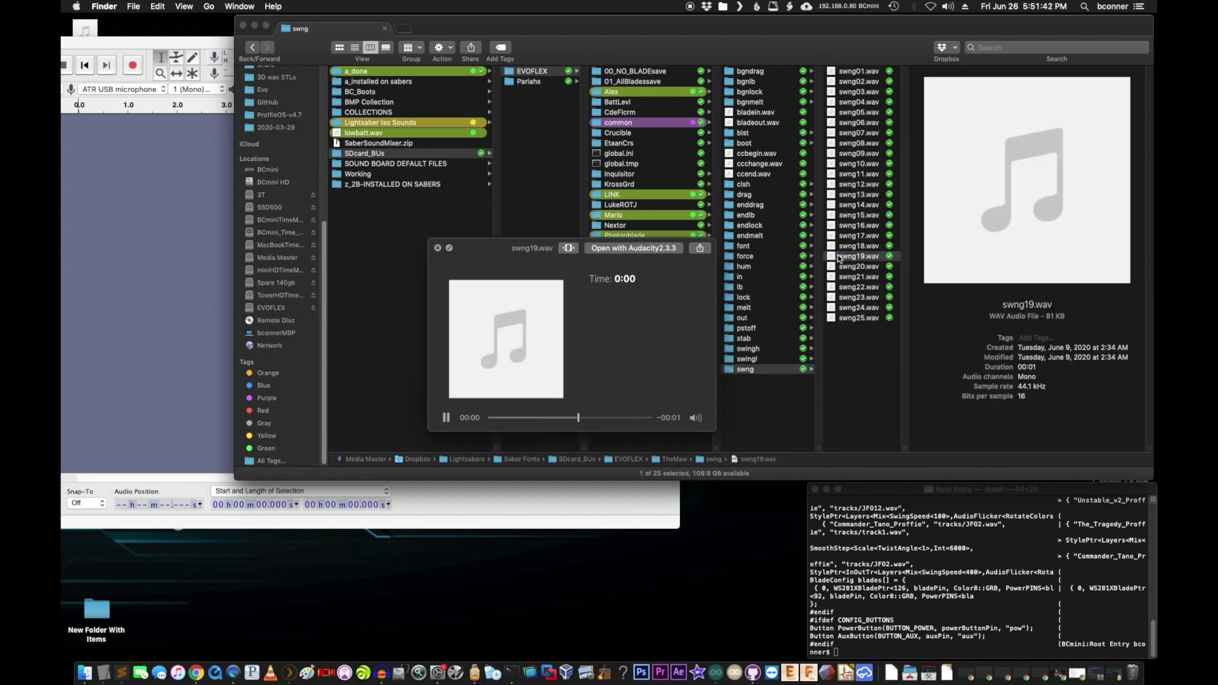
key("Up")
key("Up")
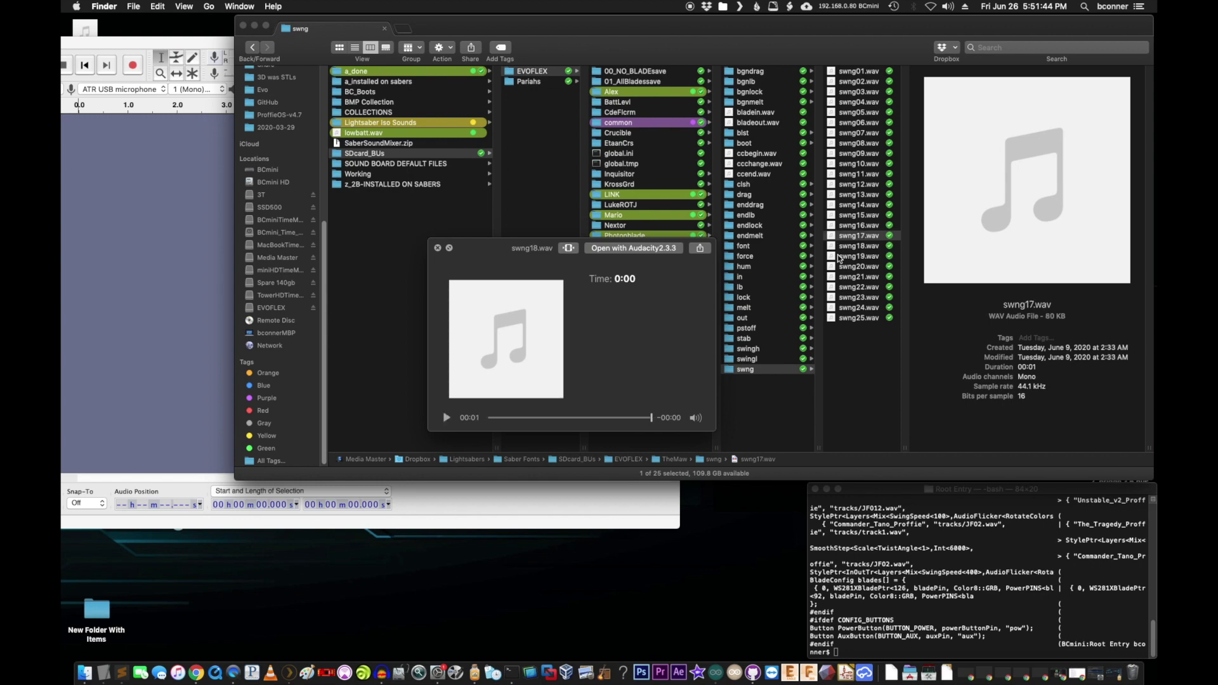
key("Up")
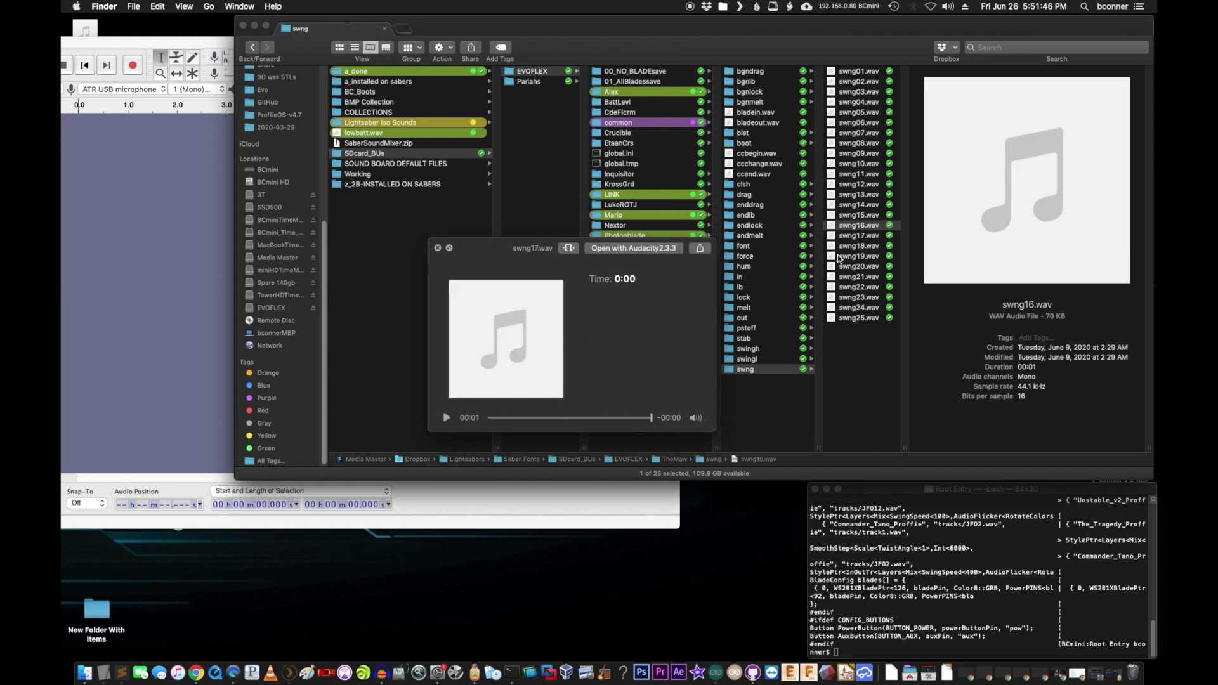
key("Up")
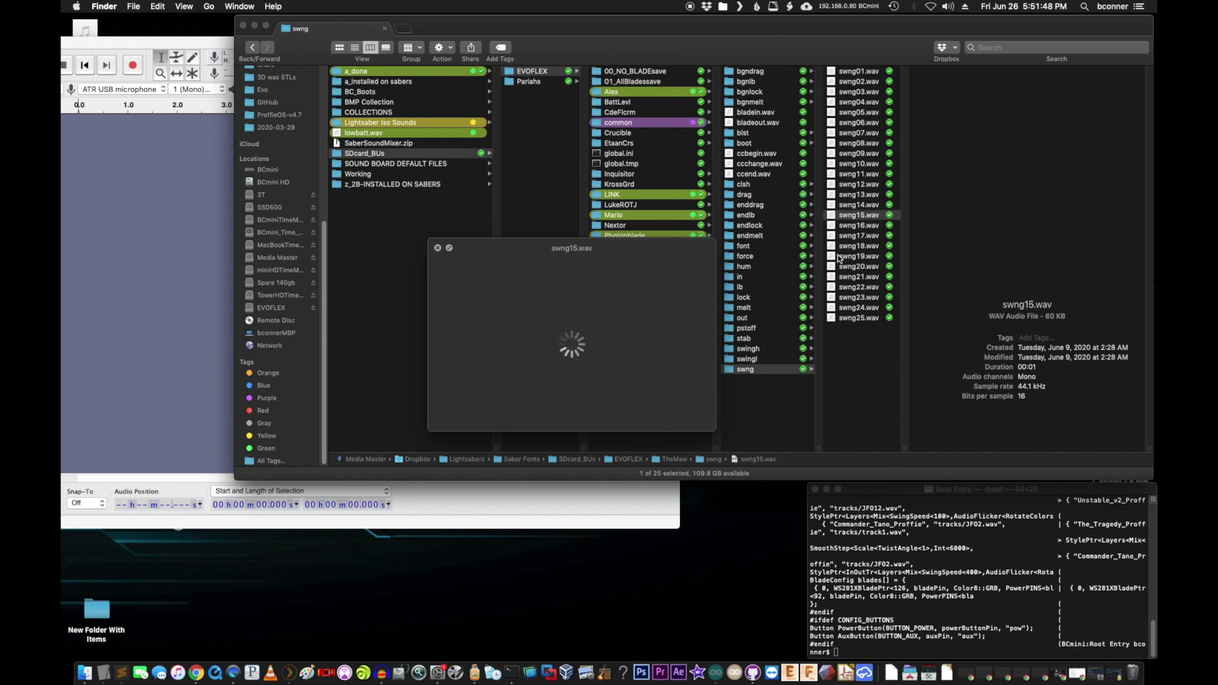
key("space")
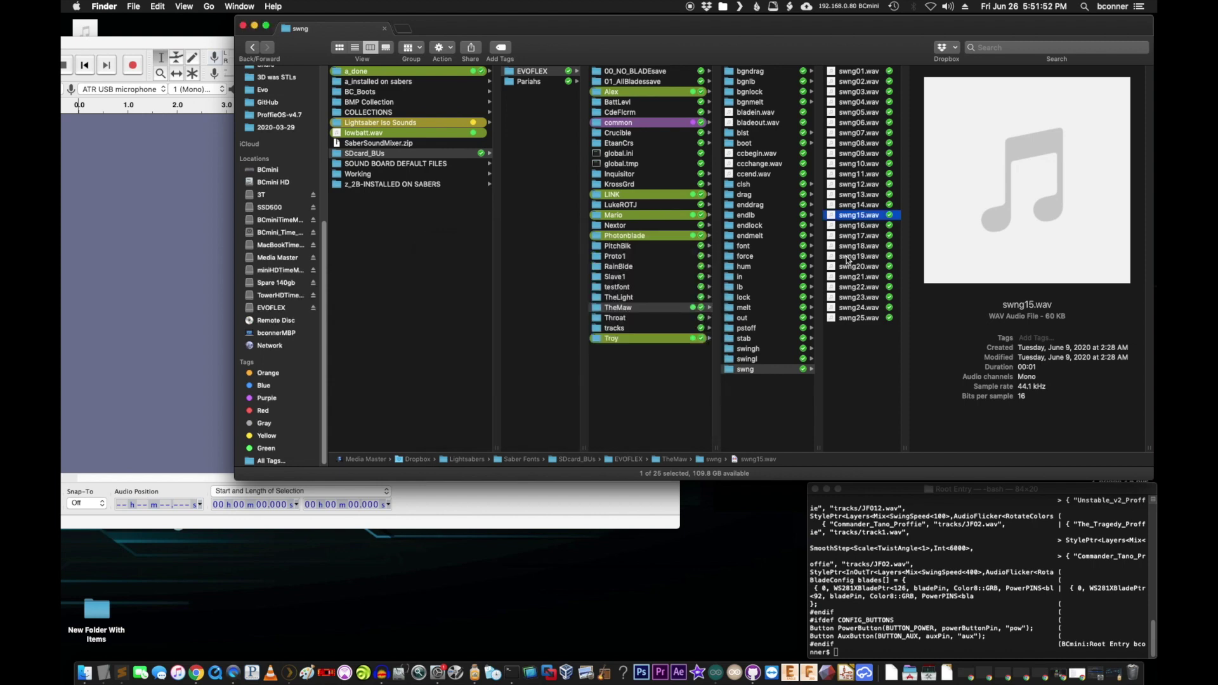
Open the blst folder and play Quick Look previews of blst01.wav, blst02.wav, blst03.wav, blst05.wav and blst04.wav.
left_click(769, 136)
key("Right")
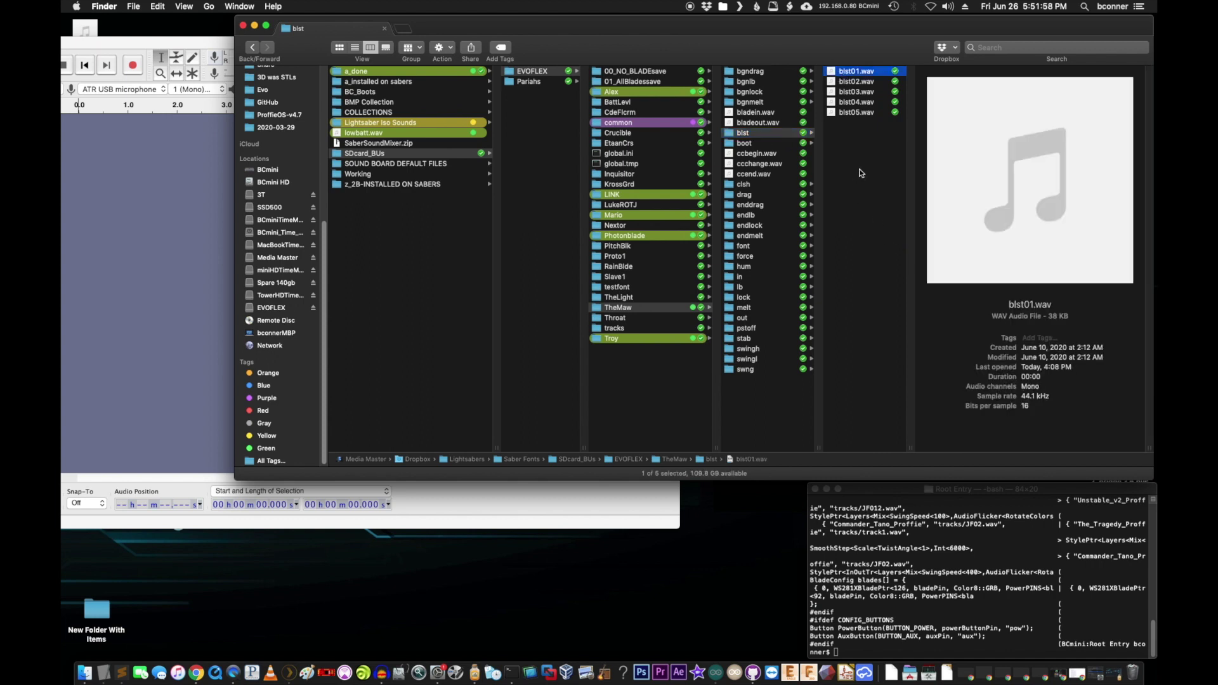
key("space")
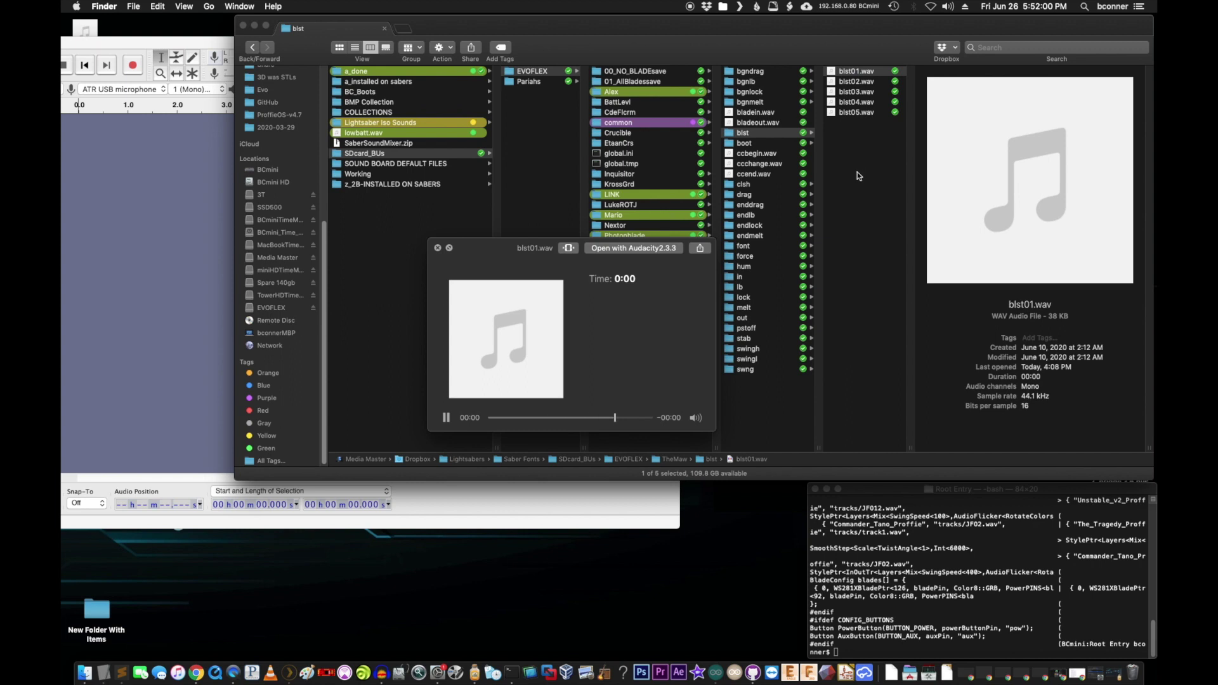
left_click(836, 82)
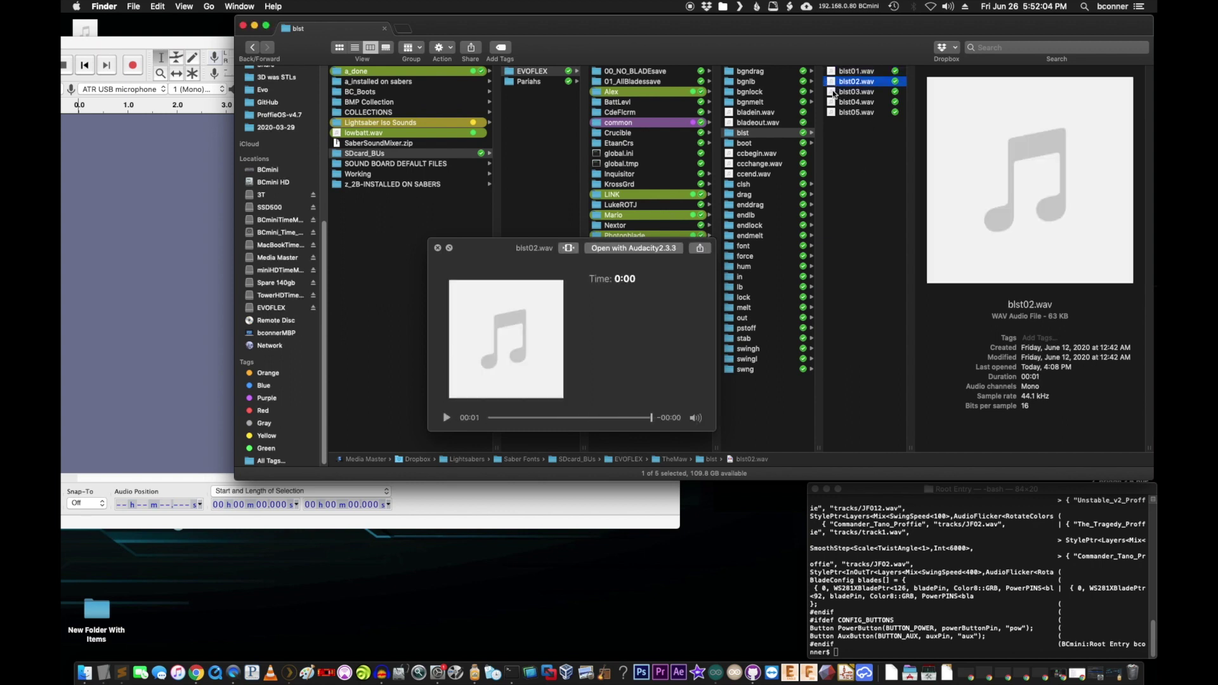
left_click(836, 92)
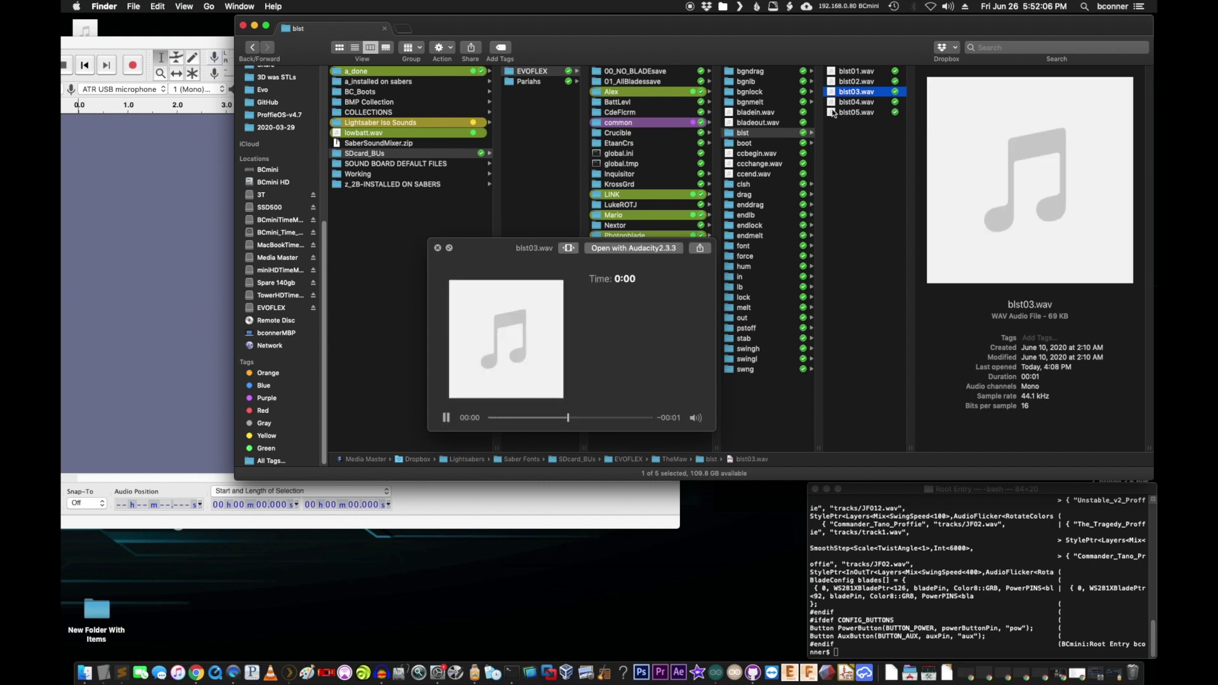
left_click(835, 112)
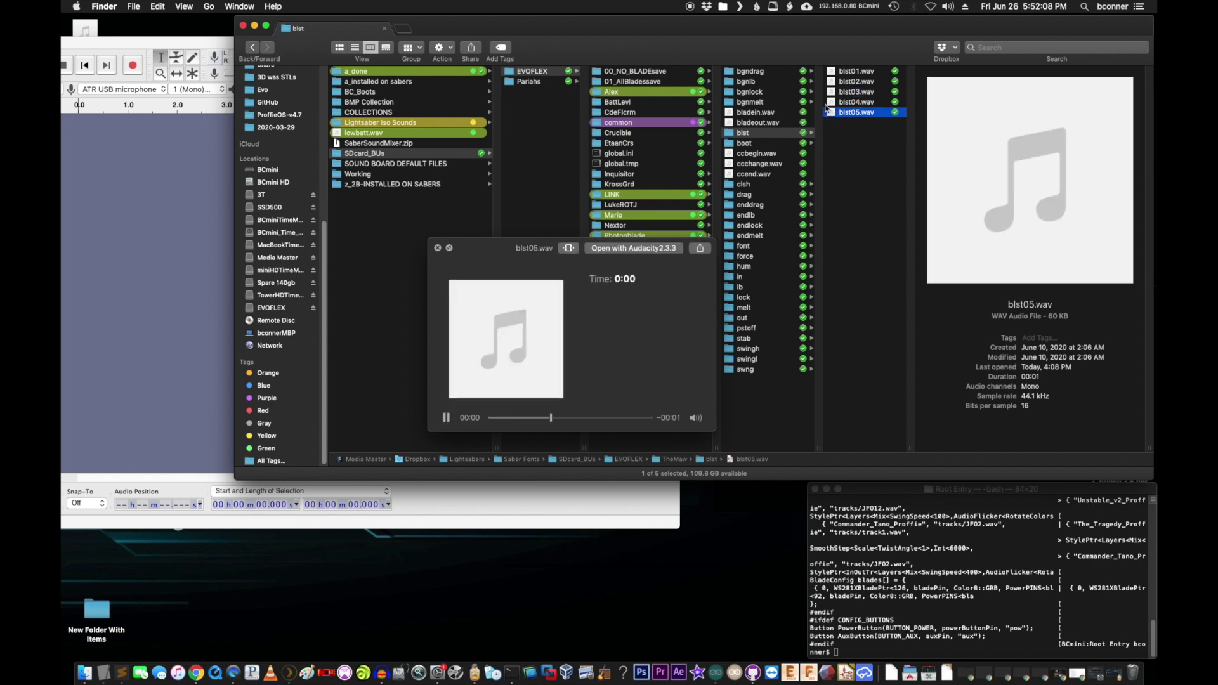
left_click(833, 102)
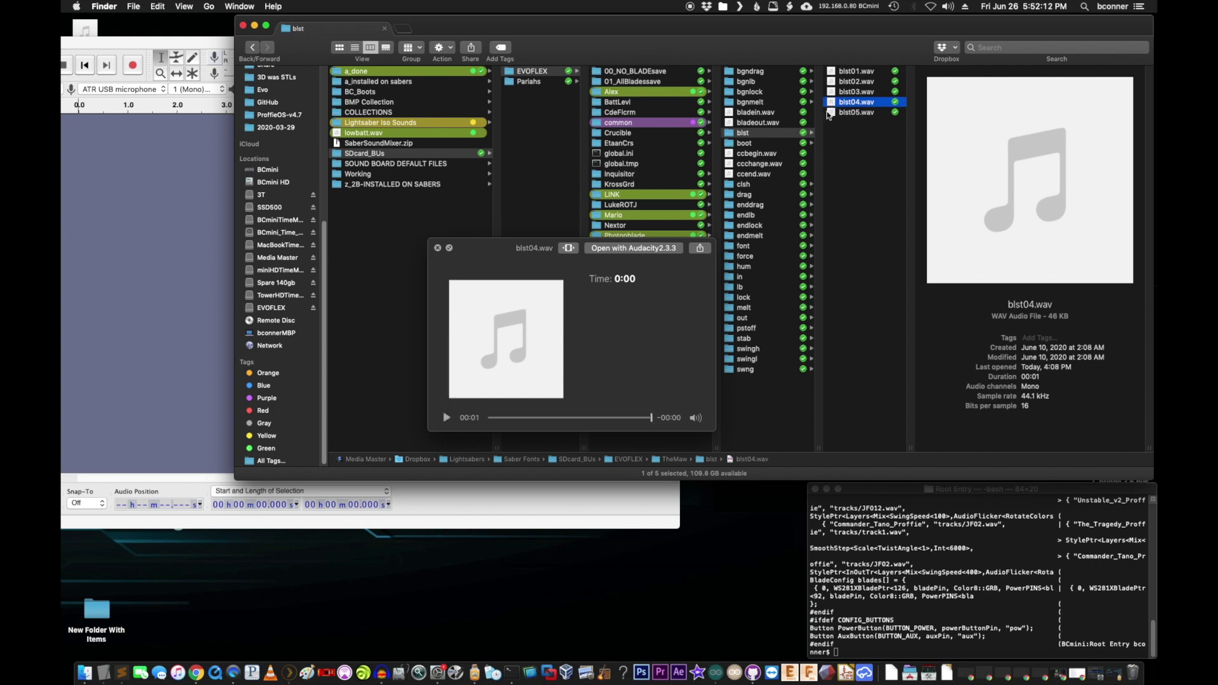
Move the Audacity window, return to Finder to select the force folder, and move its preview off the file list.
left_click_drag(215, 46, 251, 25)
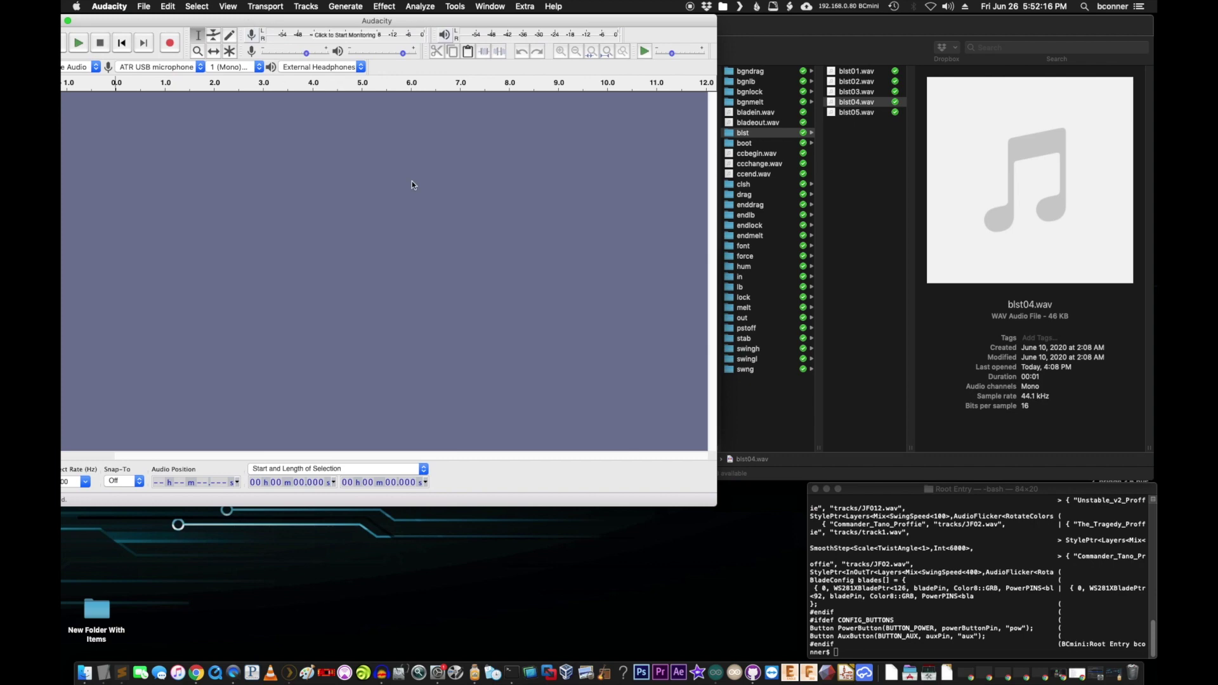
left_click(757, 274)
left_click(773, 257)
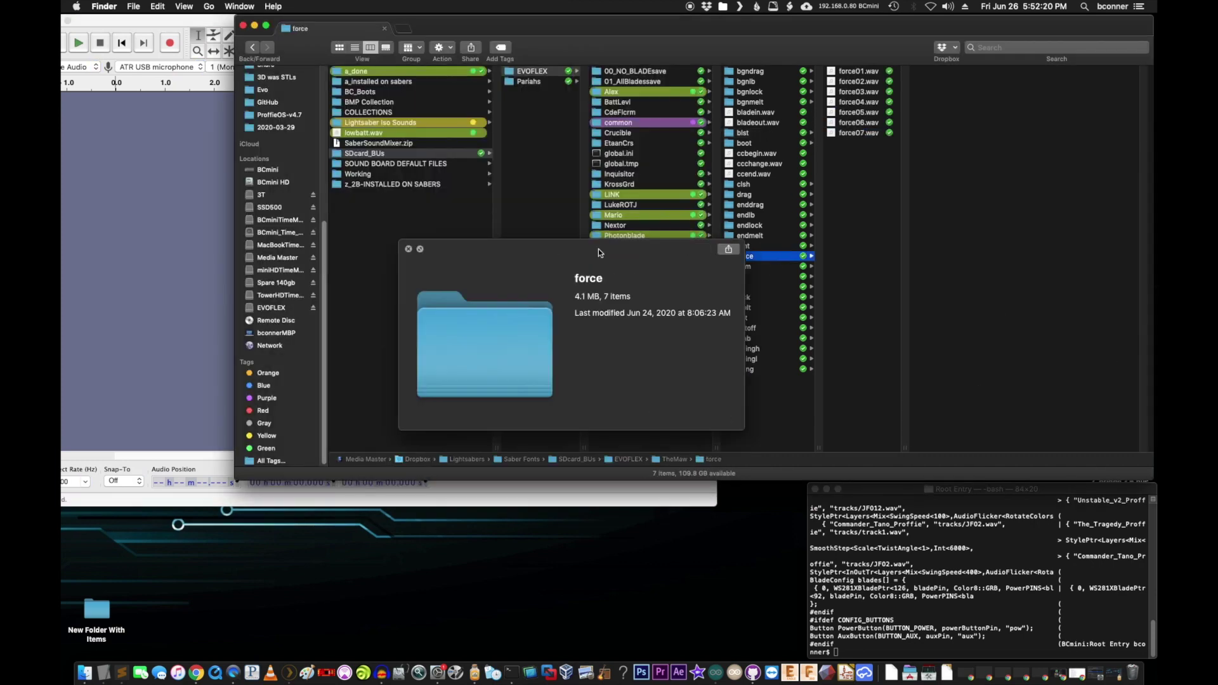
left_click_drag(457, 245, 745, 304)
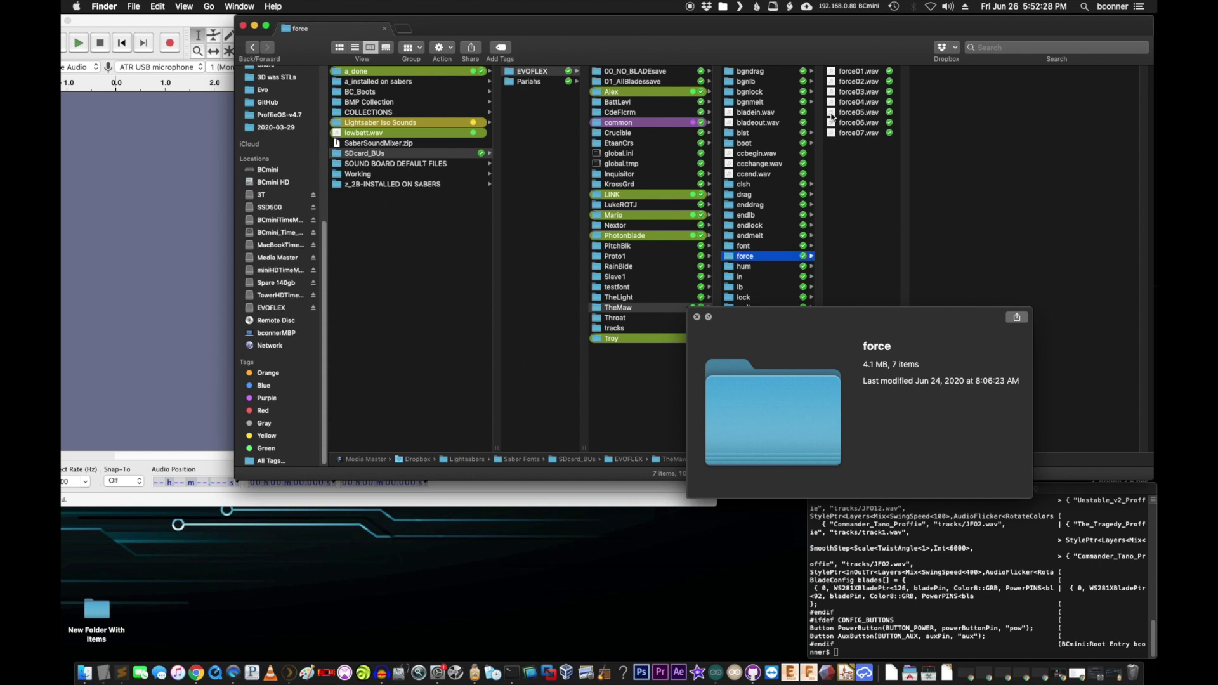
Play Quick Look previews of force05.wav, force02.wav, force01.wav and force07.wav in the force folder.
left_click(831, 112)
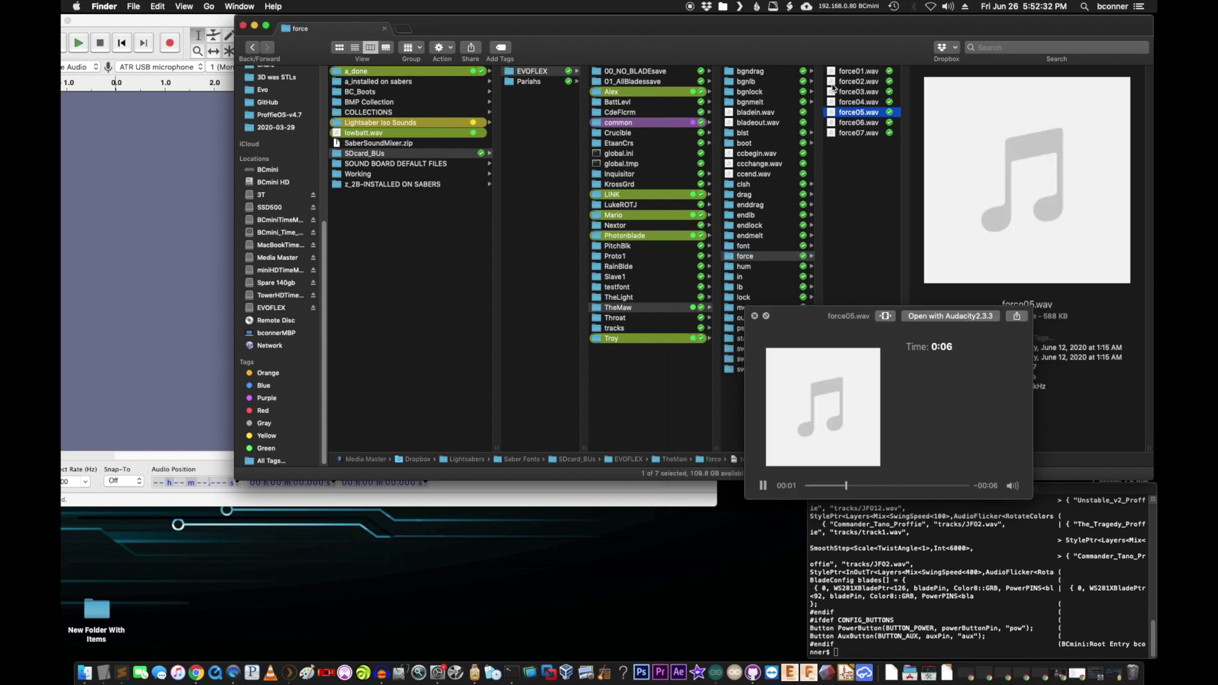
left_click(835, 82)
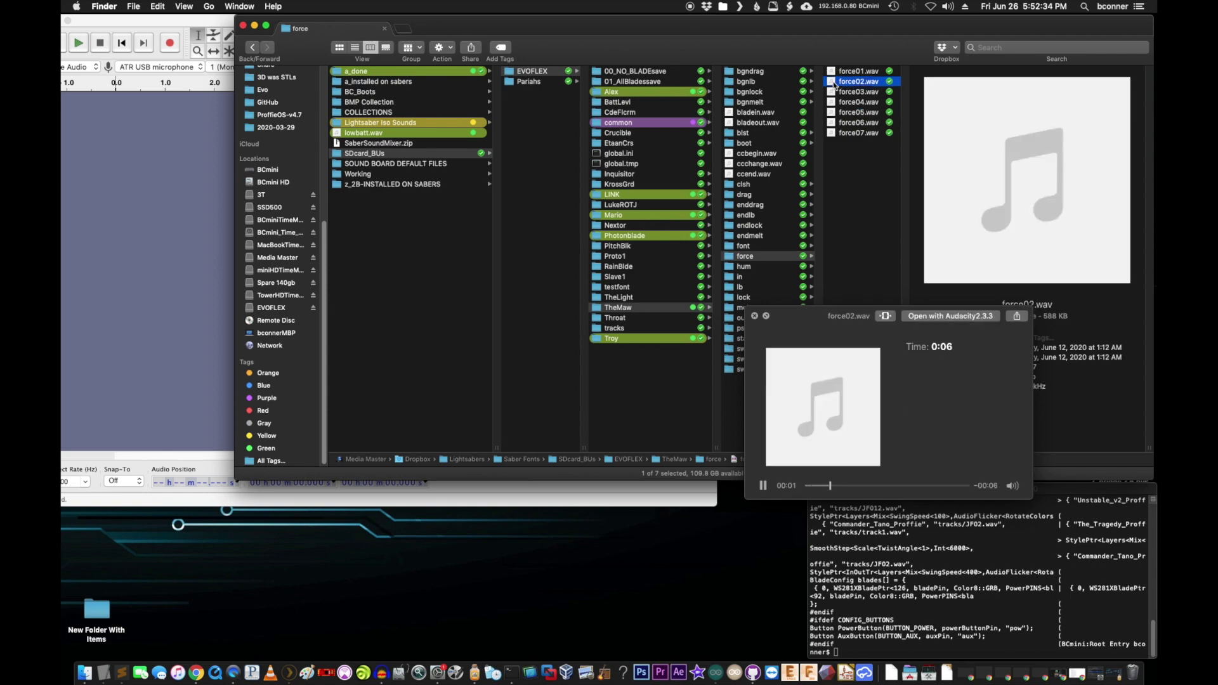
left_click(836, 71)
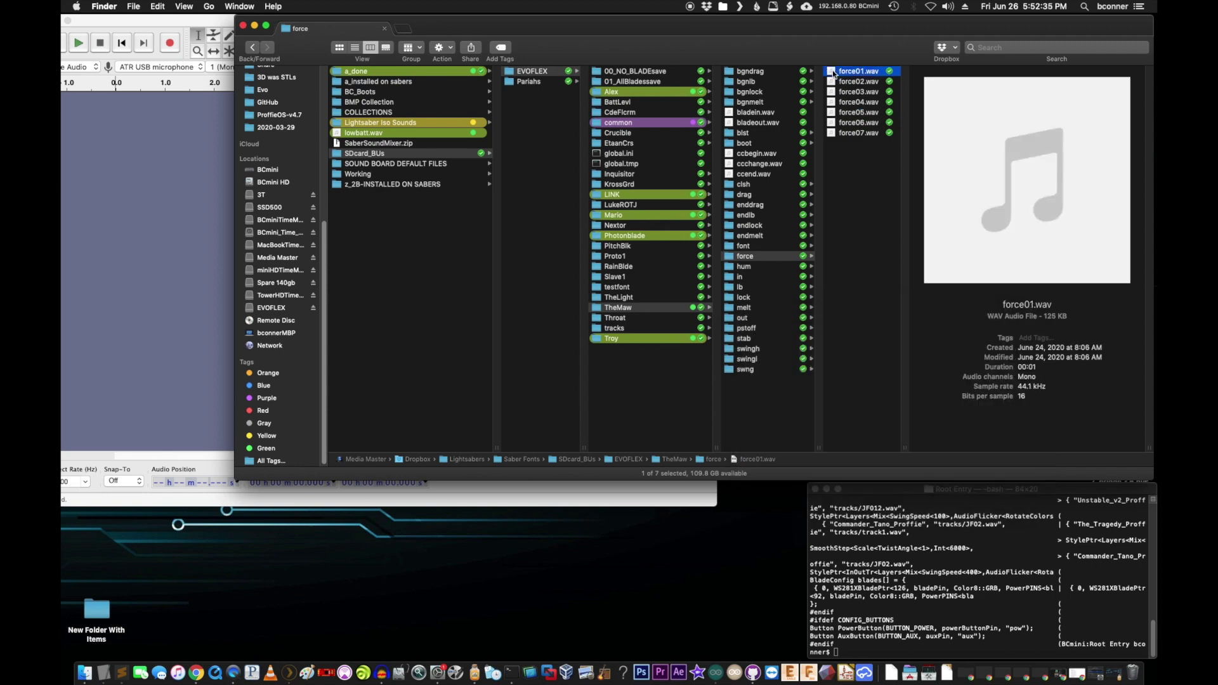
key("space")
left_click(833, 134)
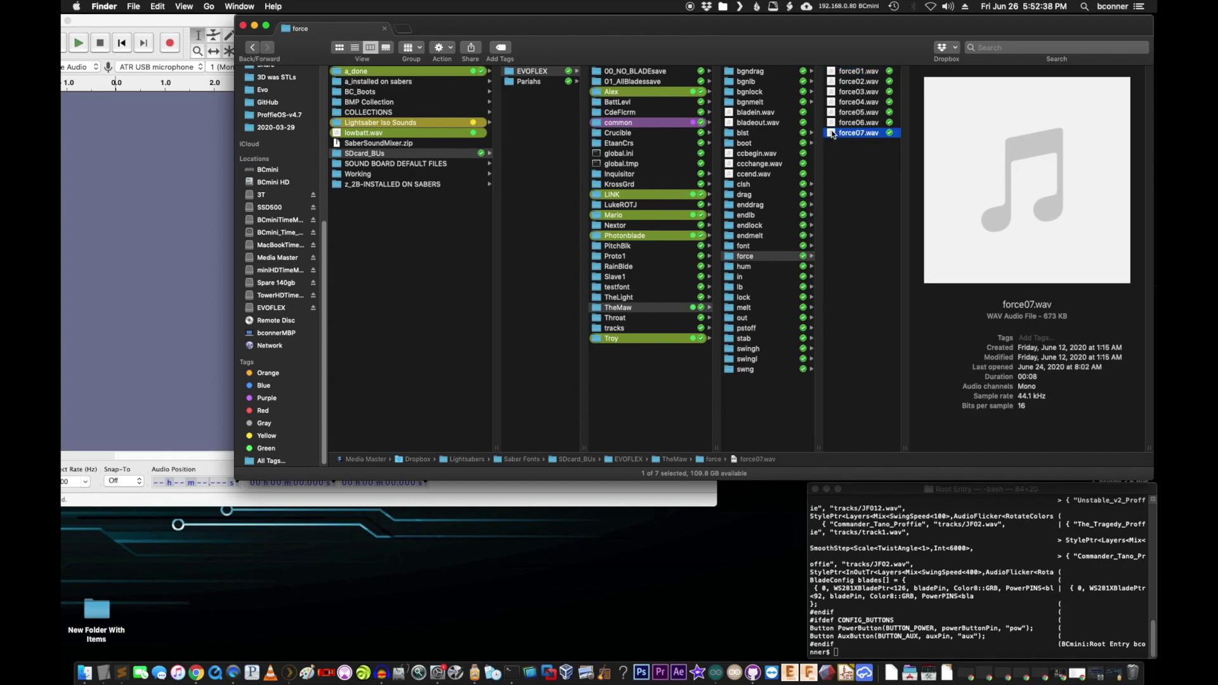
key("space")
key("space")
Open blst01.wav from the blst folder in Audacity and arrange the windows so that the track is accessible.
left_click(761, 133)
left_click_drag(810, 33, 838, 31)
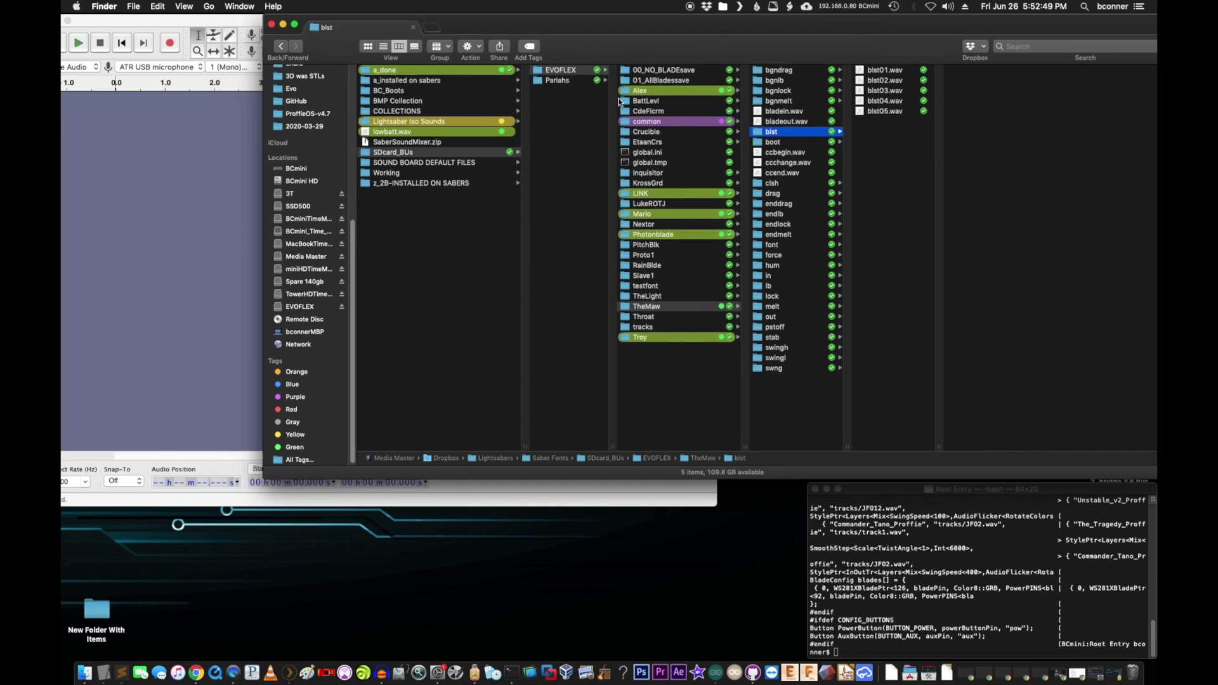
left_click(864, 71)
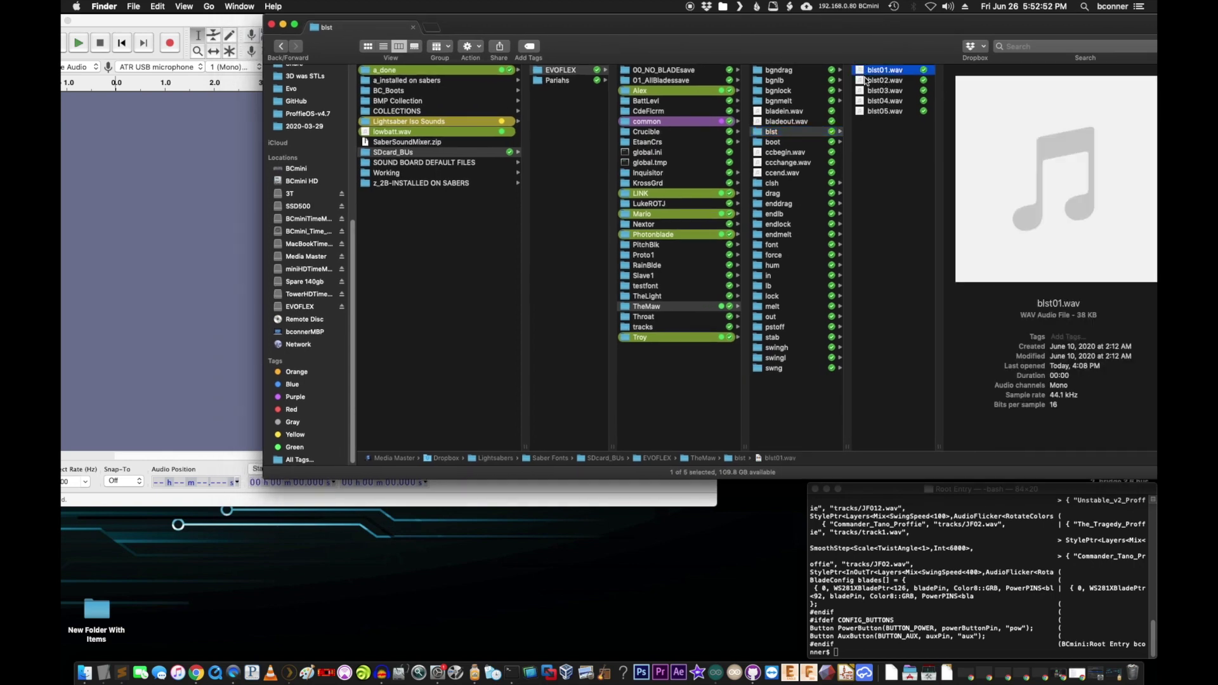
double_click(863, 71)
left_click_drag(645, 25, 691, 29)
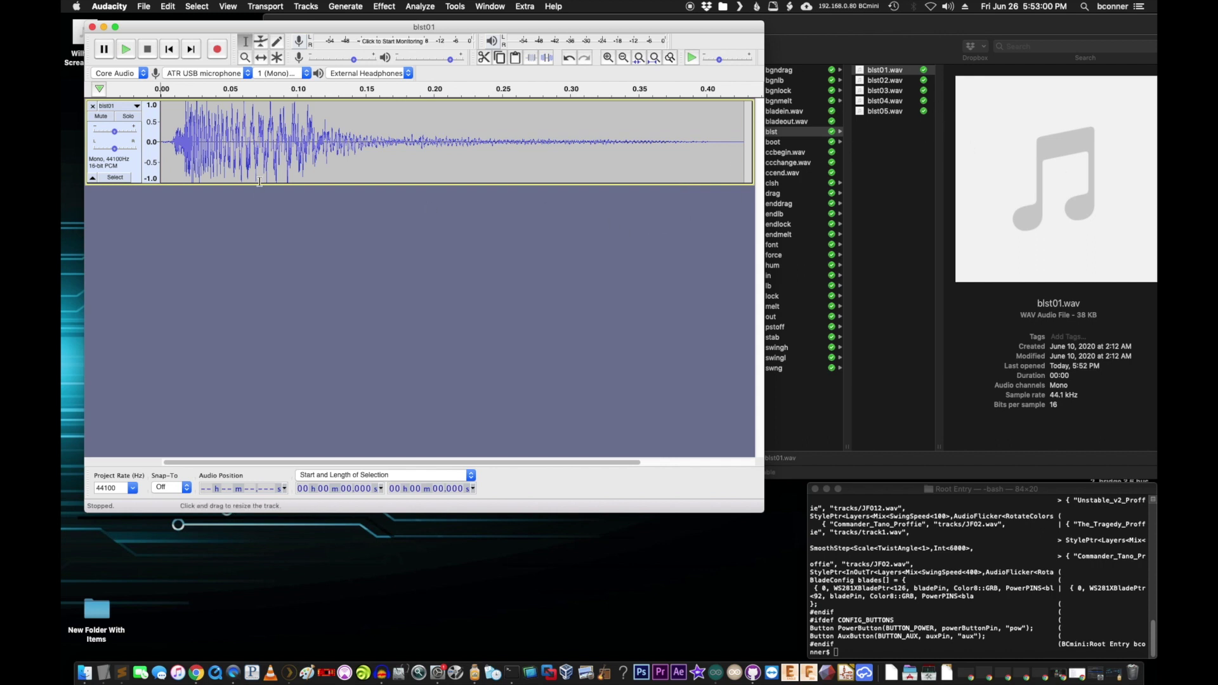
Play back the blst01 track in Audacity and nudge the window into place.
key("space")
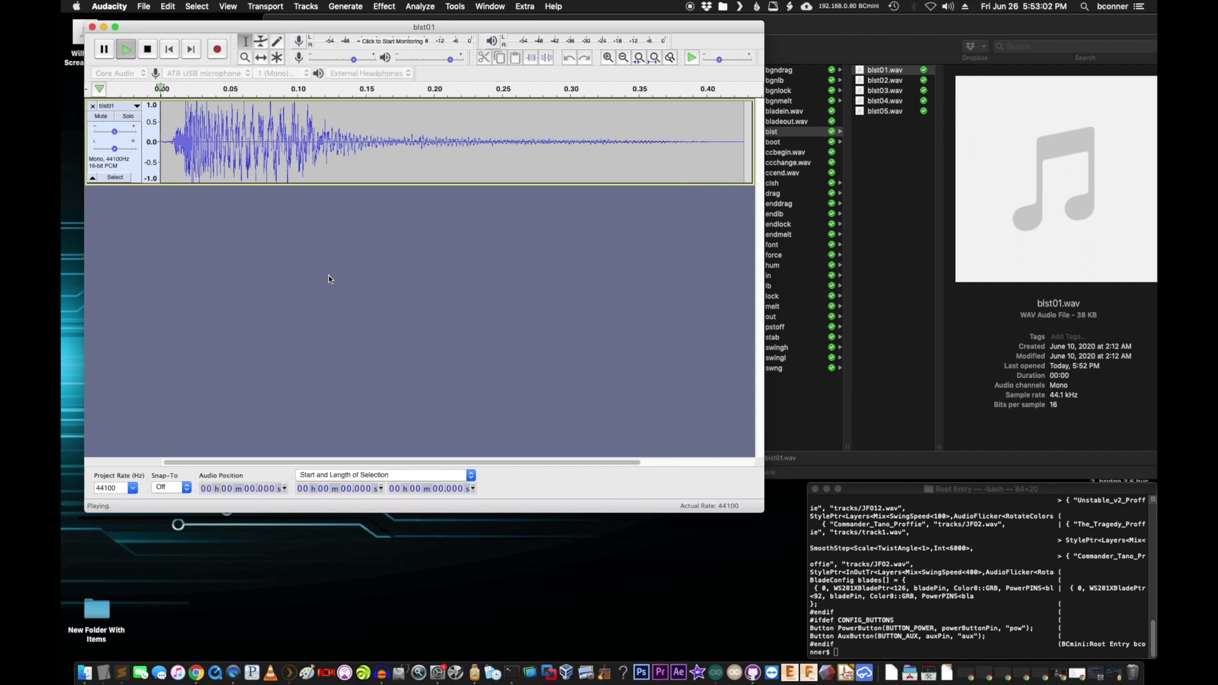
key("space")
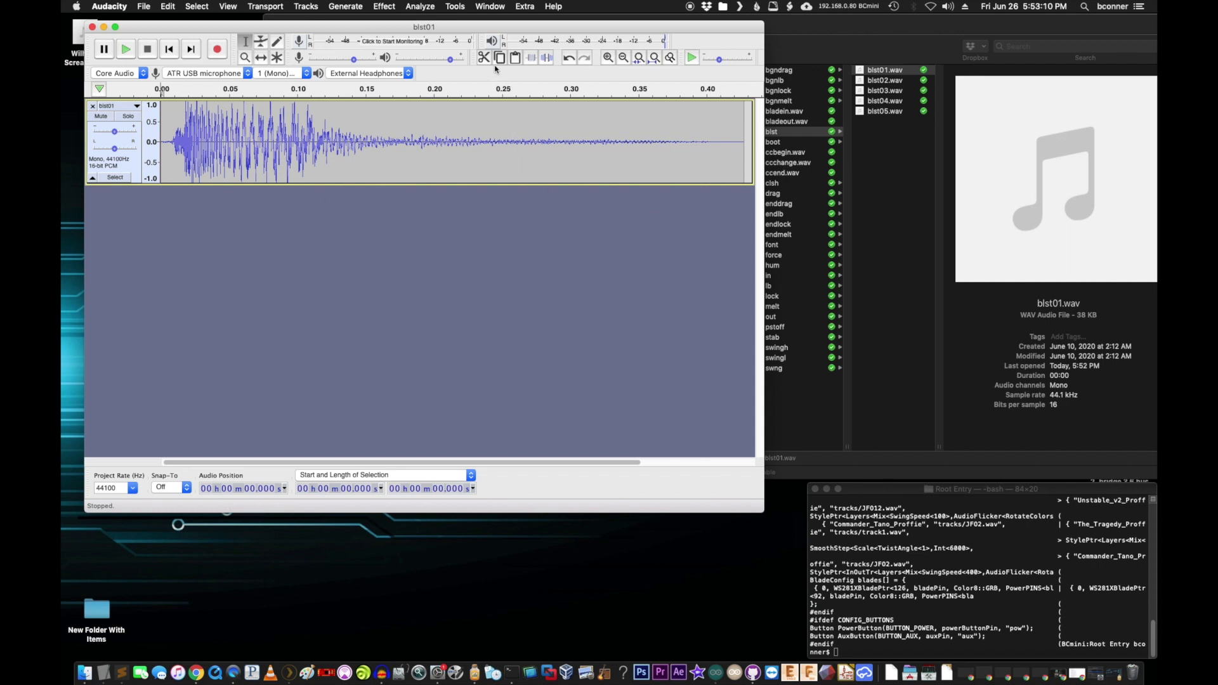
left_click_drag(500, 30, 502, 26)
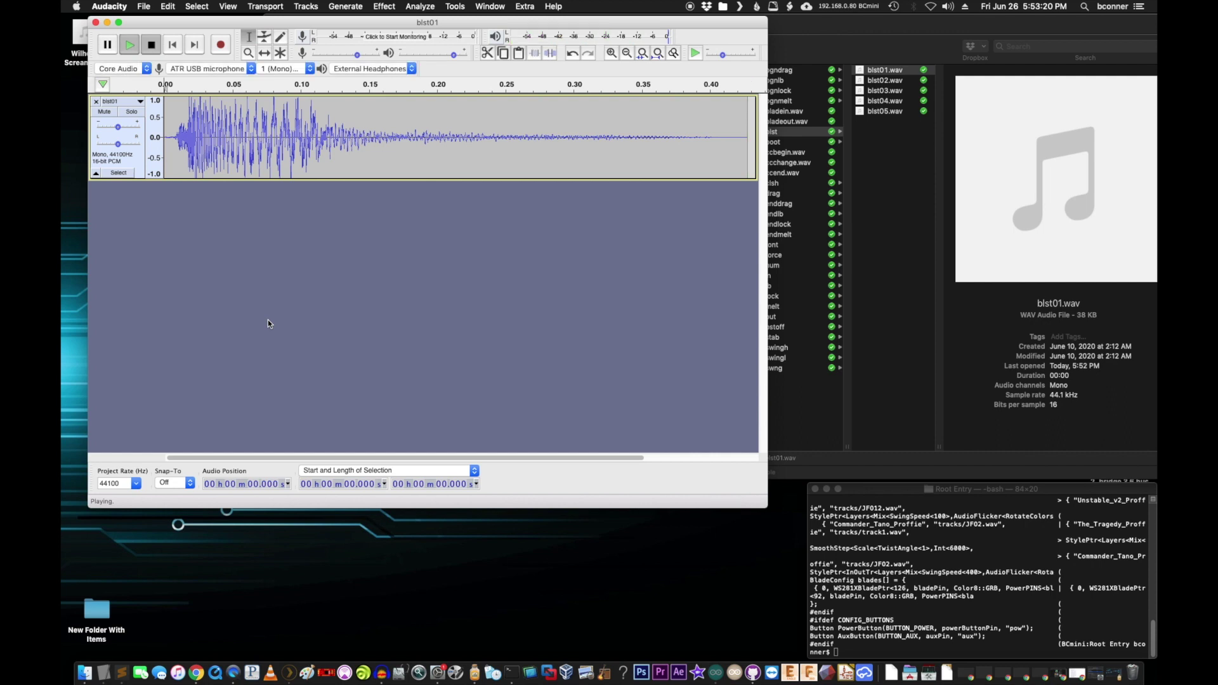
key("space")
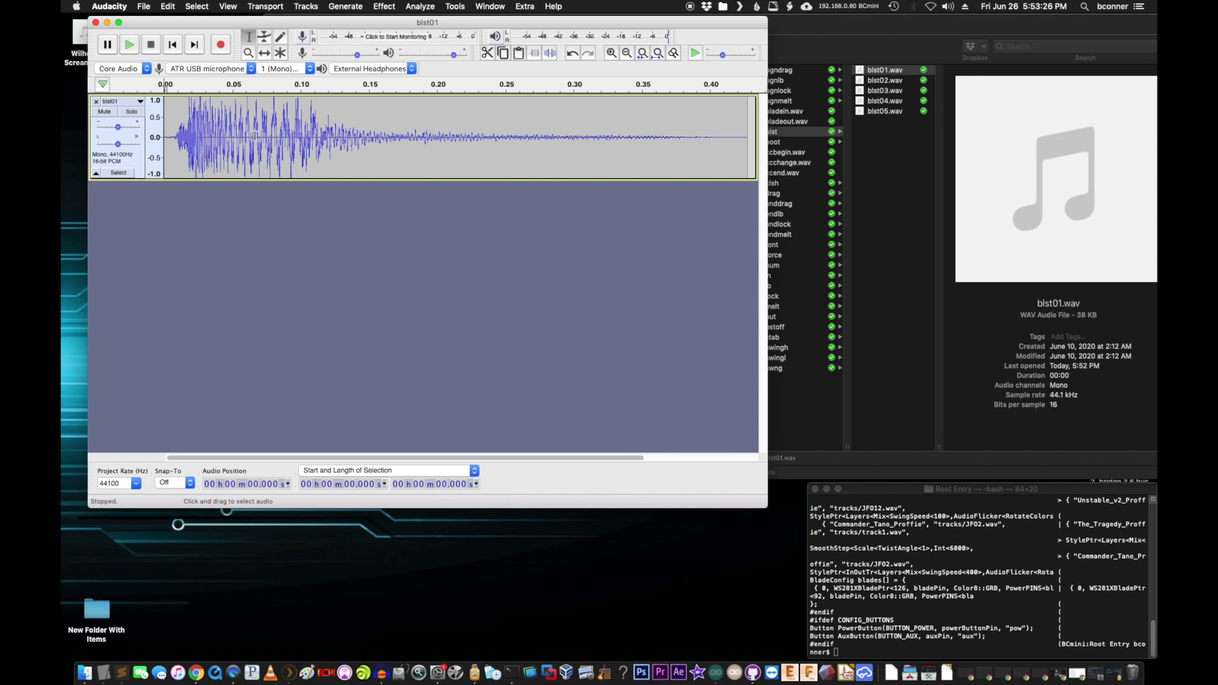
Practise selecting parts of the blst01 waveform, ending with a stretch about 0.012 s long starting at about 0.141 s.
left_click_drag(191, 109, 420, 125)
left_click_drag(511, 122, 408, 124)
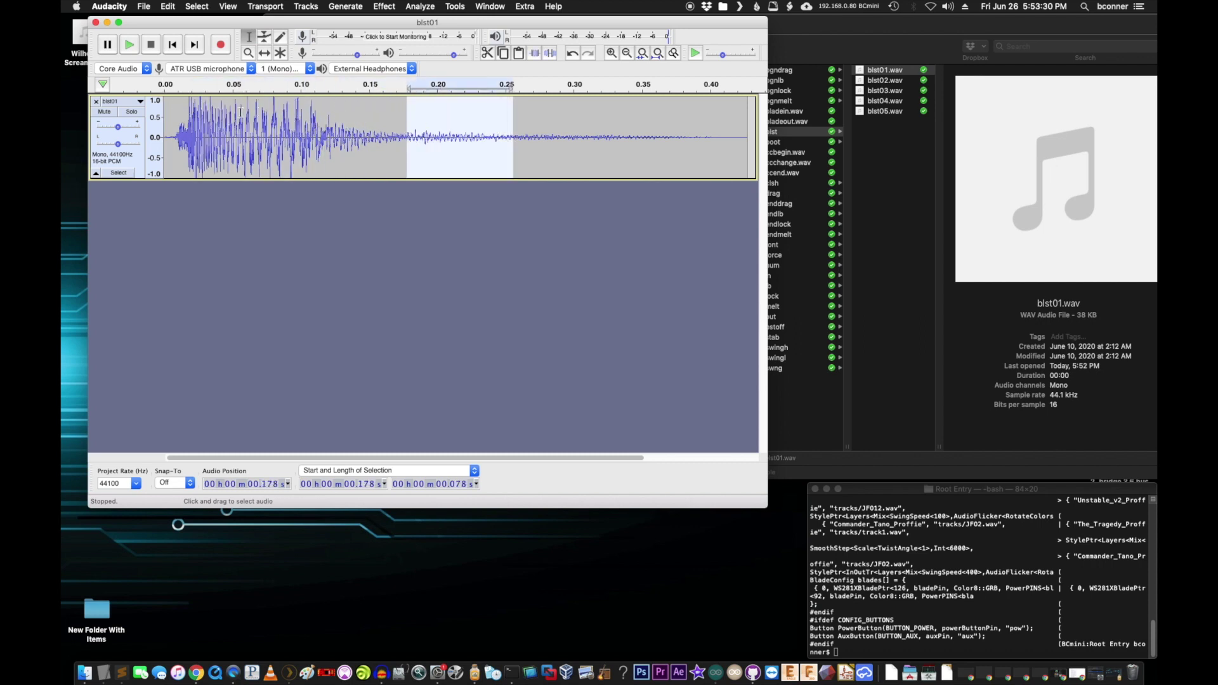
left_click_drag(208, 123, 285, 122)
left_click_drag(375, 127, 371, 127)
left_click(359, 127, "shift")
Make the blst01 track taller, and zoom its waveform in and back out to normal size.
left_click_drag(350, 179, 343, 223)
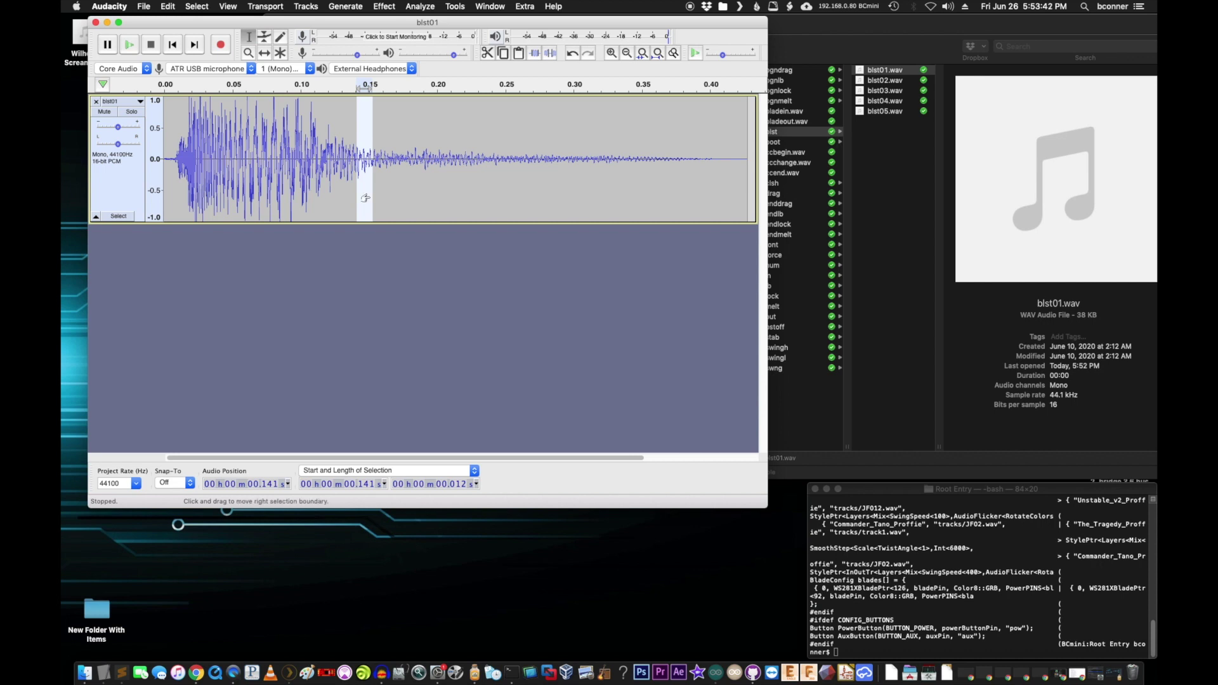
key("super+1")
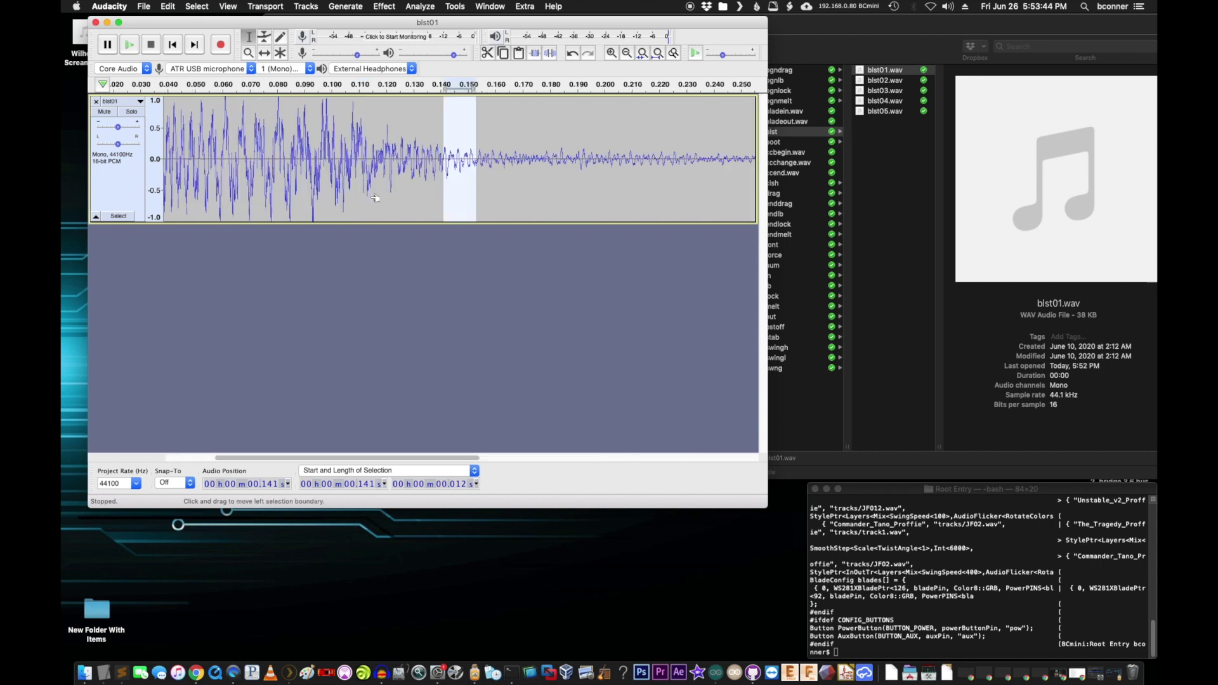
key("super+2")
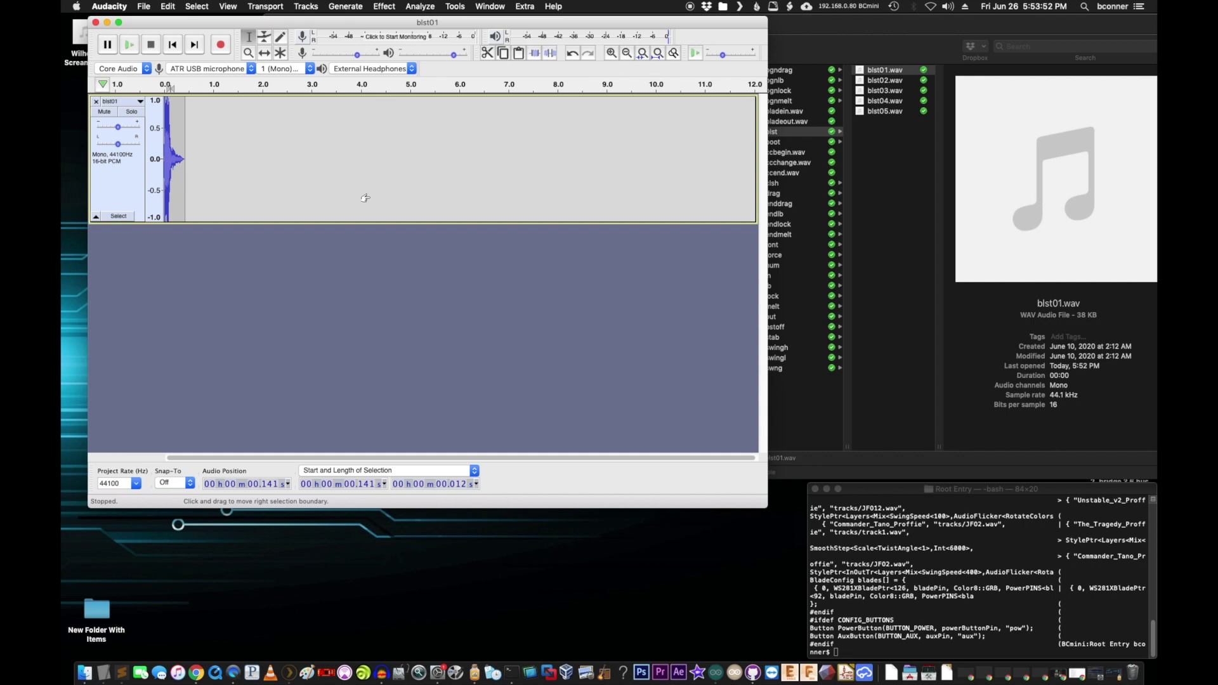
Zoom in on the blst01 waveform around the selected stretch and zoom back out until the whole clip fits in view.
key("super+1")
key("super+1")
key("super+1")
key("super+1")
key("super+1")
key("super+1")
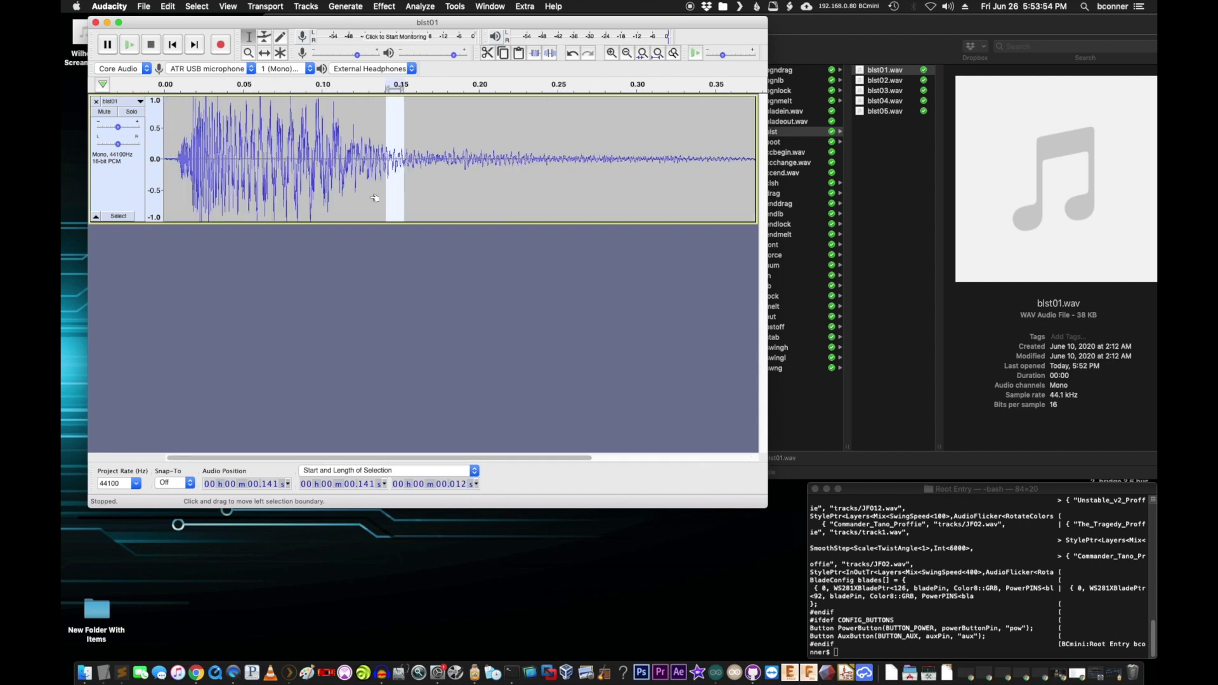
key("super+3")
key("super+3")
key("super+3")
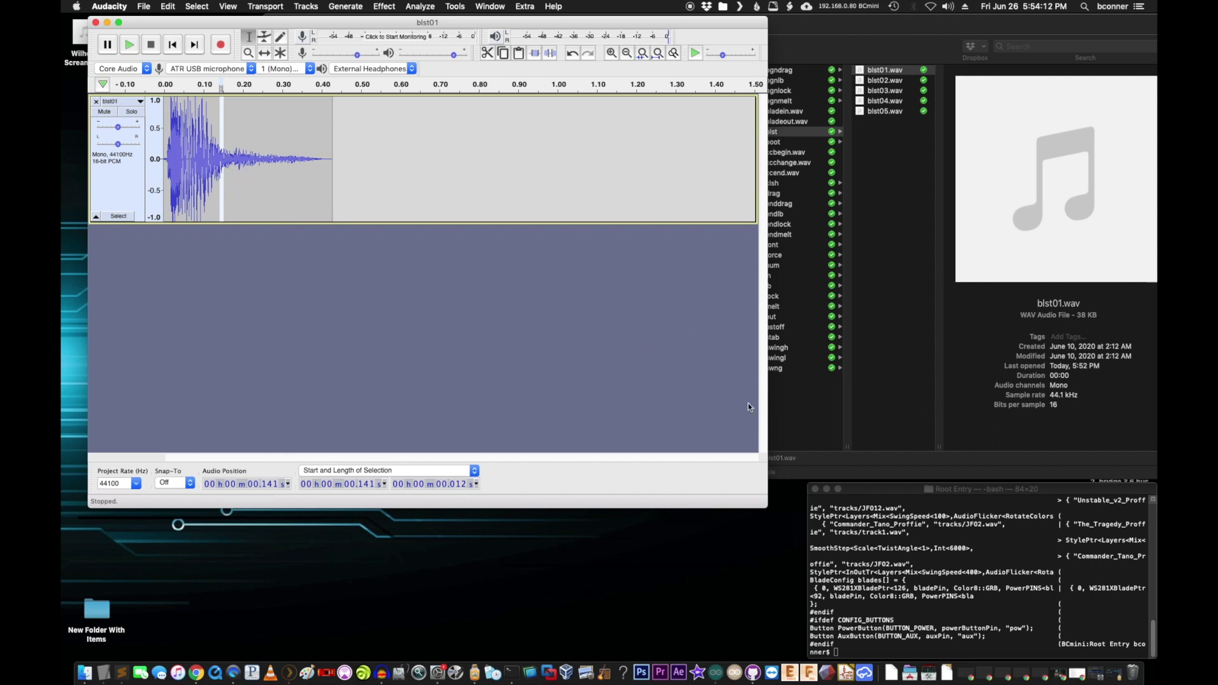
Enlarge the Audacity window, zoom to the existing selection, and select all audio fitted to the window width.
left_click_drag(761, 508, 1142, 636)
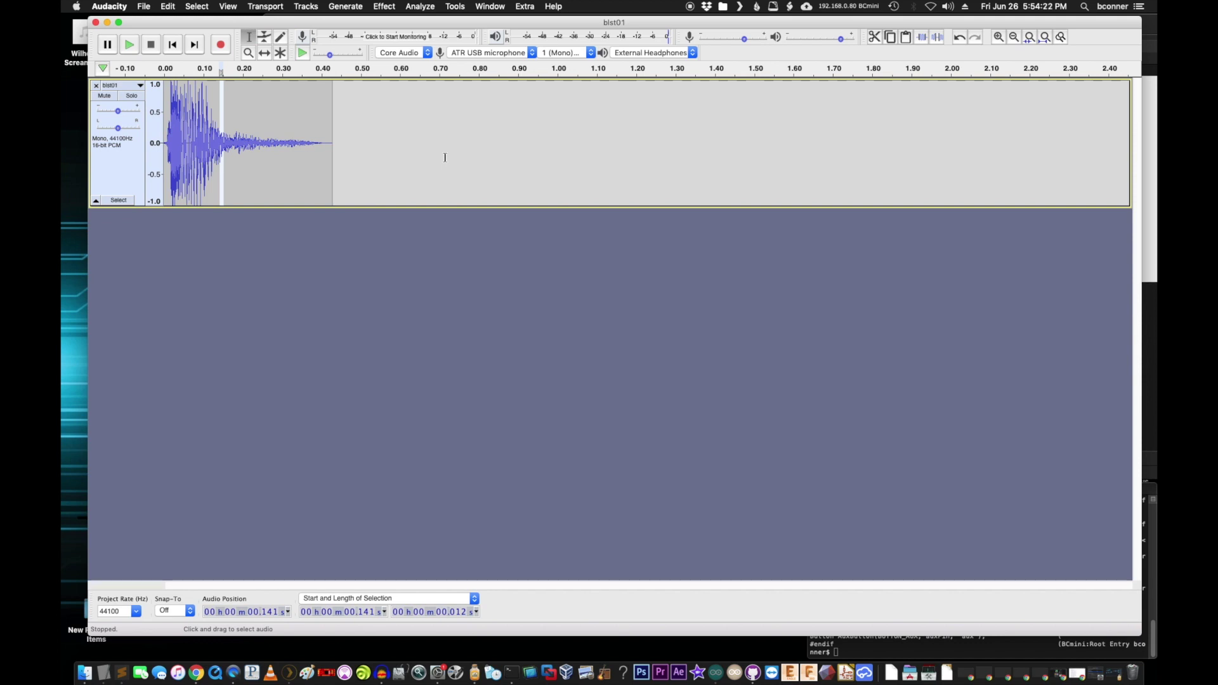
key("super+e")
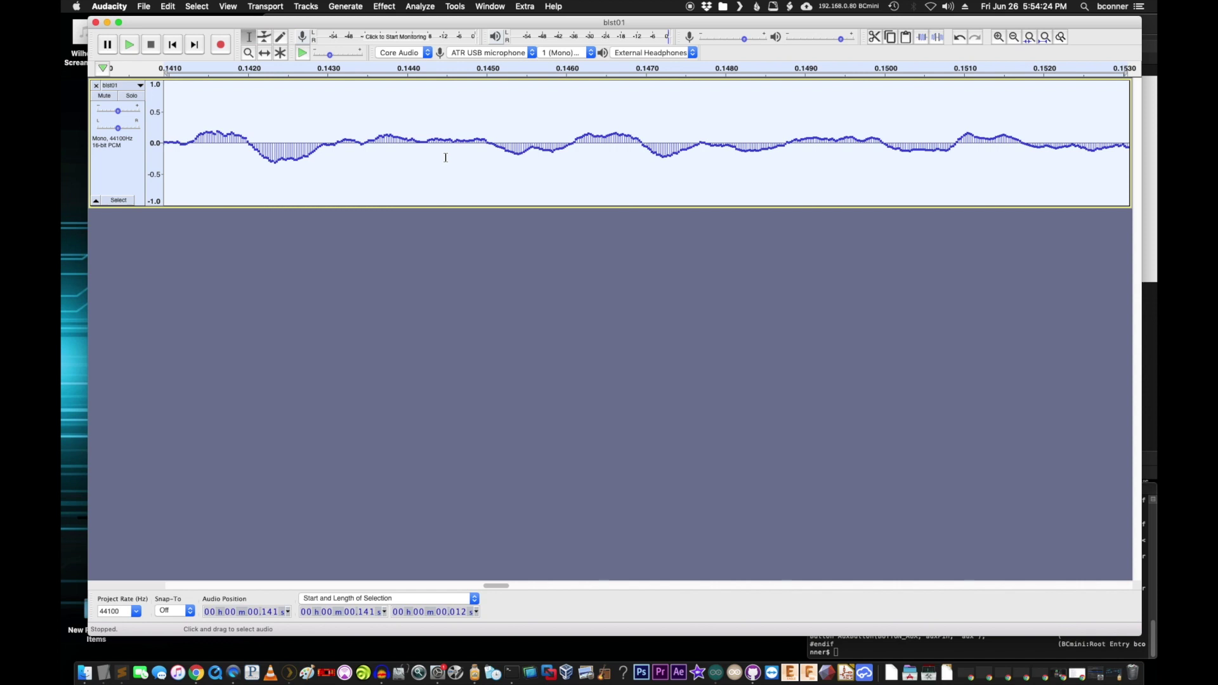
key("super+a")
key("super+f")
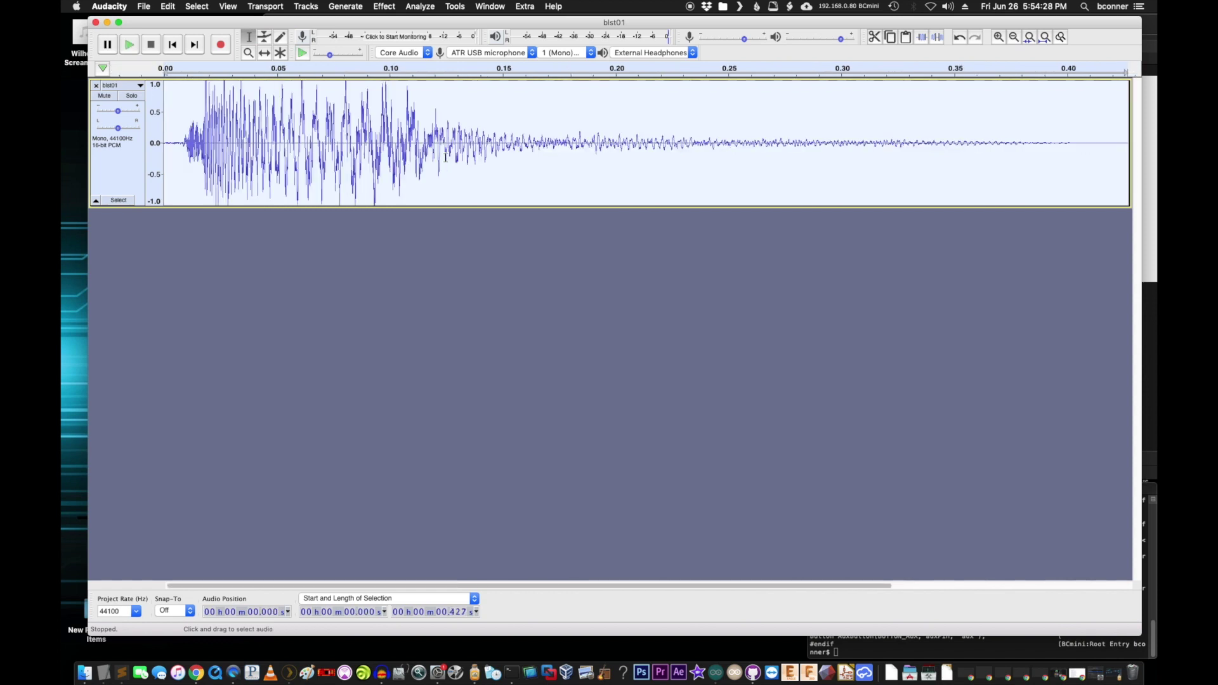
Select a stretch of blst01 about 0.020 s long starting at about 0.111 s and zoom to that selection.
left_click(362, 143)
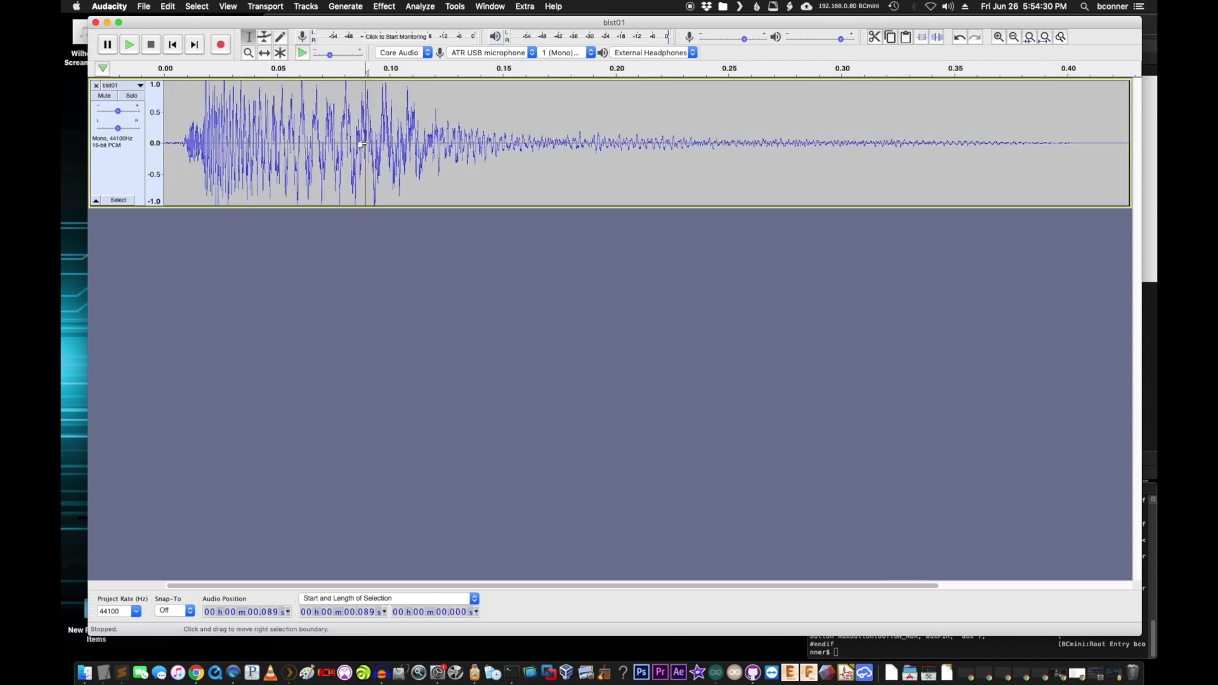
left_click_drag(327, 143, 508, 141)
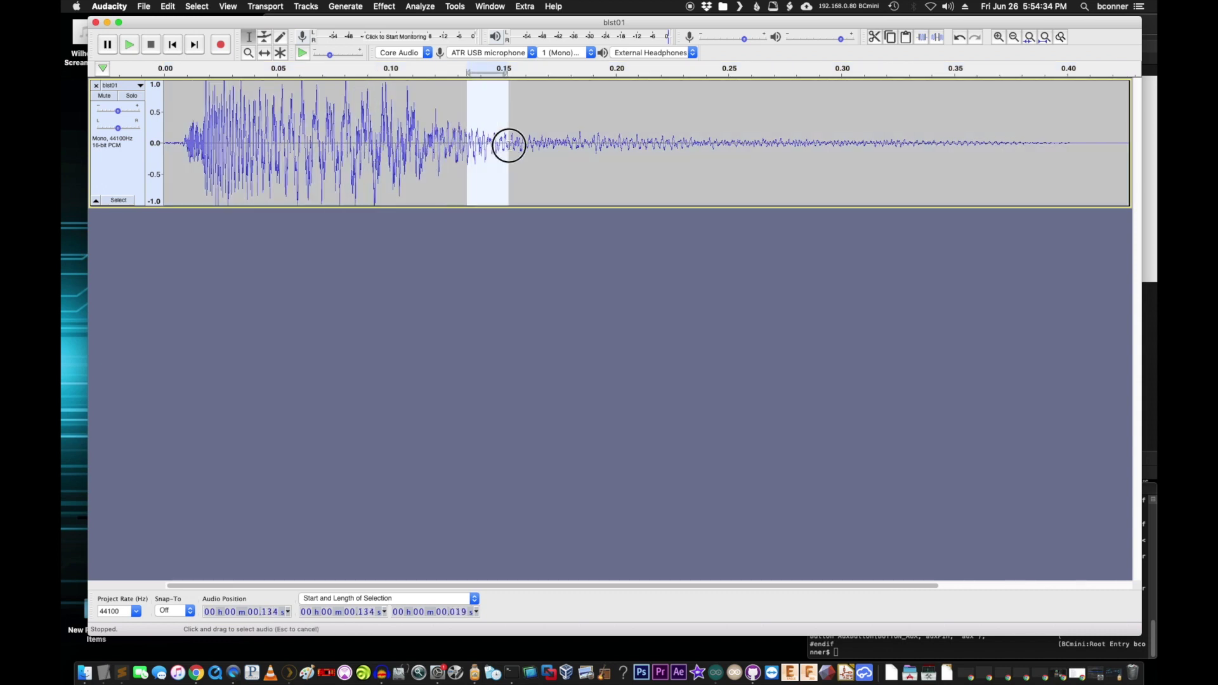
left_click_drag(317, 141, 460, 145)
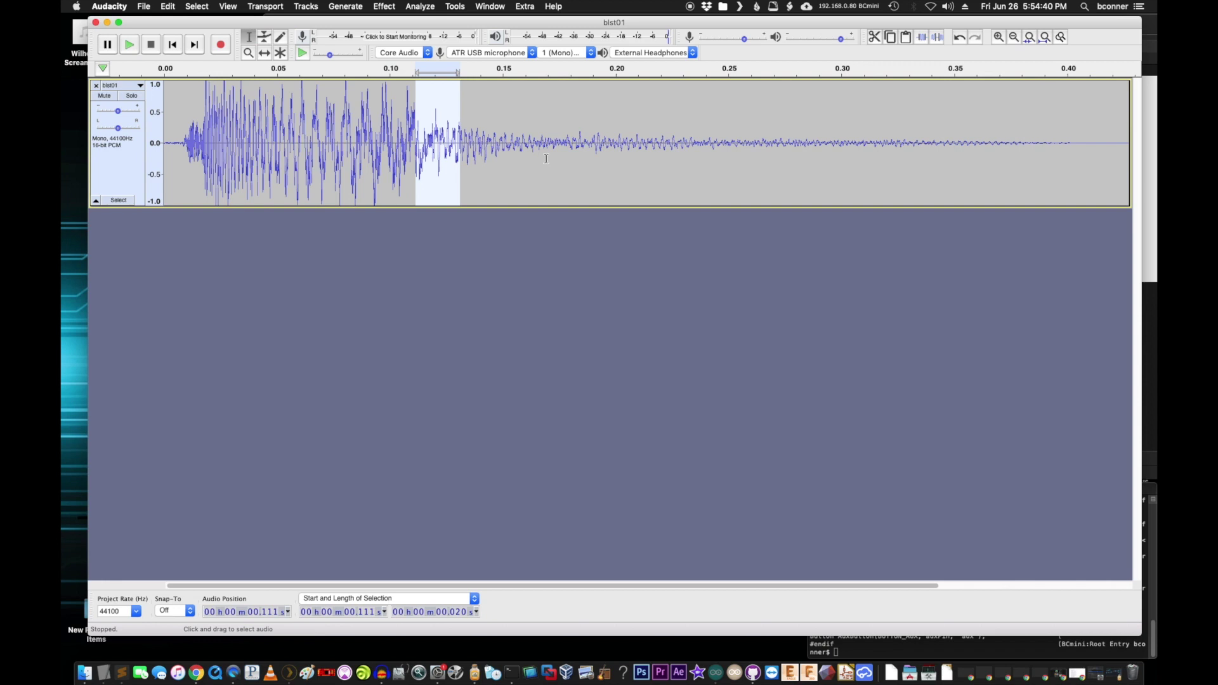
key("super+e")
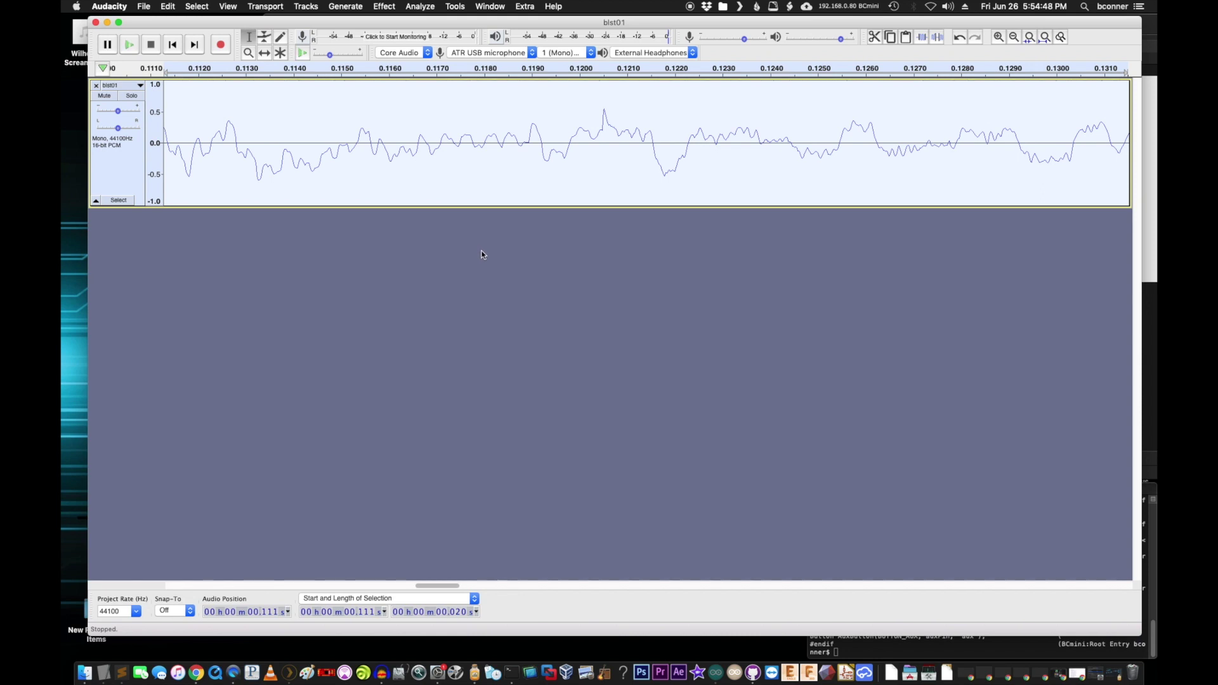
Zoom out from the short selection, select the whole blst01 clip, and zoom to fill the window with it.
key("super+3")
key("super+3")
key("super+3")
key("super+3")
key("super+3")
key("super+3")
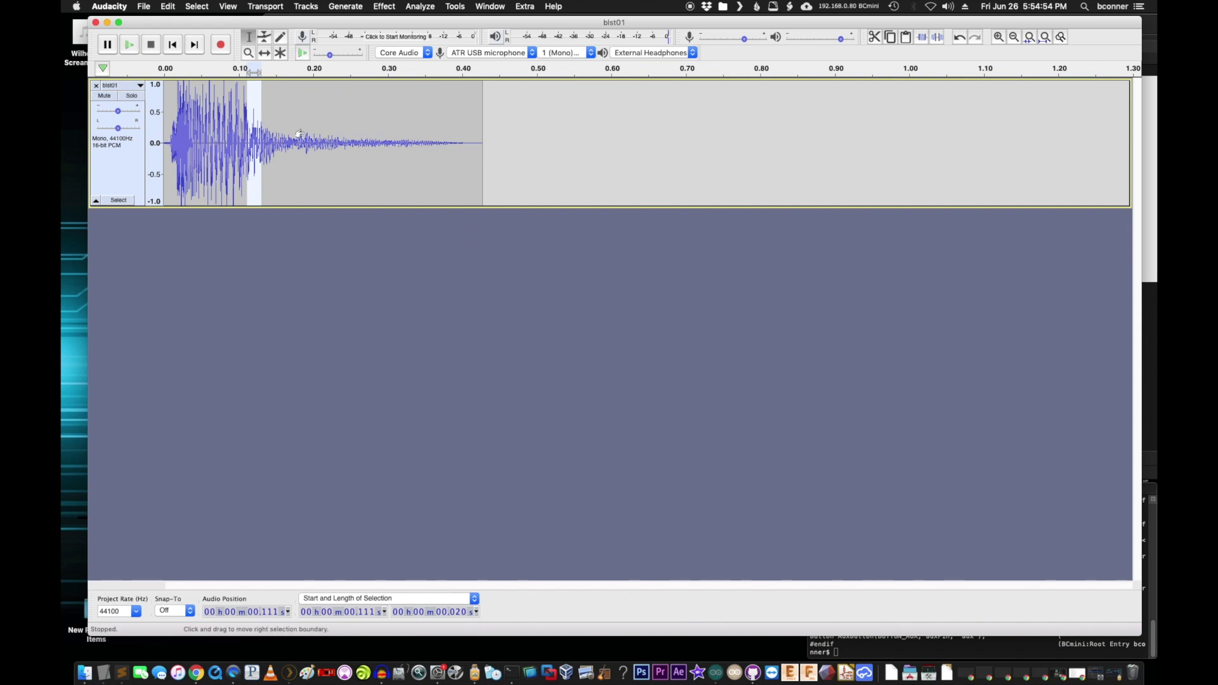
double_click(305, 134)
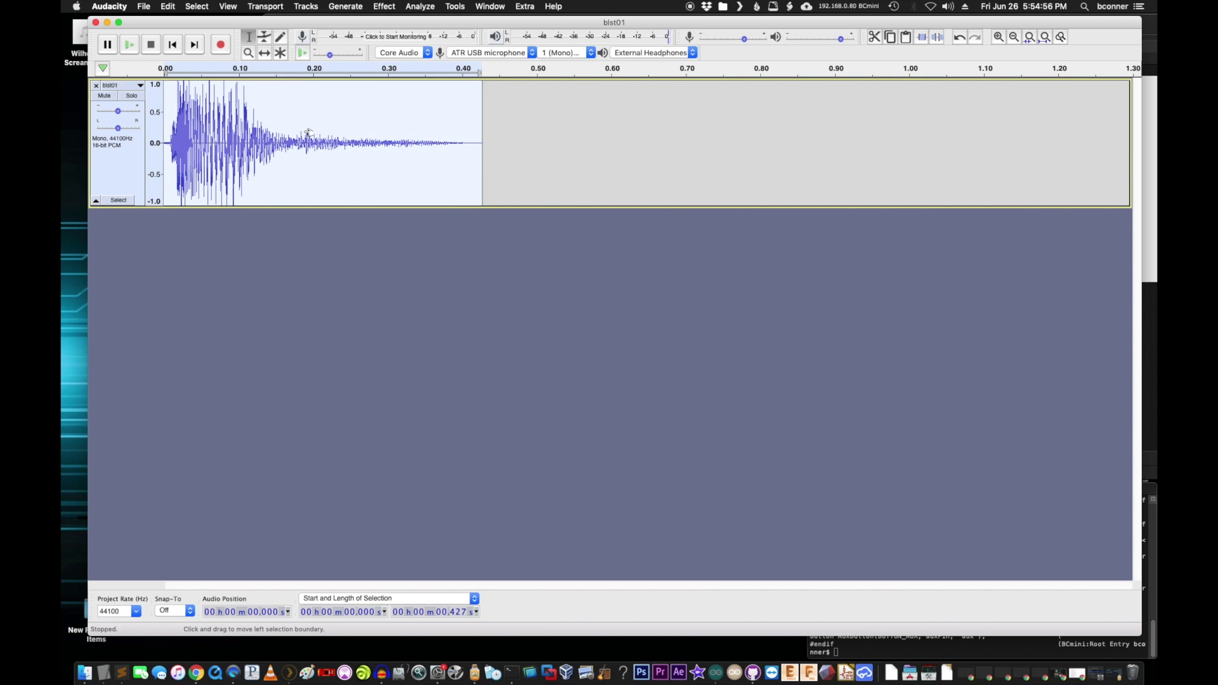
key("super+e")
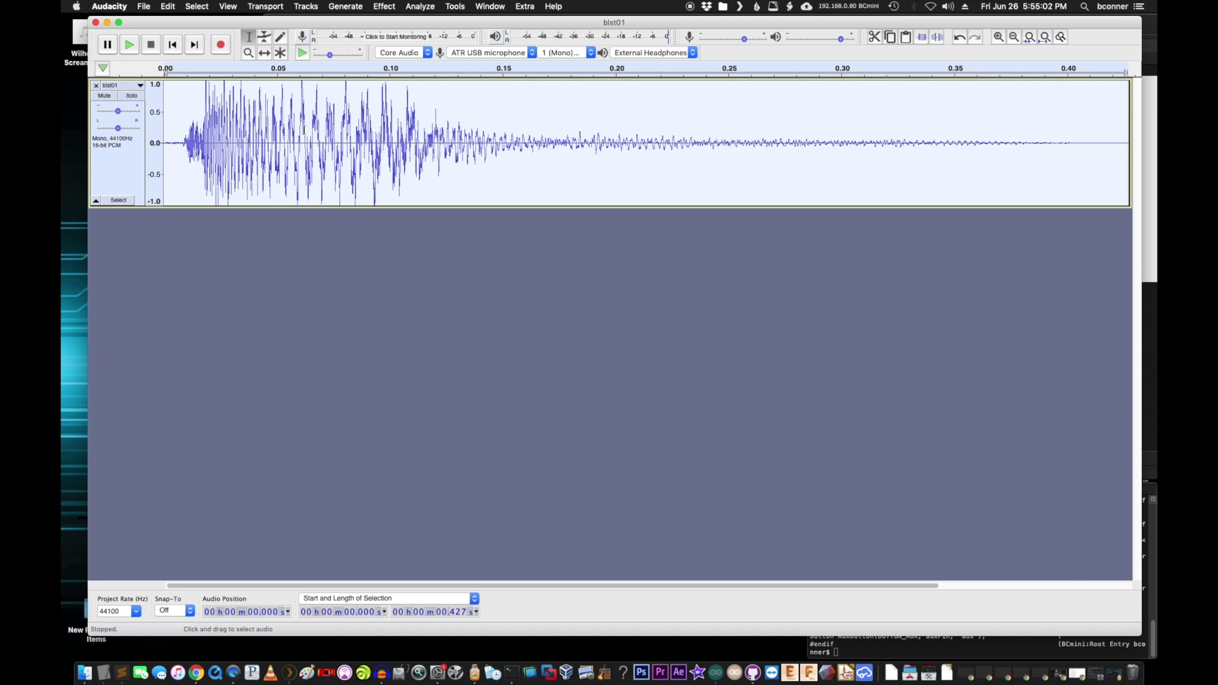
Switch to the Multi-Tool, place the cursor at about 0.092 s, and make the blst01 track slightly taller.
key("F6")
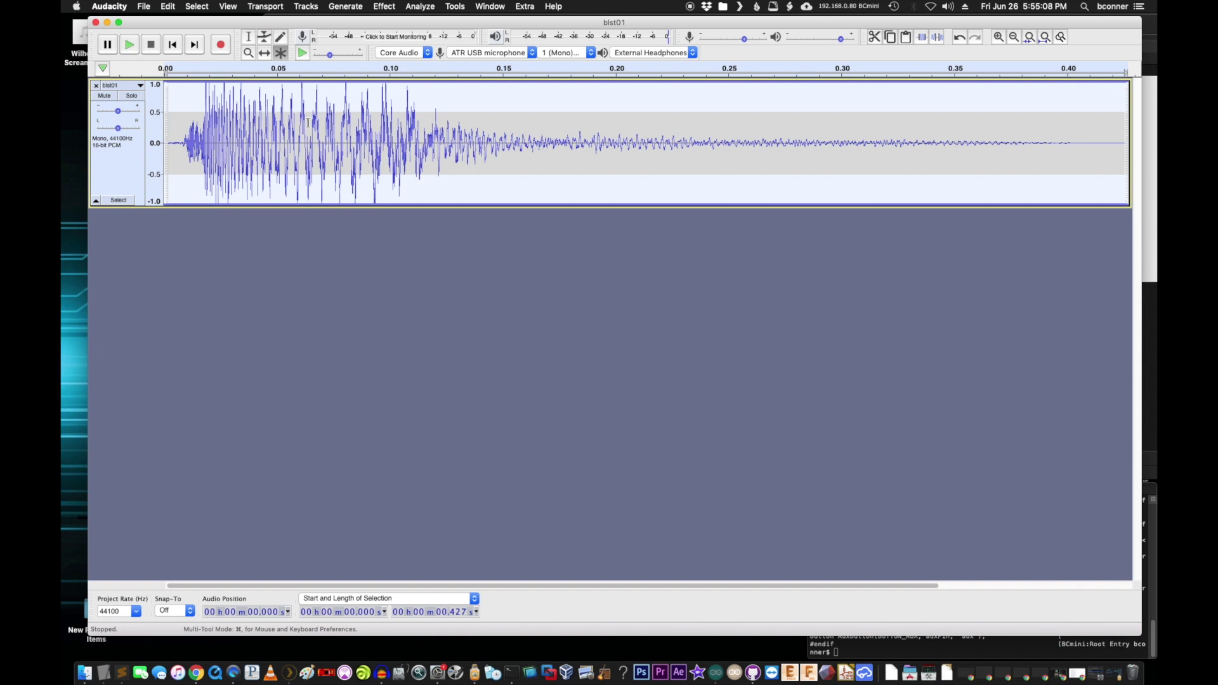
left_click(372, 191)
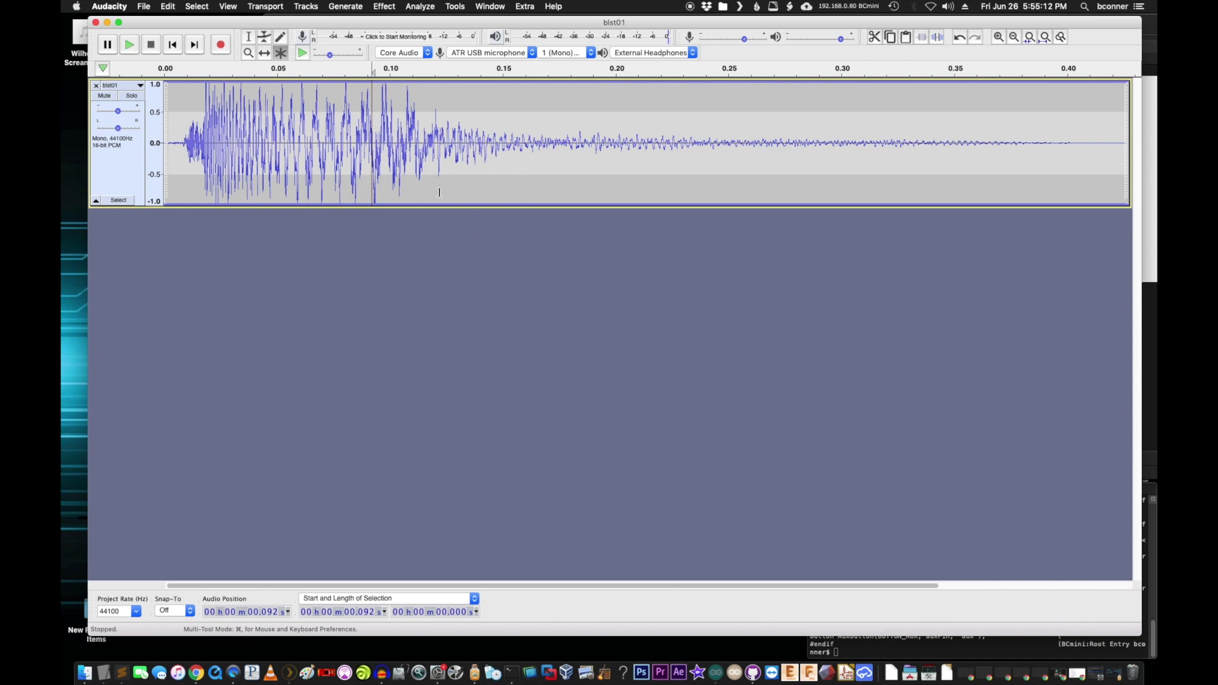
left_click_drag(492, 207, 493, 222)
left_click_drag(495, 584, 305, 553)
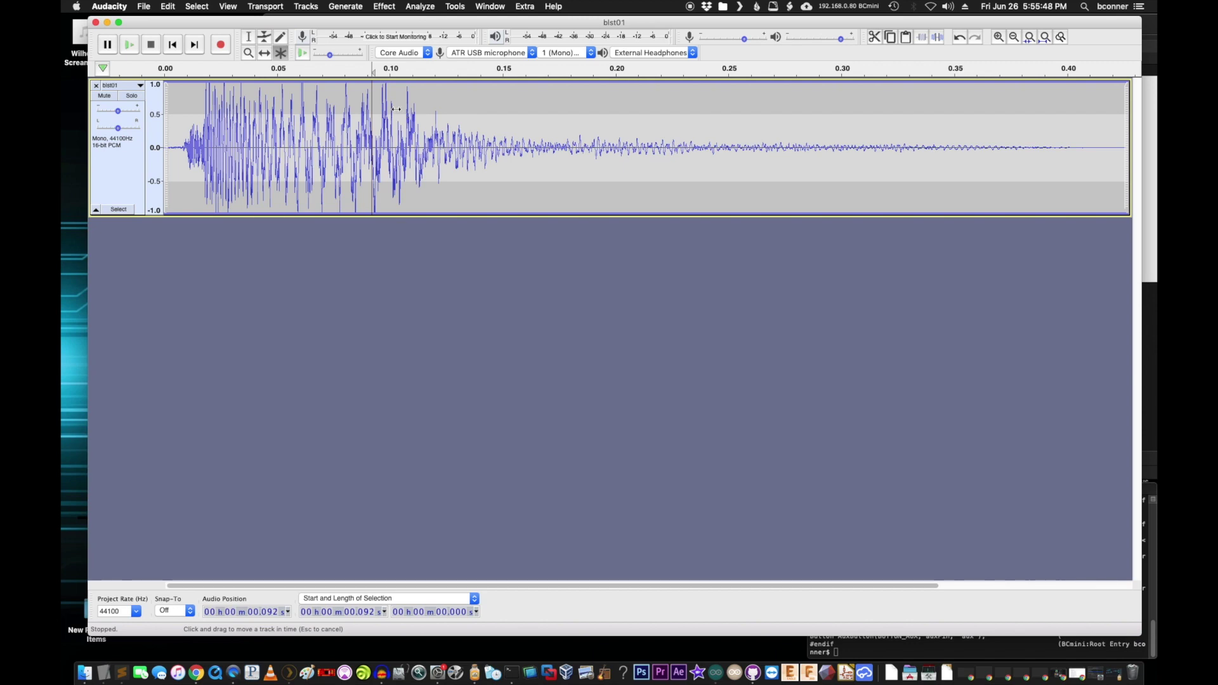
Zoom in closely on the waveform around the cursor and make the track much taller to examine the peaks near 0.098 s.
key("super+1")
key("super+1")
key("super+1")
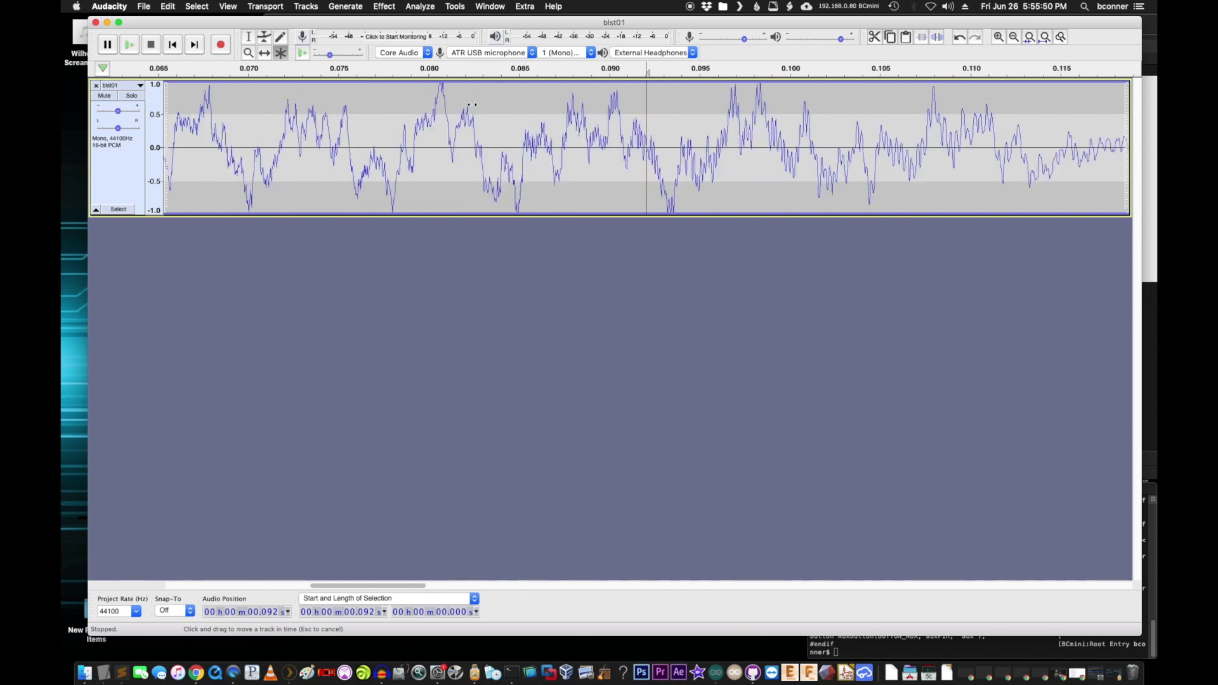
key("super+1")
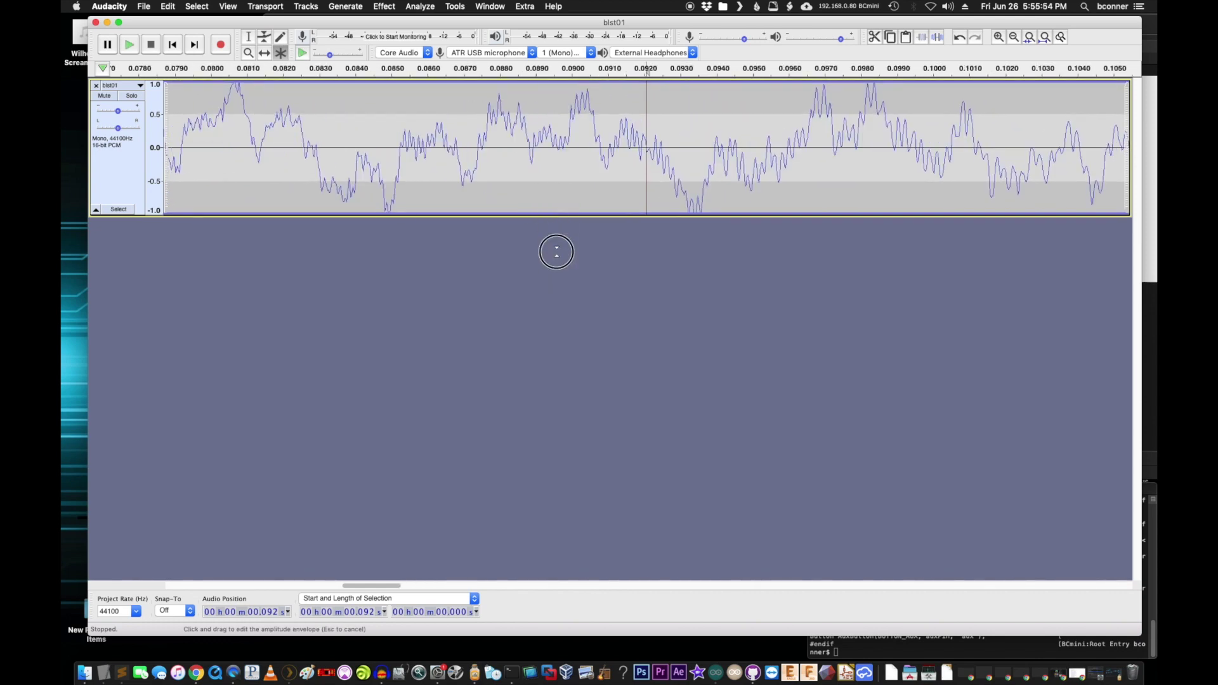
left_click_drag(617, 214, 621, 387)
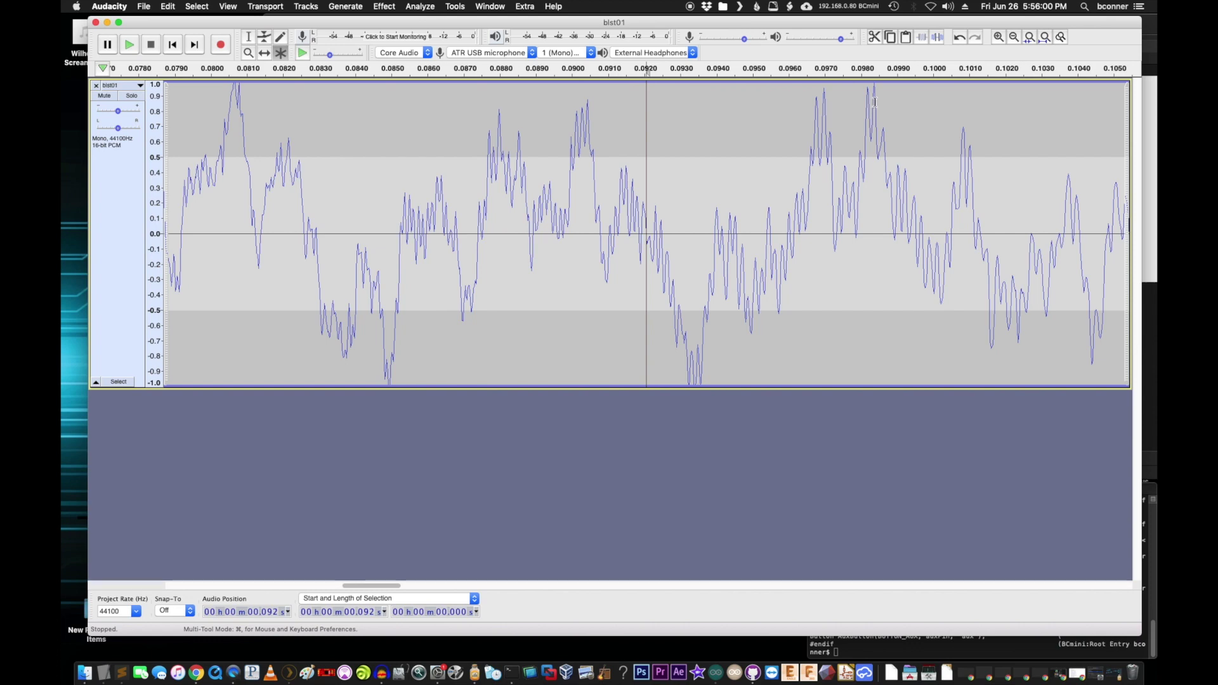
key("super+1")
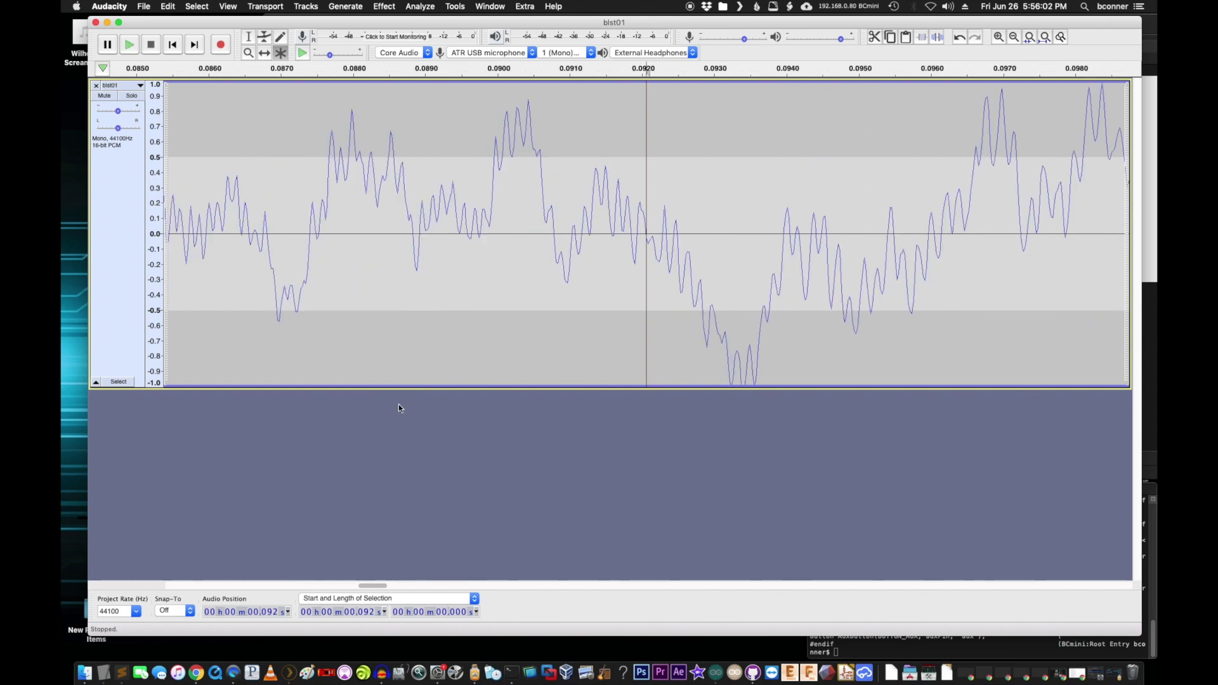
left_click_drag(374, 587, 394, 590)
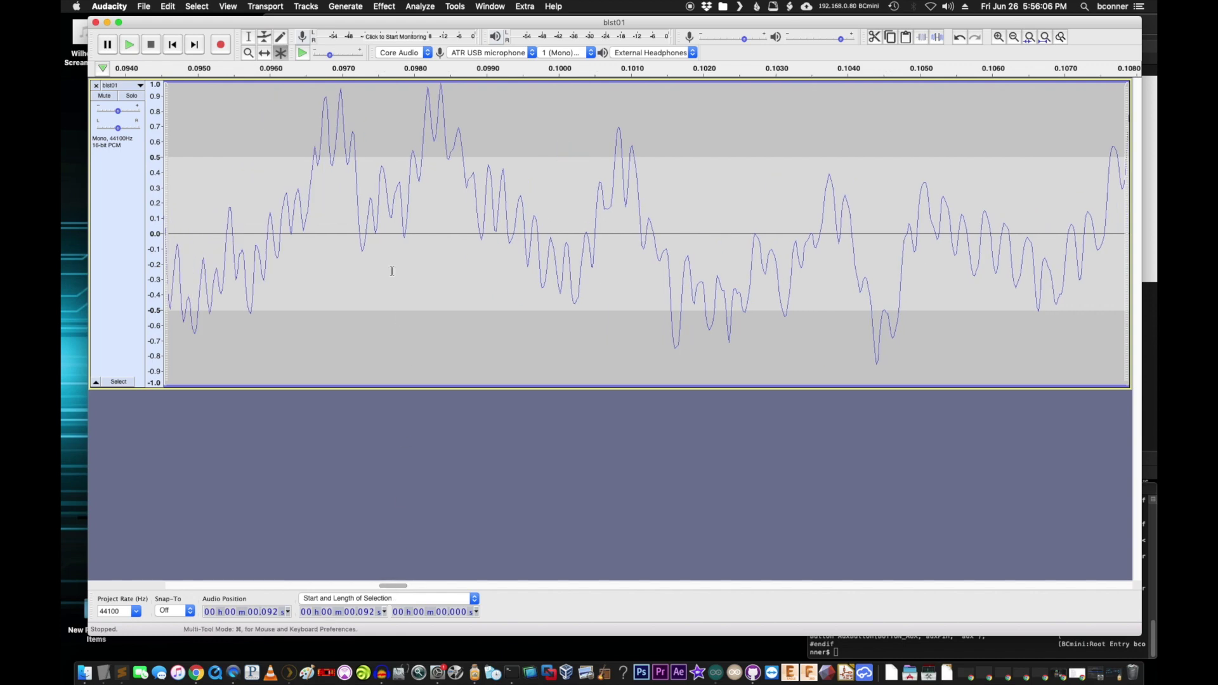
Boost the volume of the entire blst01 clip with the Amplify effect, leaving clipping allowed.
left_click(384, 7)
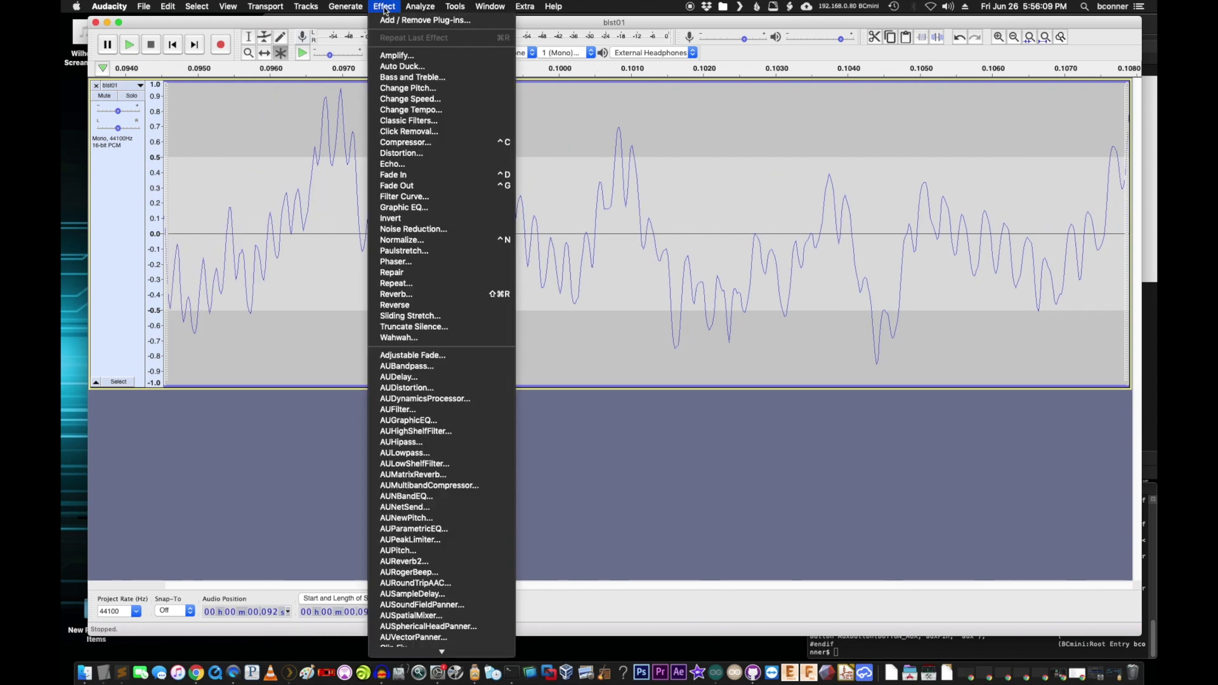
left_click(402, 57)
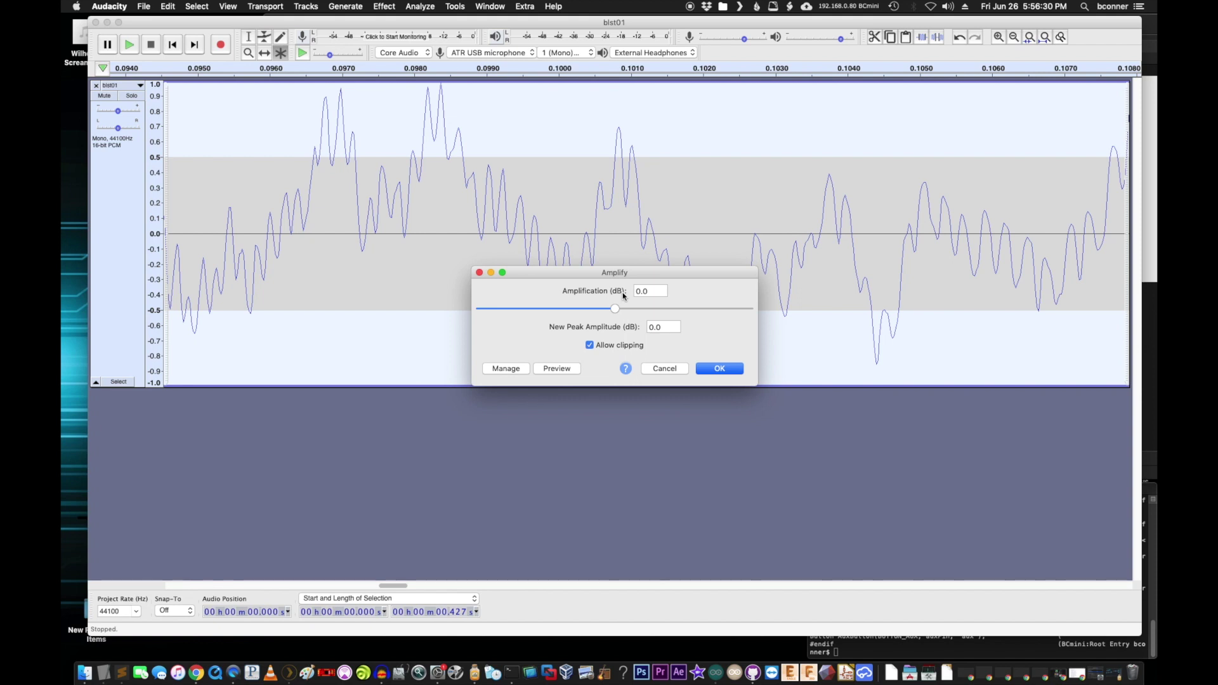
left_click_drag(614, 309, 629, 309)
left_click(712, 370)
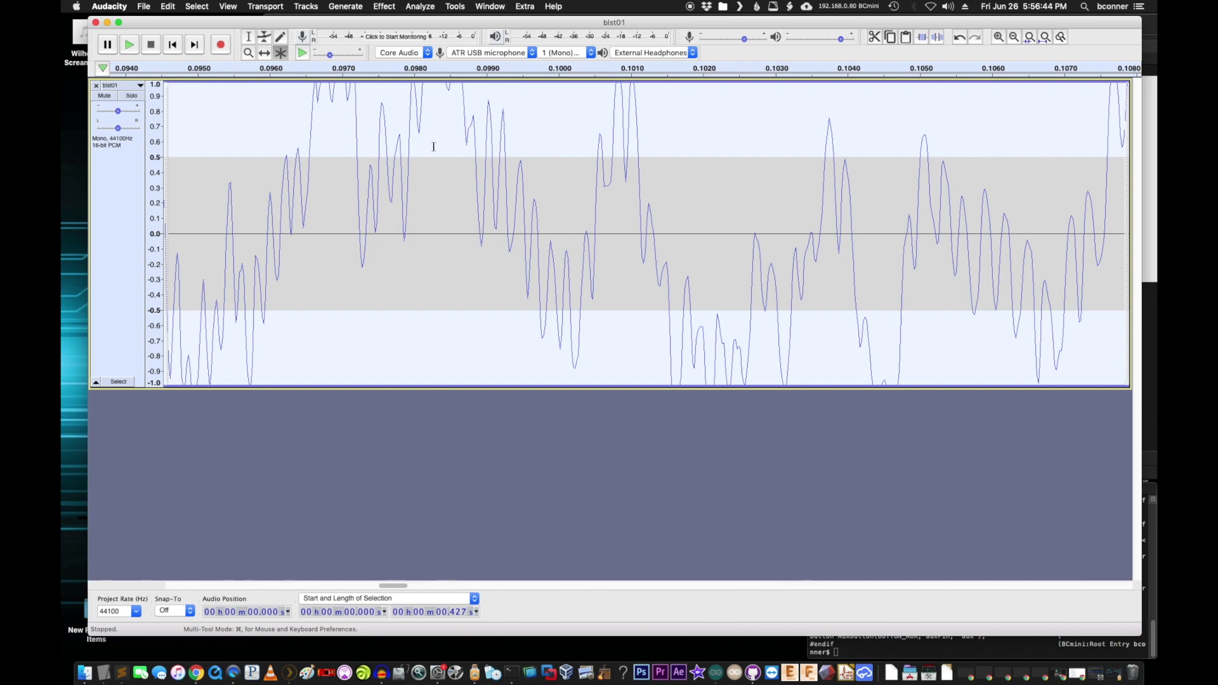
Apply Amplify to the whole clip again with a negative gain, bringing the clipped peaks below 0.5.
left_click(388, 6)
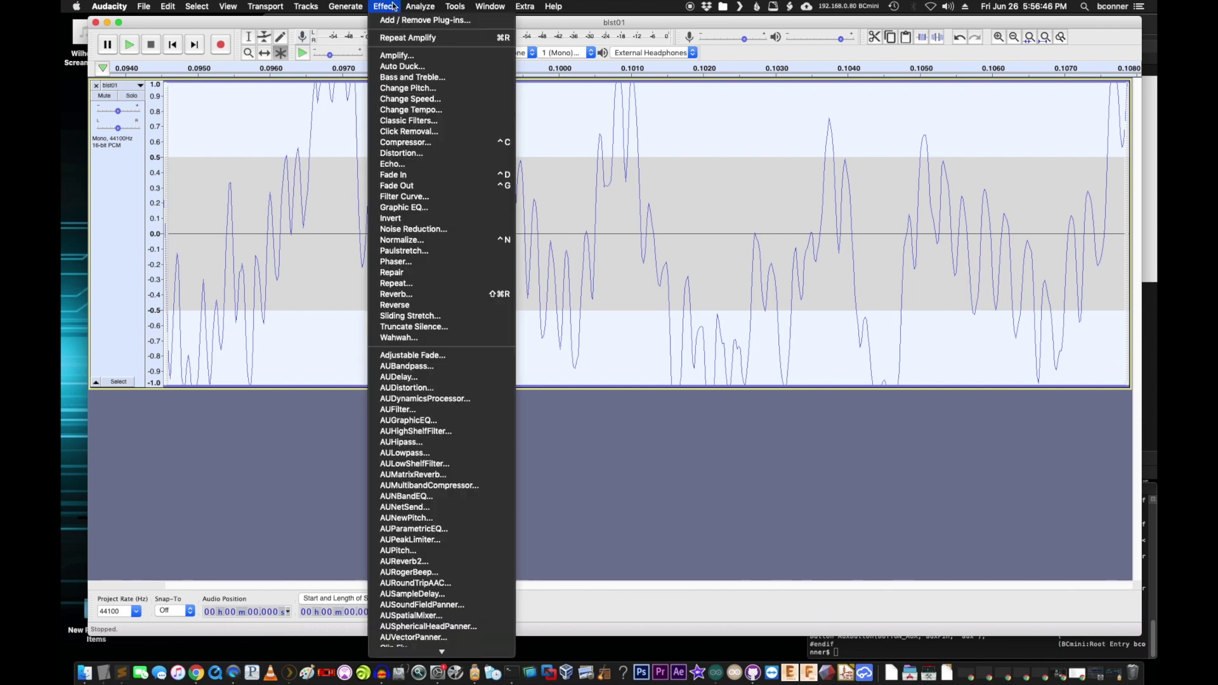
left_click(404, 56)
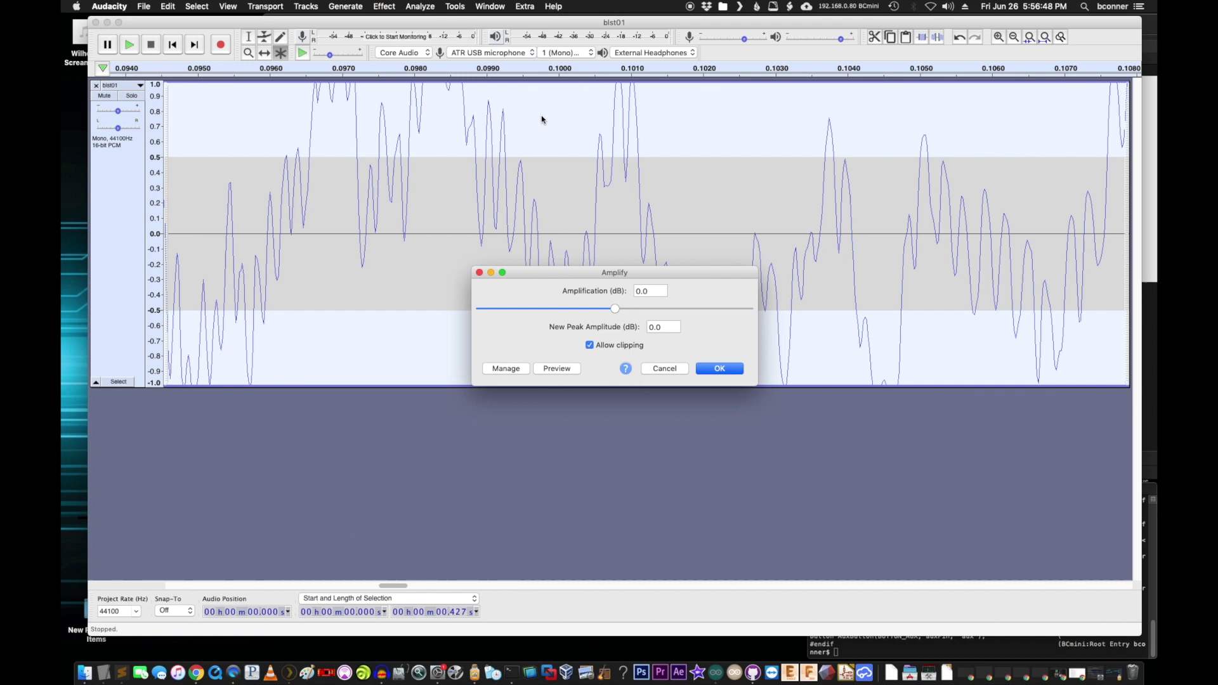
left_click_drag(613, 309, 592, 312)
left_click(713, 368)
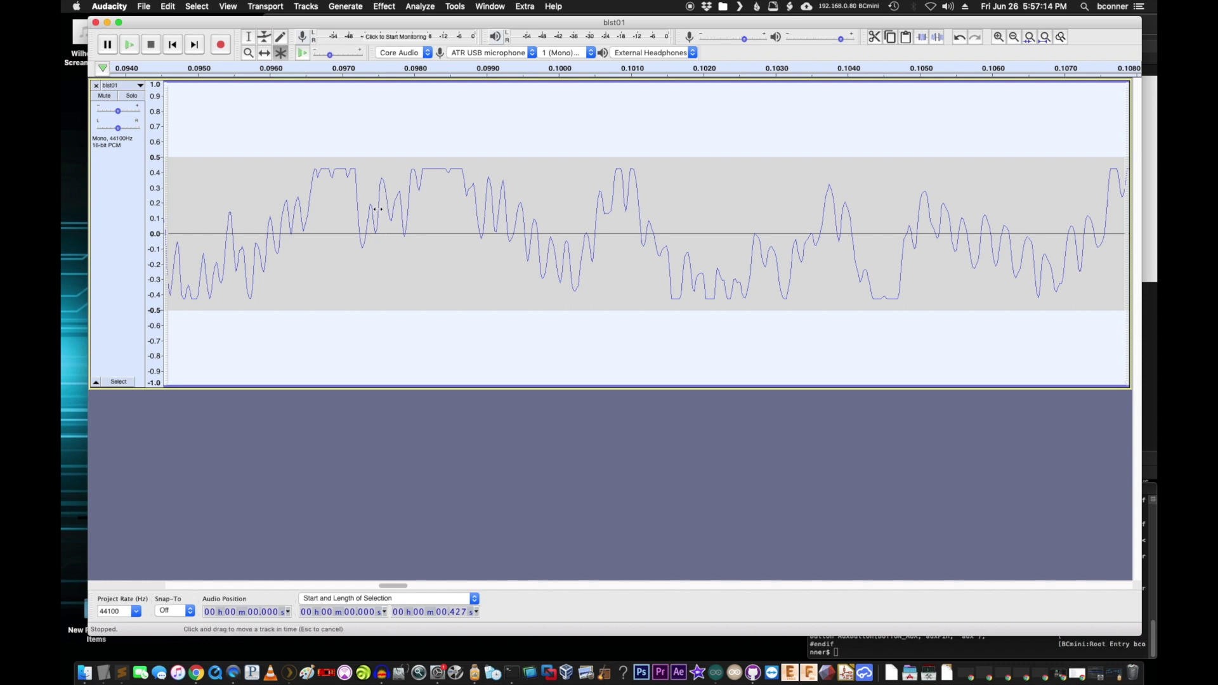
Fit the whole clip in the window, make the track shorter, and undo the edits back past the import of blst01.
key("super+f")
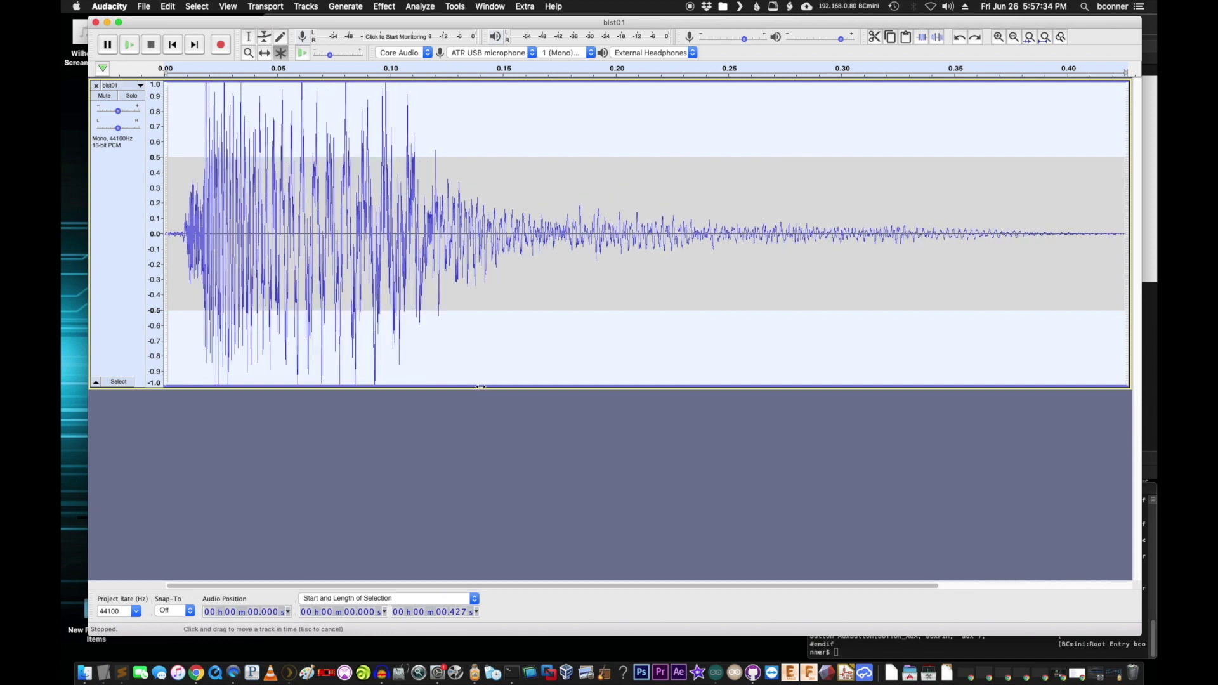
left_click_drag(482, 390, 484, 214)
key("super+z")
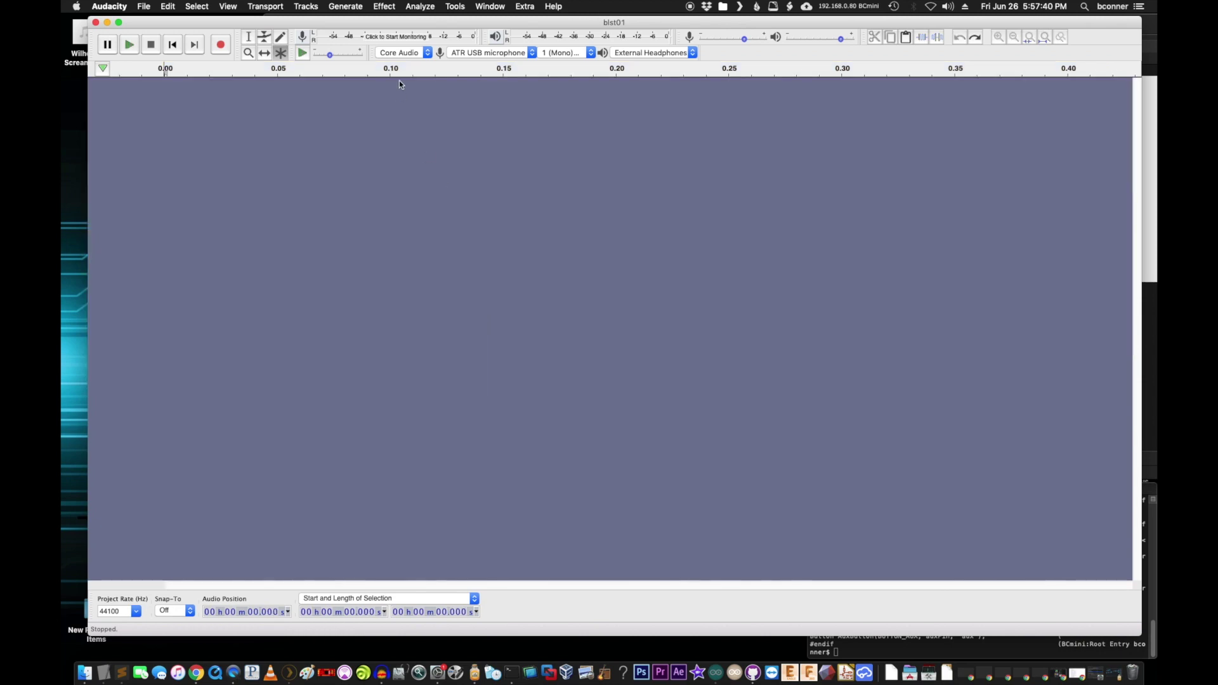
Redo the import of blst01 to bring its track back into the empty project.
left_click(387, 5)
left_click(387, 5)
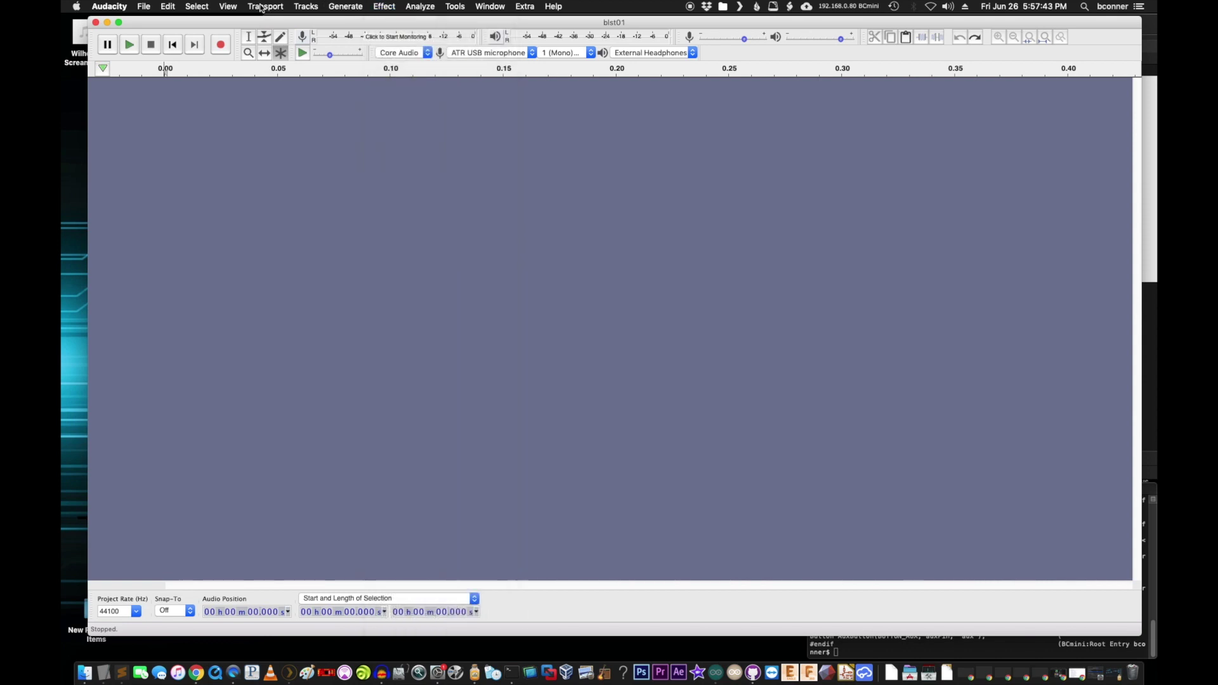
left_click(173, 7)
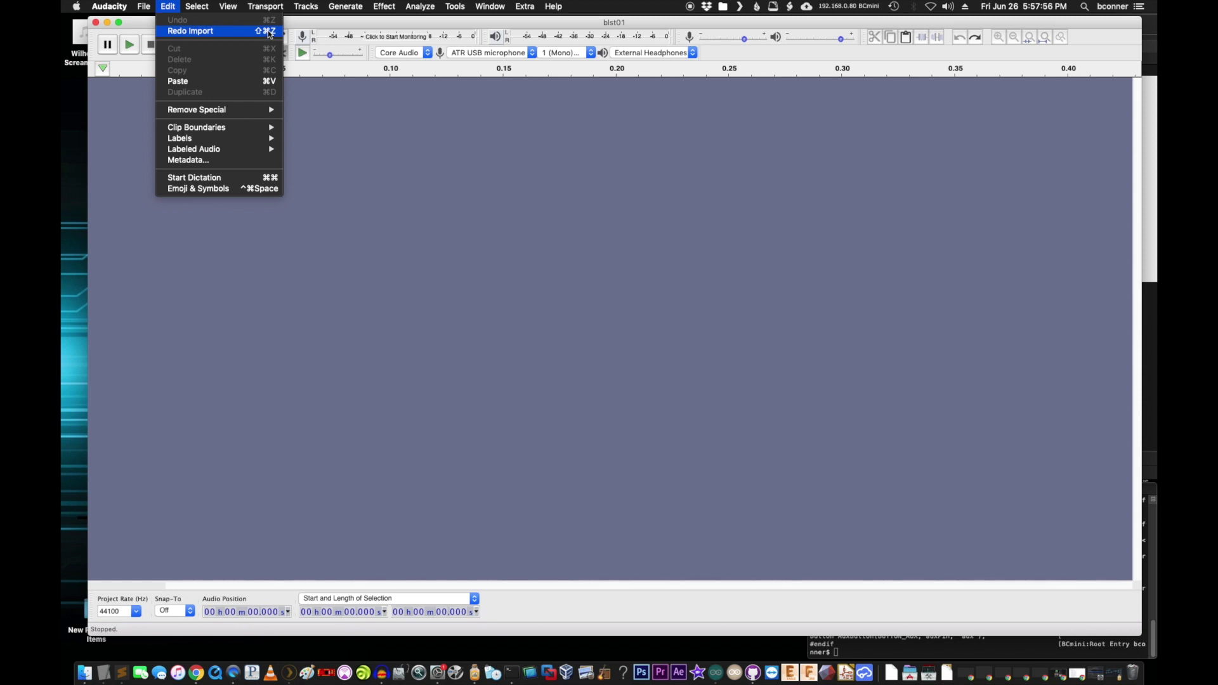
left_click(342, 109)
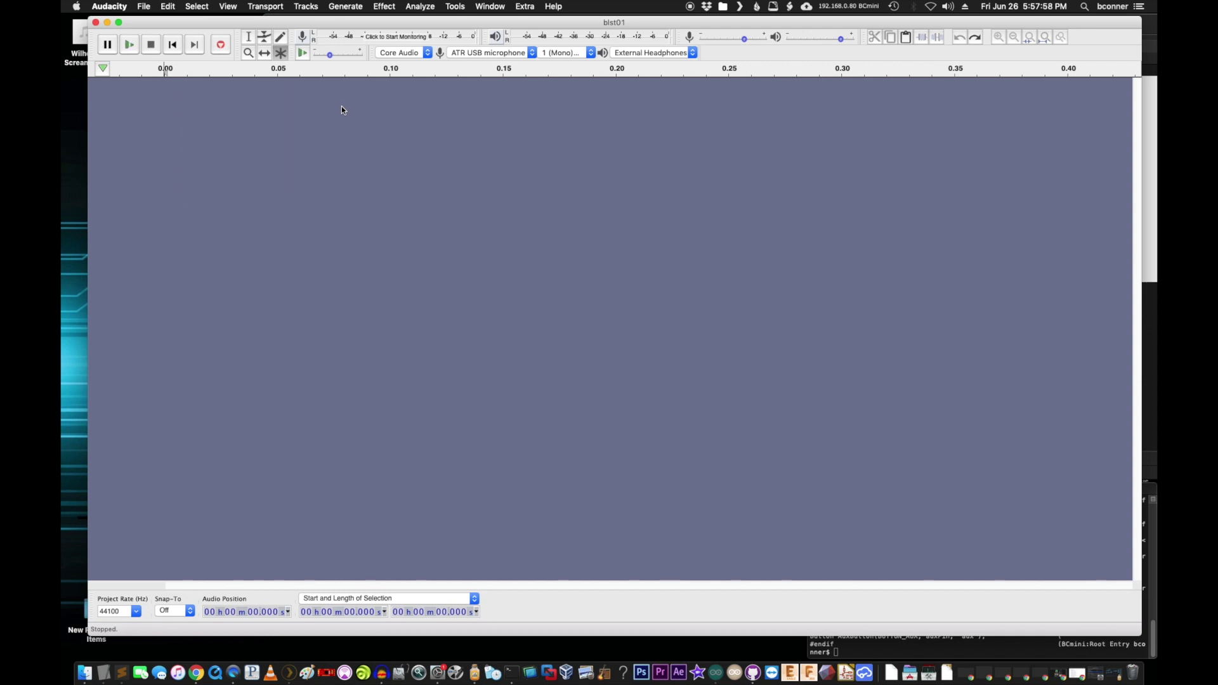
key("super+shift+z")
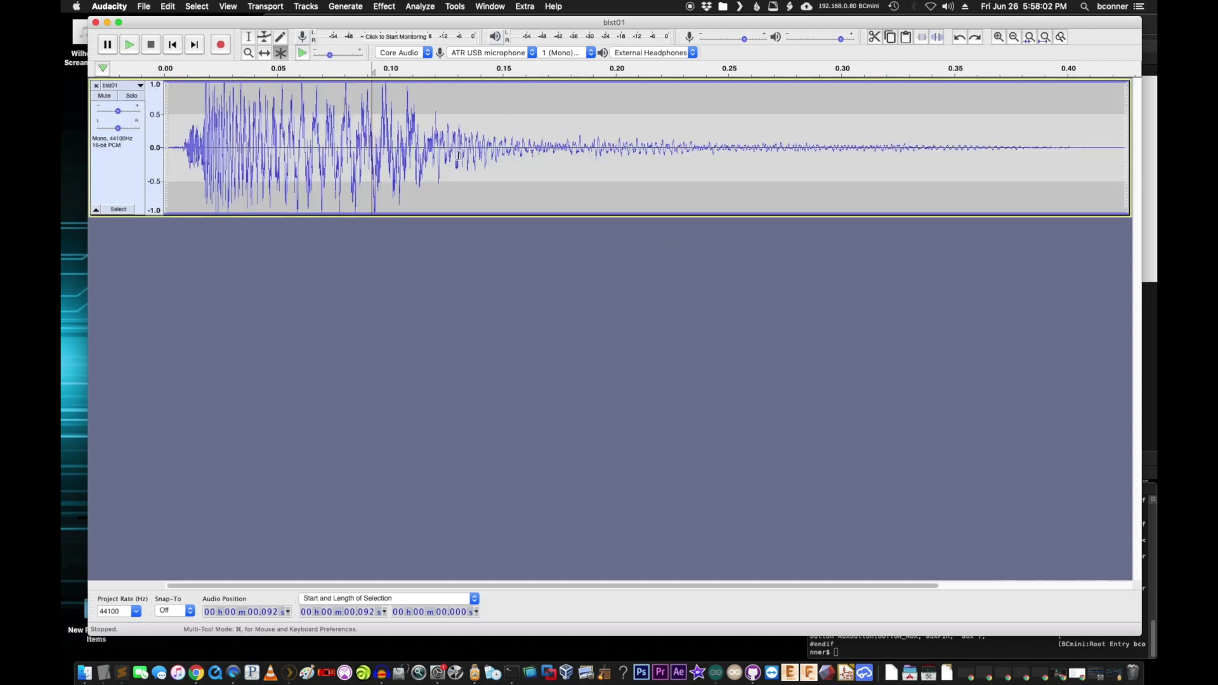
Reposition the window and, with the Selection Tool, select about 0.074 s of blst01 starting at about 0.106 s.
left_click_drag(566, 20, 540, 17)
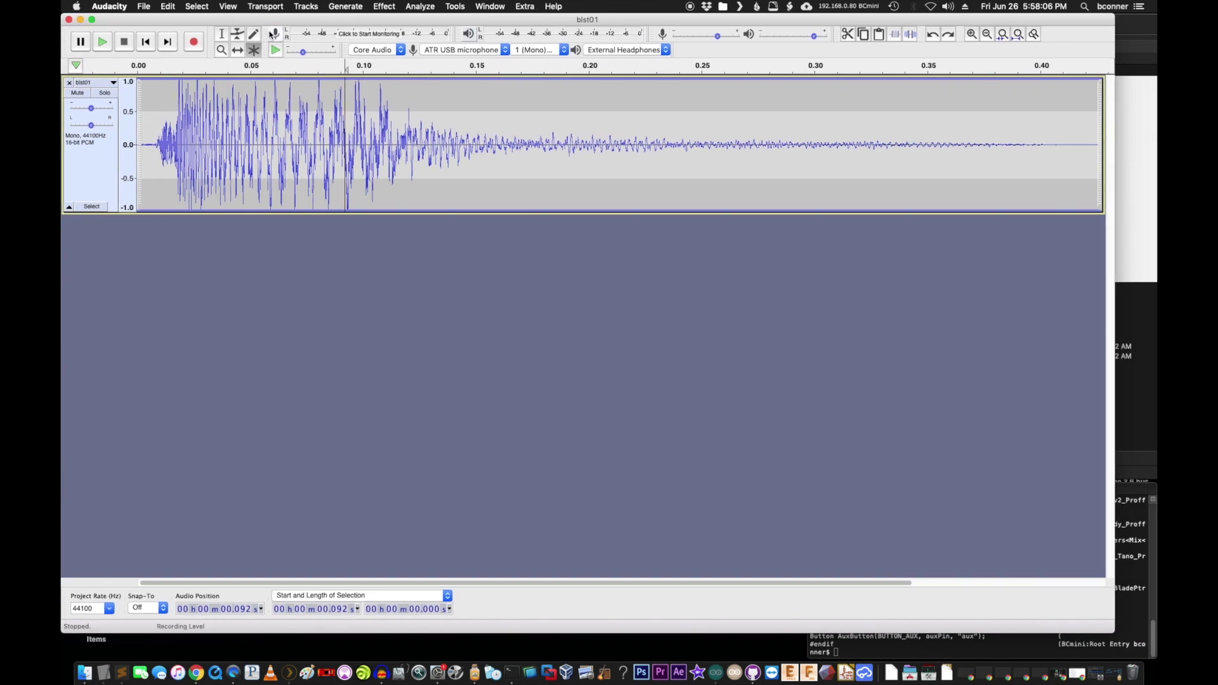
left_click(225, 34)
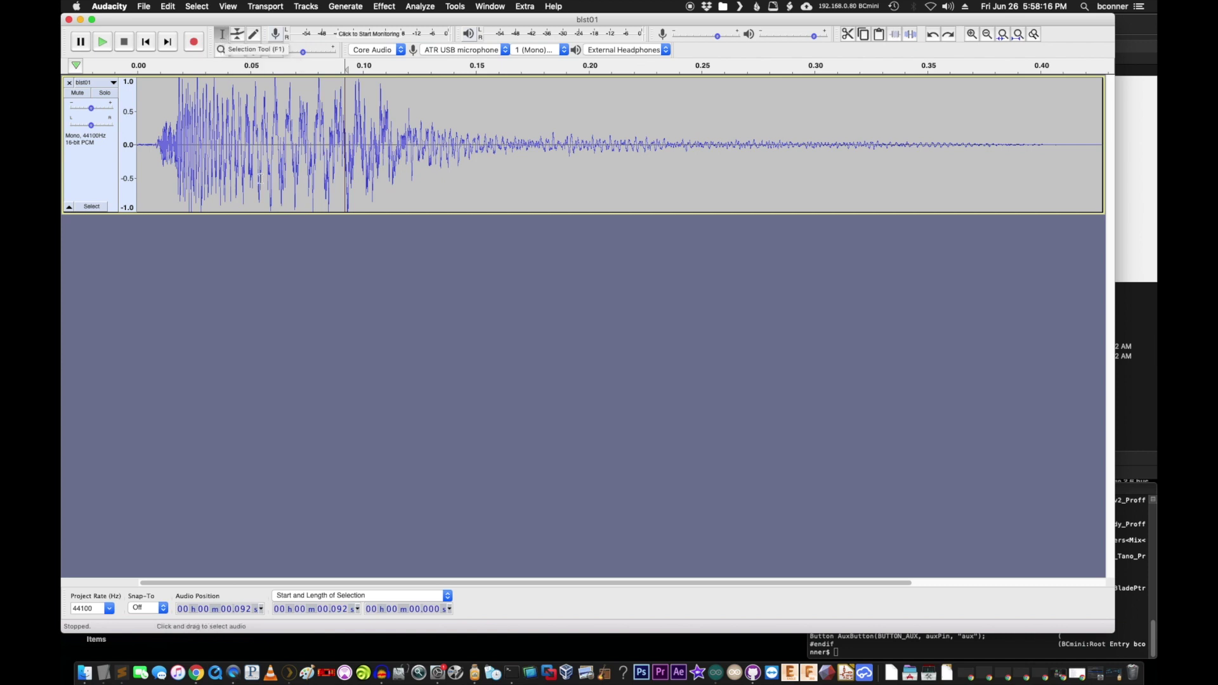
left_click_drag(257, 137, 546, 137)
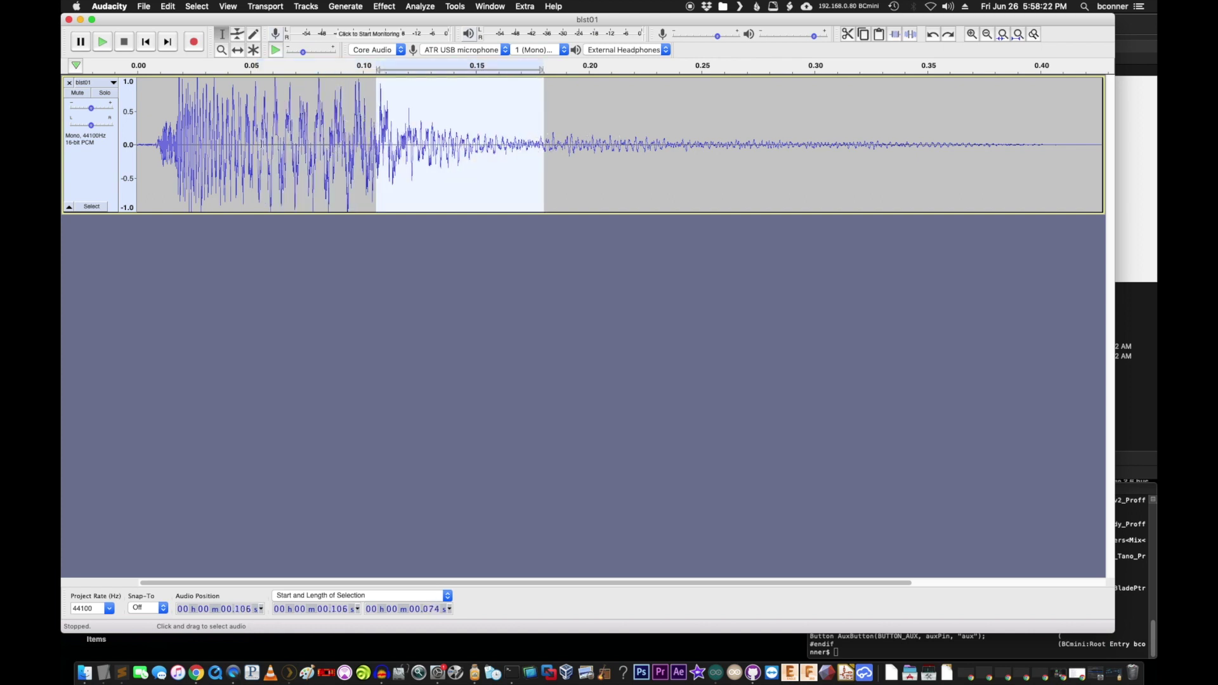
Slide the blst01 clip along the timeline with the Time Shift Tool to start at about 0.02 s, and restore the Selection Tool.
left_click(238, 53)
left_click_drag(419, 190, 586, 190)
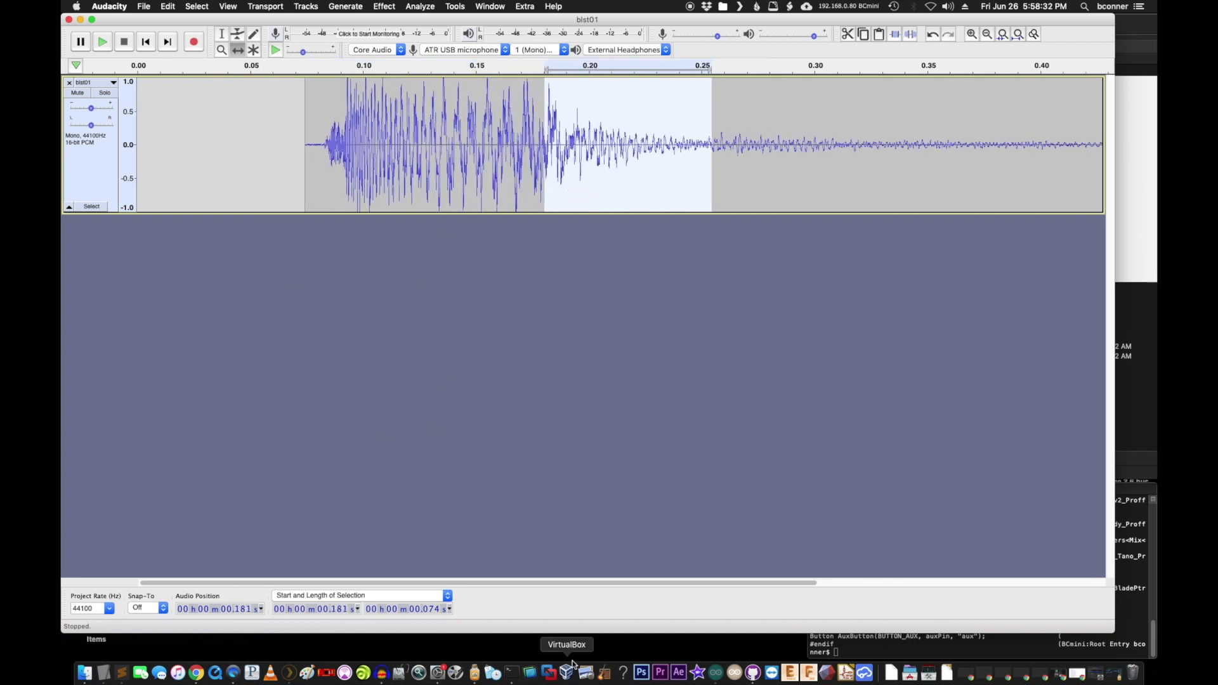
left_click_drag(511, 180, 427, 190)
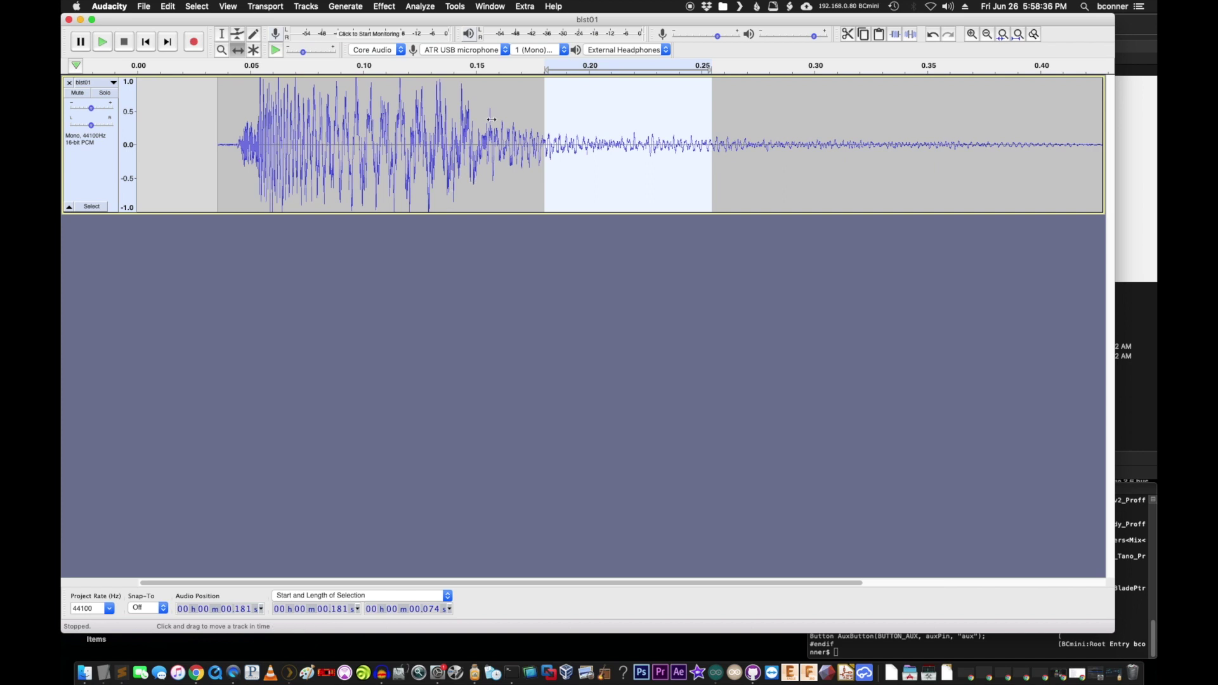
left_click_drag(287, 176, 257, 178)
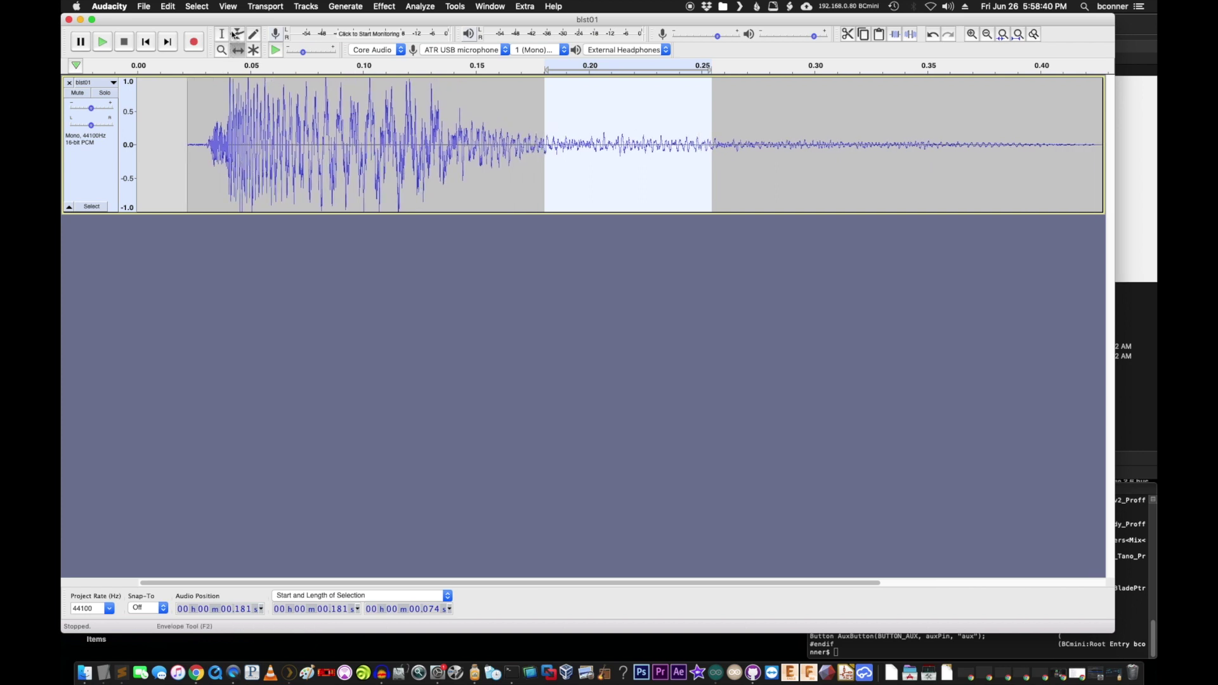
left_click(238, 35)
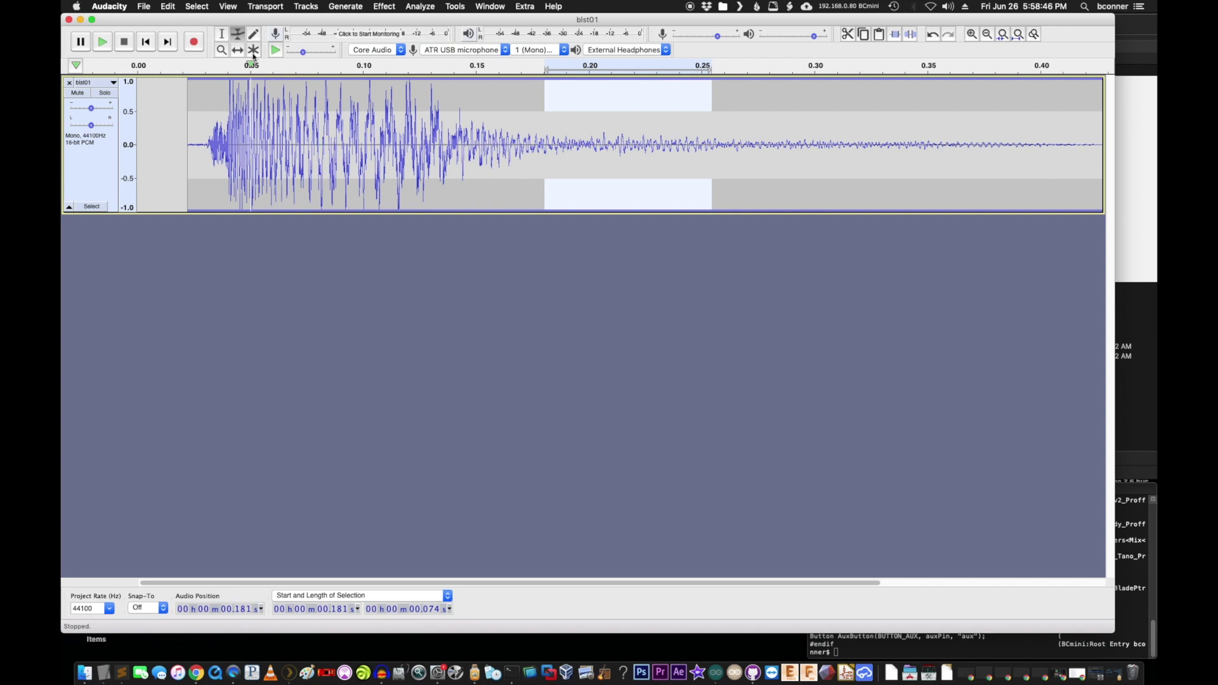
left_click(221, 33)
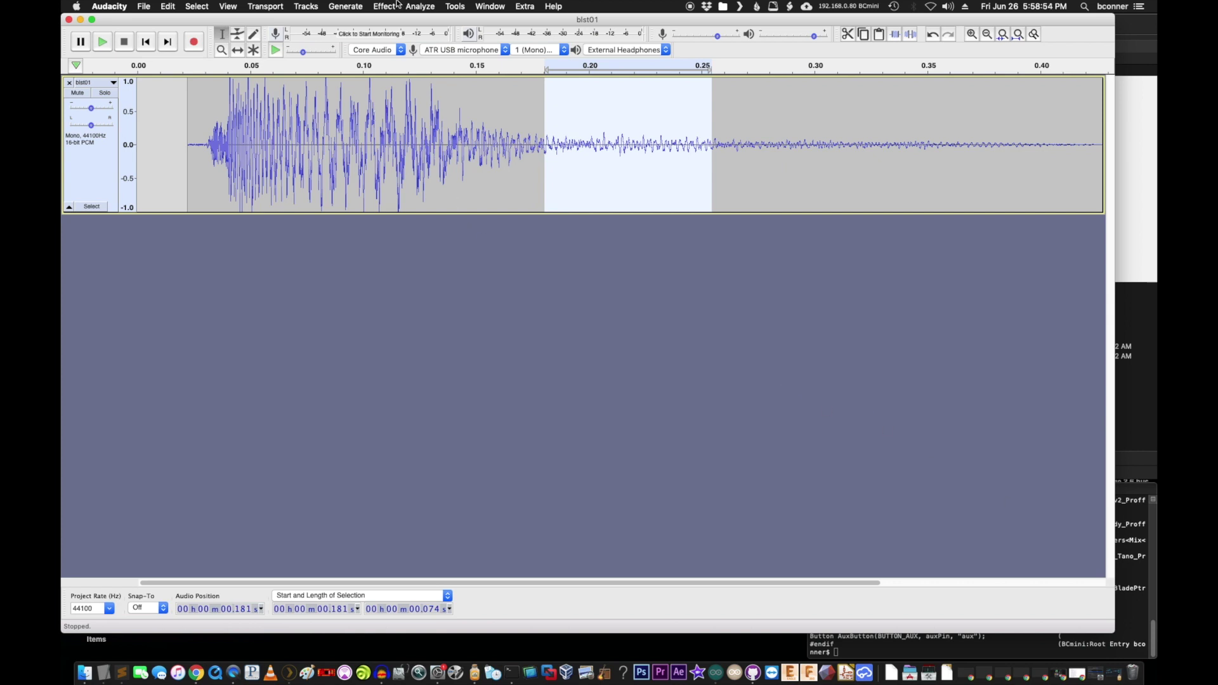
Undo the time shifts of the blst01 clip, returning it to the start of the timeline.
left_click_drag(393, 22, 400, 22)
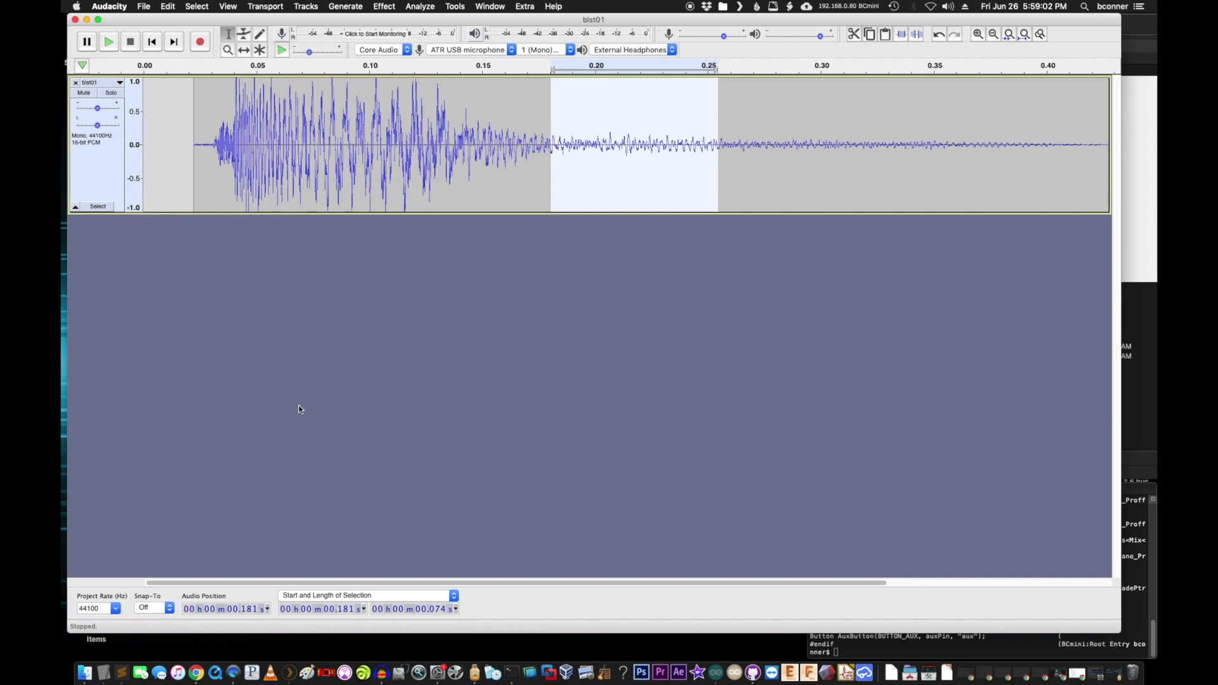
key("space")
key("super+z")
key("super+z")
key("super+z")
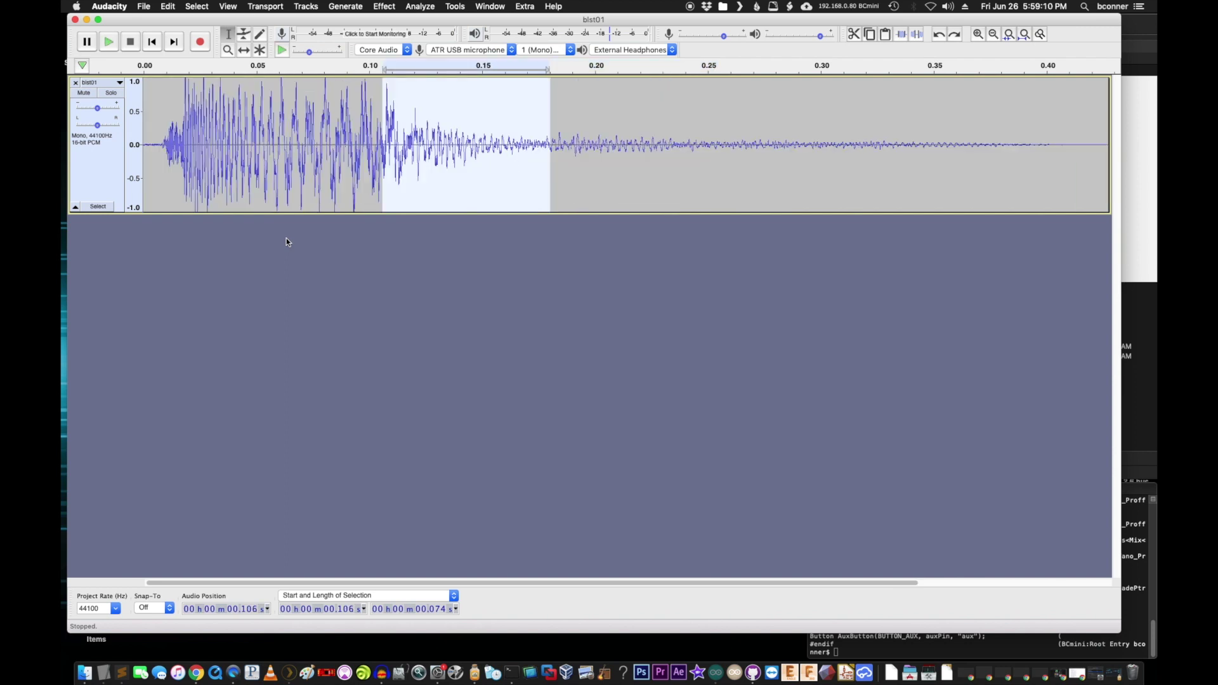
Select the whole blst01 clip and play it back.
key("super+a")
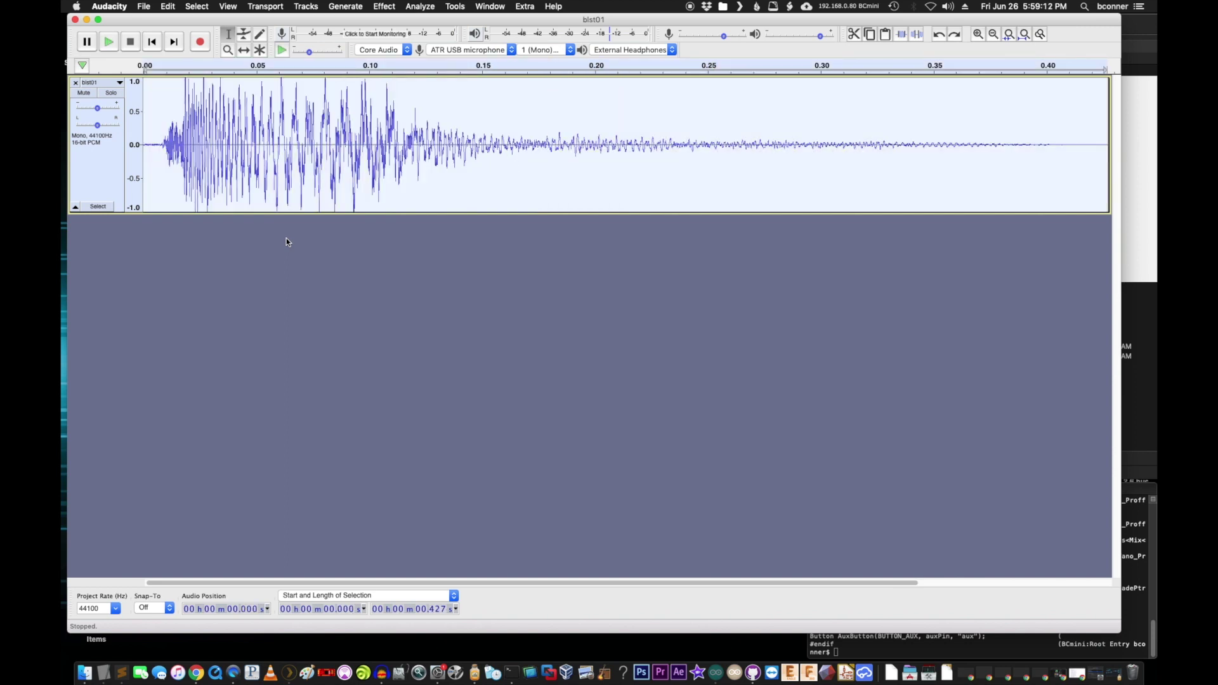
key("space")
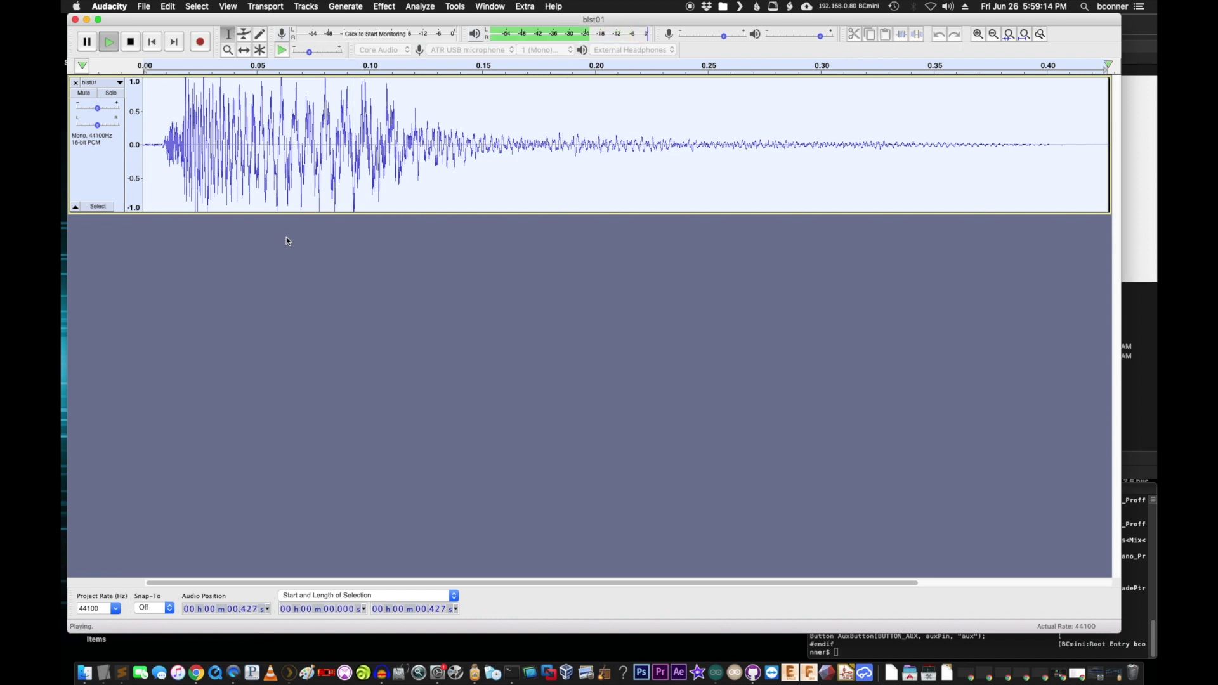
key("space")
key("space")
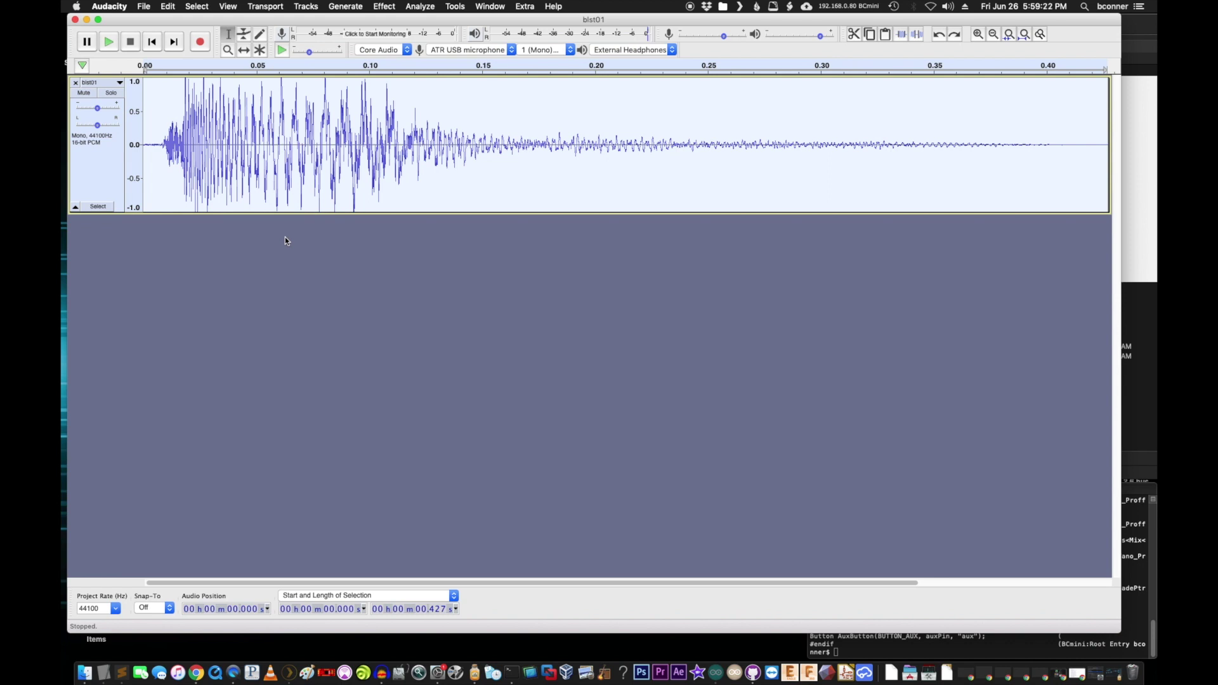
key("space")
Narrow the Audacity window to expose the Finder window behind it, and deselect the blst01 clip.
left_click_drag(1117, 629, 915, 624)
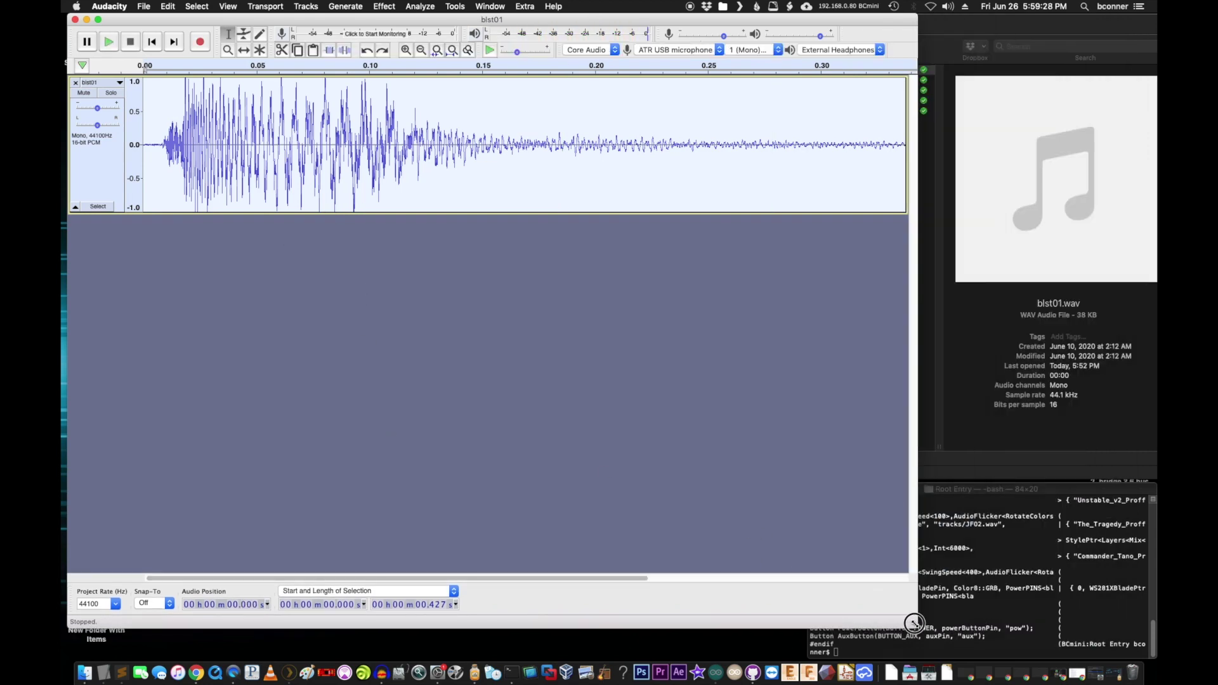
left_click(984, 384)
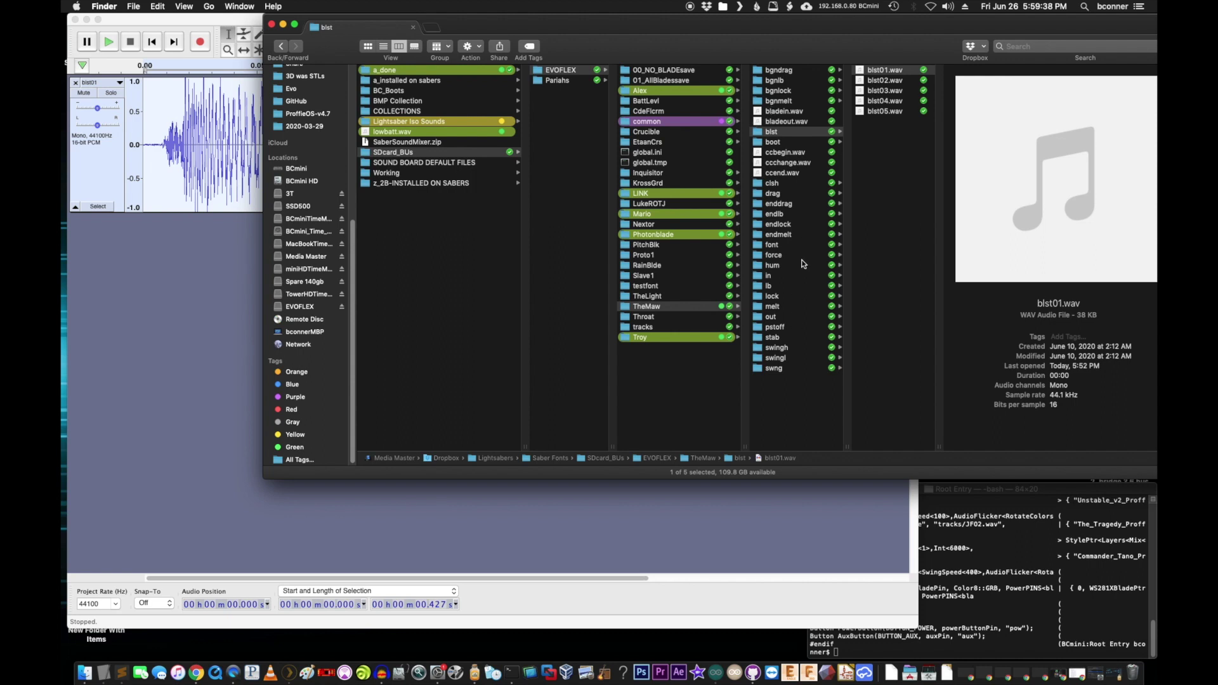
left_click(199, 277)
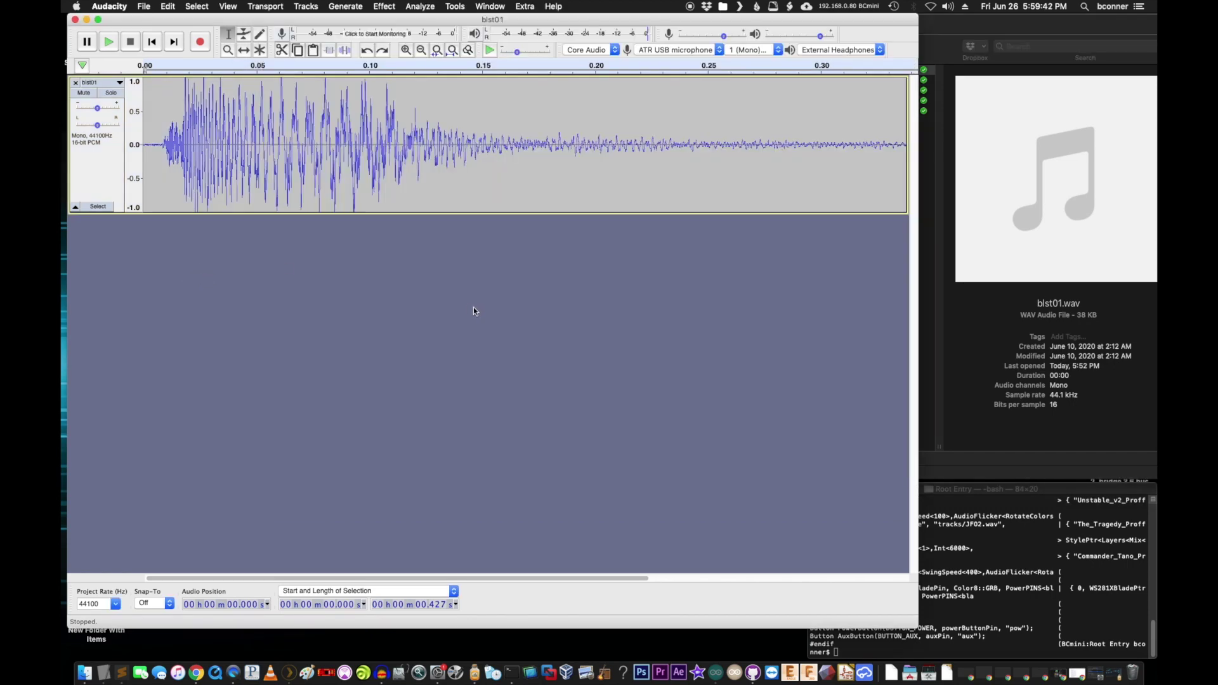
key("space")
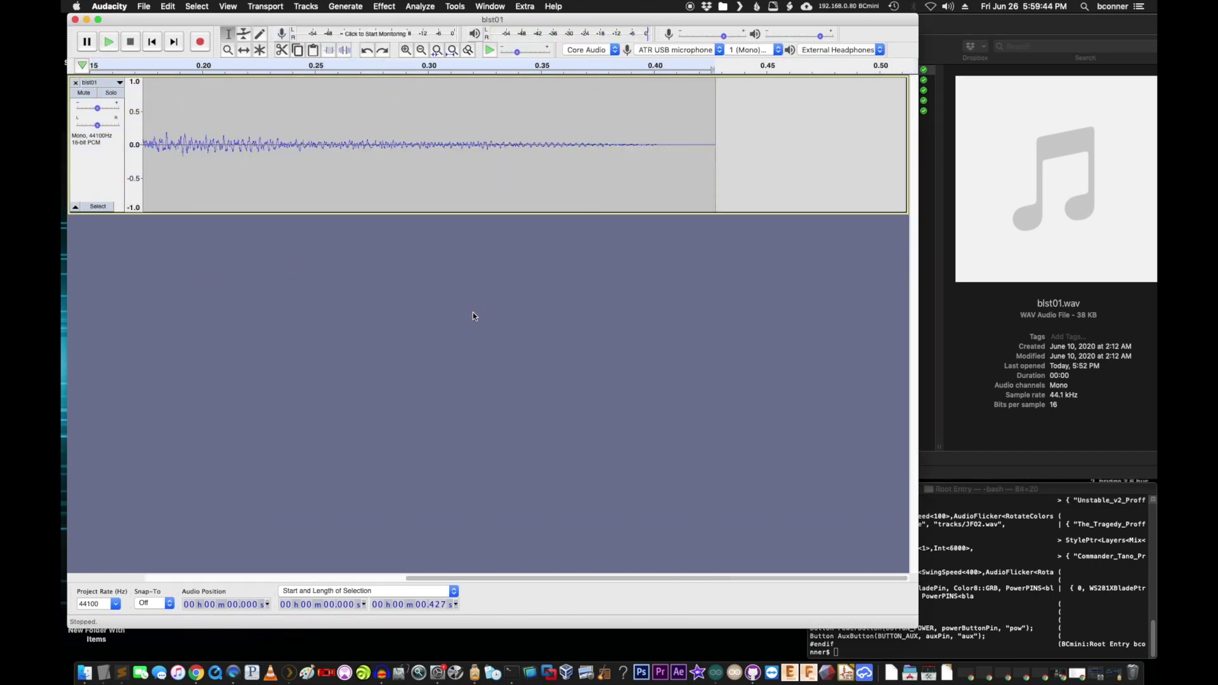
Switch to Finder and preview the sound force05.wav in TheMaw's force folder.
left_click(964, 385)
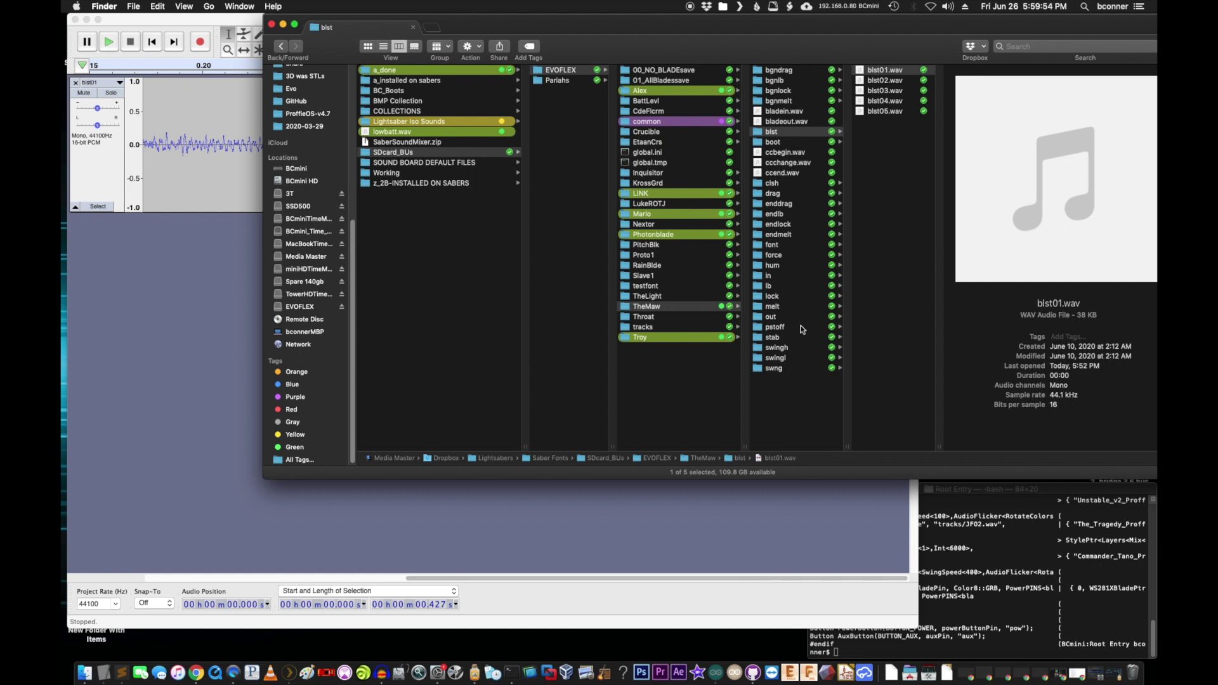
left_click(800, 256)
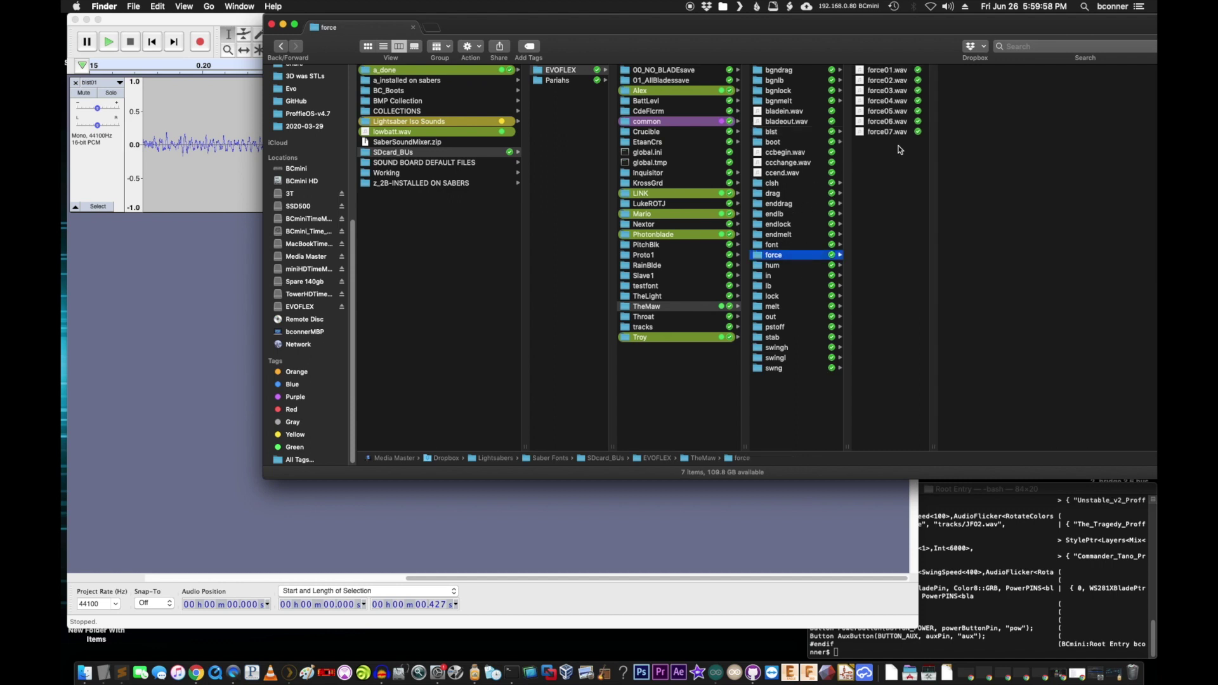
left_click(896, 113)
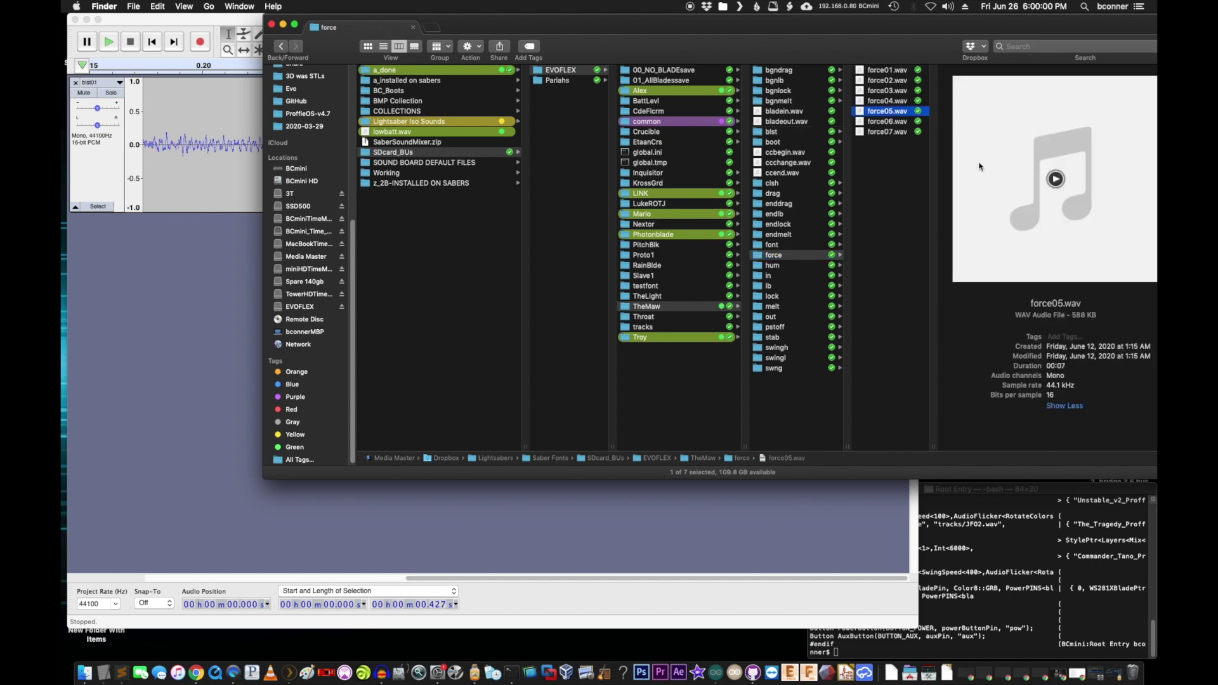
key("space")
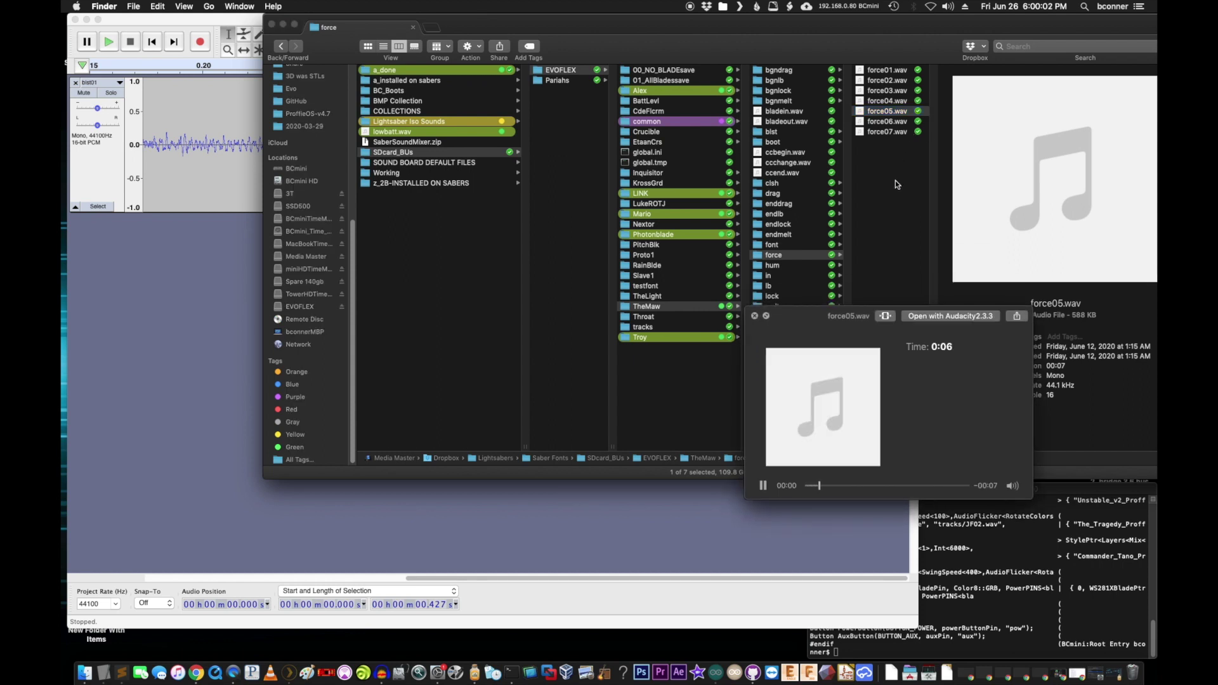
key("space")
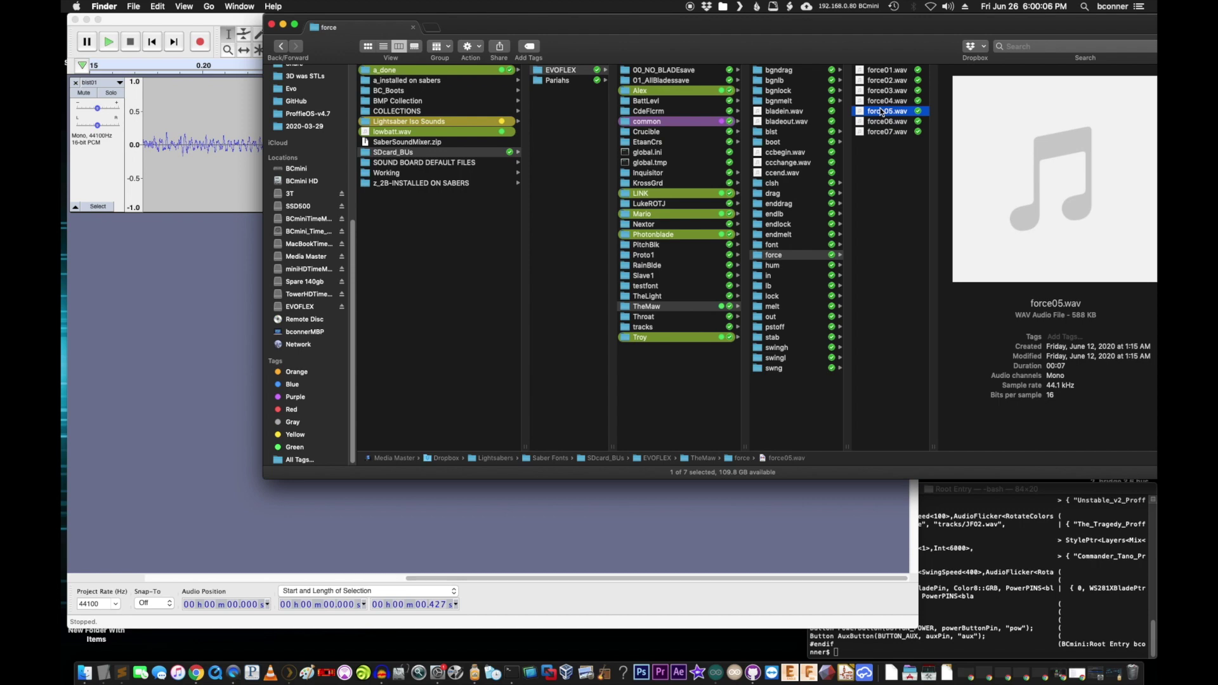
Open force05.wav in Audacity and copy its whole clip.
double_click(883, 112)
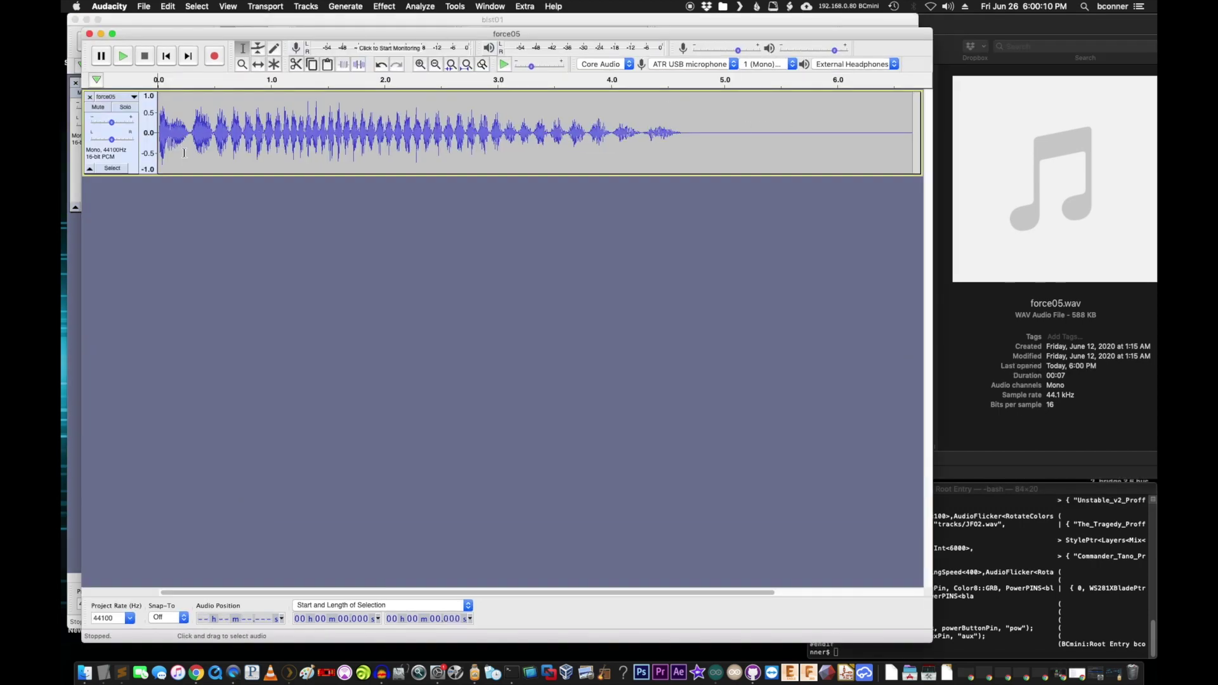
key("space")
key("space")
left_click(256, 160)
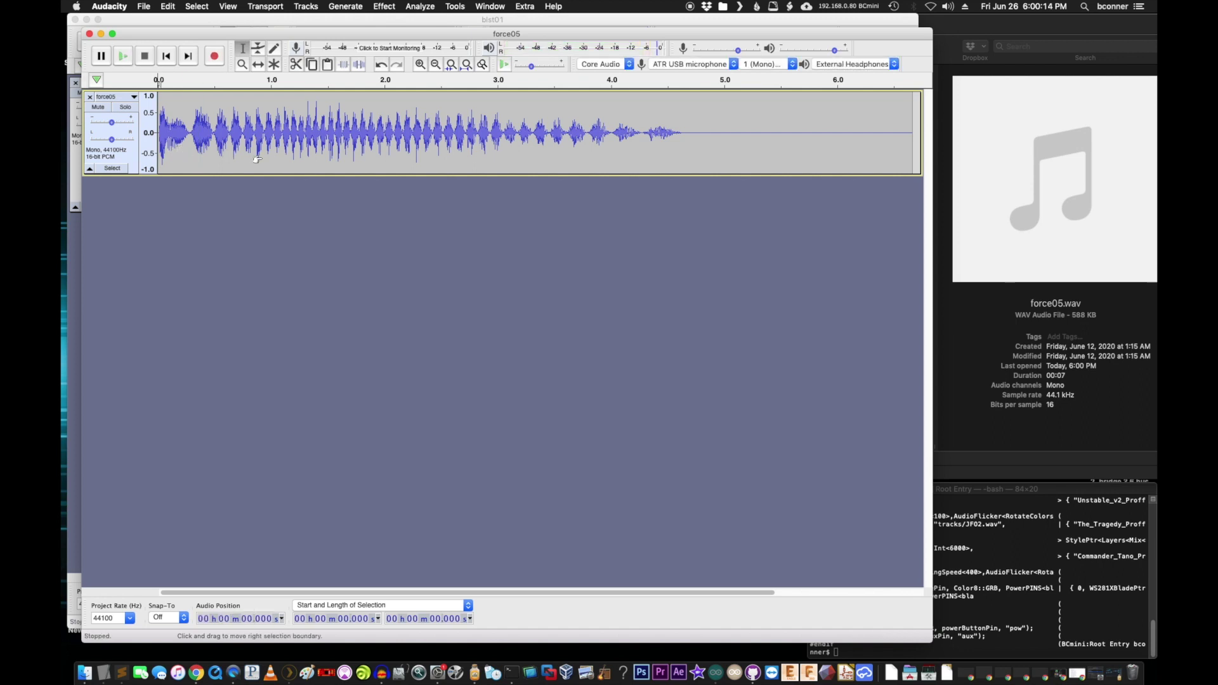
key("super+a")
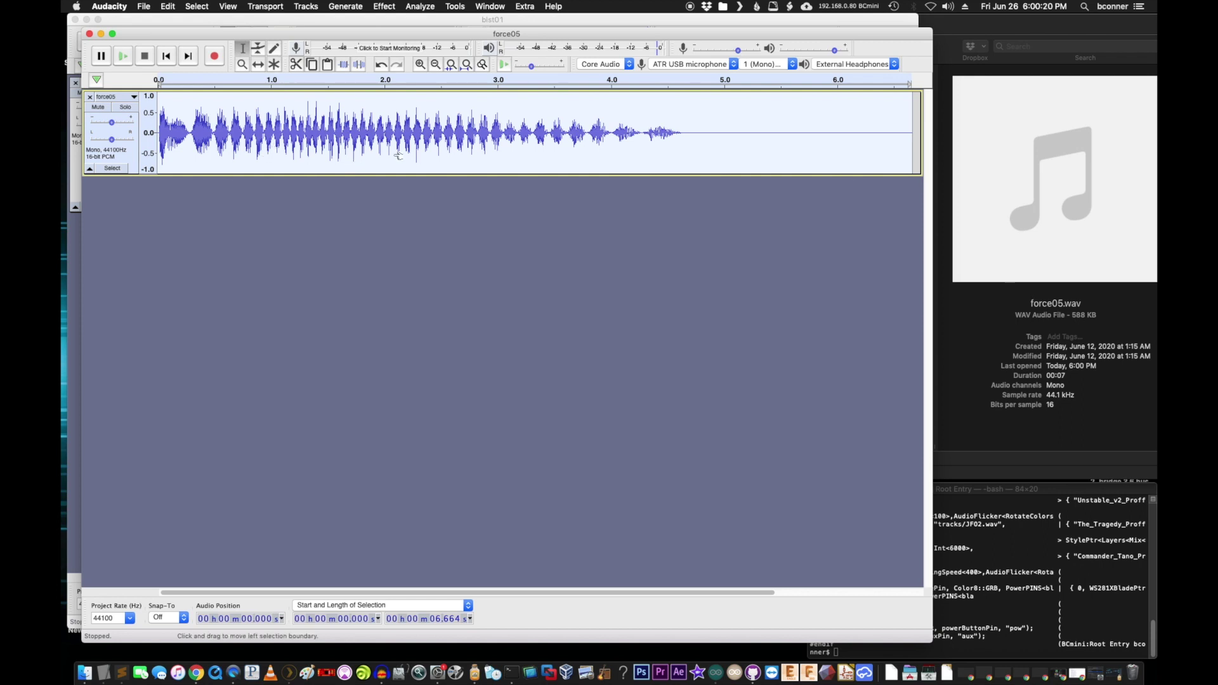
Close the force05 project without saving and paste the copied clip as a new track below blst01.
key("super+w")
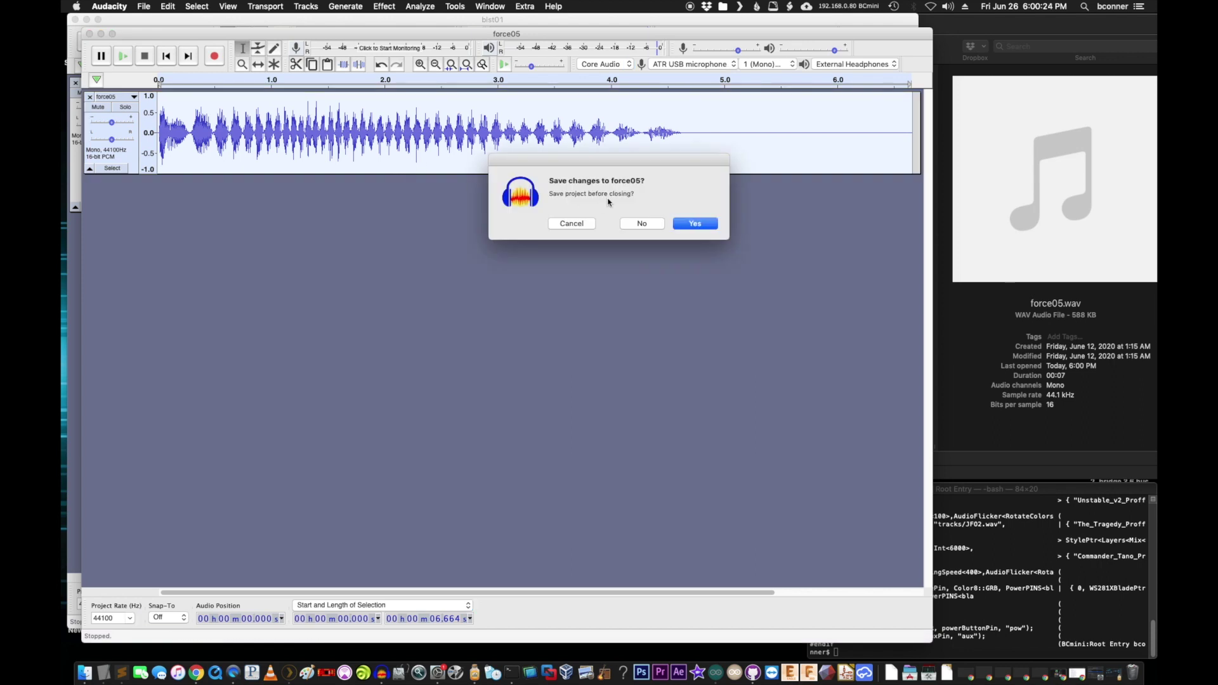
left_click(631, 222)
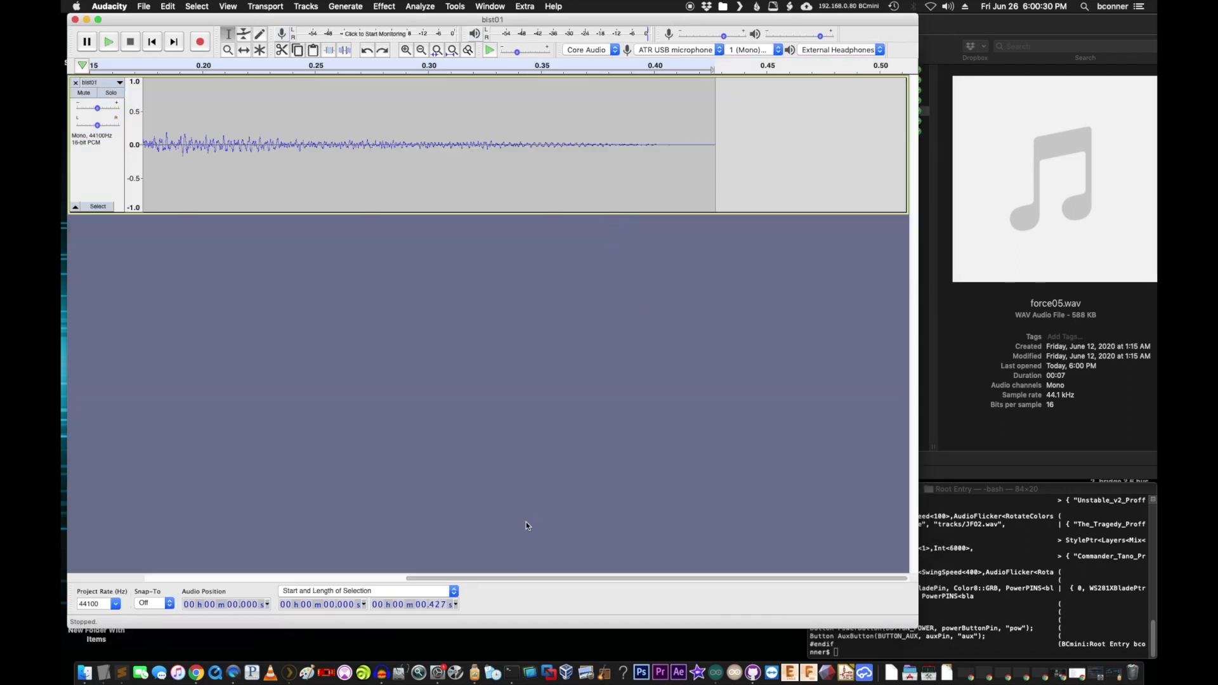
key("super+f")
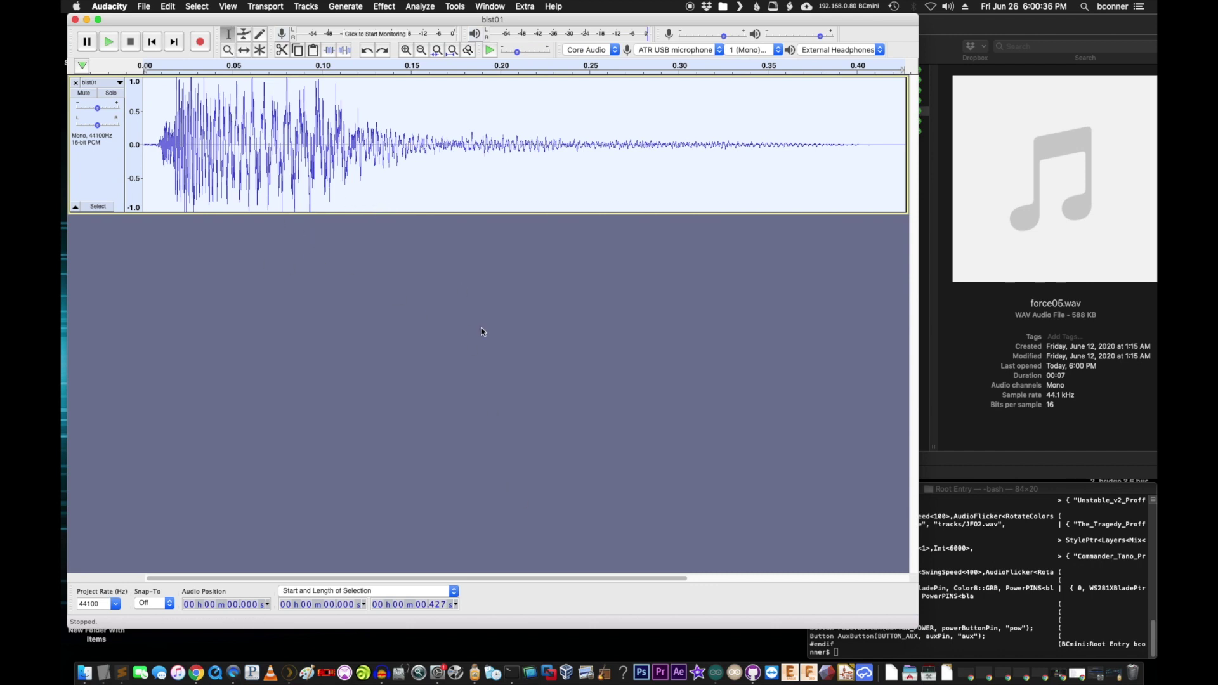
left_click(338, 242)
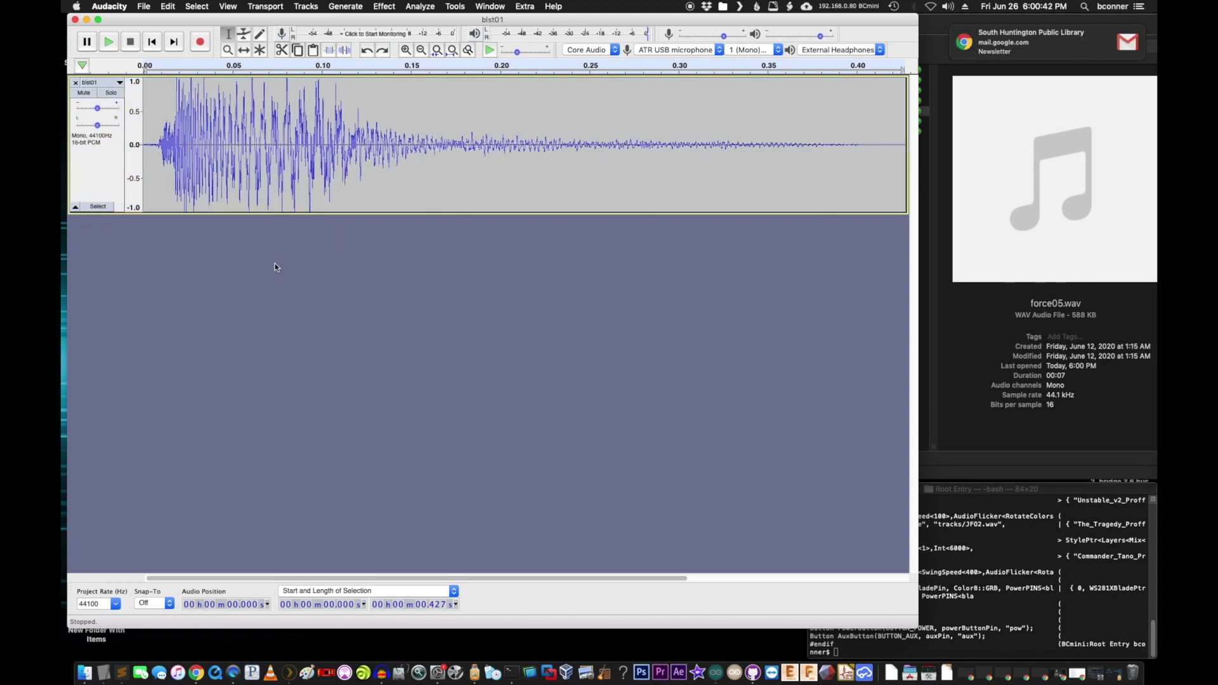
key("space")
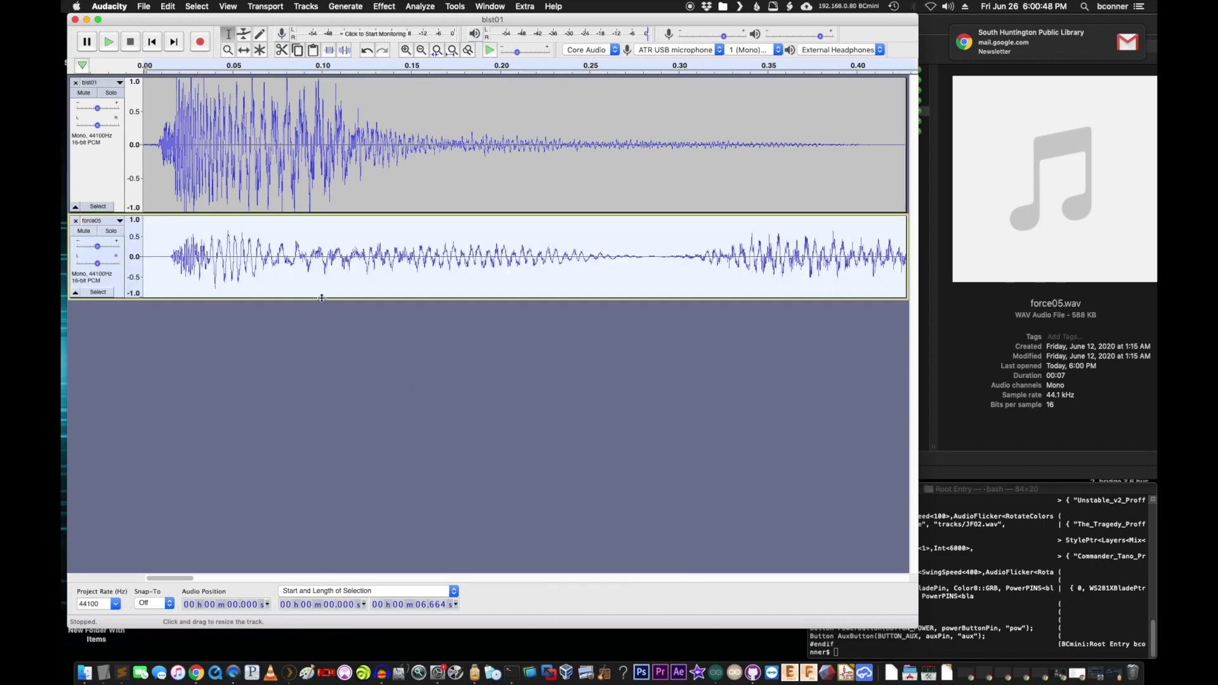
Make the force05 track taller, select both tracks and fit them in the window.
left_click_drag(321, 299, 318, 341)
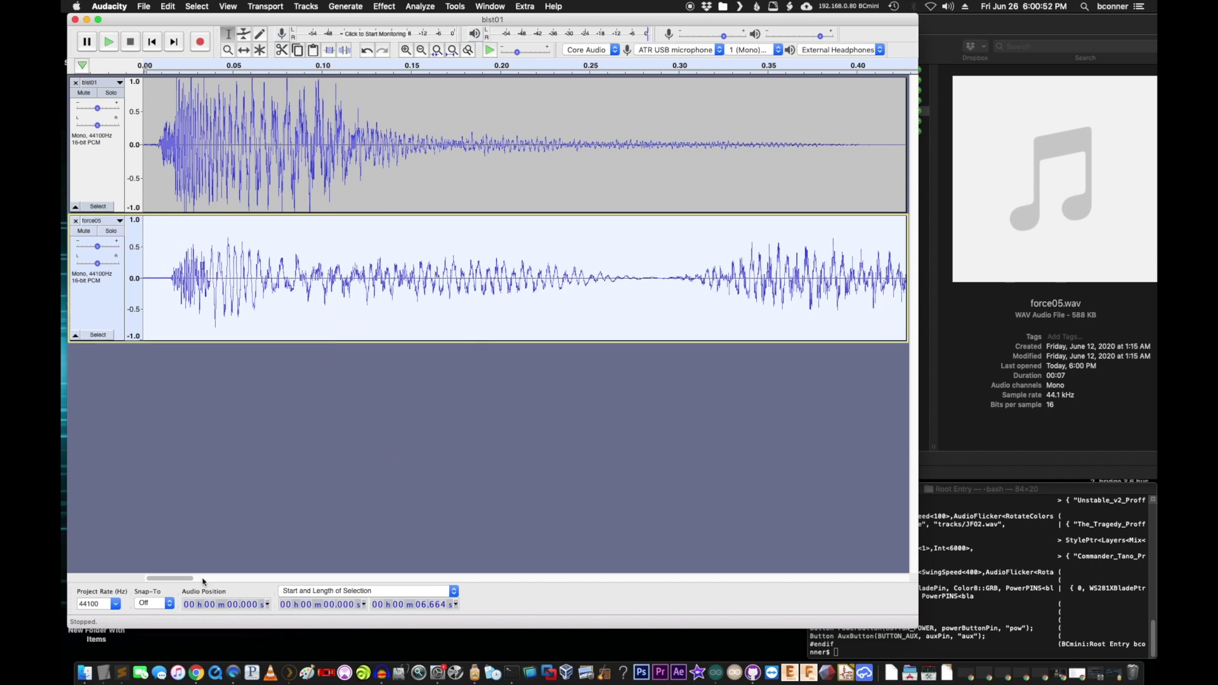
left_click_drag(182, 579, 130, 579)
key("super+a")
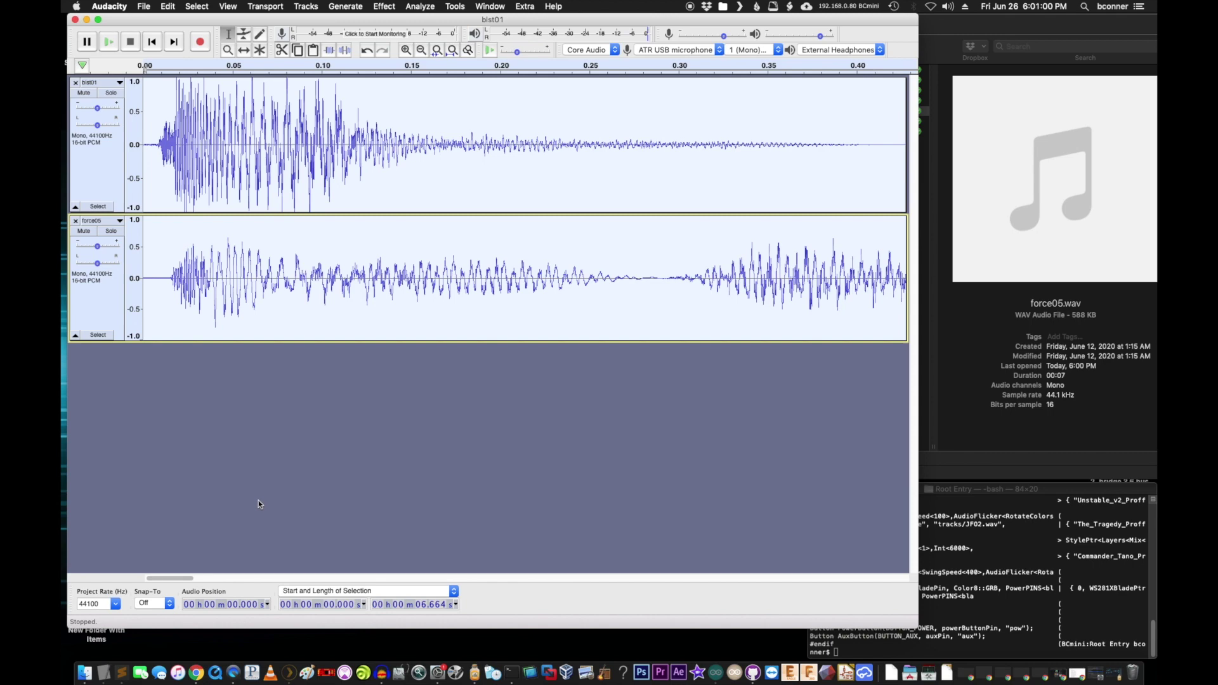
key("super+f")
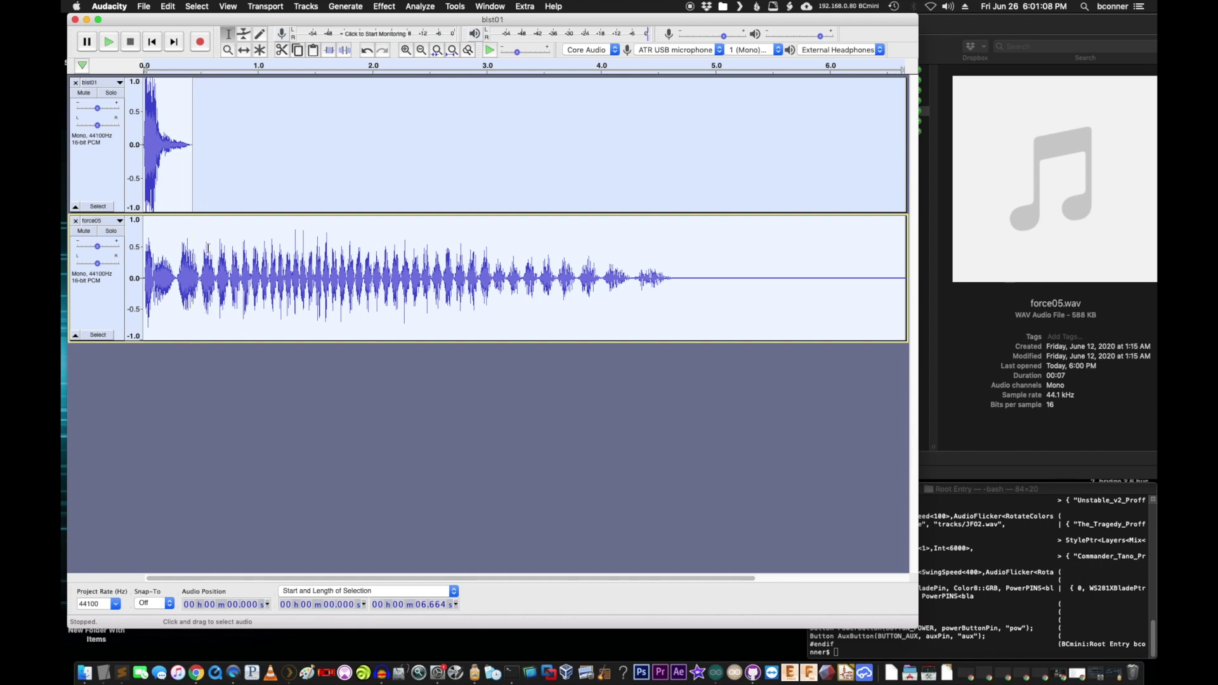
Play blst01 and force05 together from the start several times, and place the cursor at about 1.463 s in the force05 track.
key("space")
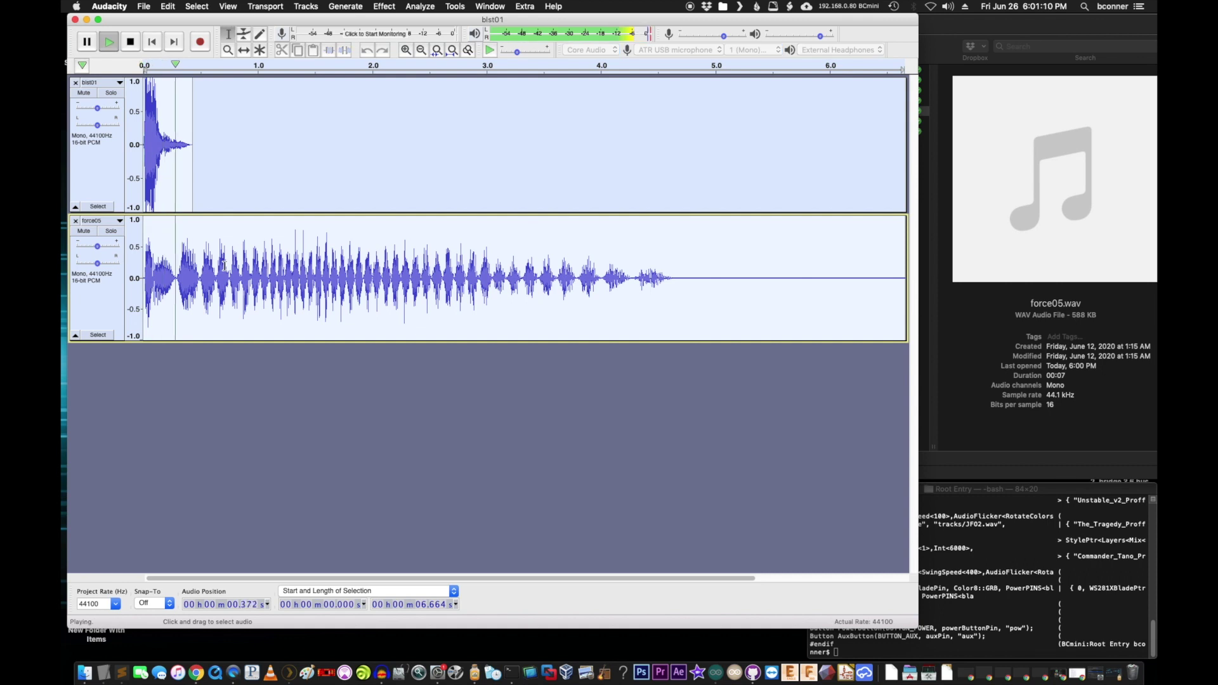
key("space")
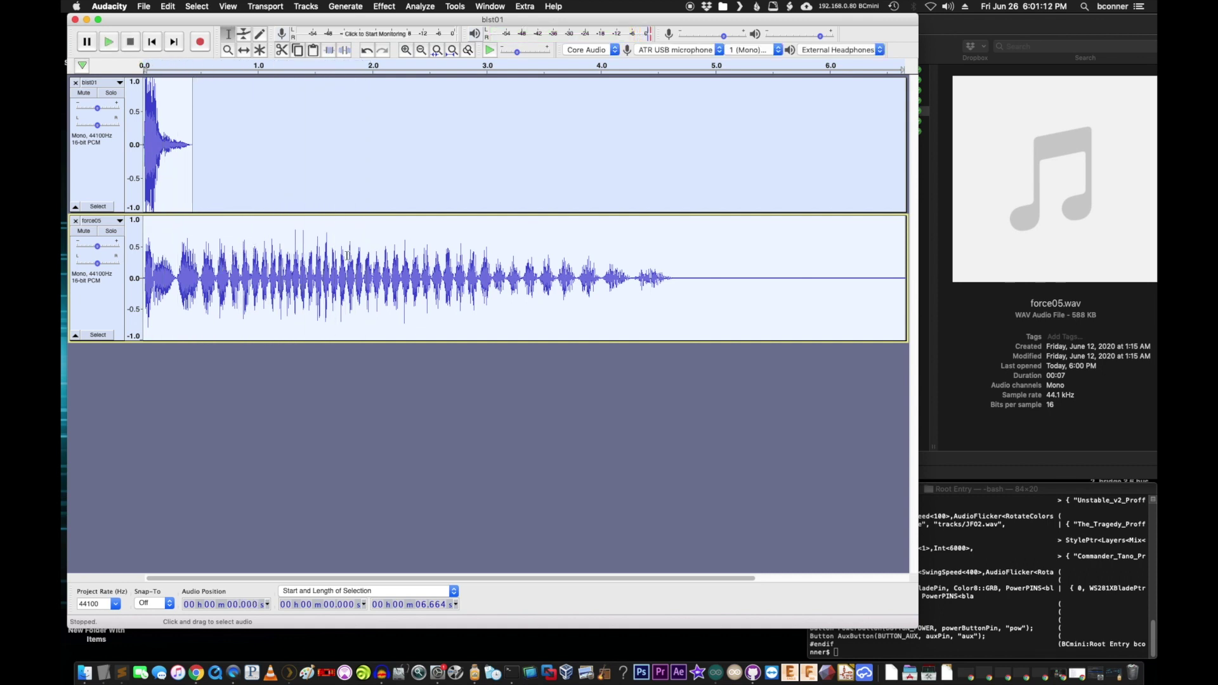
key("space")
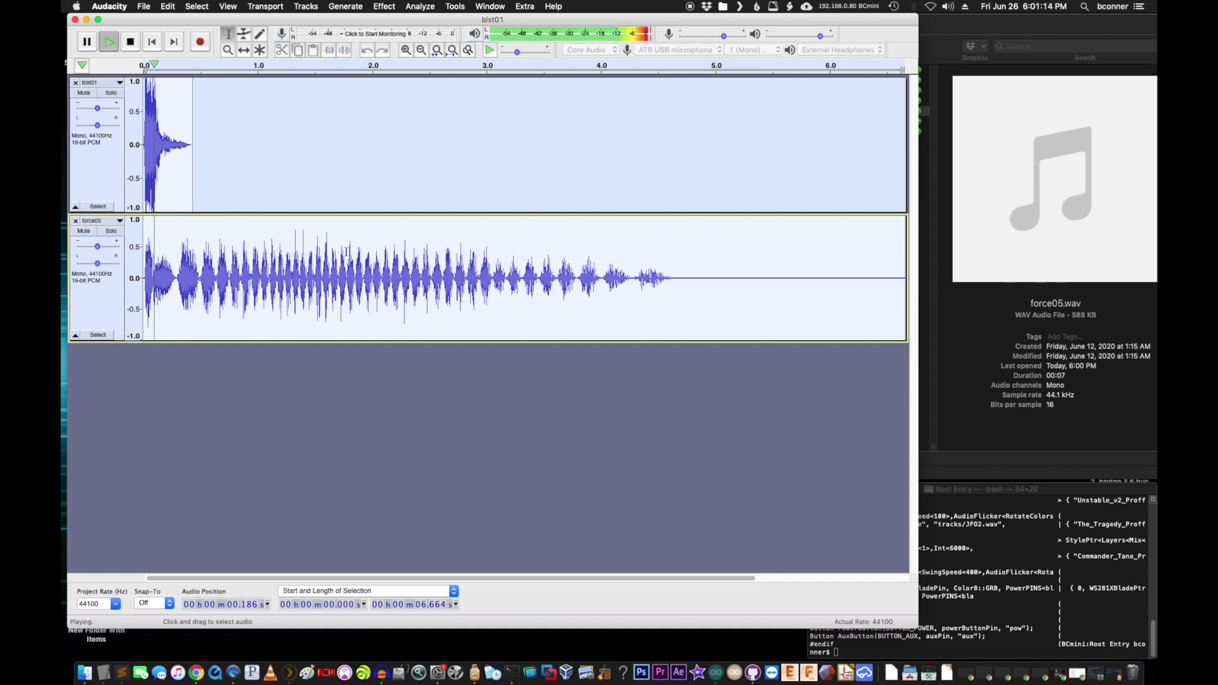
key("space")
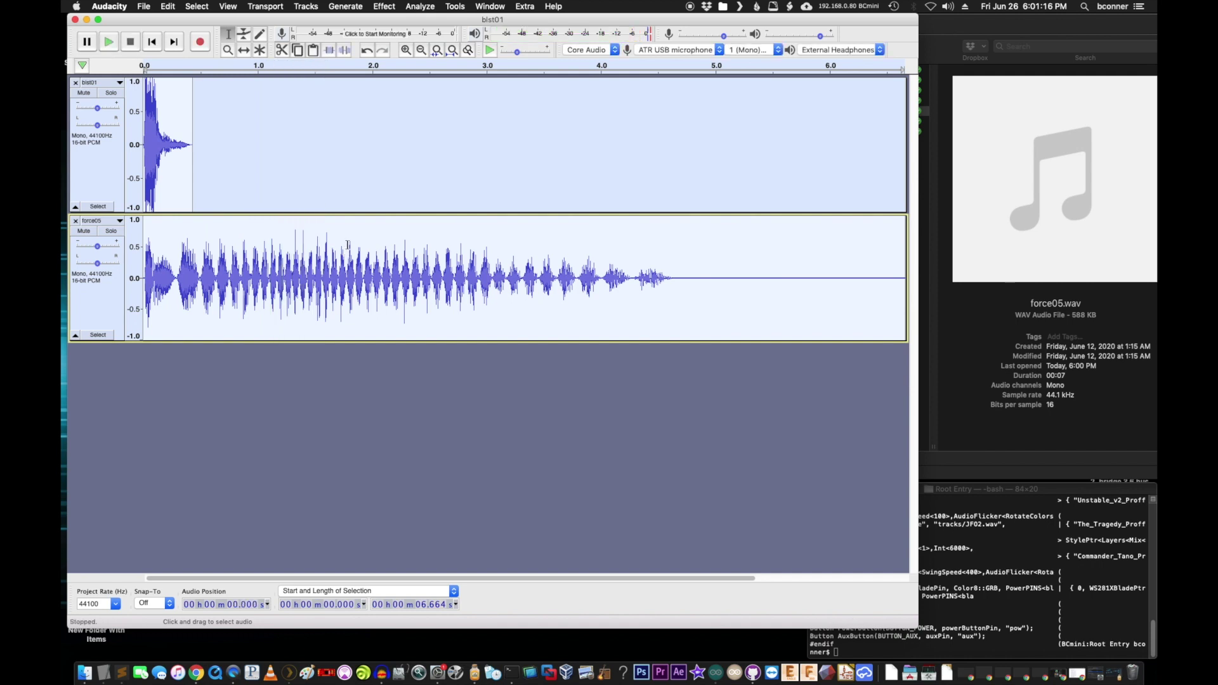
key("space")
key("space")
left_click(327, 259)
left_click(311, 259)
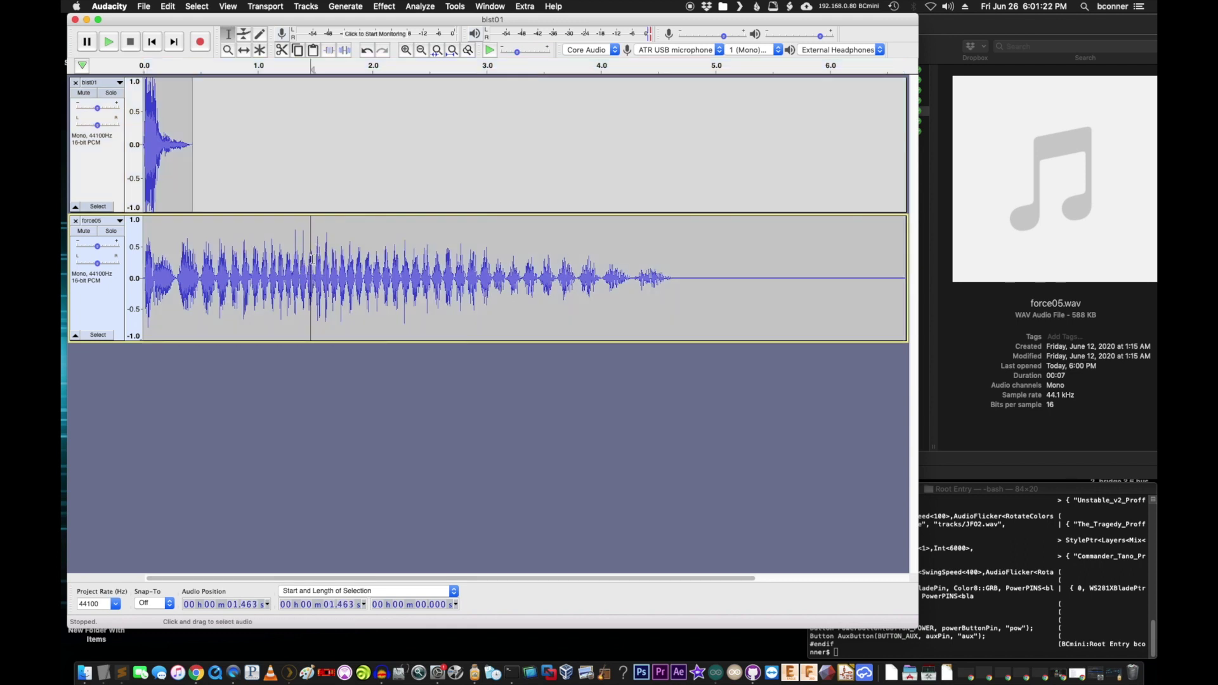
Speed up the whole force05 clip with Change Tempo, without changing its pitch, to a length of about 2.58 s.
double_click(312, 259)
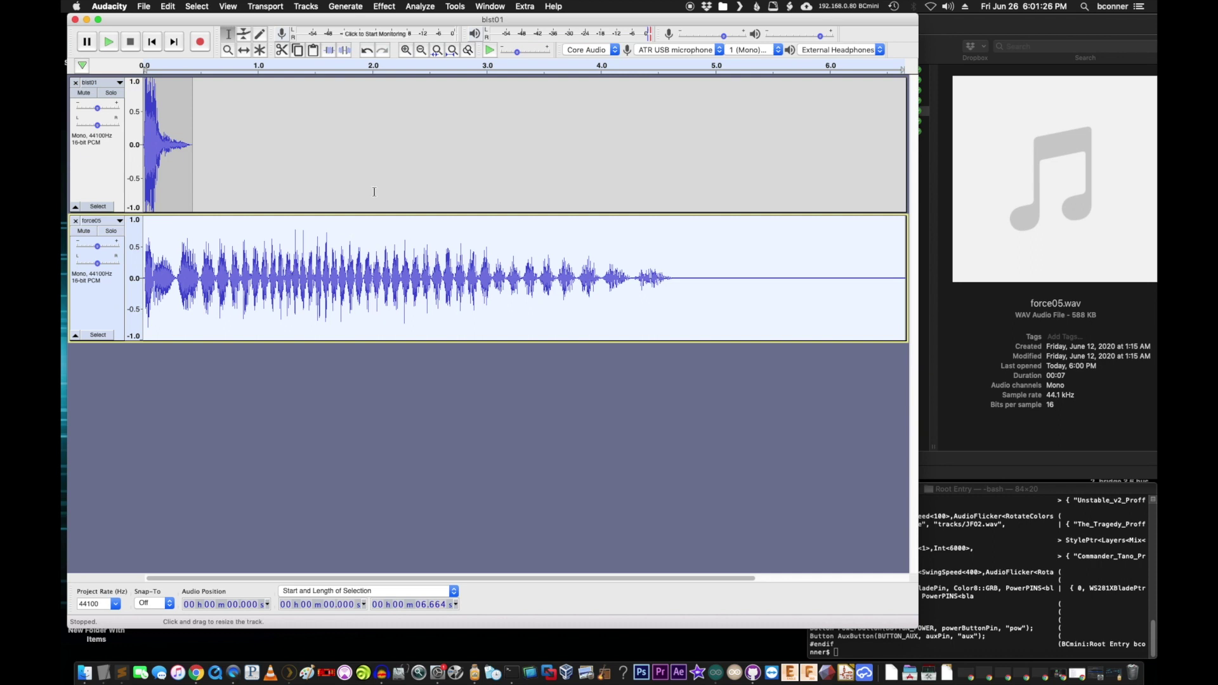
left_click(385, 7)
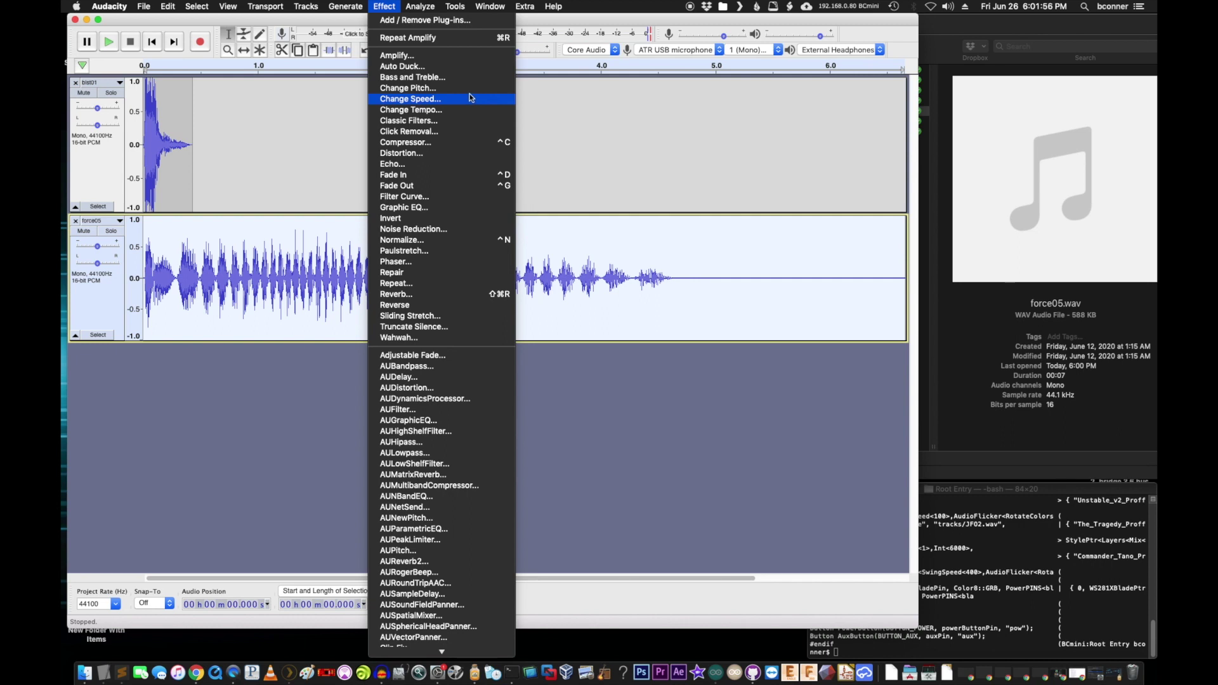
left_click(452, 111)
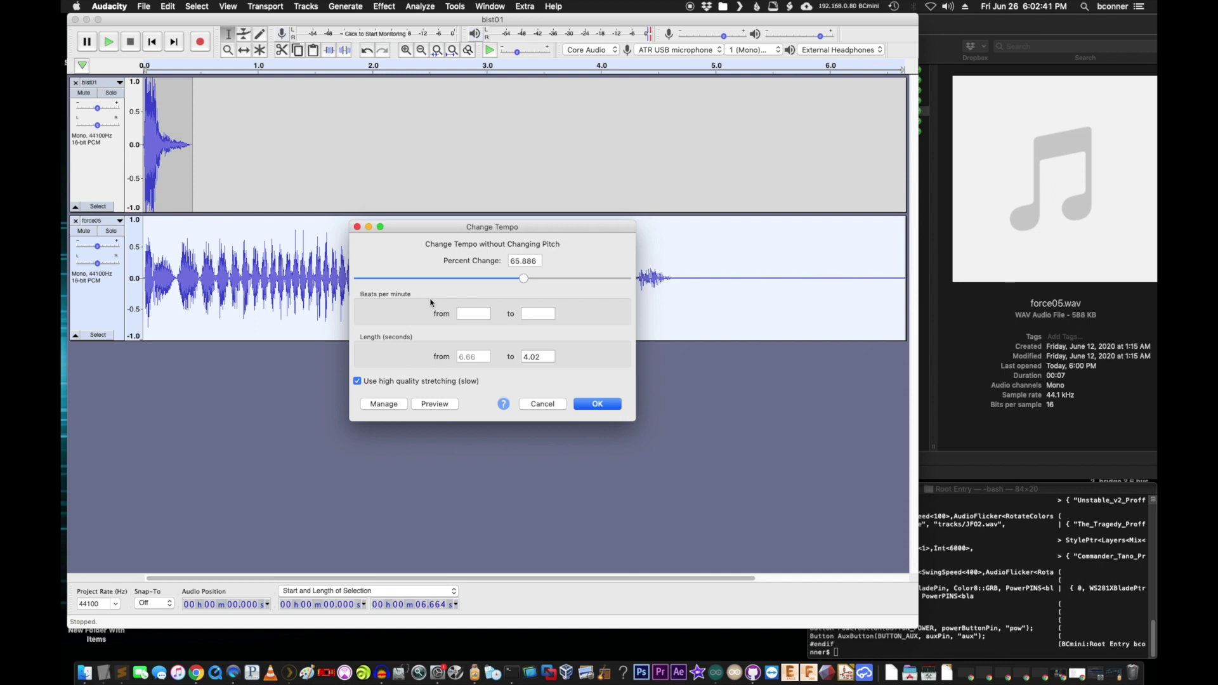
left_click_drag(455, 234, 654, 226)
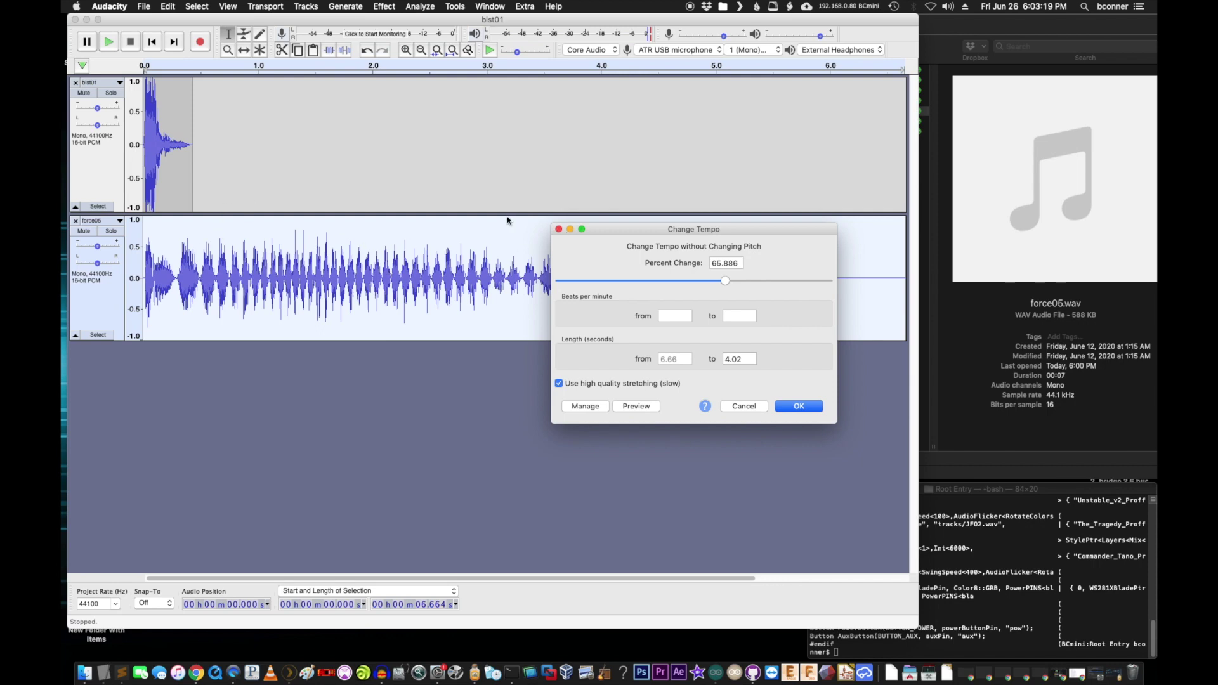
left_click_drag(608, 233, 611, 330)
left_click_drag(725, 377, 689, 377)
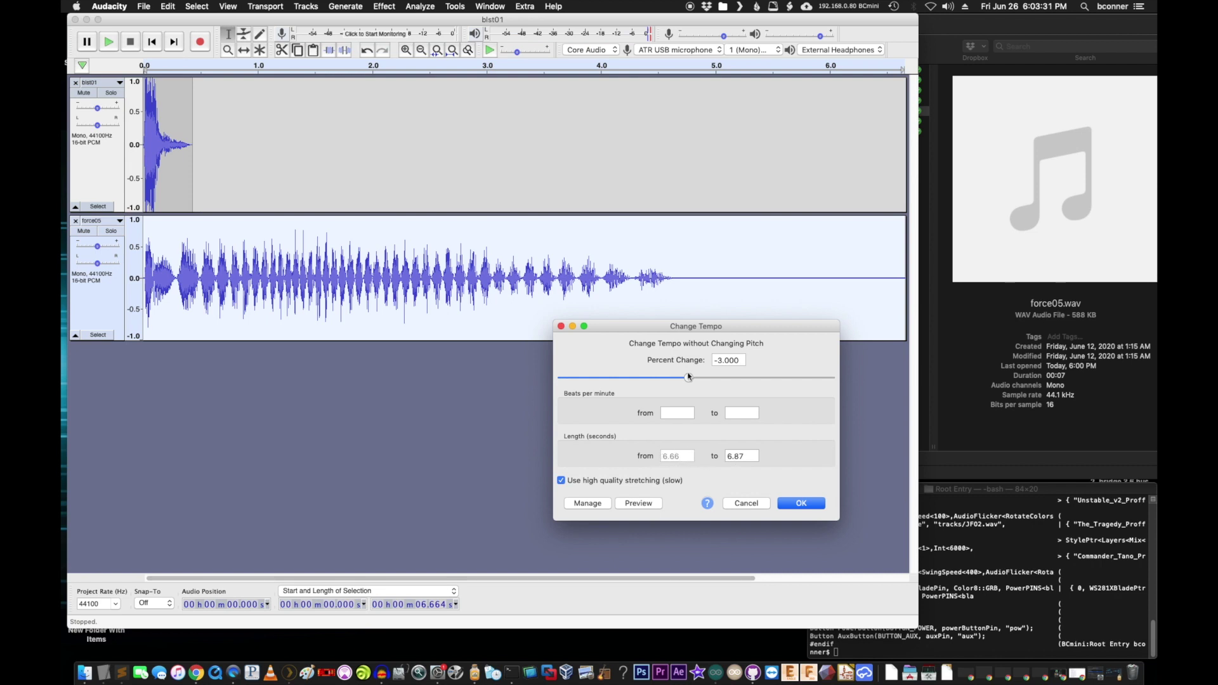
left_click_drag(690, 379, 708, 379)
left_click_drag(705, 376, 761, 380)
left_click(809, 503)
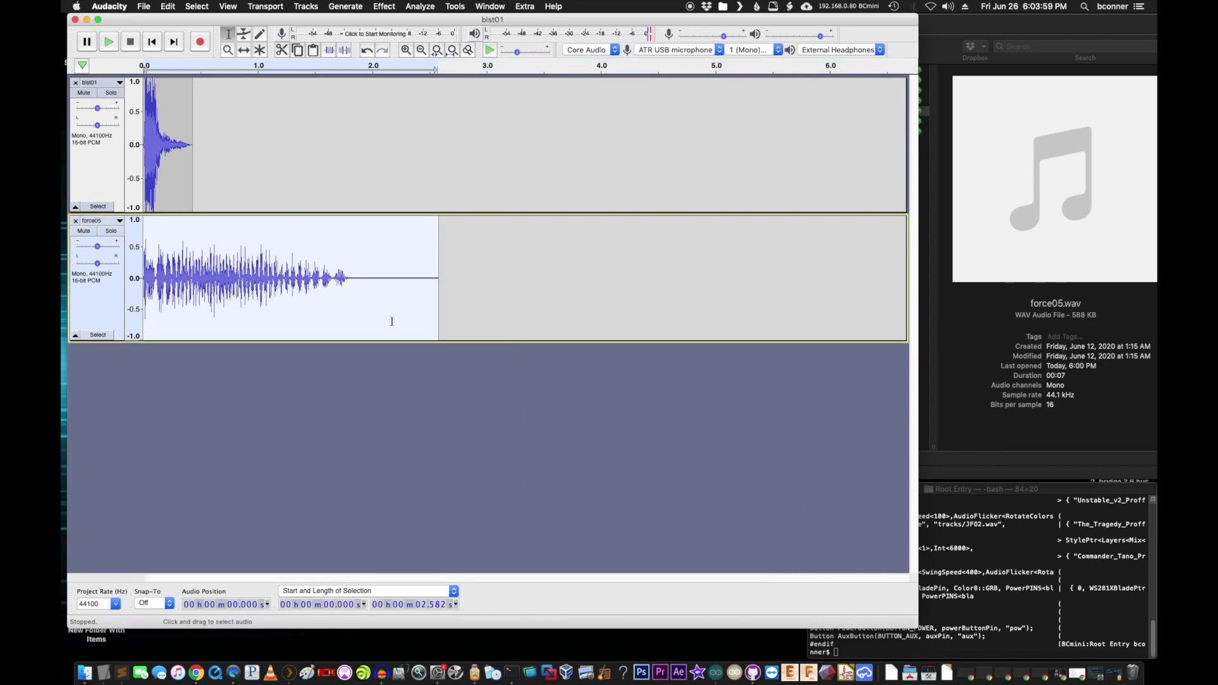
Play the sped-up force05 clip together with blst01 from the start twice.
key("space")
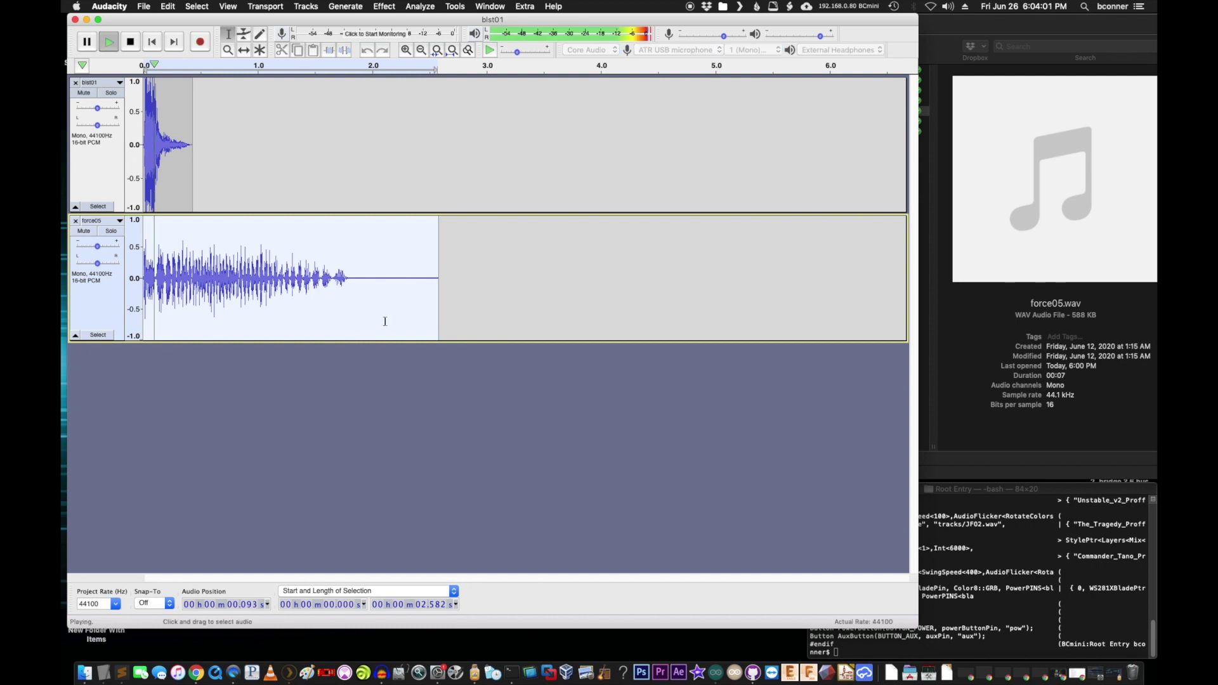
key("space")
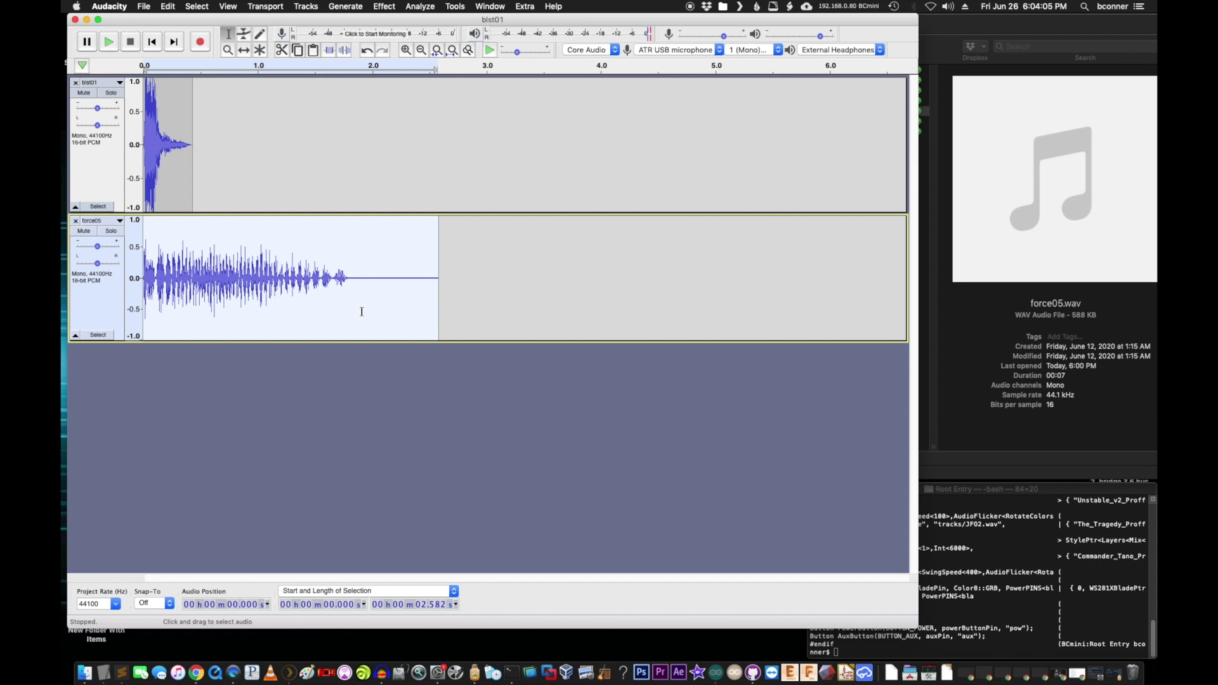
key("space")
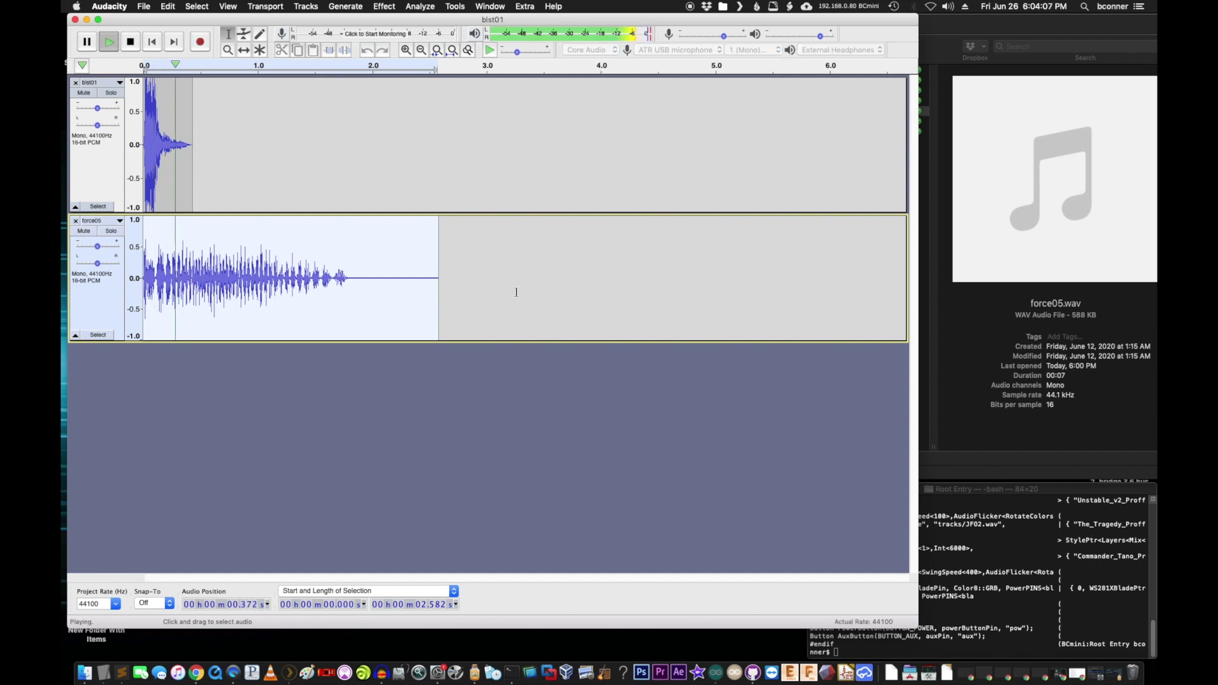
key("space")
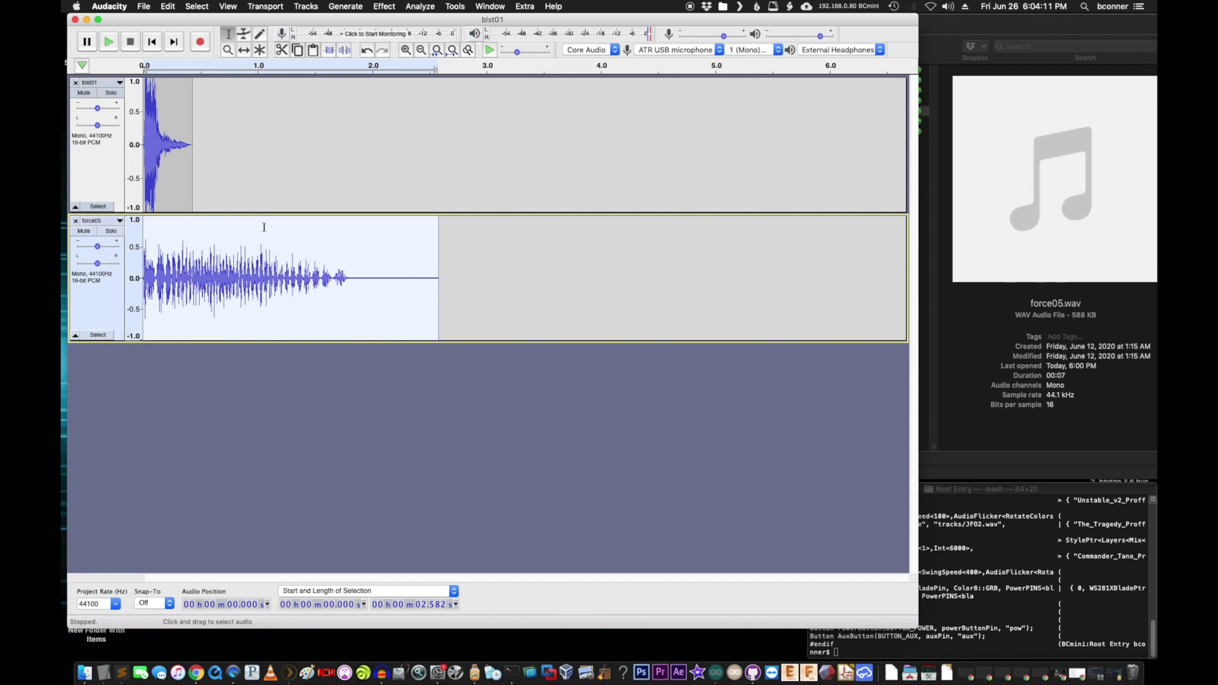
Delete the force05 audio from about 1.0 s to past its end, and shift the project window slightly sideways.
left_click_drag(258, 235, 507, 283)
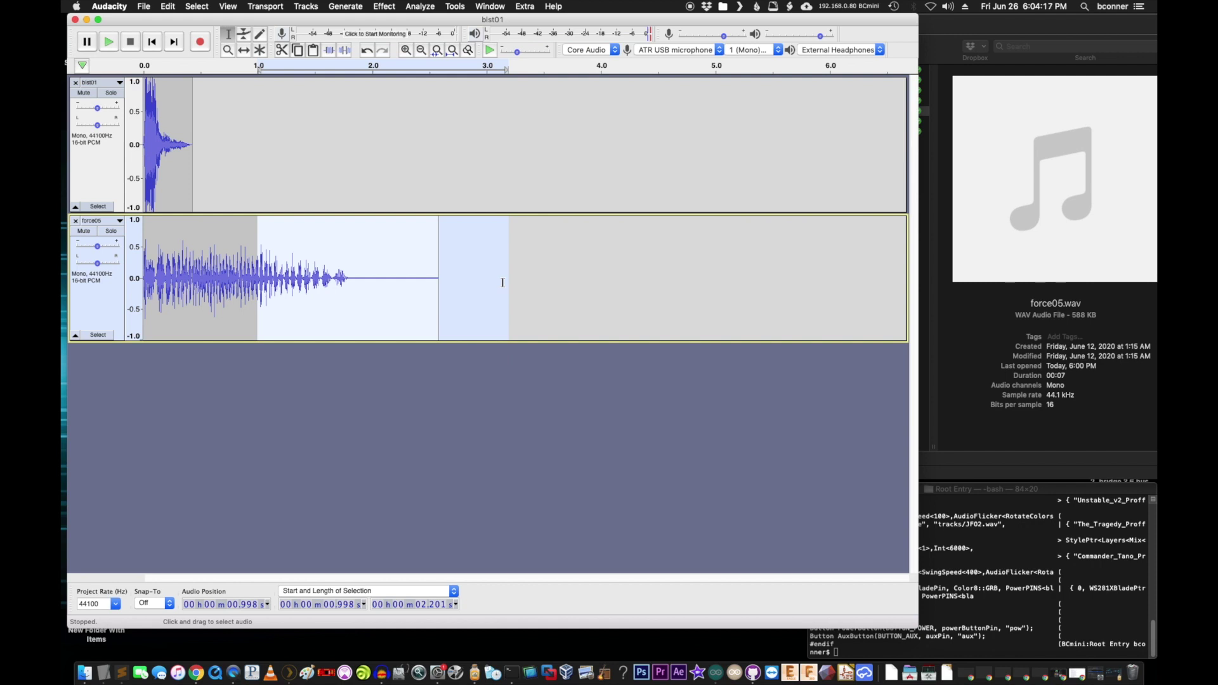
key("Delete")
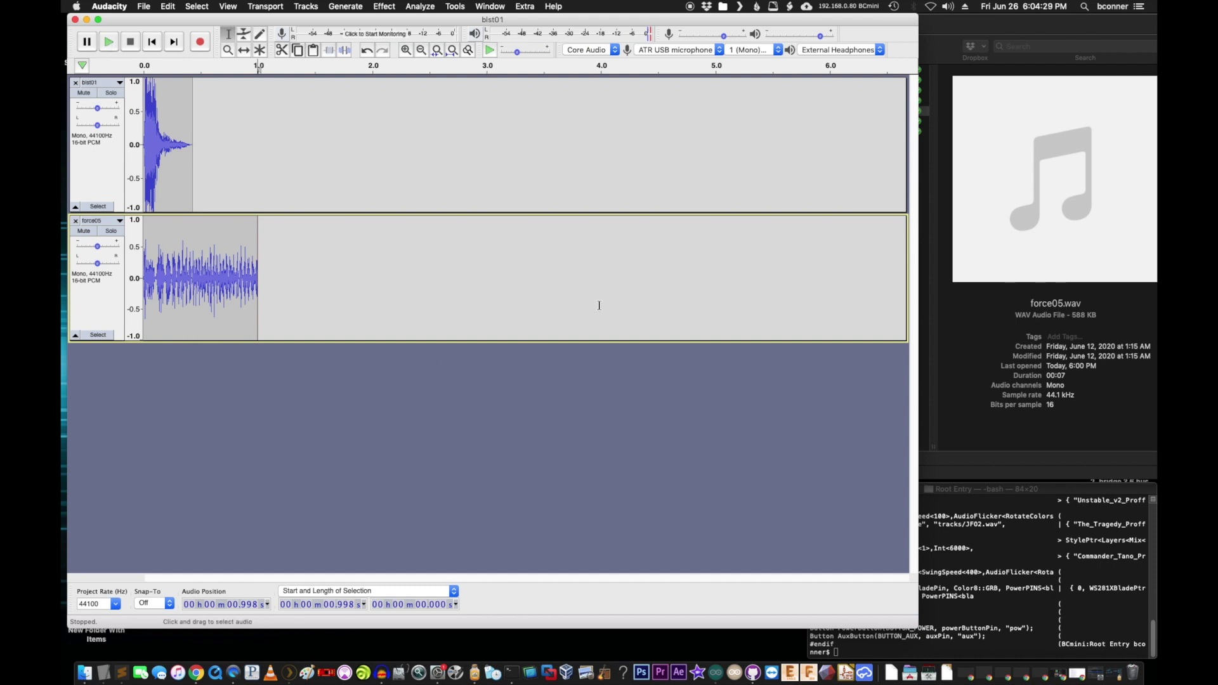
left_click_drag(274, 19, 298, 19)
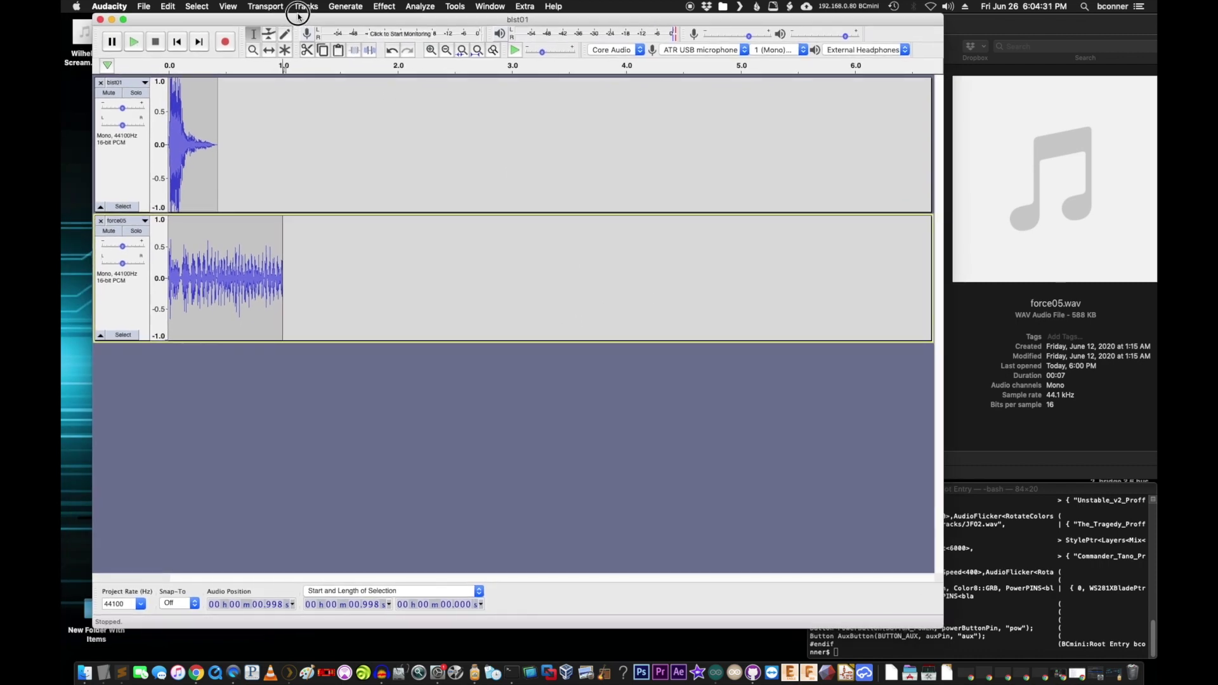
Play the trimmed force05 from about 0.494 s, and select all audio in both tracks and play it from the start.
left_click(224, 310)
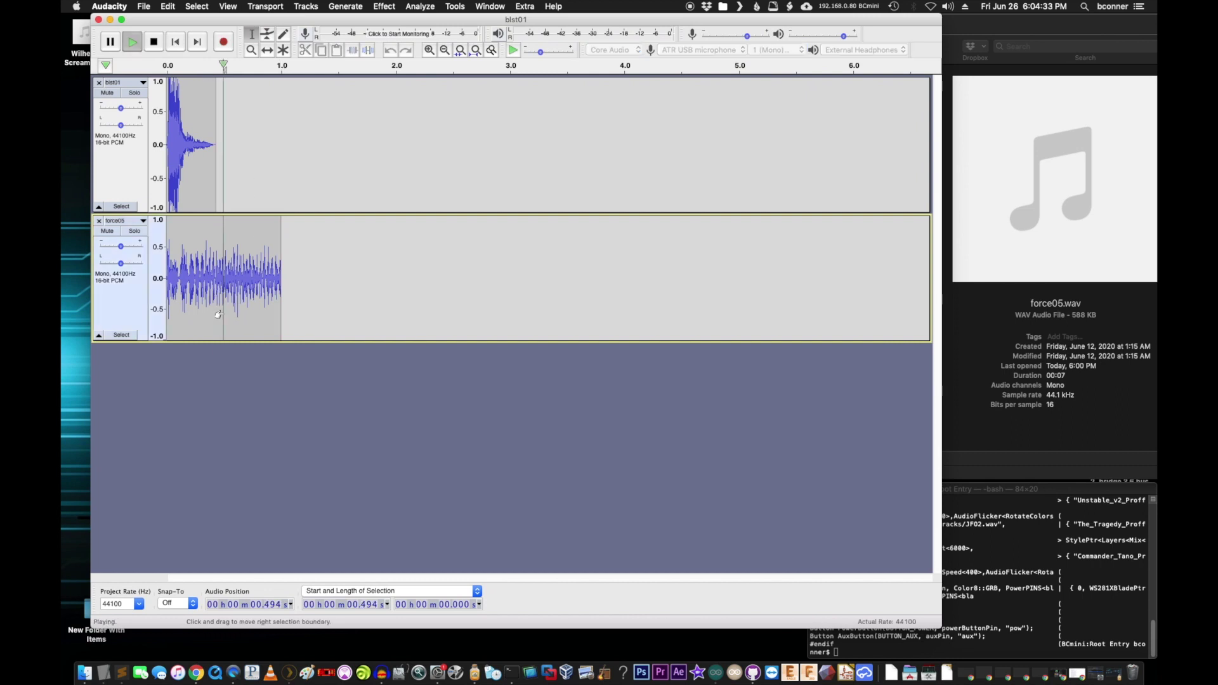
key("space")
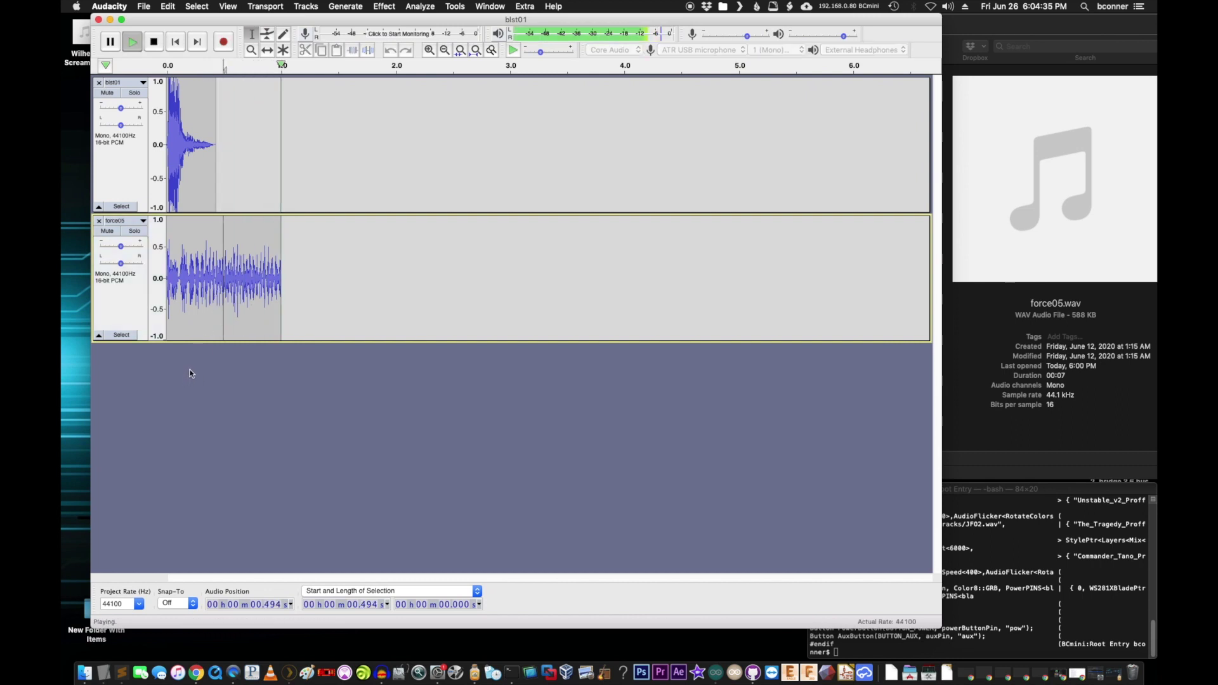
key("super+a")
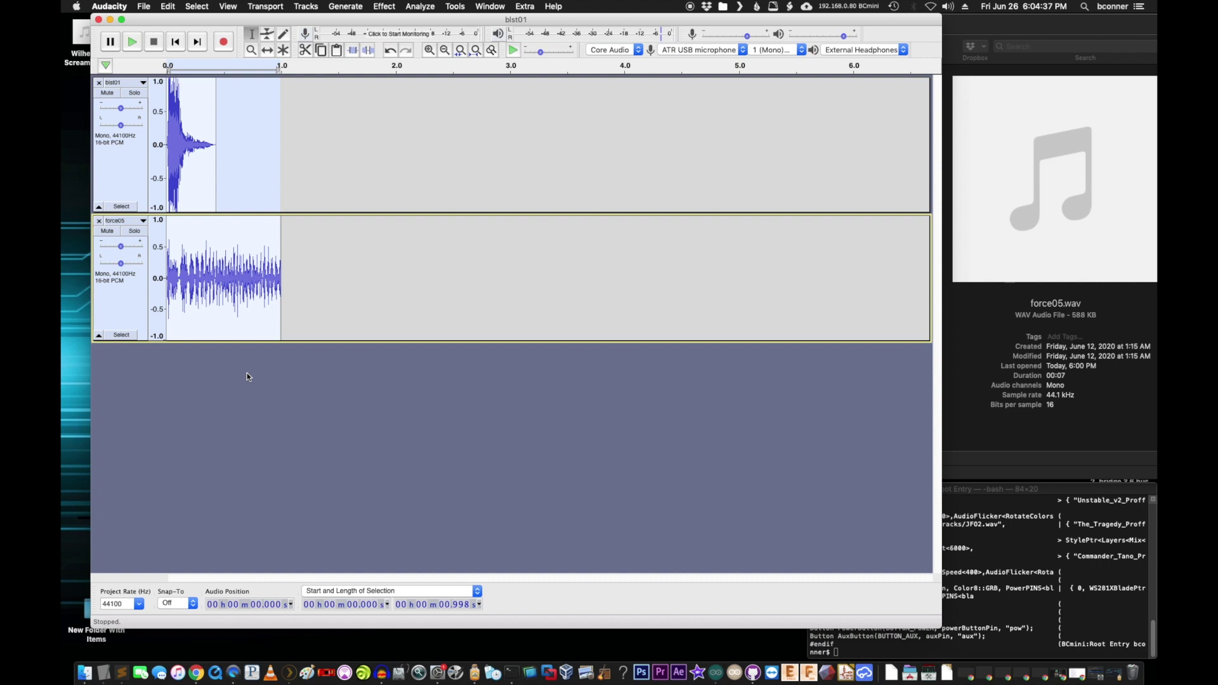
key("space")
key("space")
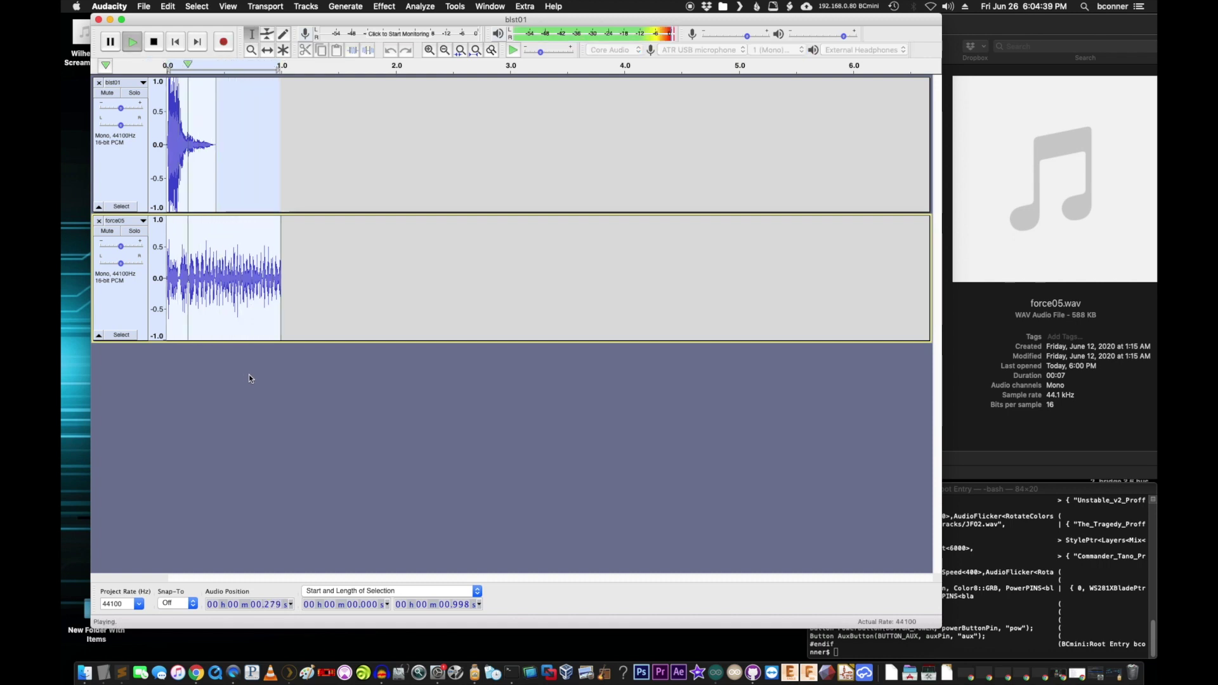
Try a fade-out on the end of force05 from about 0.614 s, and undo it.
left_click_drag(236, 226, 292, 236)
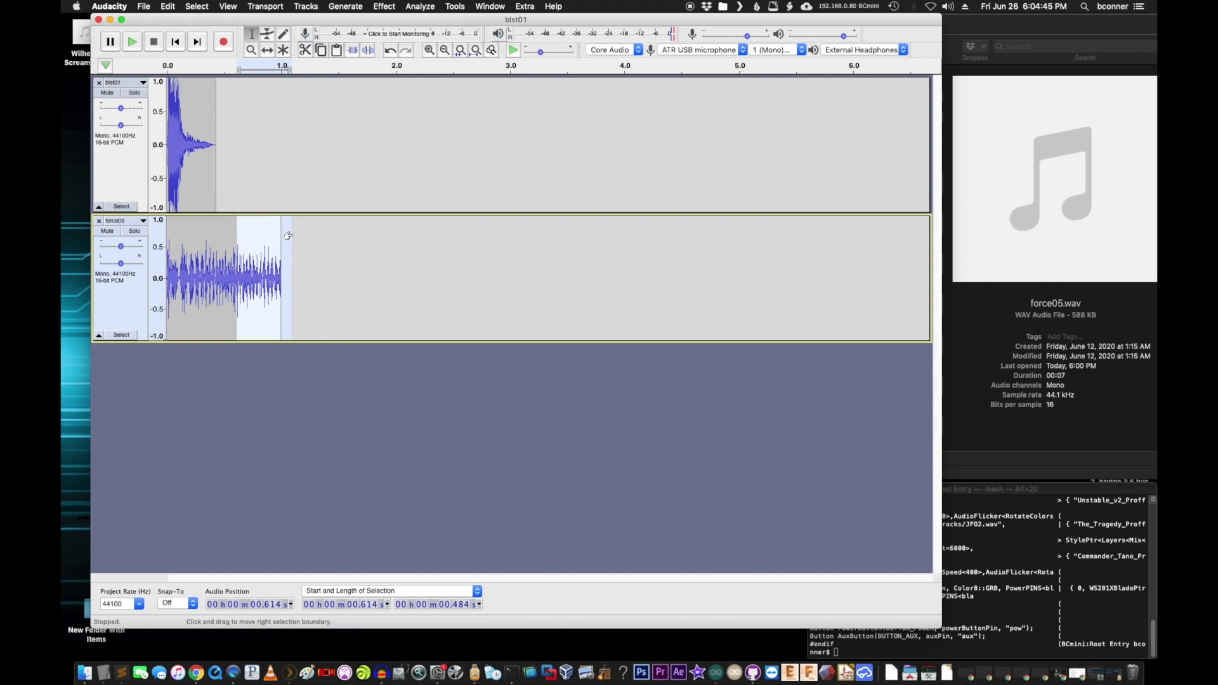
key("super+r")
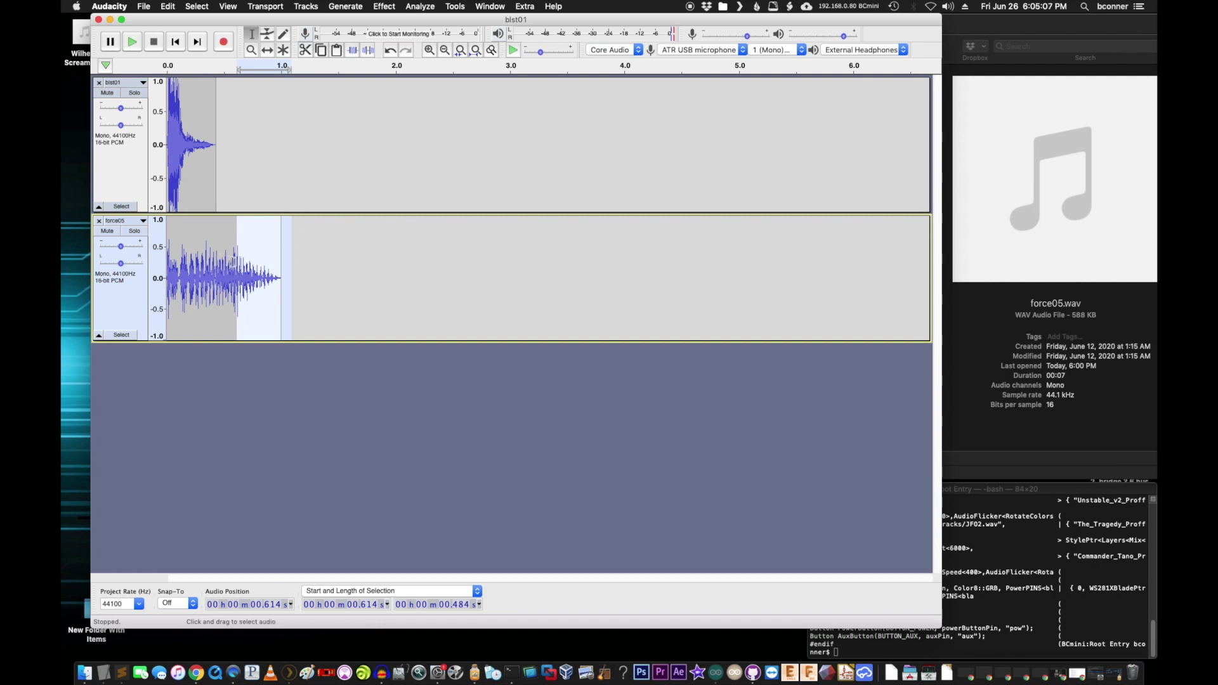
key("super+z")
Try a fade-out on the middle of force05, about 0.459 s long starting at about 0.275 s, play it and undo the fade.
left_click_drag(198, 254, 250, 259)
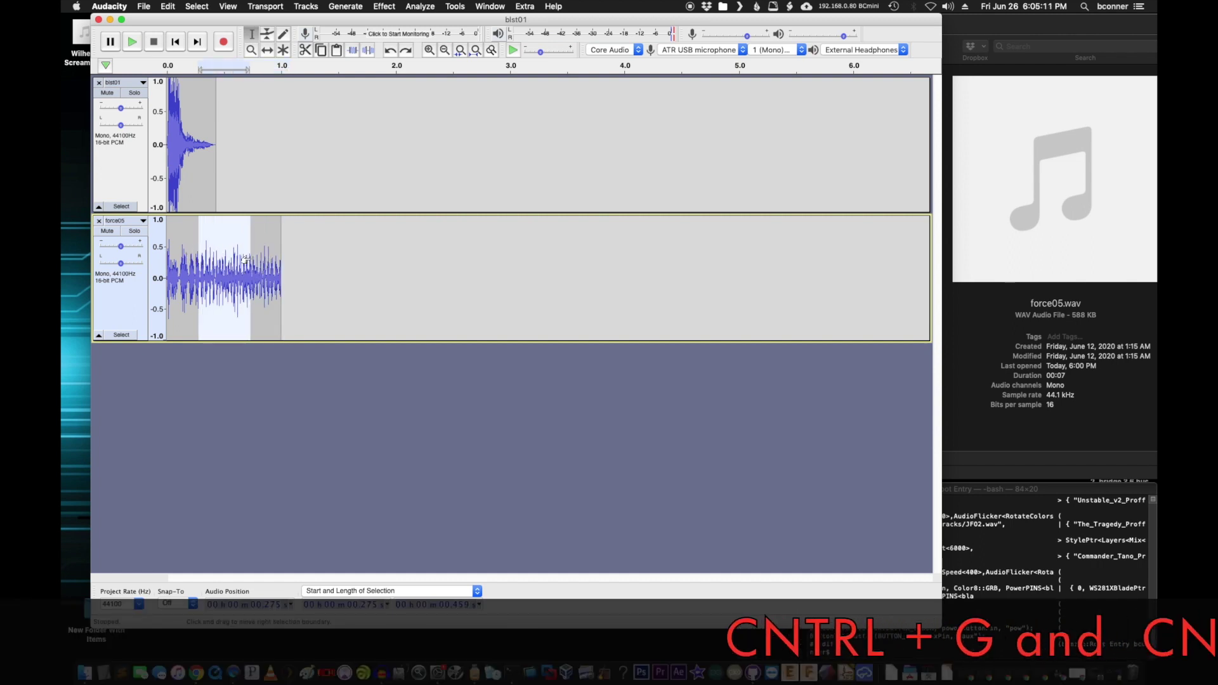
key("super+r")
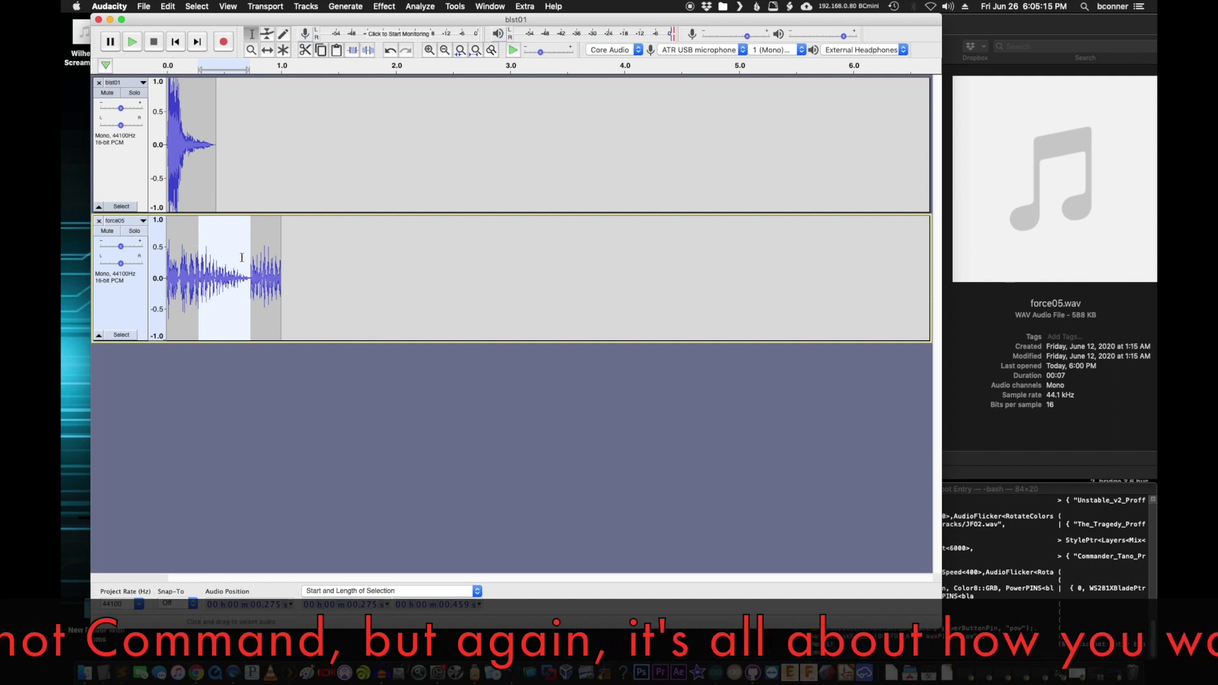
left_click(180, 361)
key("space")
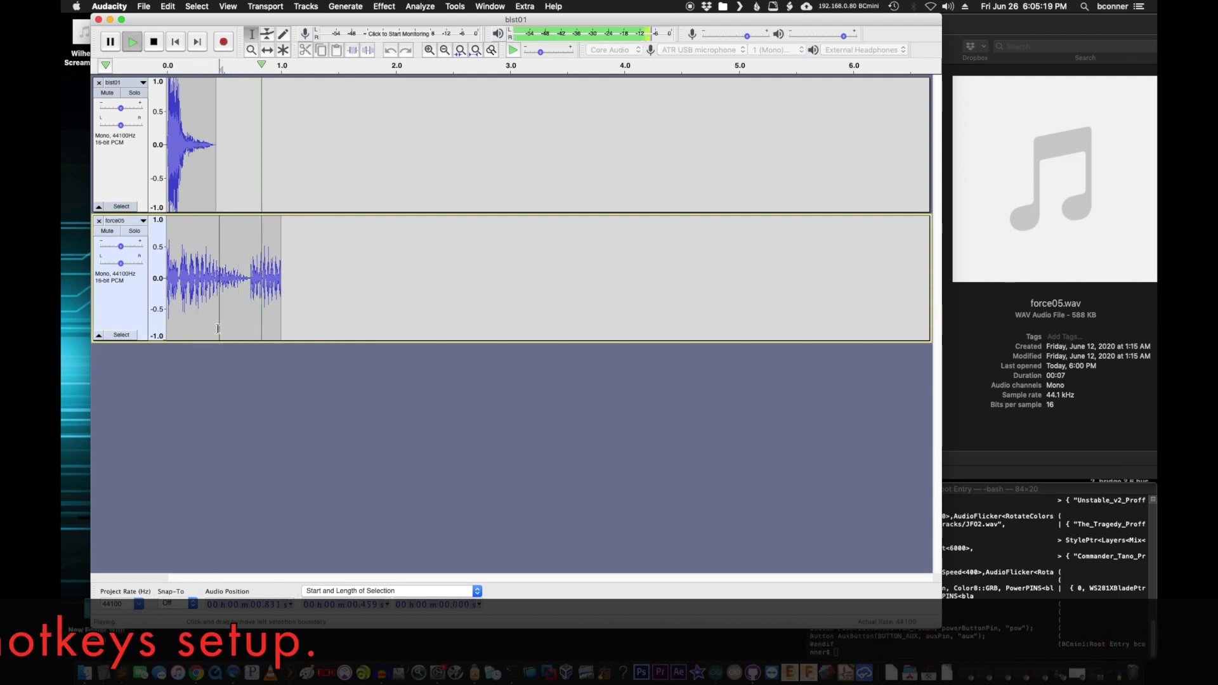
left_click_drag(199, 330, 251, 330)
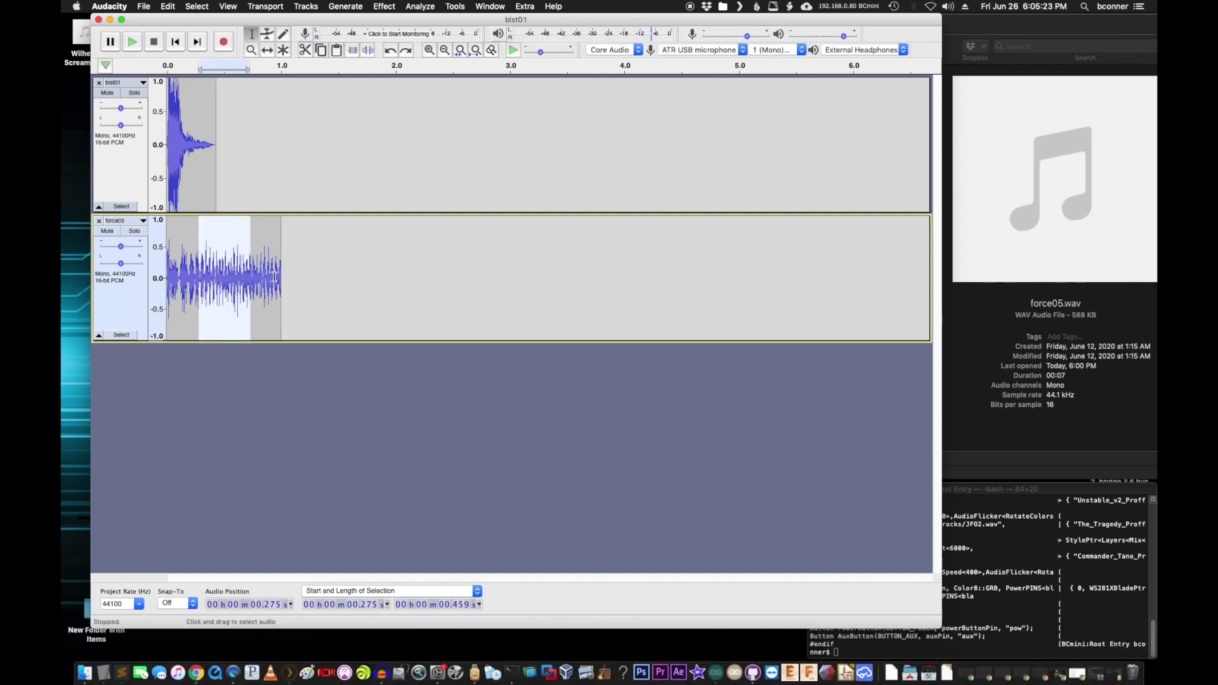
Select the end of force05 backwards from beyond the clip to about 0.459 s, and clear the selection.
left_click(242, 240)
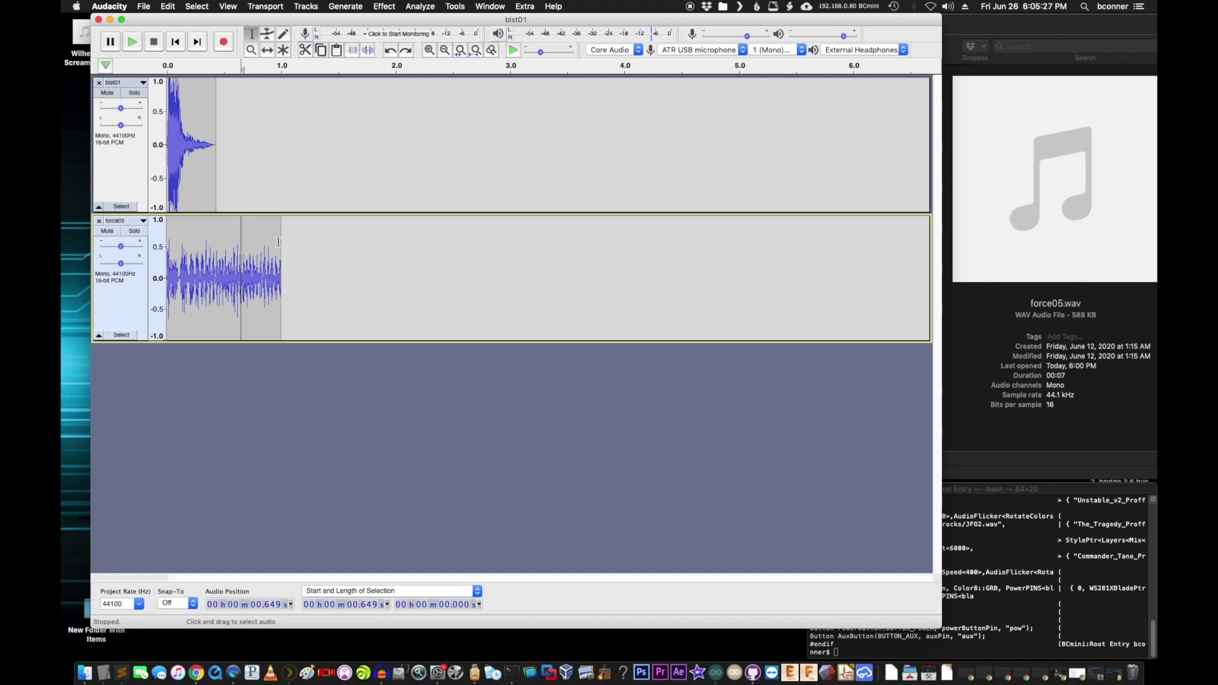
left_click_drag(315, 249, 220, 253)
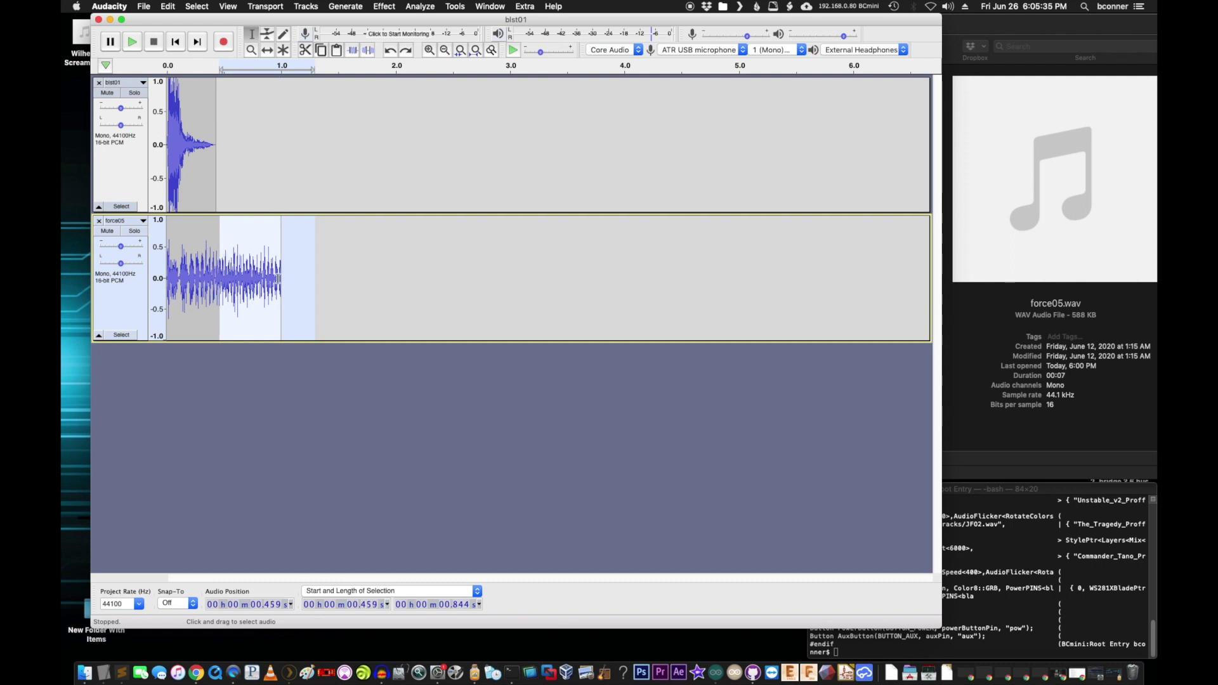
left_click(367, 283)
left_click_drag(316, 271, 221, 266)
left_click(198, 267)
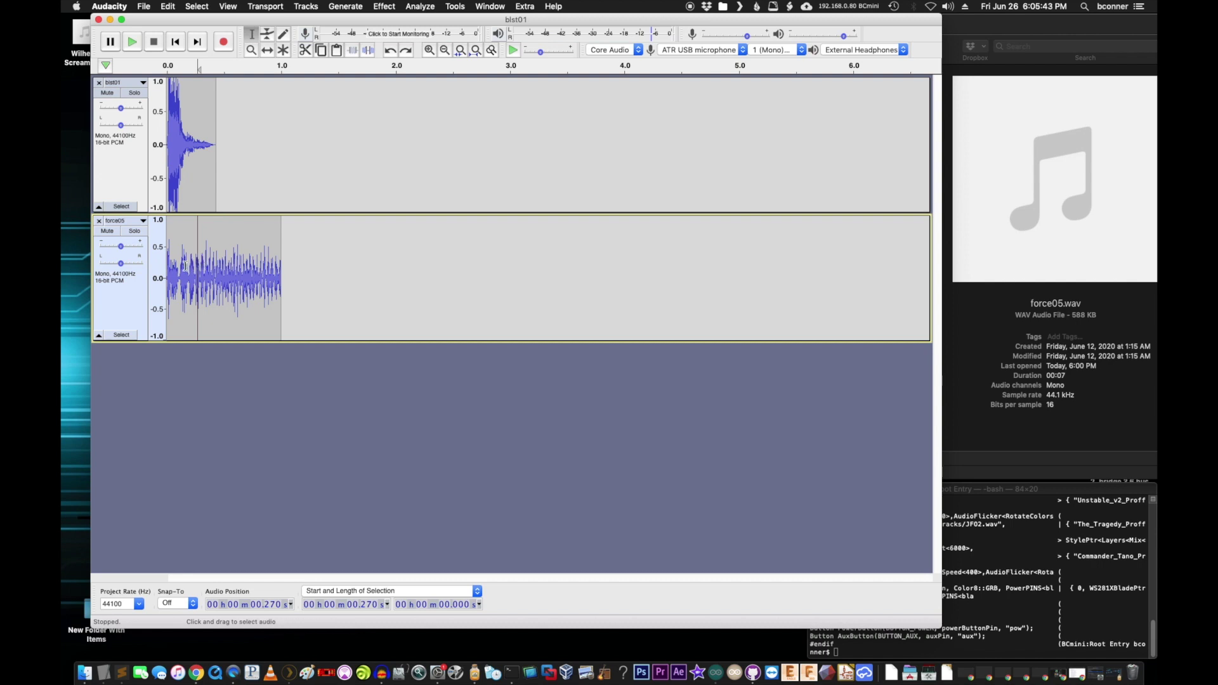
Fade in the first 0.225 s or so of force05, and fade it out from about 0.449 s to its end.
left_click_drag(192, 261, 166, 261)
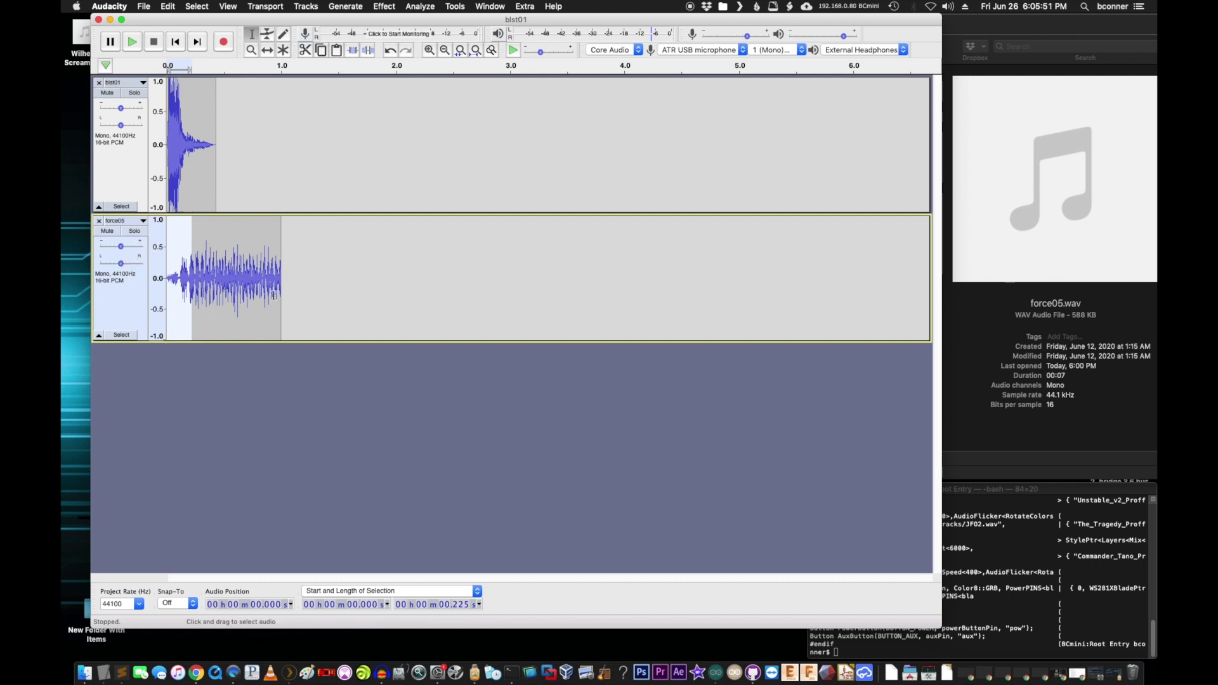
left_click_drag(311, 291, 217, 280)
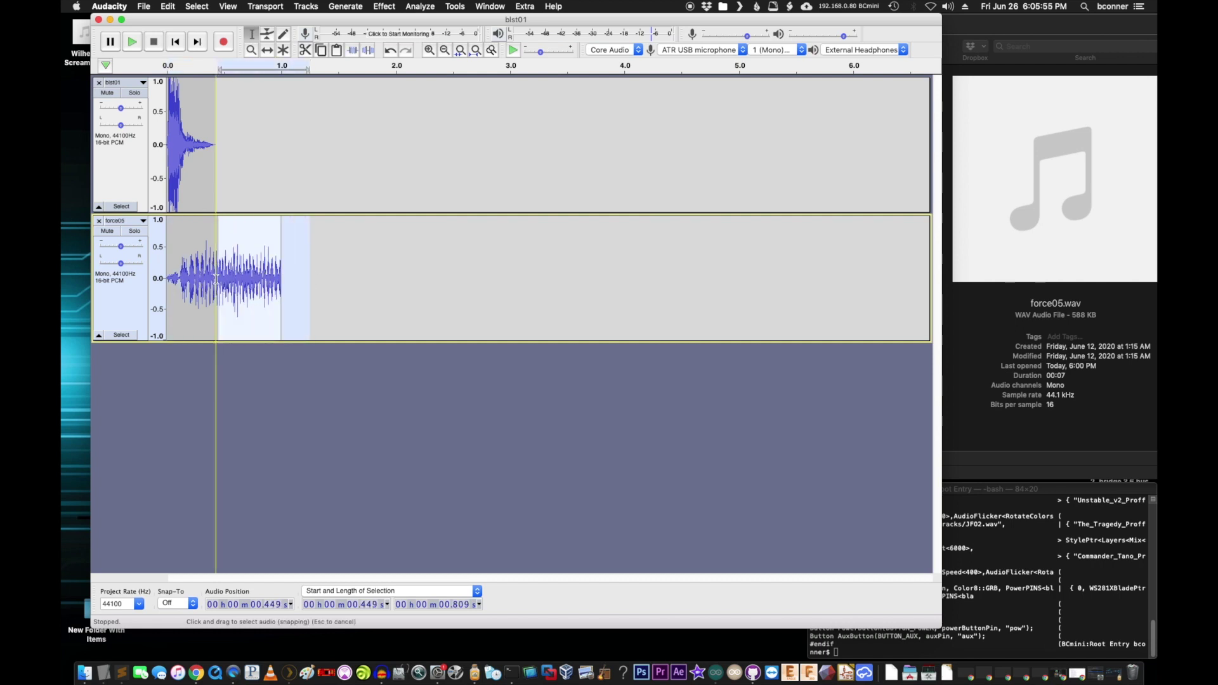
key("super+r")
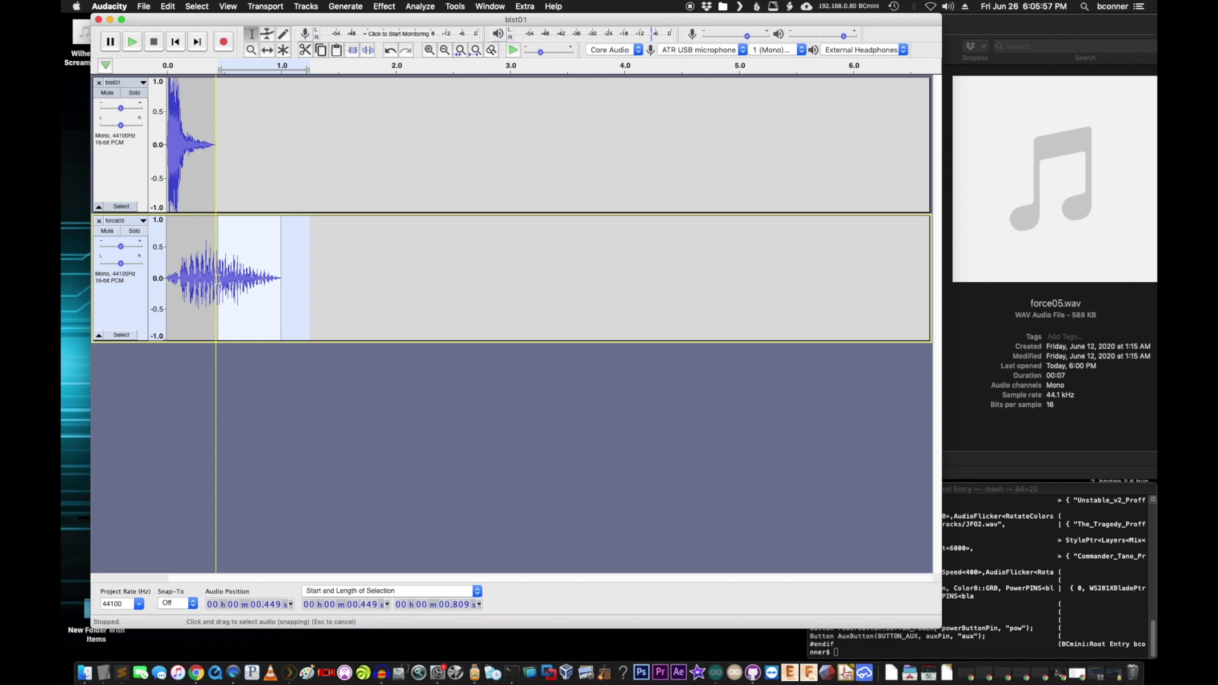
Select all audio, zoom both tracks to the selection and play them together repeatedly.
key("super+a")
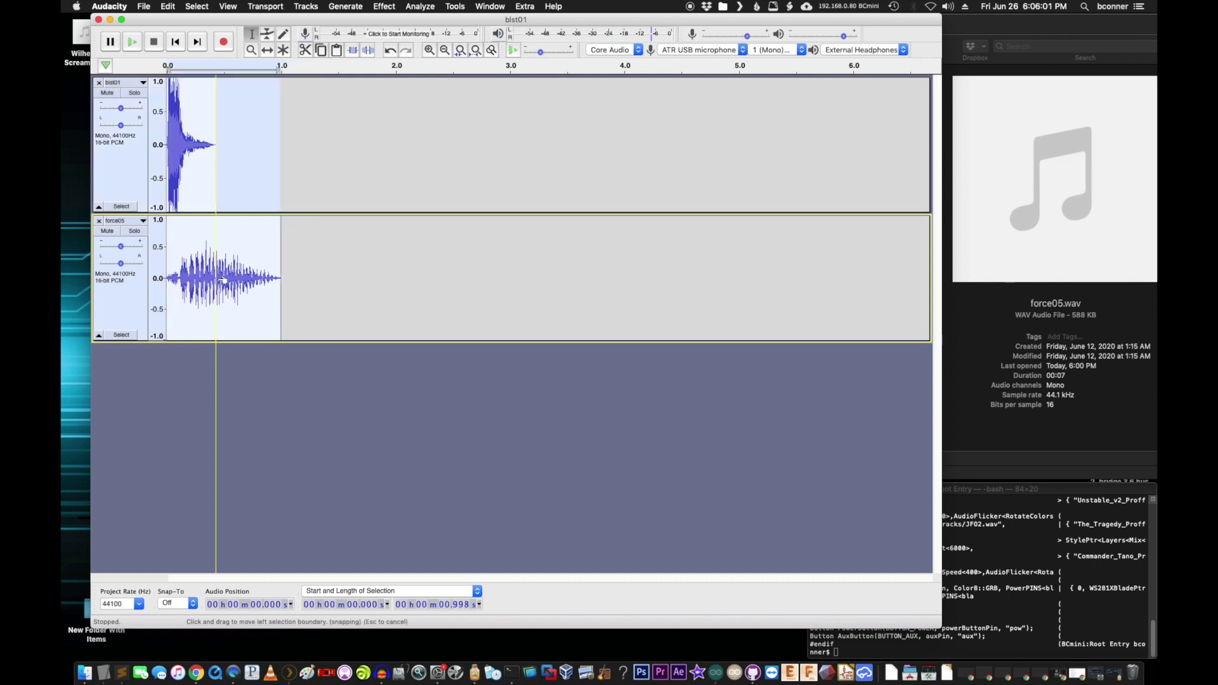
key("super+e")
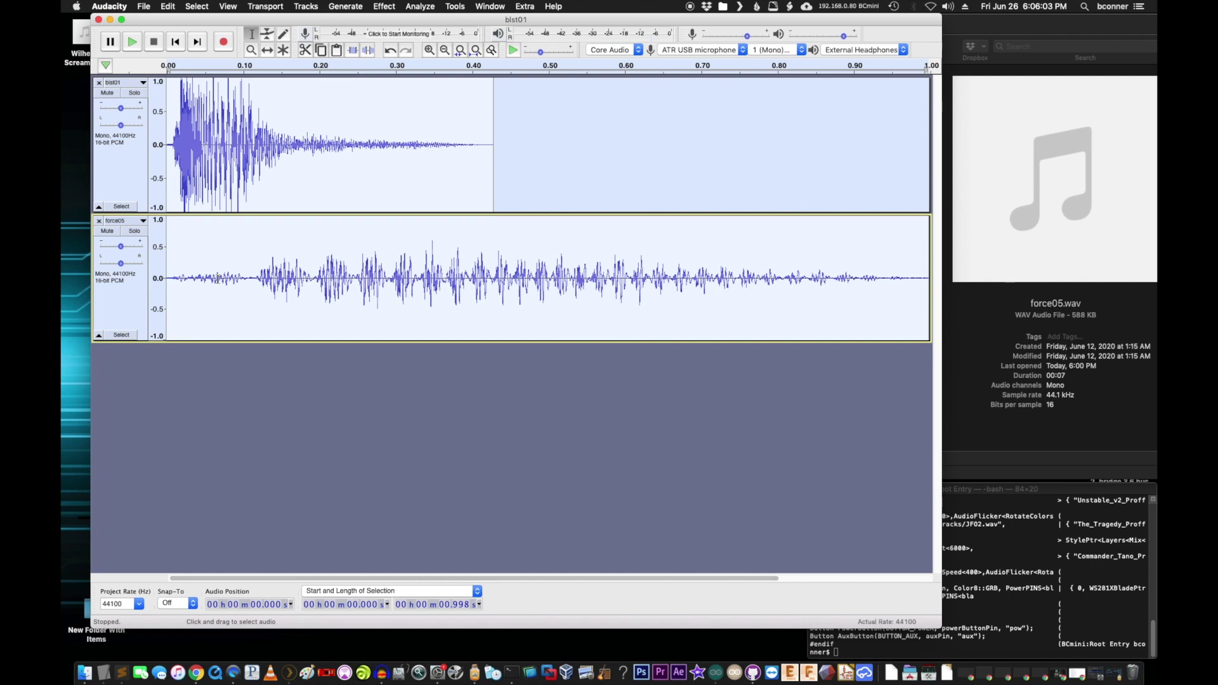
key("space")
key("space")
key("space")
Select various stretches of blst01, finishing with about 0.010 s to just past the clip's end, and clear the selection.
left_click(435, 168)
left_click_drag(433, 168, 150, 142)
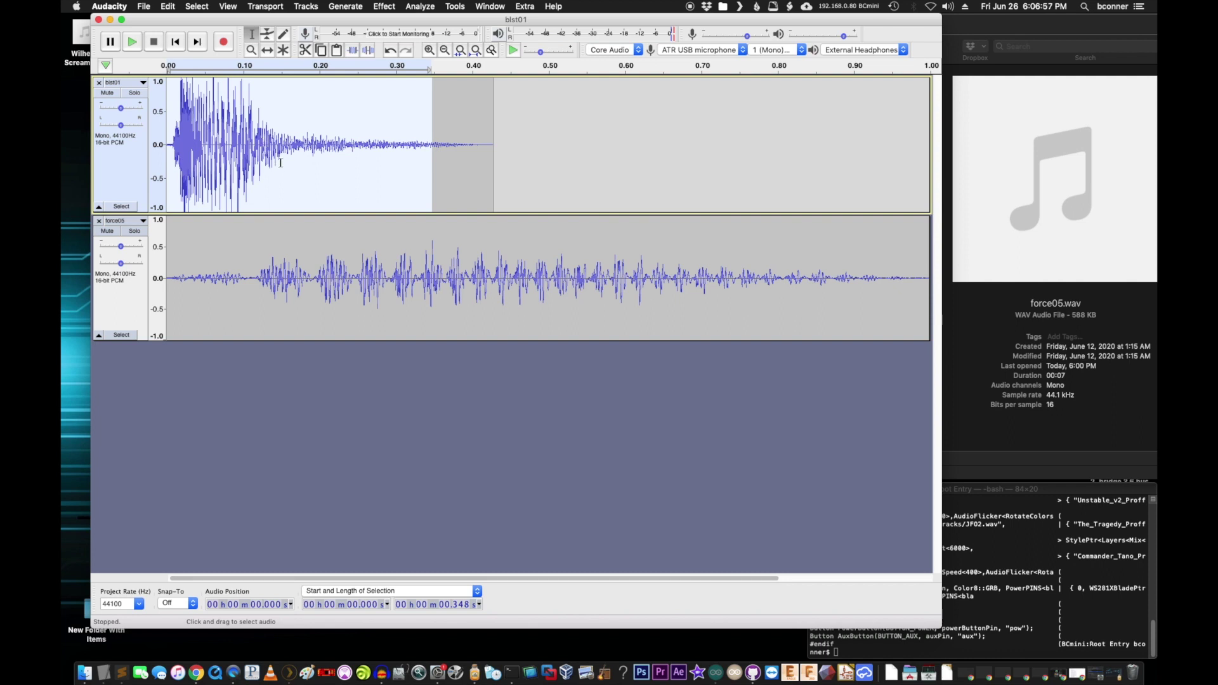
left_click_drag(311, 155, 175, 156)
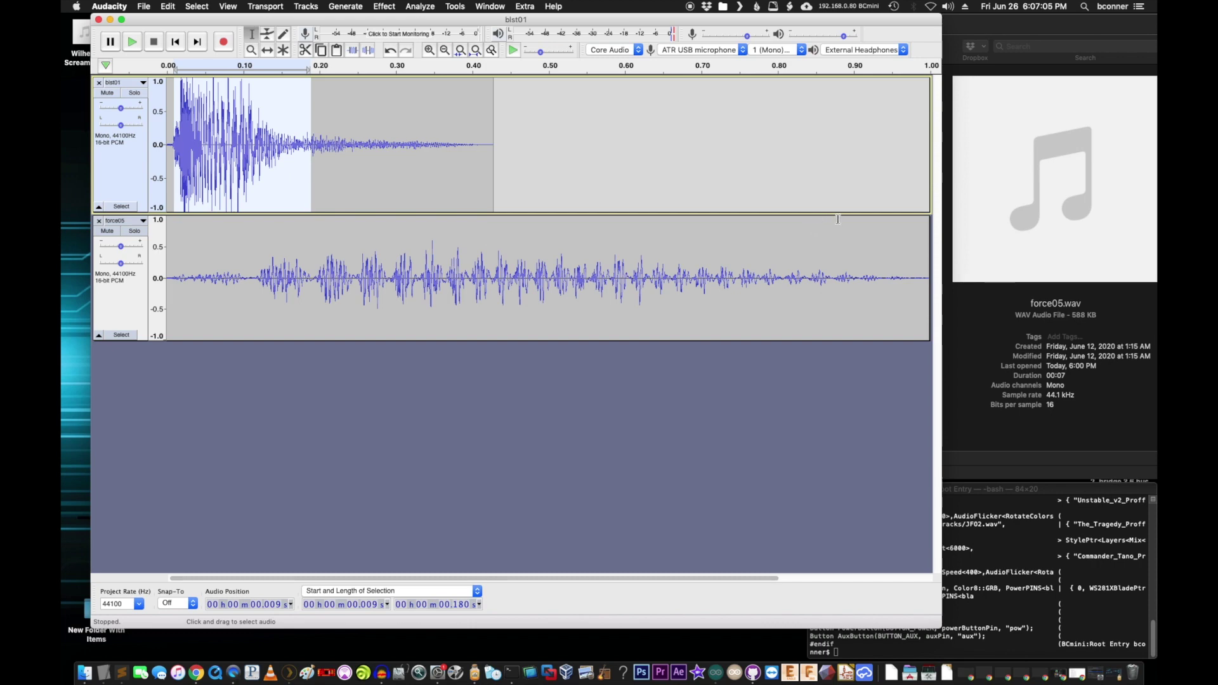
left_click(259, 135)
left_click_drag(176, 122, 499, 154)
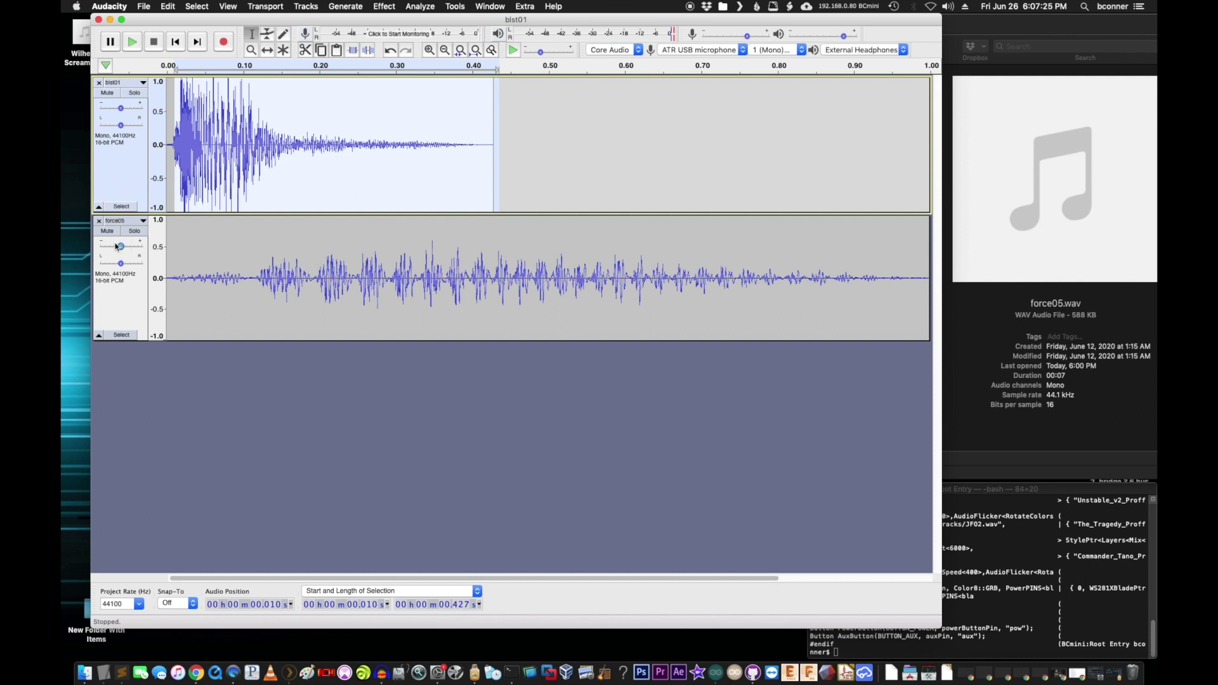
left_click(216, 360)
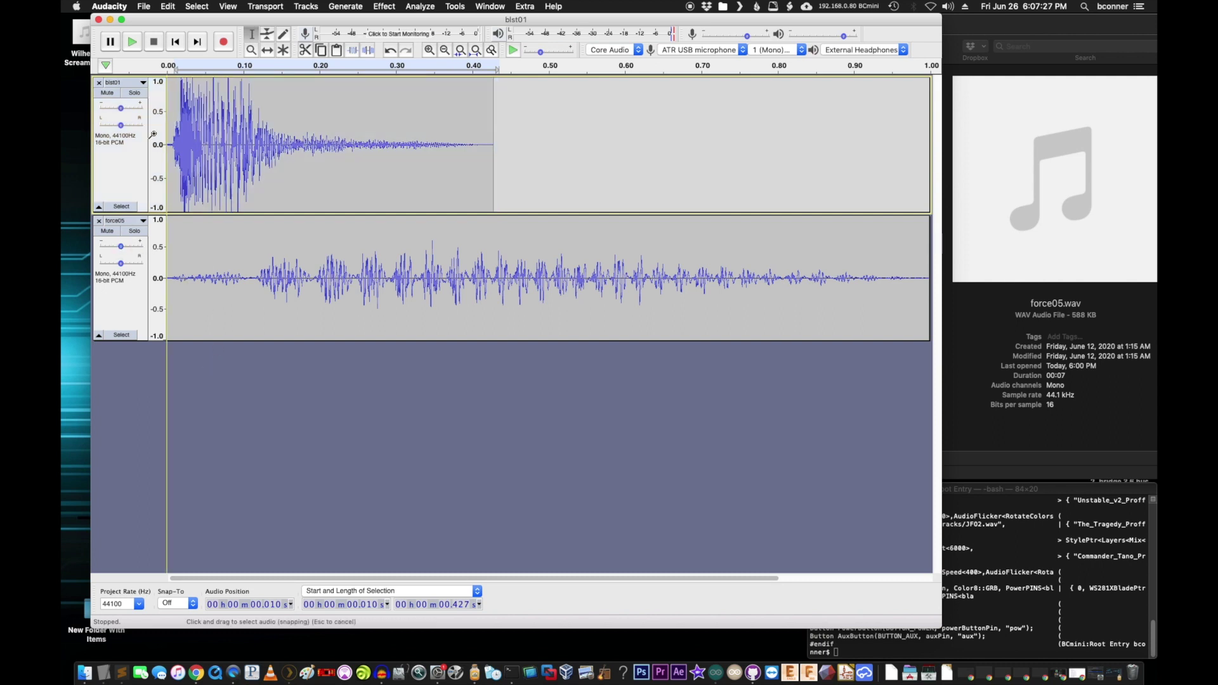
Lower the gain of both blst01 and force05 slightly and play the selected stretch.
left_click_drag(125, 110, 117, 109)
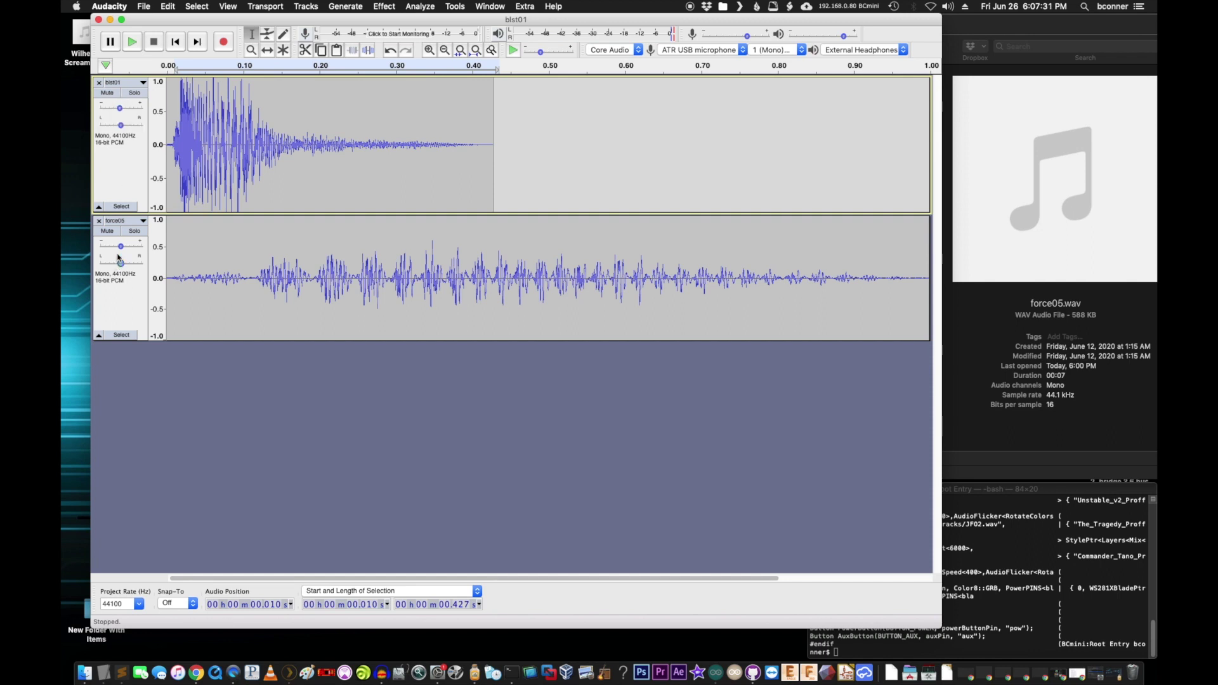
left_click_drag(121, 247, 118, 248)
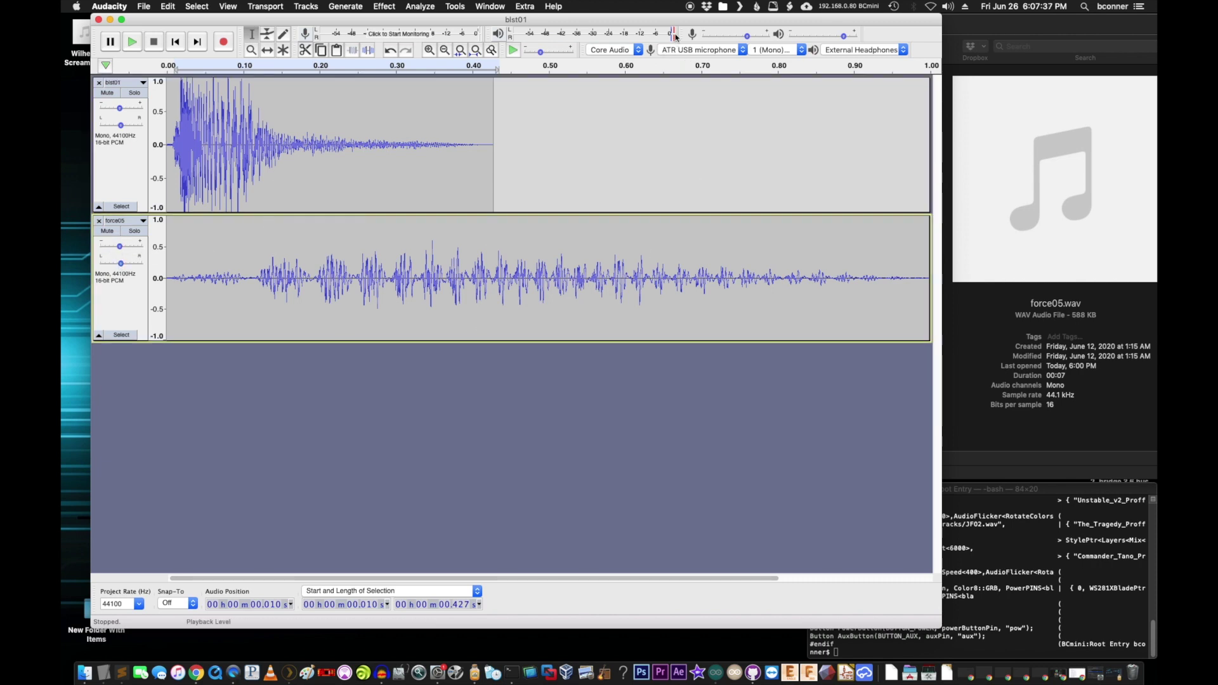
key("space")
key("space")
Select all audio and play both tracks together repeatedly, including looped playback, to check the playback level.
key("super+a")
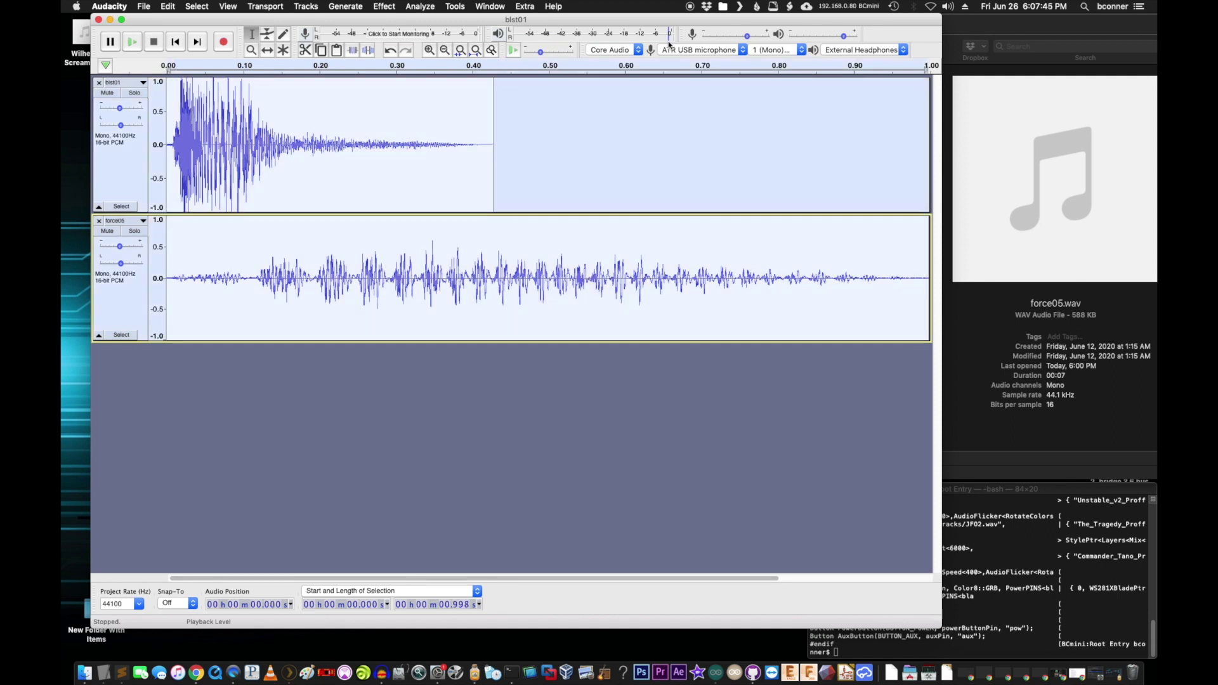
key("space")
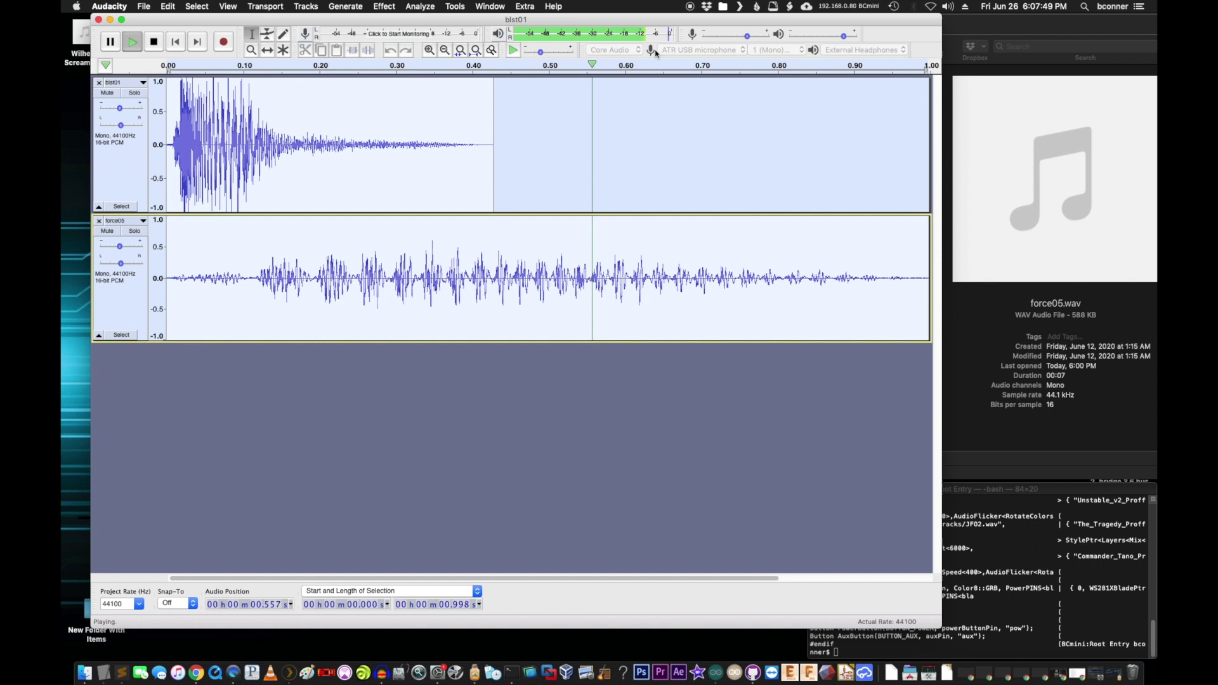
key("space")
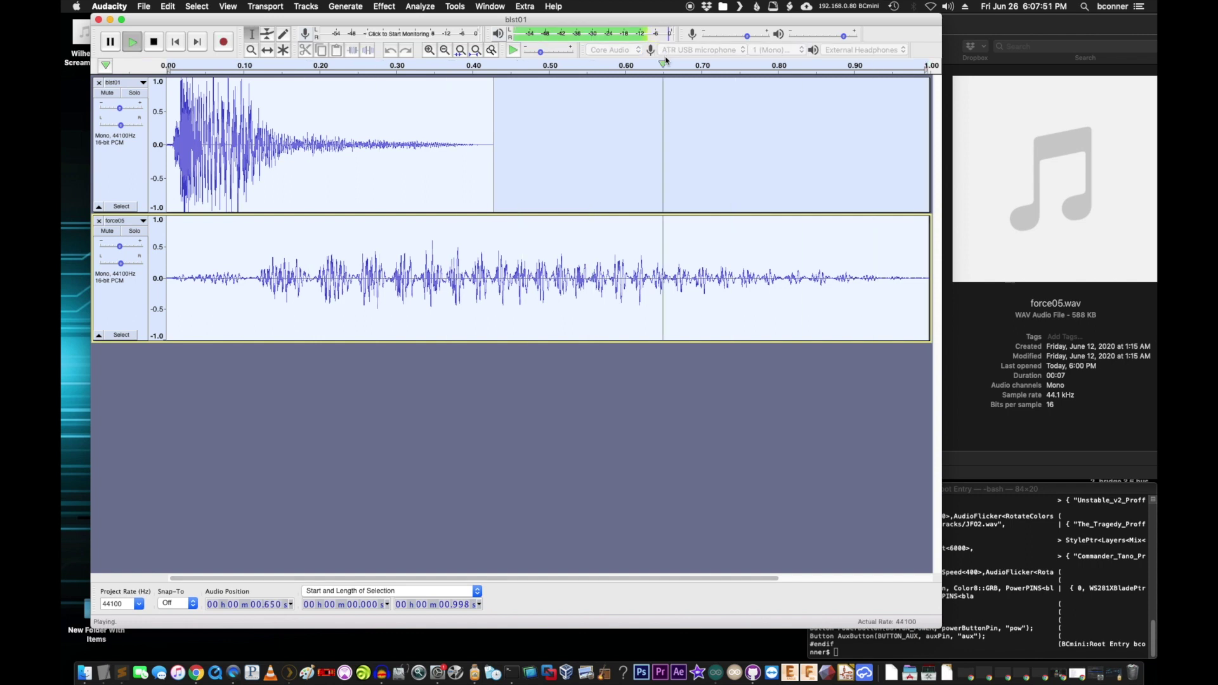
key("space")
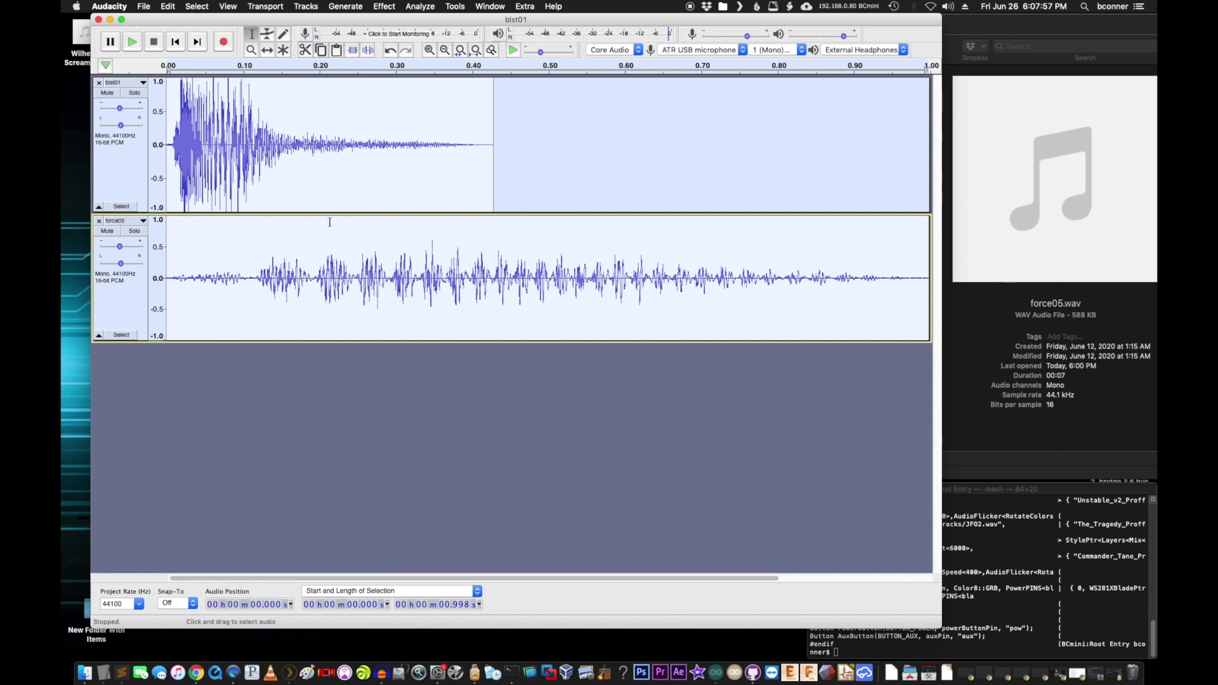
key("shift+space")
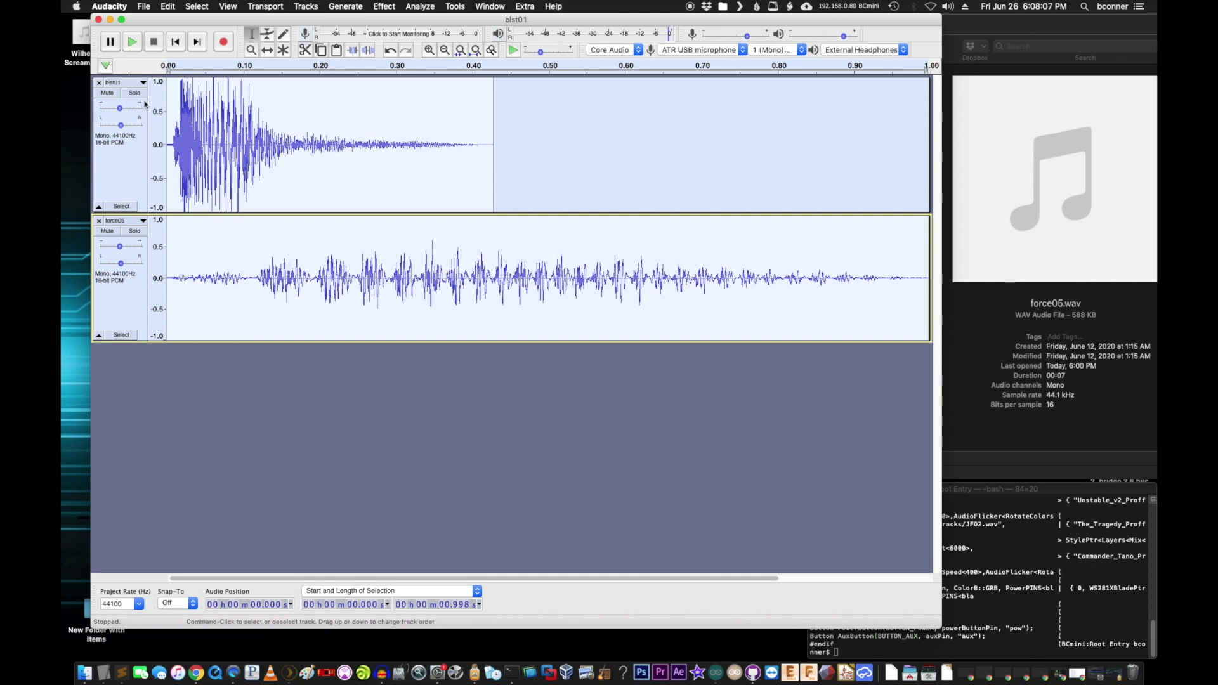
Nudge blst01's gain up, slightly down and up again, playing both tracks after each change and resetting the clipping indicator.
left_click_drag(119, 108, 121, 108)
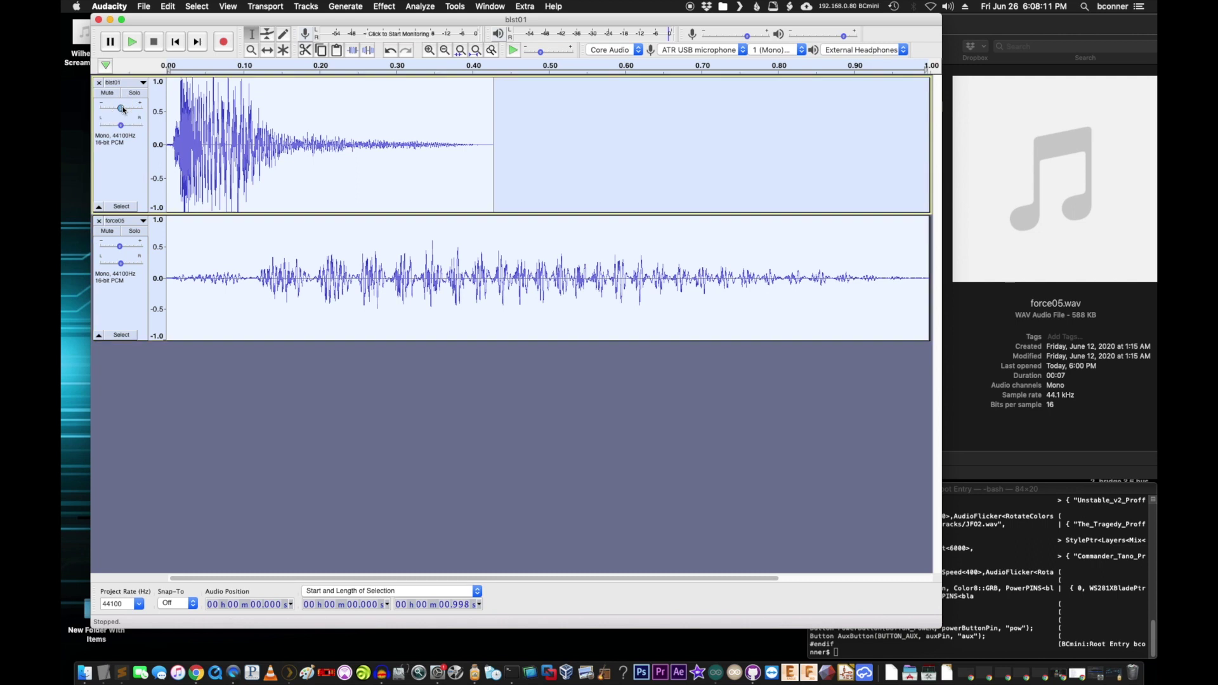
key("space")
left_click(674, 35)
key("space")
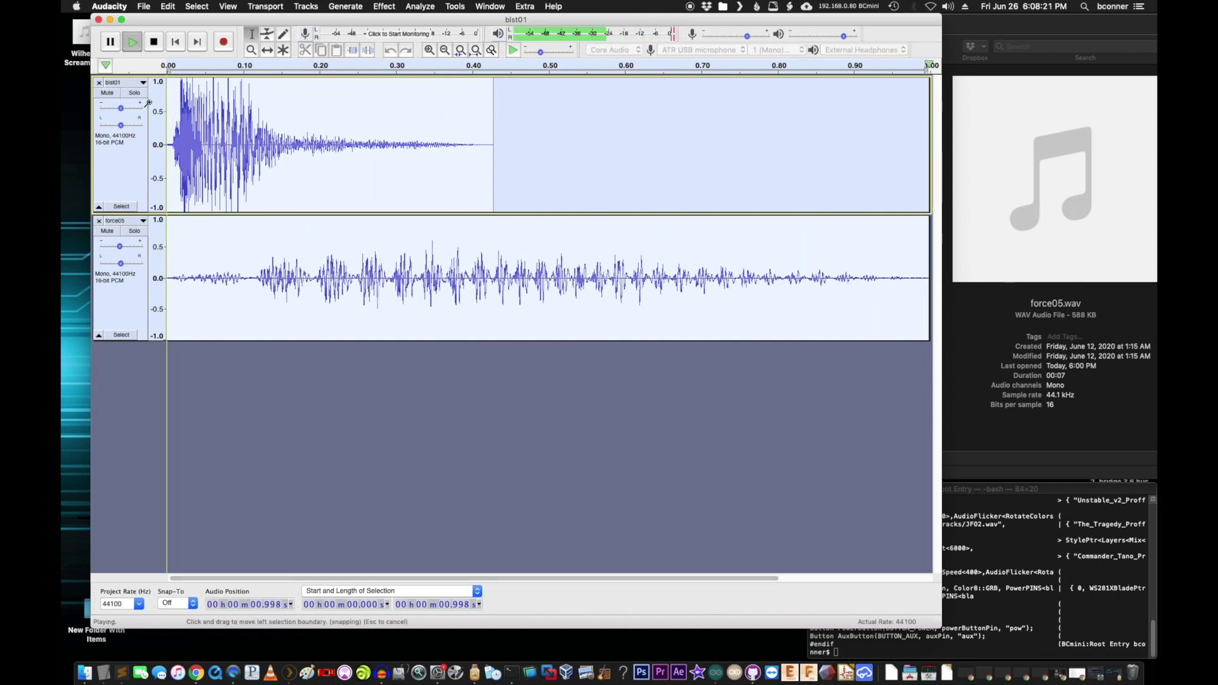
left_click_drag(120, 108, 119, 109)
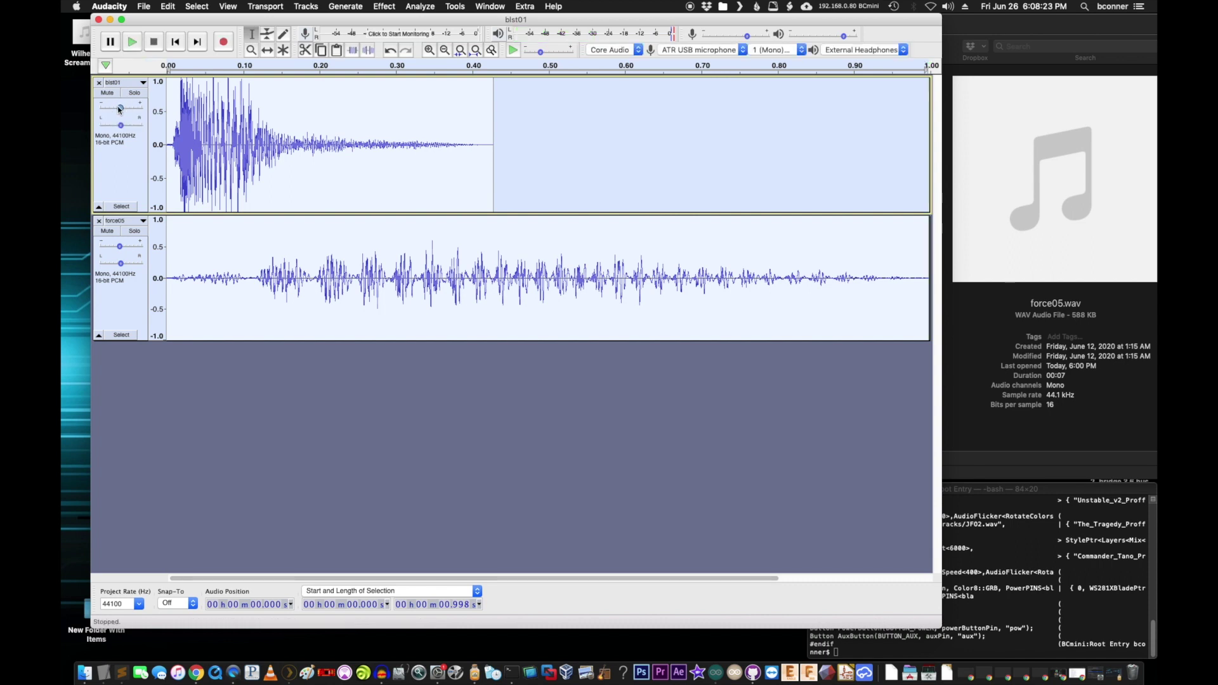
key("space")
left_click_drag(119, 109, 123, 109)
key("space")
key("space")
key("space")
Enlarge the editing window so the timeline extends past 1.20 s.
left_click_drag(403, 579, 481, 573)
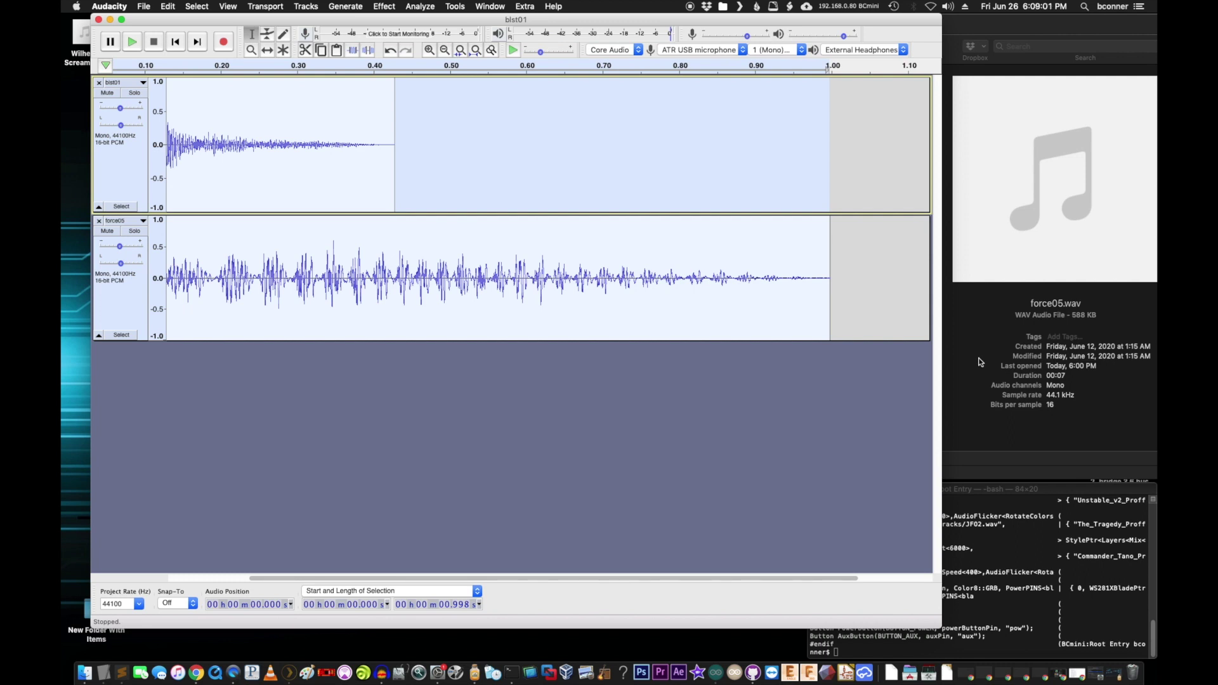
left_click_drag(700, 573, 501, 574)
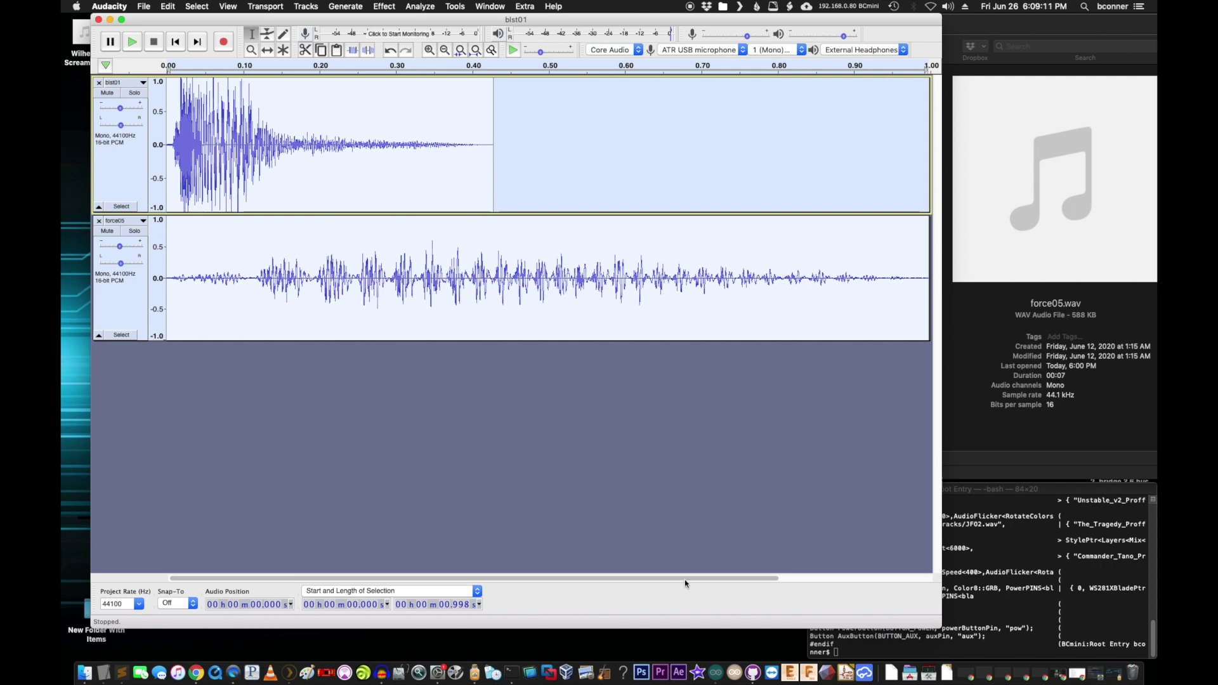
left_click_drag(940, 626, 1145, 651)
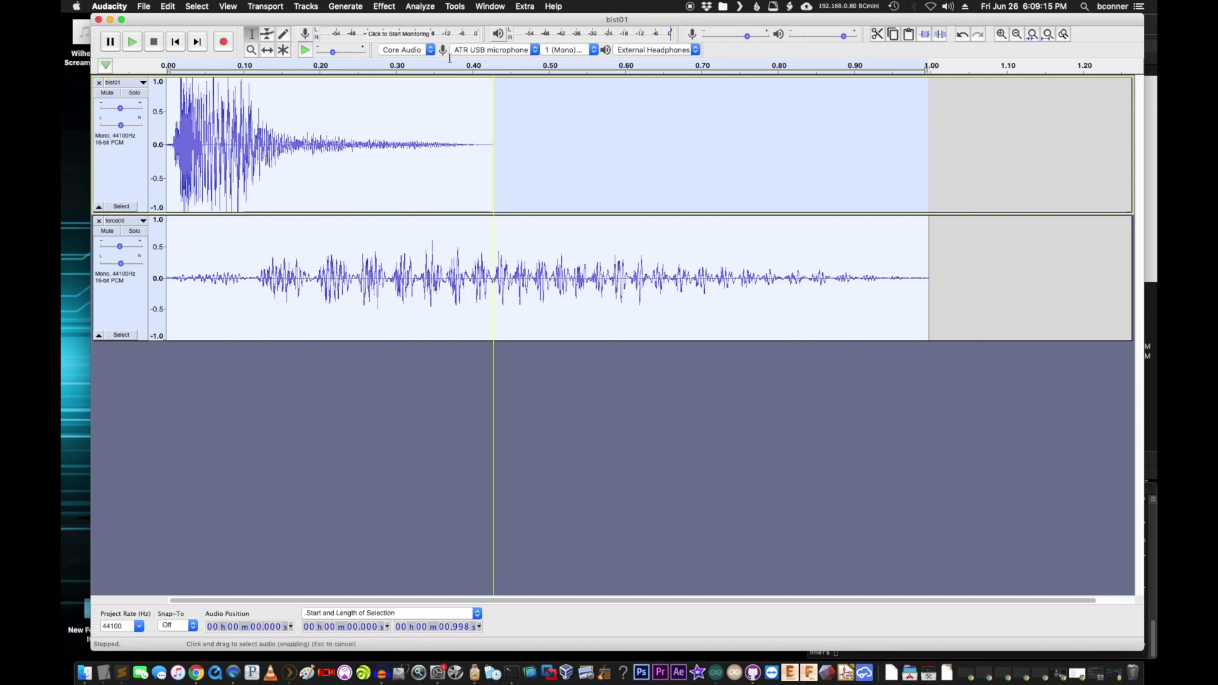
Examine the complete list of available effects, including the plug-in effects, and leave without applying any.
left_click(388, 7)
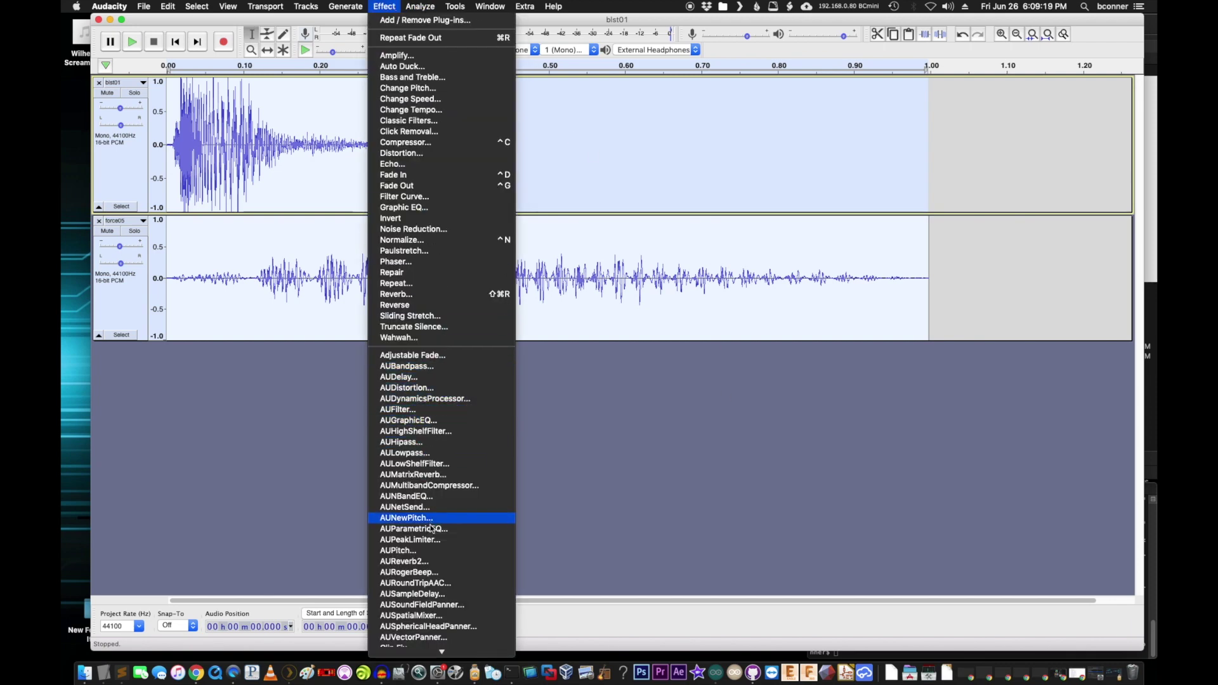
scroll(432, 571, "down", 5)
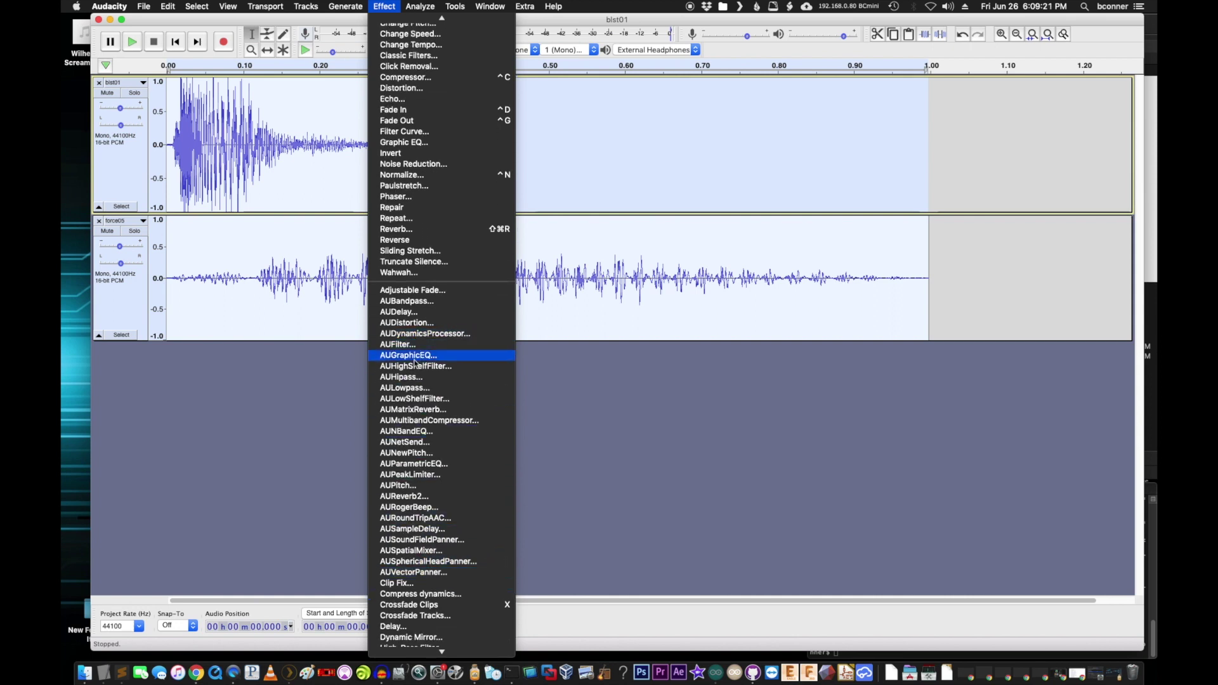
scroll(419, 560, "down", 8)
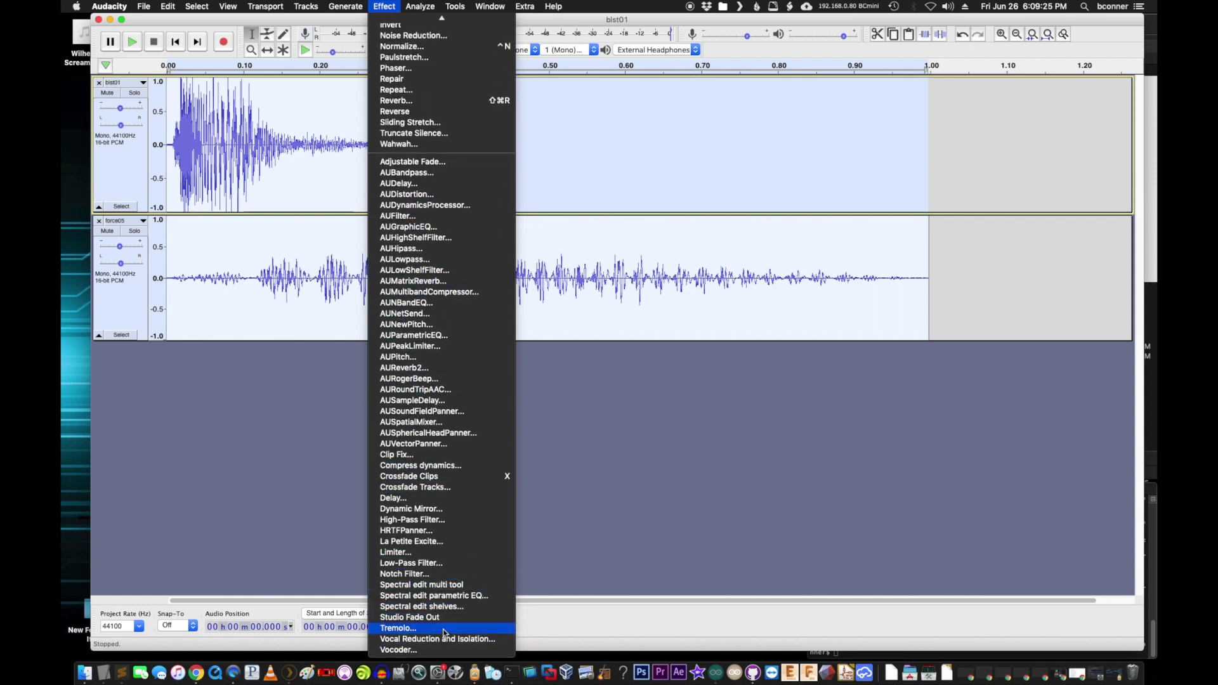
scroll(444, 629, "up", 2)
scroll(444, 629, "up", 10)
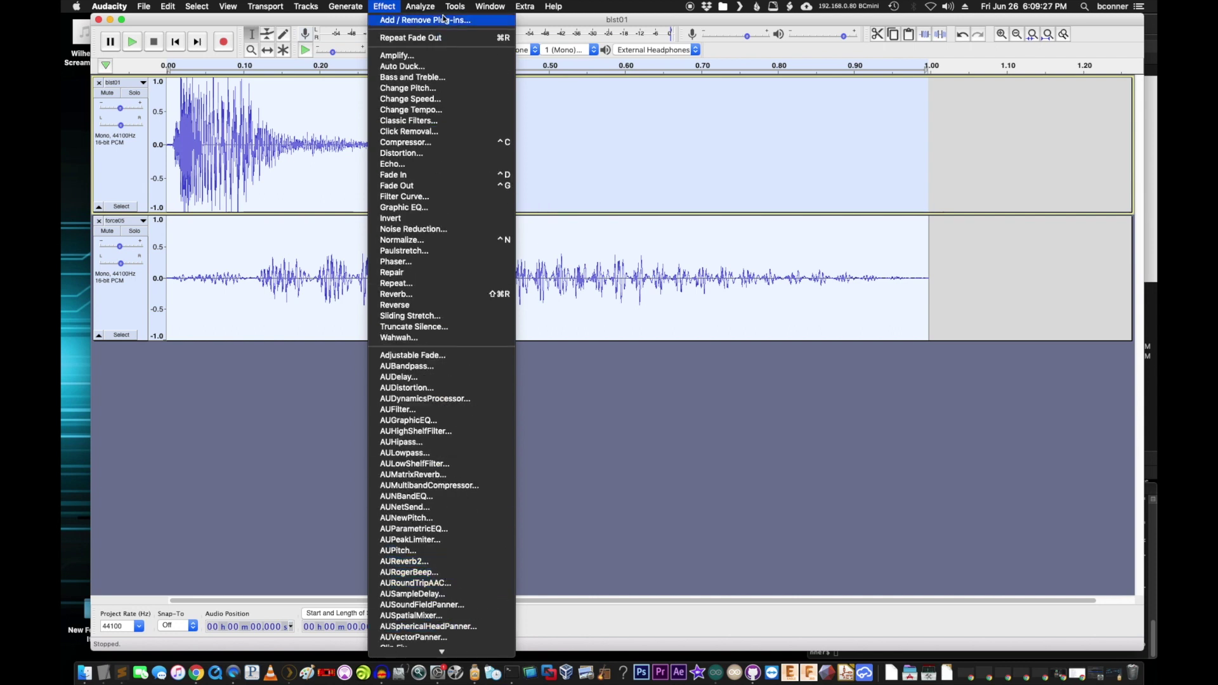
mouse_move(457, 6)
mouse_move(524, 7)
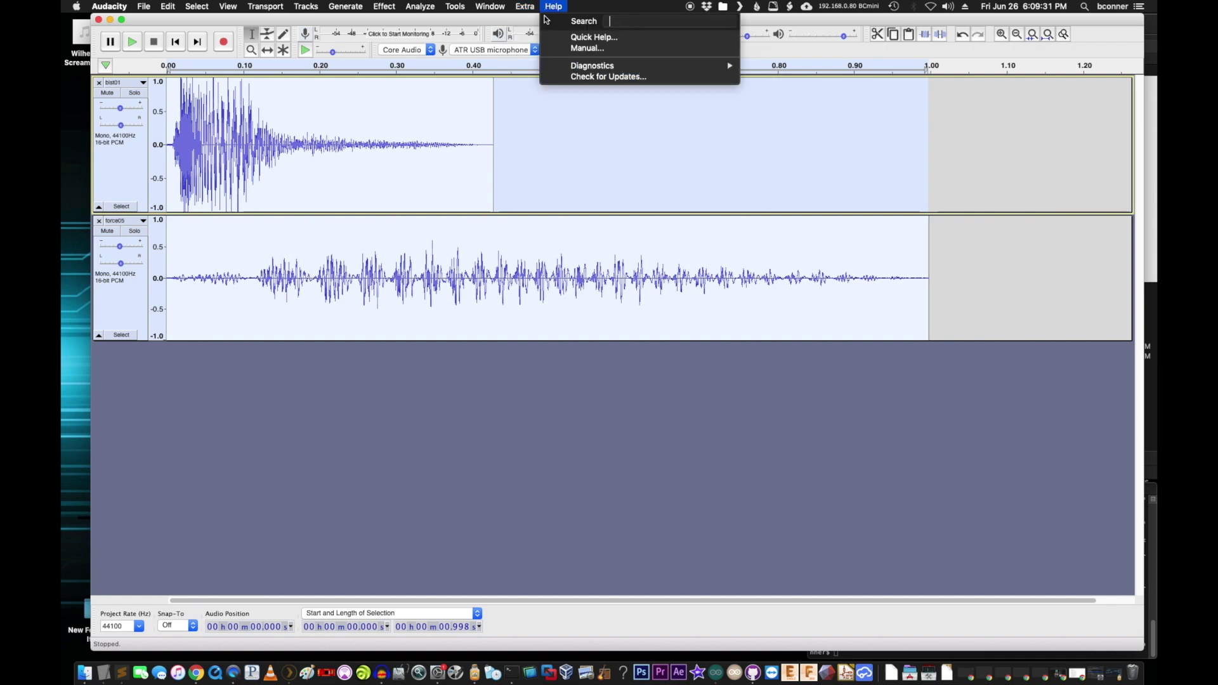
mouse_move(418, 5)
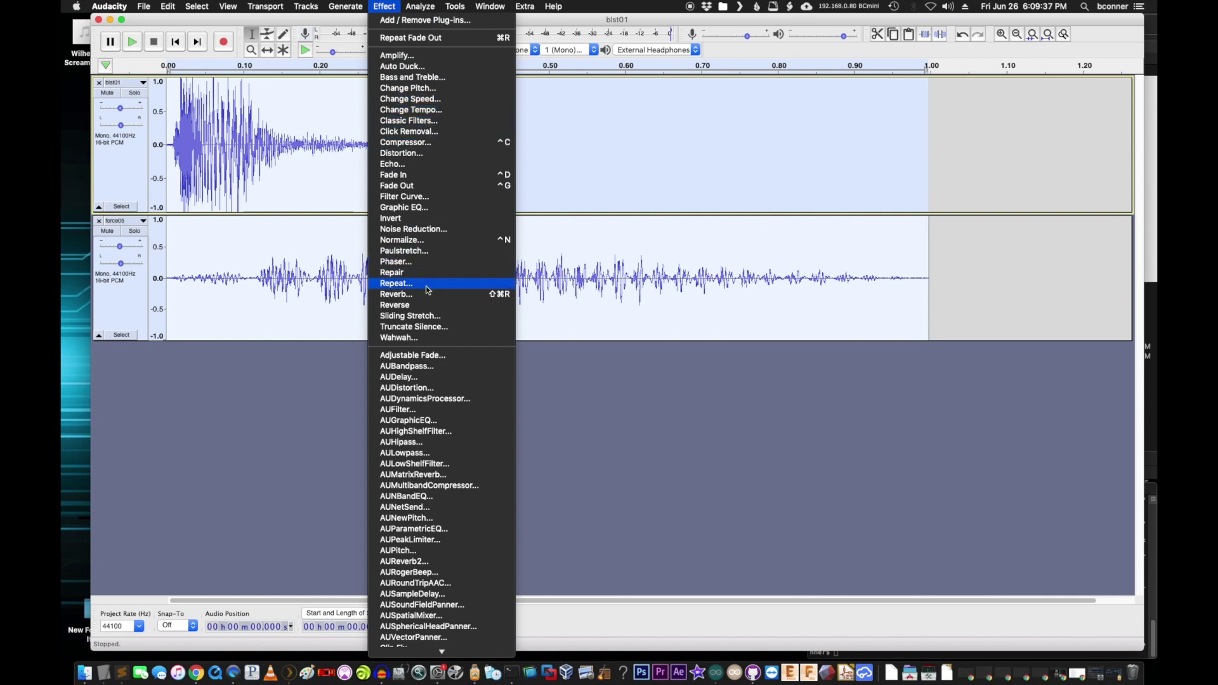
left_click(543, 150)
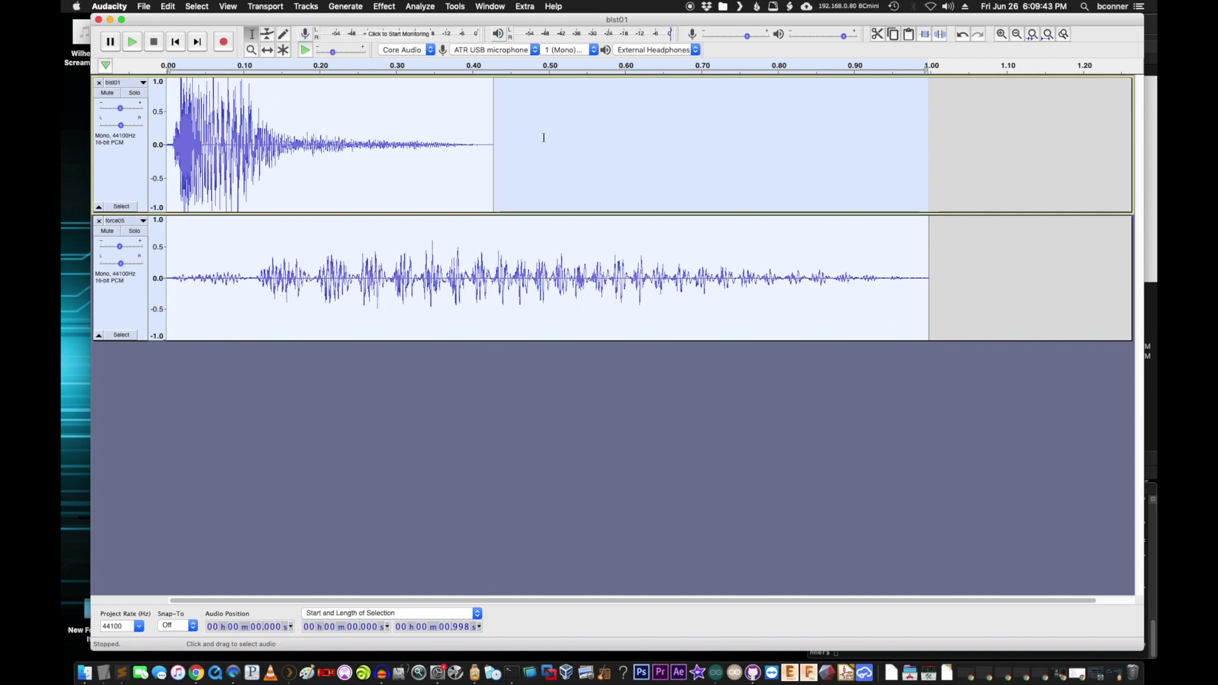
Select various stretches of blst01, including its tail from about 0.298 s, finishing with the whole clip.
left_click_drag(343, 137, 870, 150)
left_click(384, 118)
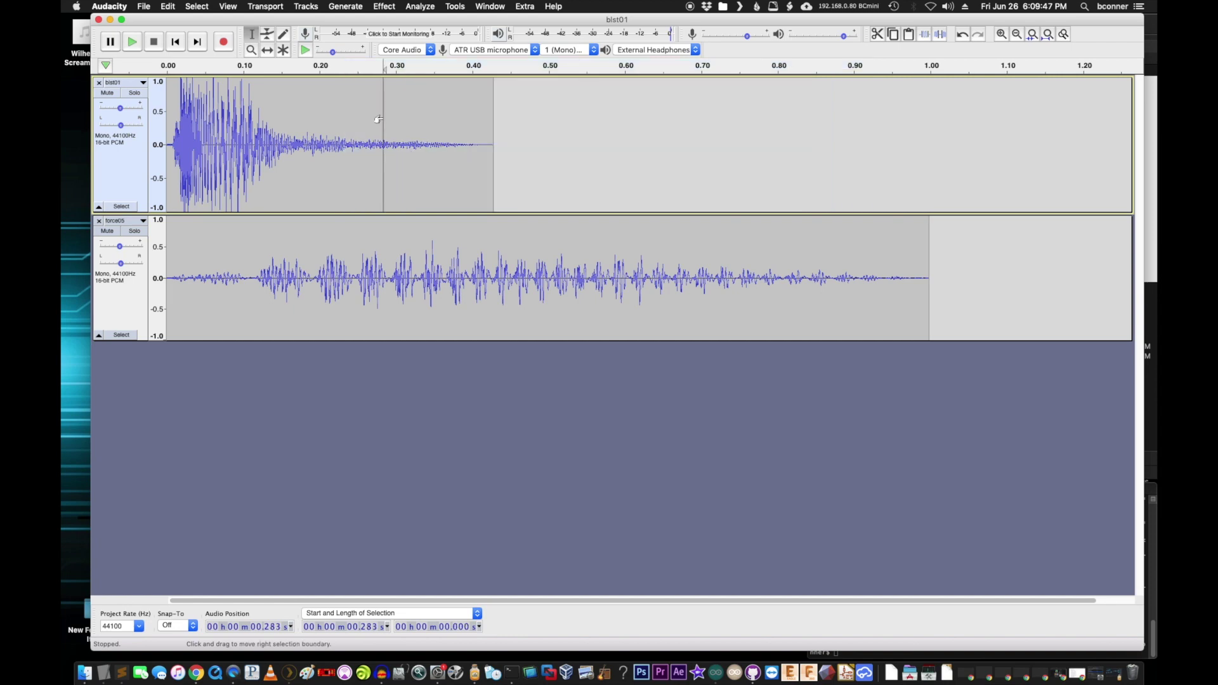
left_click_drag(531, 136, 394, 143)
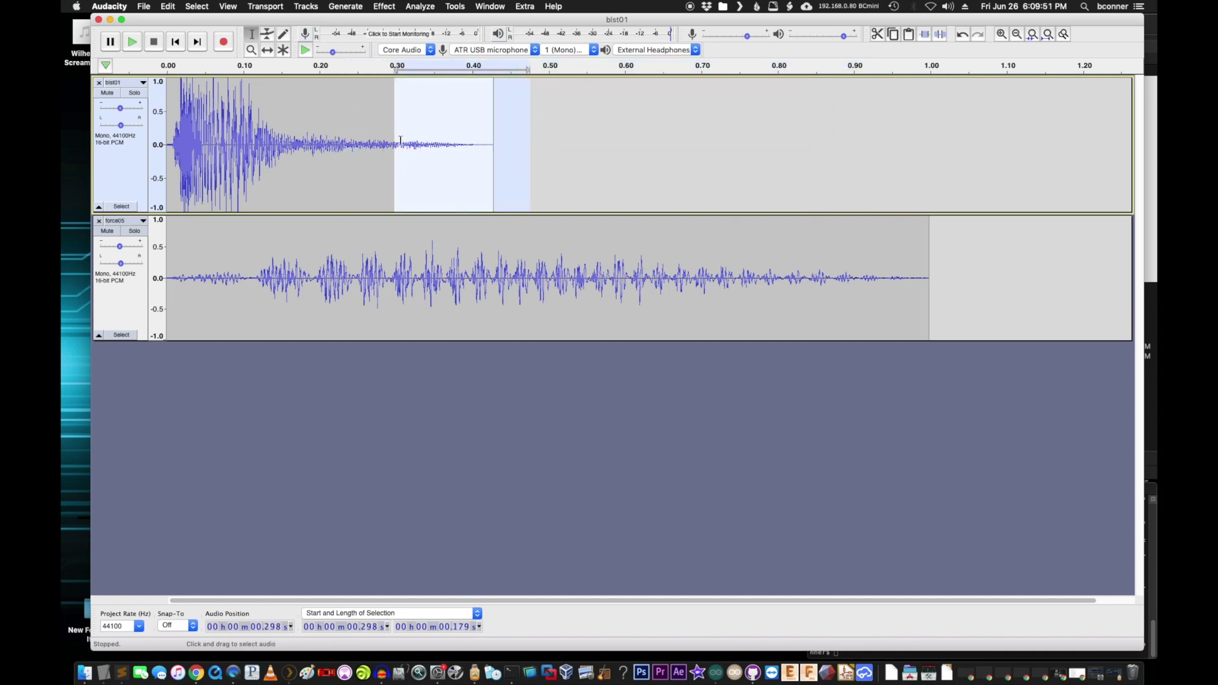
left_click_drag(492, 149, 493, 149)
double_click(313, 116)
left_click(368, 145)
left_click(338, 122)
double_click(341, 121)
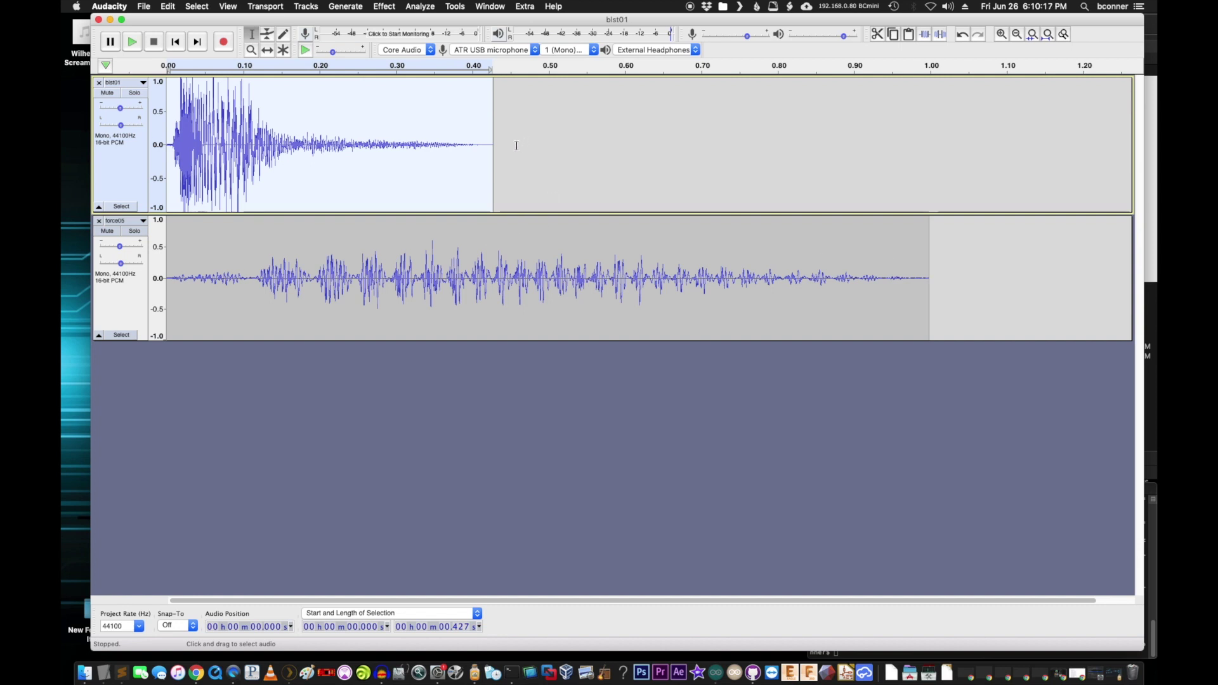
left_click_drag(610, 149, 992, 174)
left_click(559, 167)
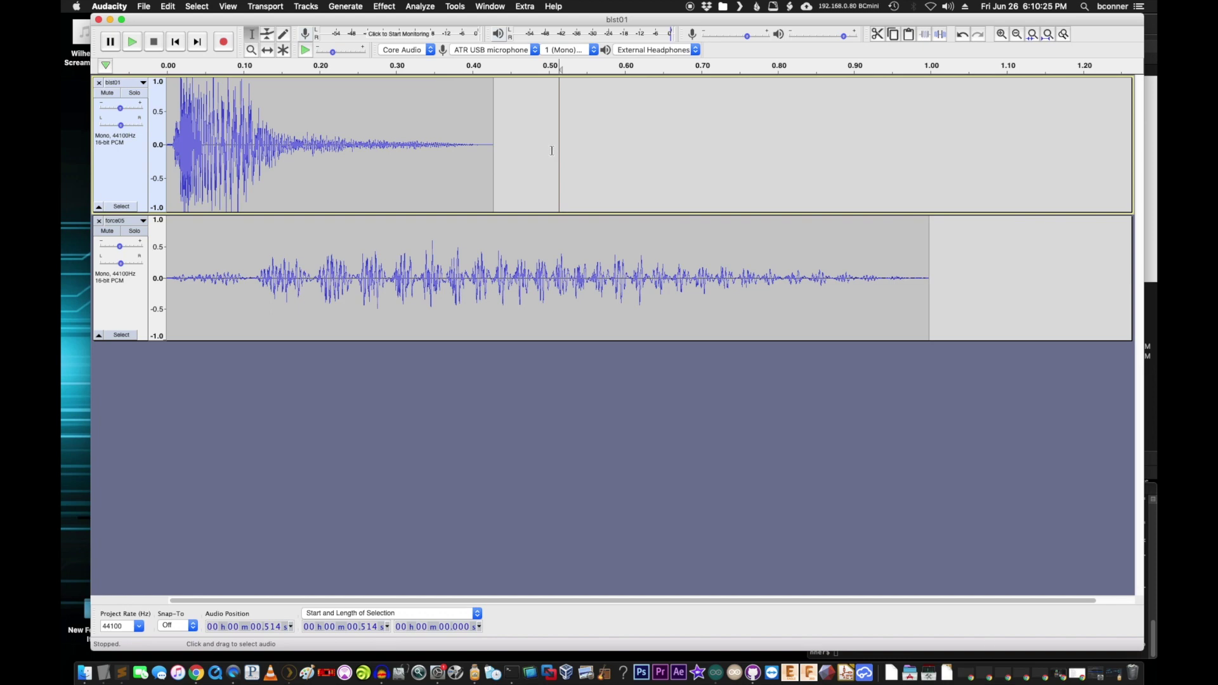
left_click(347, 6)
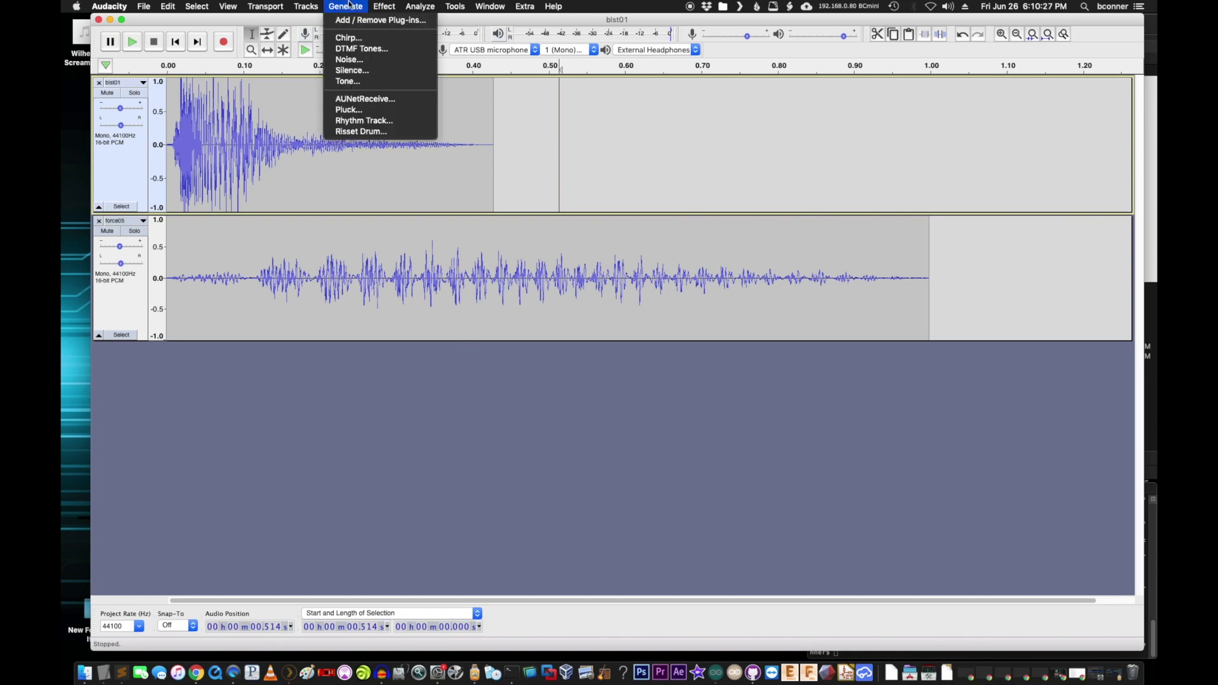
left_click(529, 150)
left_click(496, 146)
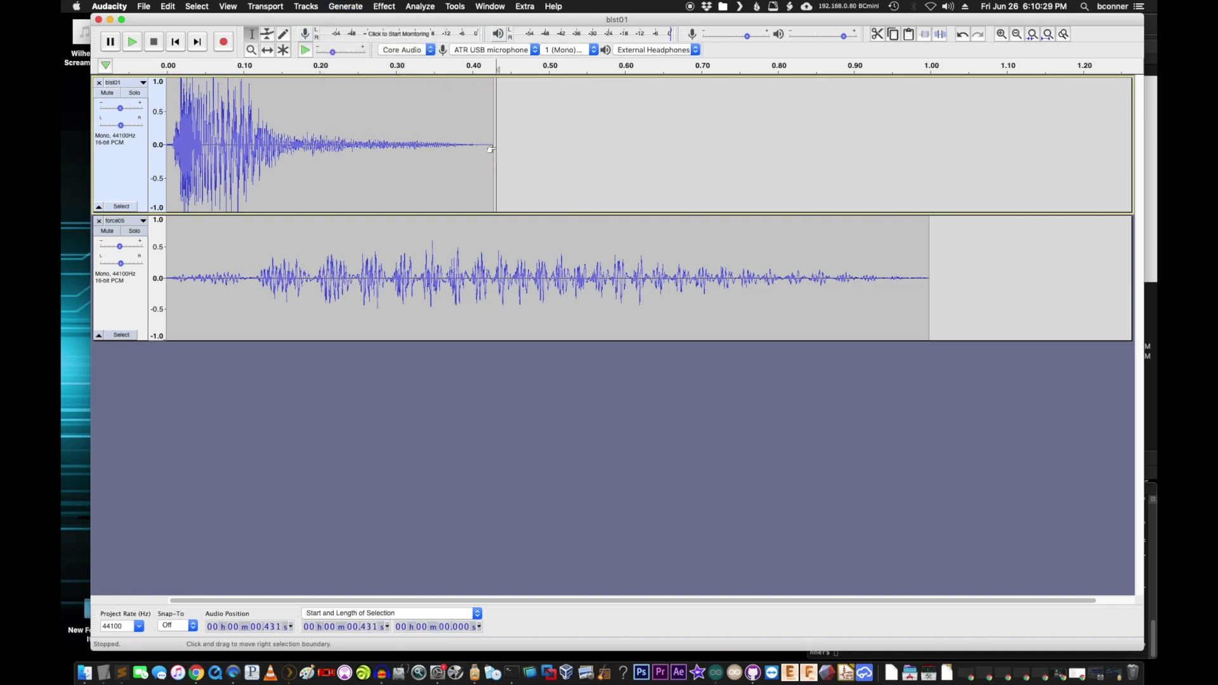
left_click(493, 148)
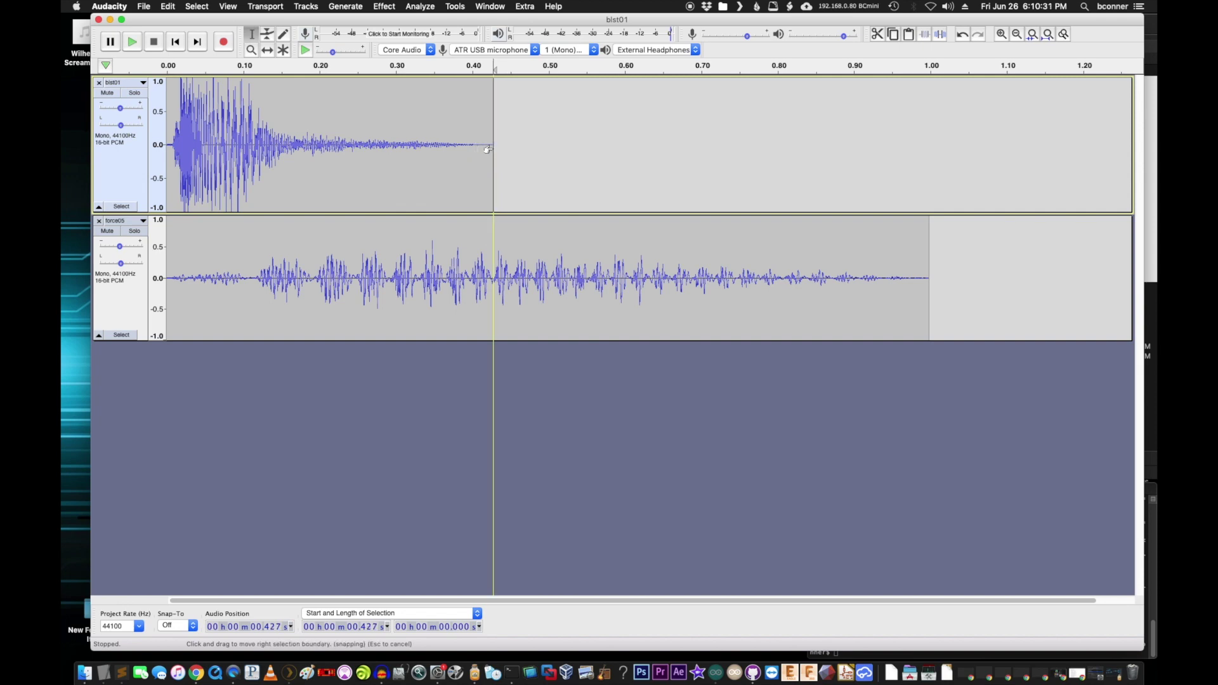
left_click(346, 6)
left_click(352, 71)
left_click(666, 366)
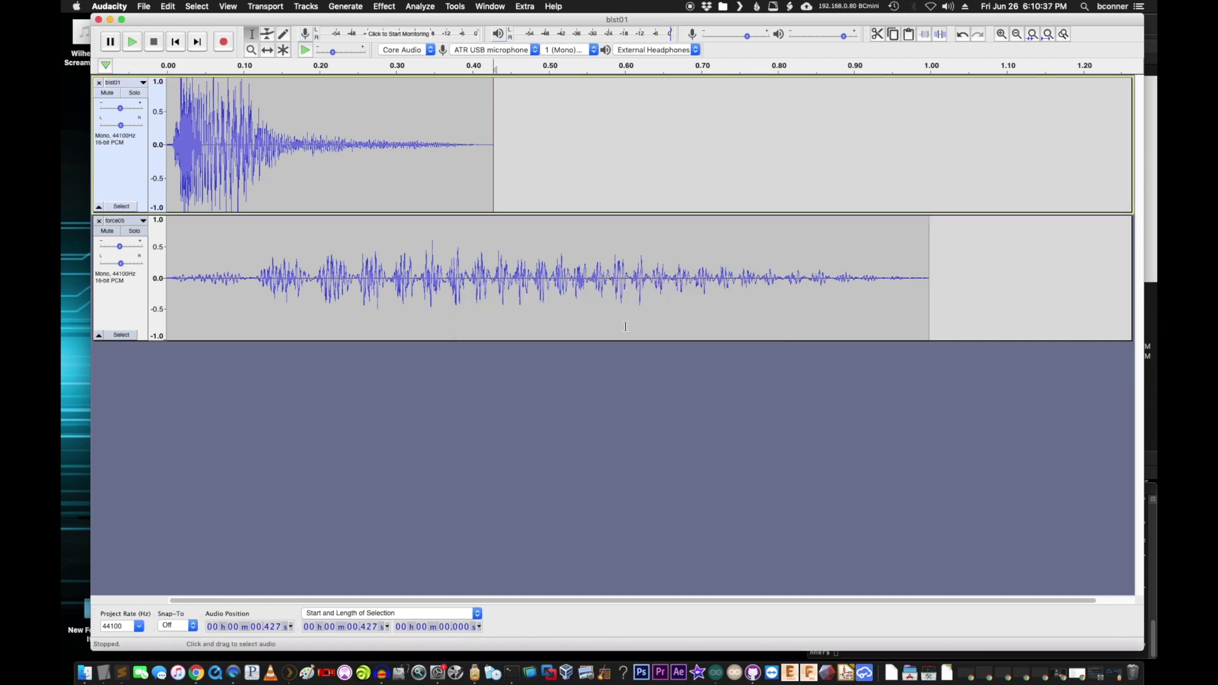
Append a copy of the whole force05 clip to the end of blst01 at about 0.427 s and silence the pasted stretch.
double_click(570, 243)
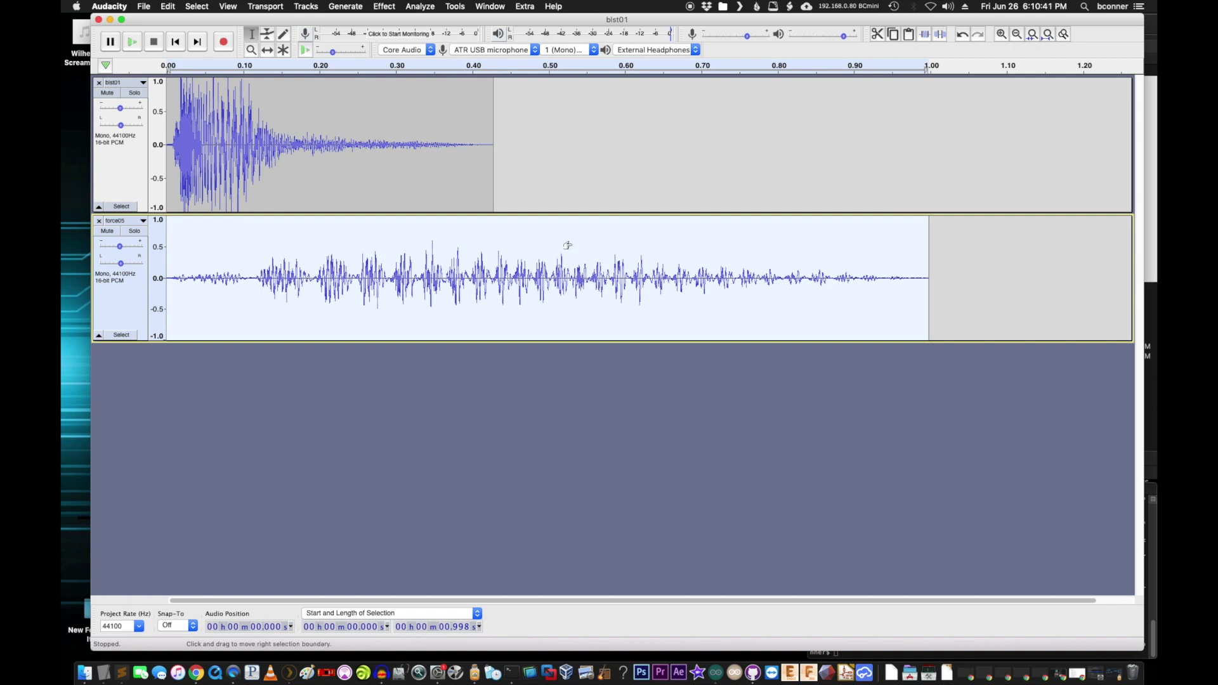
left_click(565, 125)
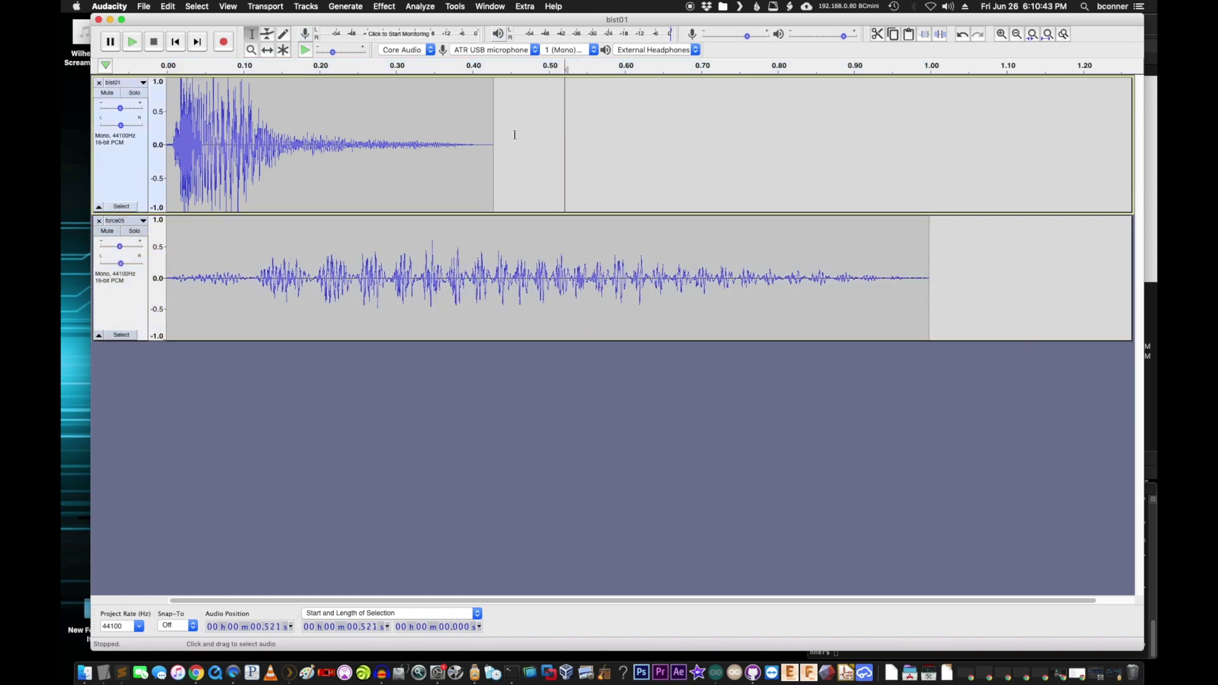
left_click(496, 137)
key("super+v")
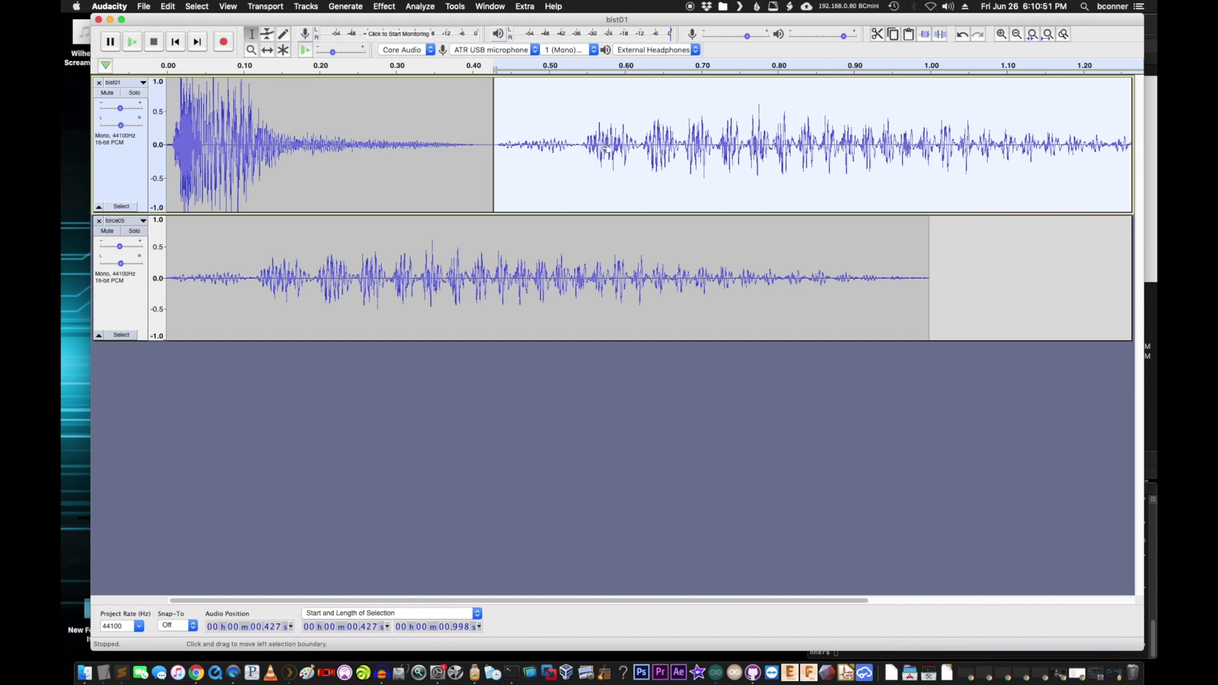
key("super+l")
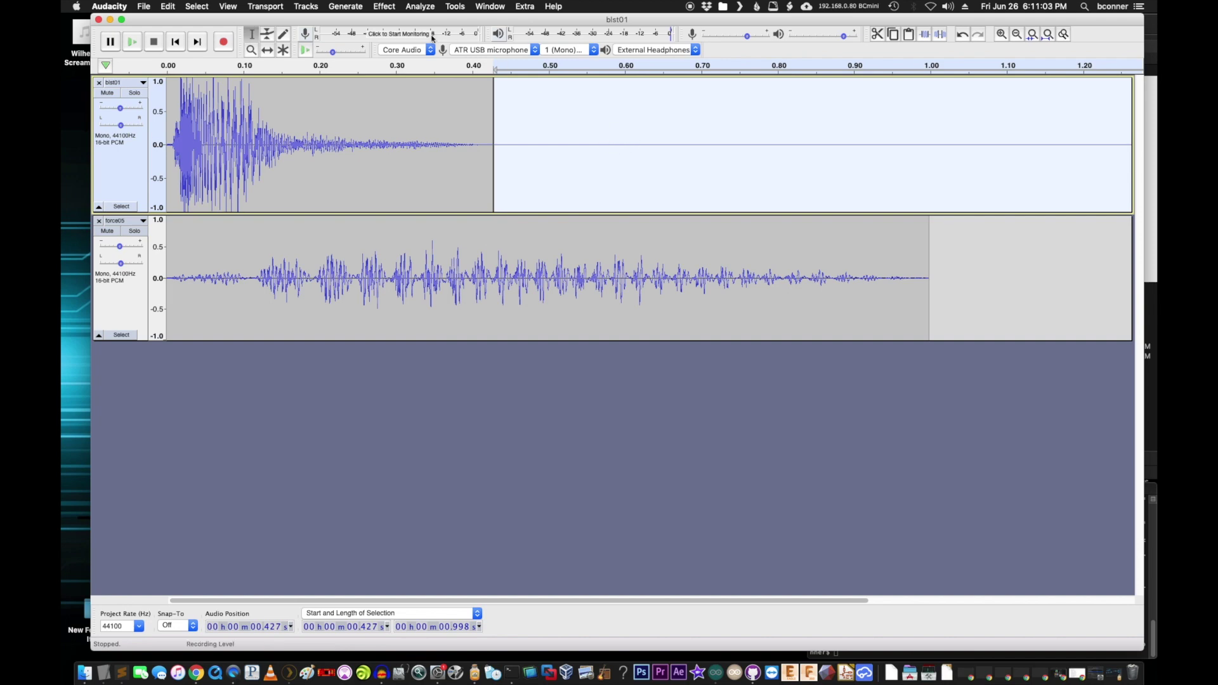
left_click(734, 141)
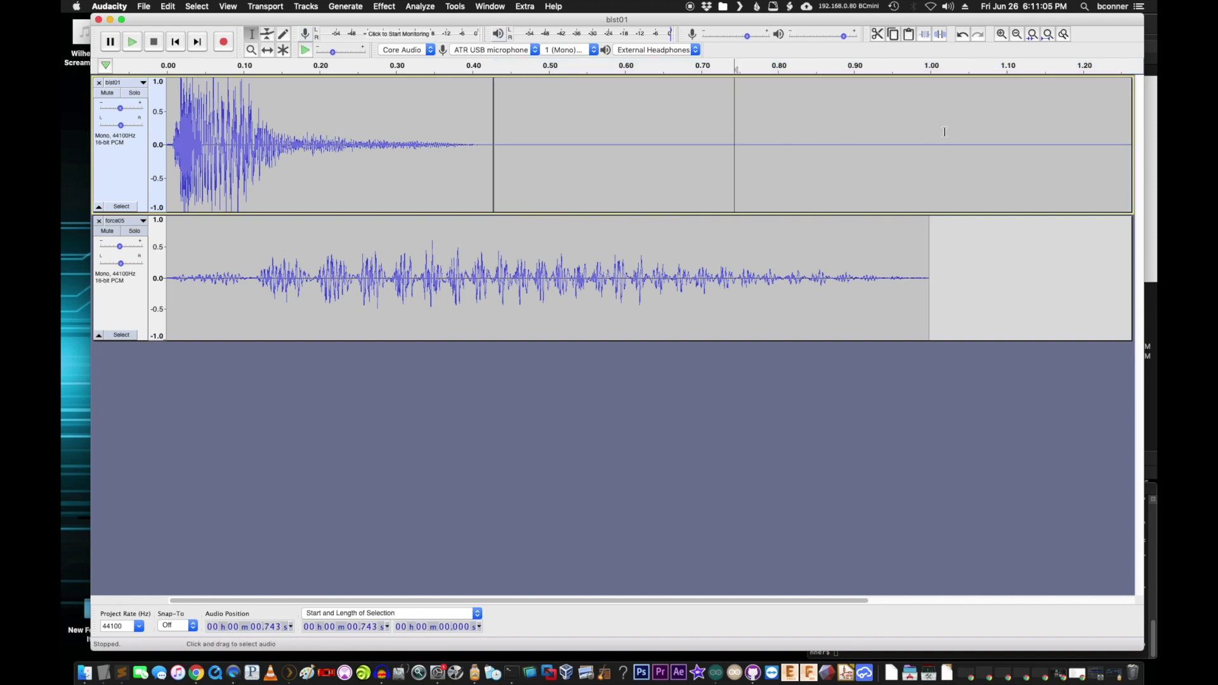
Select blst01 backwards from force05's end to about 0.061 s, and replace that with a 0.040 s selection starting at about 0.007 s.
left_click_drag(930, 140, 214, 142)
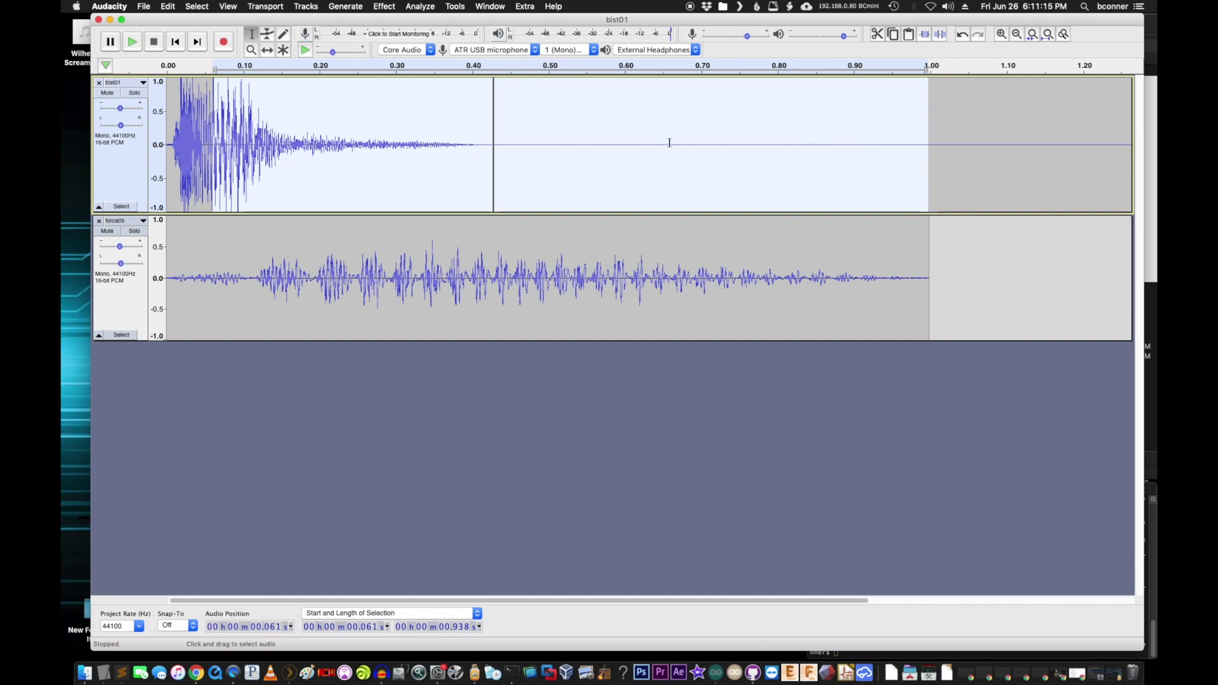
left_click(244, 115)
left_click_drag(173, 108, 202, 111)
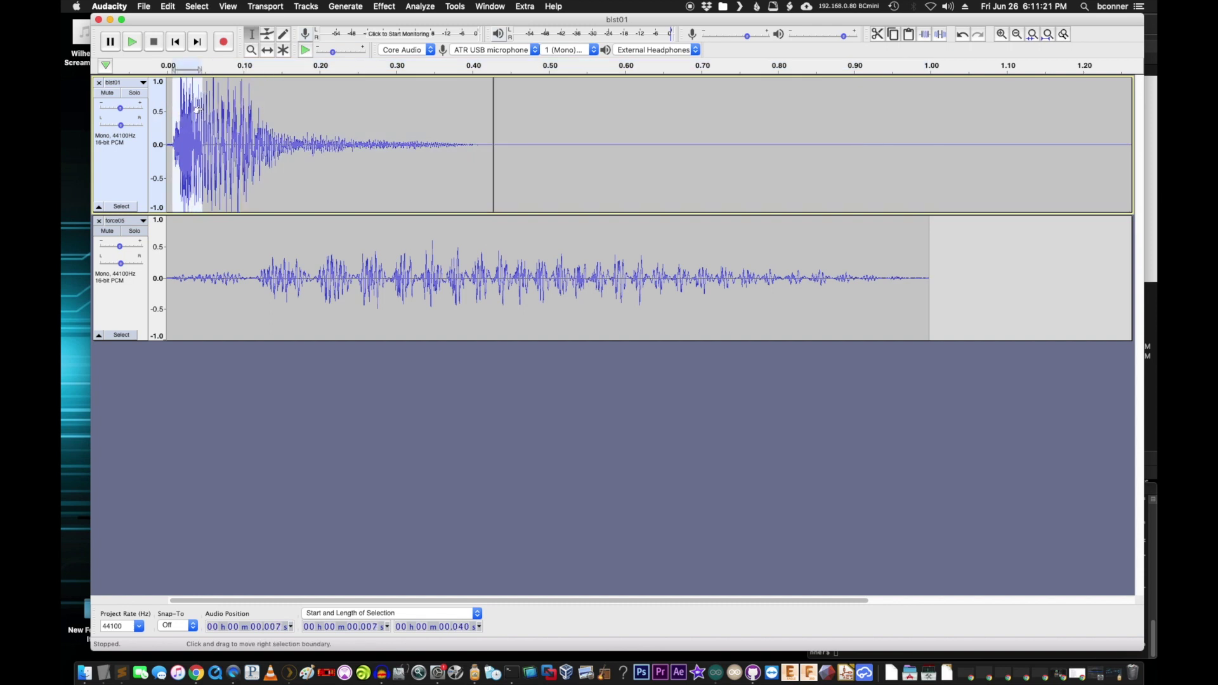
Play several short stretches of blst01: 0.007 s onward for 0.072 s, 0.121 s for 0.064 s, and 0.042 s for 0.079 s.
key("space")
left_click(226, 104, "shift")
key("space")
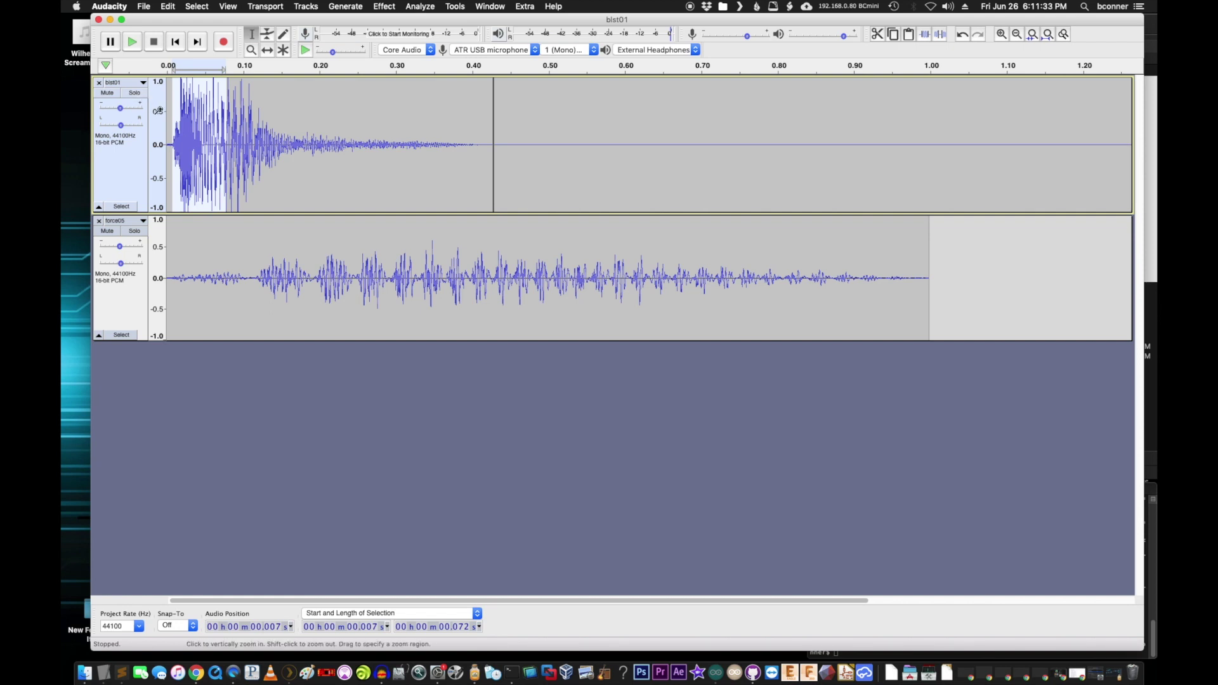
left_click(241, 128)
left_click_drag(222, 129, 308, 141)
key("space")
key("space")
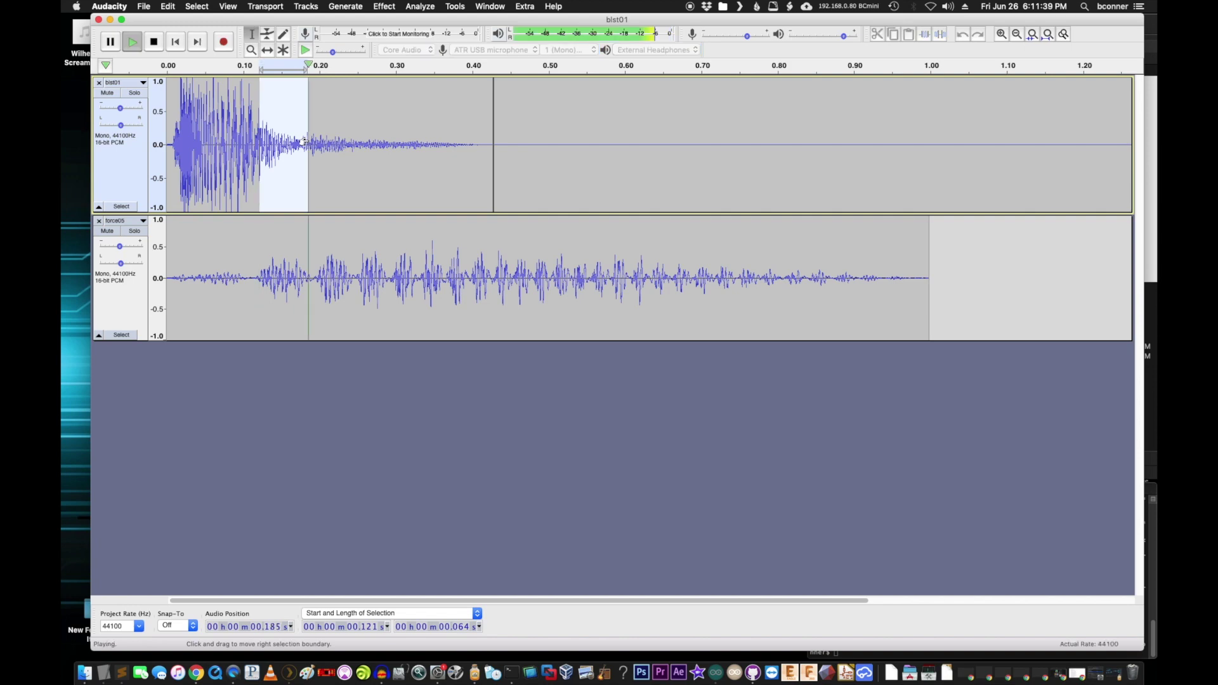
left_click_drag(223, 132, 259, 137)
key("space")
key("space")
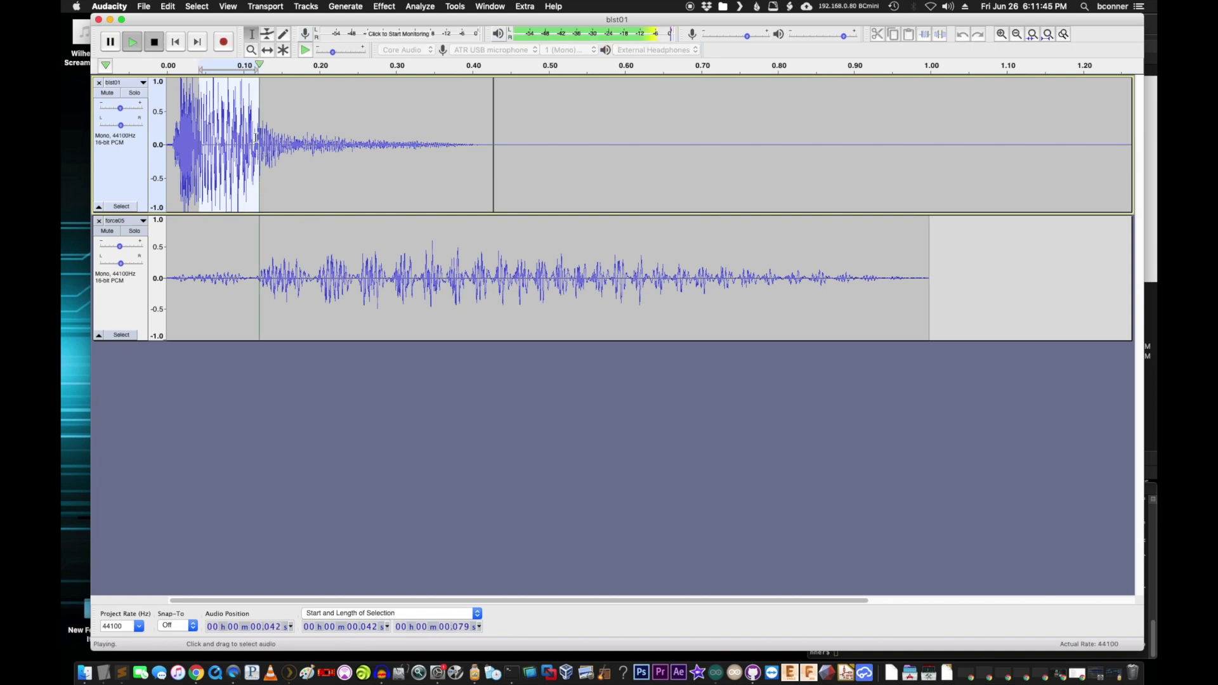
key("space")
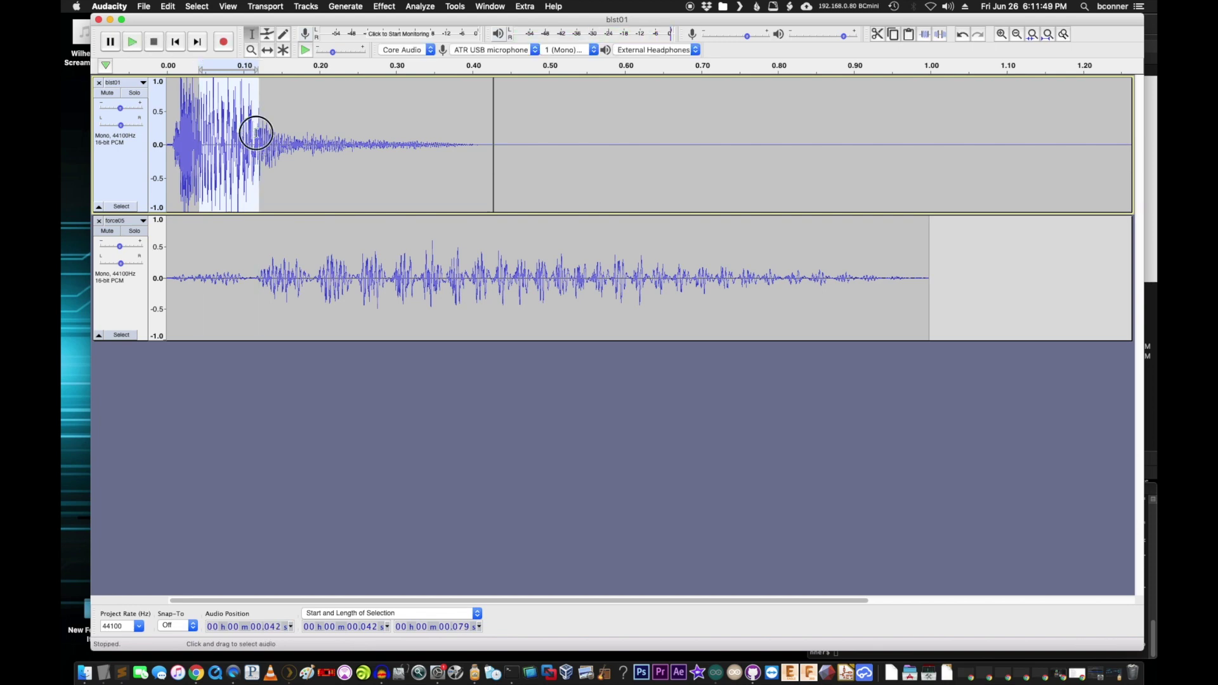
left_click(256, 135)
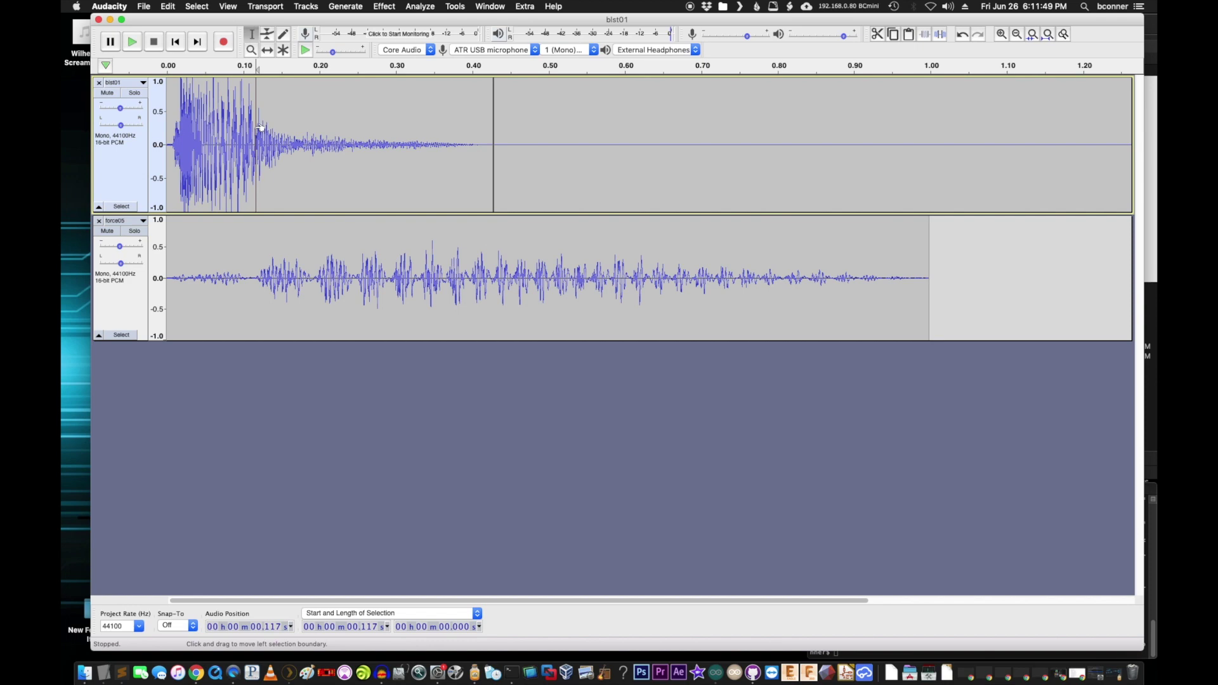
Select blst01 from its start for 0.998 s, open the Reverb effect and preview its current settings.
double_click(380, 160)
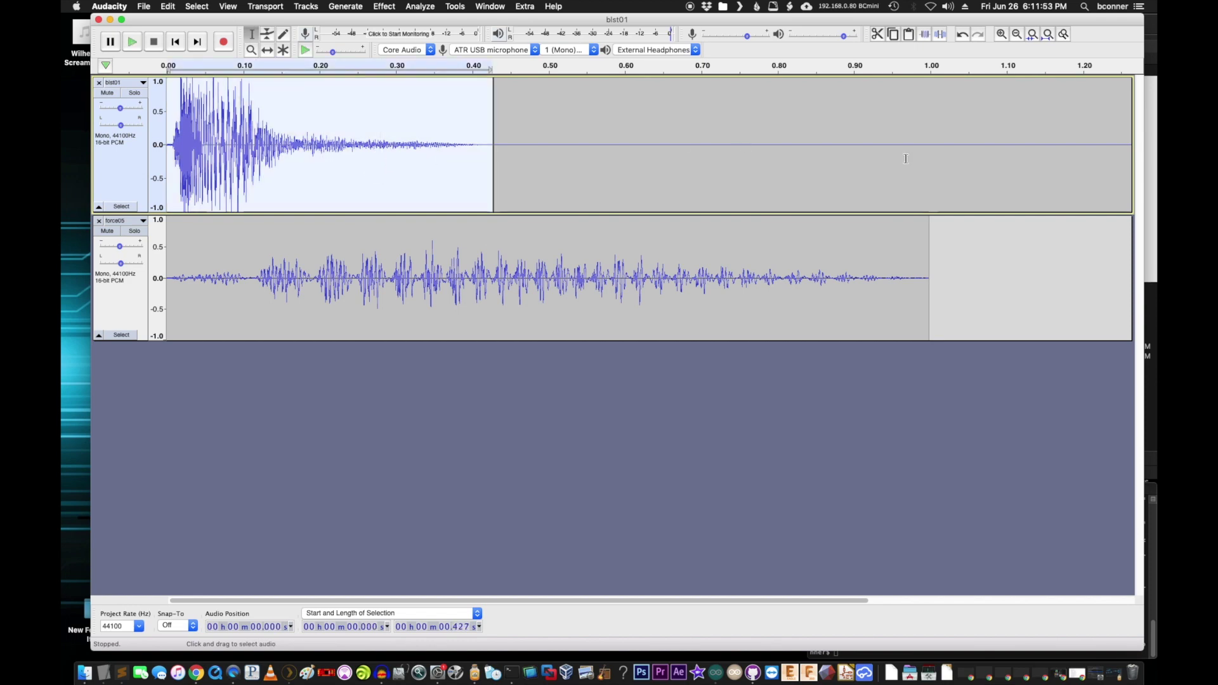
left_click_drag(927, 158, 163, 142)
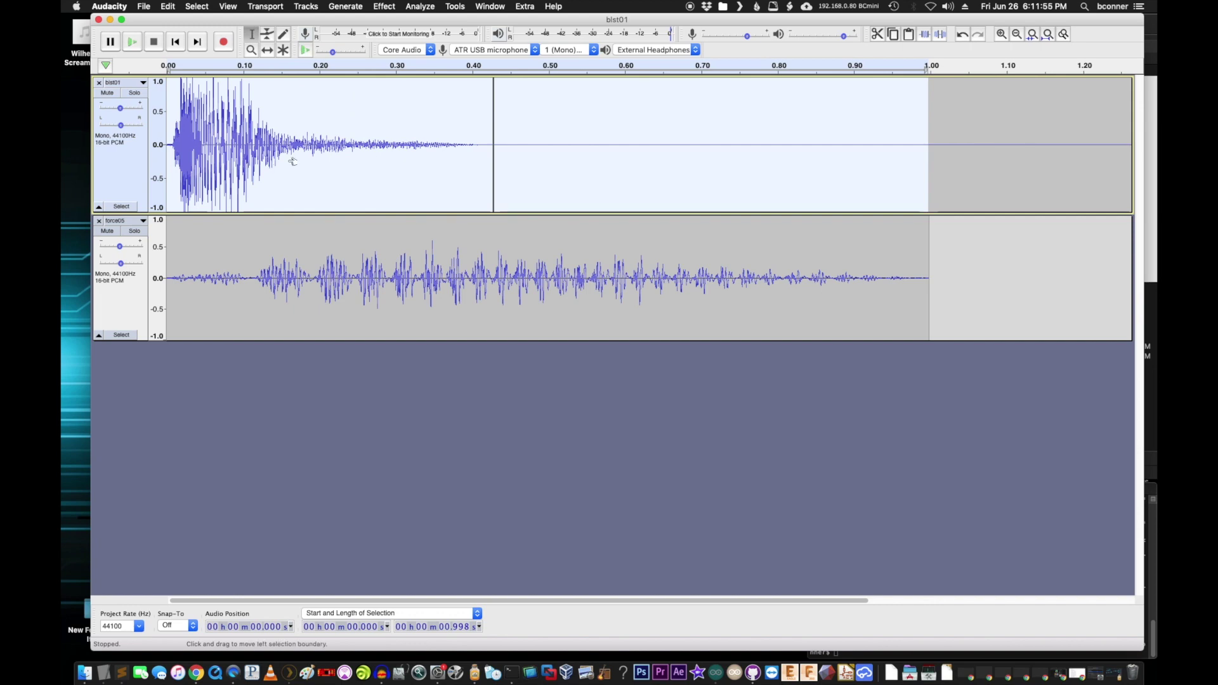
left_click(384, 6)
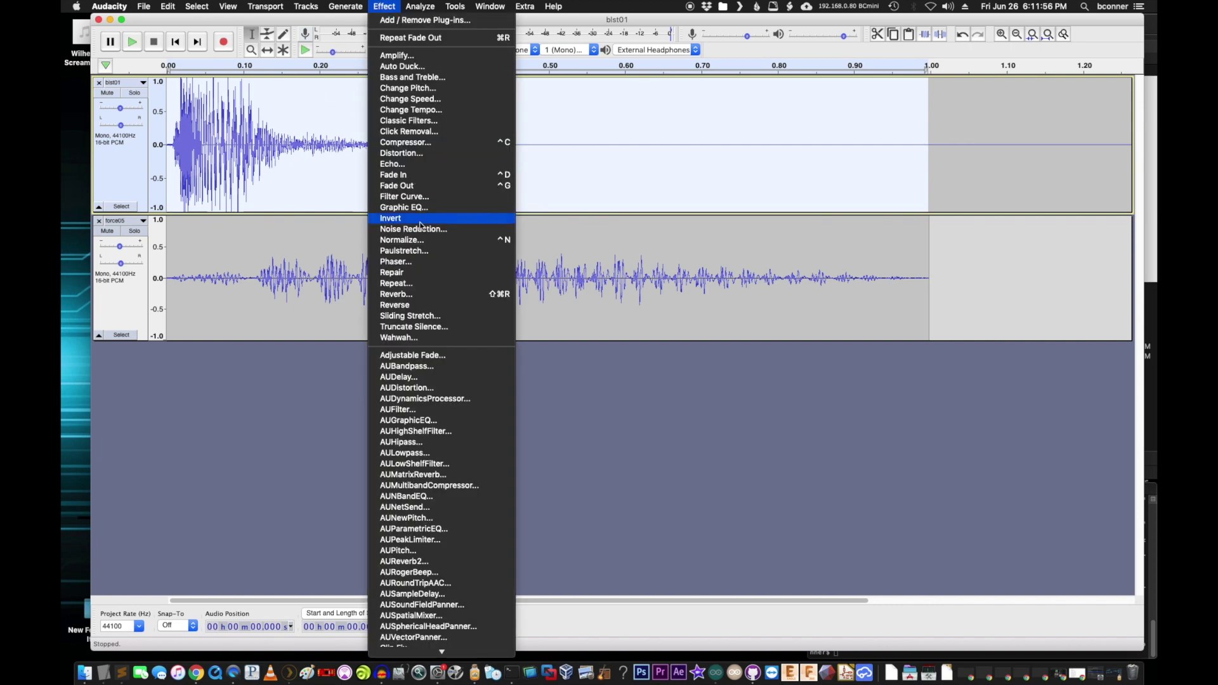
left_click(429, 296)
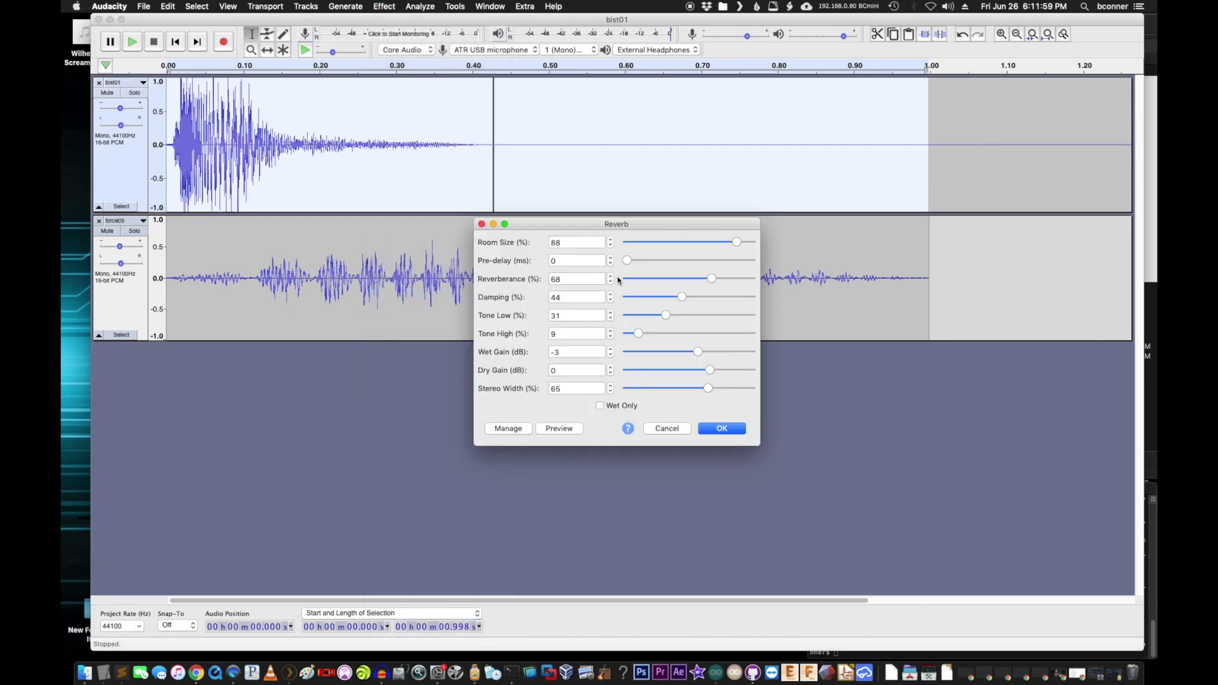
left_click(565, 431)
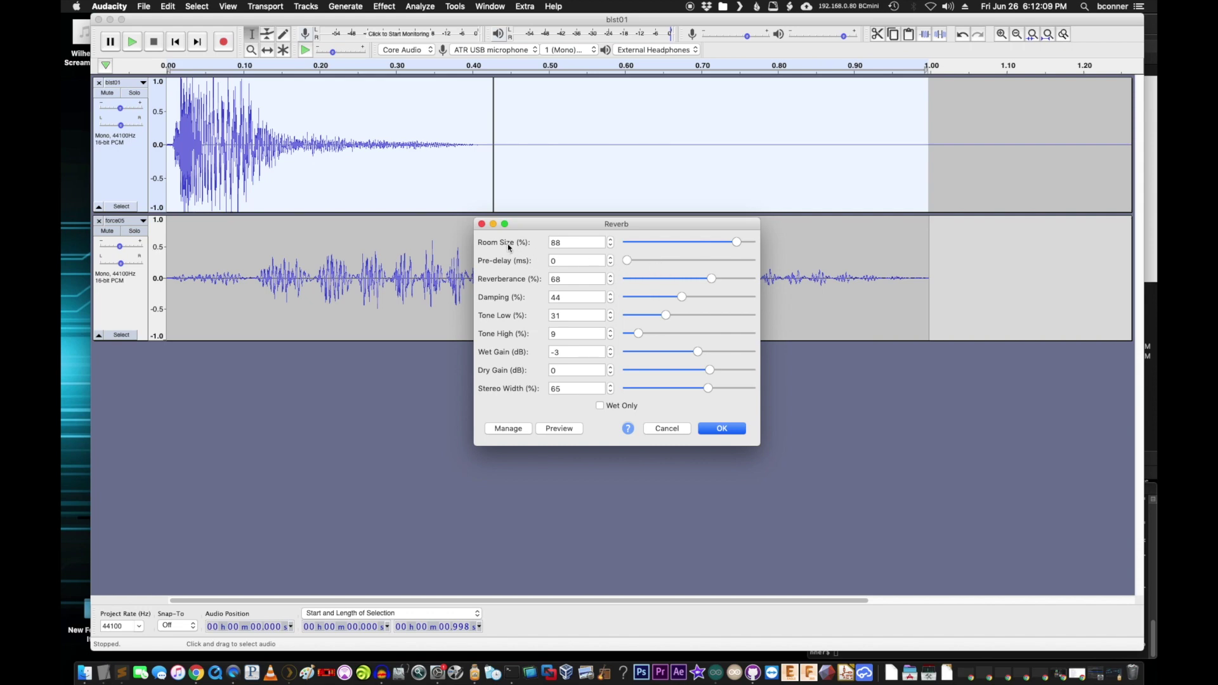
Preview the reverb with its room size at 27% and at 14%.
left_click_drag(736, 242, 661, 243)
left_click(574, 430)
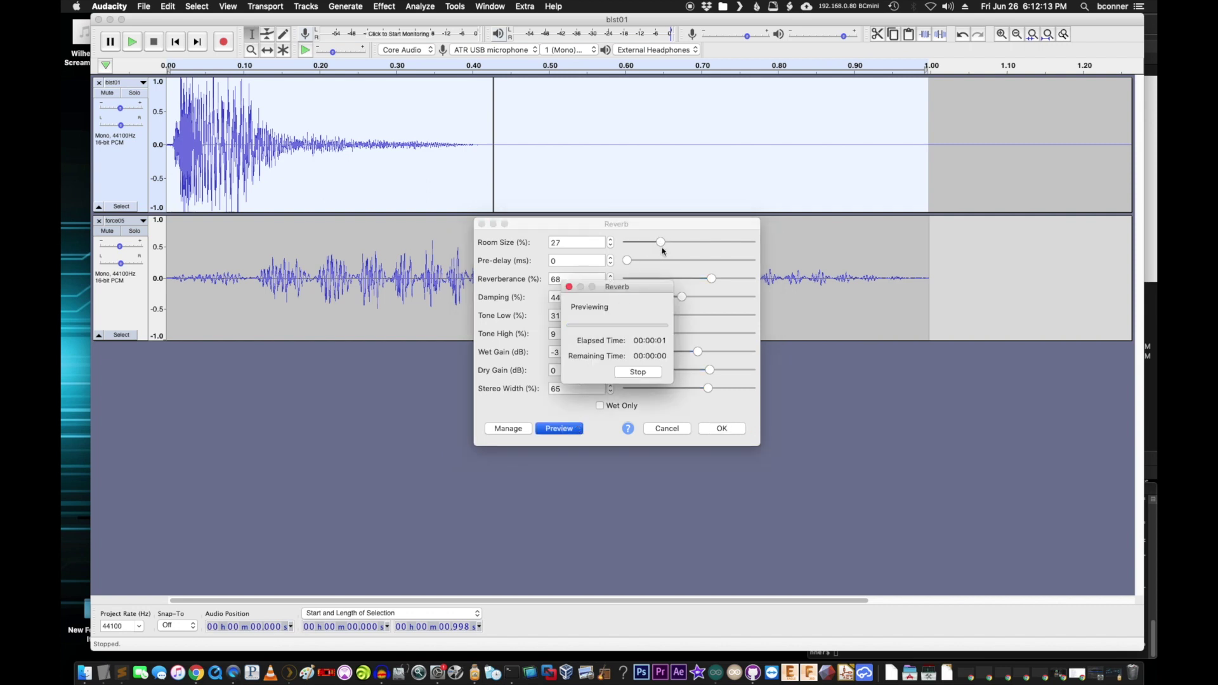
mouse_move(662, 245)
left_mouse_down()
mouse_move(712, 242)
mouse_move(643, 242)
left_mouse_up()
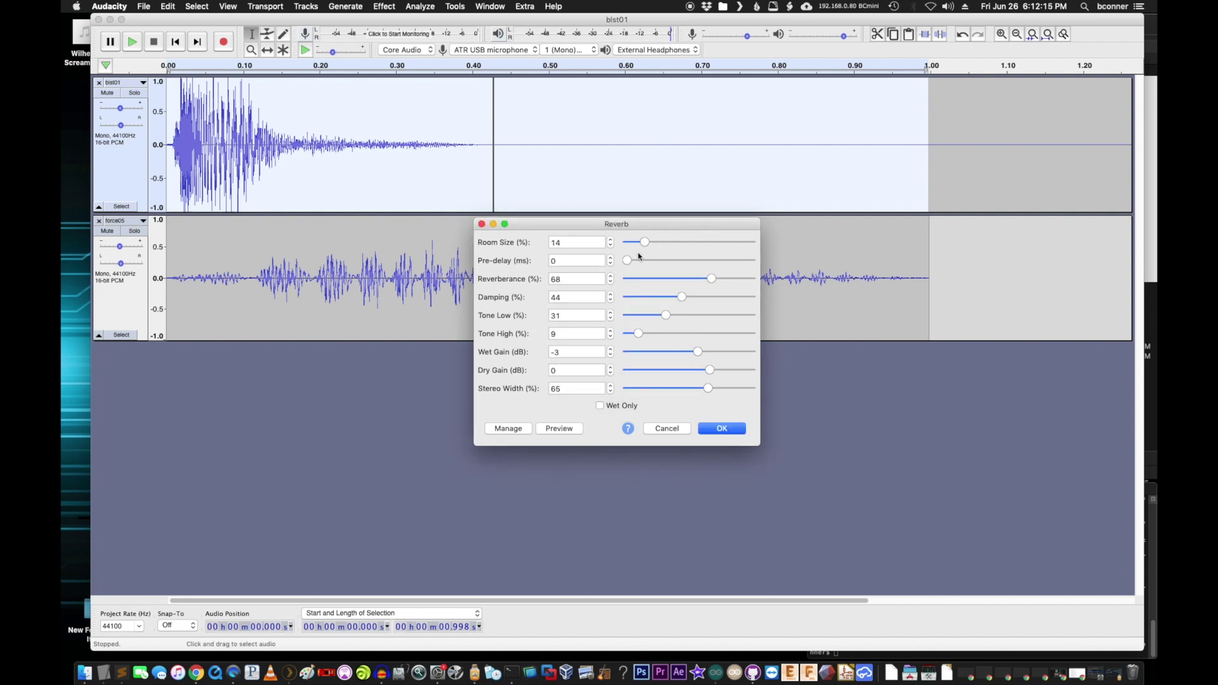
left_click(572, 432)
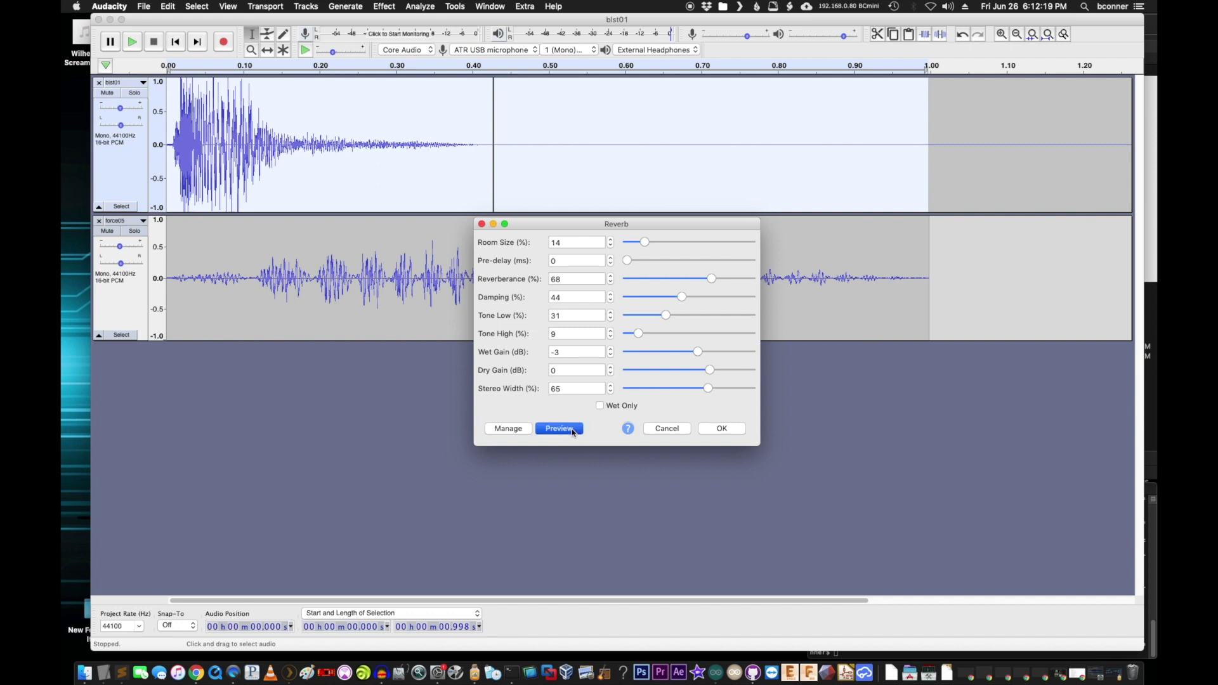
Set the reverb's room size to 87%, preview it normally and with Wet Only, and apply the effect.
left_click_drag(646, 243, 735, 242)
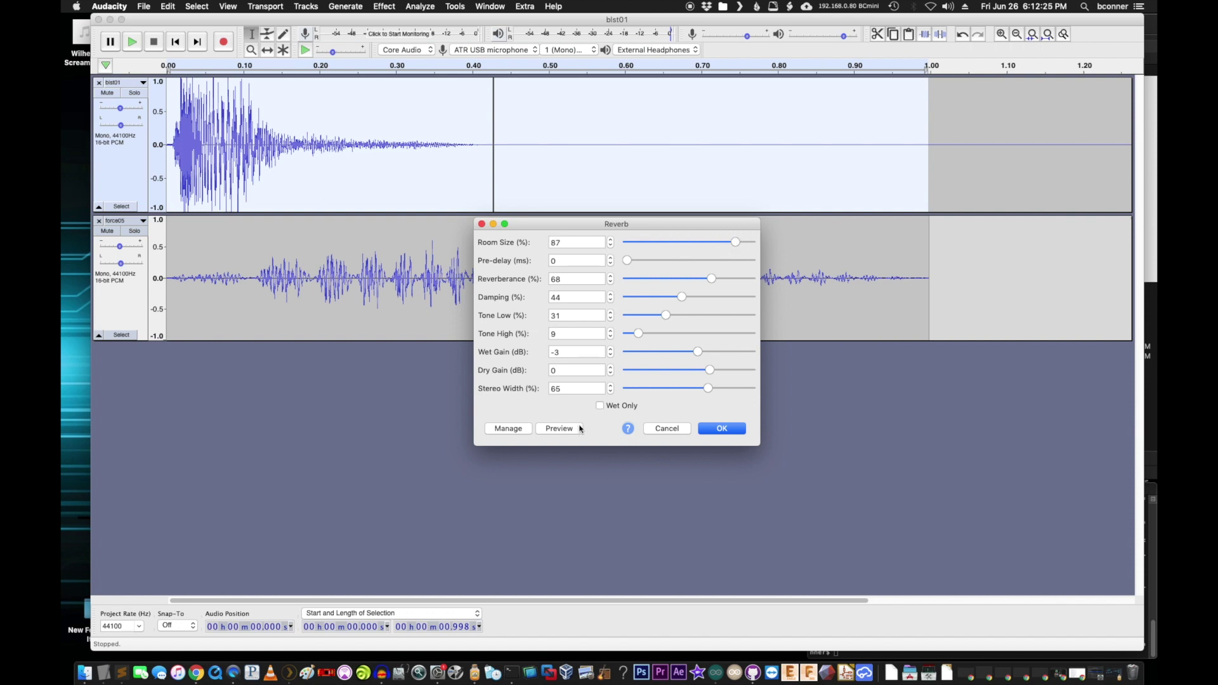
left_click(555, 431)
left_click(599, 407)
left_click(559, 429)
left_click(722, 430)
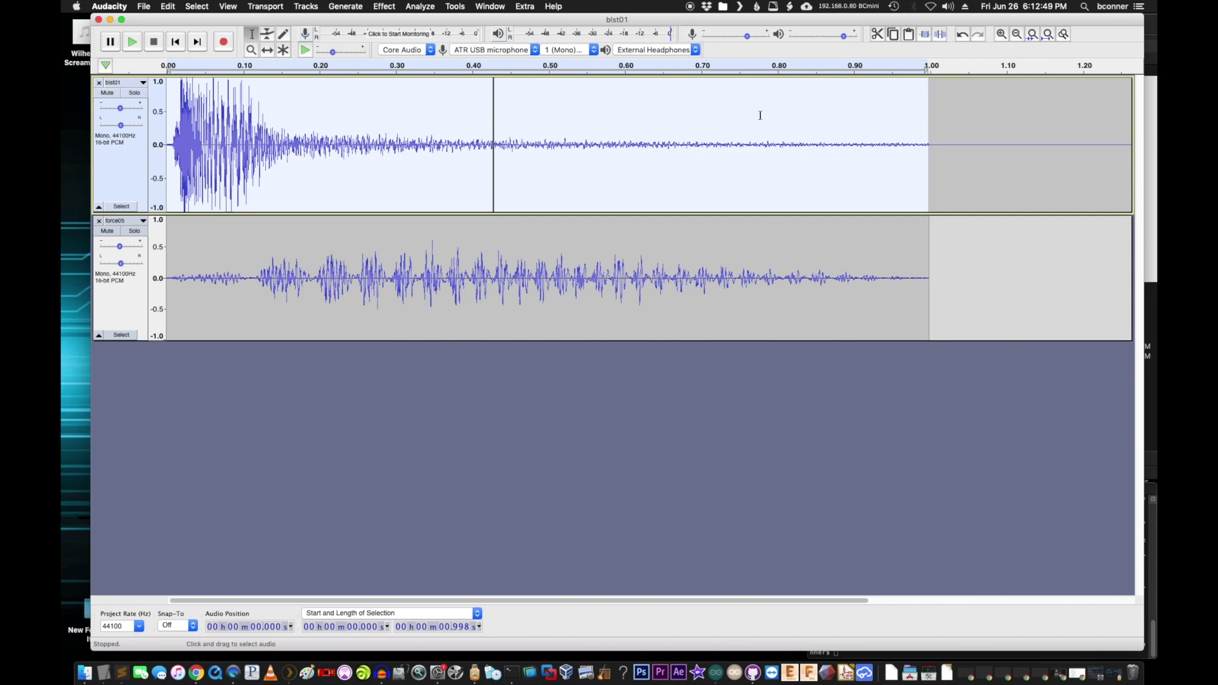
Mute force05 and listen to the reverberated blst01 selection on its own.
key("space")
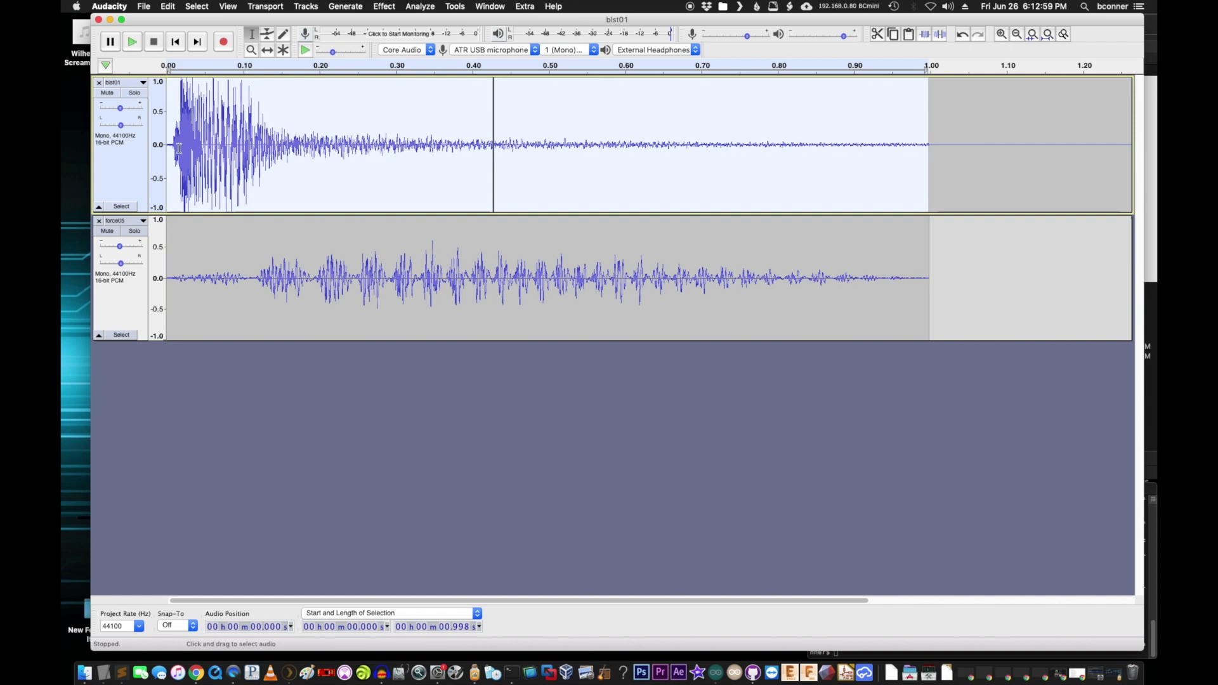
left_click(107, 231)
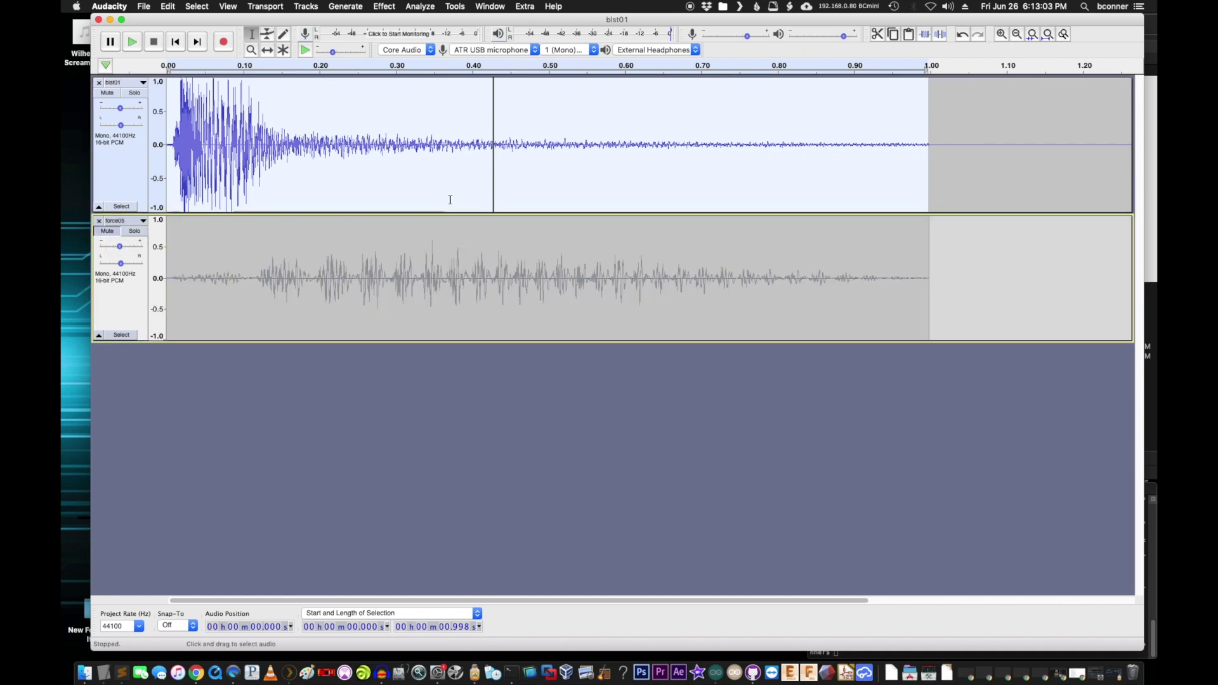
key("space")
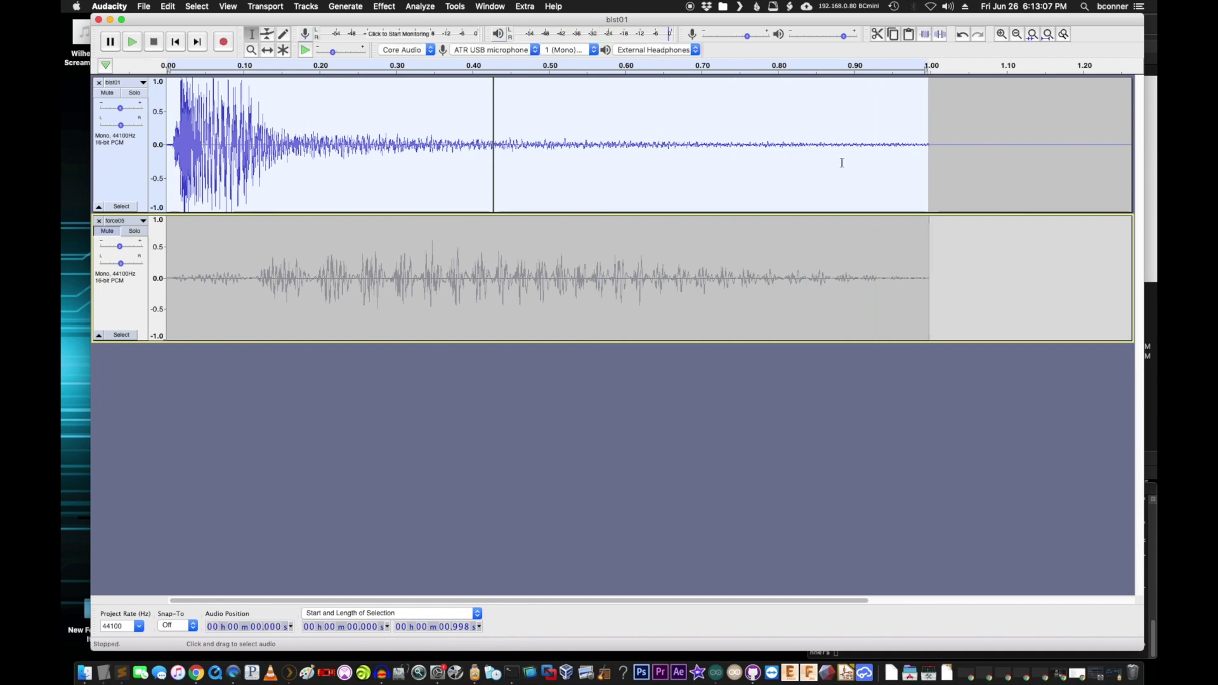
key("space")
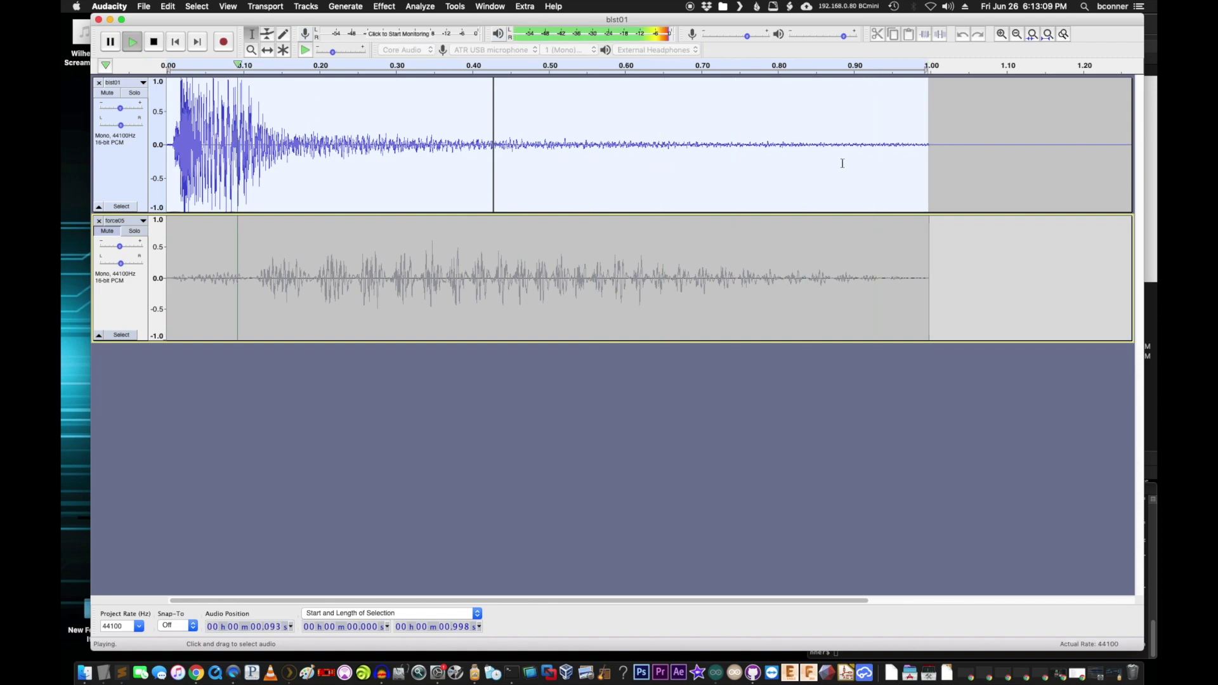
Fade out blst01's tail from about 0.690 s over about 0.318 s, and play all tracks from the start.
left_click_drag(937, 162, 692, 148)
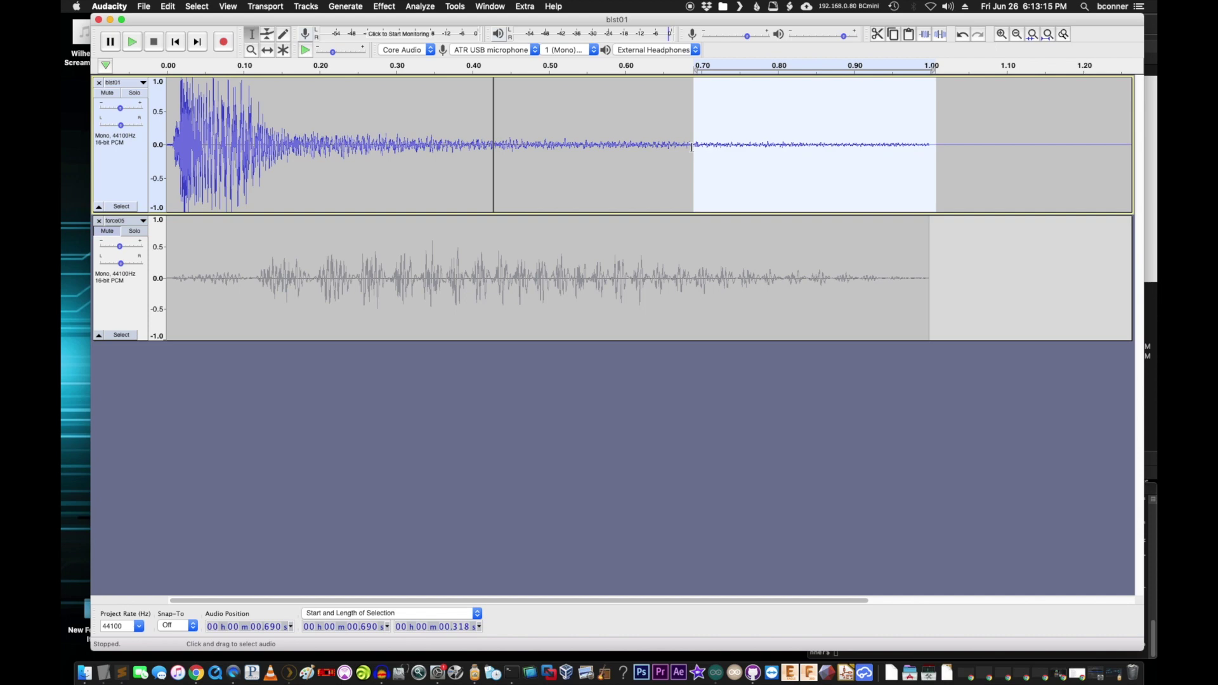
key("super+r")
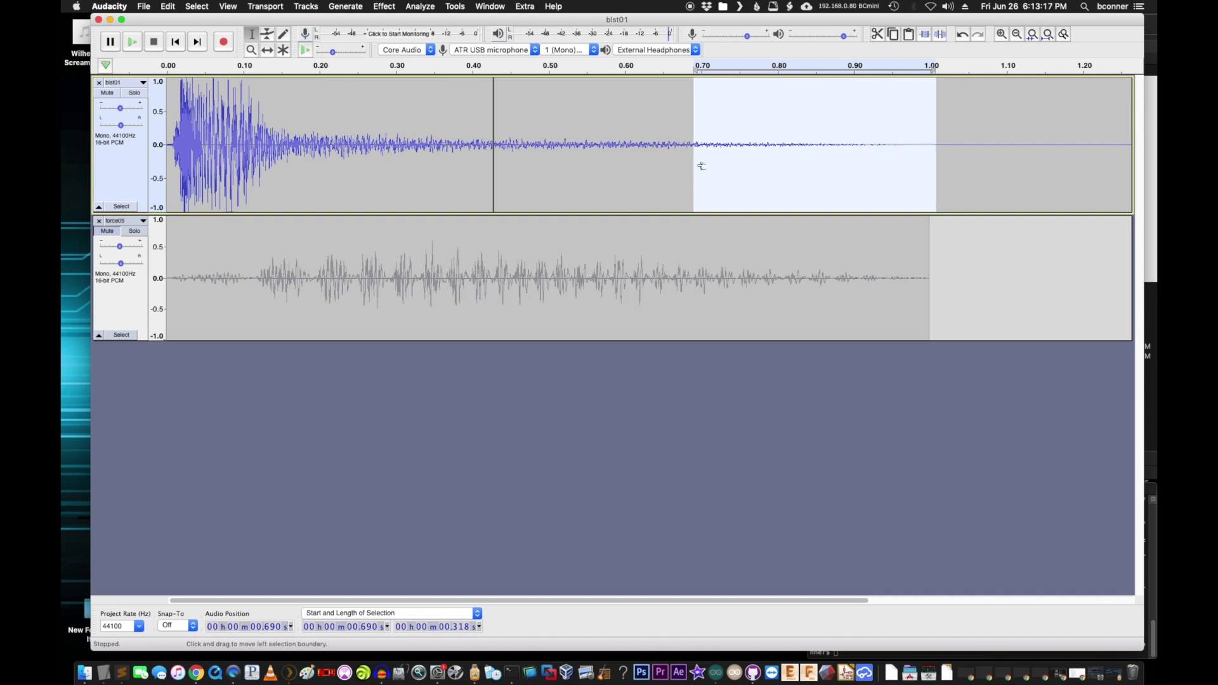
key("super+a")
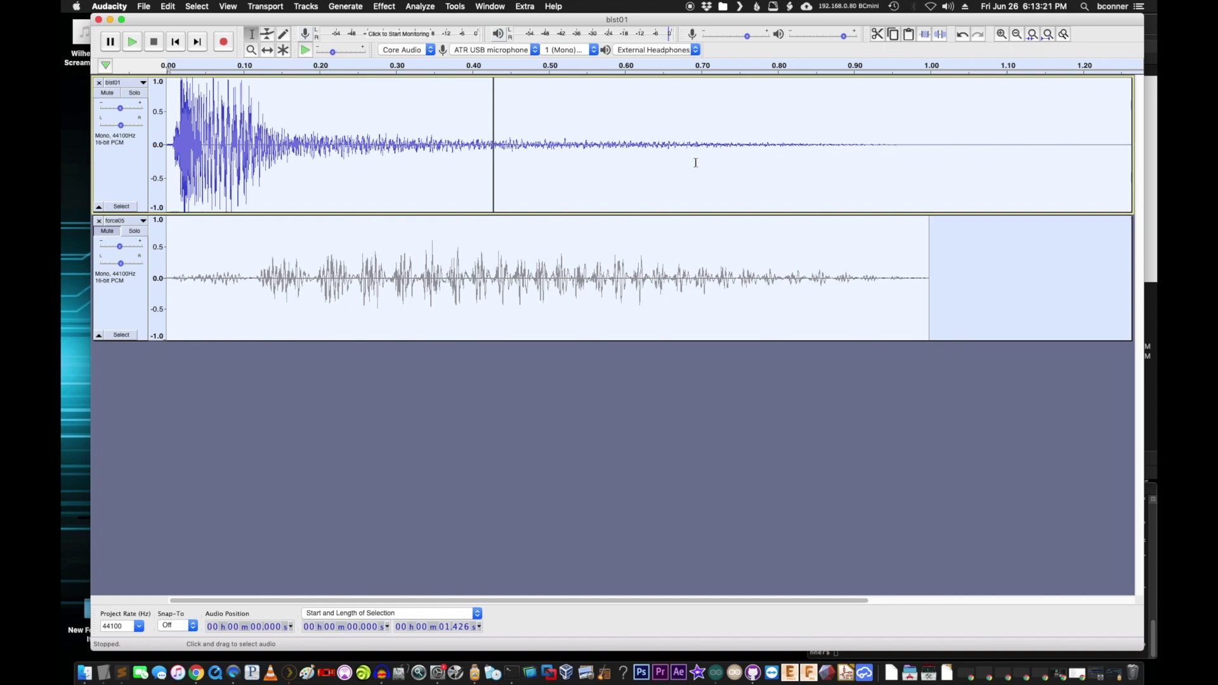
key("space")
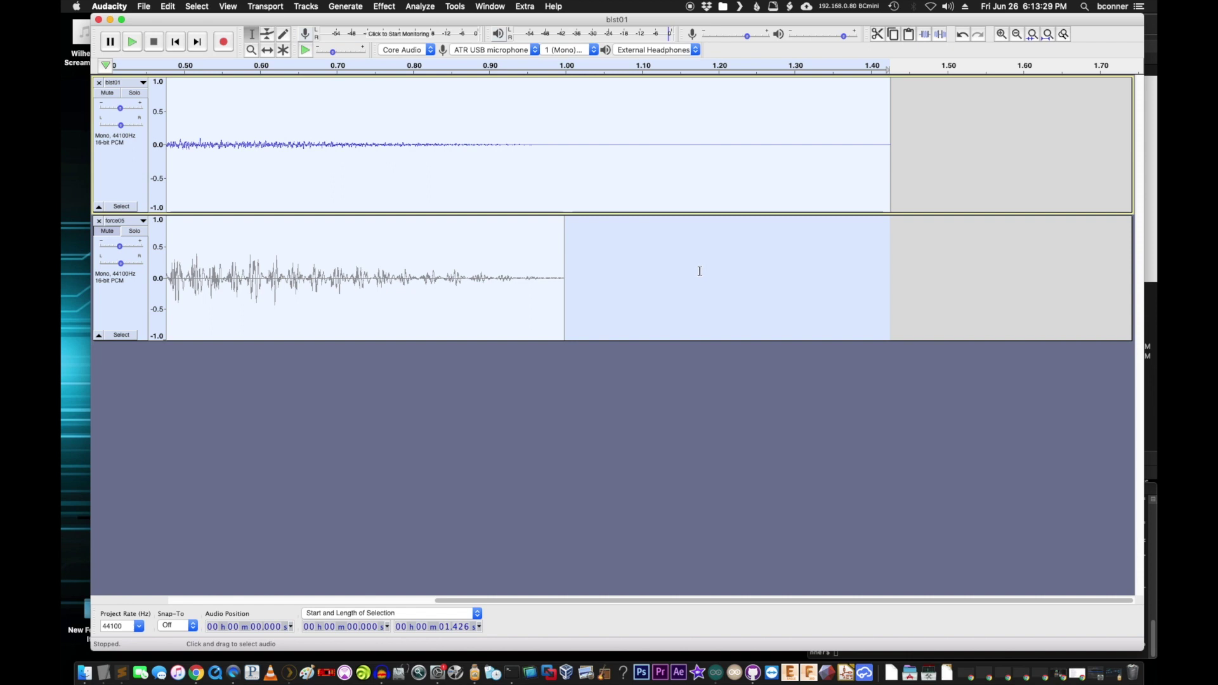
scroll(695, 272, "left", 5)
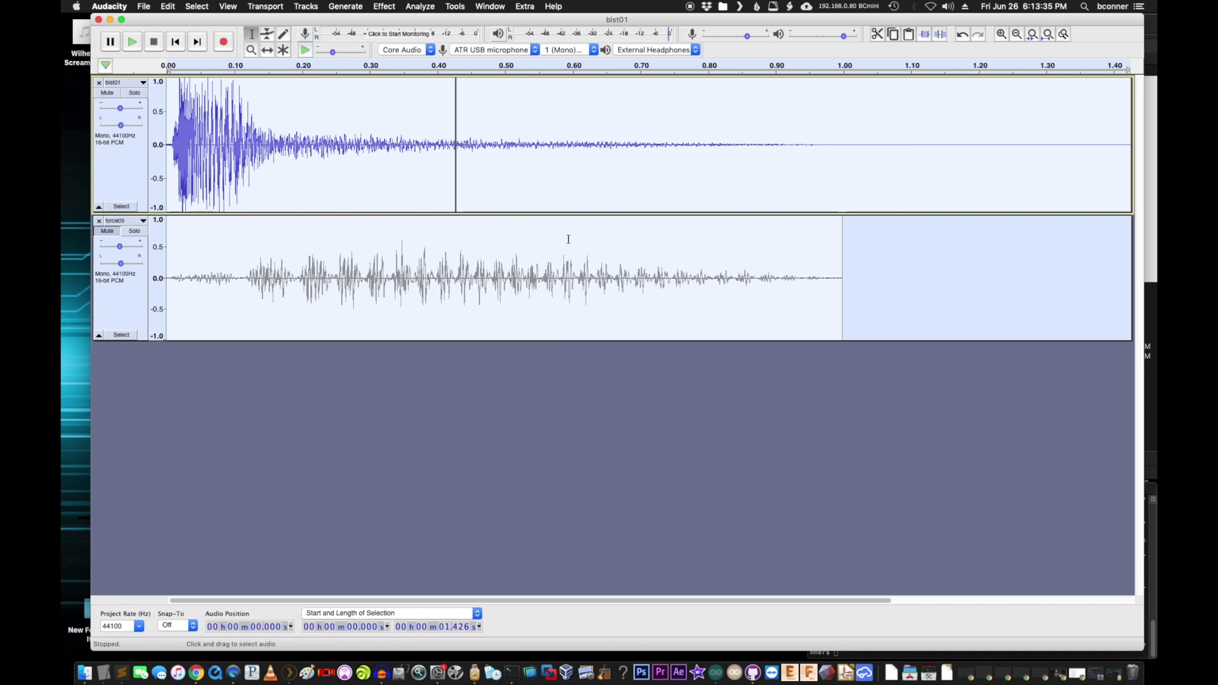
key("space")
Select about 0.022 s of blst01 across its clip boundary from 0.420 s, and join the two clips.
left_click(280, 95)
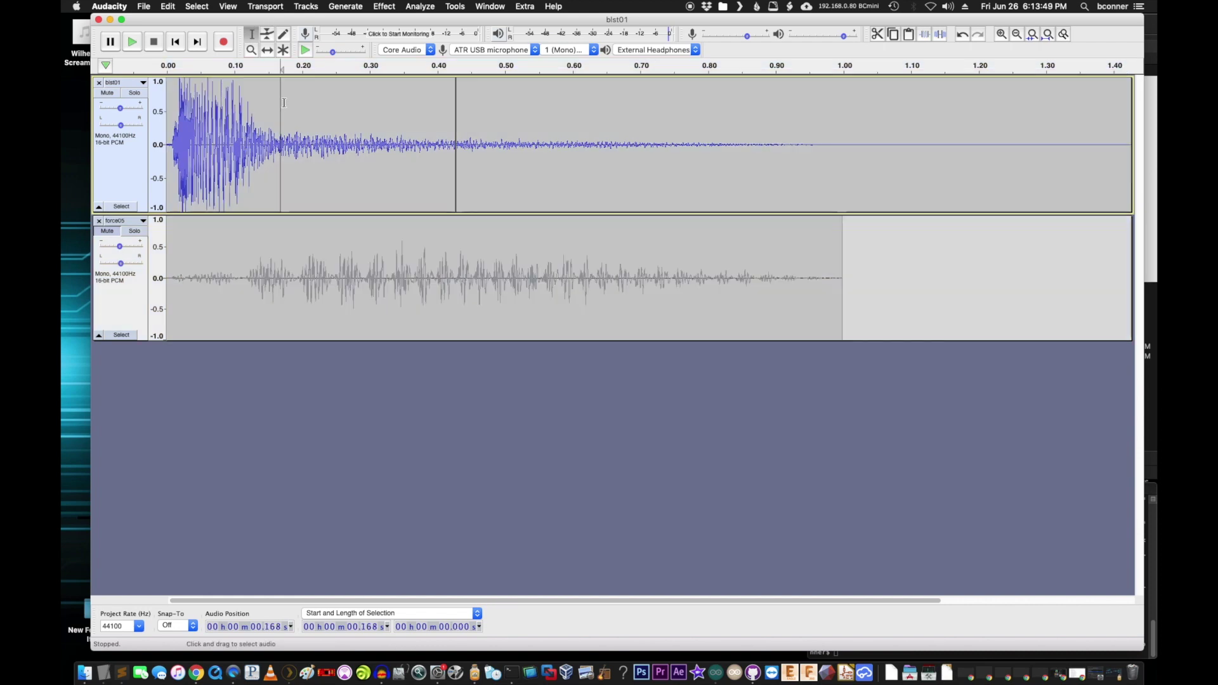
double_click(226, 102)
left_click(505, 121)
left_click_drag(454, 104, 467, 105)
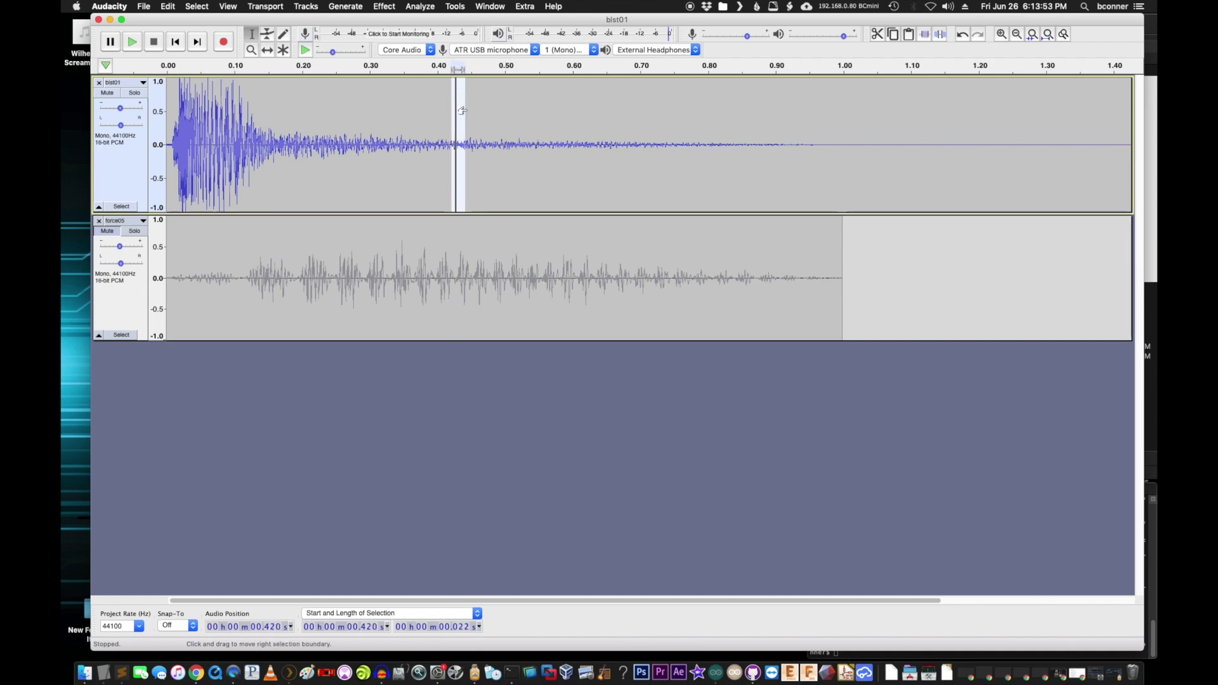
left_click(167, 6)
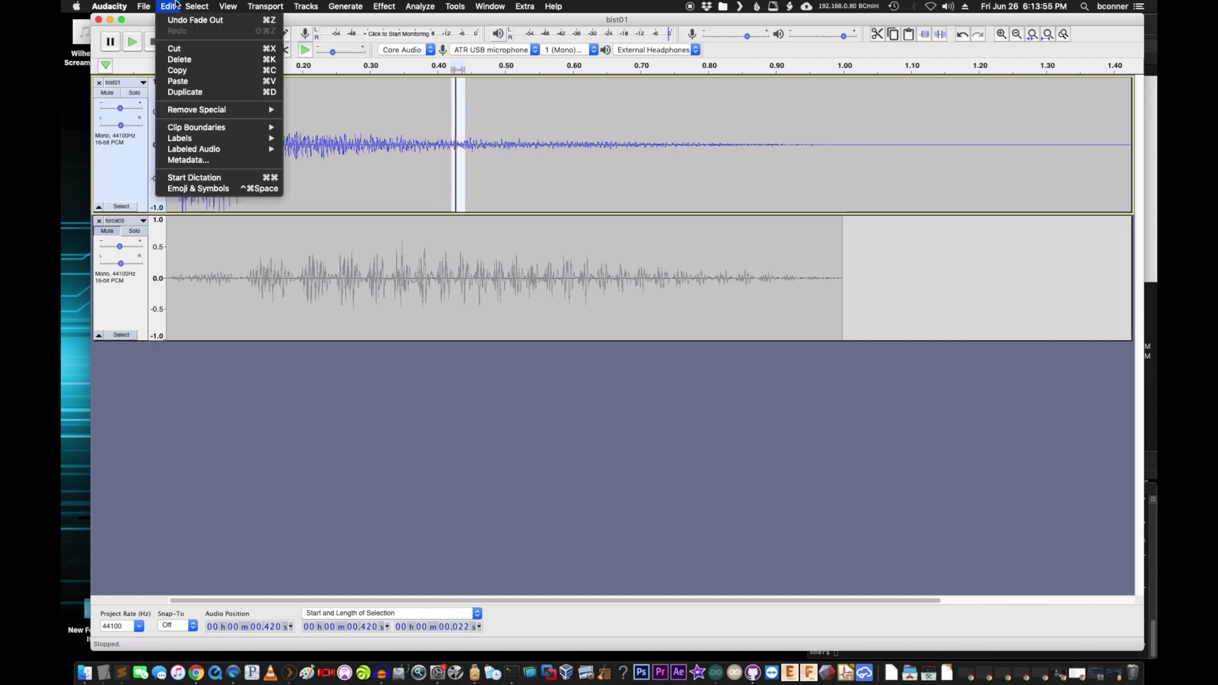
mouse_move(553, 6)
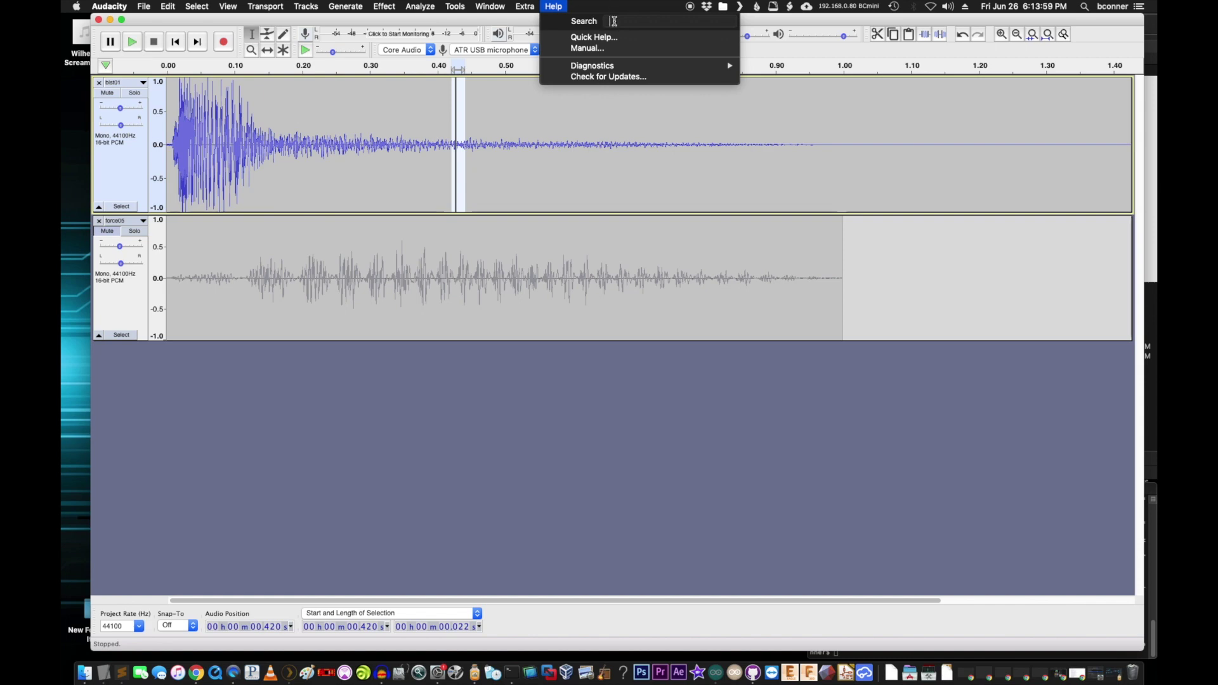
type("join")
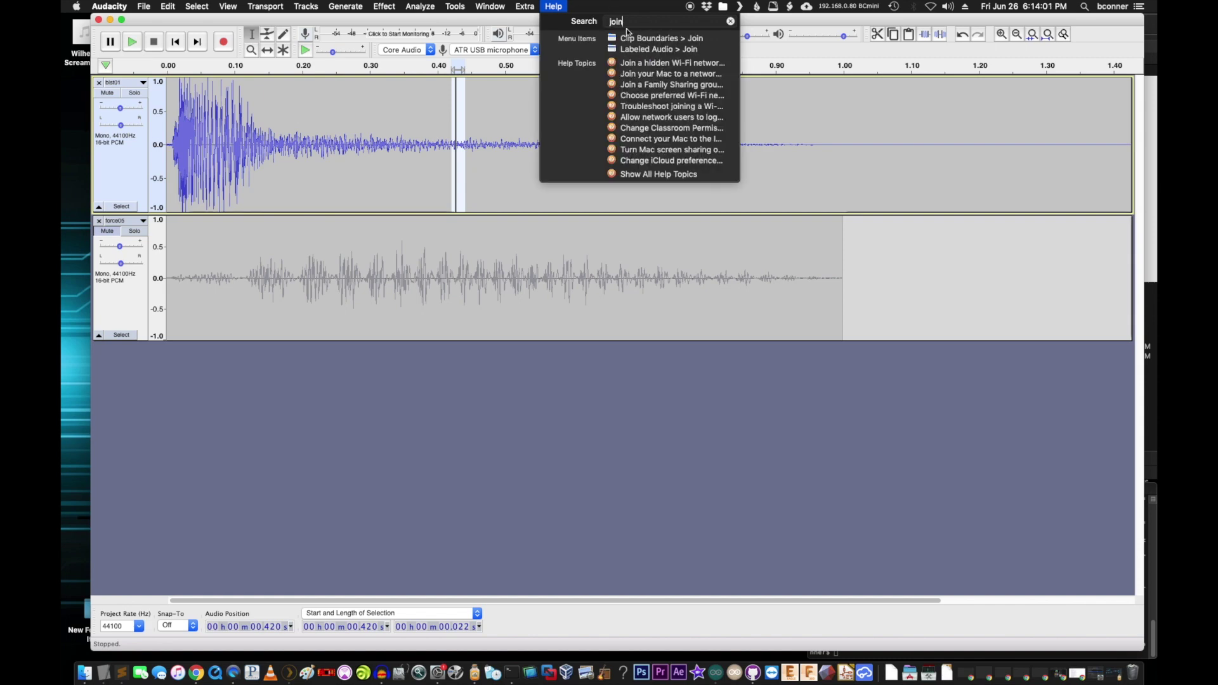
left_click(654, 38)
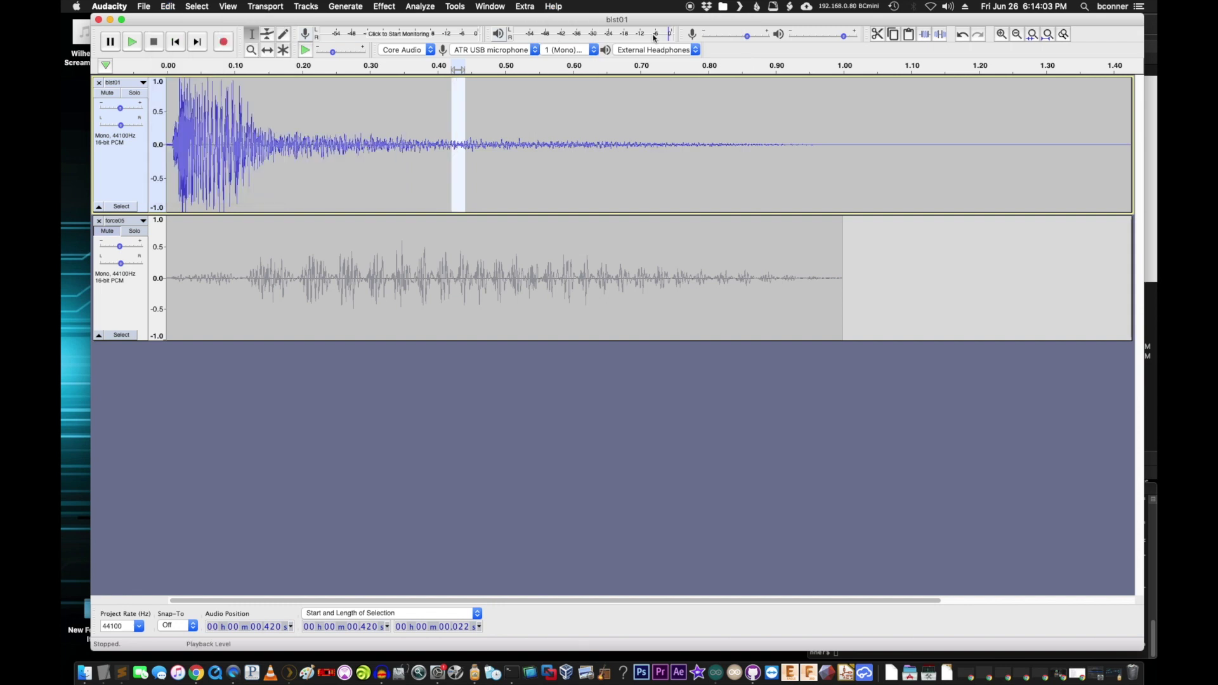
Copy the whole joined blst01 clip into a new track below force05, and undo both the paste and the join.
left_click(478, 183)
left_click(502, 179)
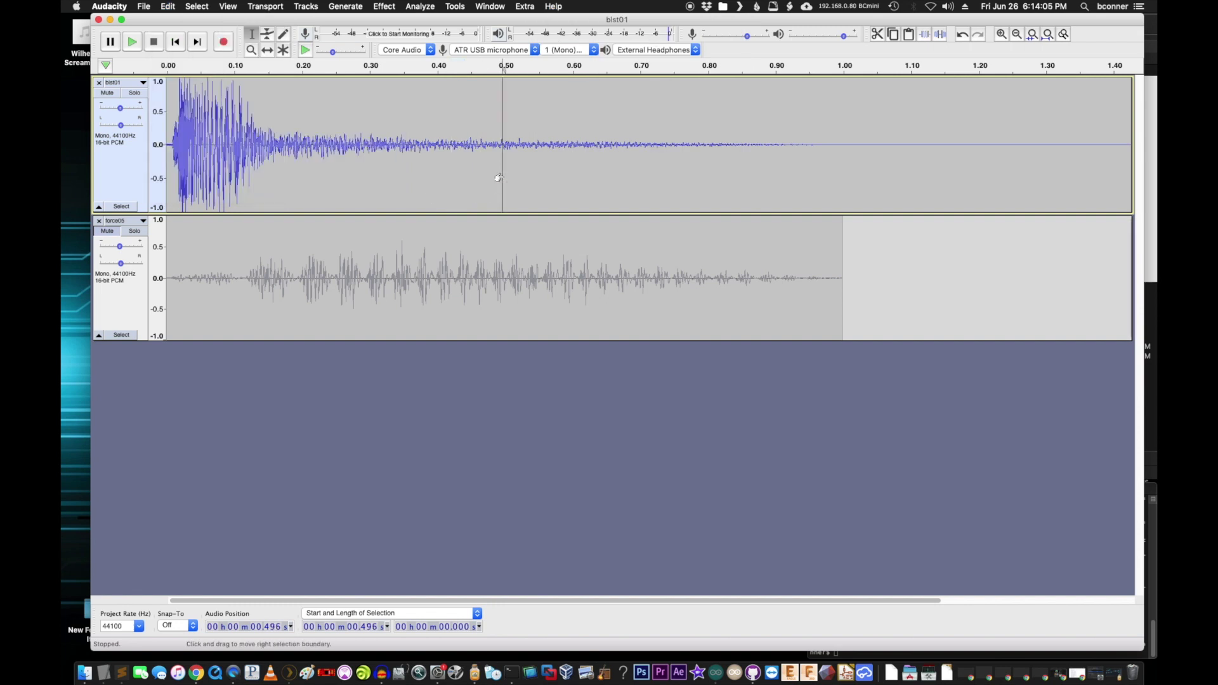
double_click(486, 177)
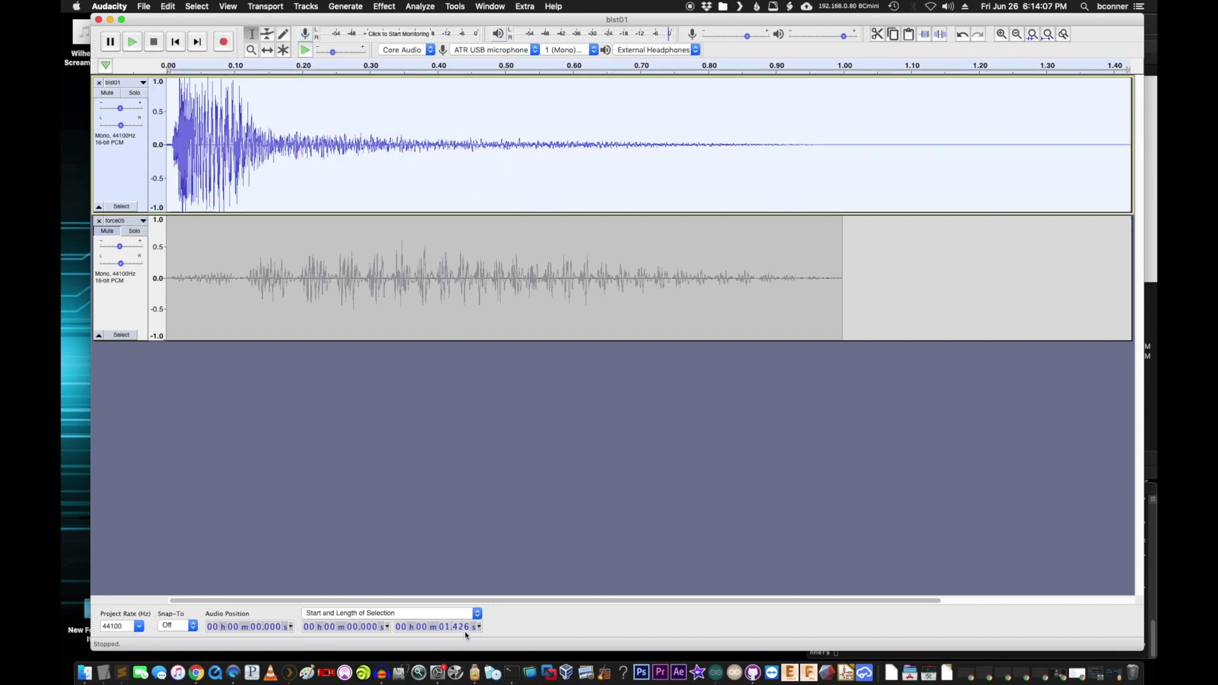
left_click(459, 455)
key("super+v")
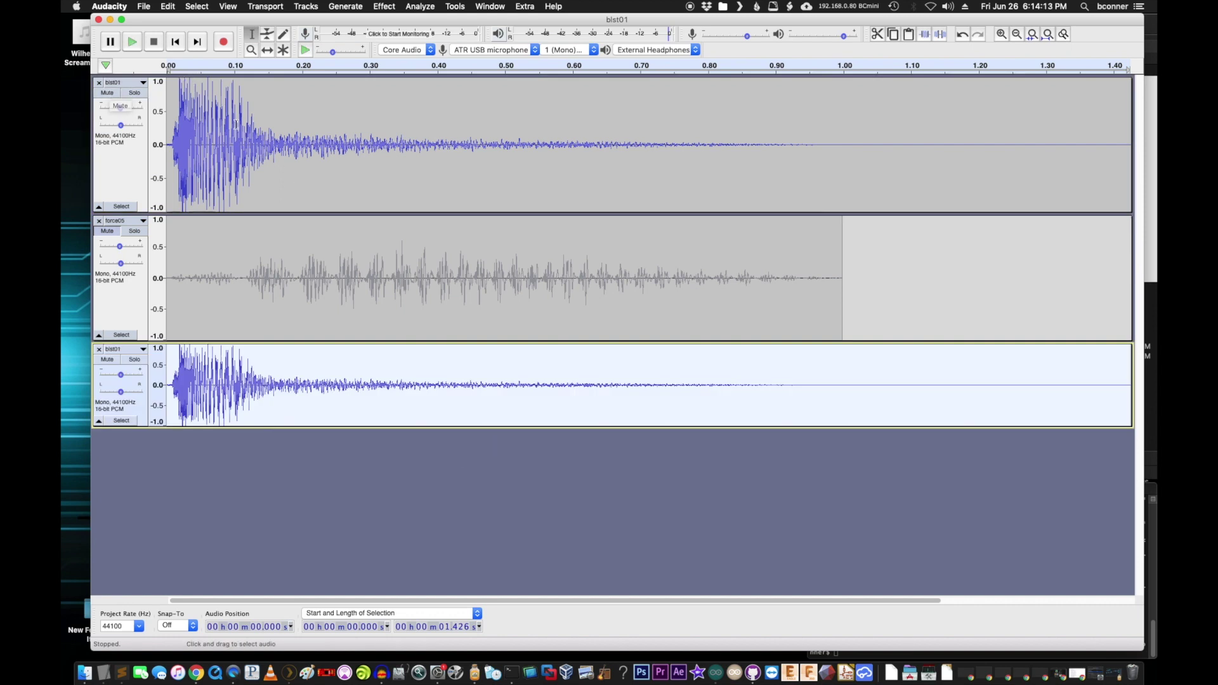
key("super+z")
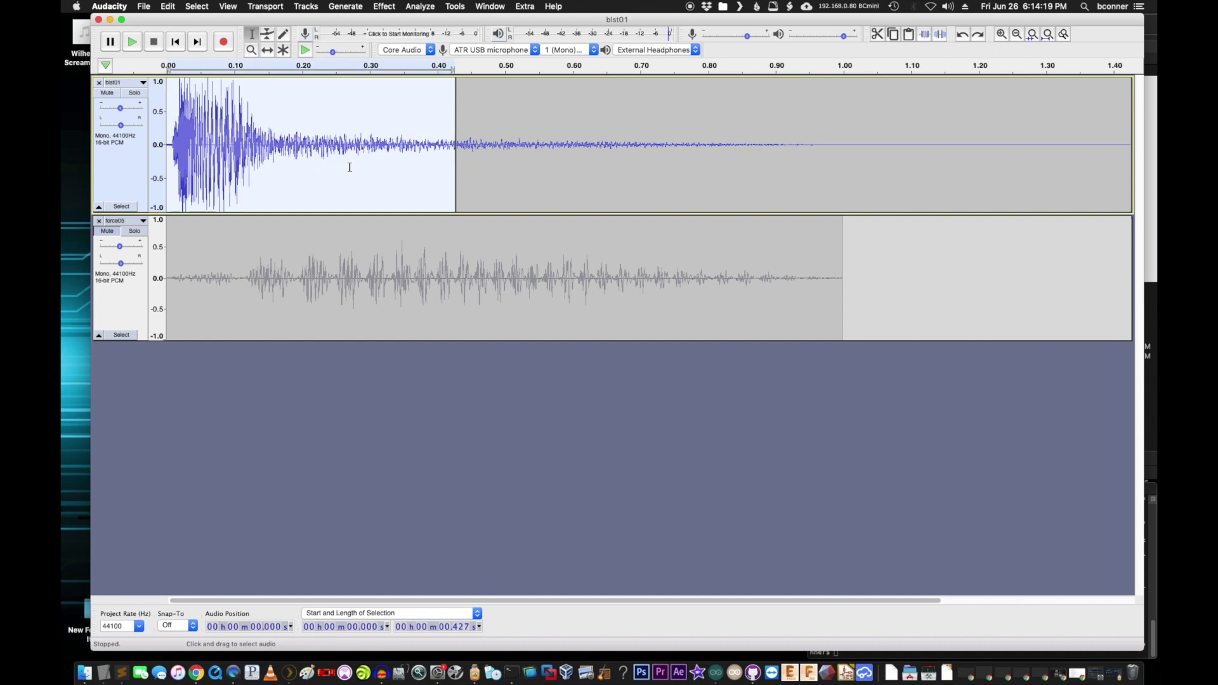
Select all tracks and play the reverberated, faded blst01 from the start.
left_click_drag(975, 164, 553, 163)
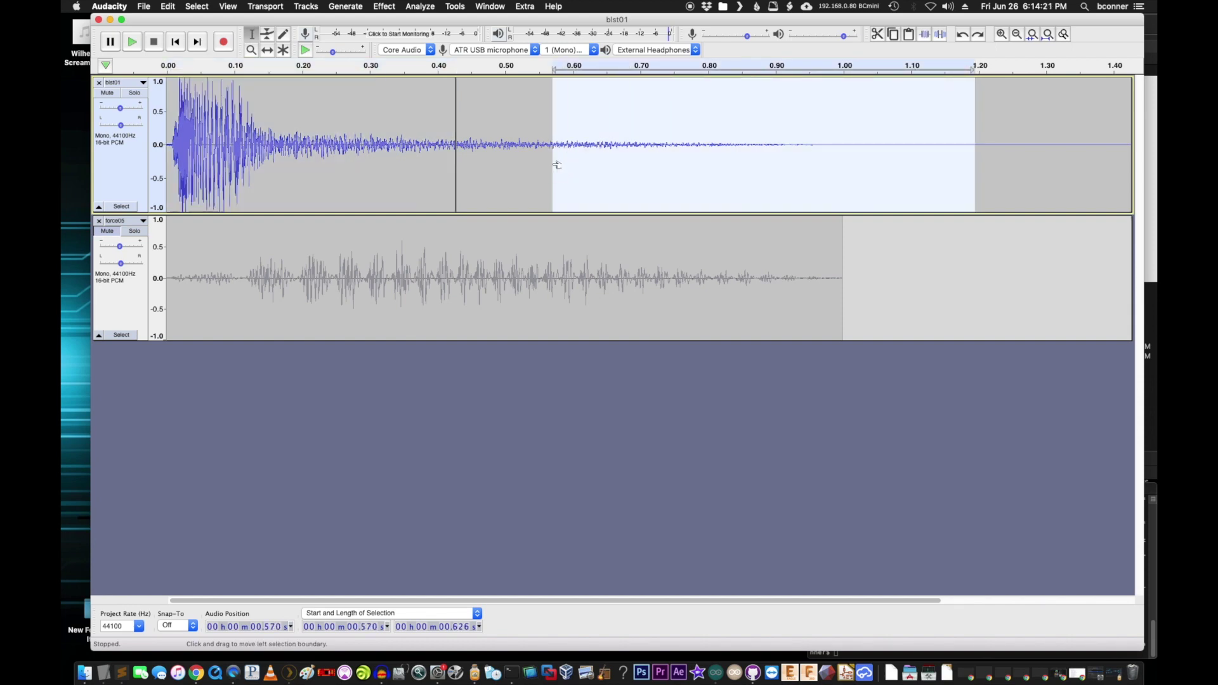
key("super+a")
key("space")
key("space")
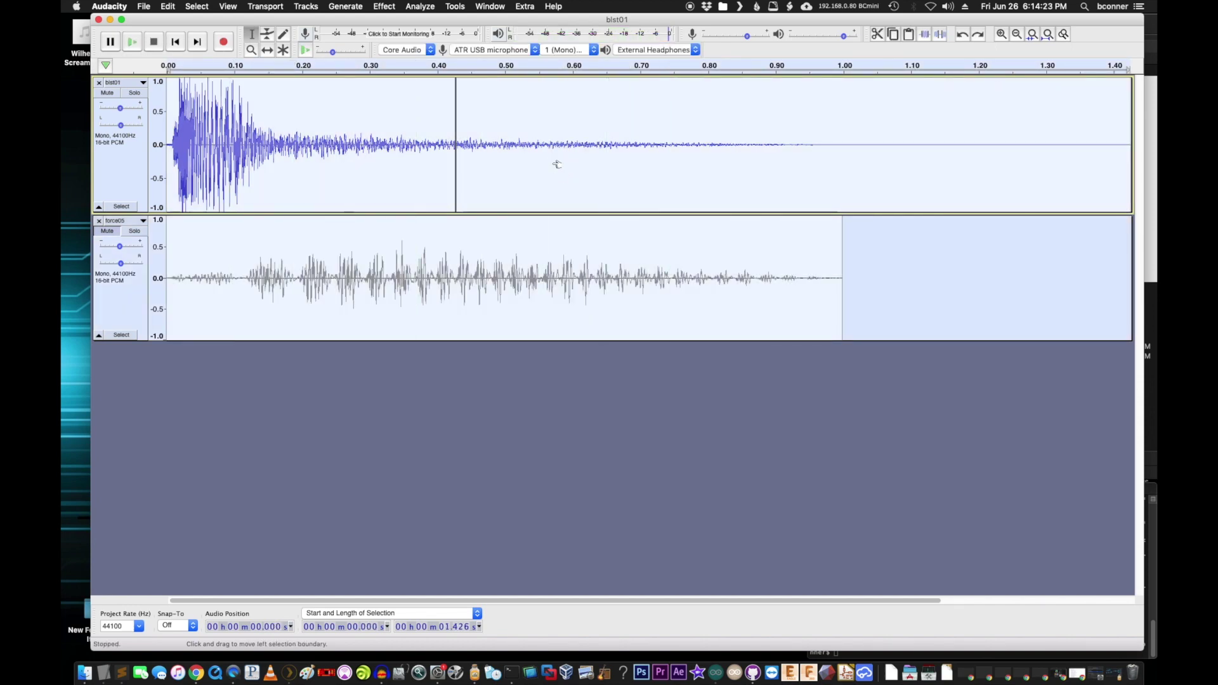
Undo blst01's fade-out and reverb, and listen to the dry sound with force05 muted.
key("super+z")
key("super+z")
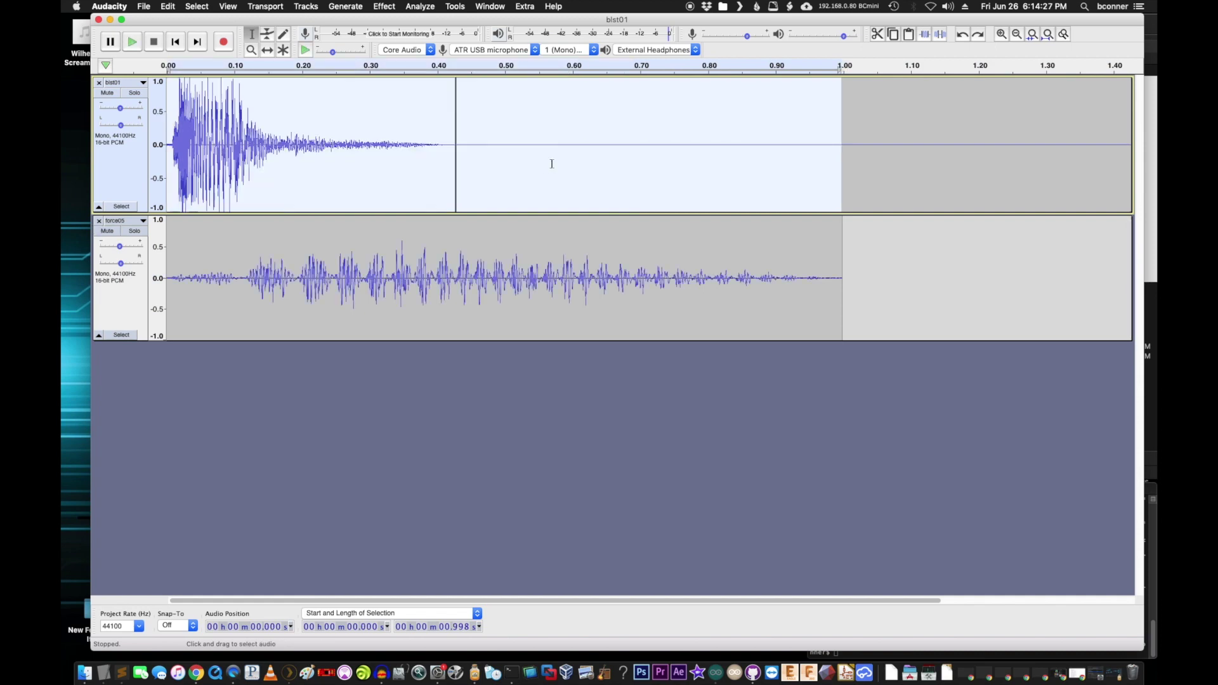
key("space")
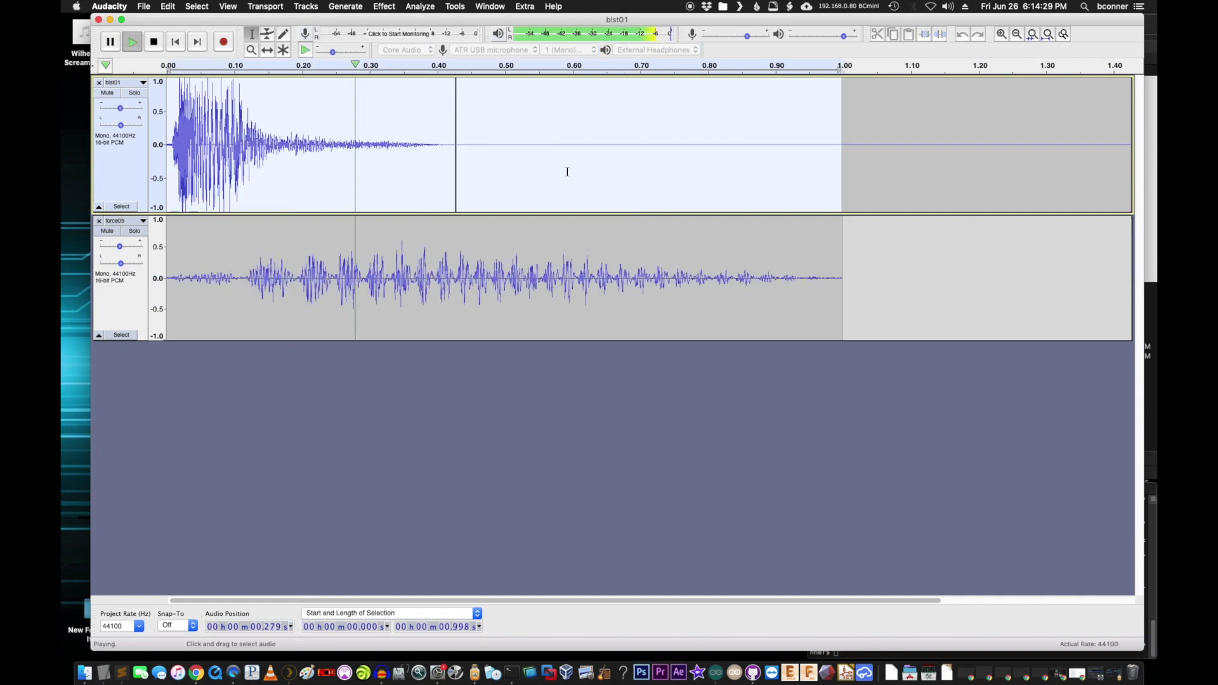
left_click(107, 231)
key("space")
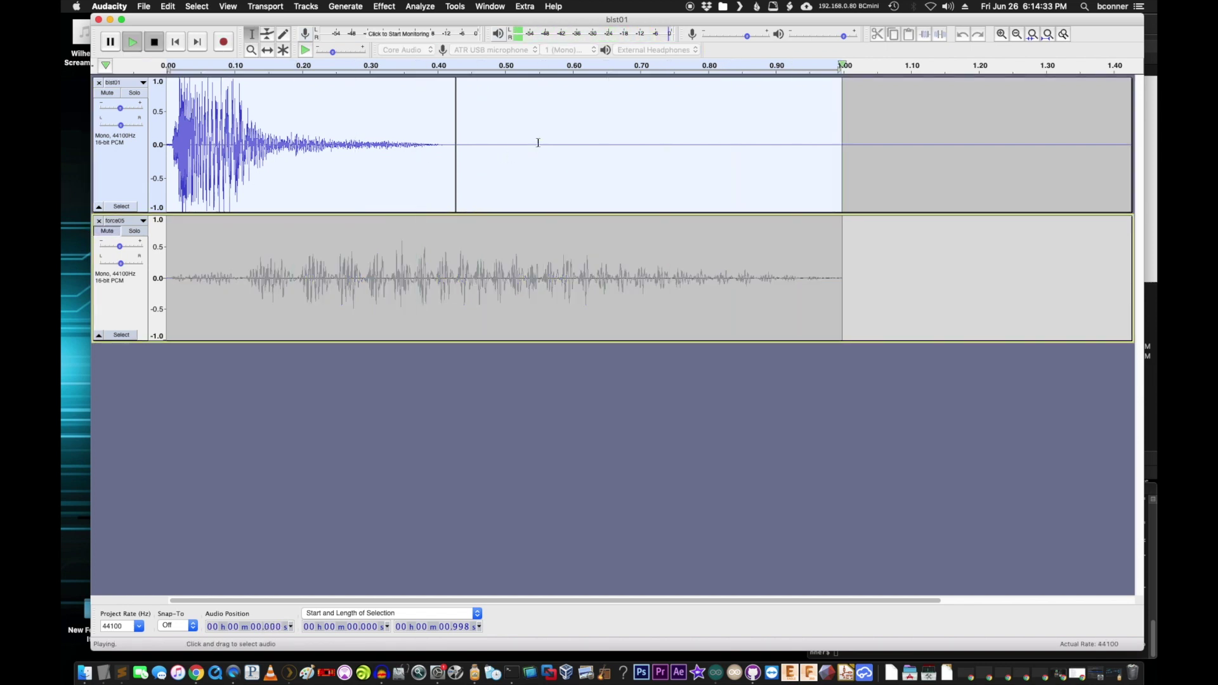
Copy blst01's dry 0.427 s clip, restore the reverb and fade-out, and paste the clip into a new, taller track below force05.
double_click(416, 120)
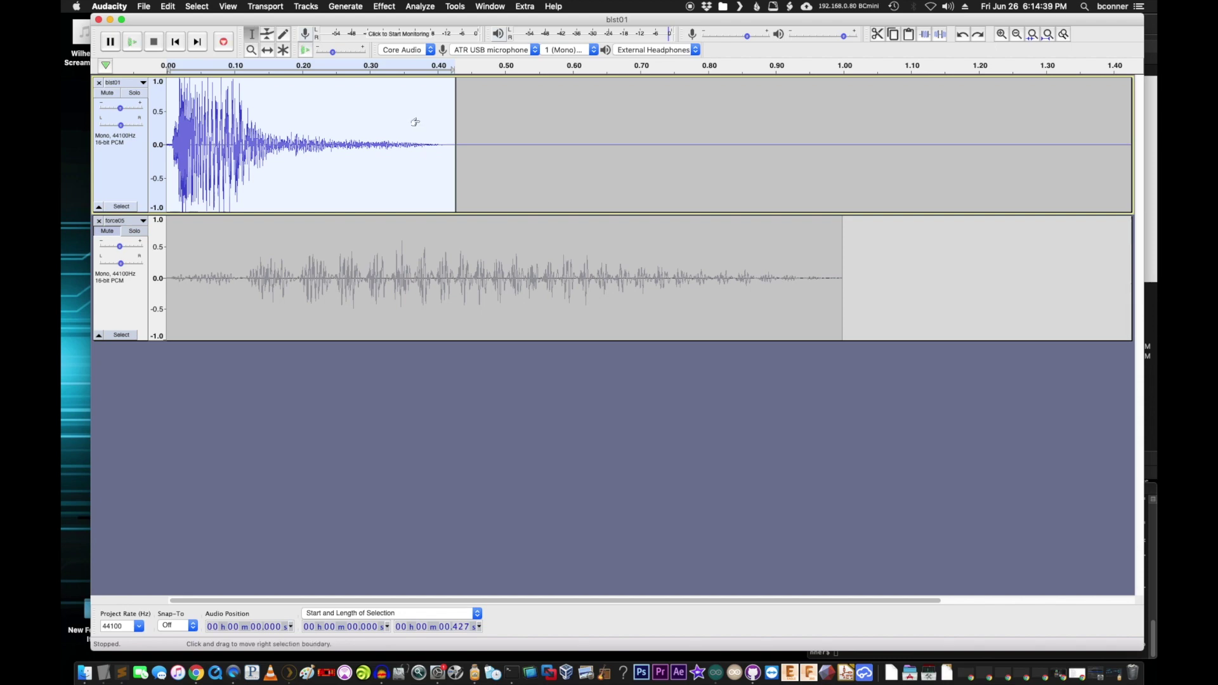
key("super+z")
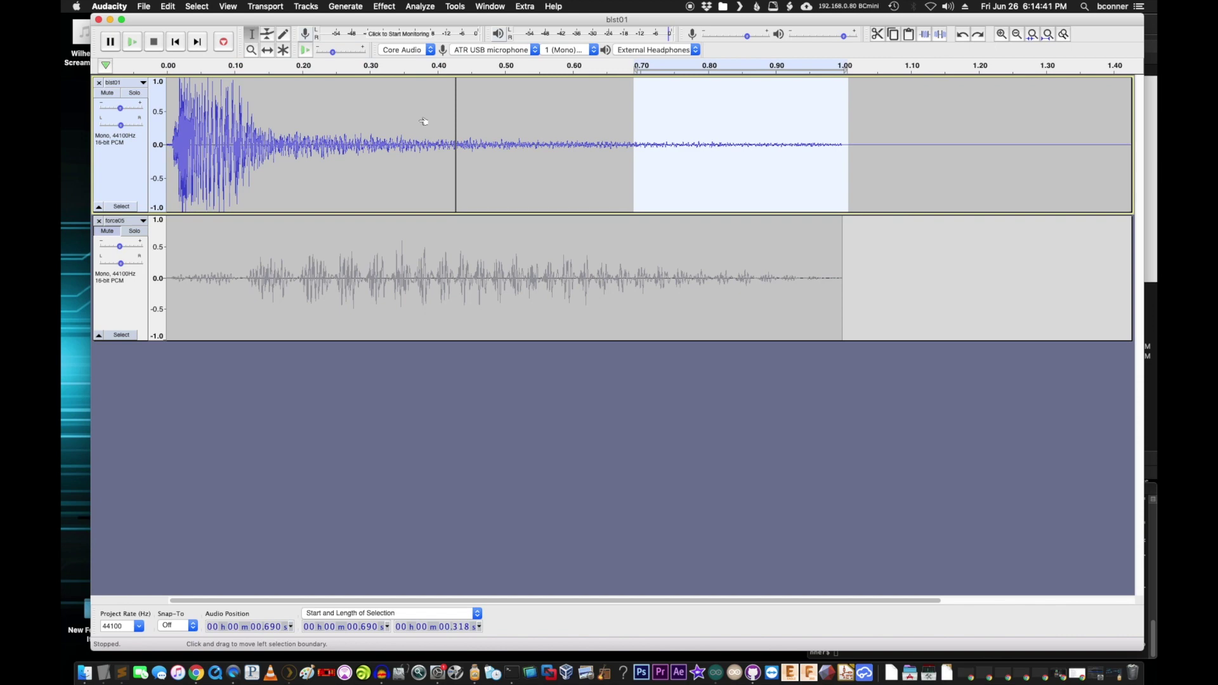
key("super+a")
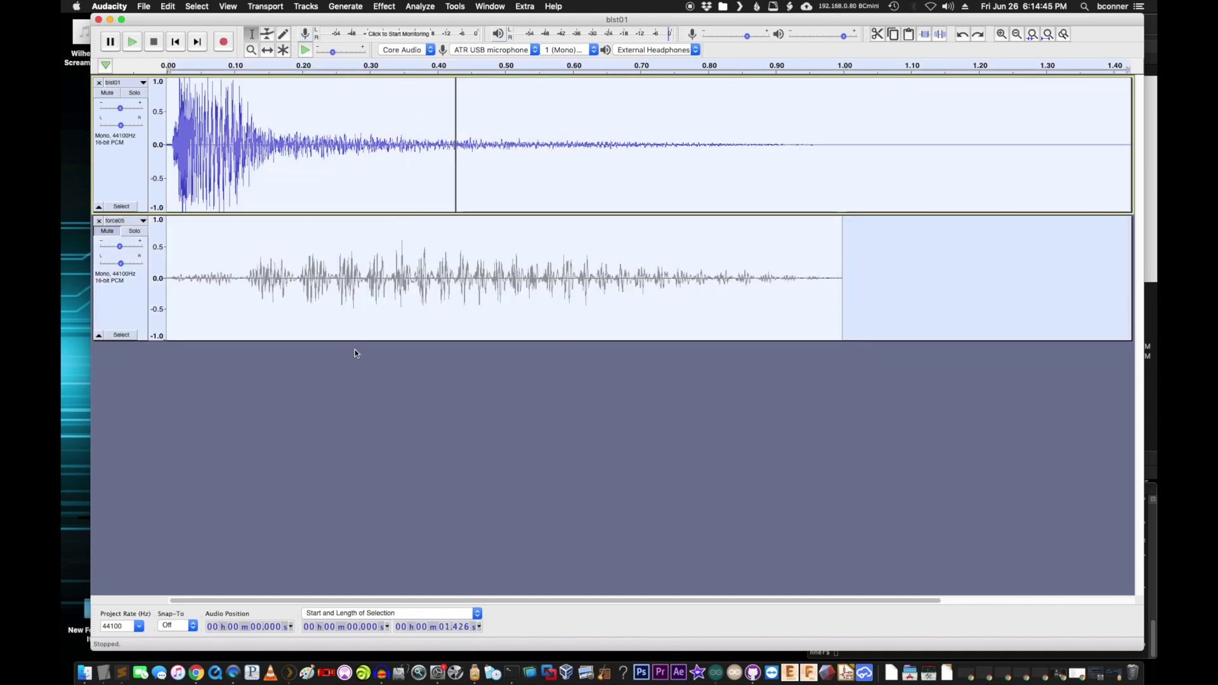
left_click(340, 372)
key("super+v")
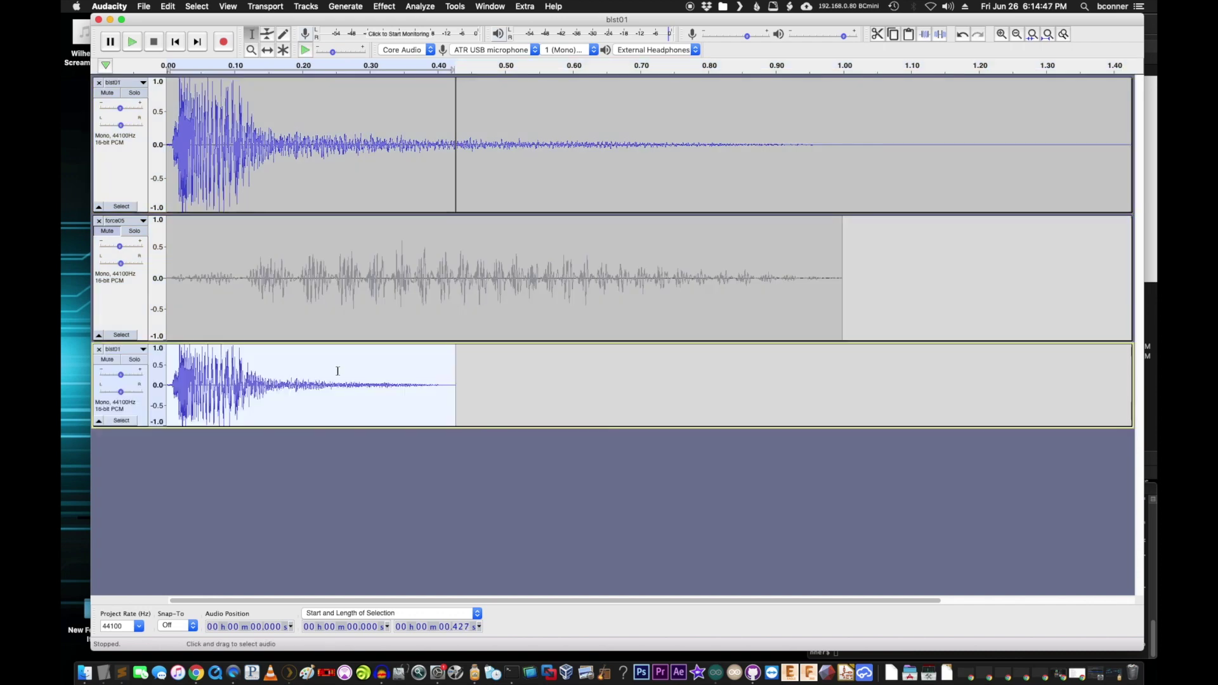
left_click_drag(367, 426, 363, 463)
Mute the dry blst01 copy and listen to the reverberated blst01 on its own from the start.
left_click(107, 93)
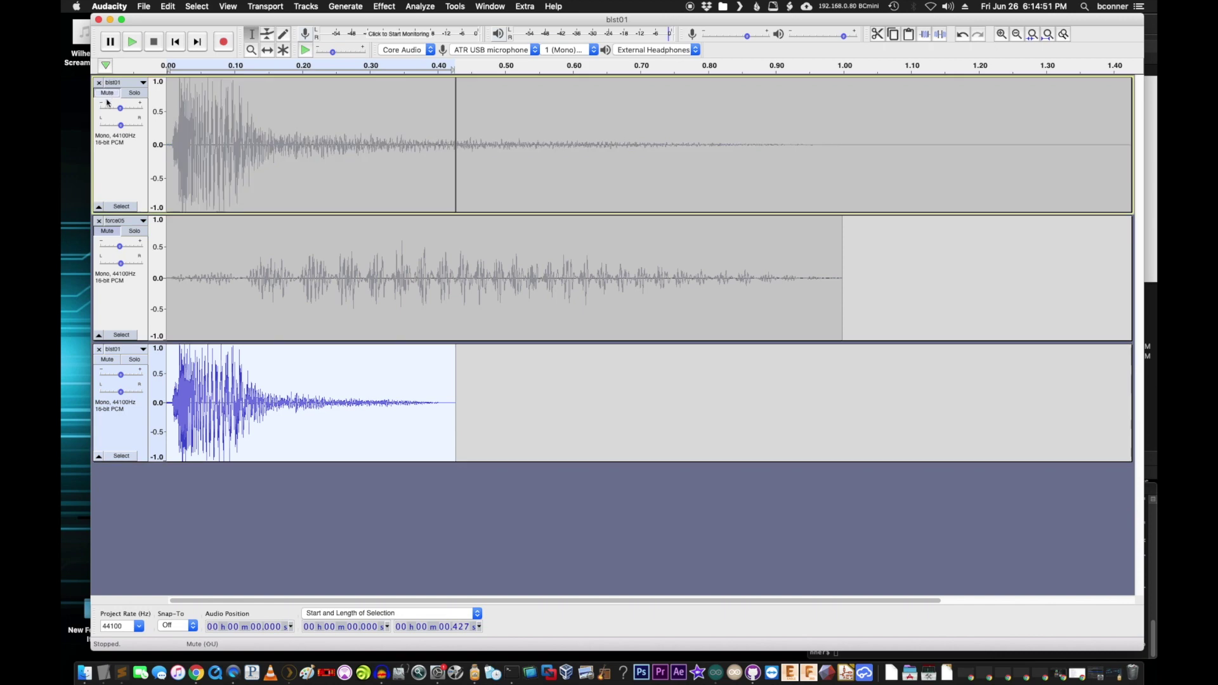
left_click(107, 93)
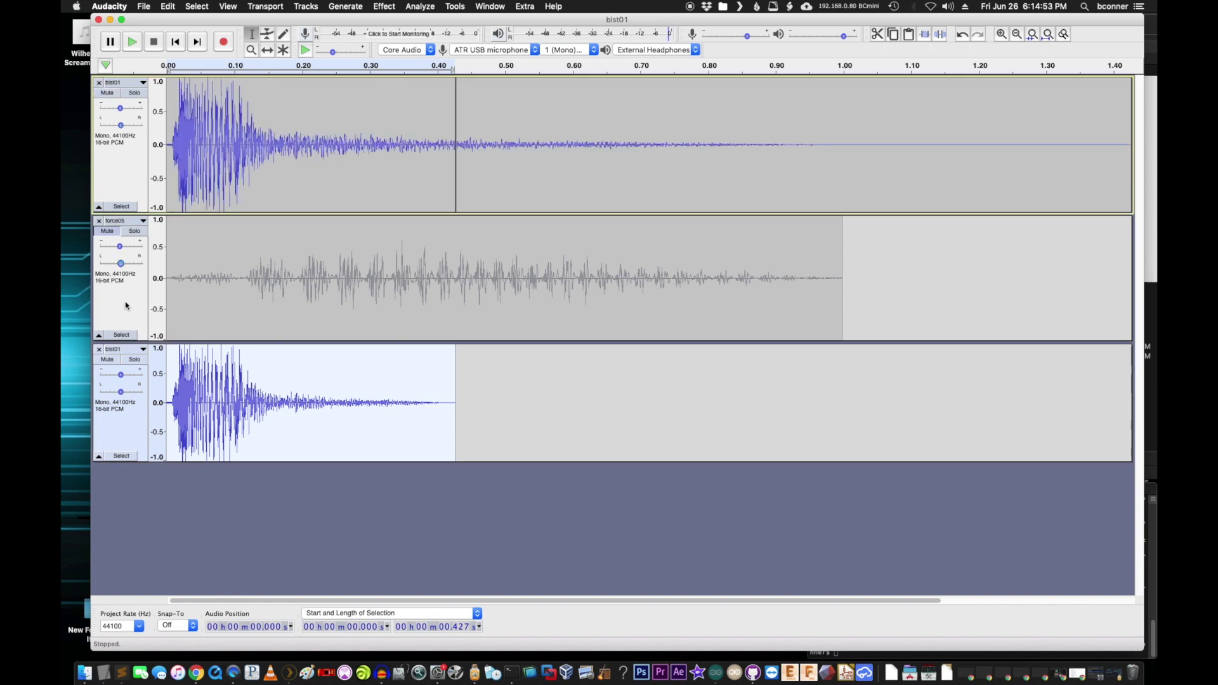
left_click(108, 359)
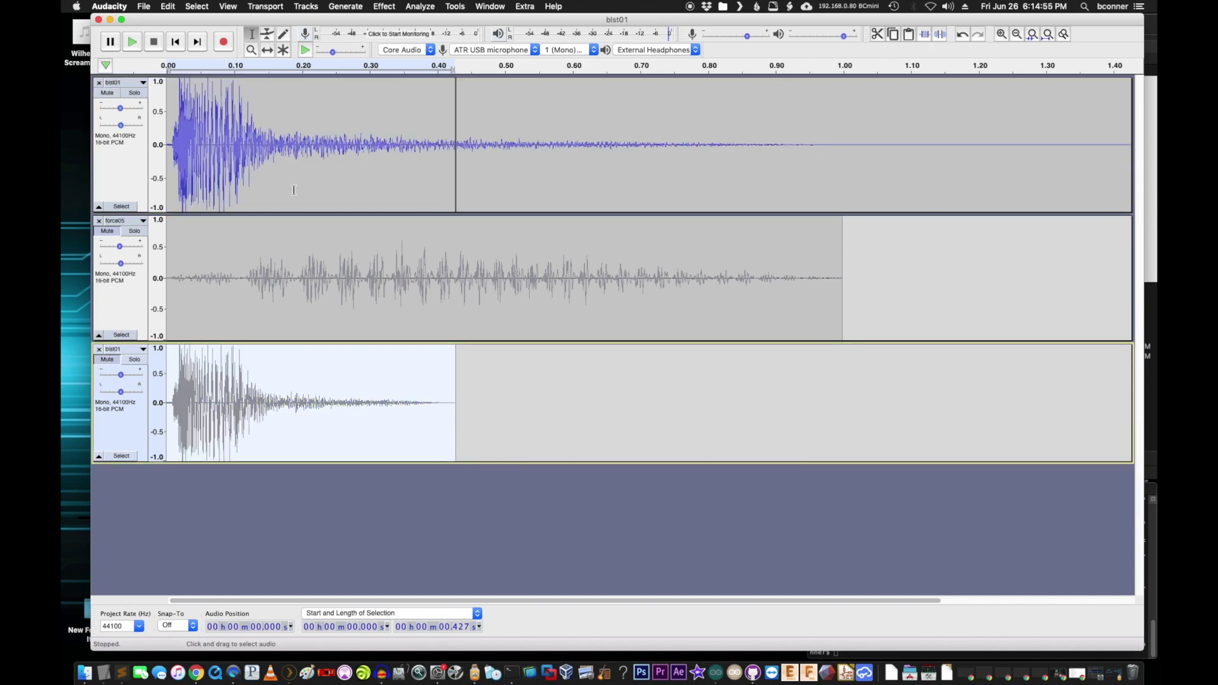
key("space")
key("super+a")
key("space")
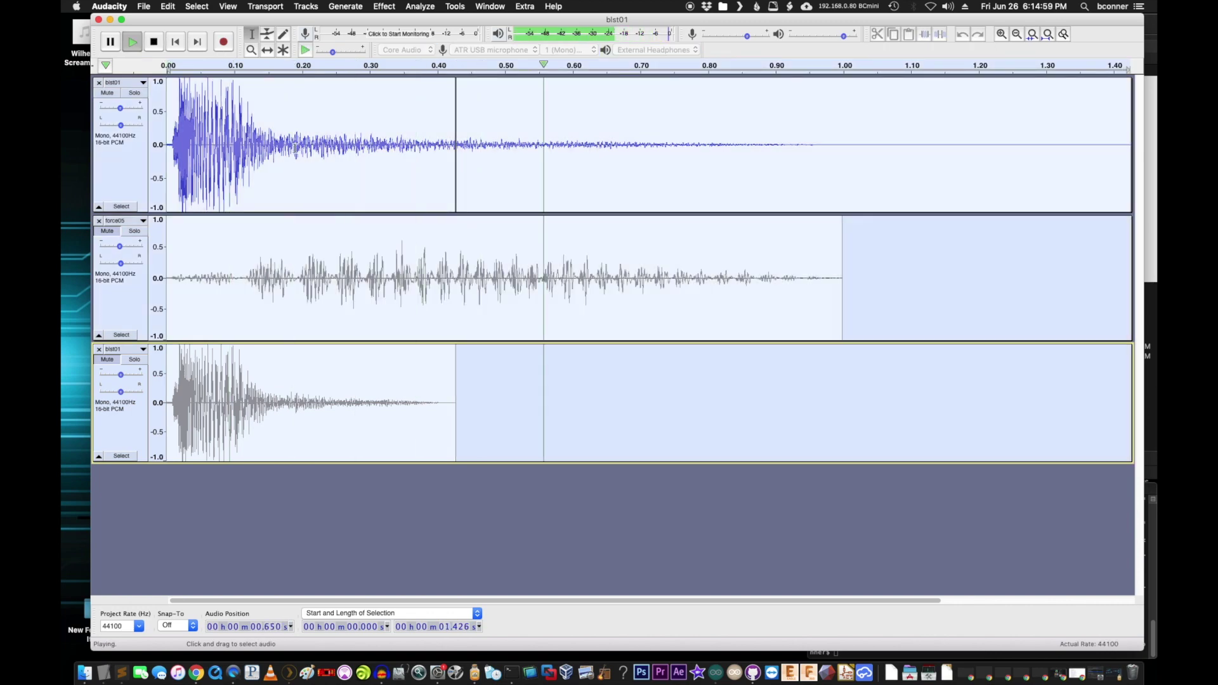
Mute the reverberated blst01, unmute the dry copy, and listen to about 0.069 s of its burst from about 0.047 s.
left_click(114, 95)
left_click(261, 403)
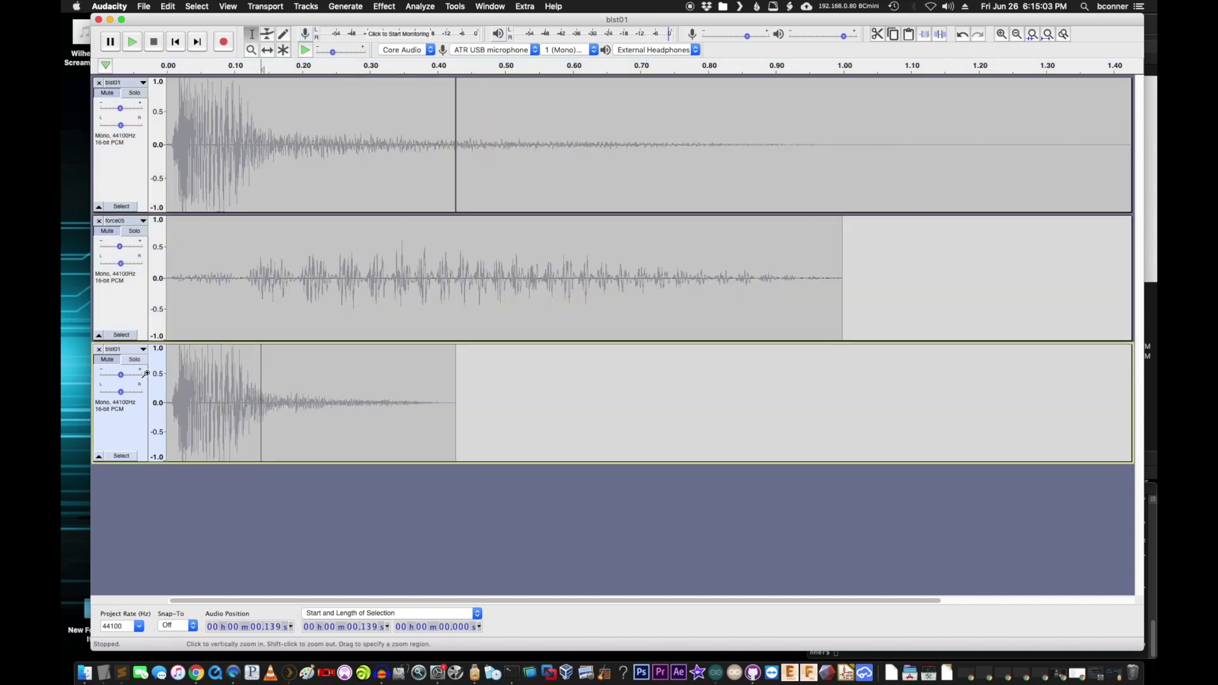
left_click(114, 360)
left_click_drag(200, 374, 223, 376)
key("space")
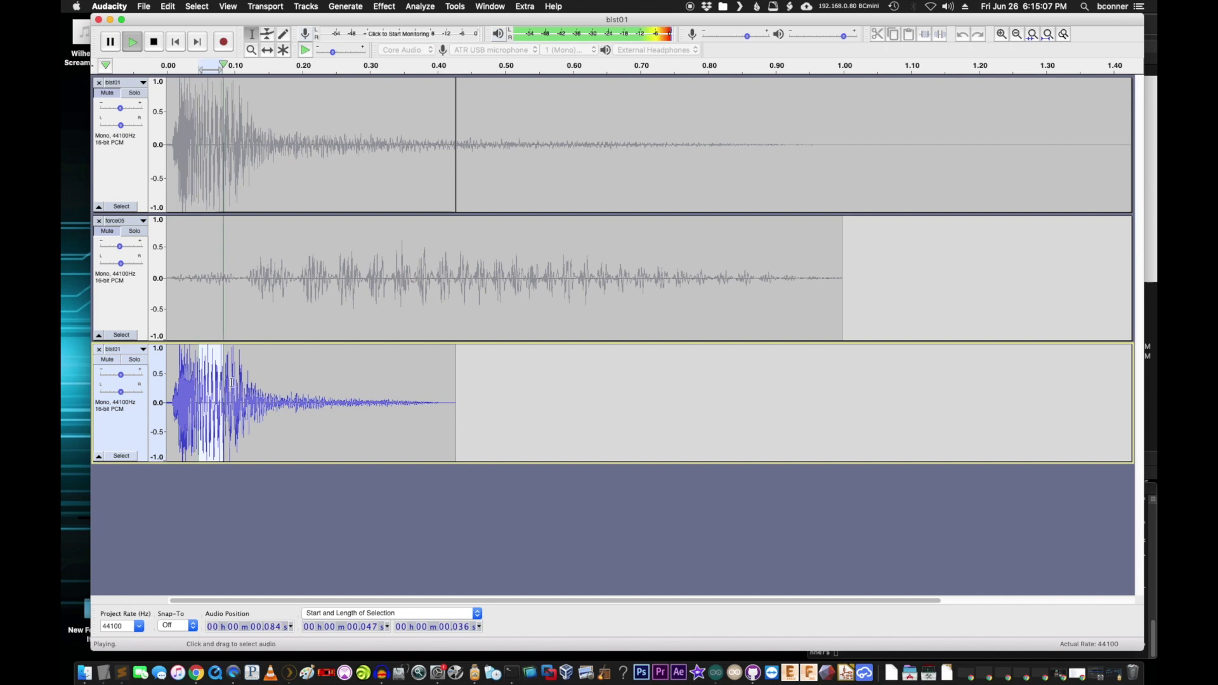
left_click(247, 387, "shift")
key("space")
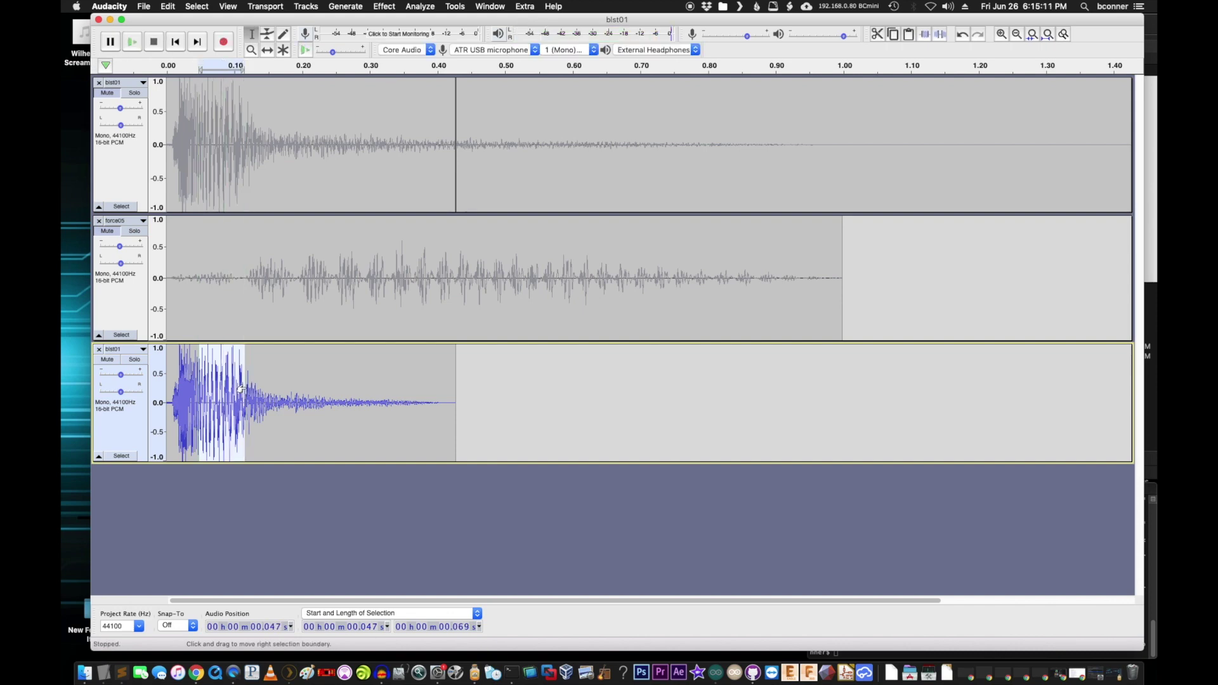
Select the dry copy's main burst from about 0.034 s over about 0.085 s, and play it.
key("super+1")
key("super+1")
left_click(279, 384)
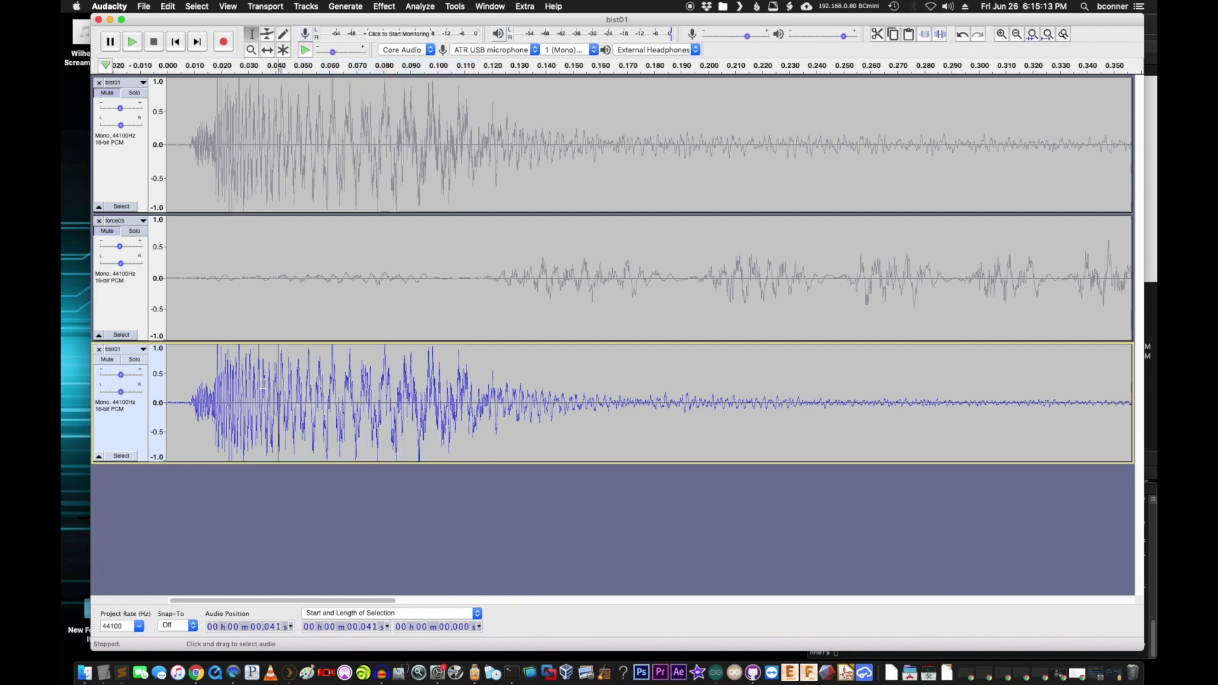
left_click_drag(259, 377, 487, 401)
key("space")
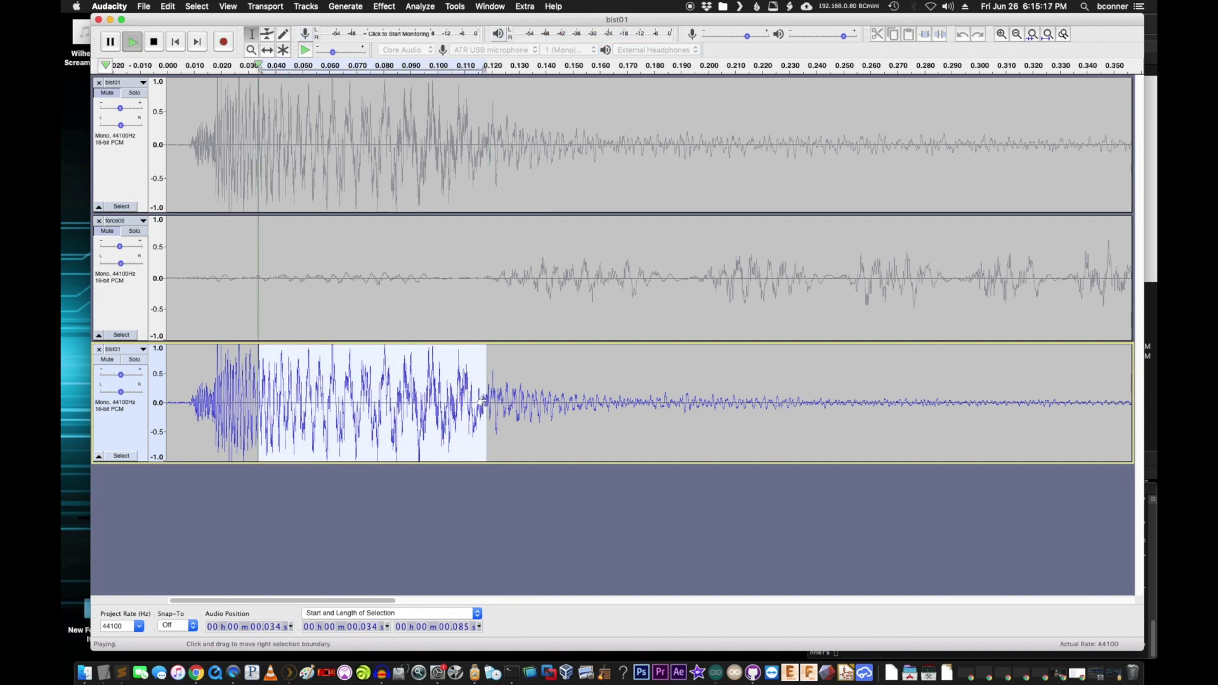
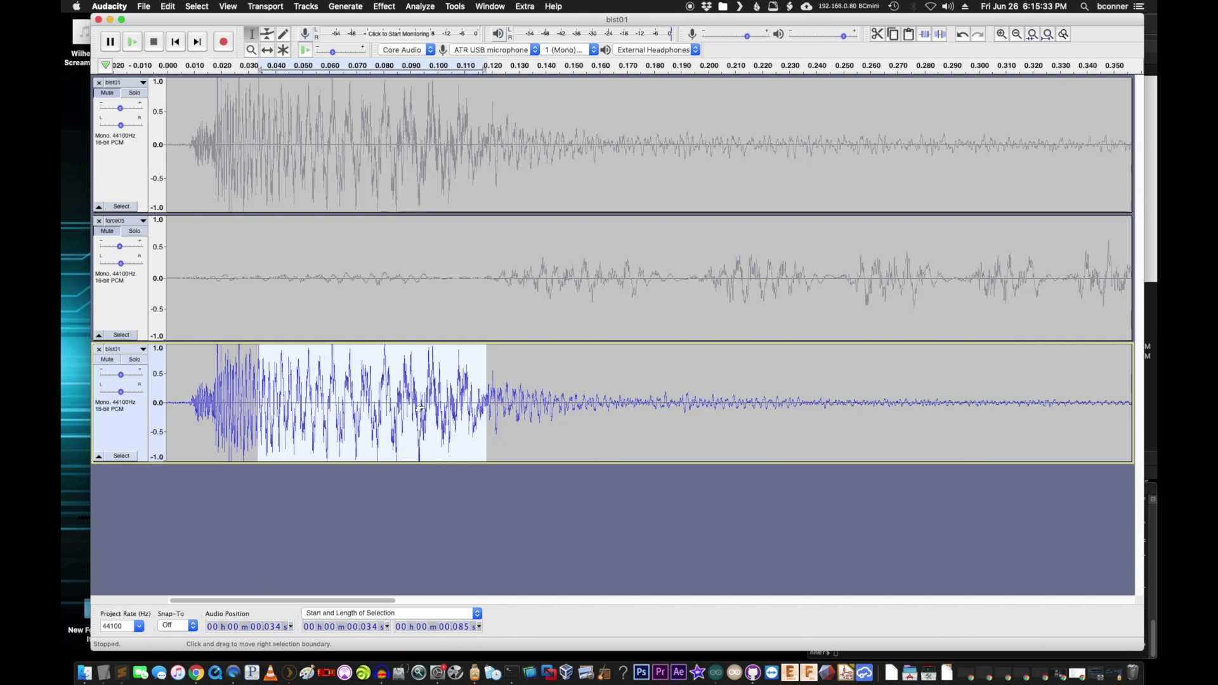
Try silencing the selected burst and pasting its copy into a new track, and undo both edits.
key("super+l")
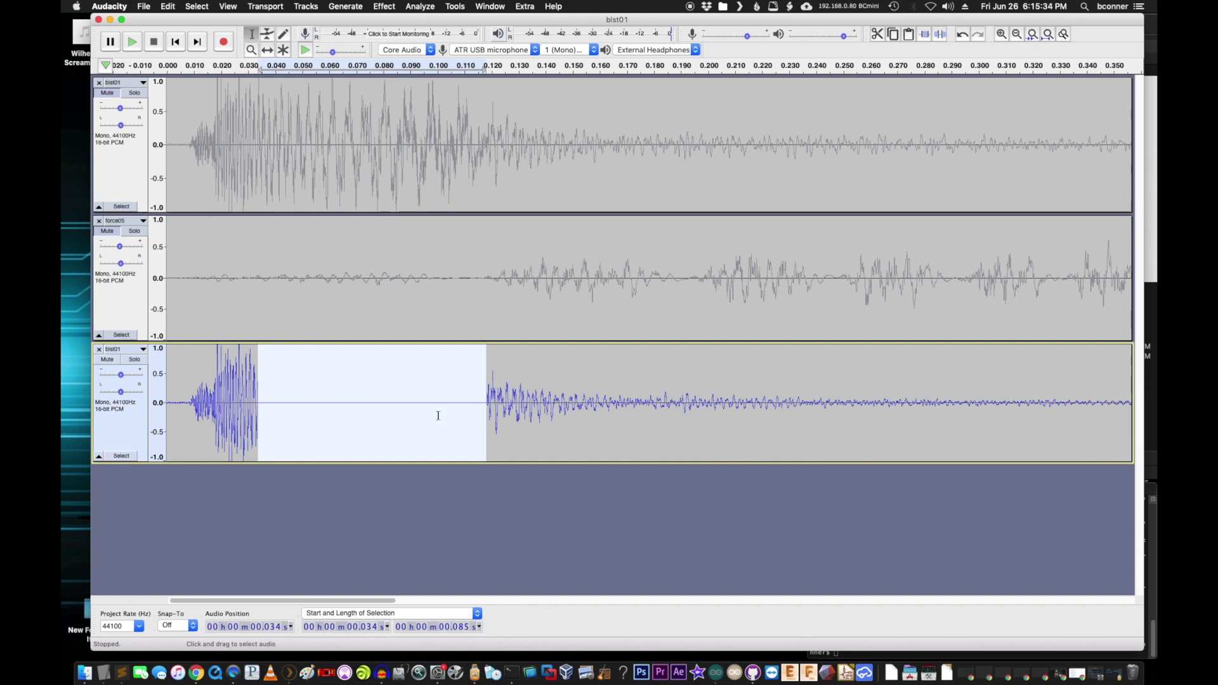
left_click(302, 517)
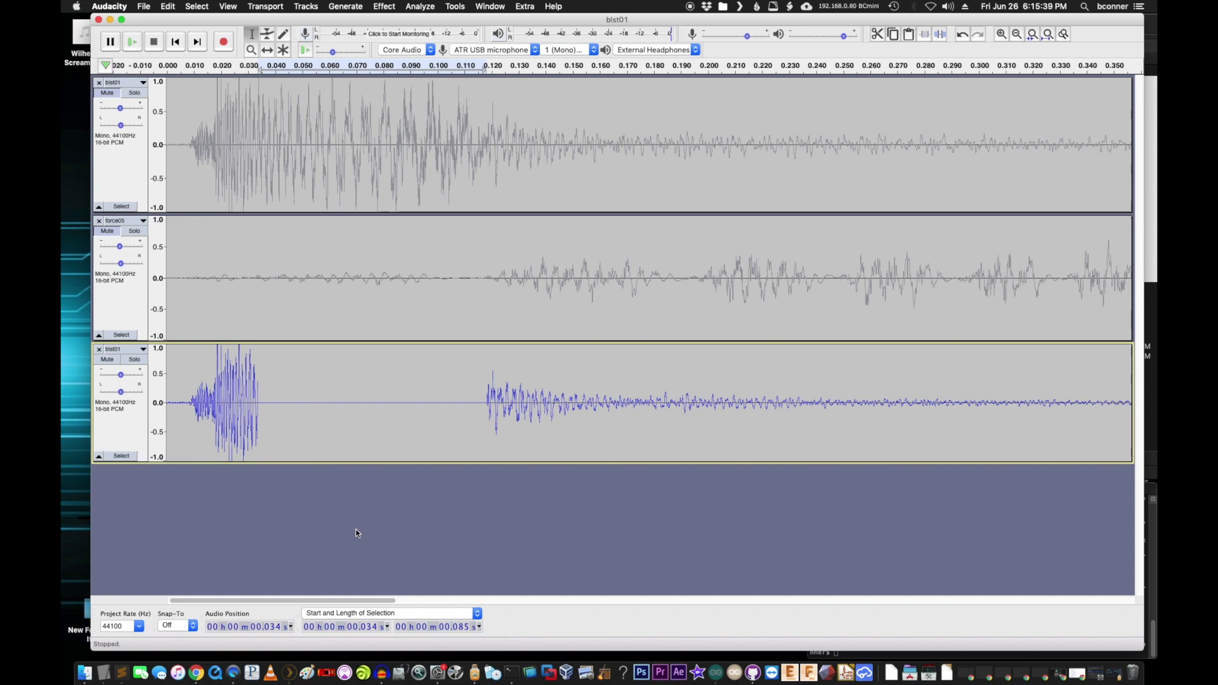
key("super+v")
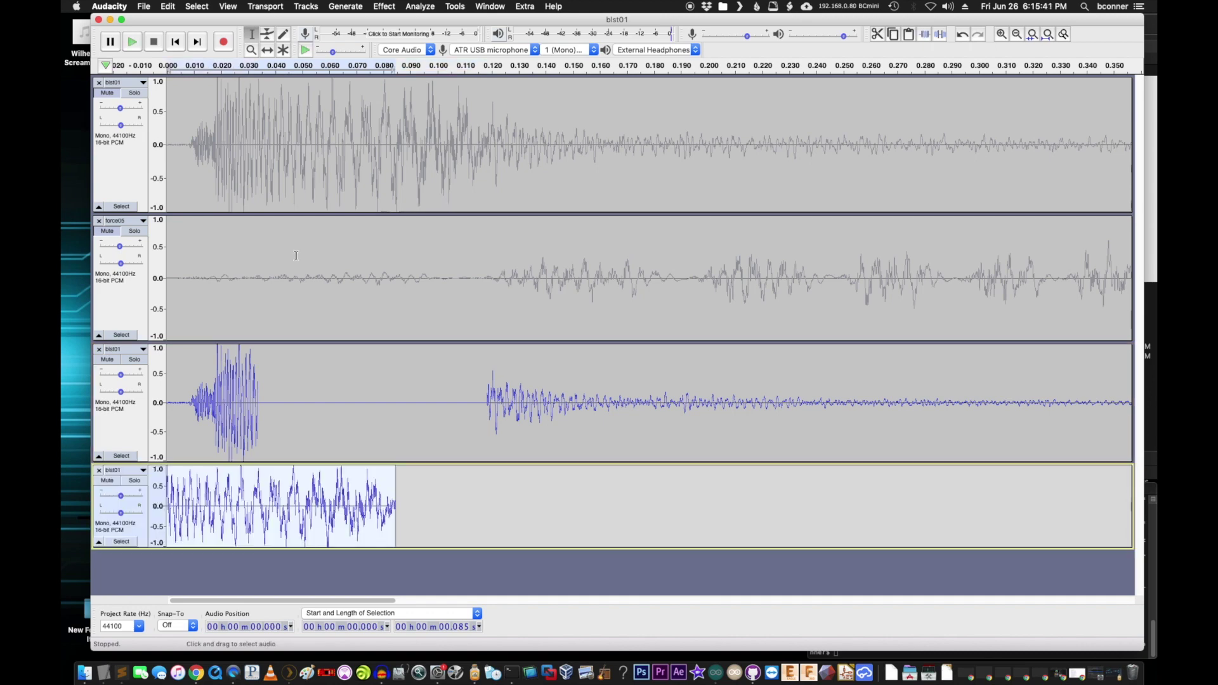
left_click(269, 51)
key("super+z")
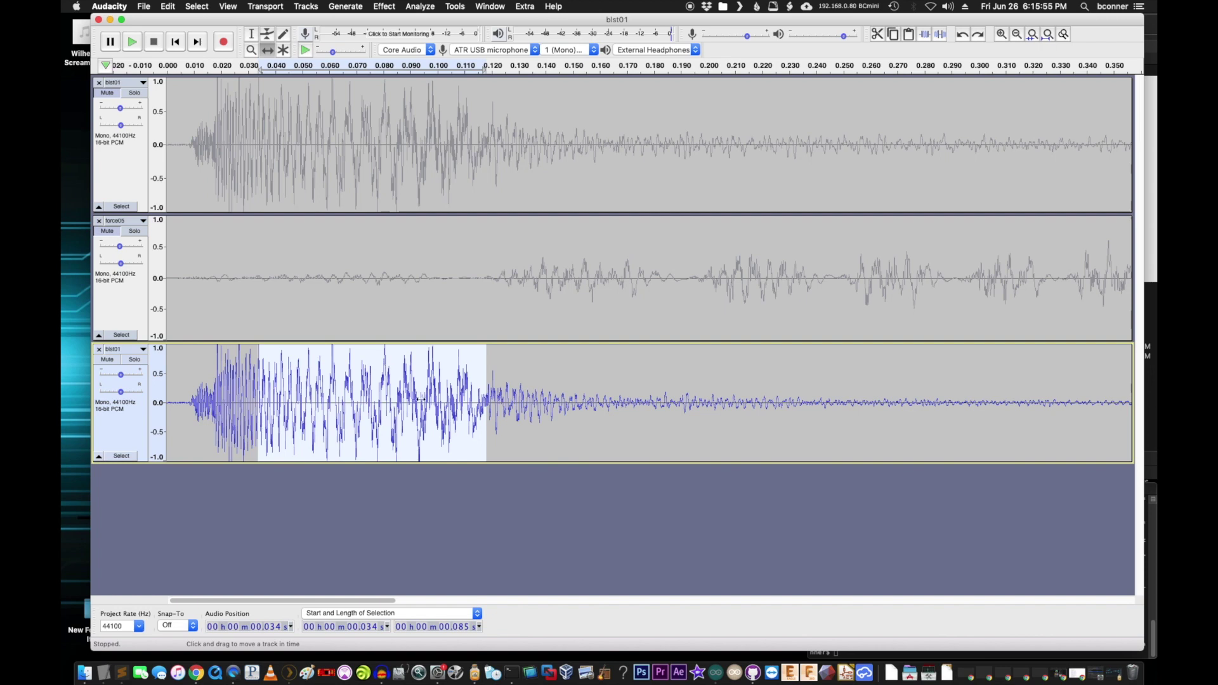
Split the dry blst01 copy at both edges of the selected 0.085 s burst.
left_click(168, 7)
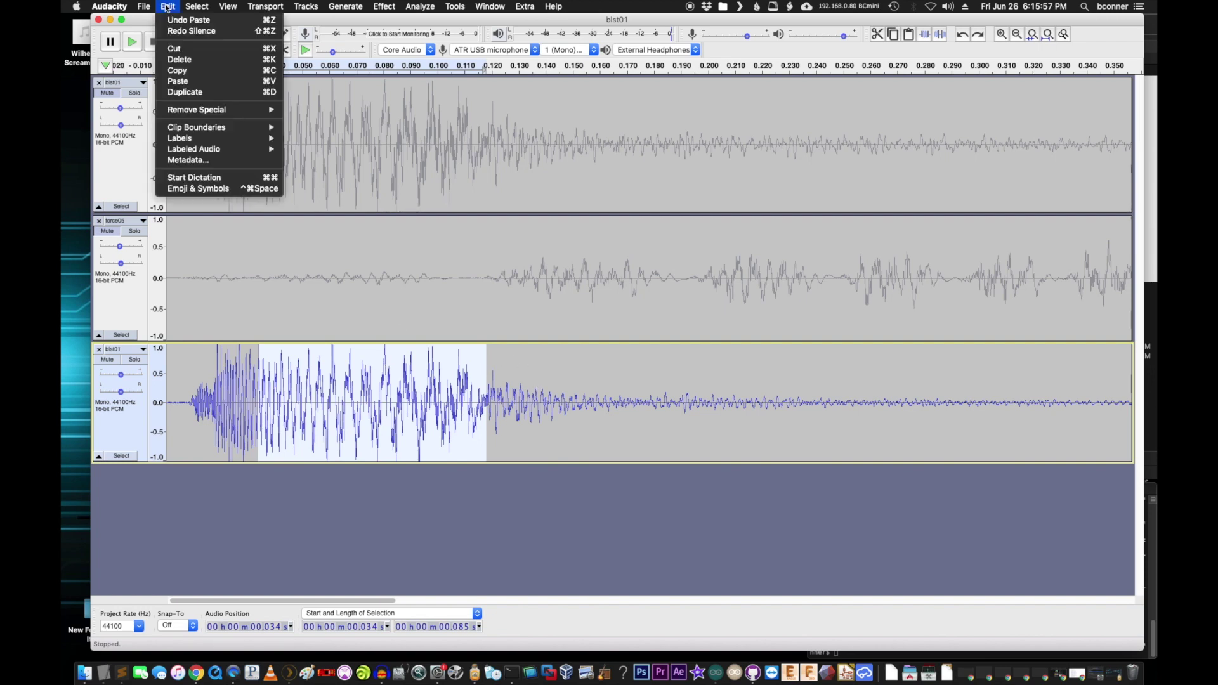
mouse_move(236, 130)
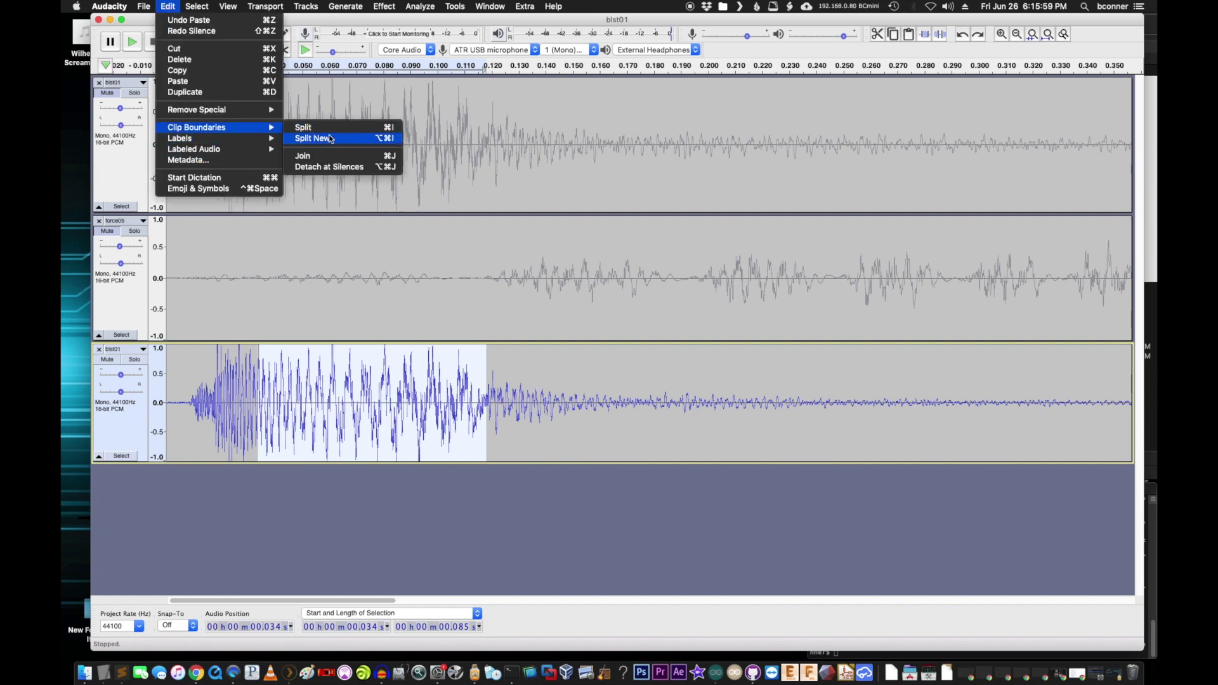
left_click(362, 129)
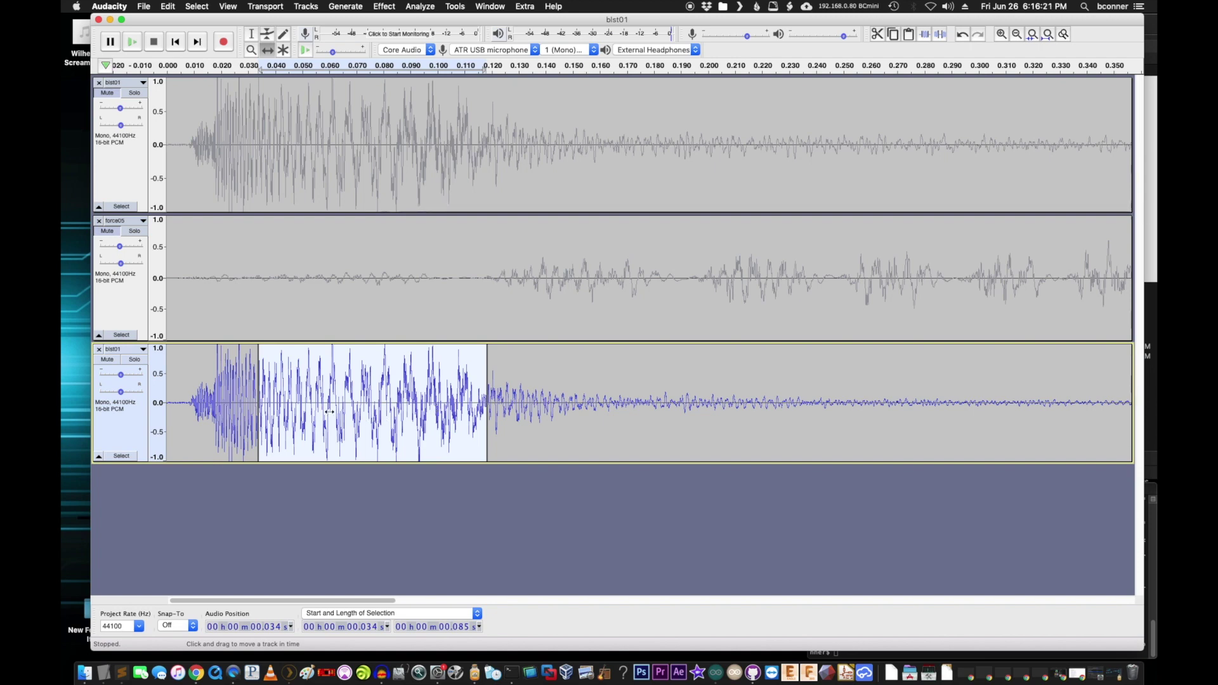
Silence the split-off burst in the dry copy and paste the copied burst into a new track below it.
key("super+l")
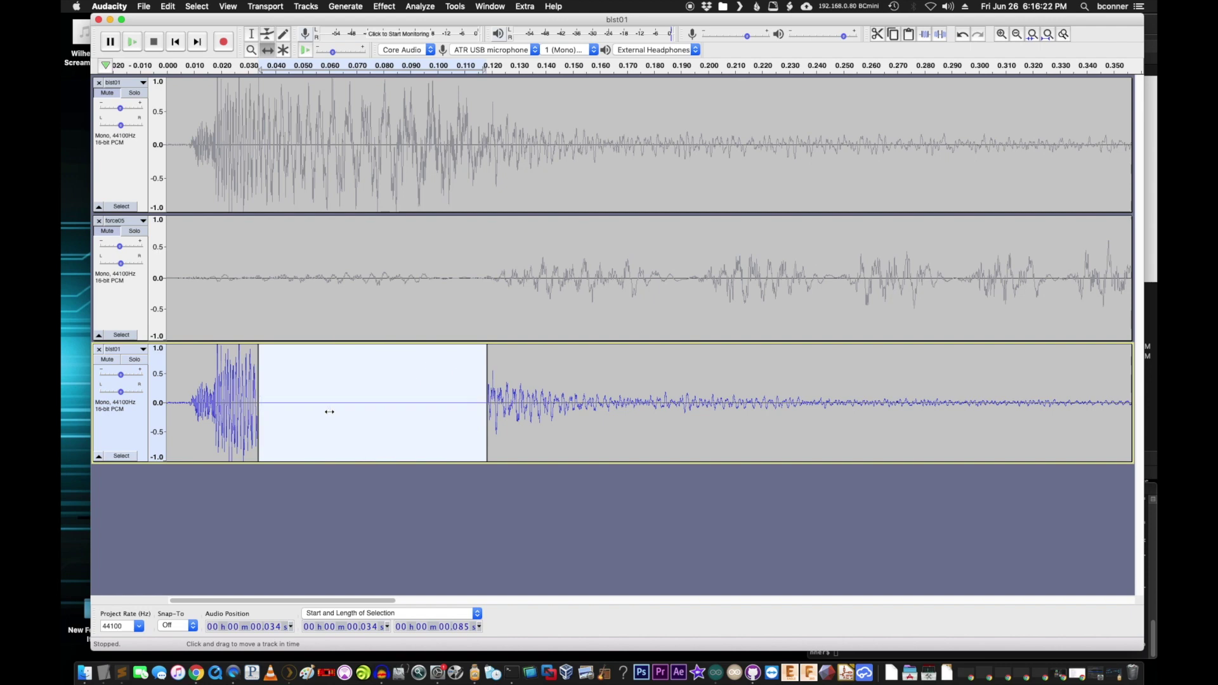
left_click(293, 493)
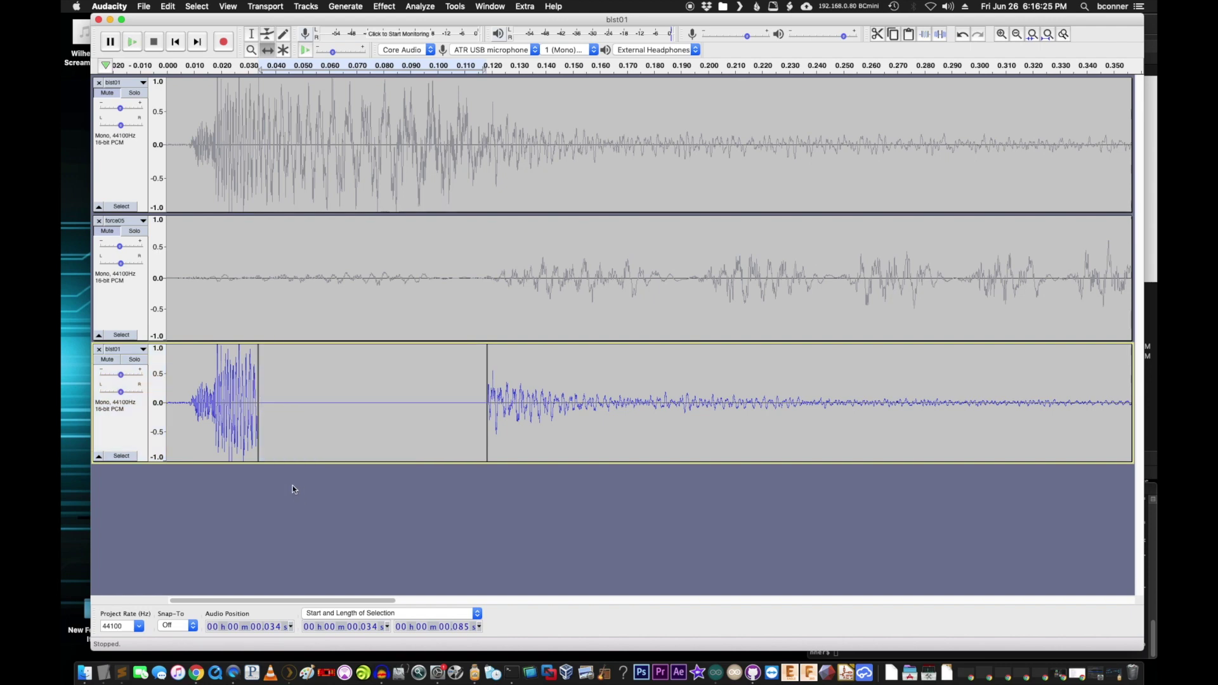
key("super+v")
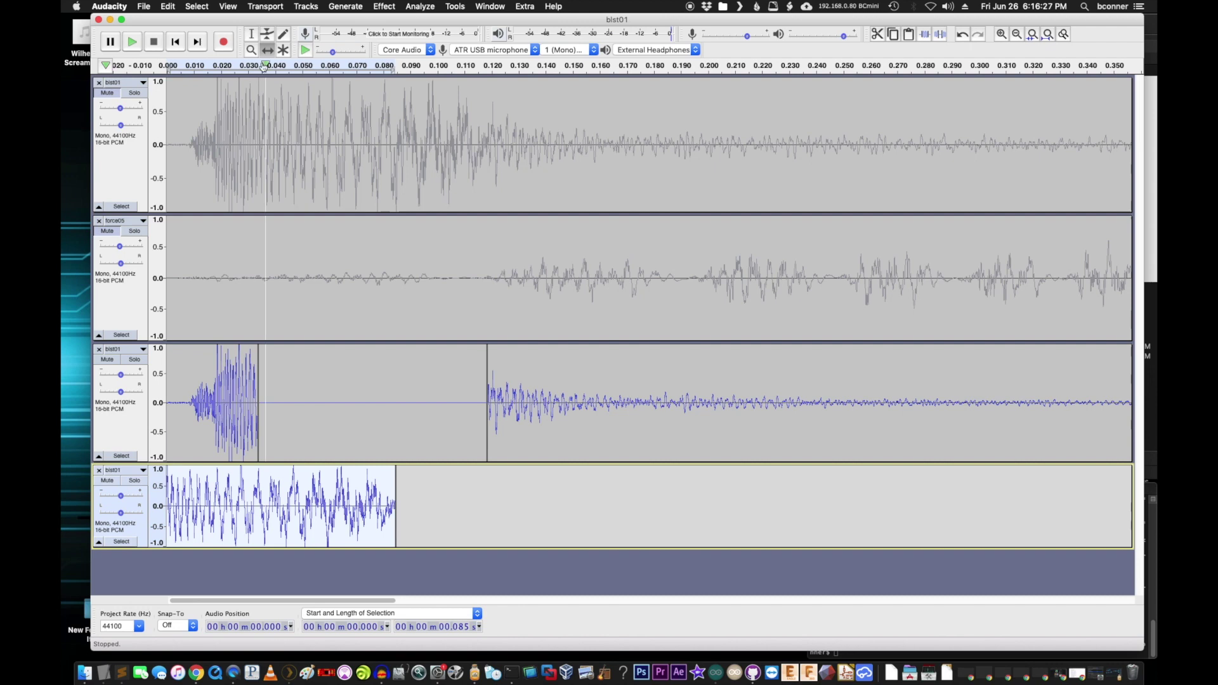
Try to shift the pasted burst in time along its new track, and reselect the whole clip.
left_click_drag(252, 487, 277, 482)
left_click(283, 566)
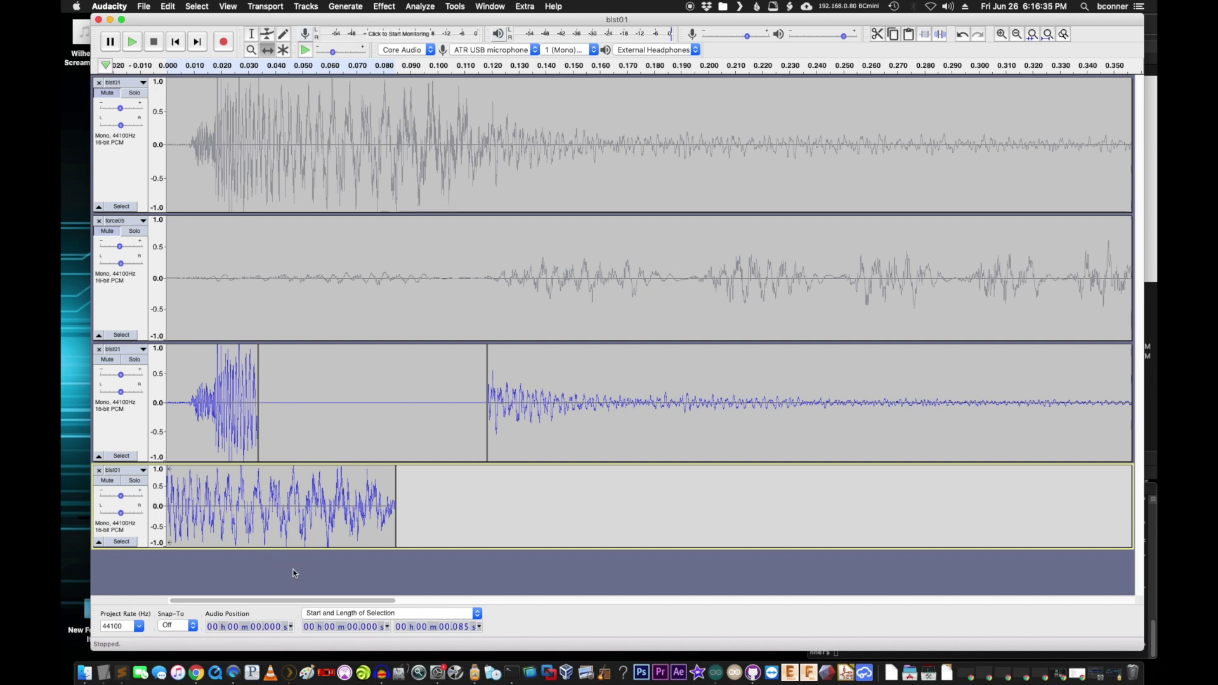
left_click(275, 485)
left_click_drag(275, 485, 223, 472)
key("F1")
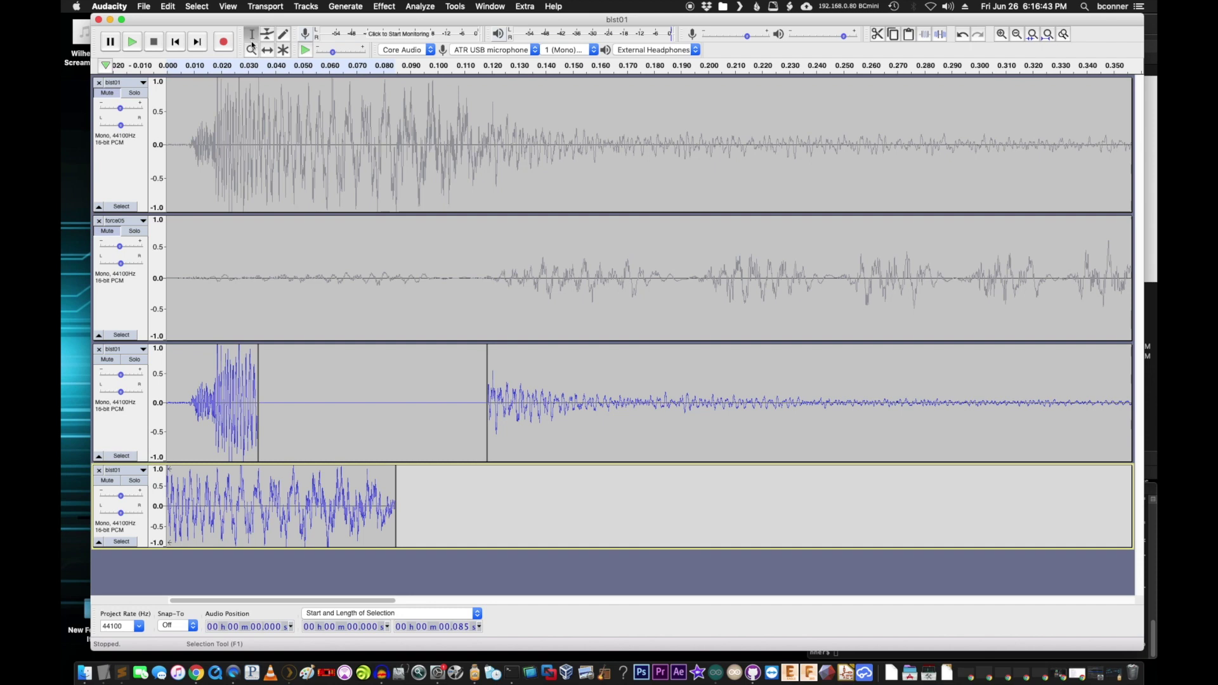
left_click(296, 485)
double_click(296, 486)
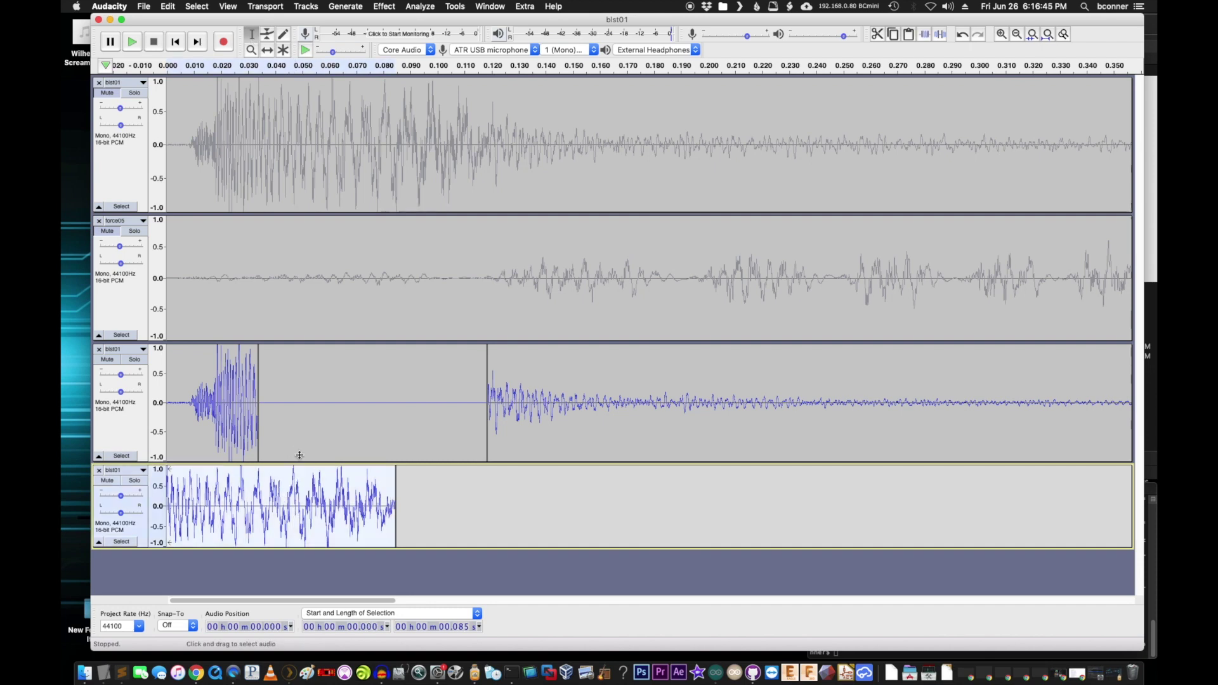
Enlarge the burst track and shift its clip in time to start at 0.034 s, filling the silenced gap in the dry copy above.
left_click(266, 51)
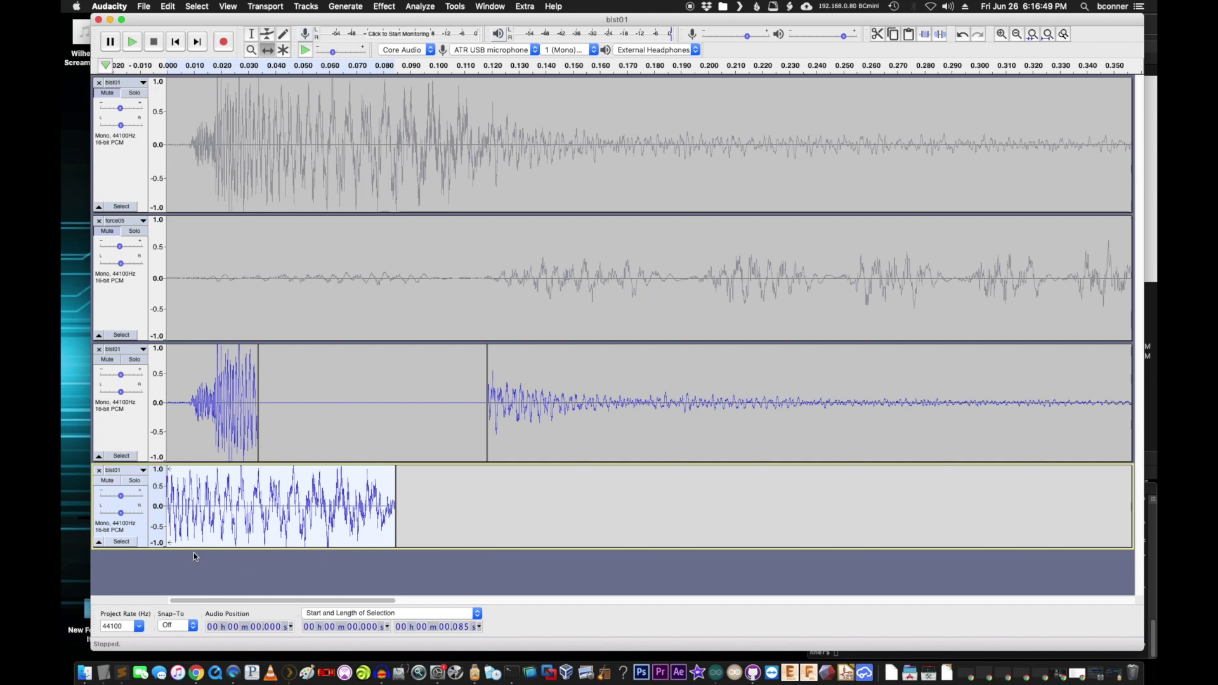
left_click_drag(198, 547, 202, 572)
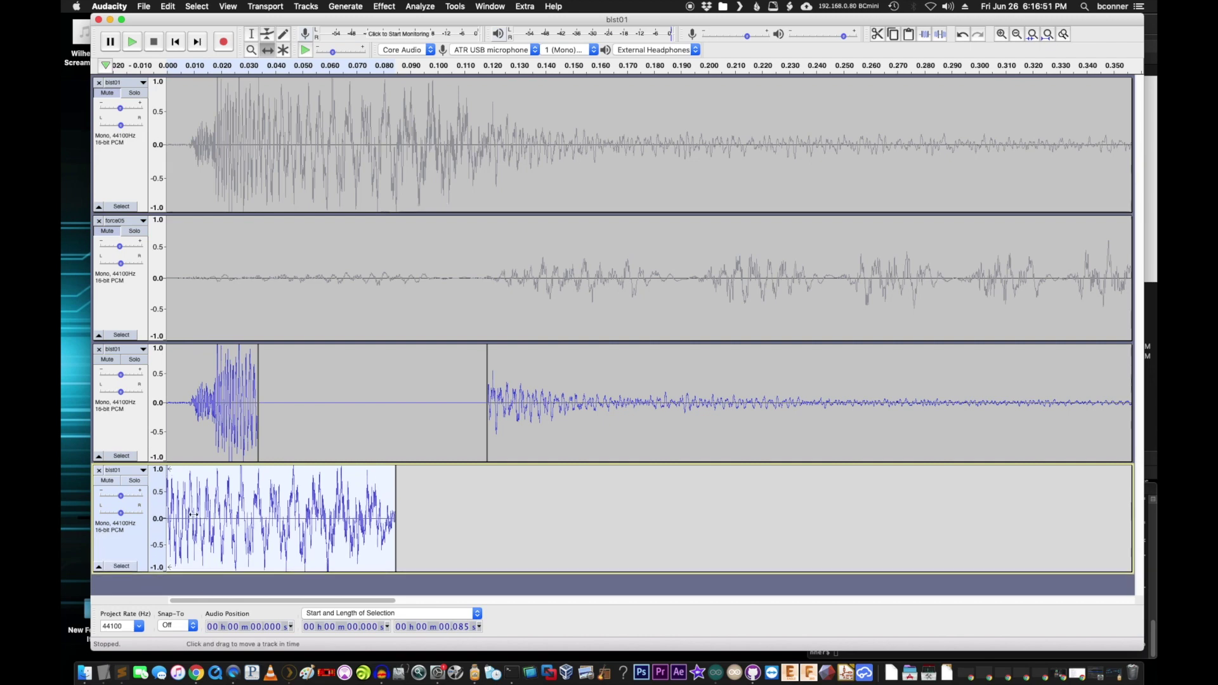
left_click(257, 498)
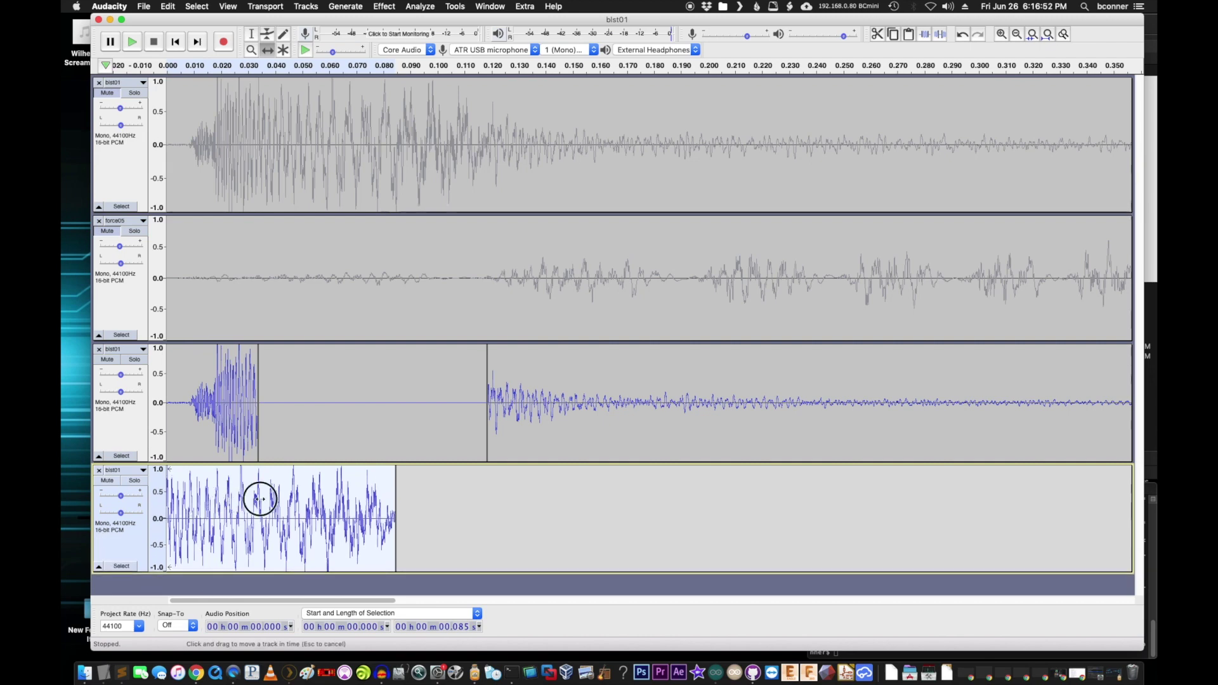
left_click(400, 499)
left_click_drag(242, 502, 201, 497)
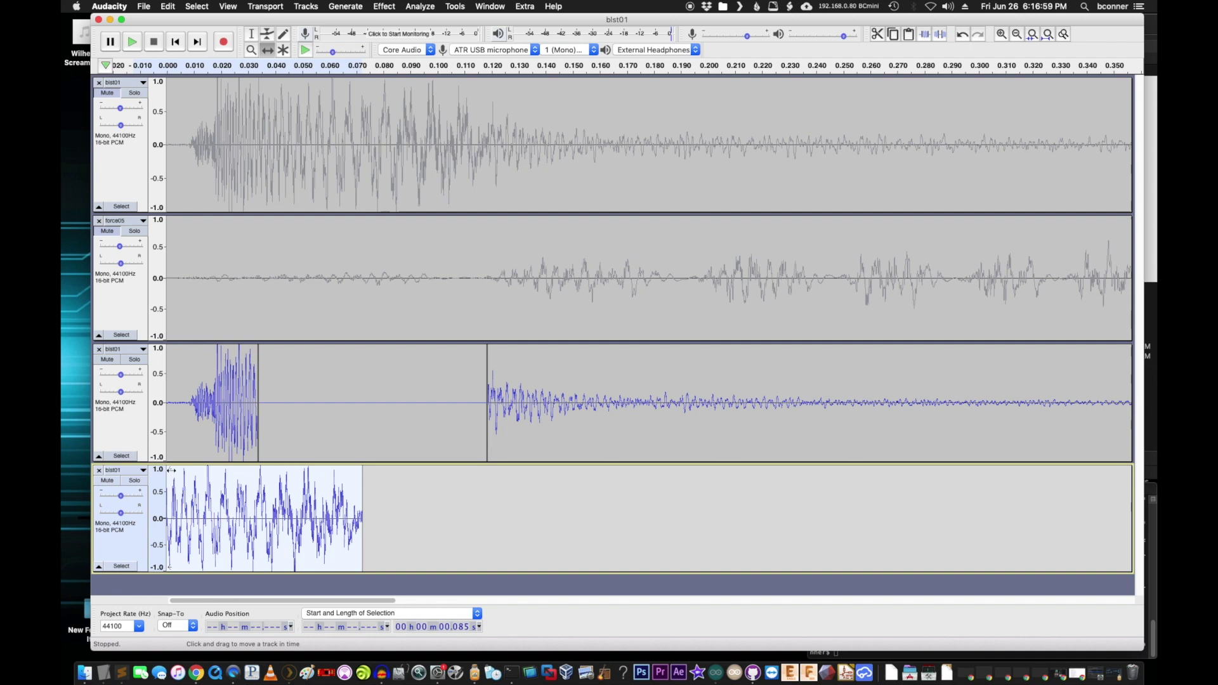
left_click_drag(202, 489, 326, 492)
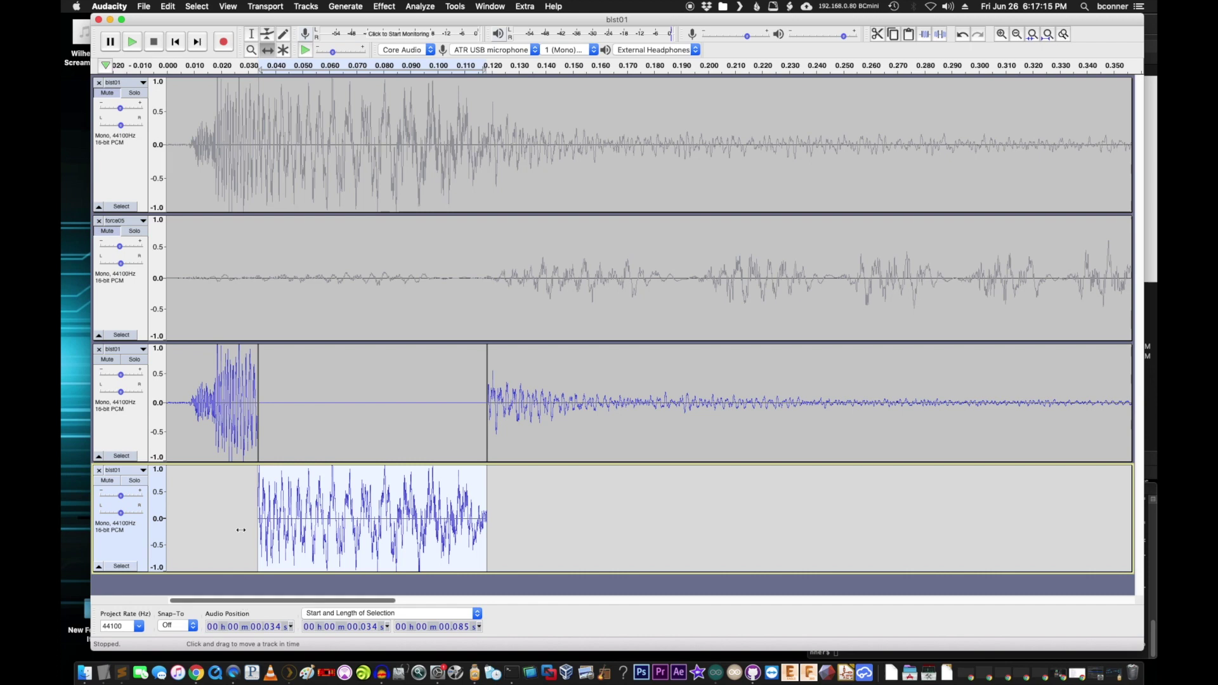
Play the shifted burst, then select all tracks, fit them to the window and play the whole mix.
key("space")
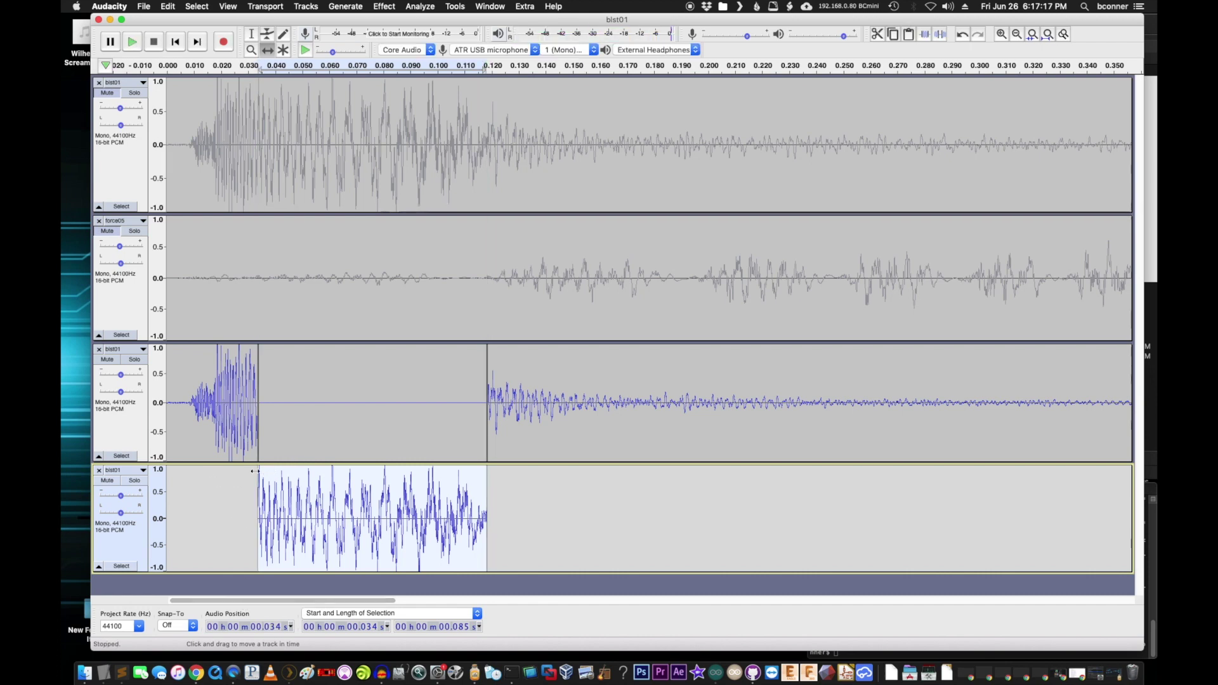
key("super+a")
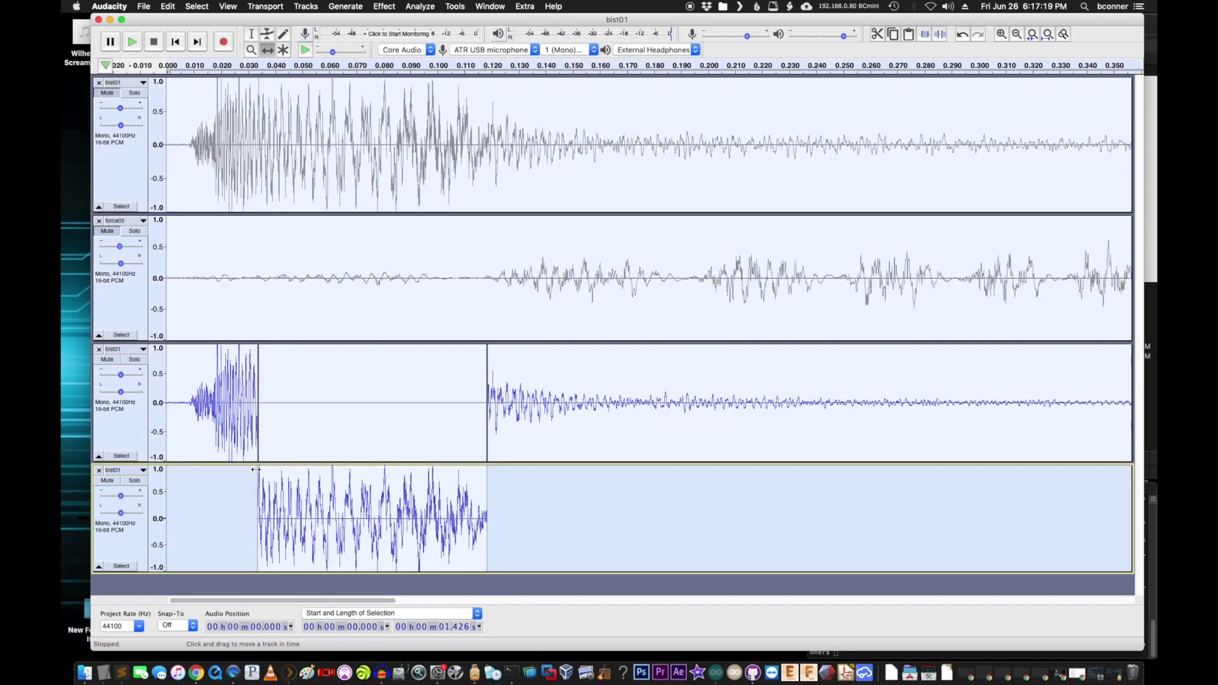
key("space")
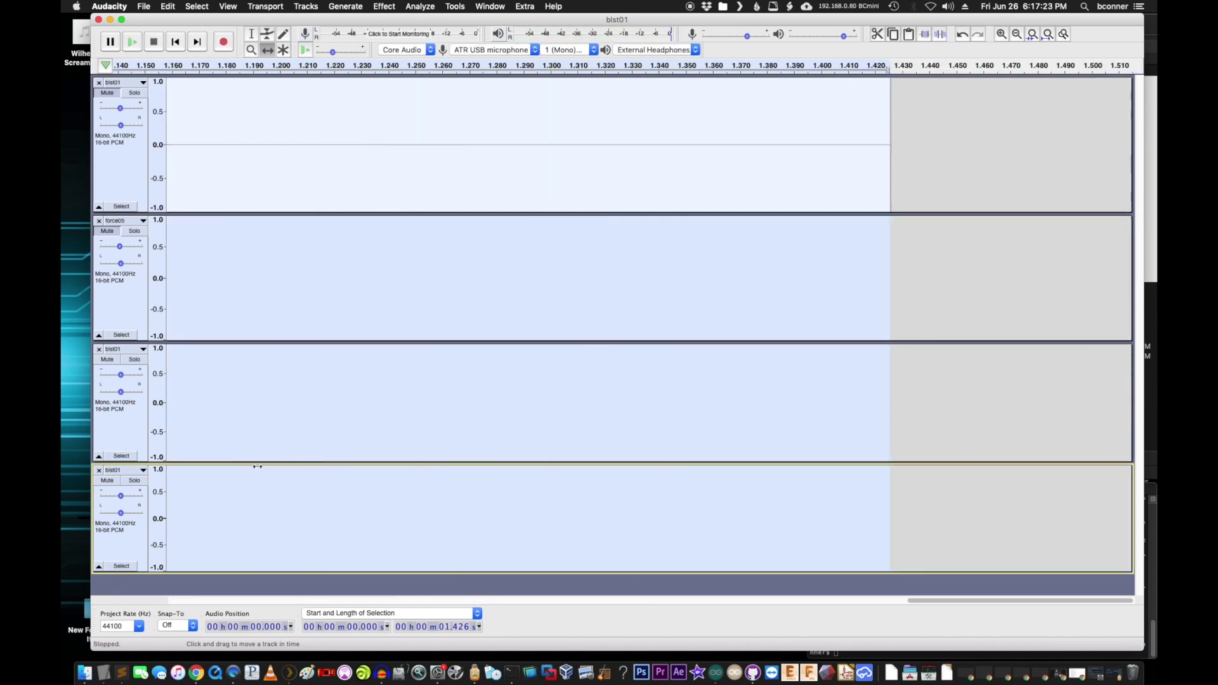
key("super+f")
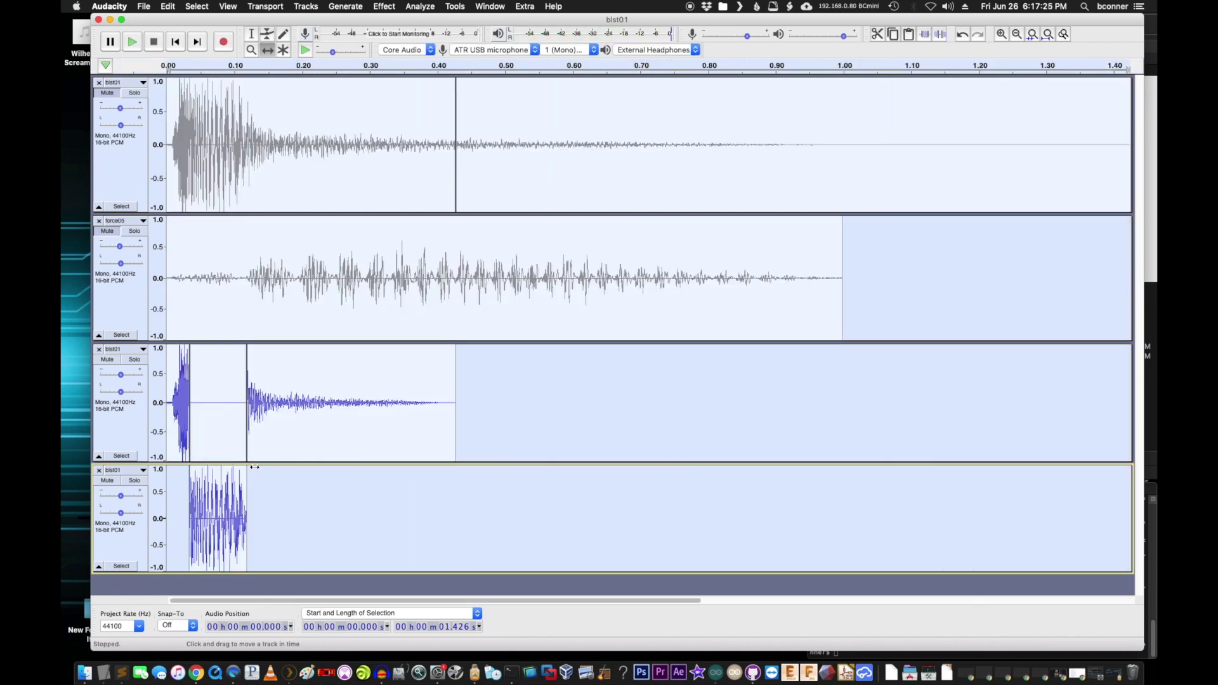
key("space")
key("space")
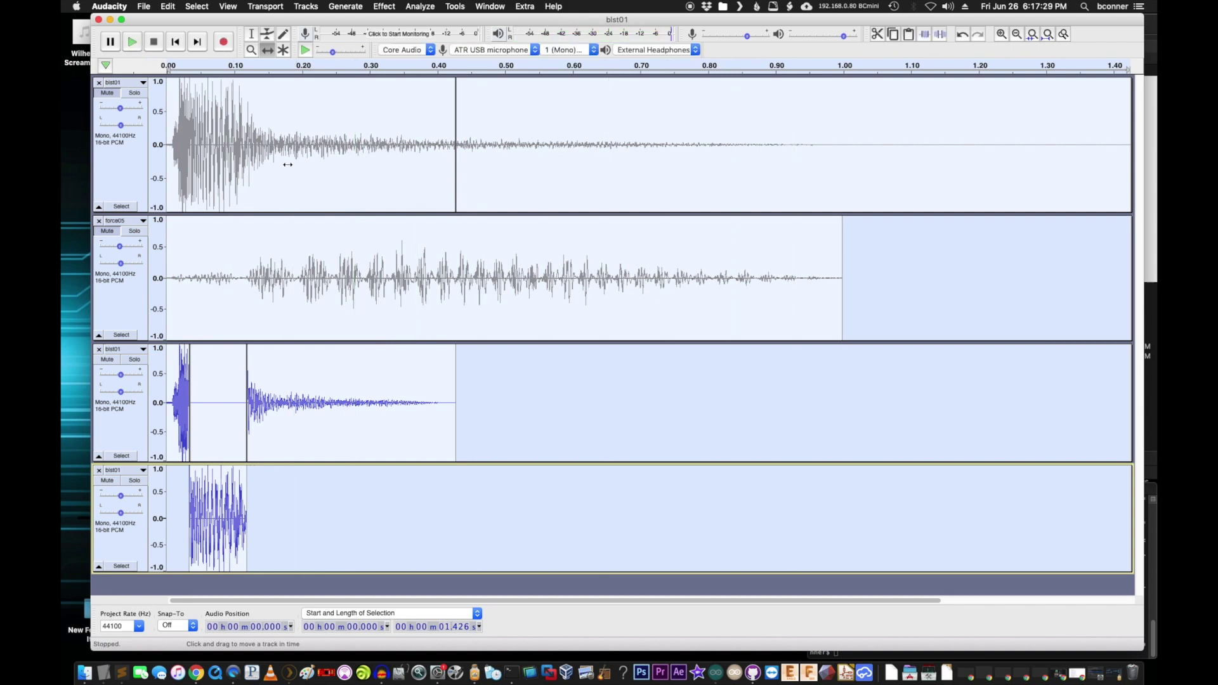
Select the whole burst clip, and then an empty stretch of about 0.621 s behind it on the same track.
key("F1")
left_click(295, 502)
left_click(216, 499)
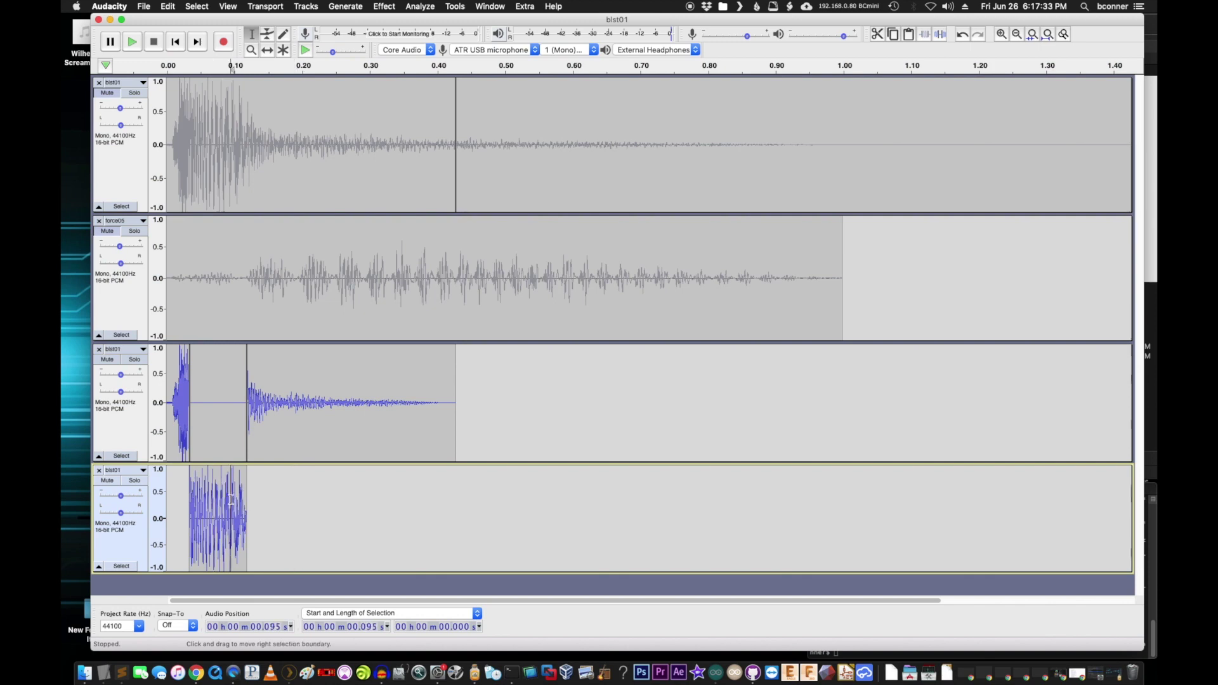
double_click(232, 501)
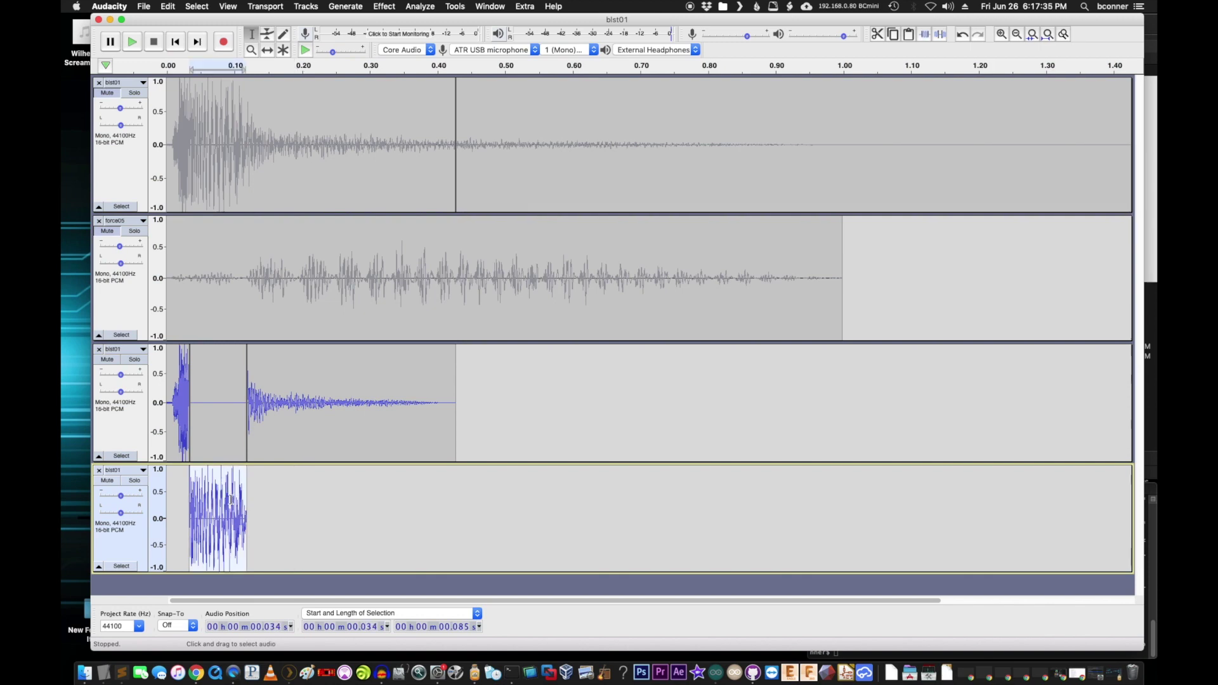
left_click_drag(330, 521, 745, 525)
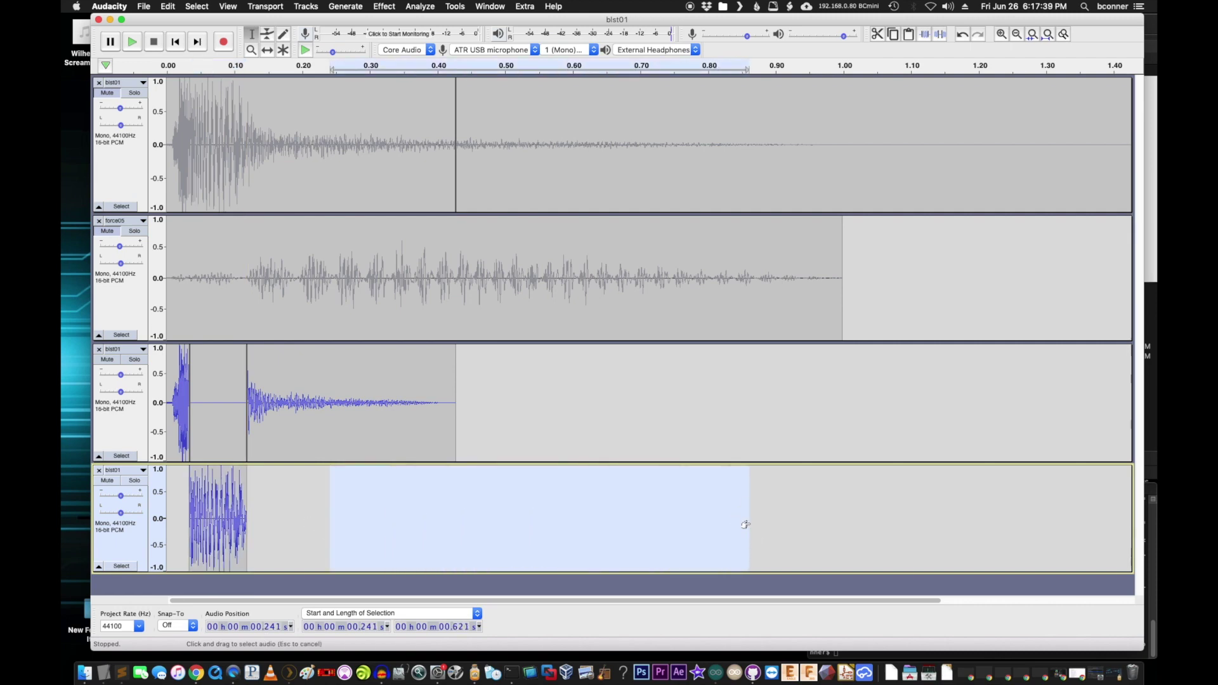
Copy the whole force05 clip, paste it at the burst's end at 0.118 s, and silence the pasted clip as an empty tail.
left_click(498, 330)
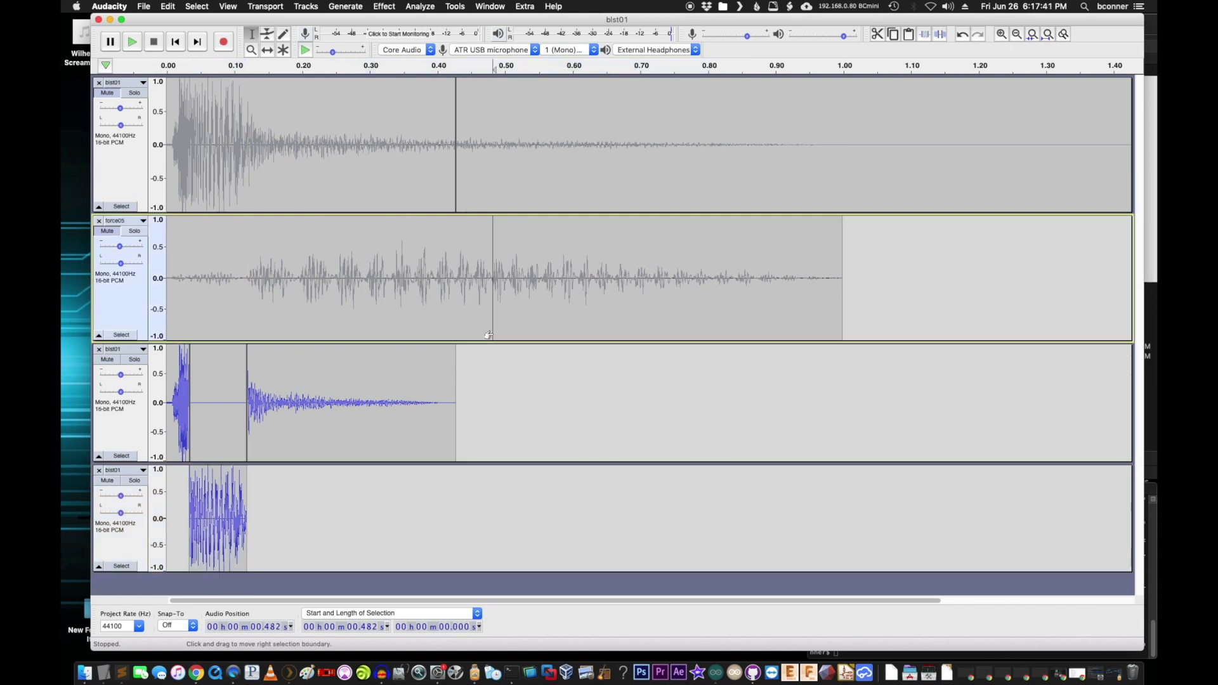
double_click(500, 329)
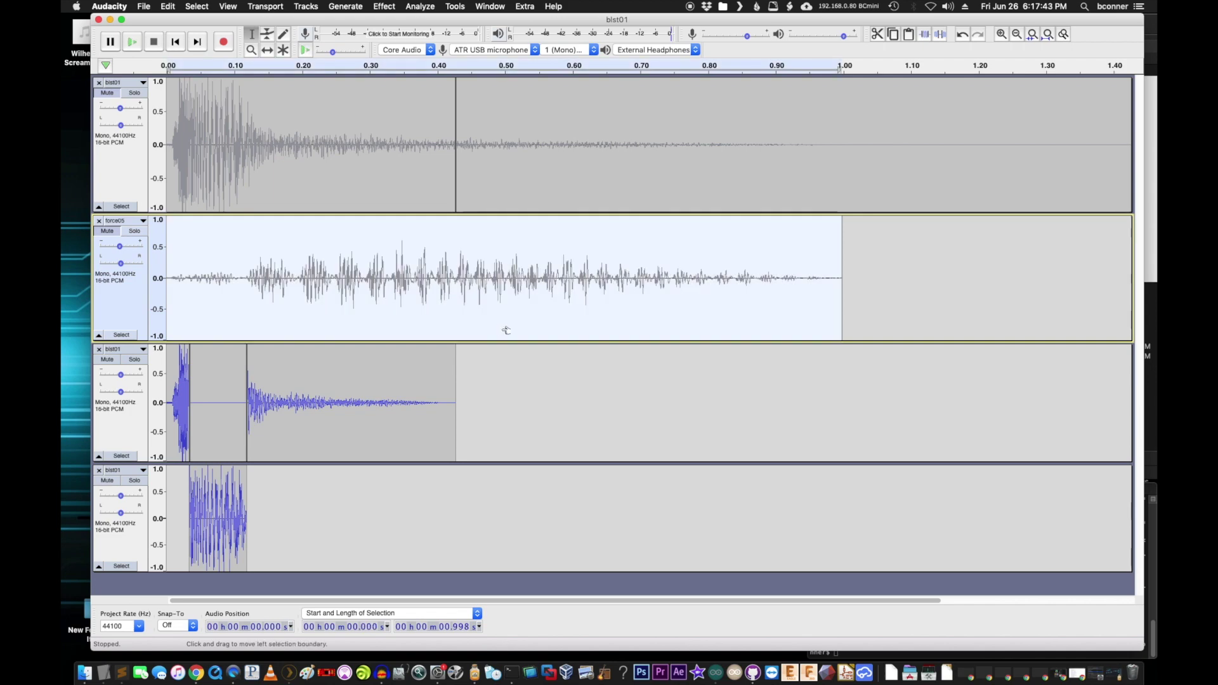
left_click(394, 536)
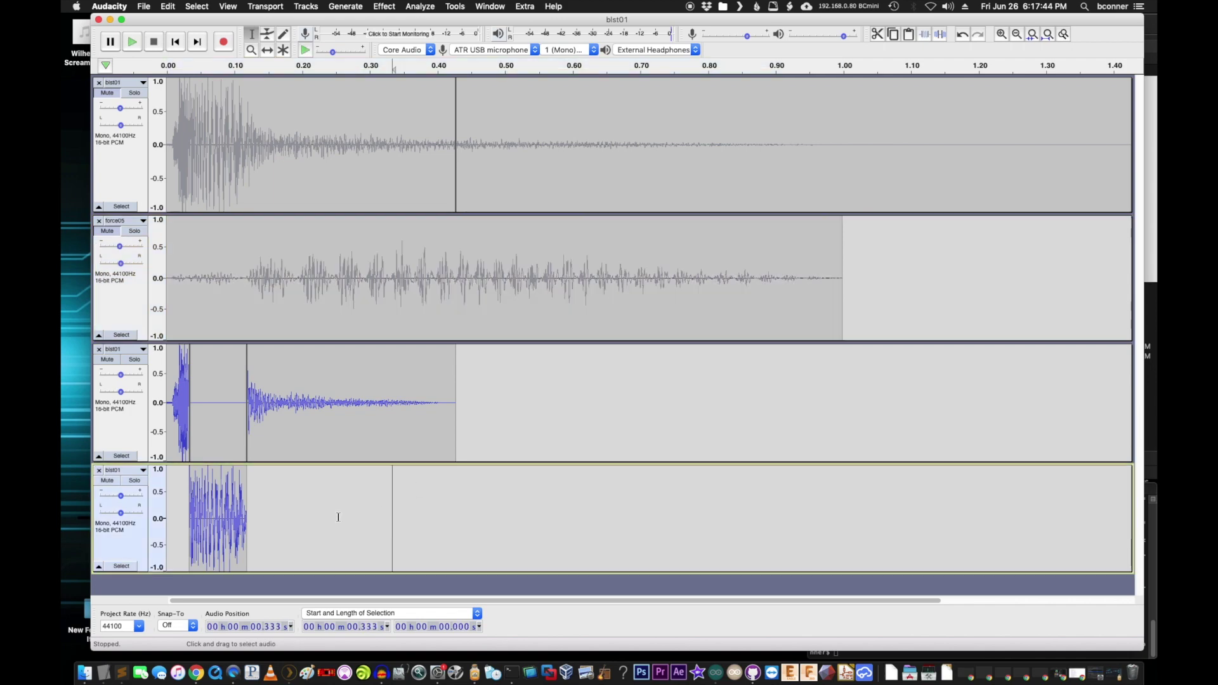
left_click(248, 506)
key("super+v")
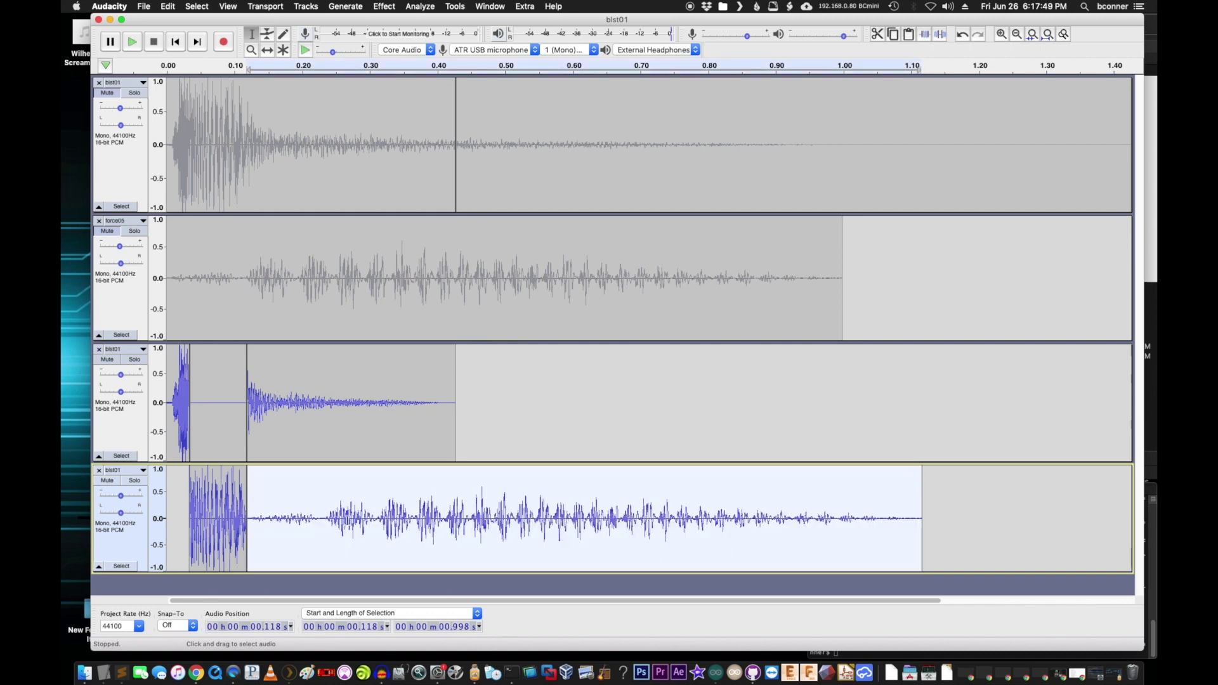
key("super+l")
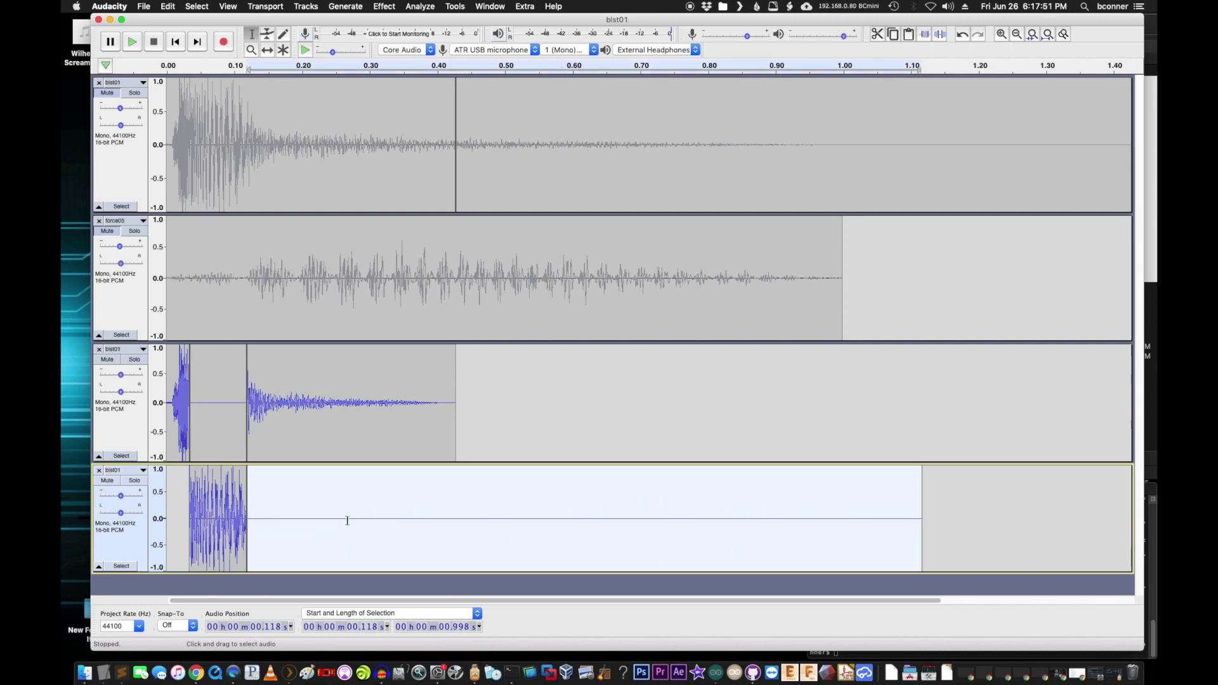
Apply Reverb with room size 87% and reverberance 68% to about 0.774 s covering the burst and part of its silent tail.
left_click(347, 521)
left_click_drag(709, 503, 181, 510)
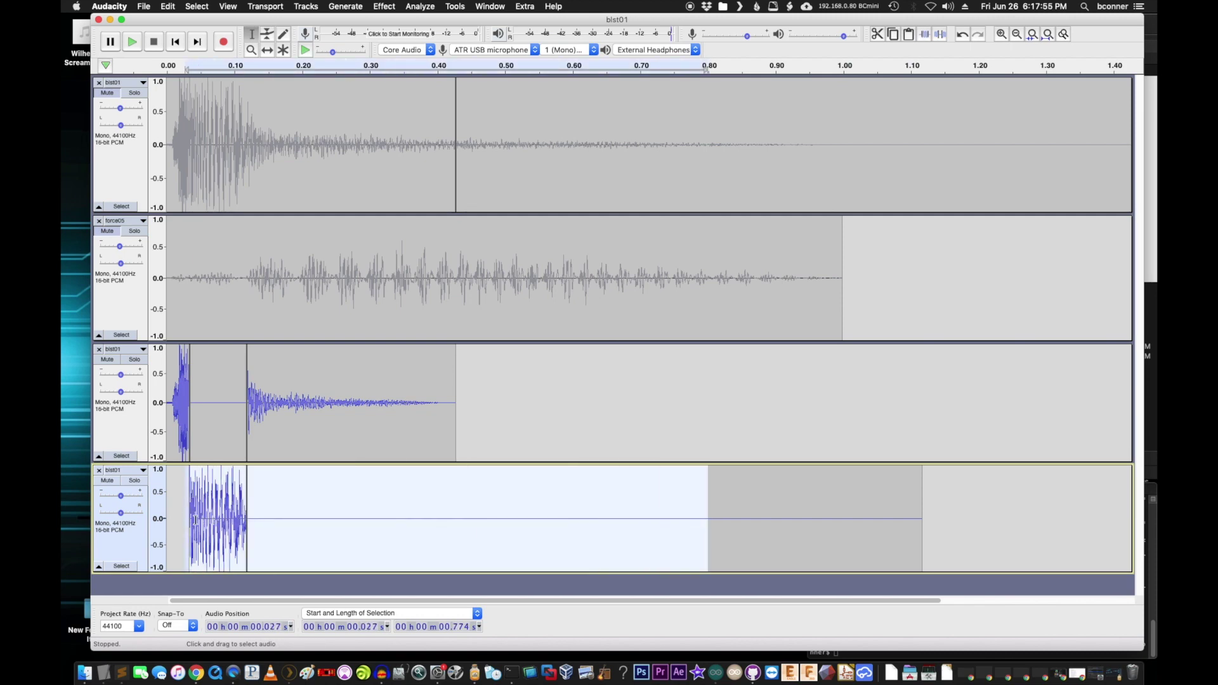
left_click(384, 7)
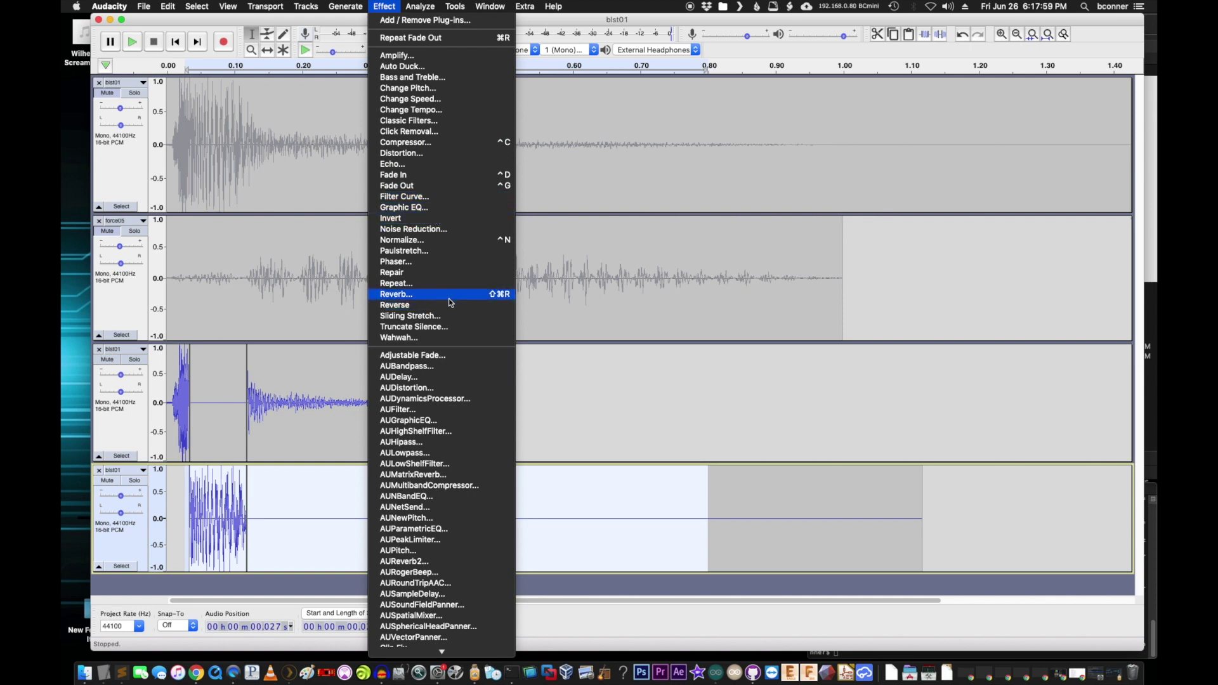
left_click(501, 296)
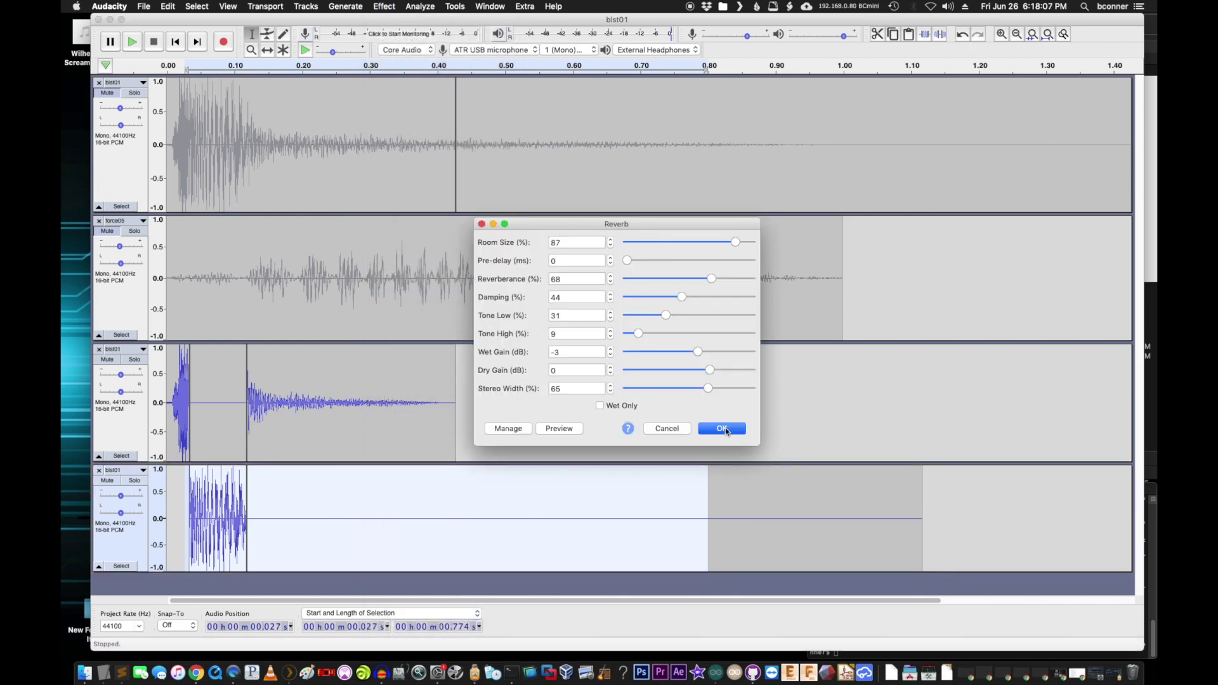
left_click(723, 430)
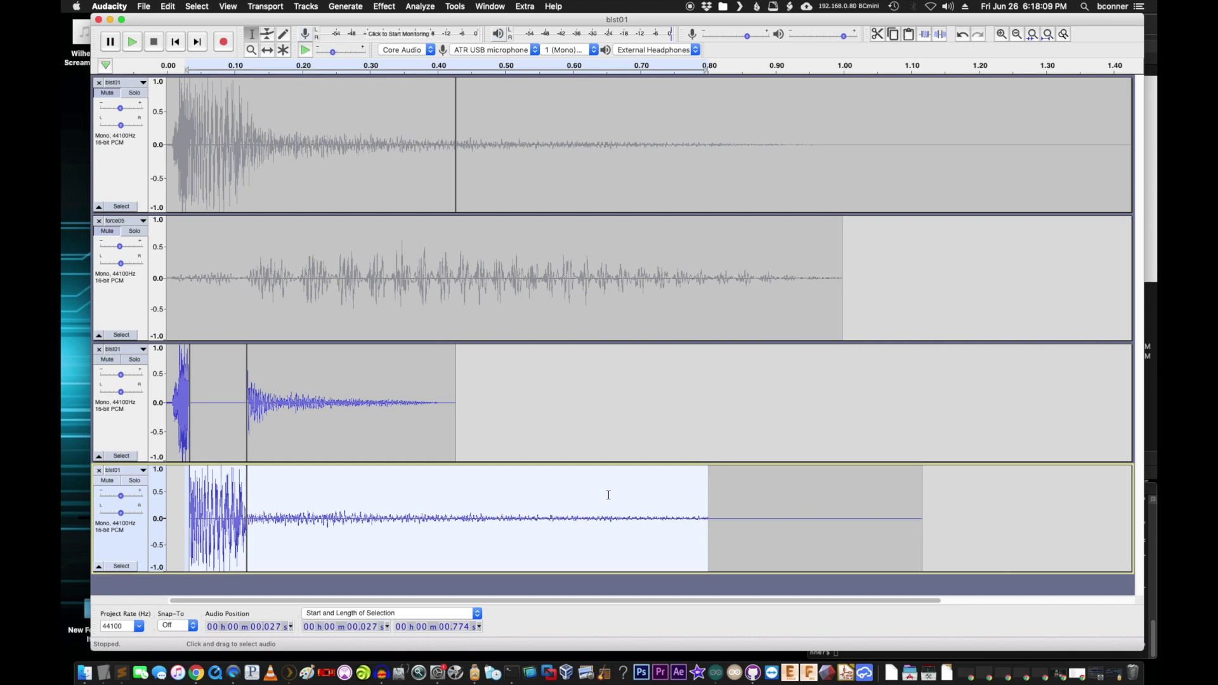
Mute the dry blst01 copy with the silenced gap and play the reverberated burst track with everything selected.
left_click(589, 486)
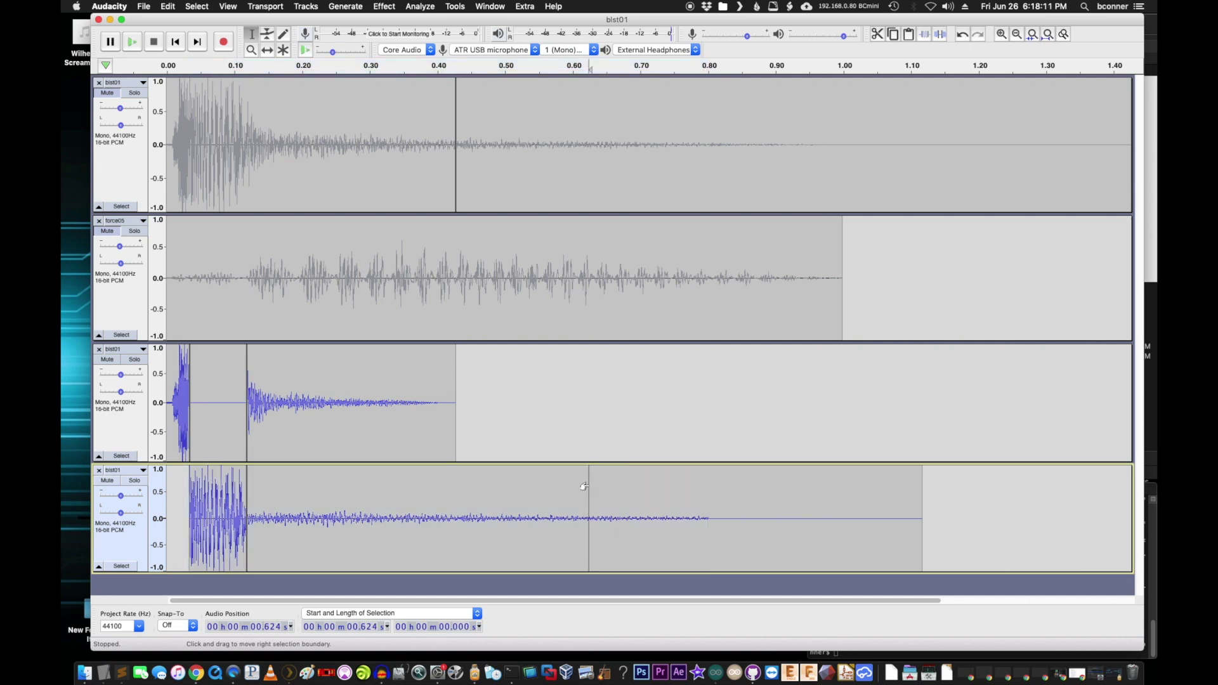
key("super+a")
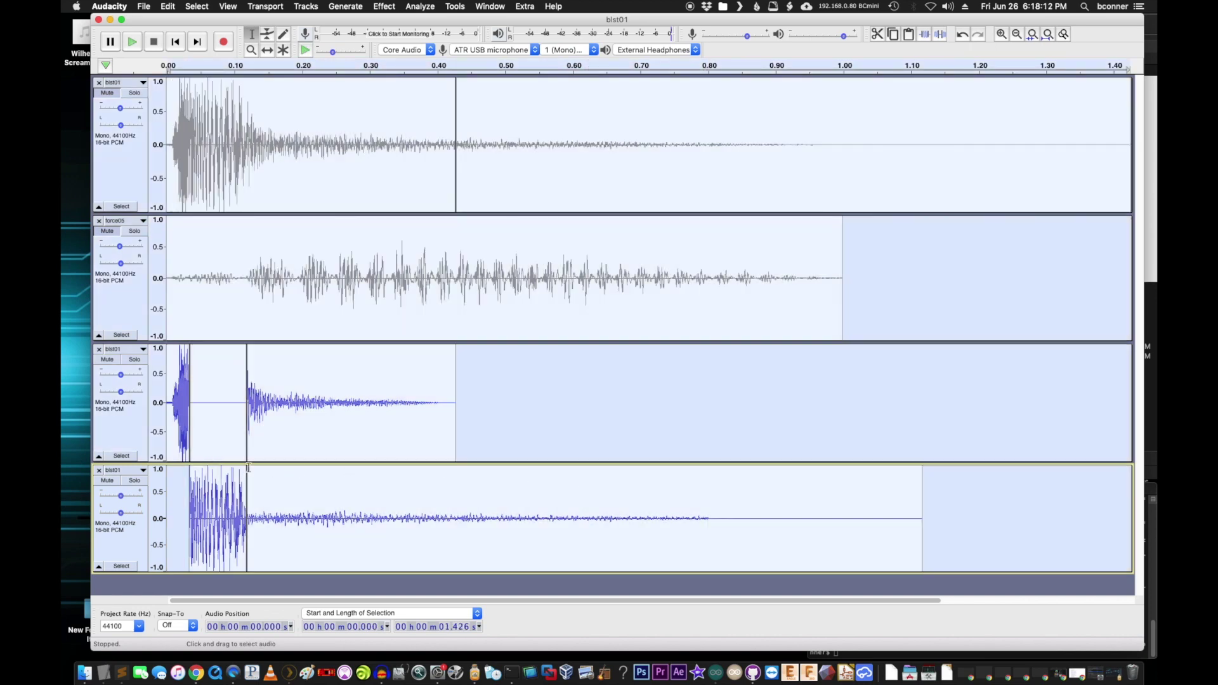
left_click(108, 360)
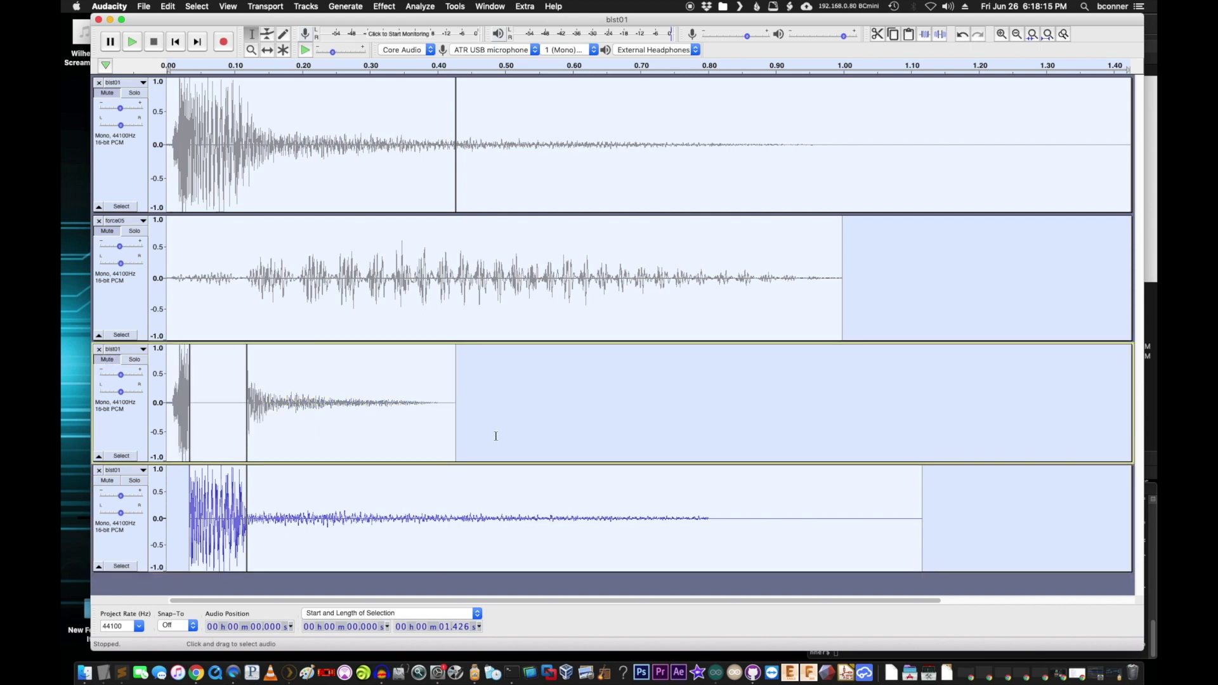
key("space")
key("space")
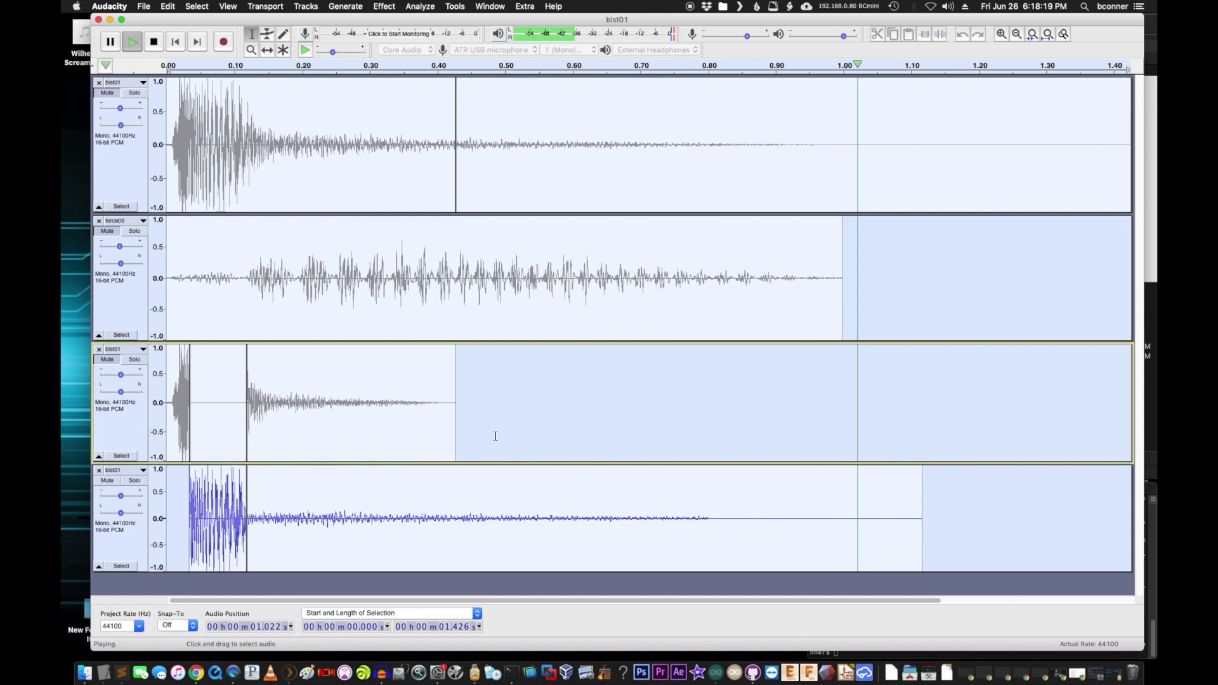
Select the reverb tail clip behind the burst and amplify it by 6 dB.
left_click(388, 482)
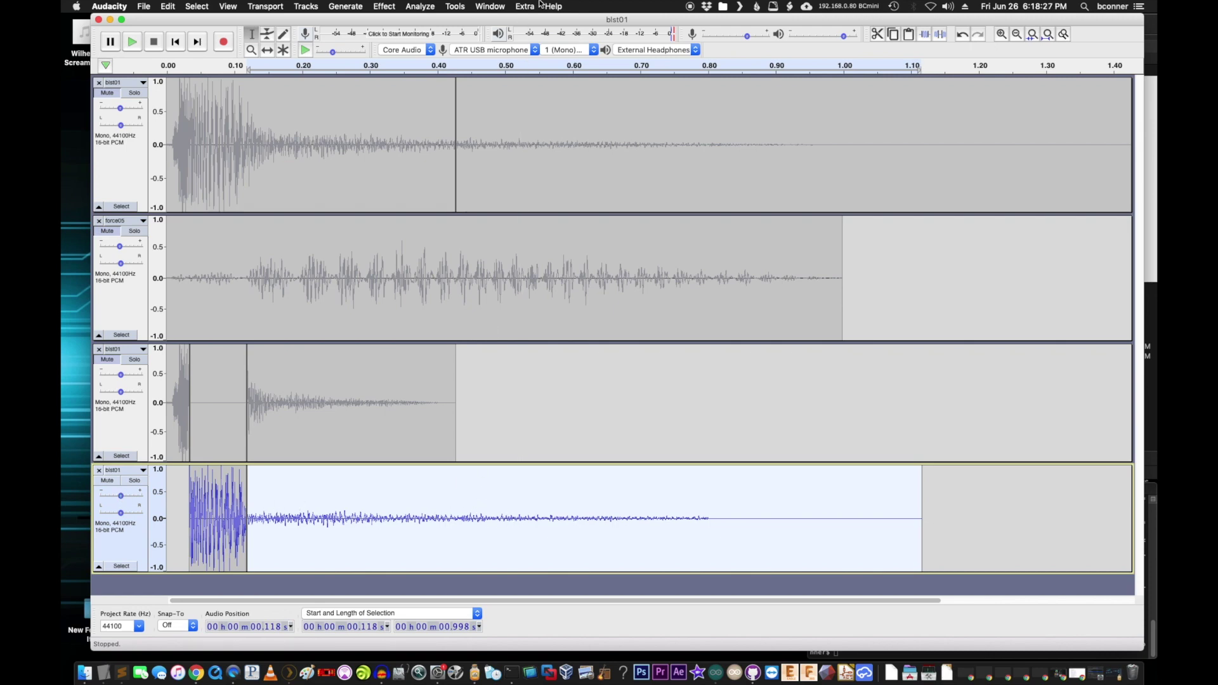
left_click(459, 5)
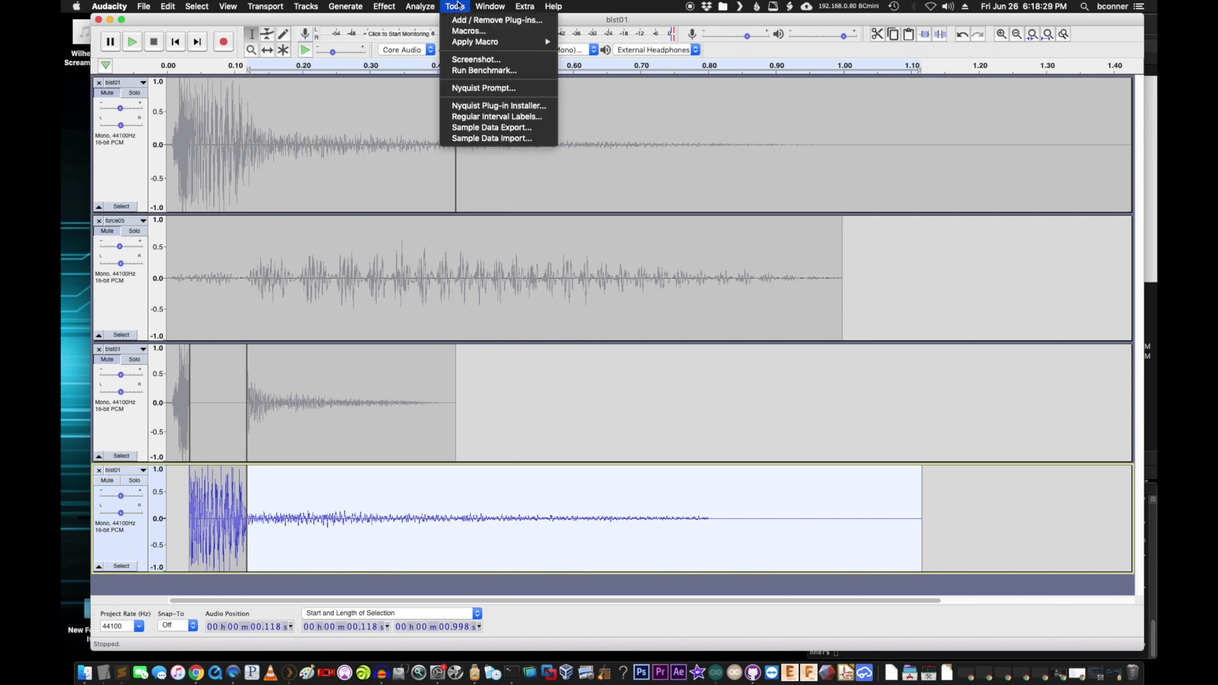
mouse_move(384, 5)
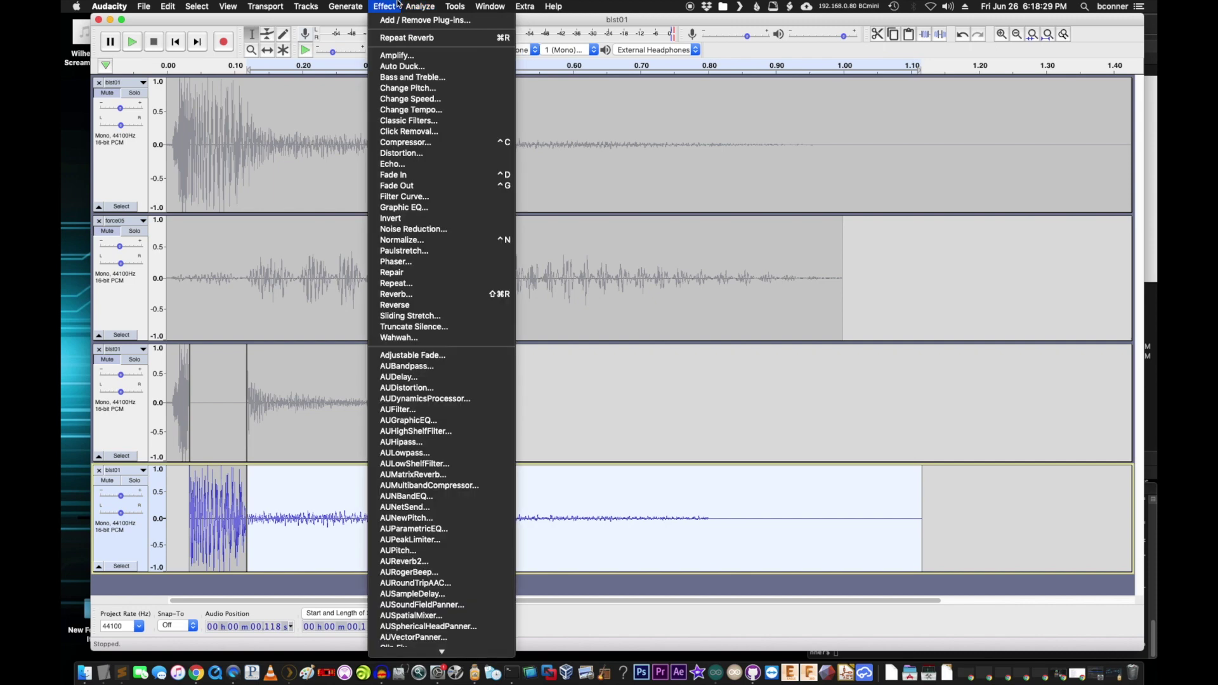
left_click(397, 56)
left_click_drag(660, 315, 626, 314)
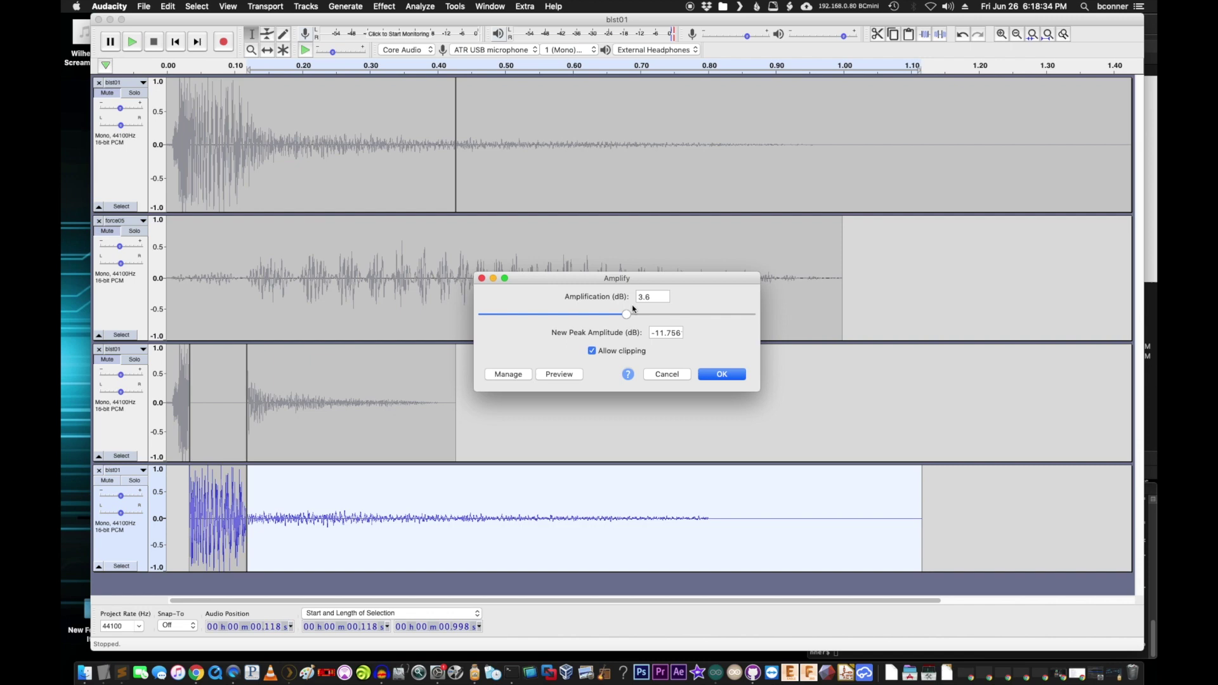
double_click(643, 296)
type("6")
left_click(734, 377)
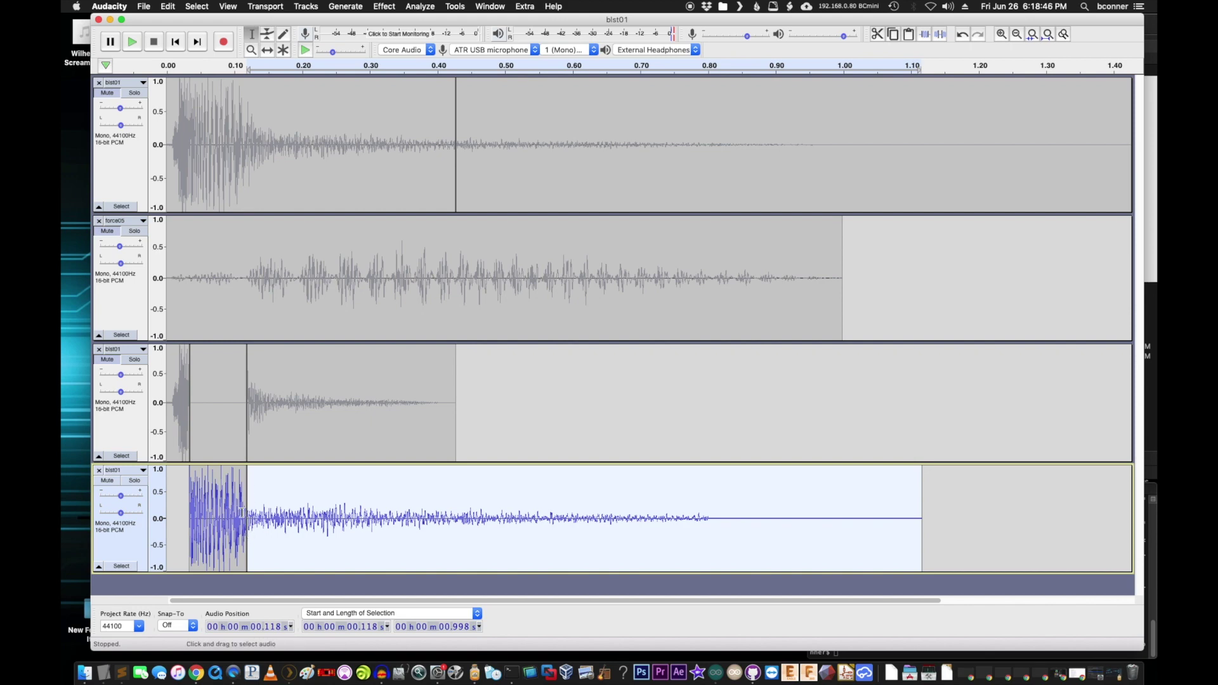
Repeat the amplification on the reverb tail twice, and undo the second repeat.
left_click(385, 7)
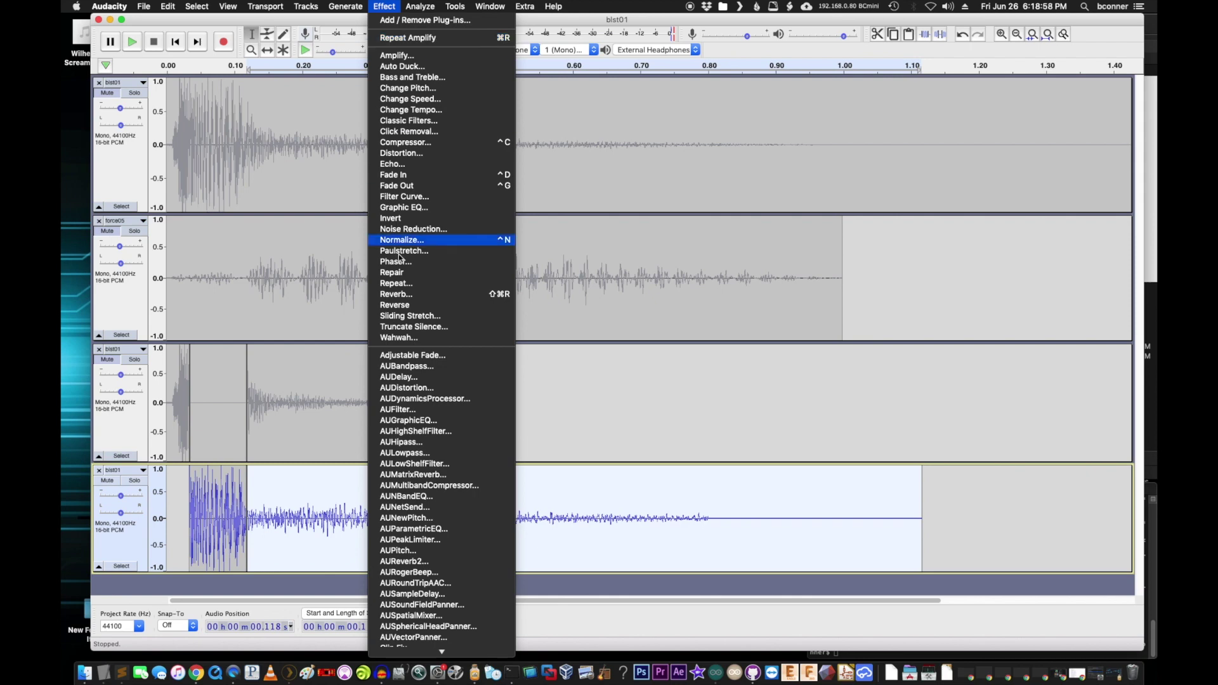
left_click(299, 489)
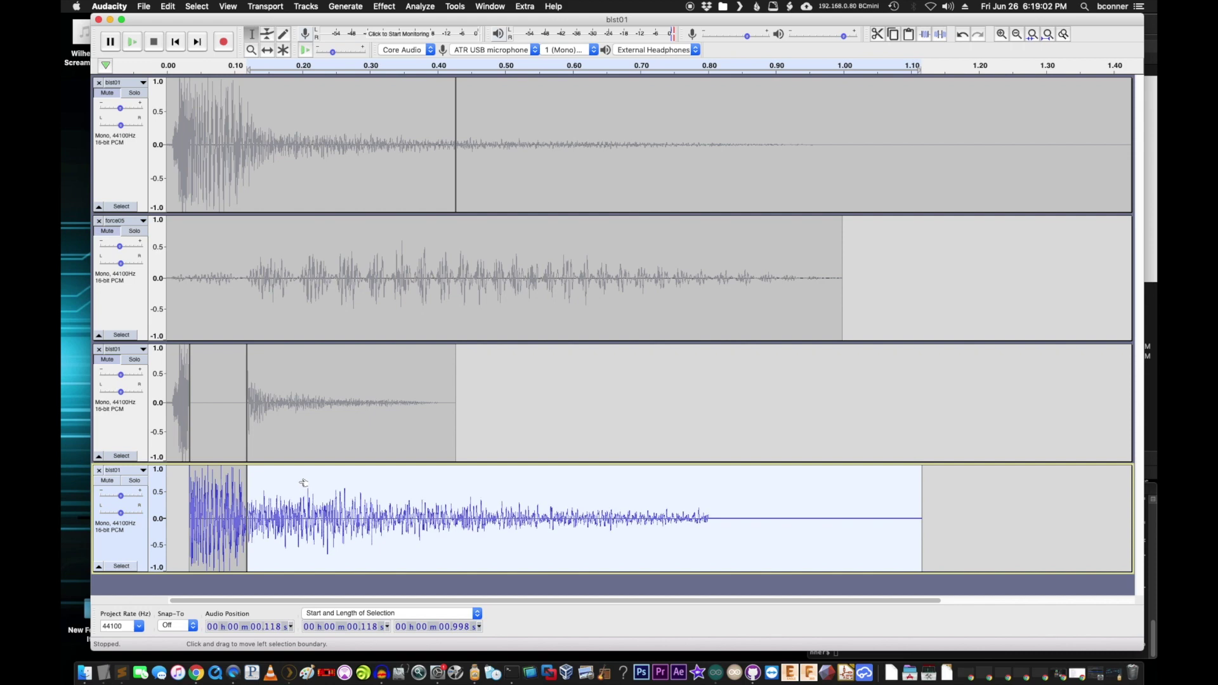
key("super+r")
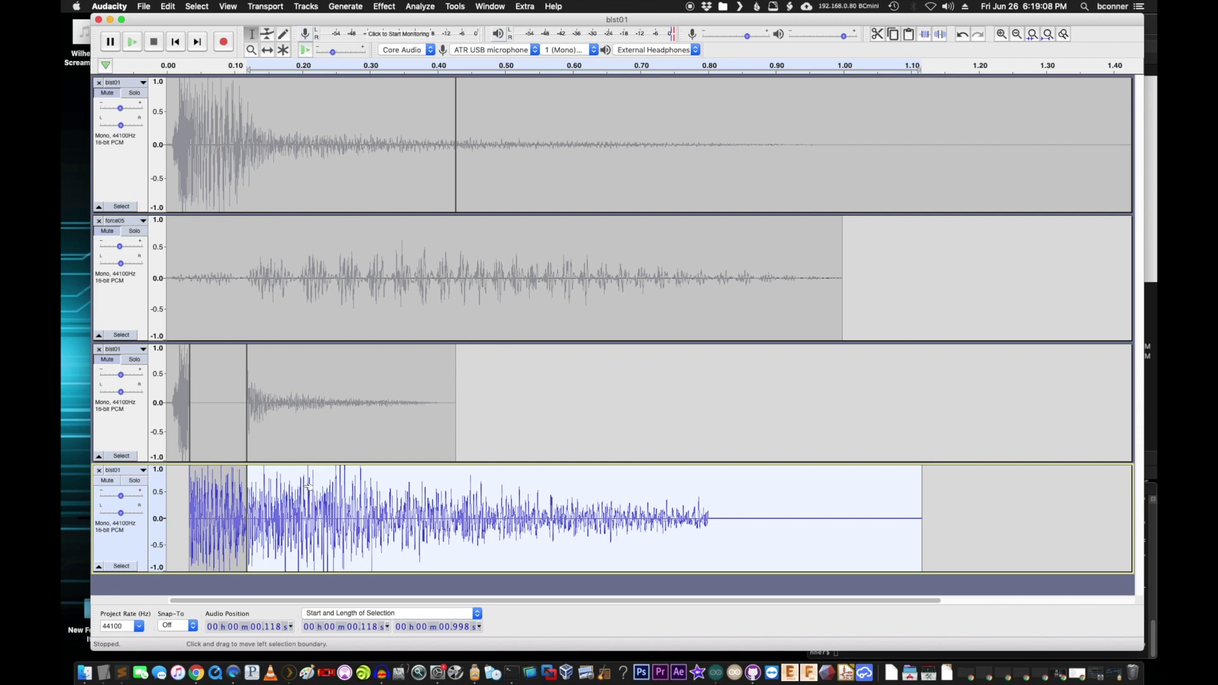
key("super+z")
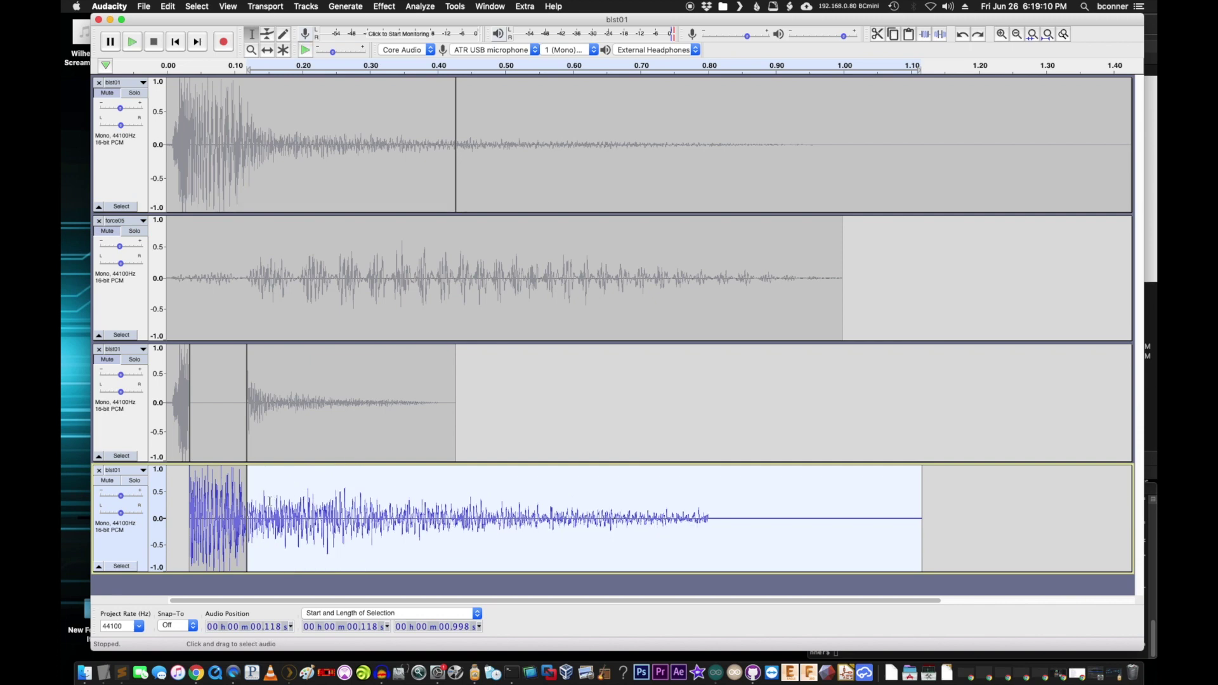
Play the amplified reverb burst track from the start with all audio selected.
key("super+a")
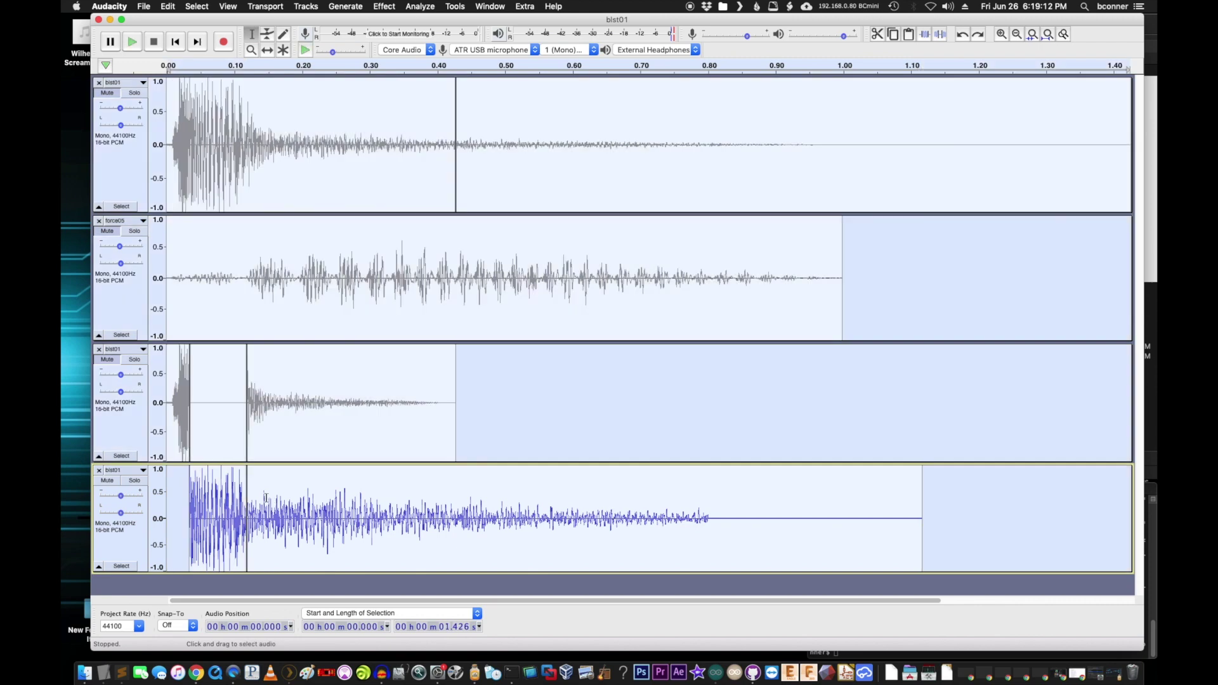
key("space")
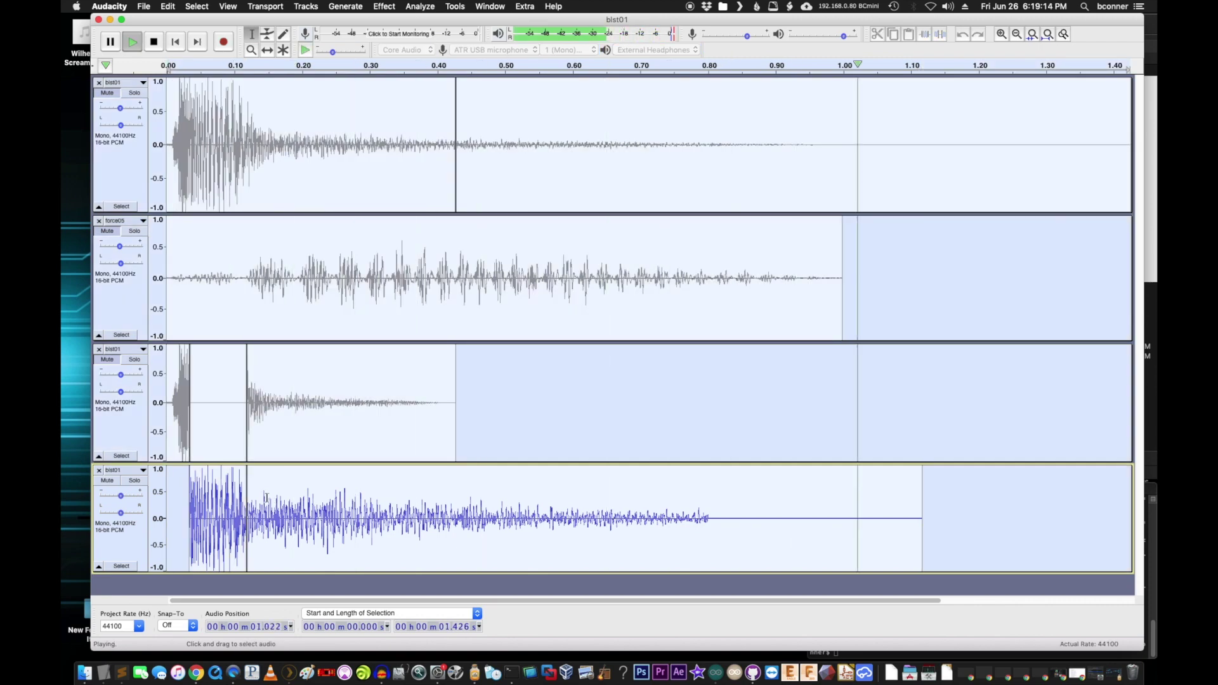
key("space")
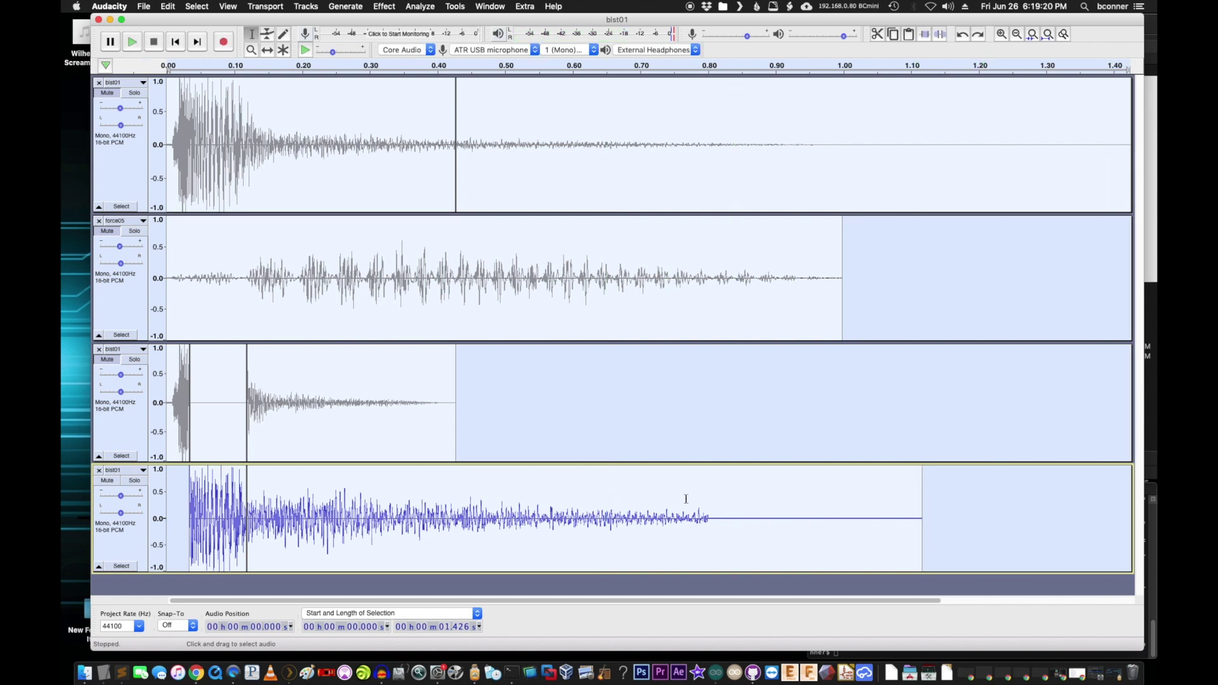
Fade out the end of the reverb tail over about 0.255 s starting at 0.555 s, and play the whole track back.
left_click_drag(714, 507, 542, 489)
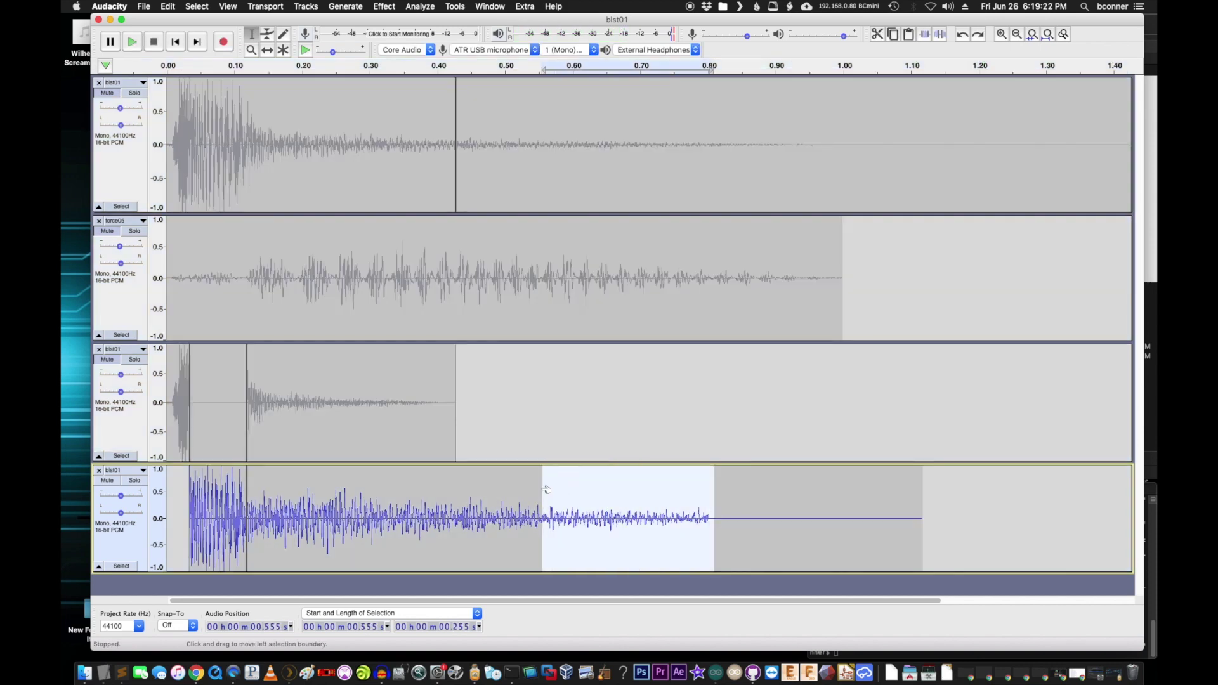
key("super+r")
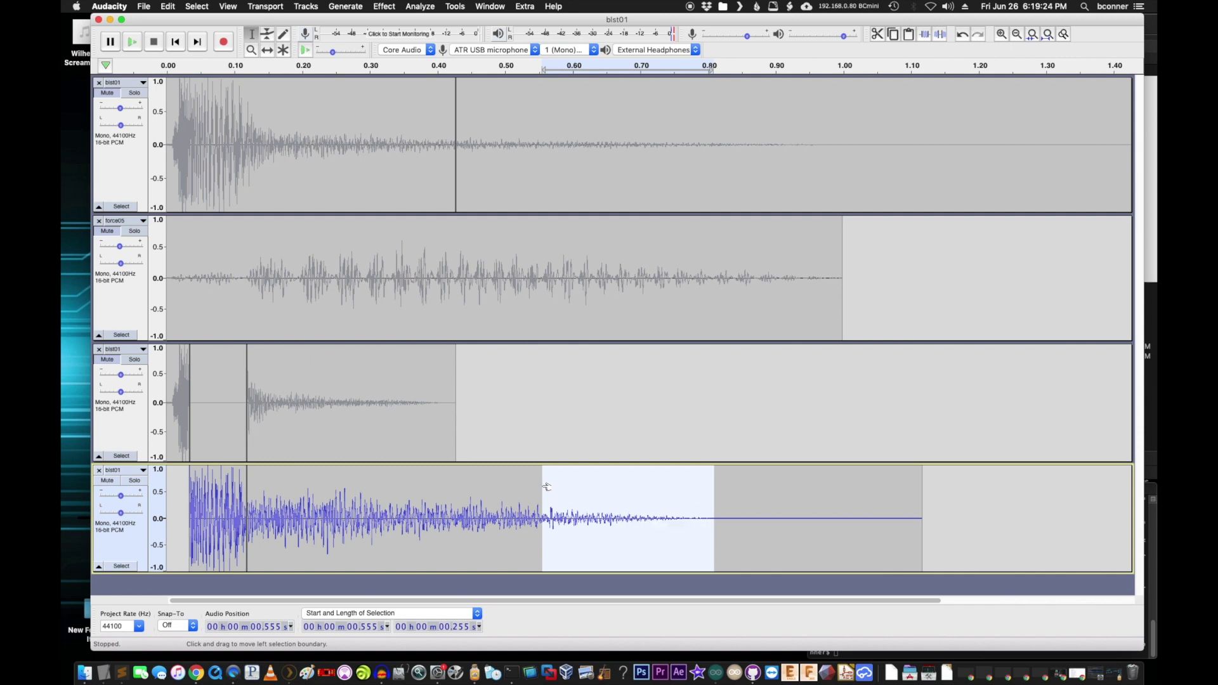
key("super+a")
key("space")
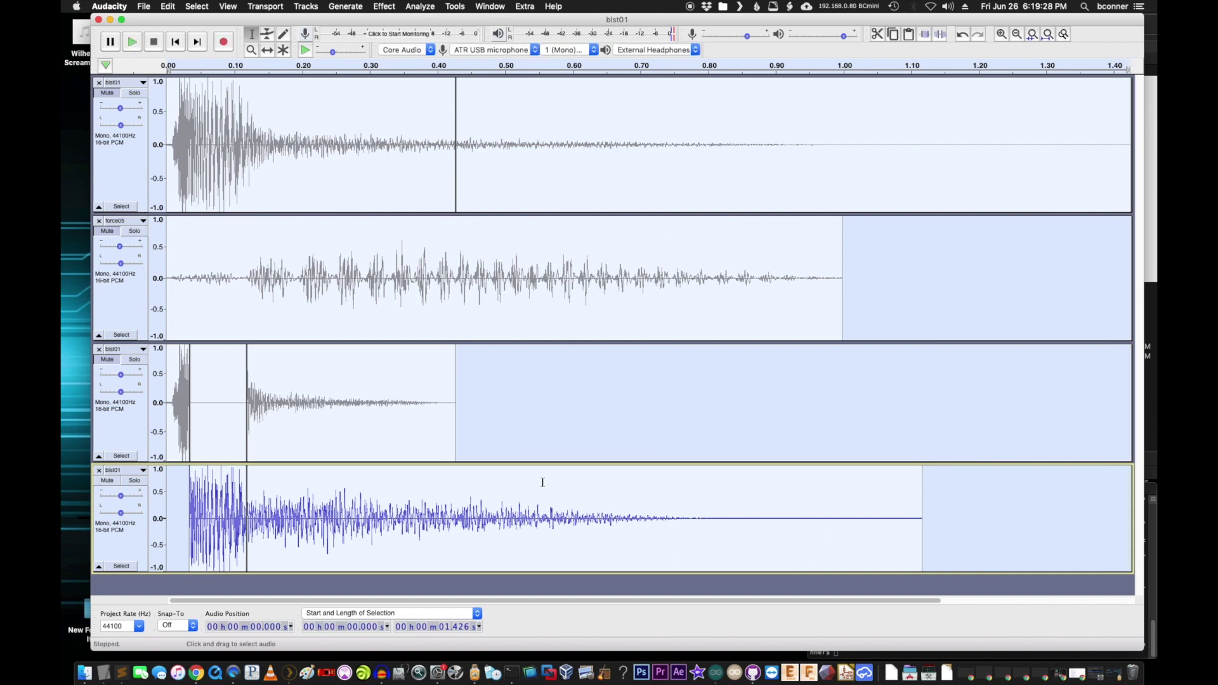
key("space")
key("space")
Unmute the dry blst01 copy with the silenced gap and play it several times together with the reverb burst track.
left_click(116, 367, "super")
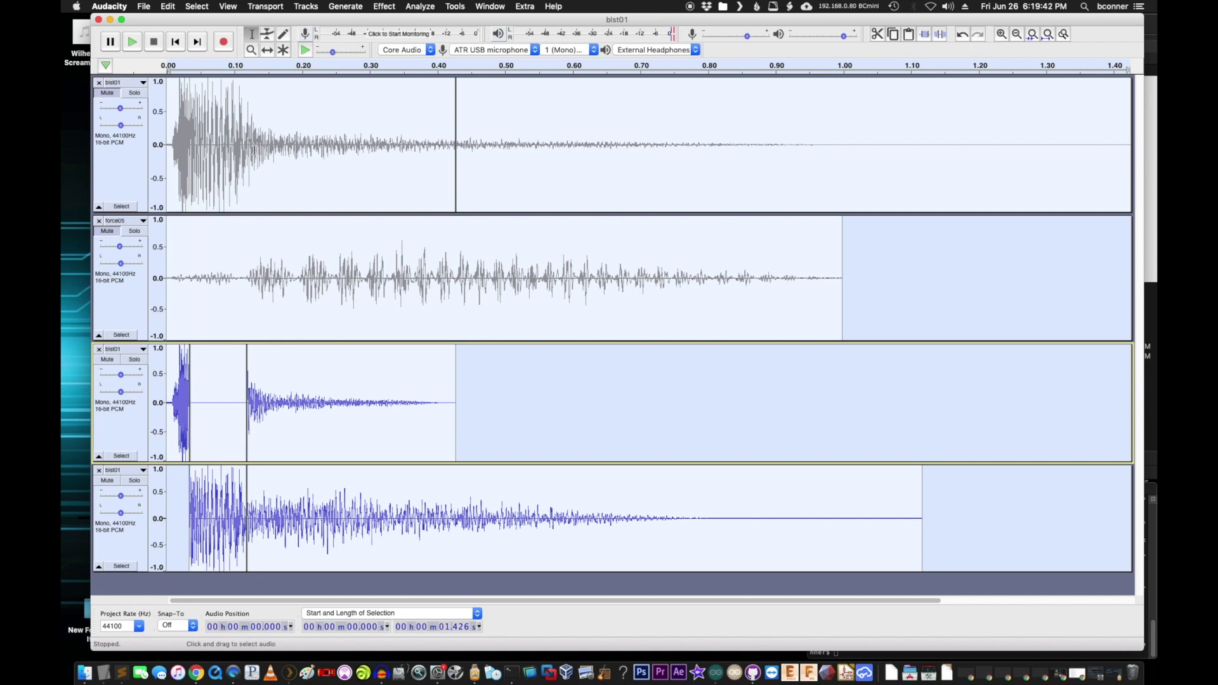
key("space")
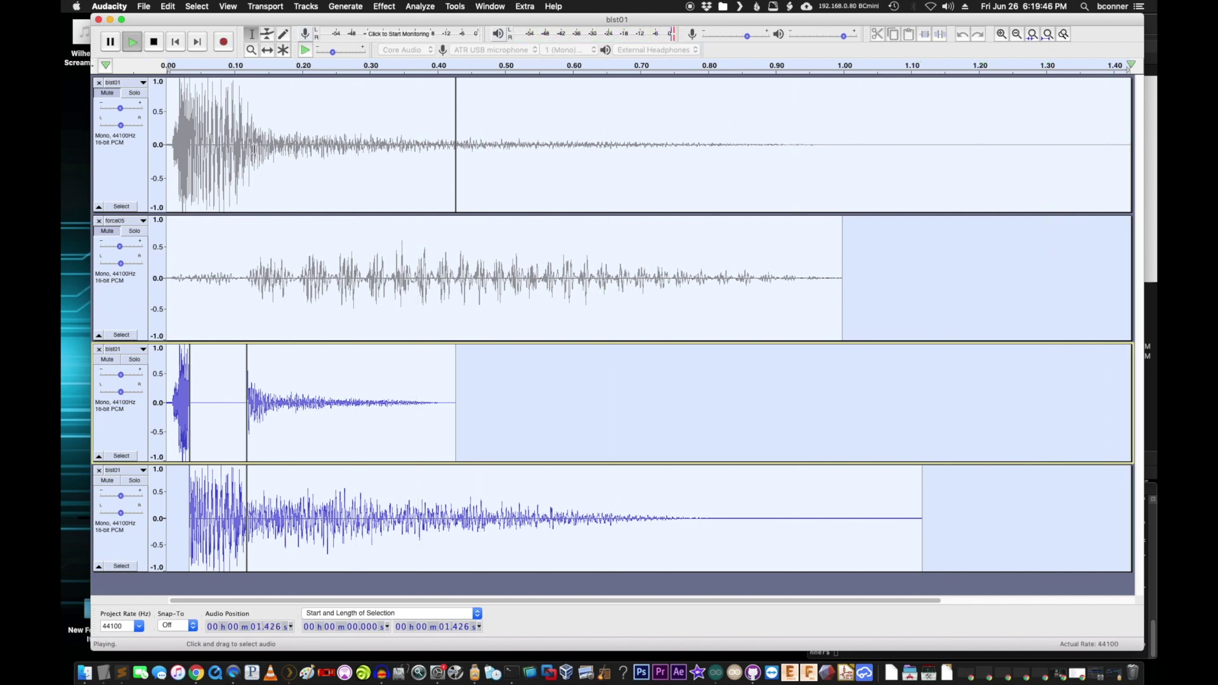
key("space")
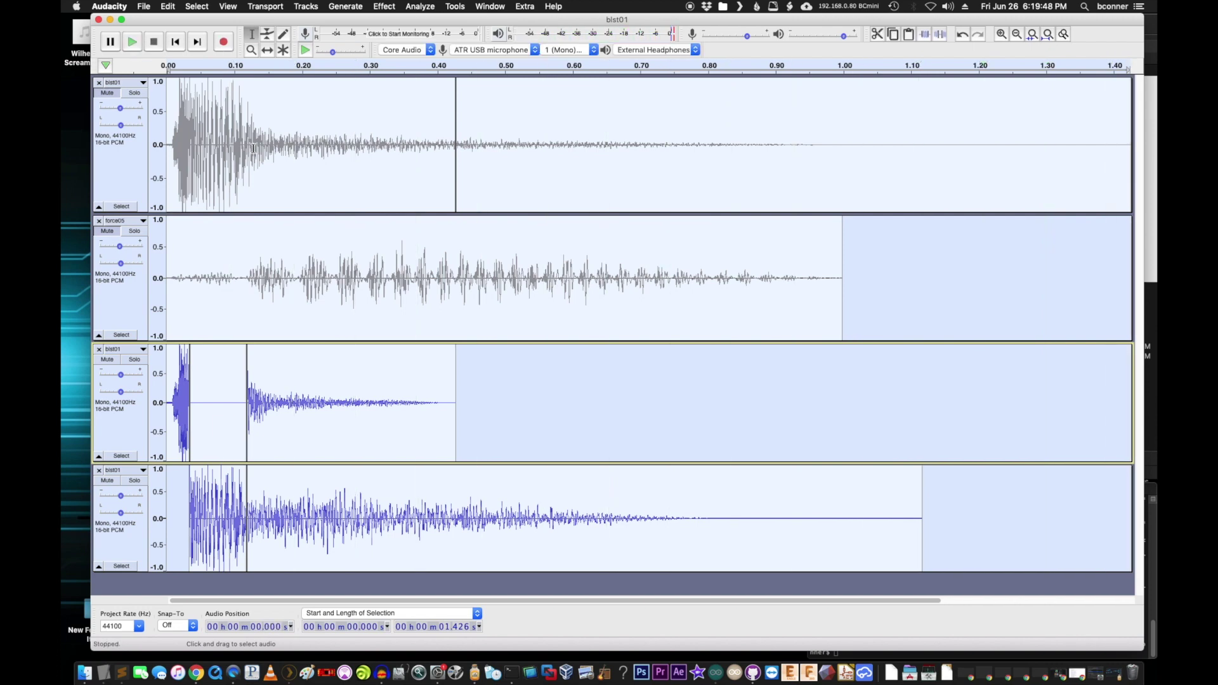
key("space")
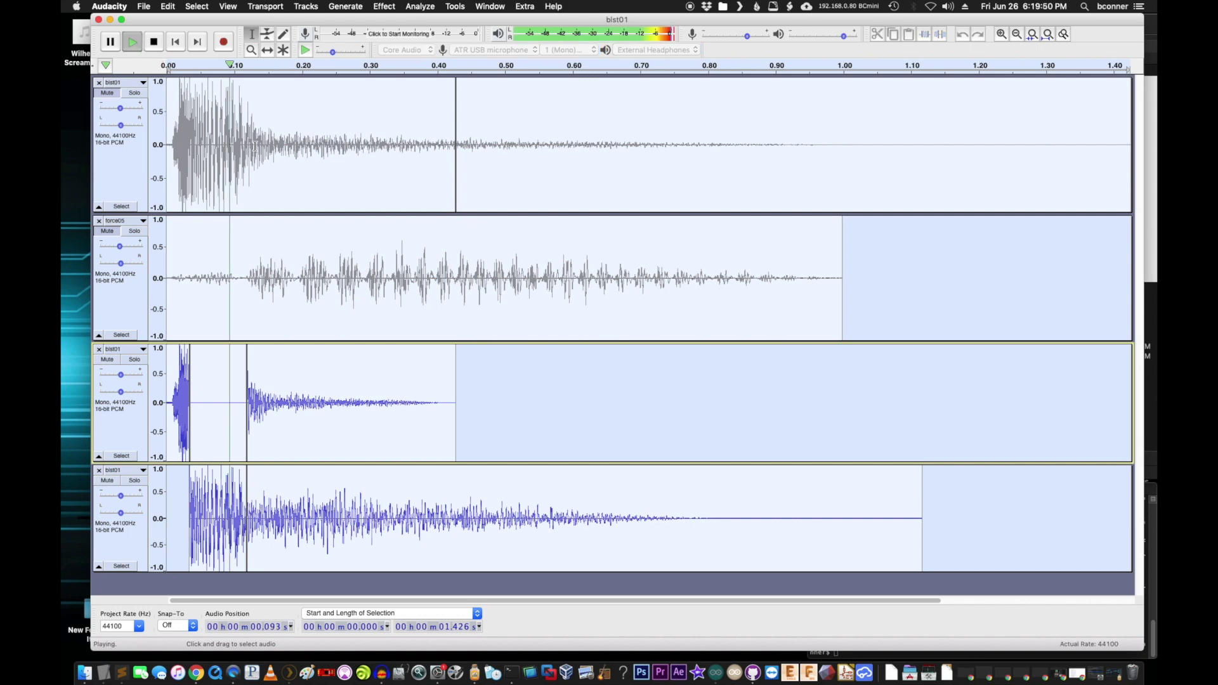
key("space")
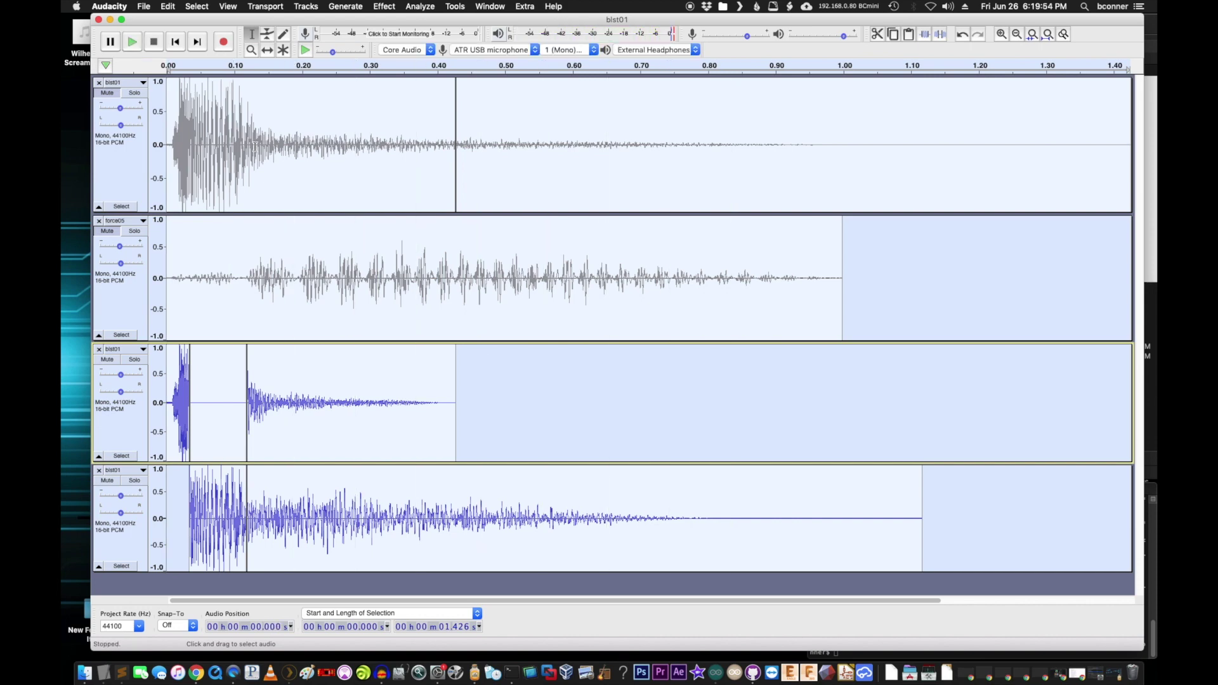
key("space")
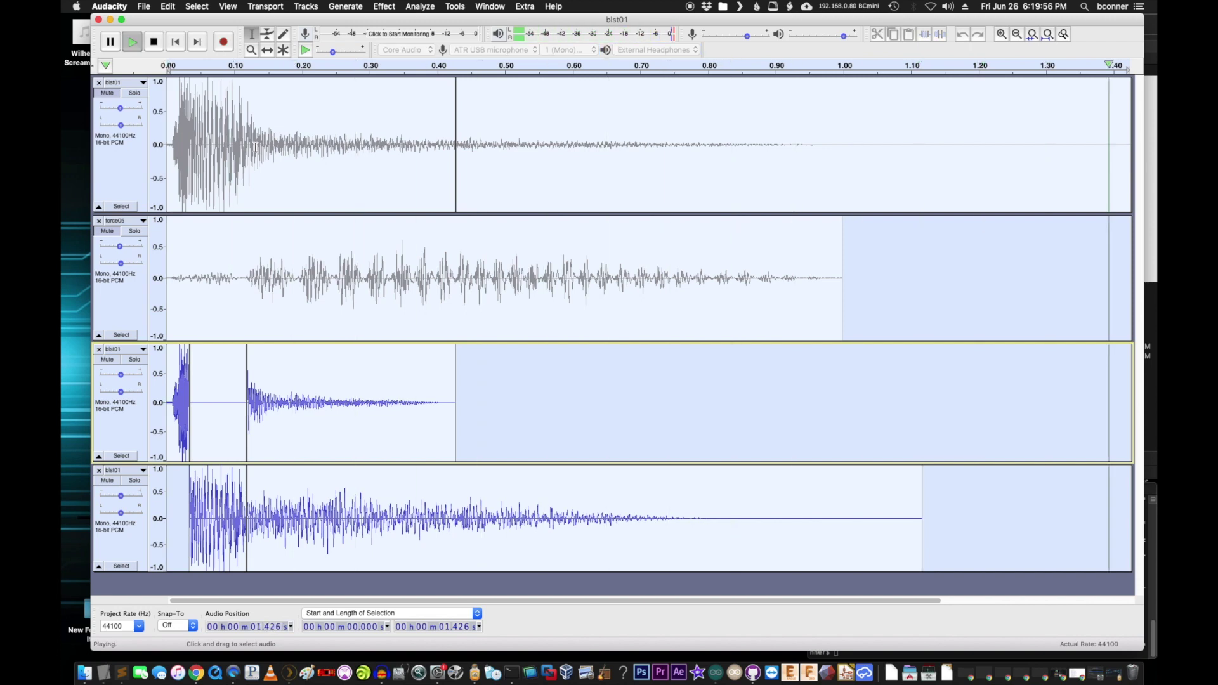
Solo the original blst01 track and play it for comparison.
left_click(131, 93)
key("space")
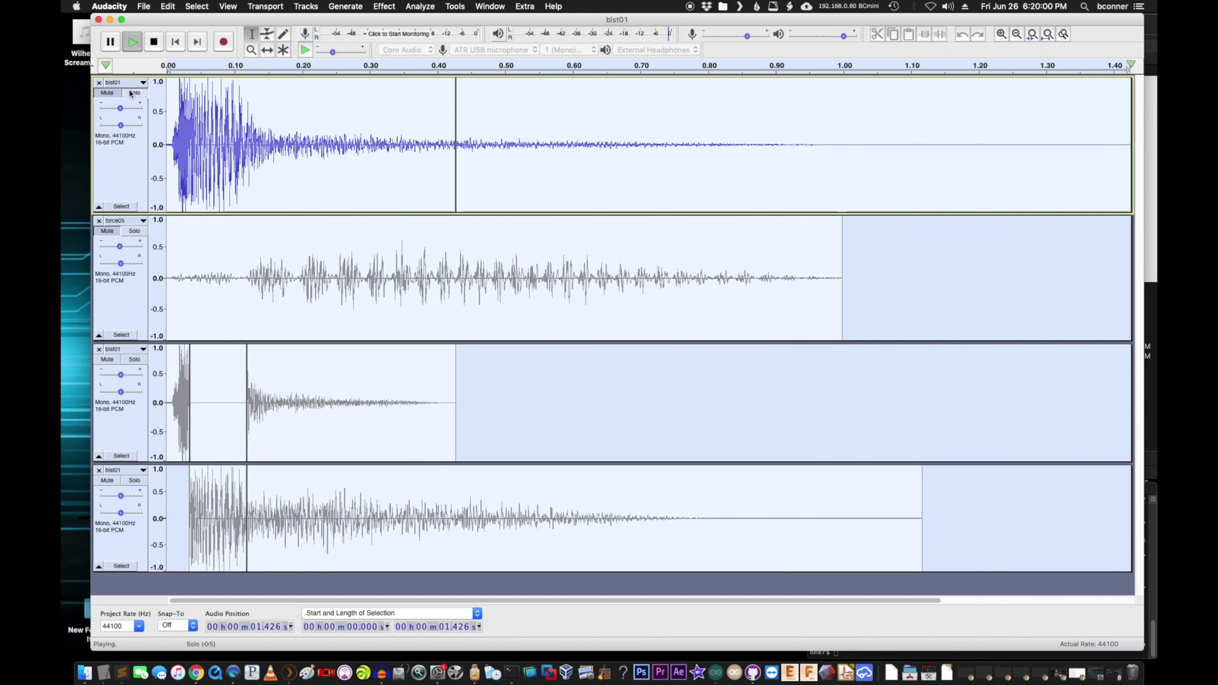
key("space")
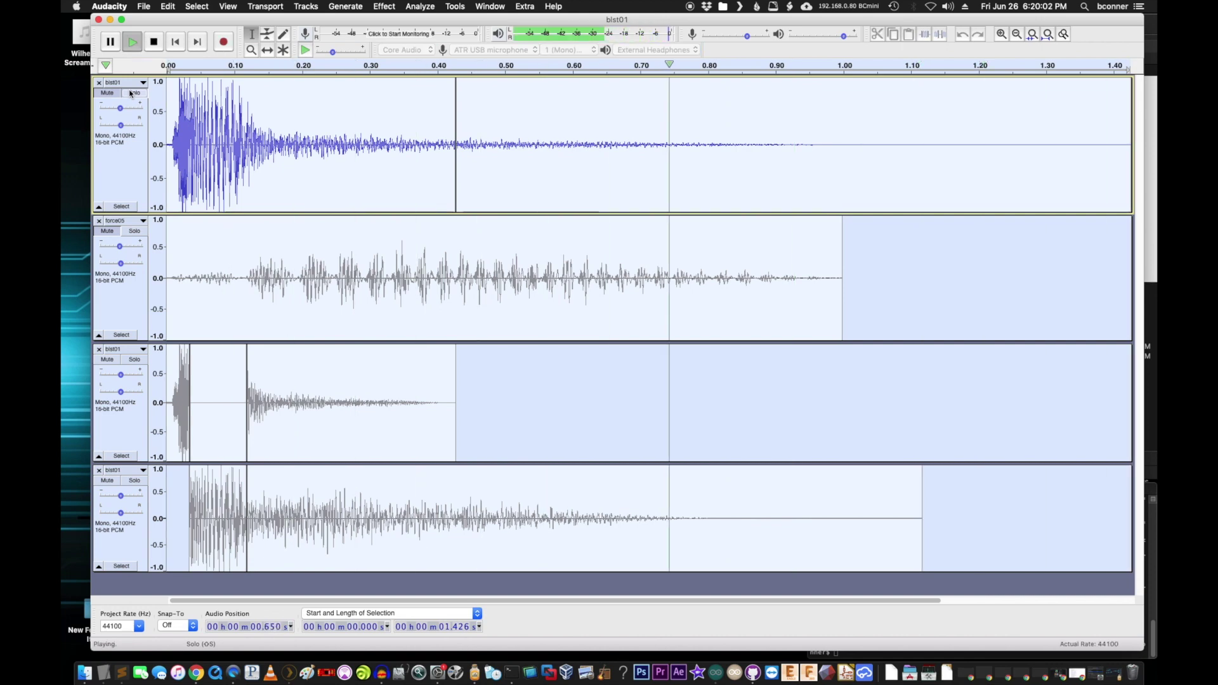
Amplify the original blst01 track's tail over about 1.014 s starting at 0.151 s, and play the whole track back.
left_click_drag(269, 113, 955, 157)
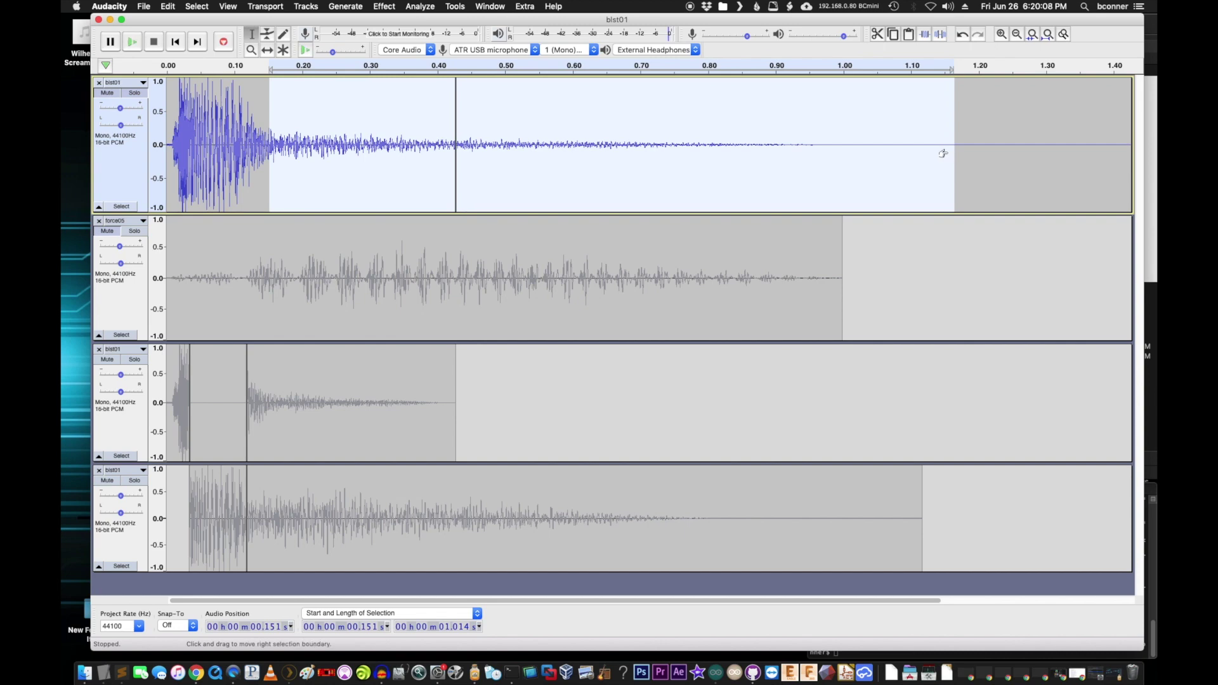
key("super+a")
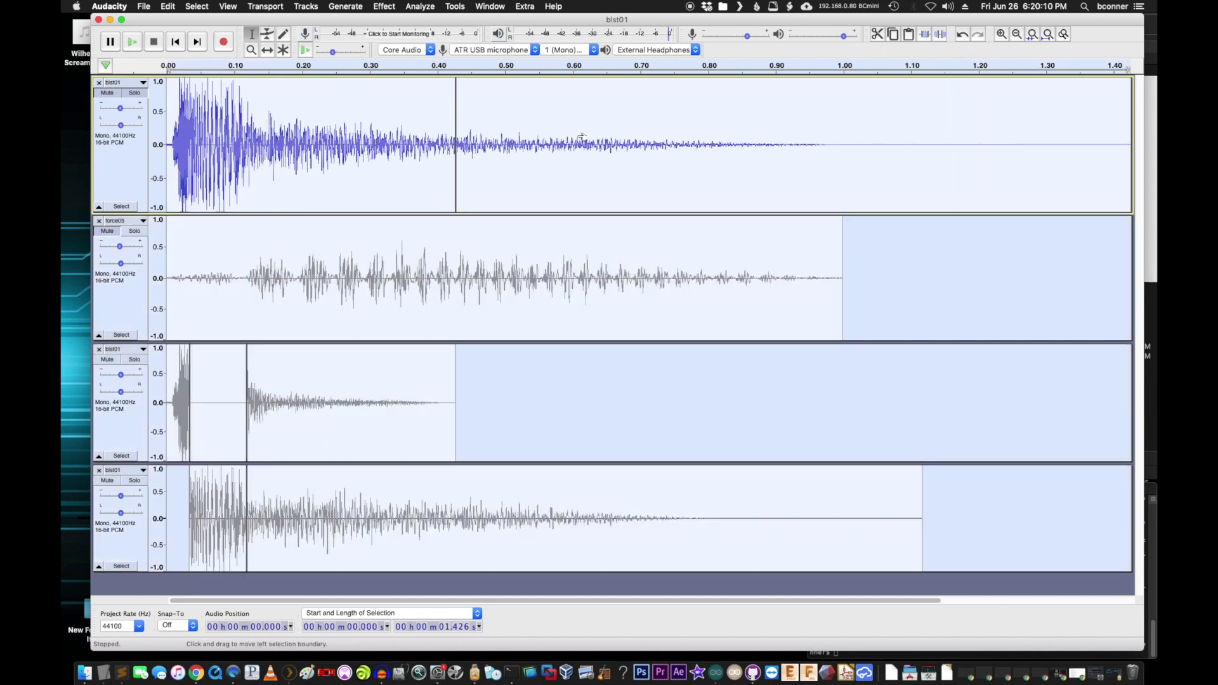
key("space")
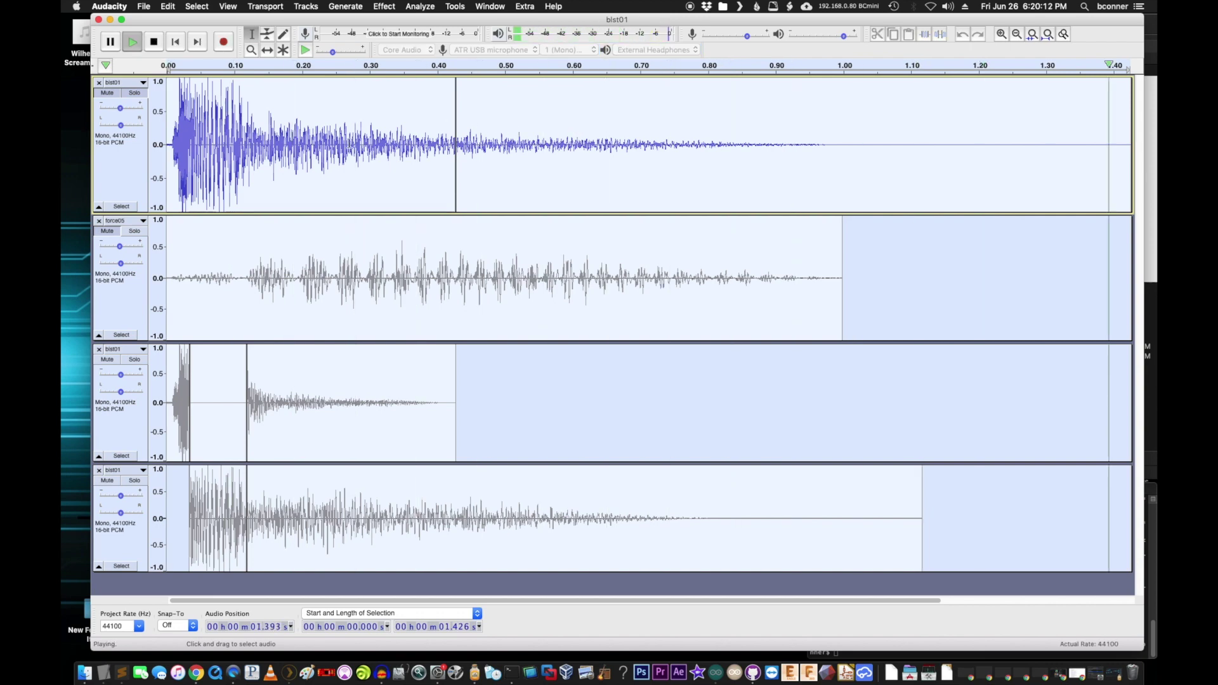
Turn off solo on the original blst01 track and play the dry copy and reverb burst tracks together again.
left_click(130, 94)
key("space")
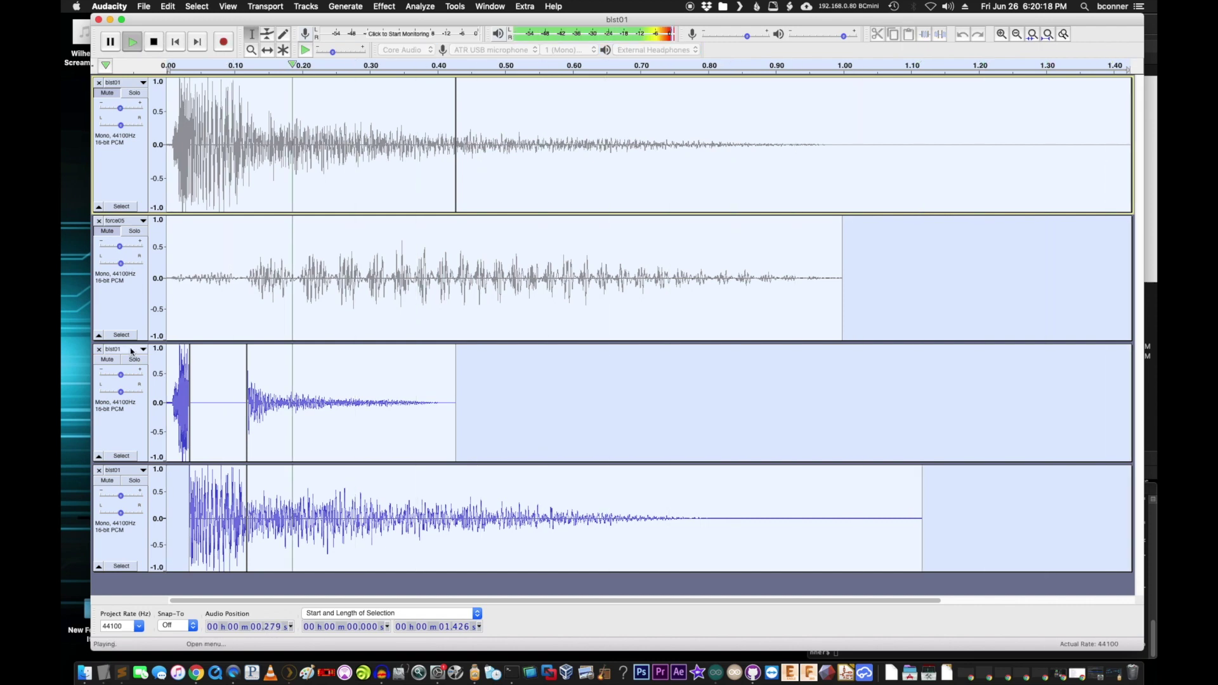
key("space")
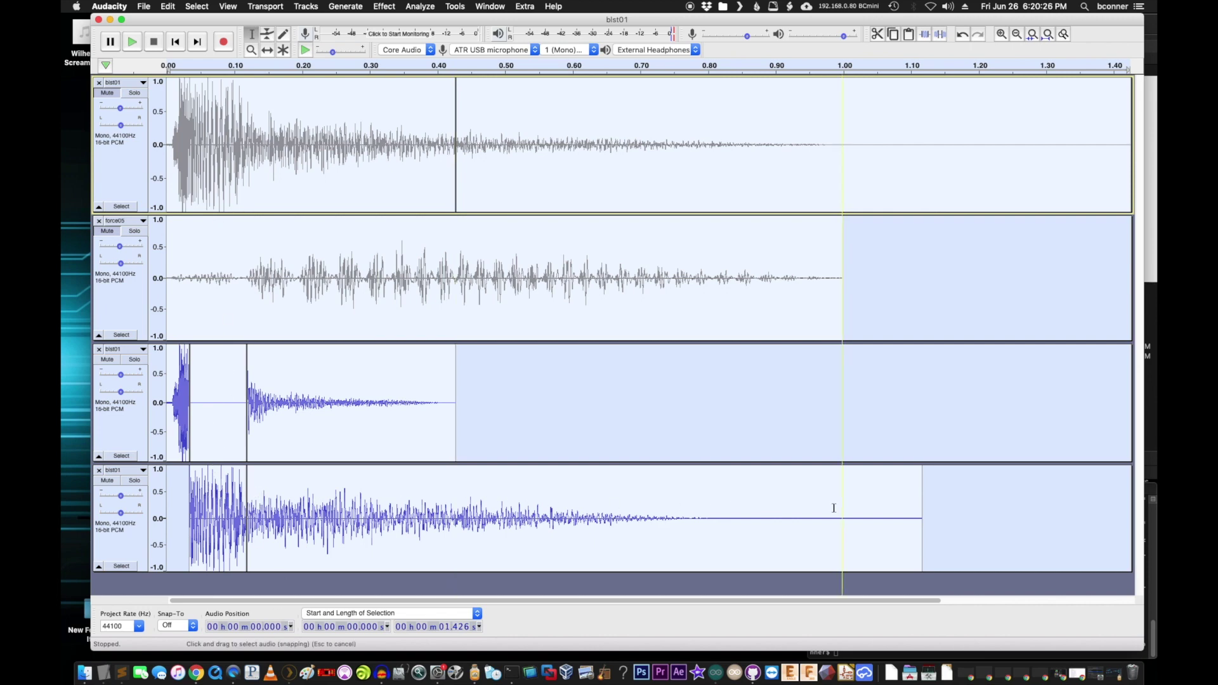
key("space")
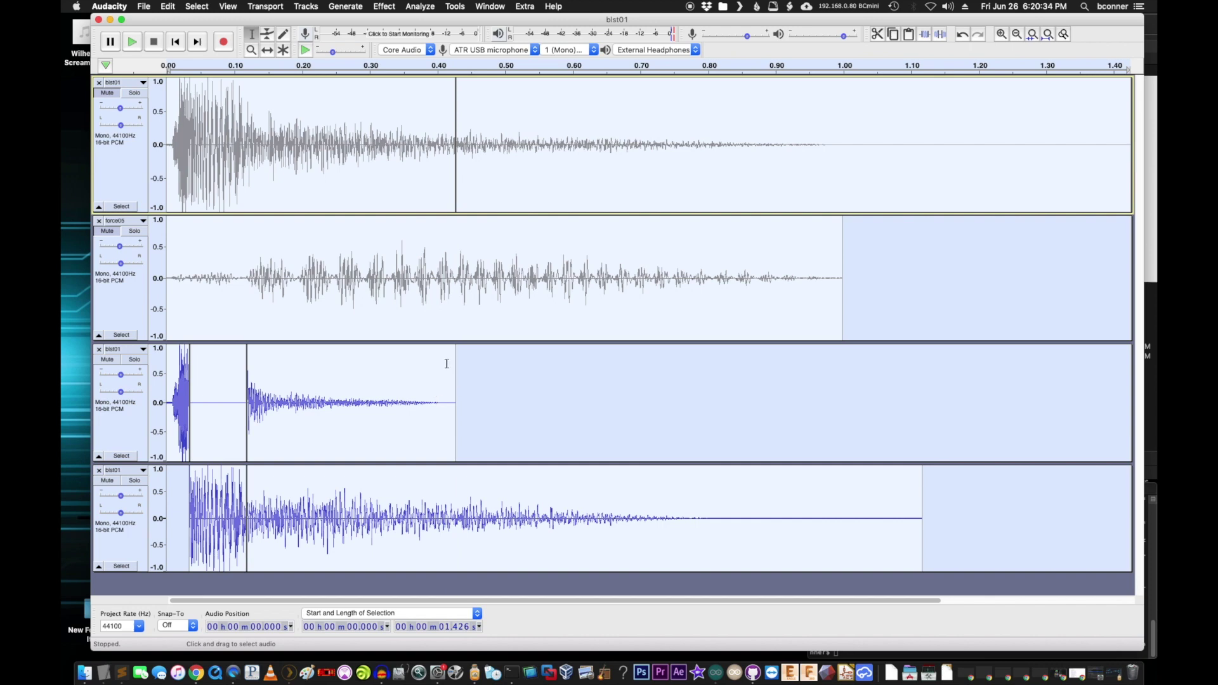
key("space")
Remove the original blst01 track from the project.
left_click_drag(284, 381, 346, 381)
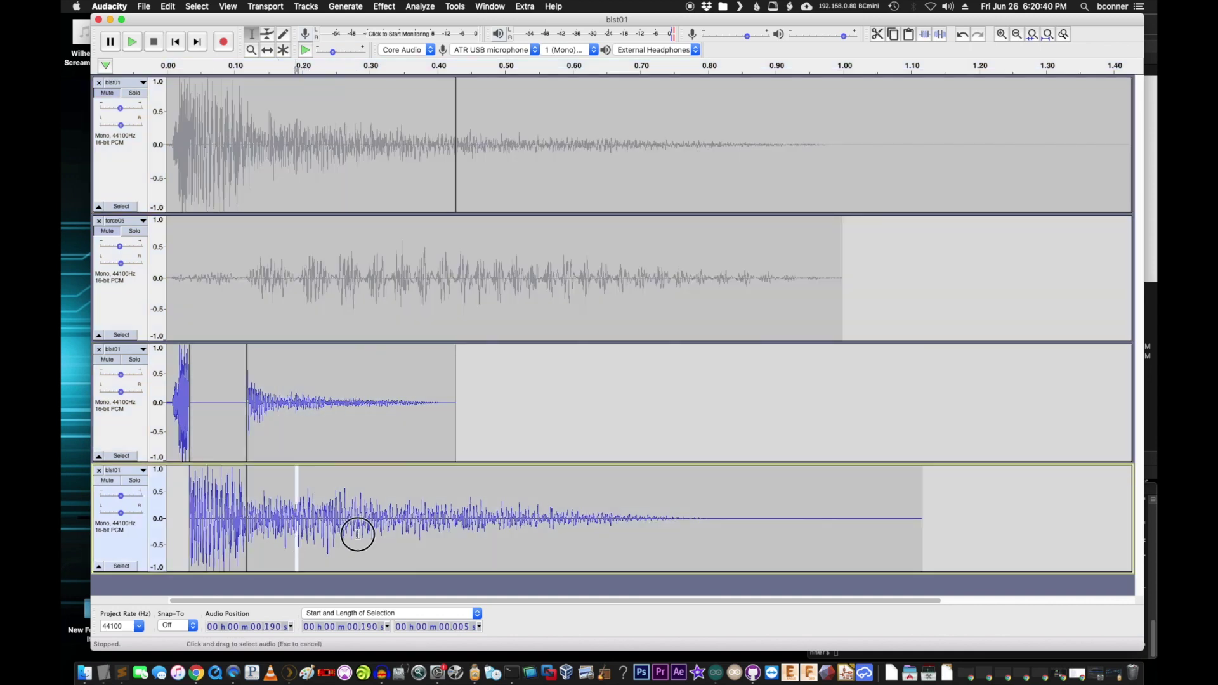
left_click_drag(296, 516, 379, 517)
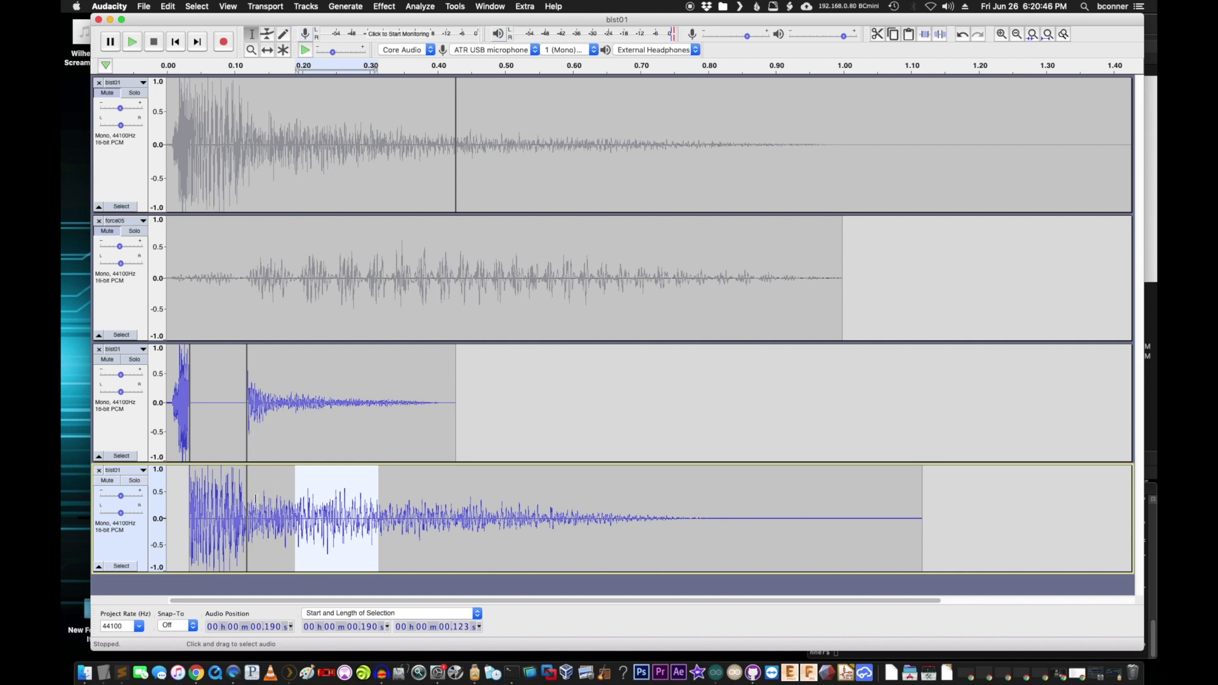
left_click(271, 176)
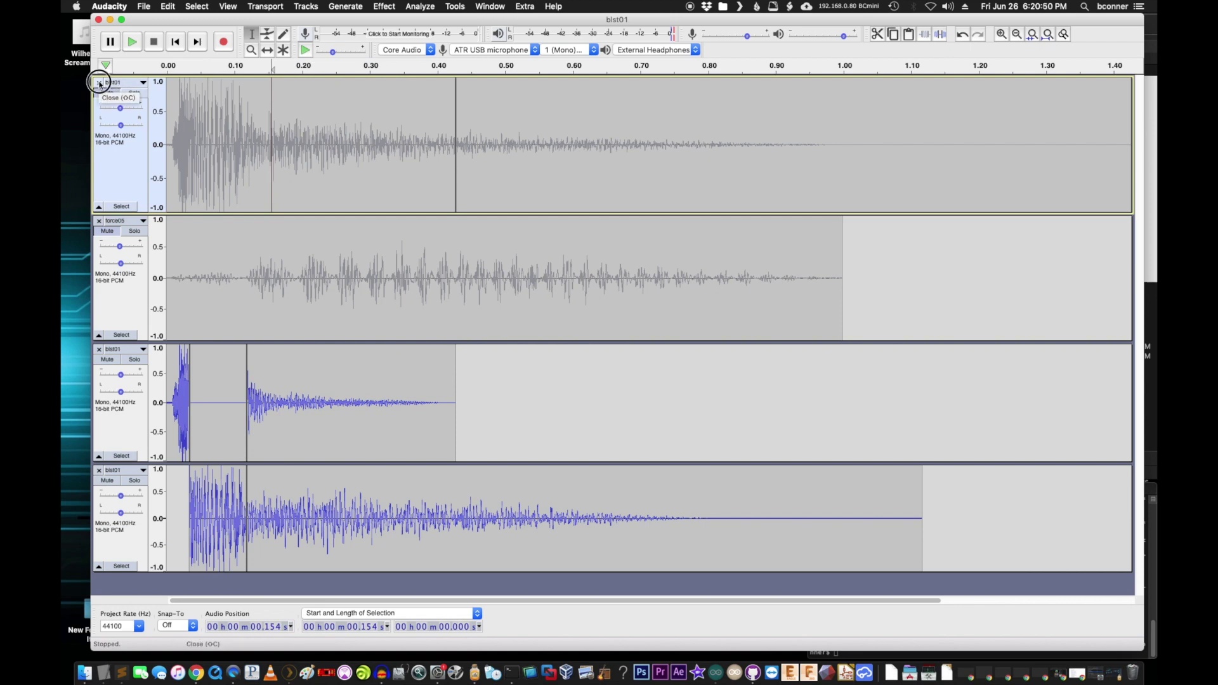
left_click(99, 82)
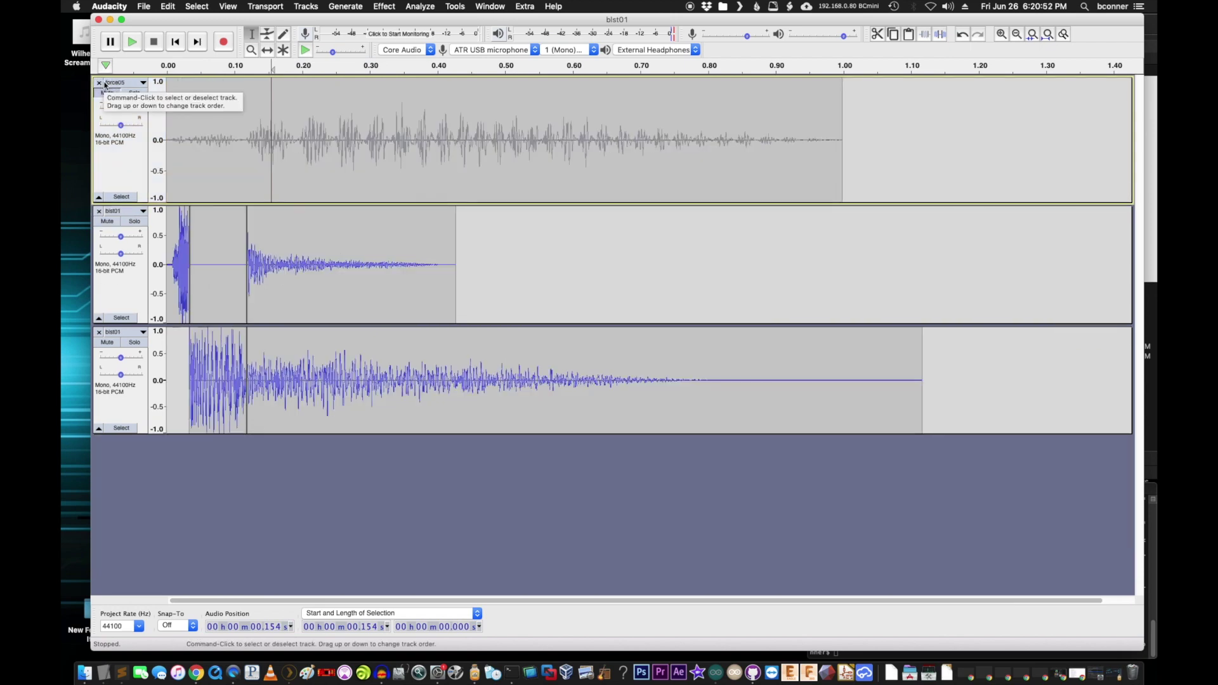
Move the force05 track below the two remaining blst01 tracks.
left_click_drag(125, 163, 125, 493)
left_click_drag(127, 285, 117, 103)
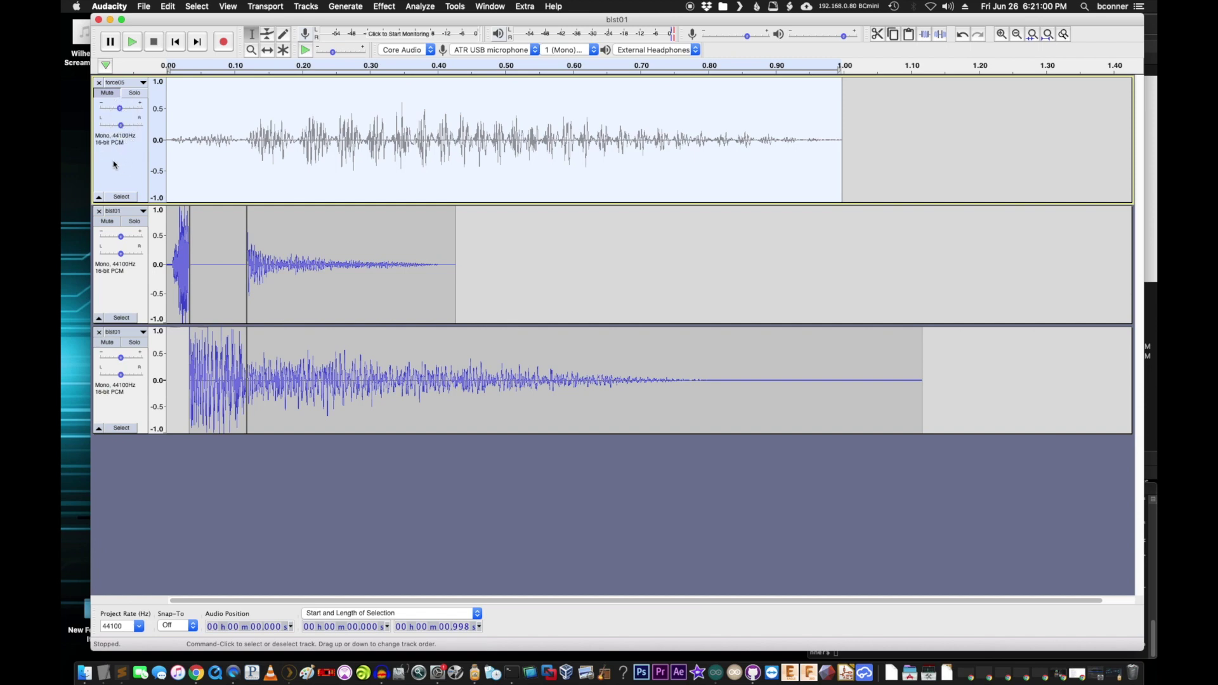
left_click_drag(121, 155, 125, 478)
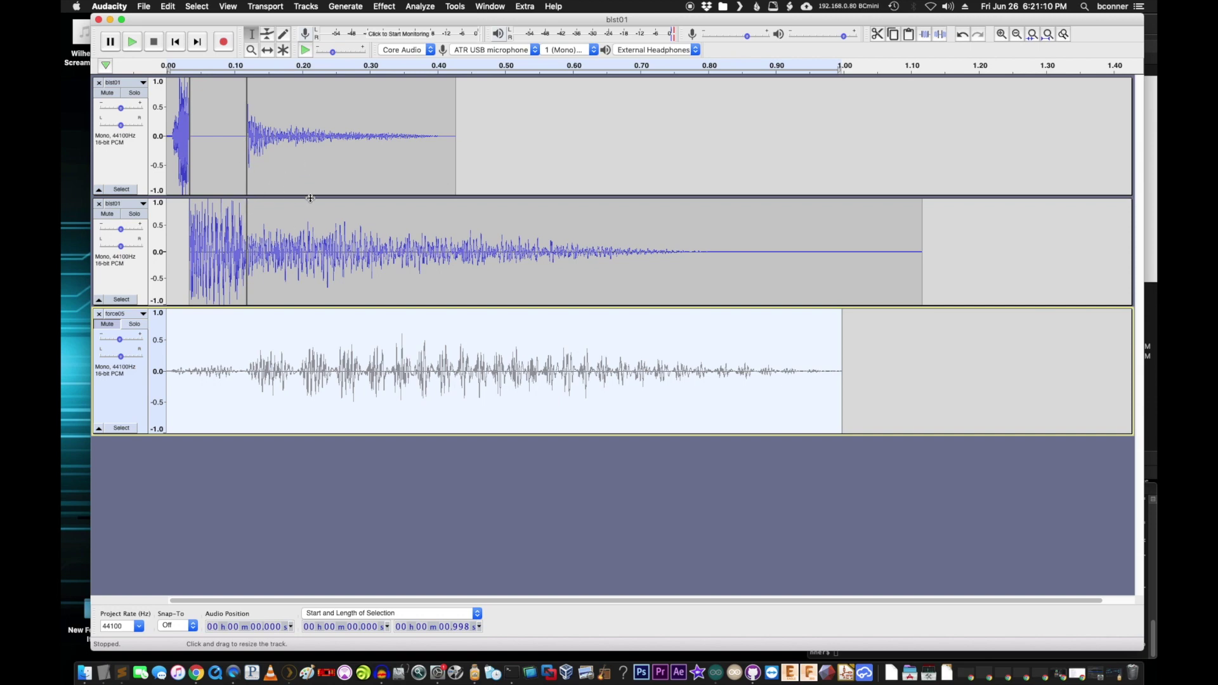
Unmute the force05 track and select all audio in the three tracks.
left_click(355, 334)
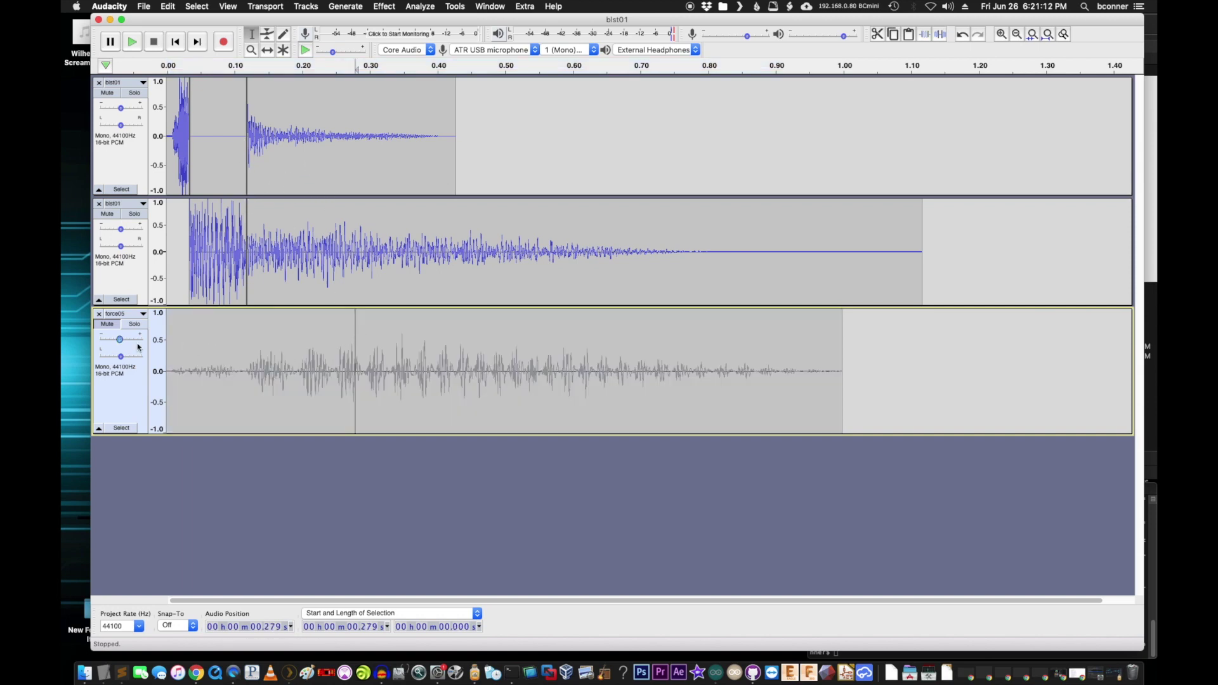
left_click(110, 325)
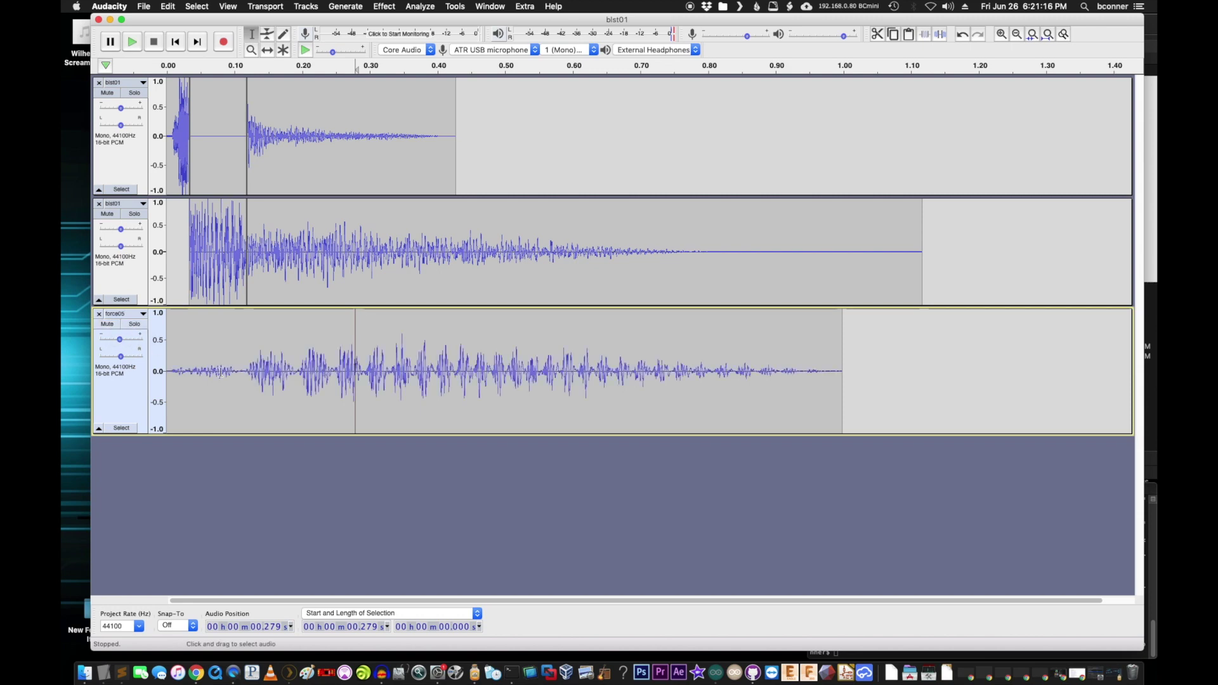
key("super+a")
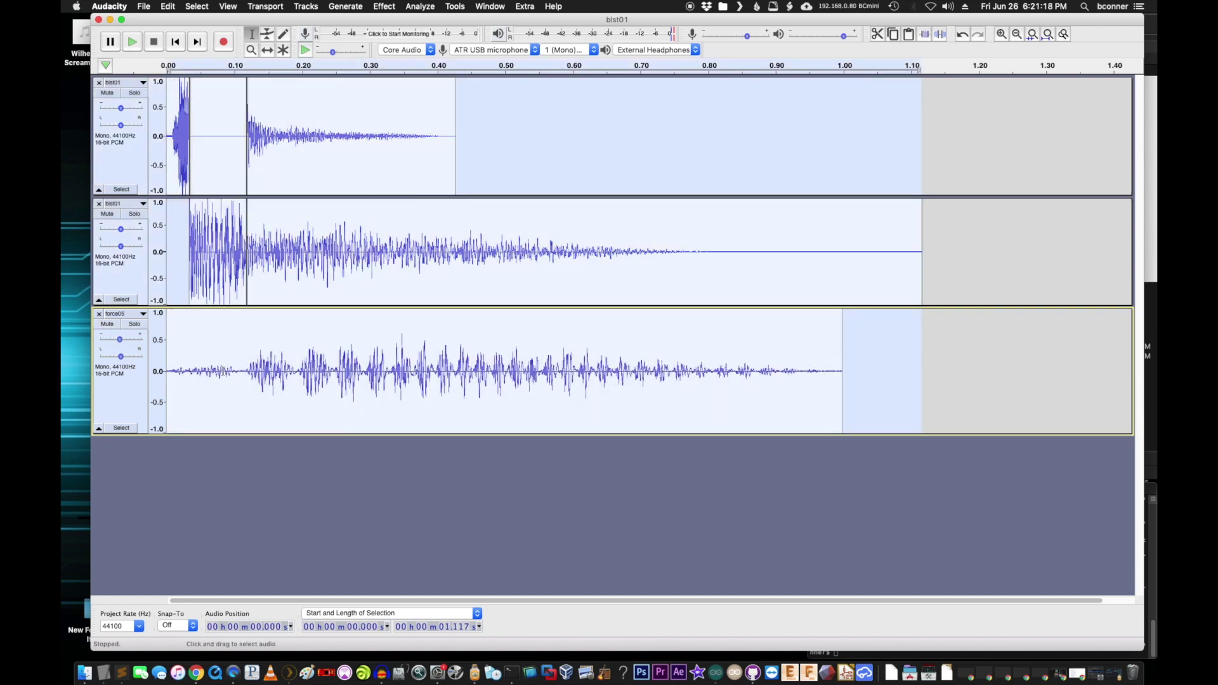
Play the three-track mix and examine the middle of the lower blst01 and force05 waveforms, from about 0.22 s.
key("space")
key("space")
left_click(318, 349)
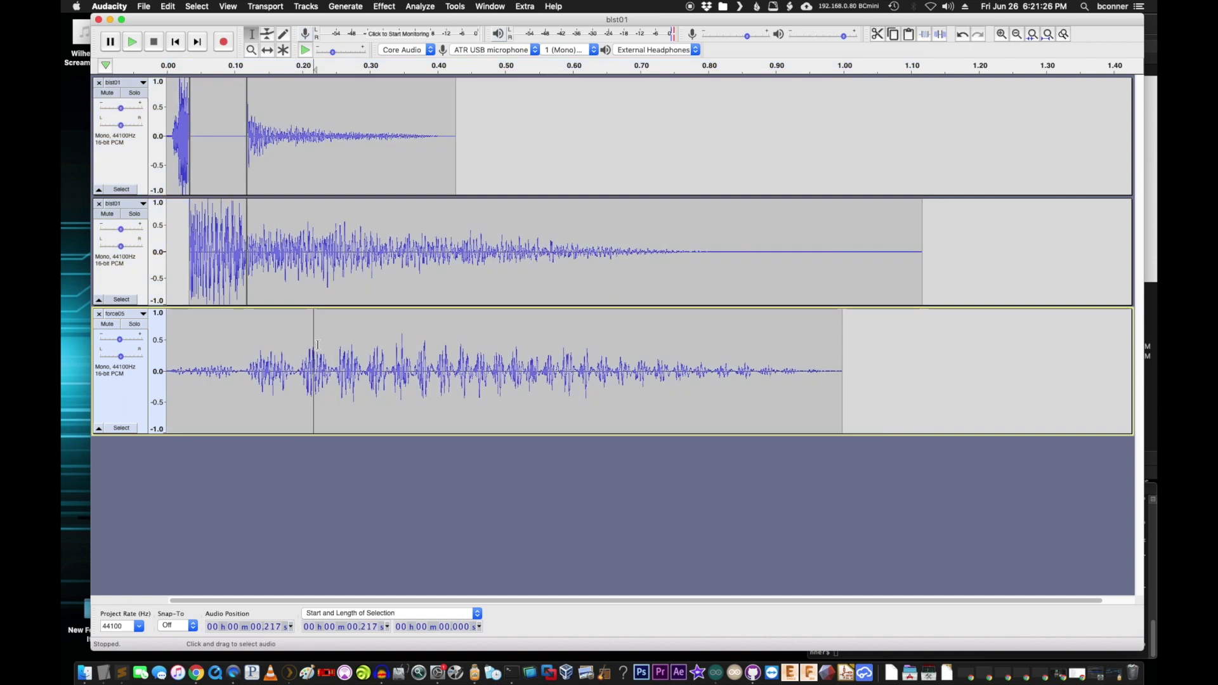
left_click_drag(319, 349, 377, 349)
left_click_drag(316, 226, 419, 225)
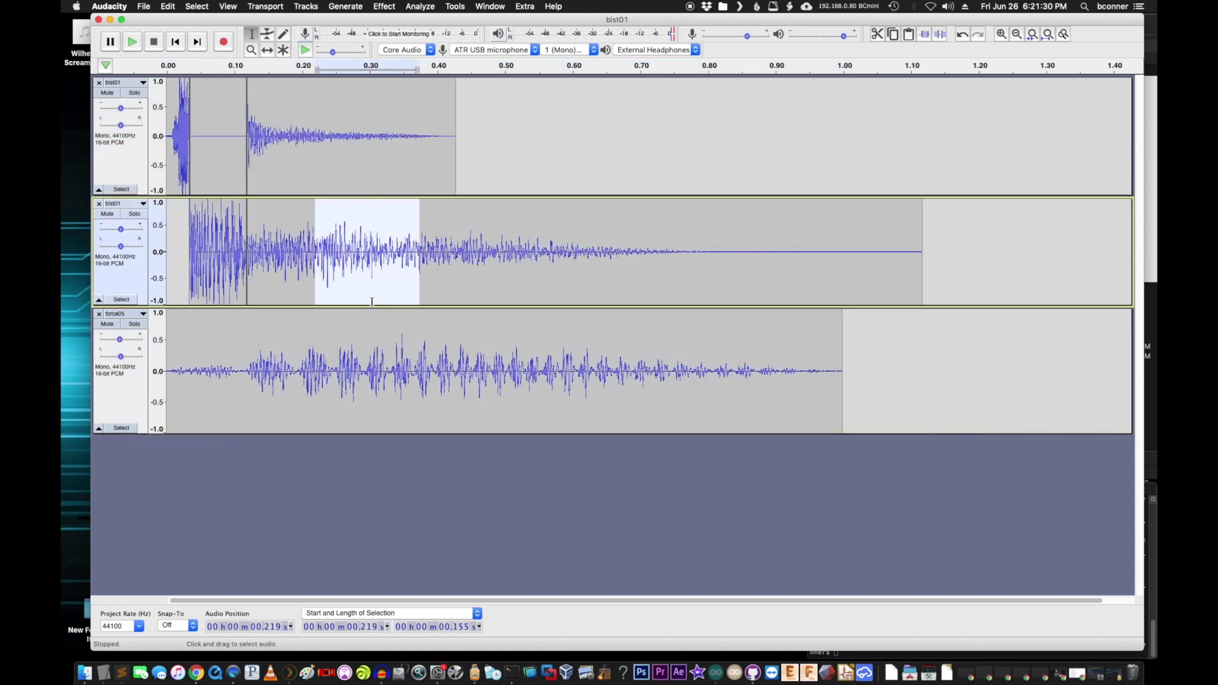
left_click(315, 335)
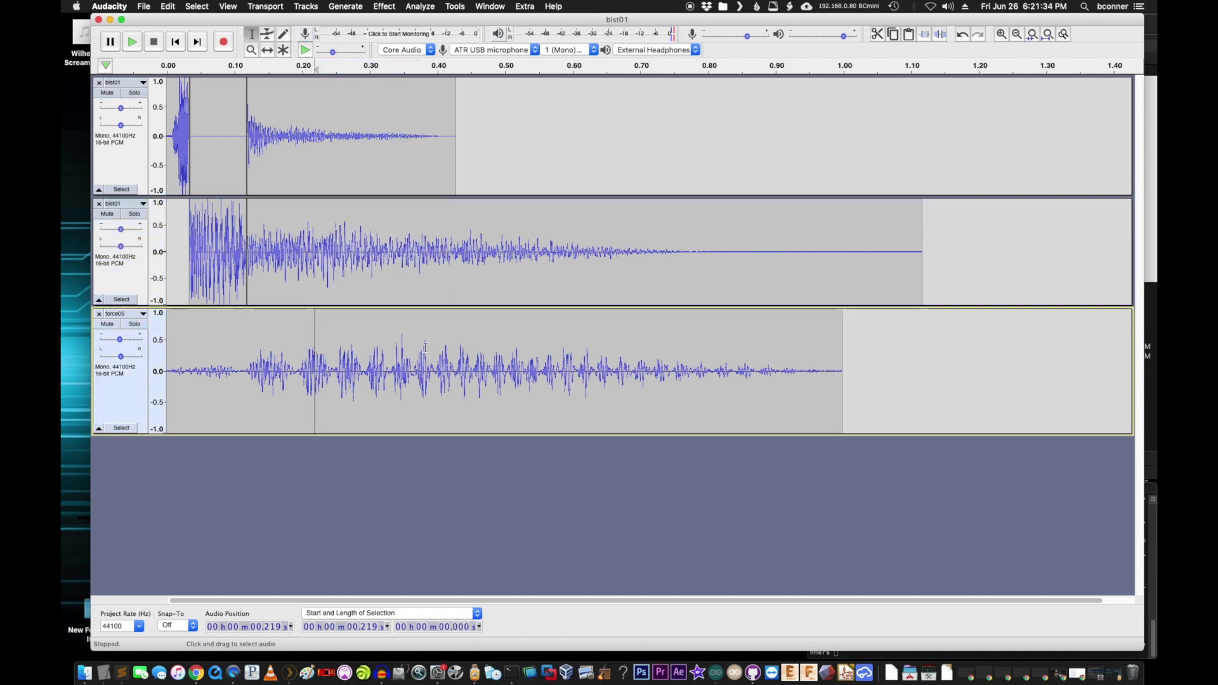
Copy the entire force05 clip and paste the duplicate at the clip's end, at 0.998 s on the same track.
double_click(402, 377)
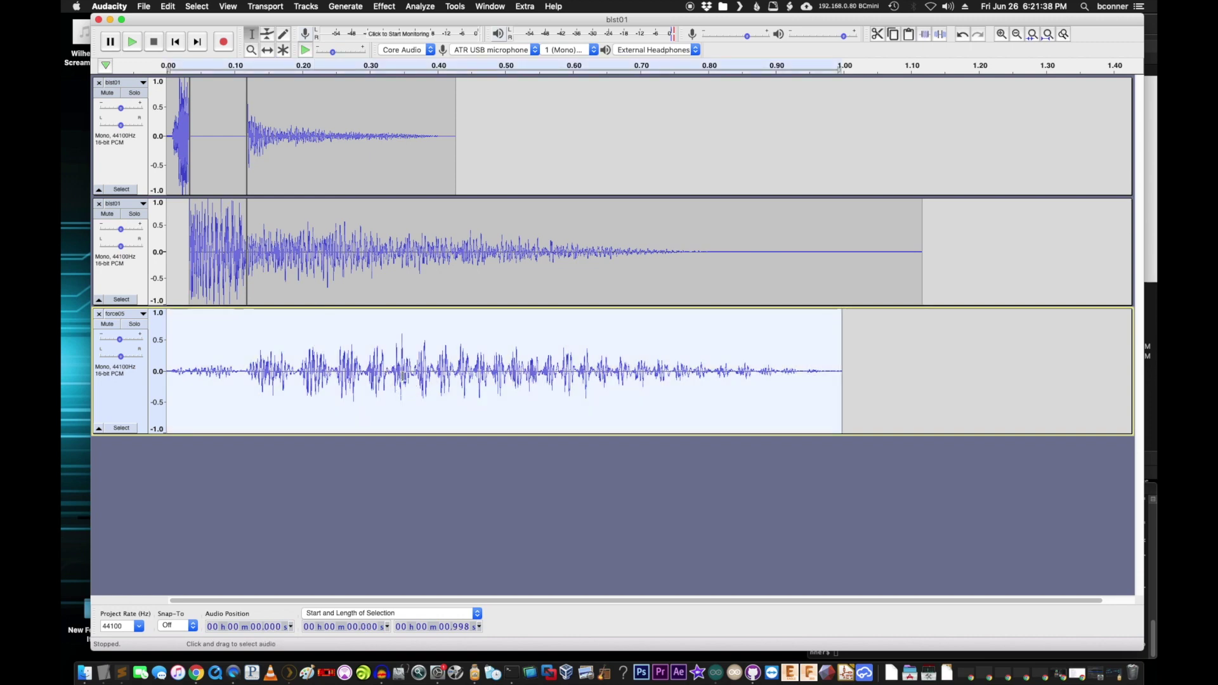
key("super+space")
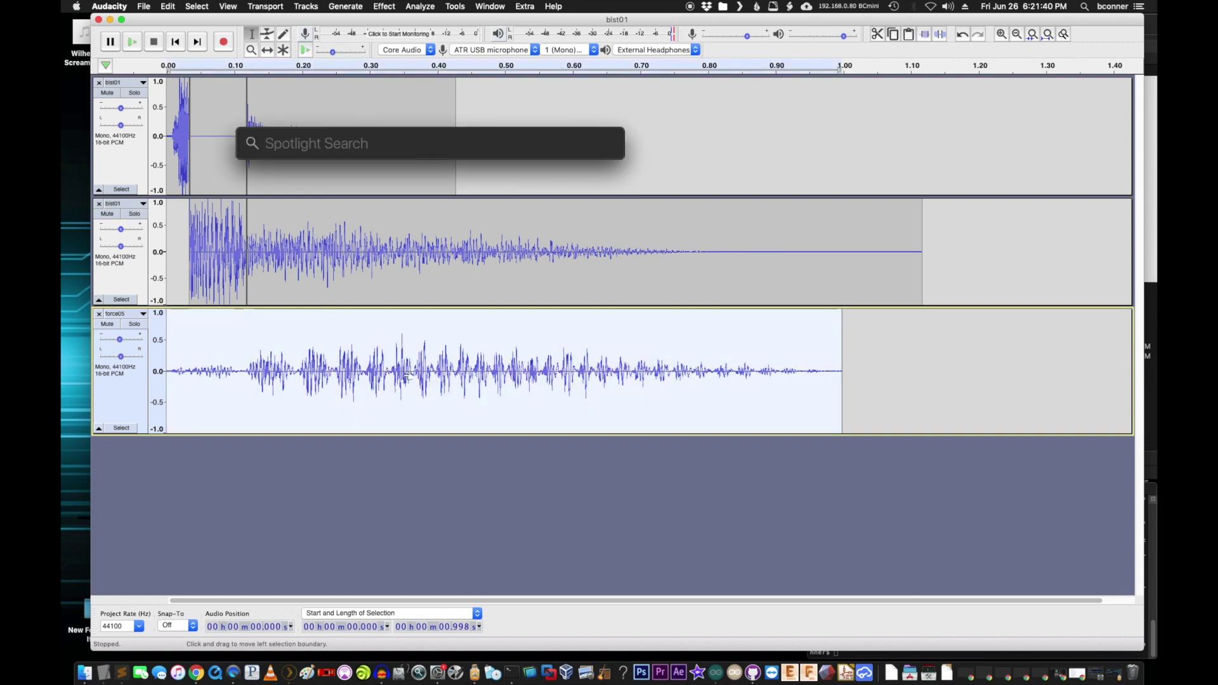
key("Escape")
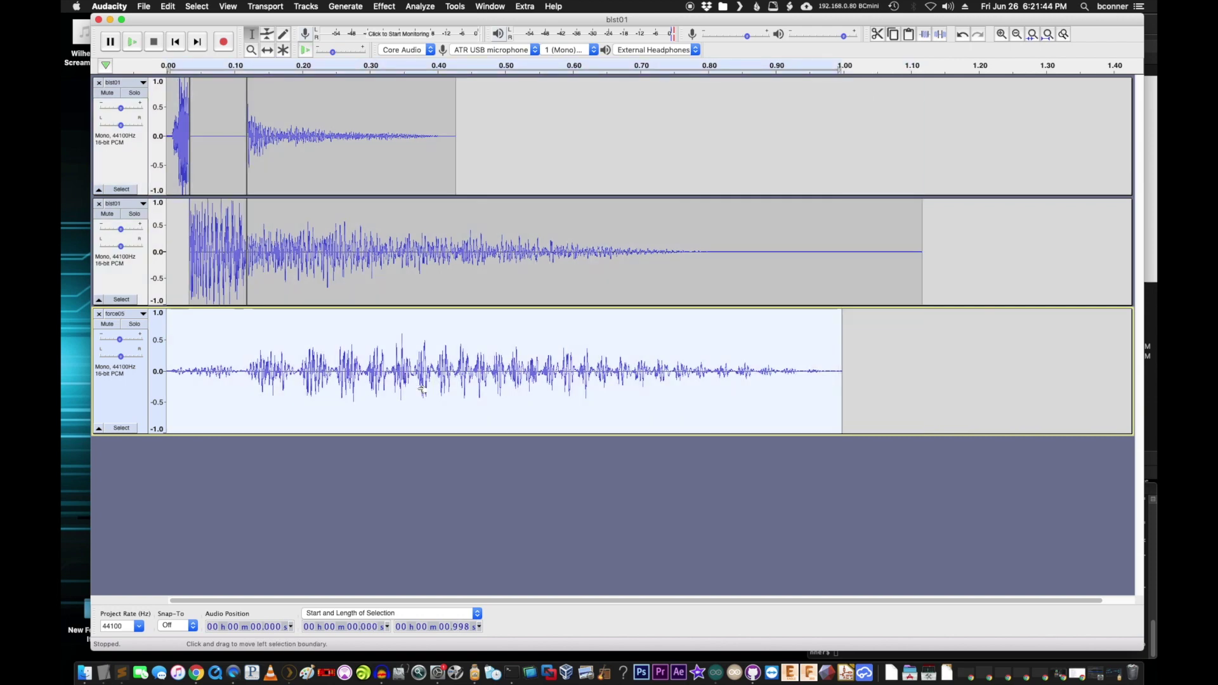
left_click(883, 391)
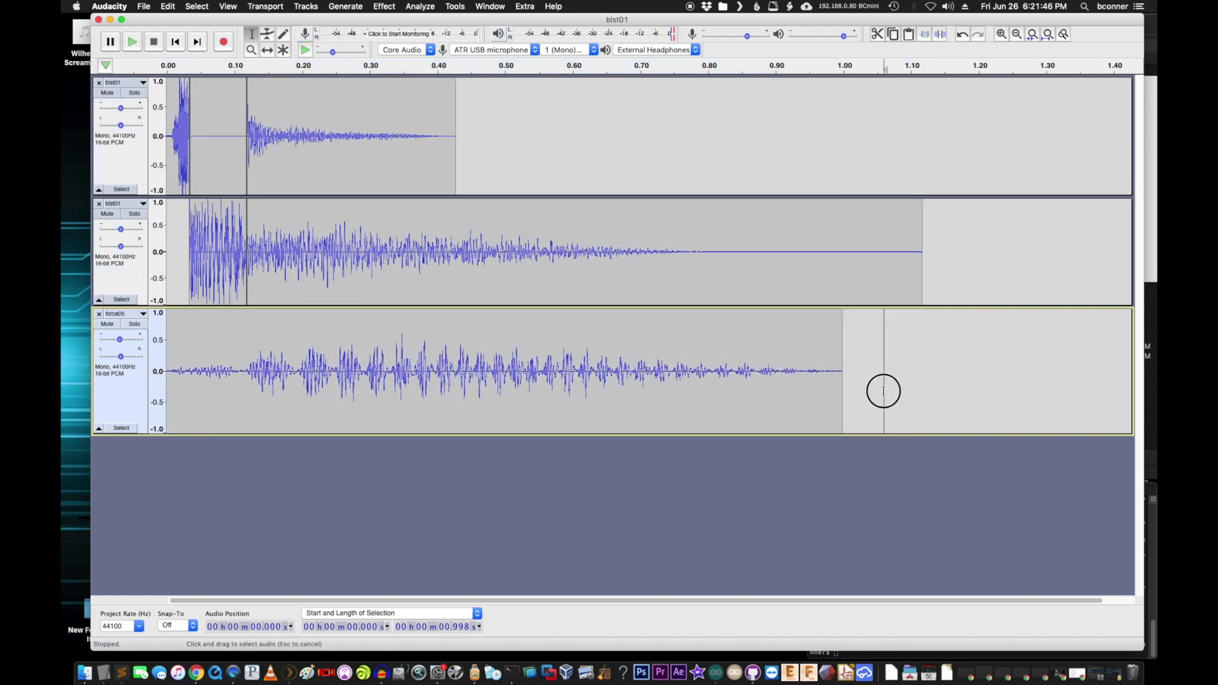
left_click(843, 387)
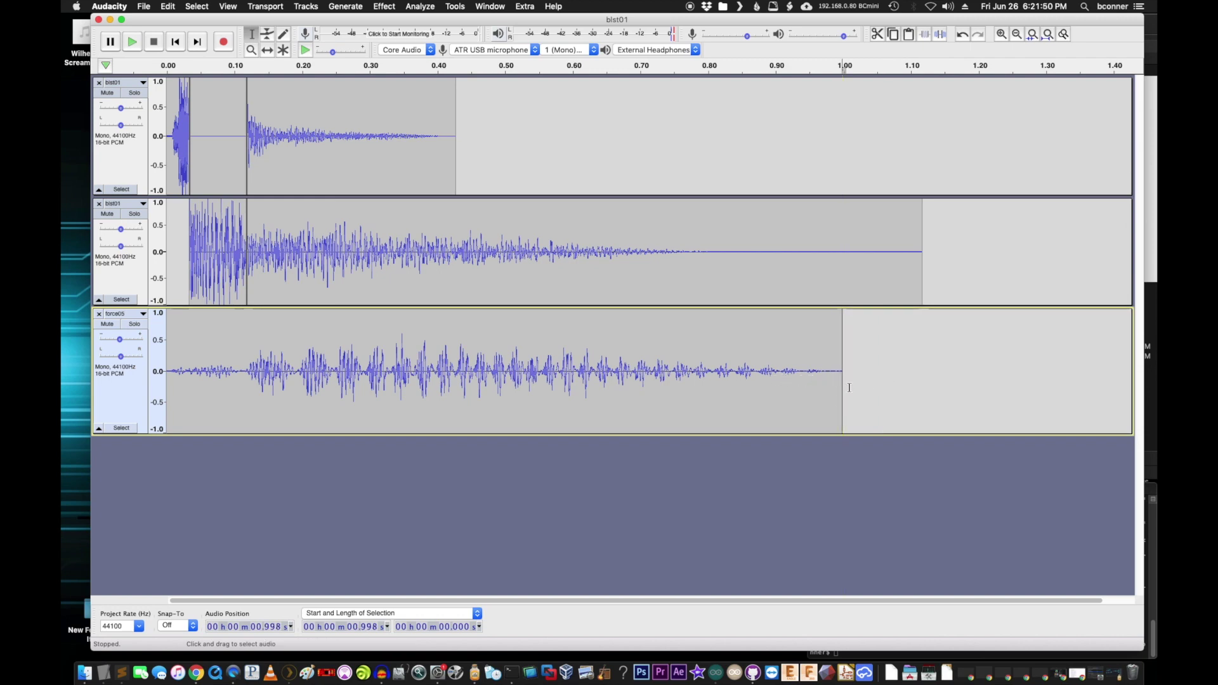
key("super+v")
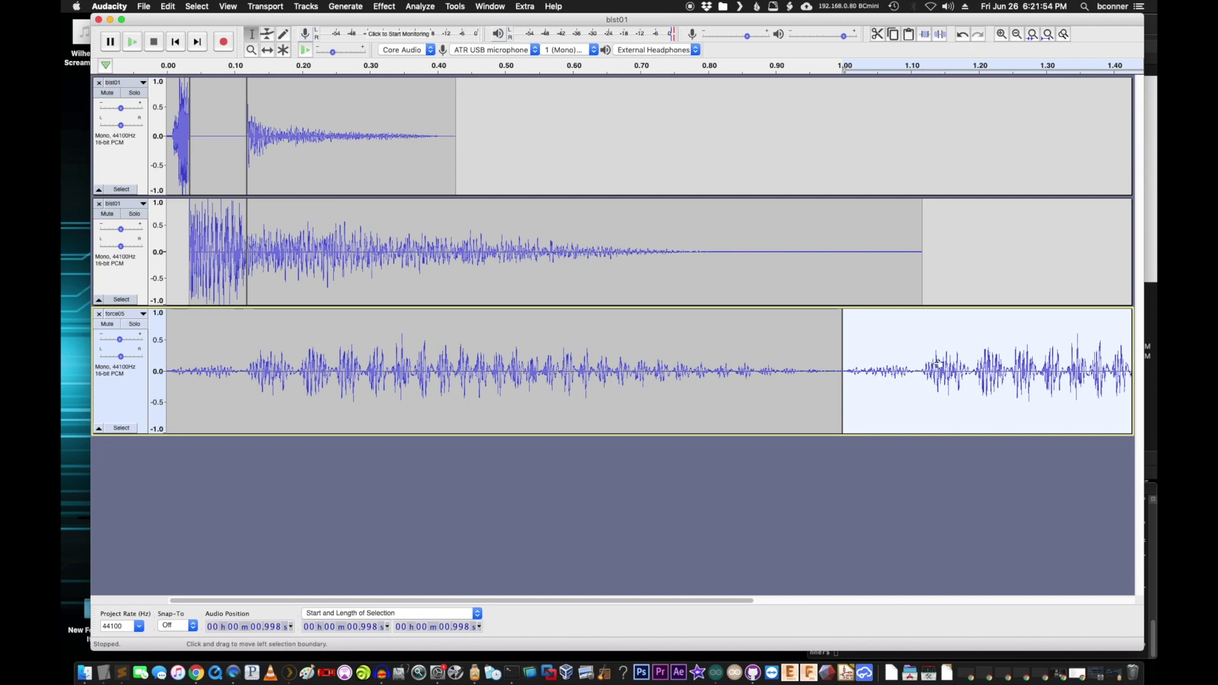
Silence the pasted second half of the force05 track and fit the whole project in view.
key("super+l")
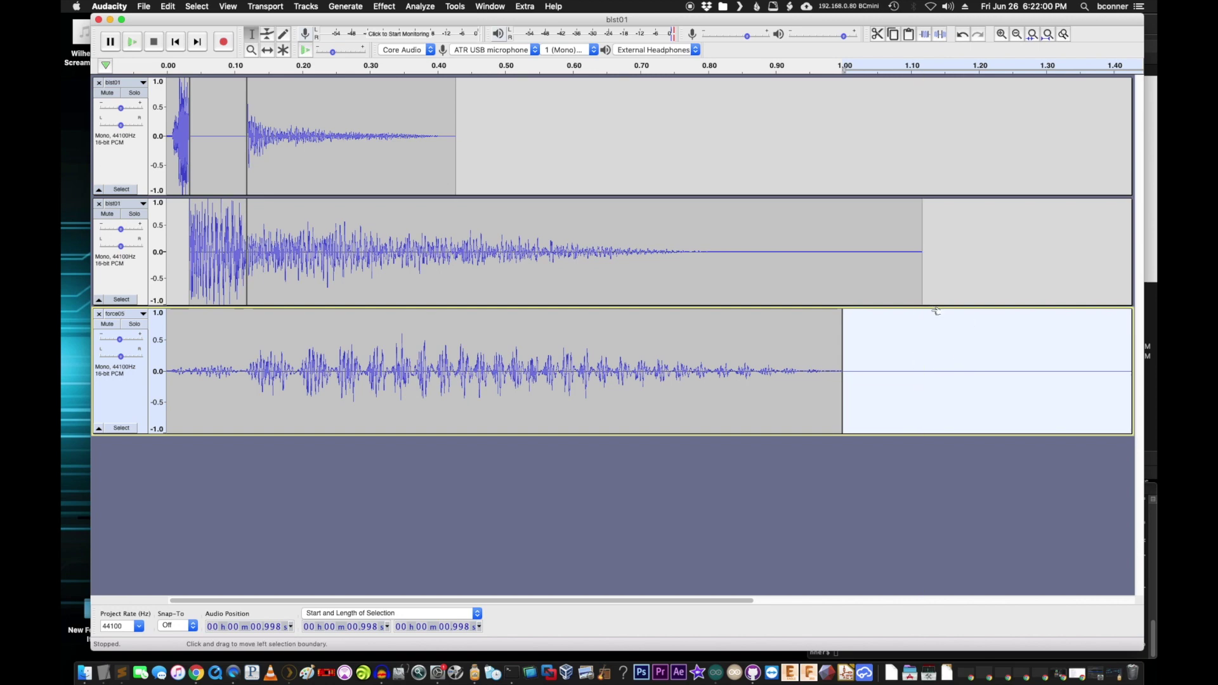
key("super+a")
key("super+f")
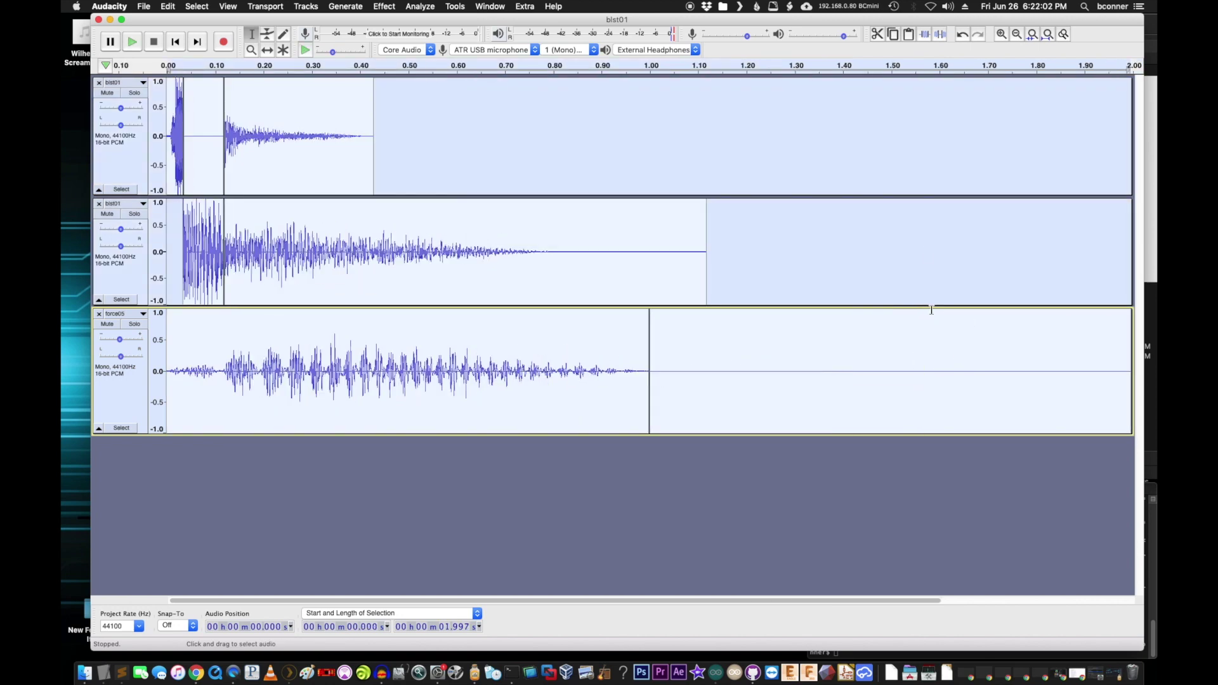
Apply Reverb to the force05 track from about 0.182 s for about 1.542 s, extending into the silent part.
left_click(914, 338)
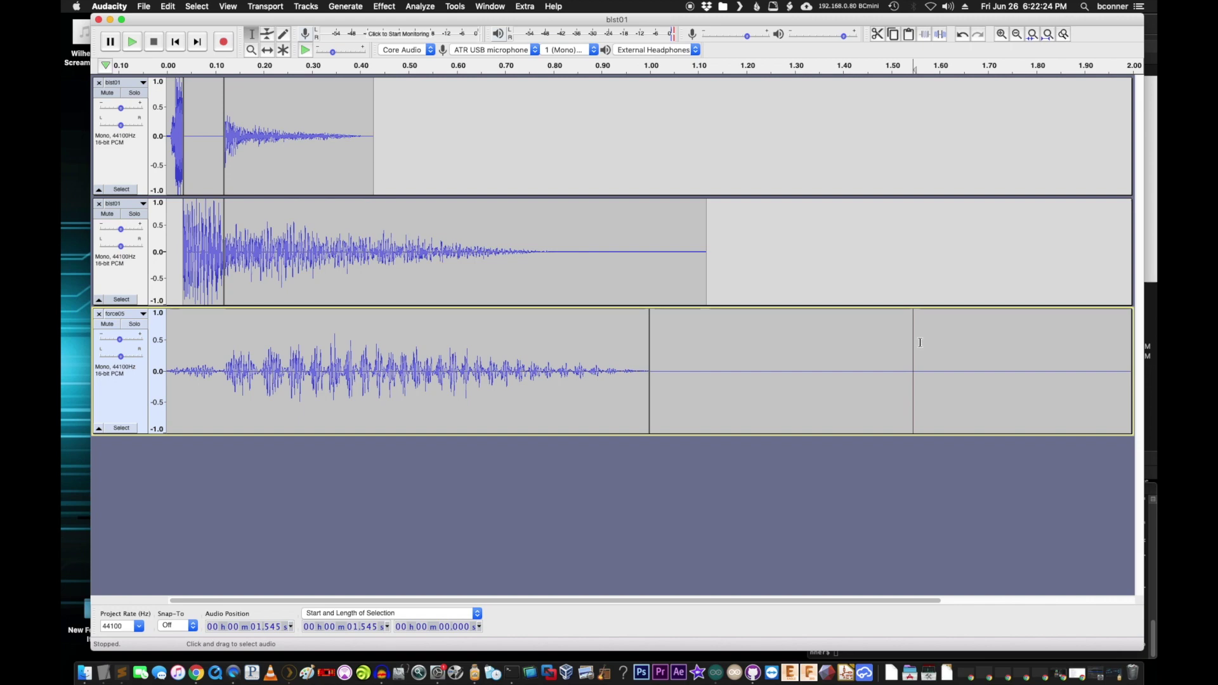
left_click_drag(998, 343, 260, 334)
key("space")
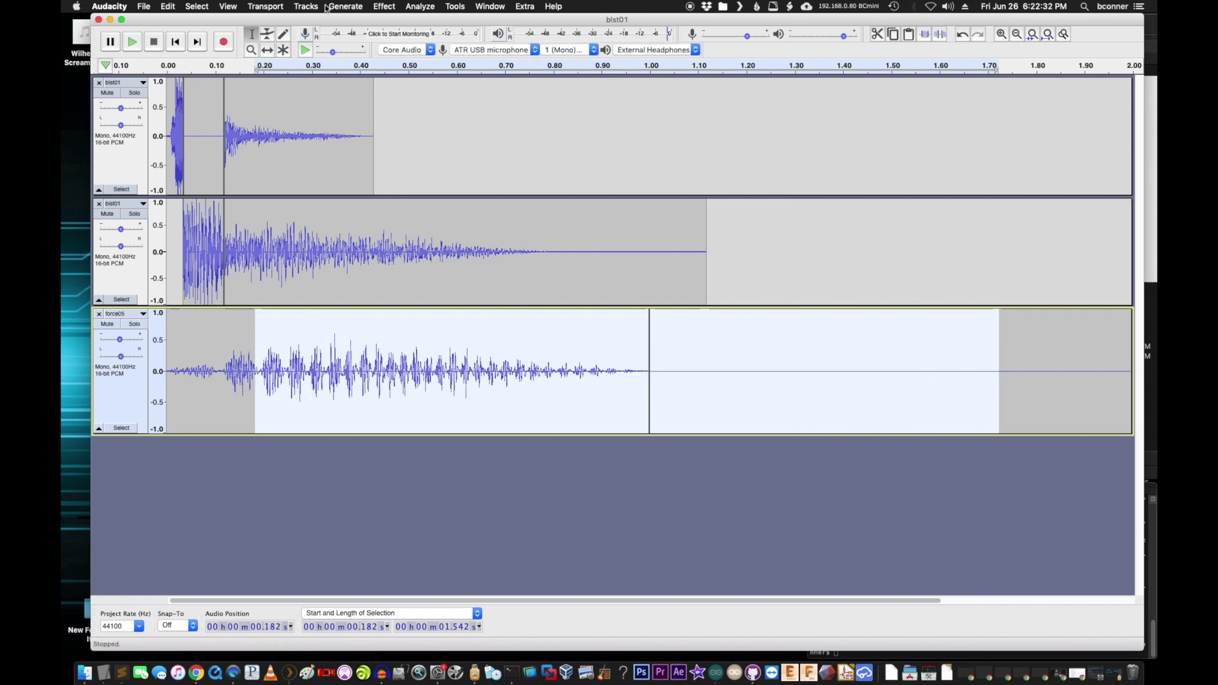
left_click(384, 7)
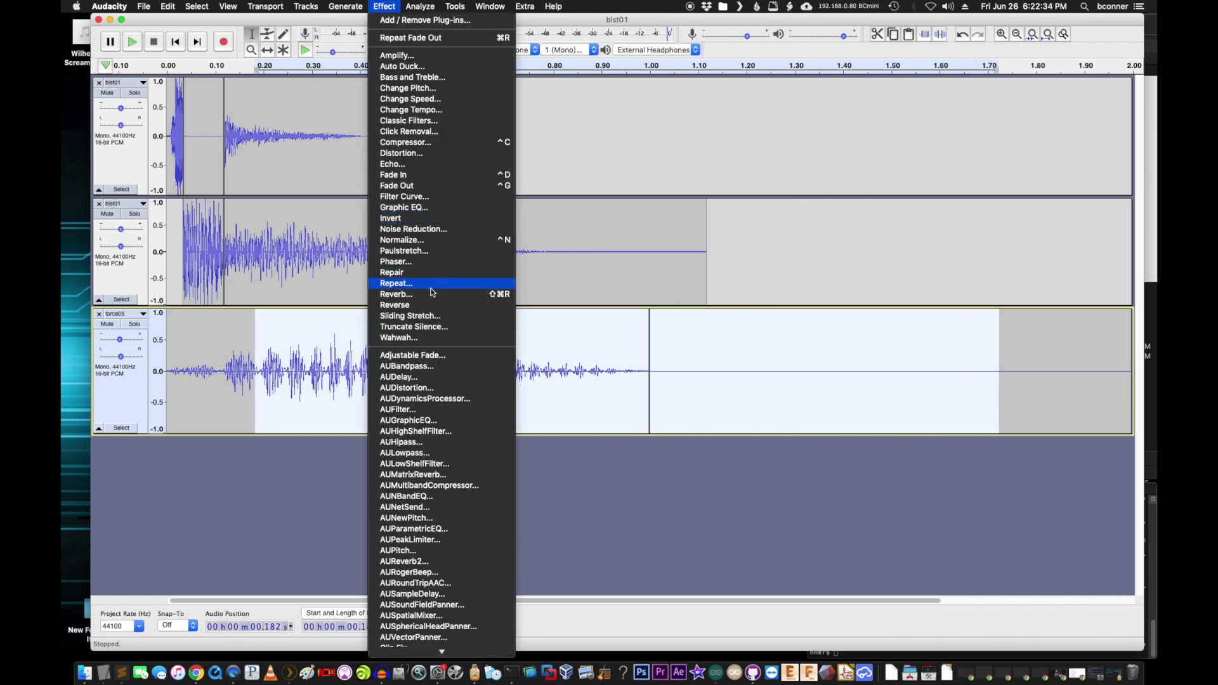
left_click(428, 294)
left_click(701, 434)
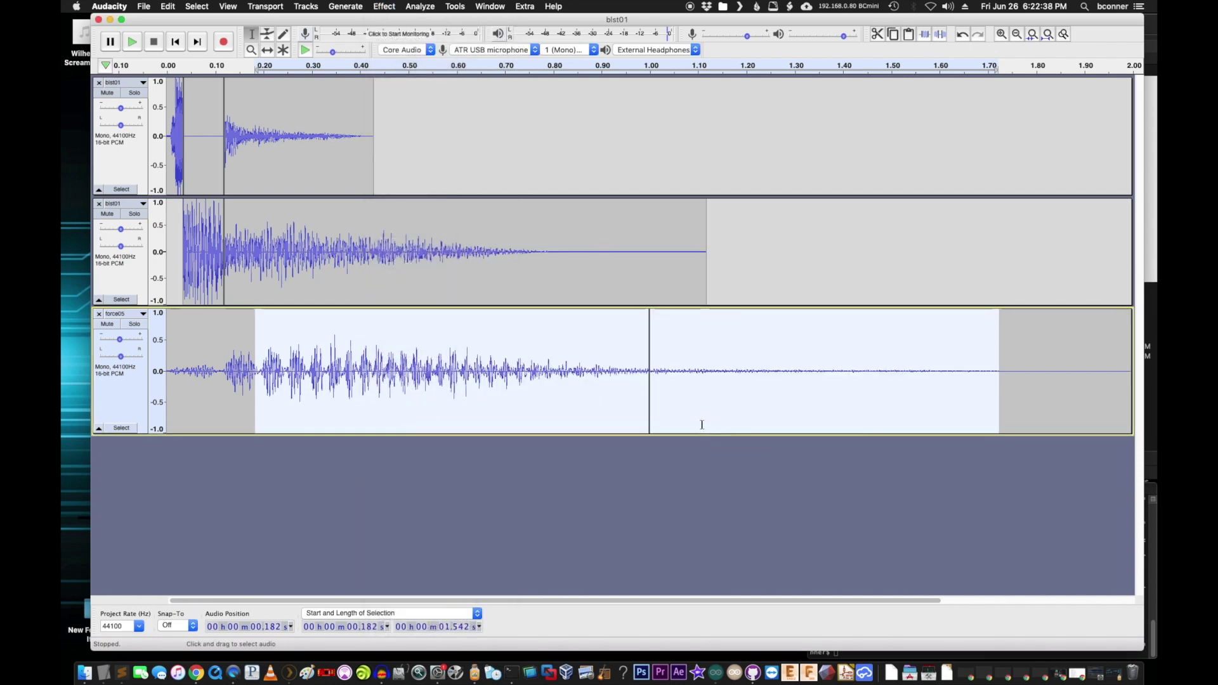
Select all tracks and play back the full mix to check the added reverb.
key("super+a")
key("space")
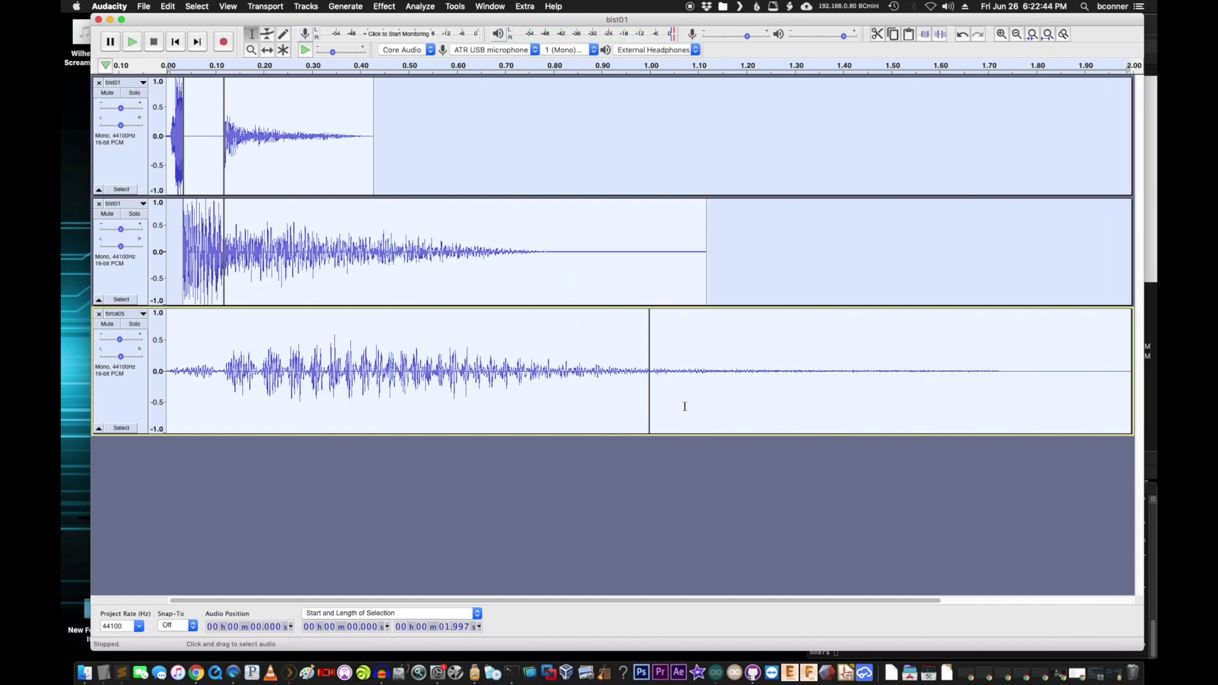
key("space")
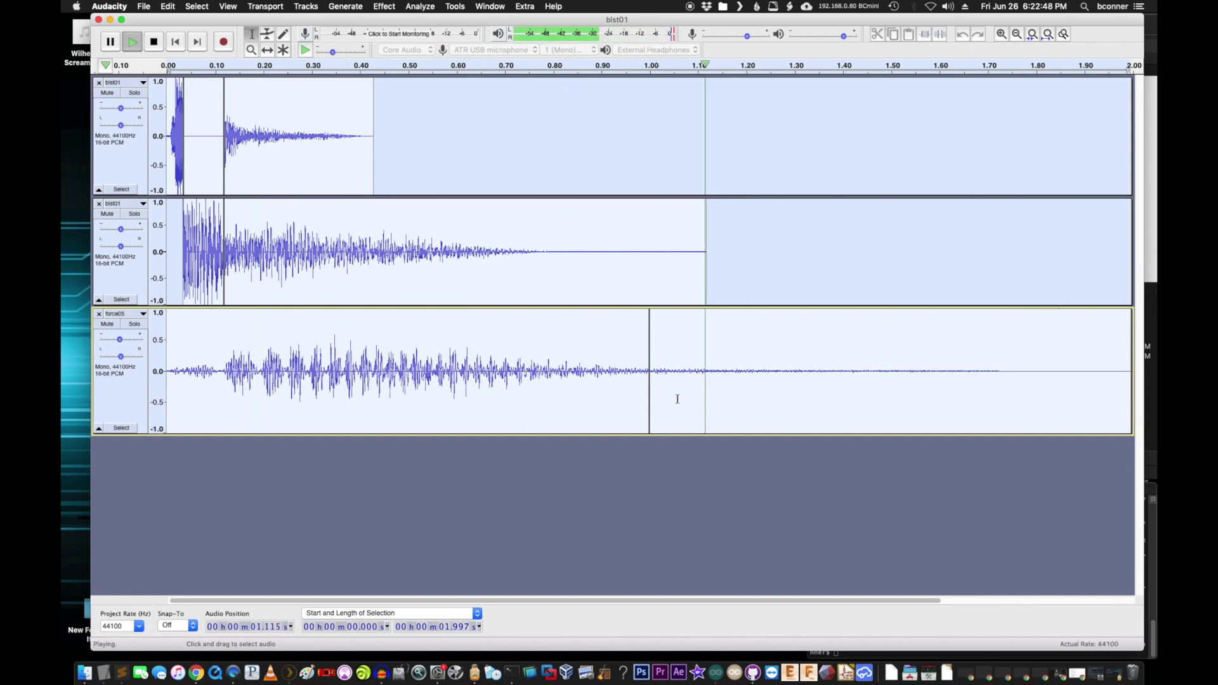
key("space")
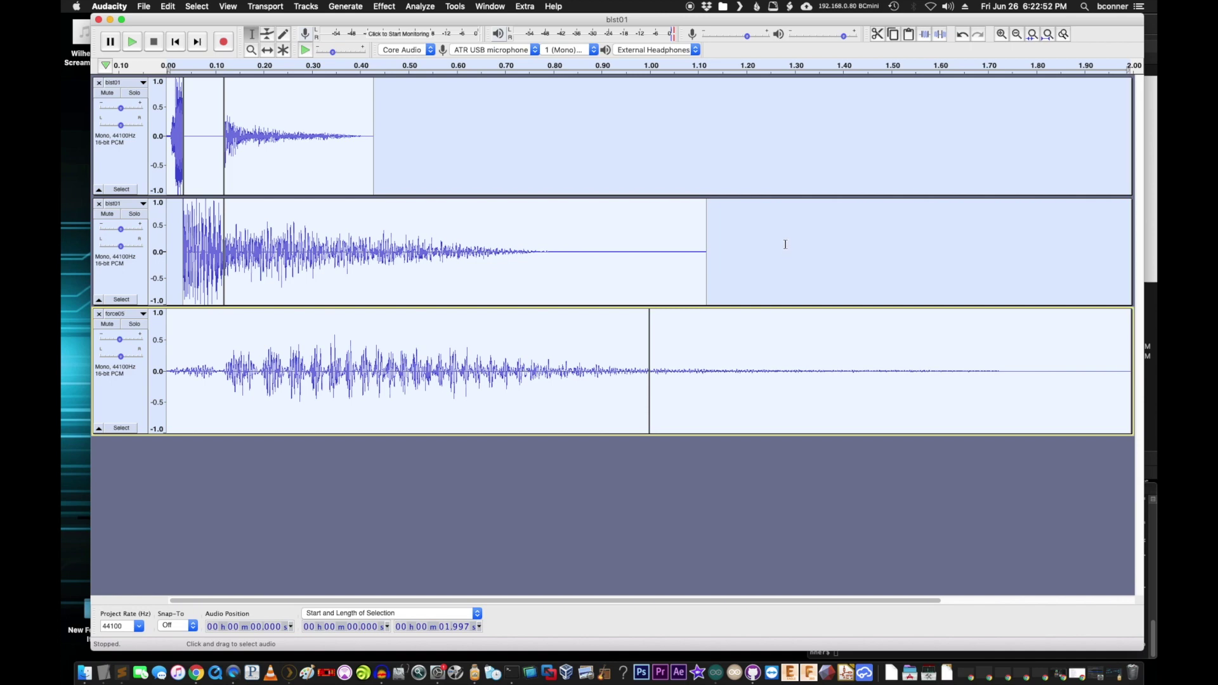
key("space")
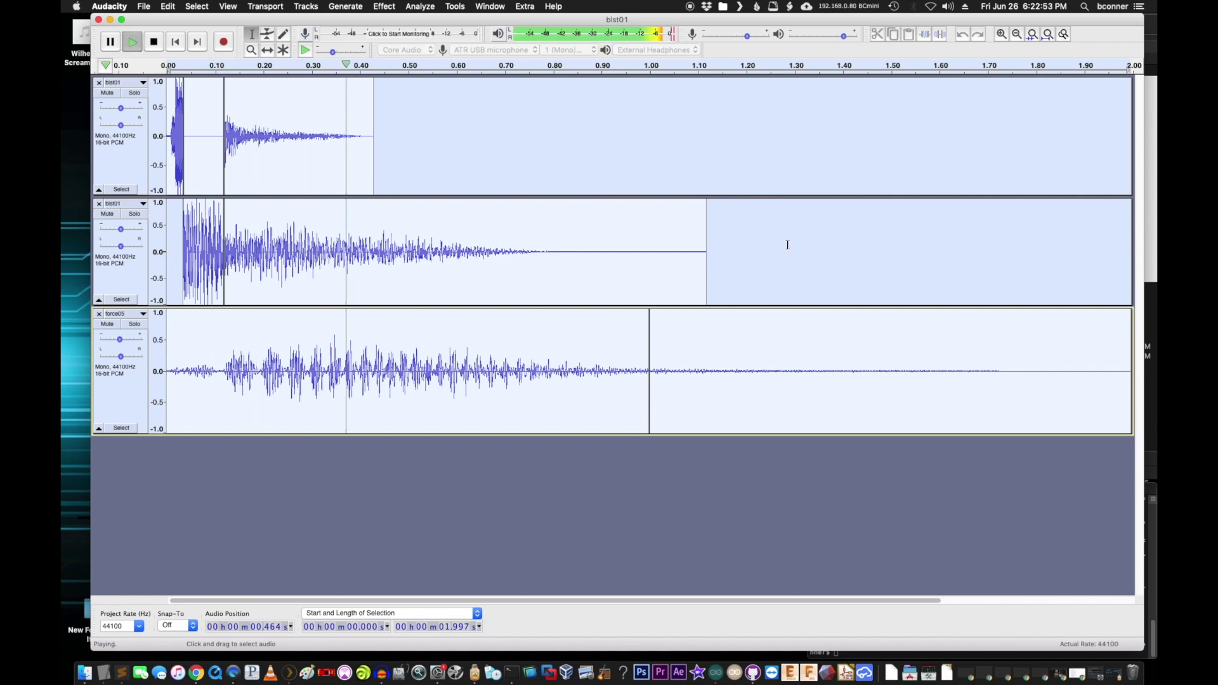
Delete the end of the force05 track from about 1.255 s onward and play back the full mix.
left_click(823, 247)
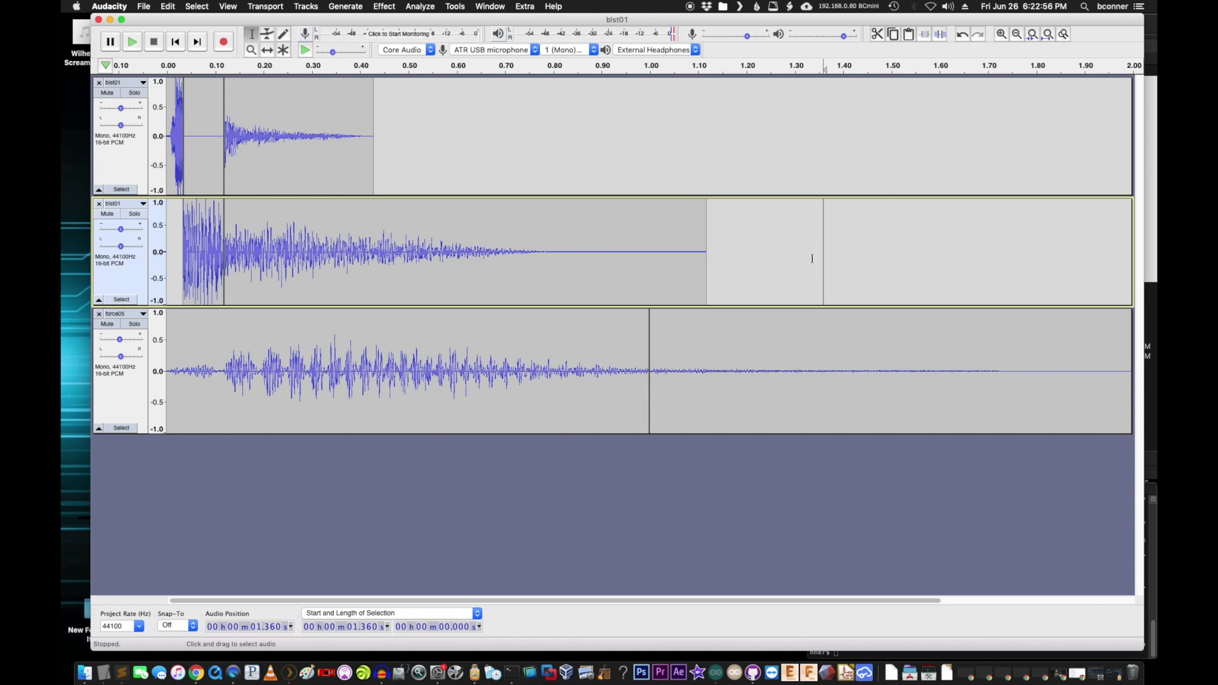
left_click_drag(773, 340, 1152, 486)
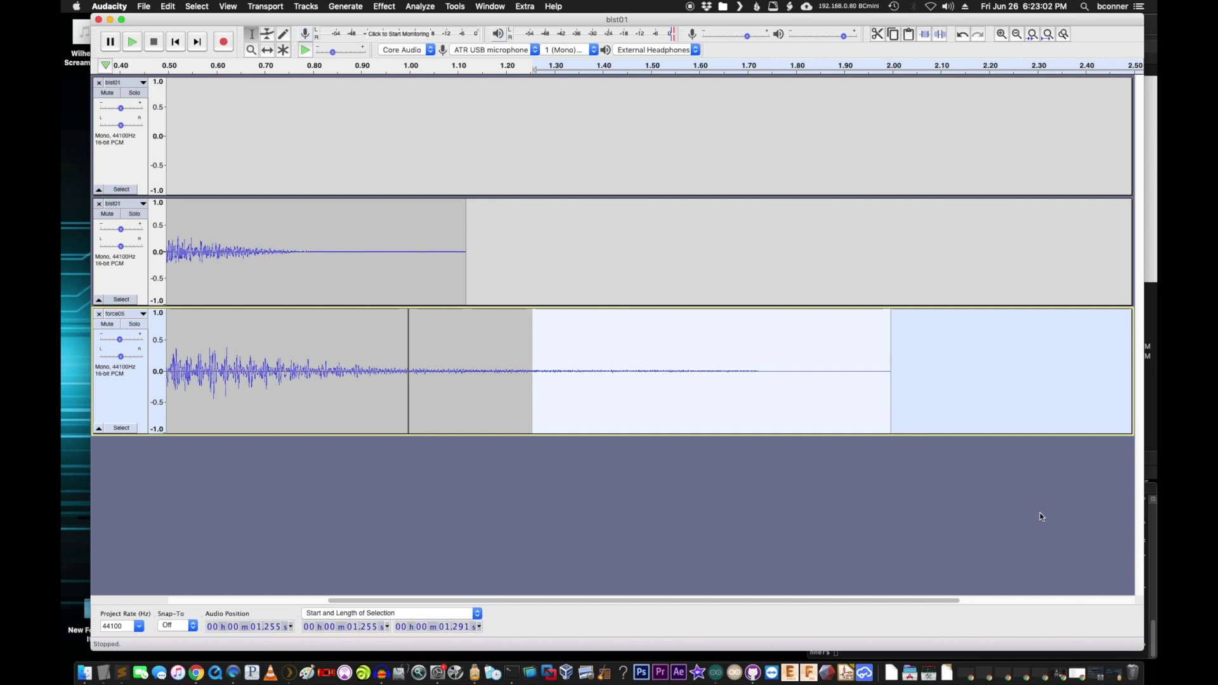
key("Delete")
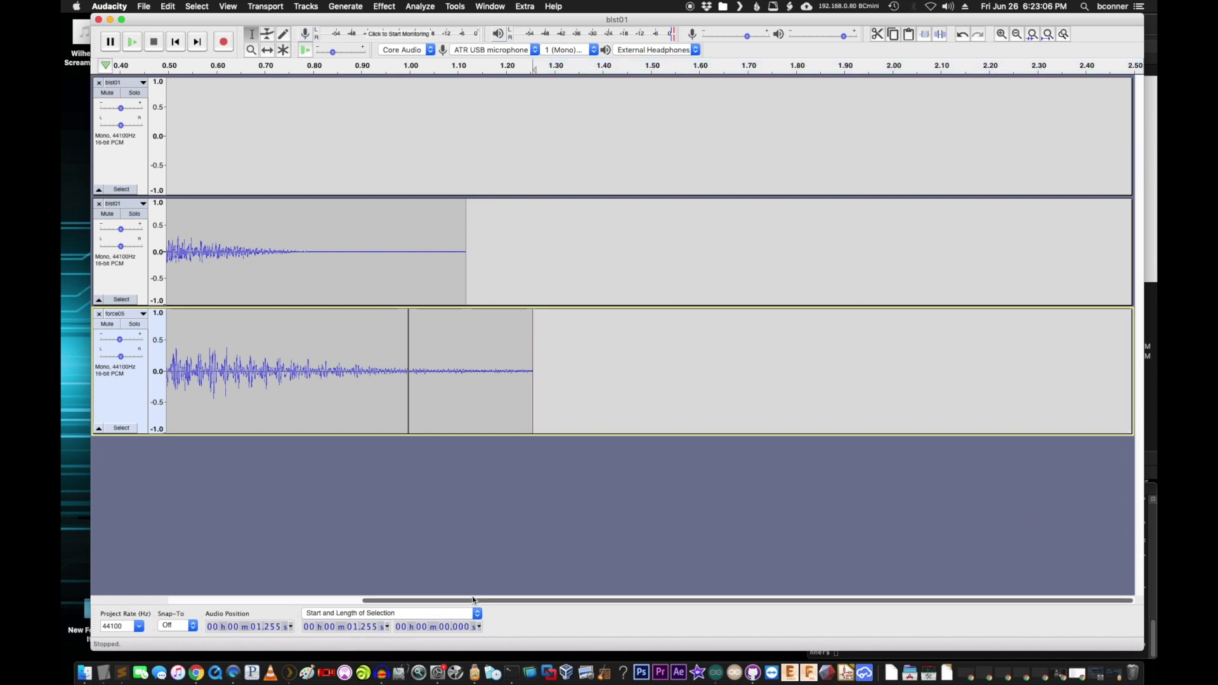
key("super+a")
key("super+e")
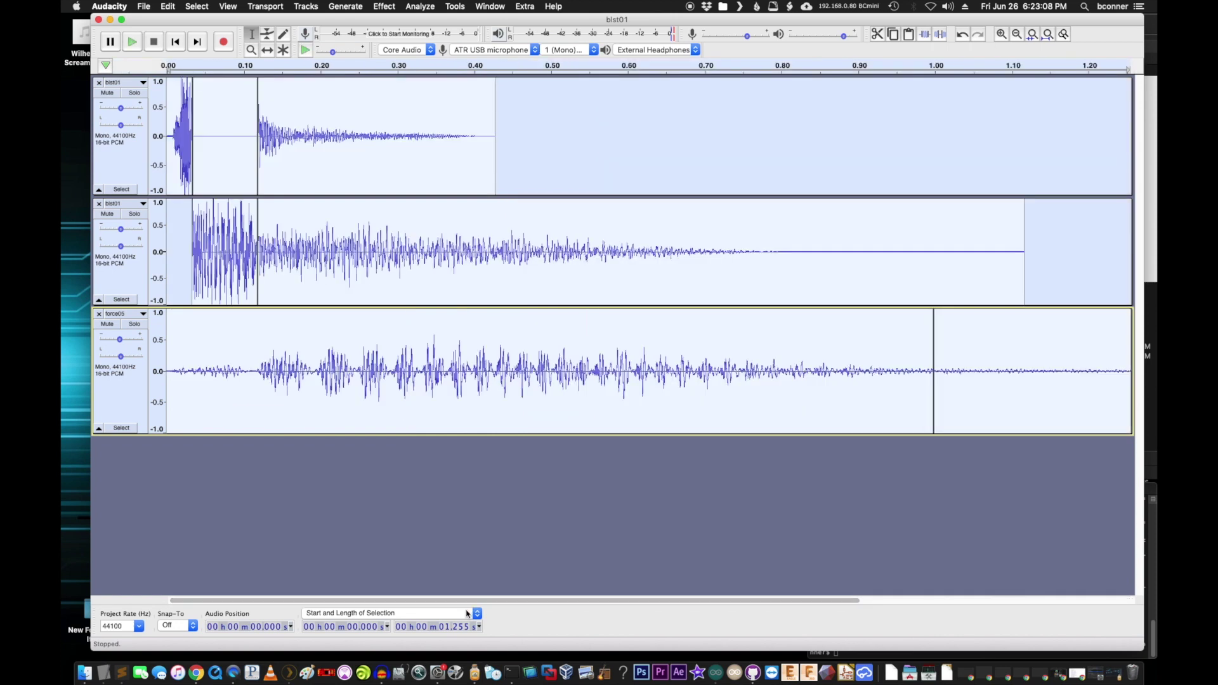
key("space")
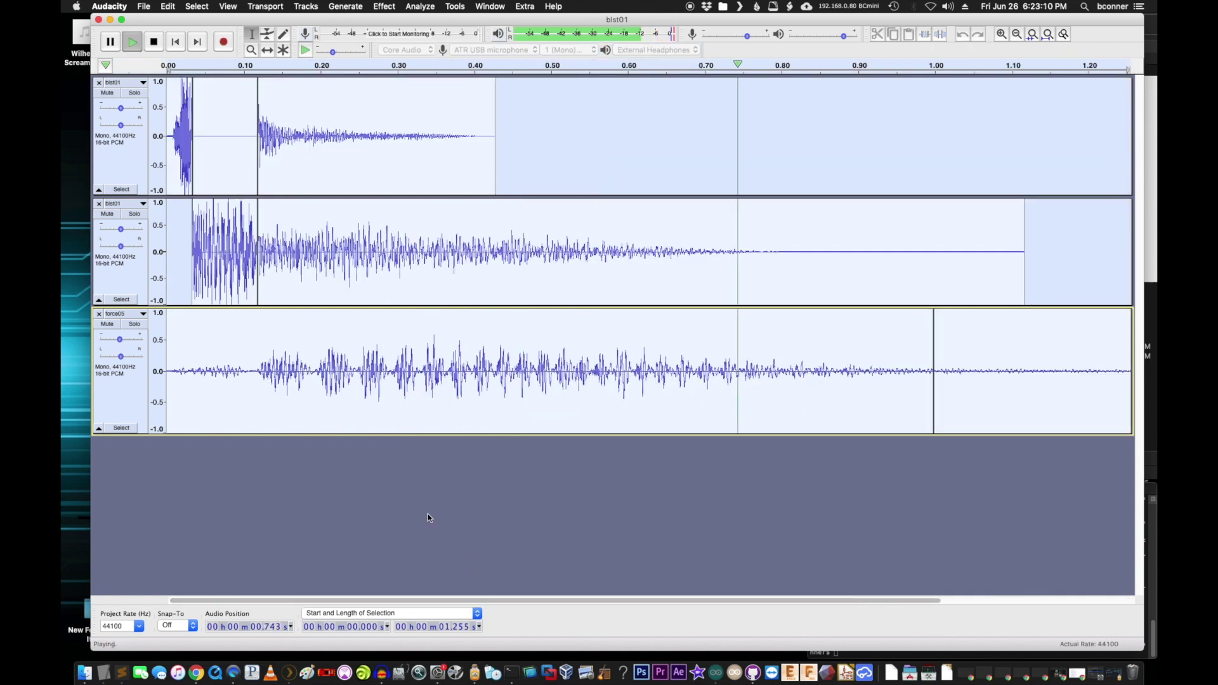
Fade out the force05 track's tail from about 0.939 s to its end and play back all tracks.
left_click_drag(888, 334, 1131, 342)
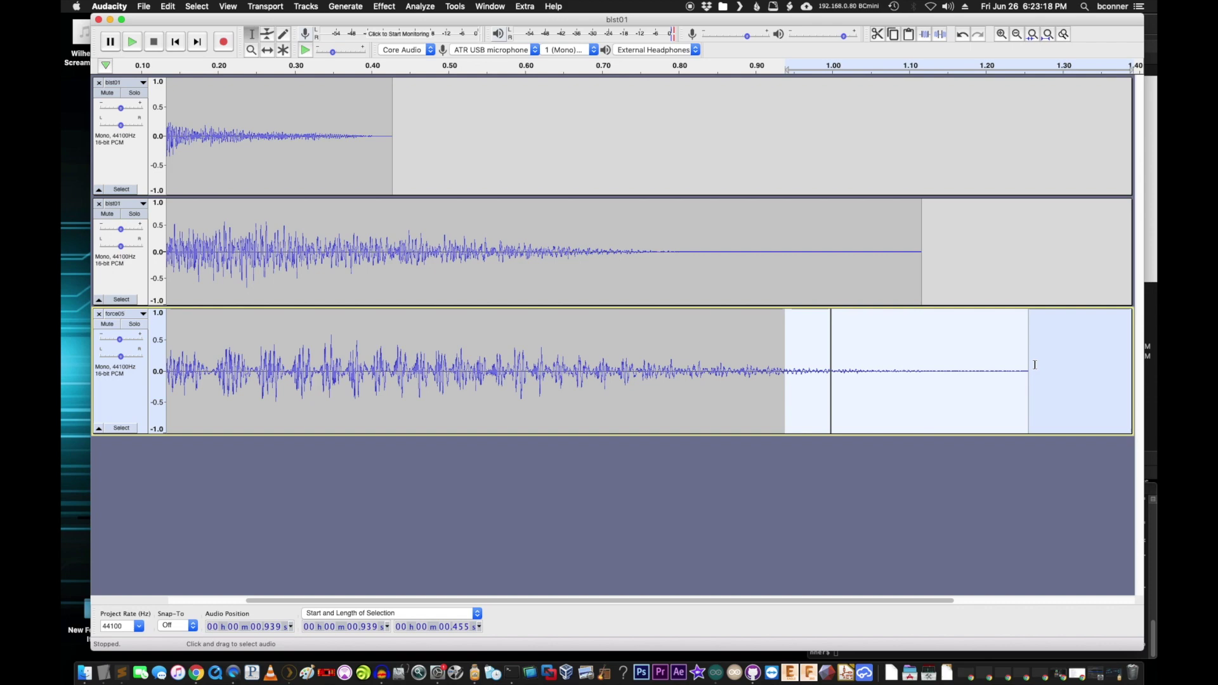
key("super+a")
scroll(1031, 366, "left", 3)
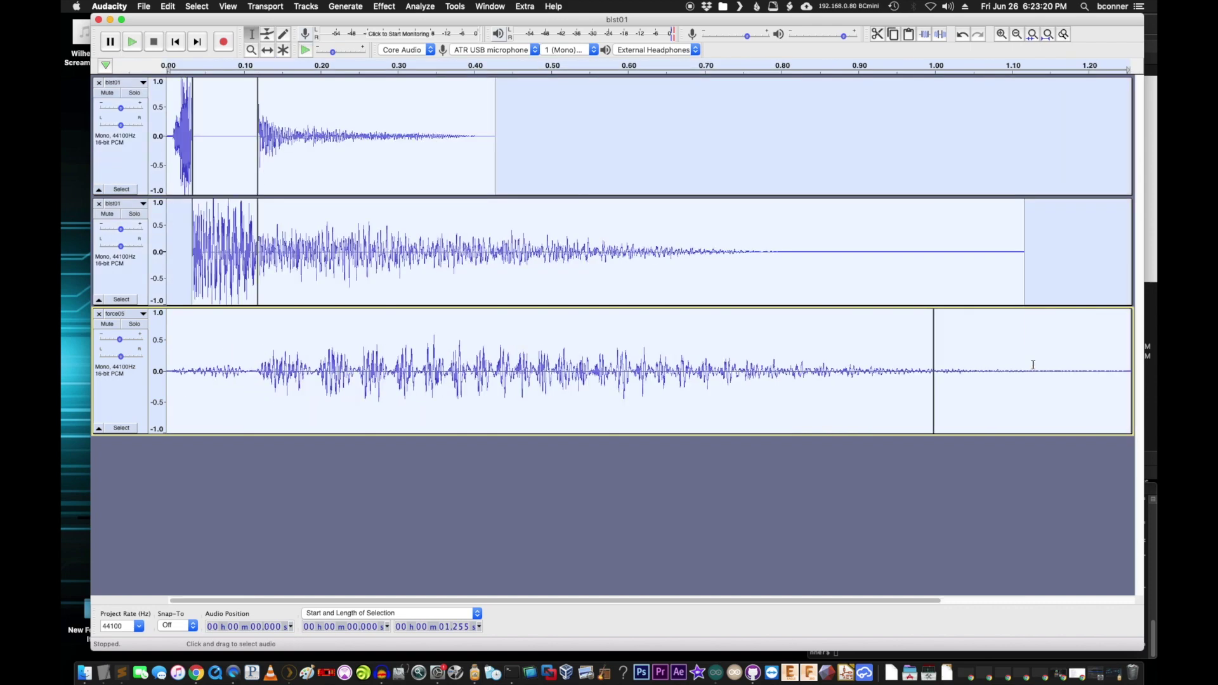
key("space")
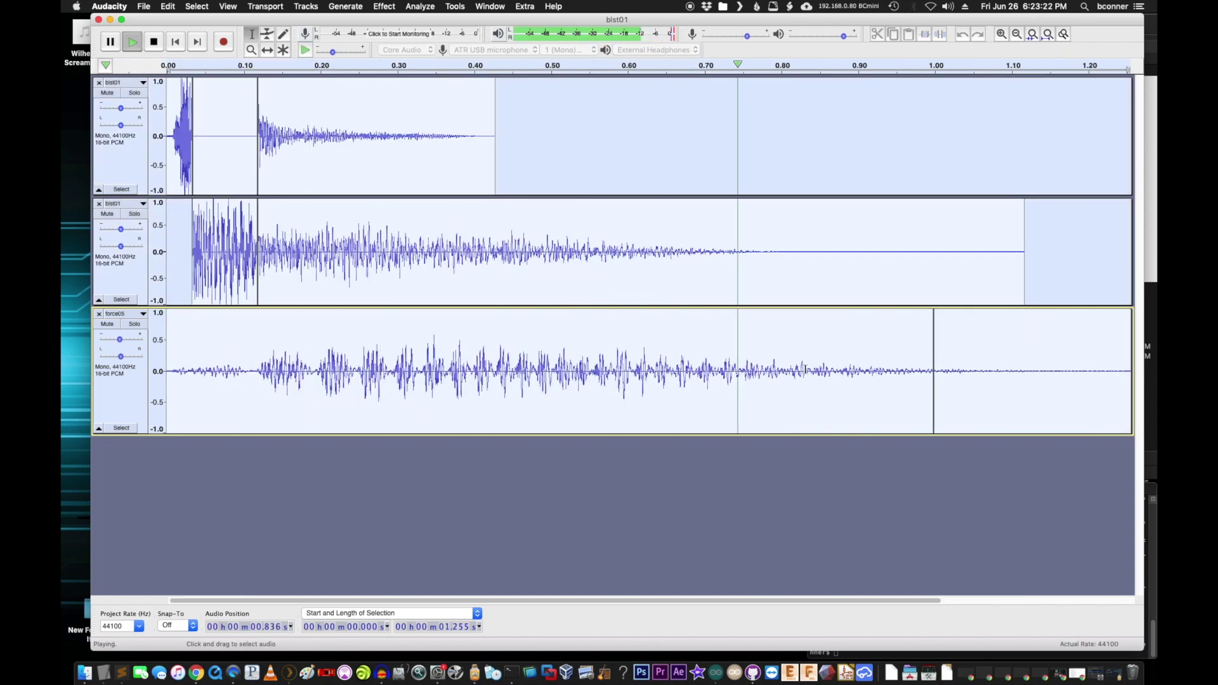
key("space")
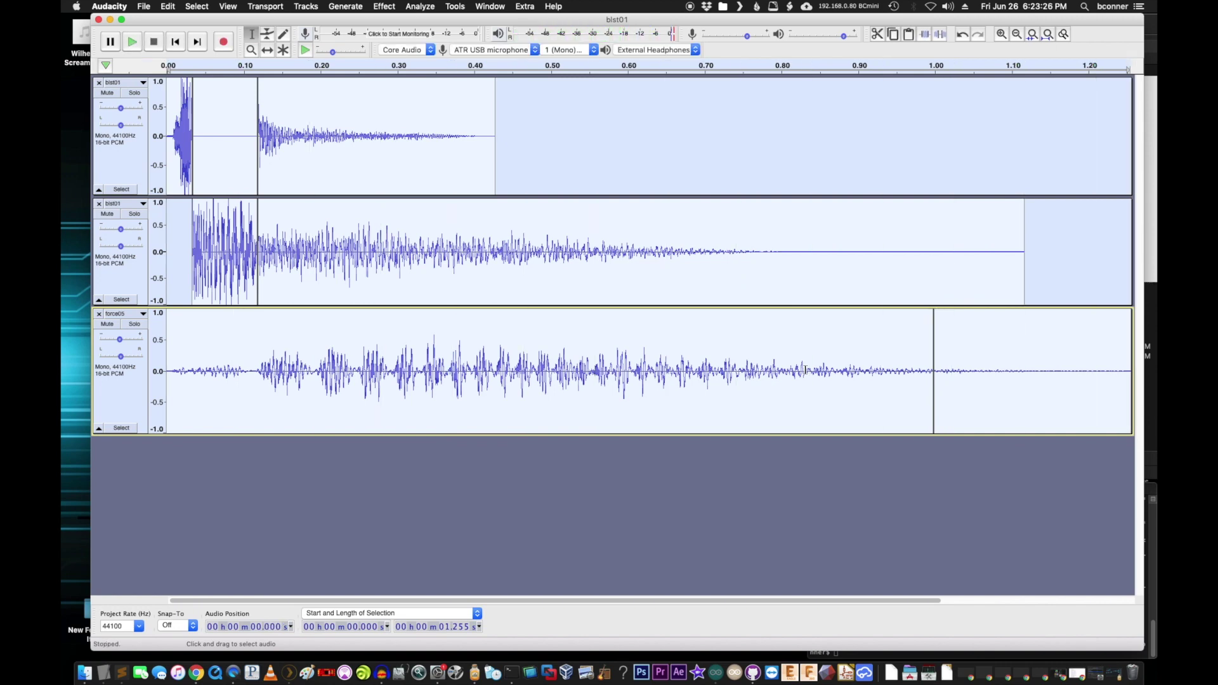
key("space")
Switch to Finder and preview the original blst01.wav in the blst folder of TheMaw.
left_click(85, 673)
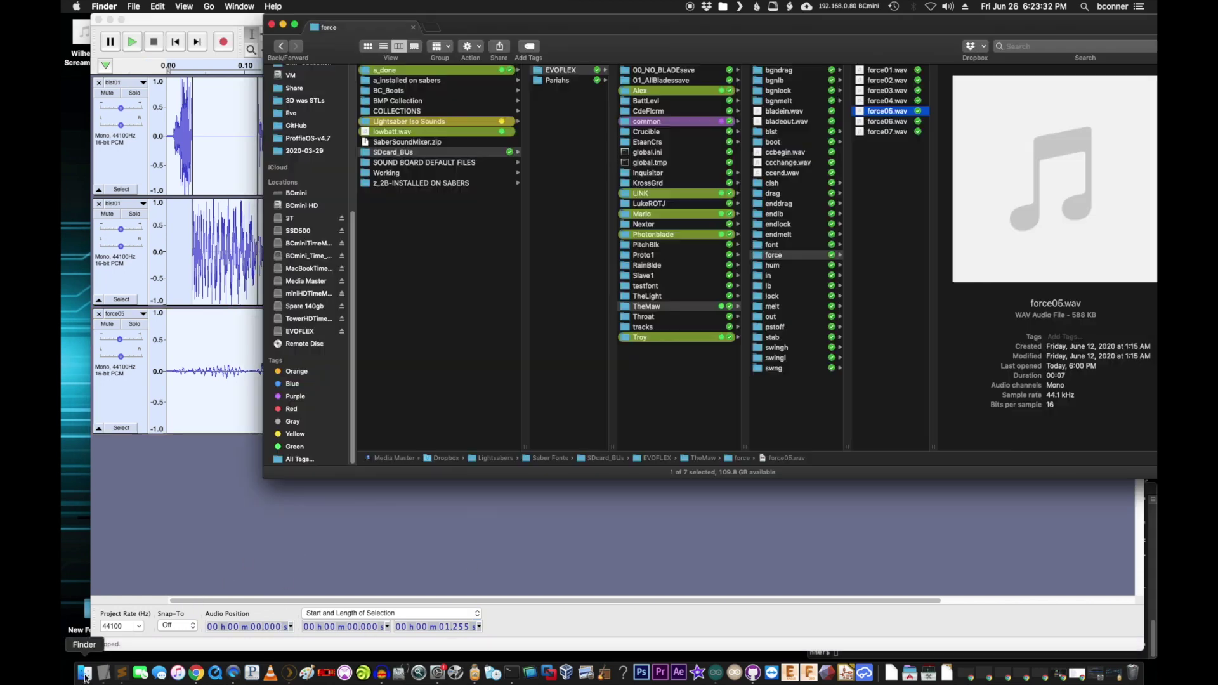
left_click(801, 132)
left_click(890, 71)
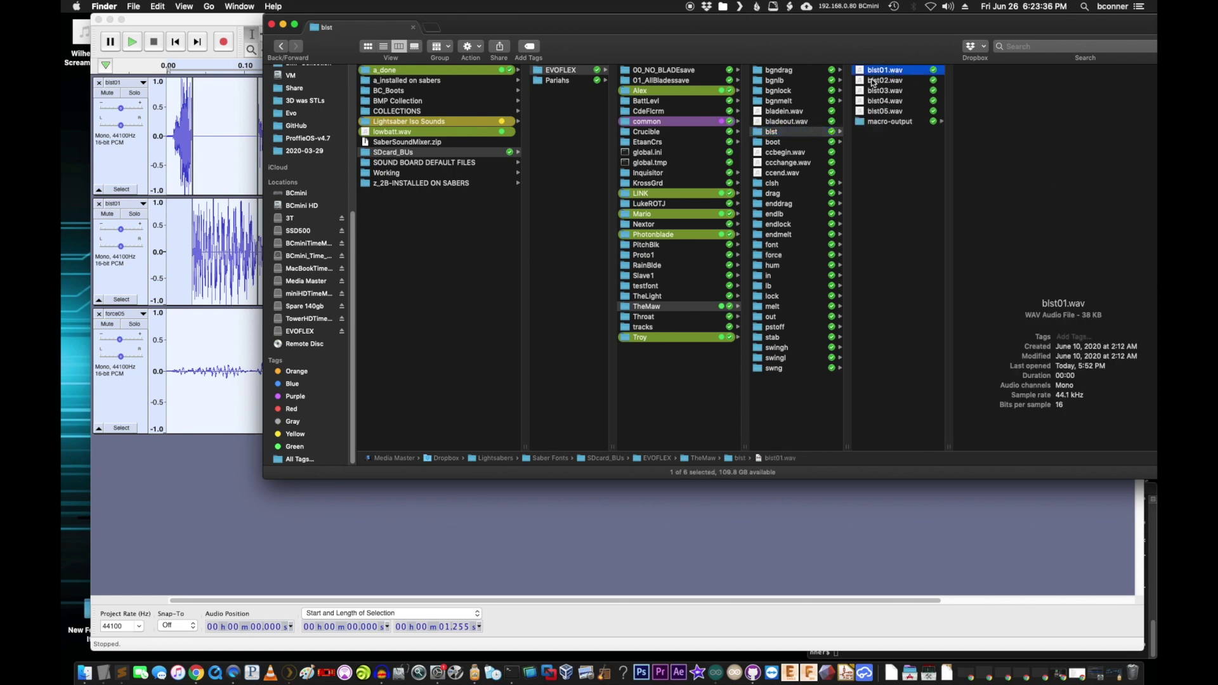
key("space")
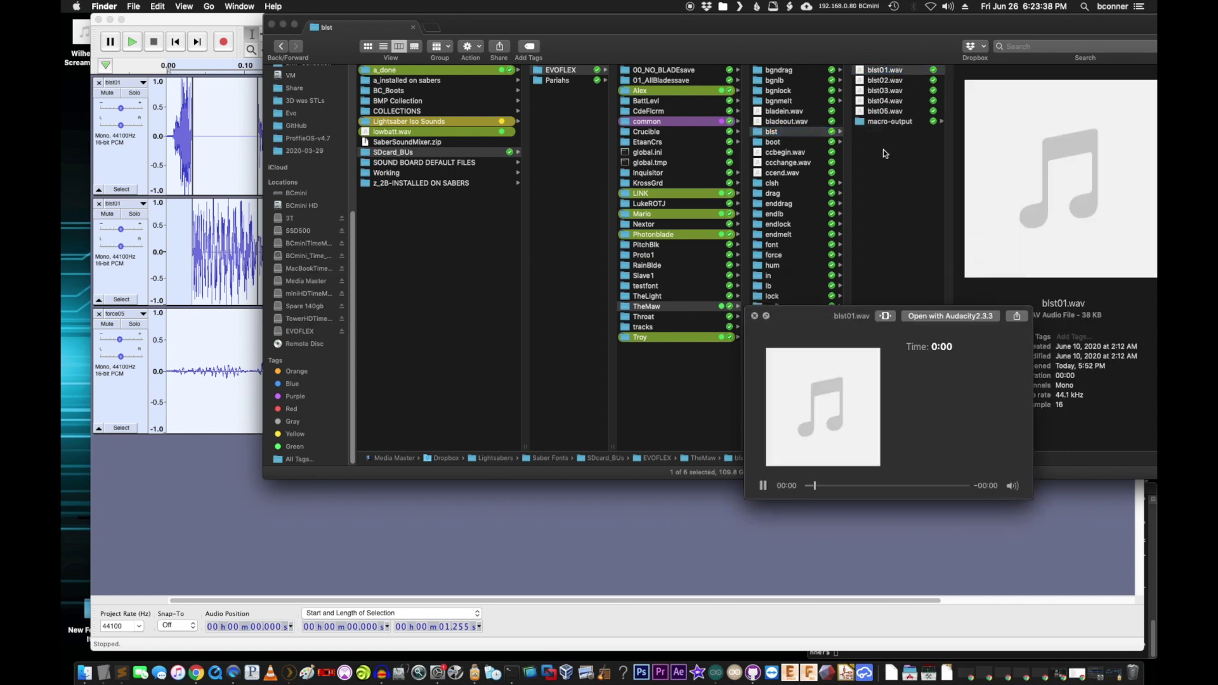
key("space")
key("space")
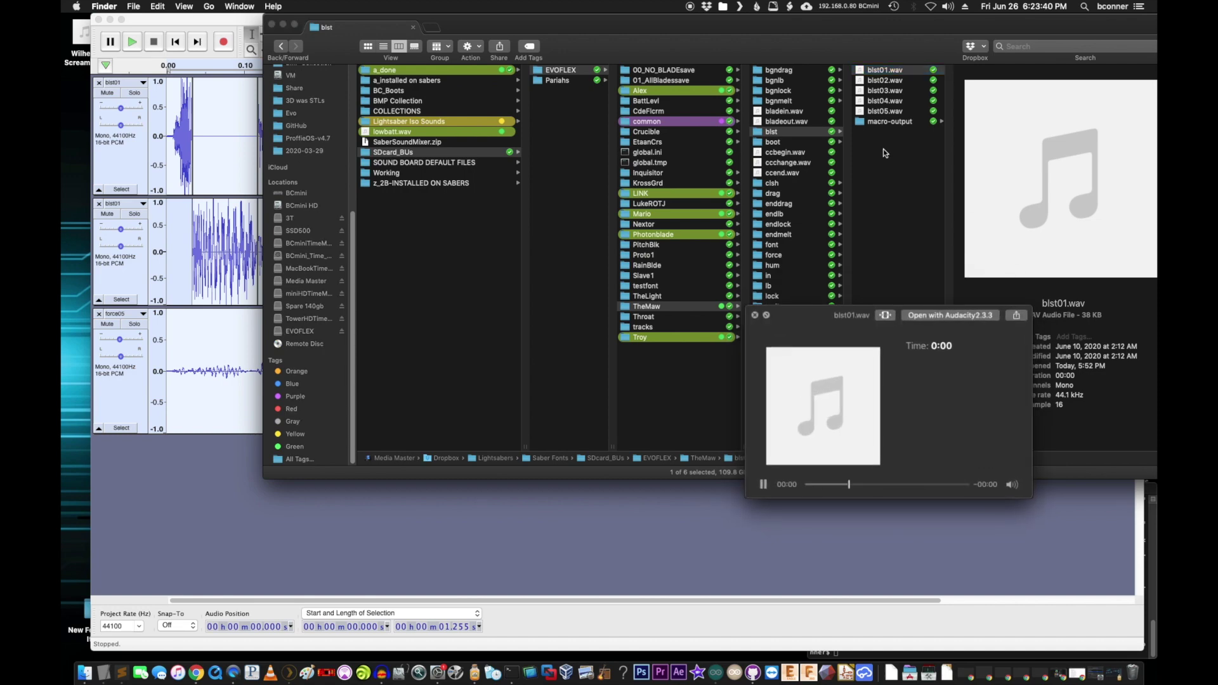
Return to Audacity, play back the layered mix, and slightly lower the force05 track's gain.
left_click(158, 19)
key("space")
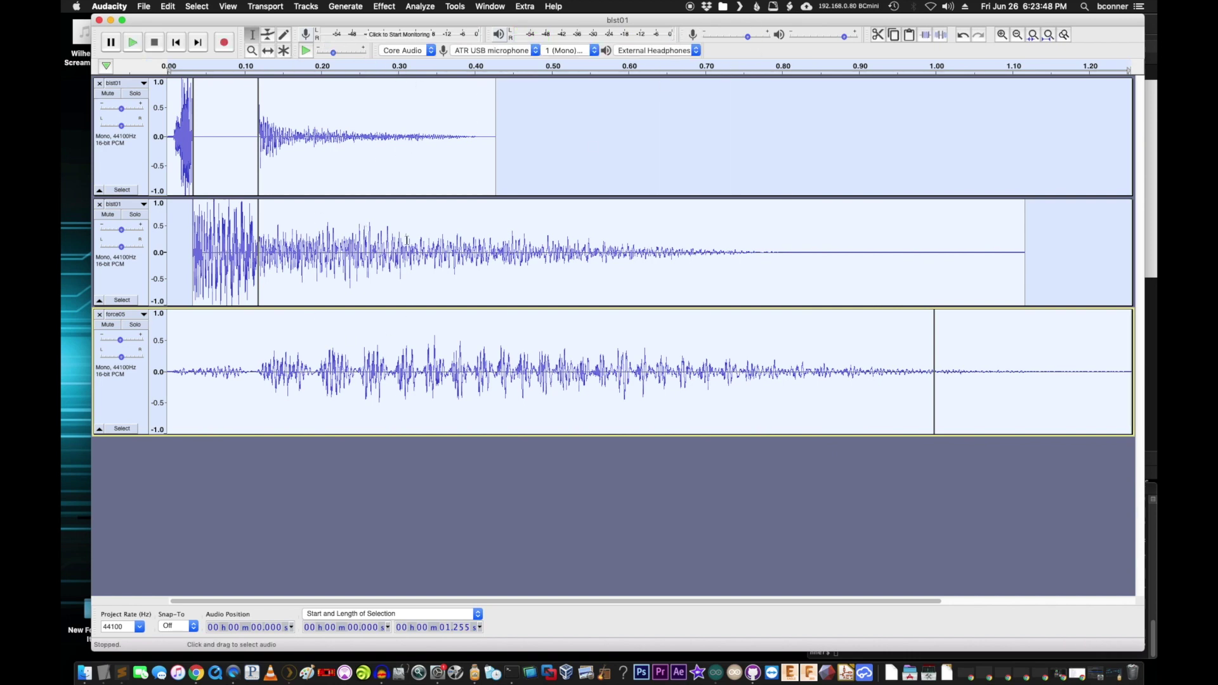
key("space")
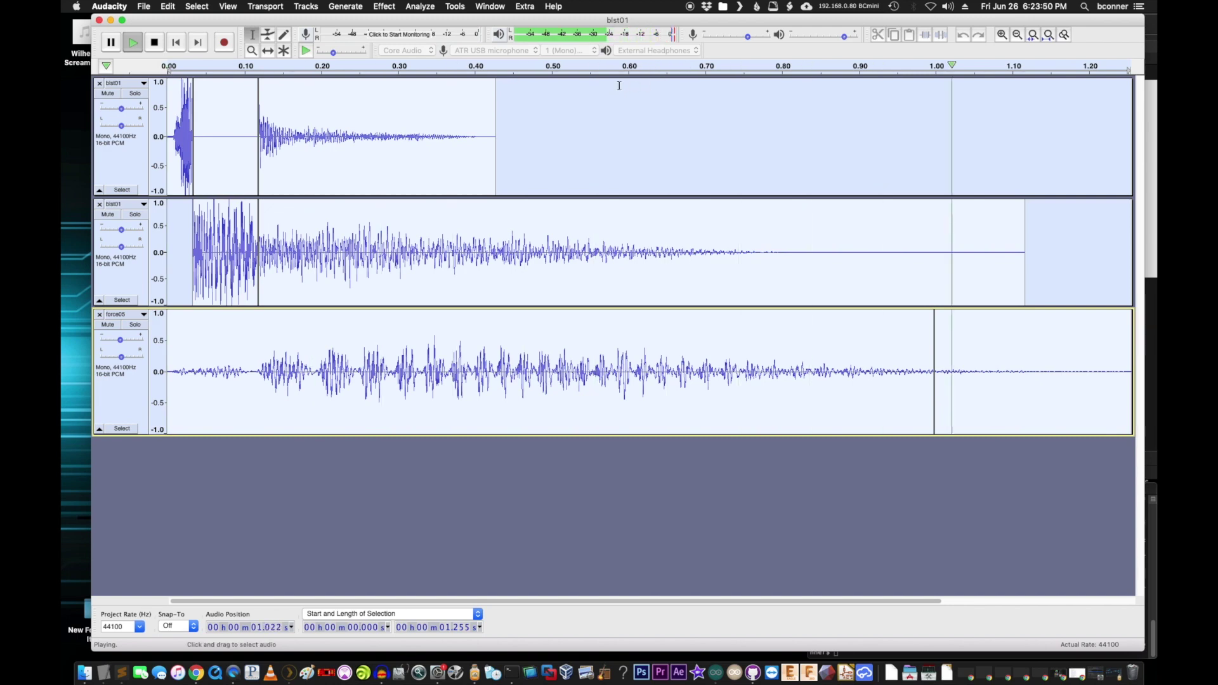
left_click(120, 341)
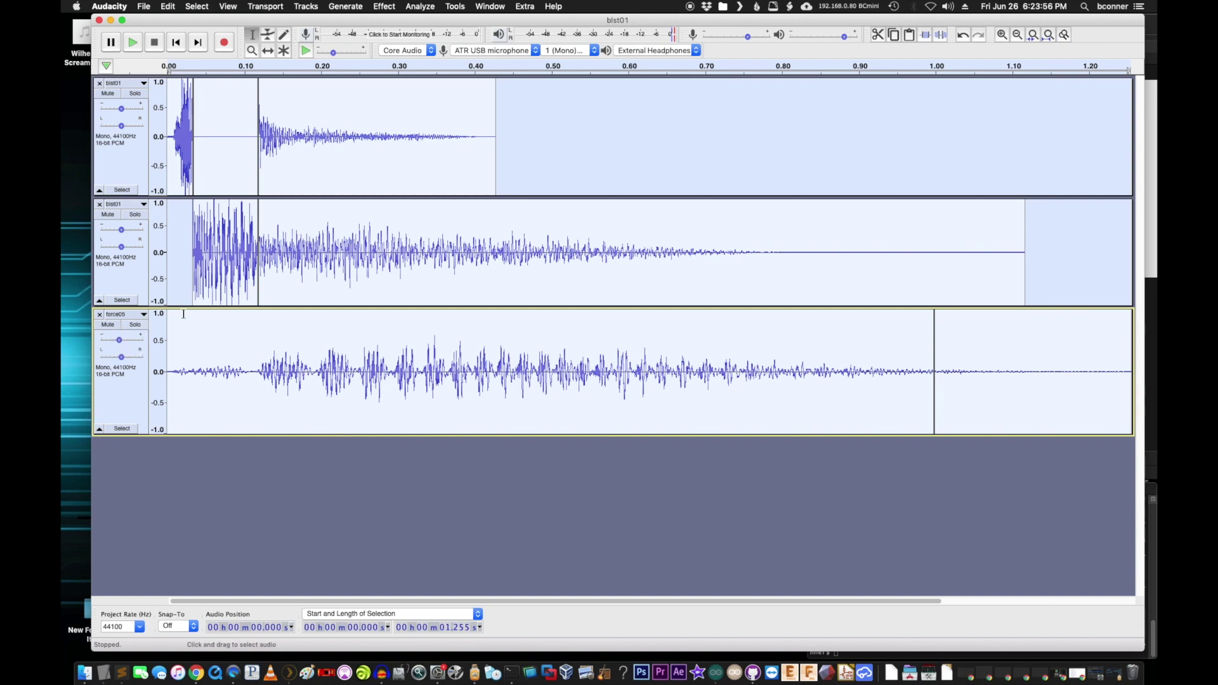
Play back the layered mix and slightly lower the gain of the first blst01 track.
key("space")
key("space")
left_click_drag(121, 109, 122, 109)
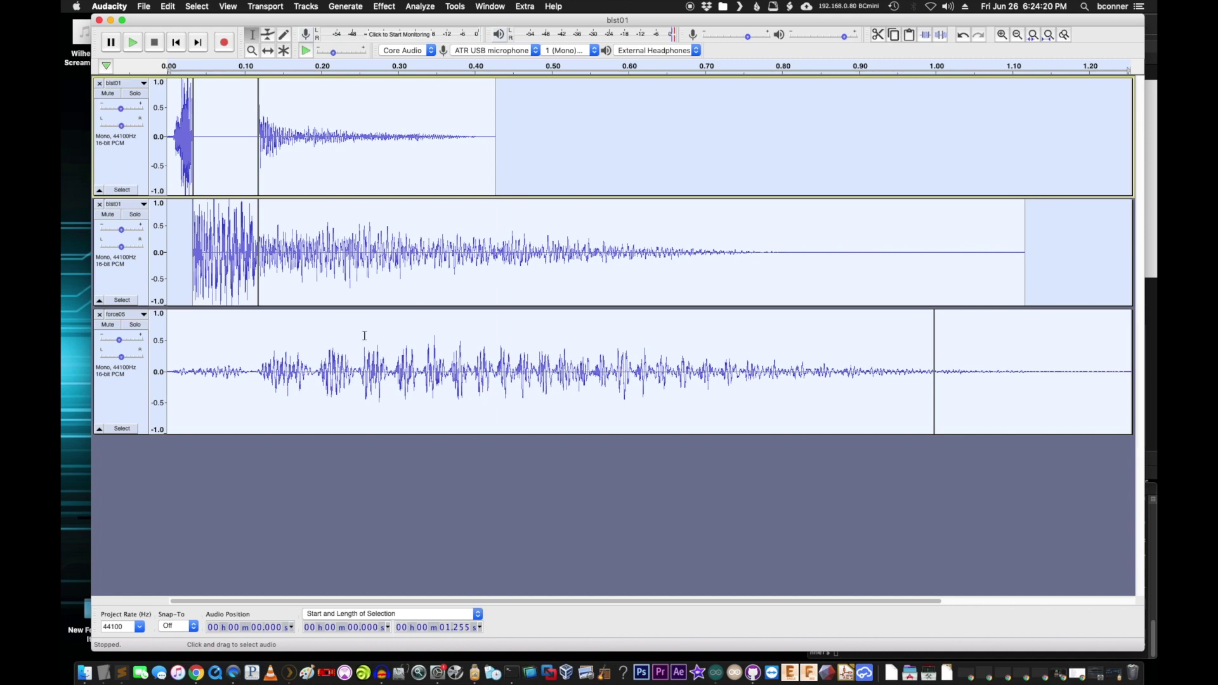
Review the available project rates and keep the project at 44100 Hz.
left_click(139, 627)
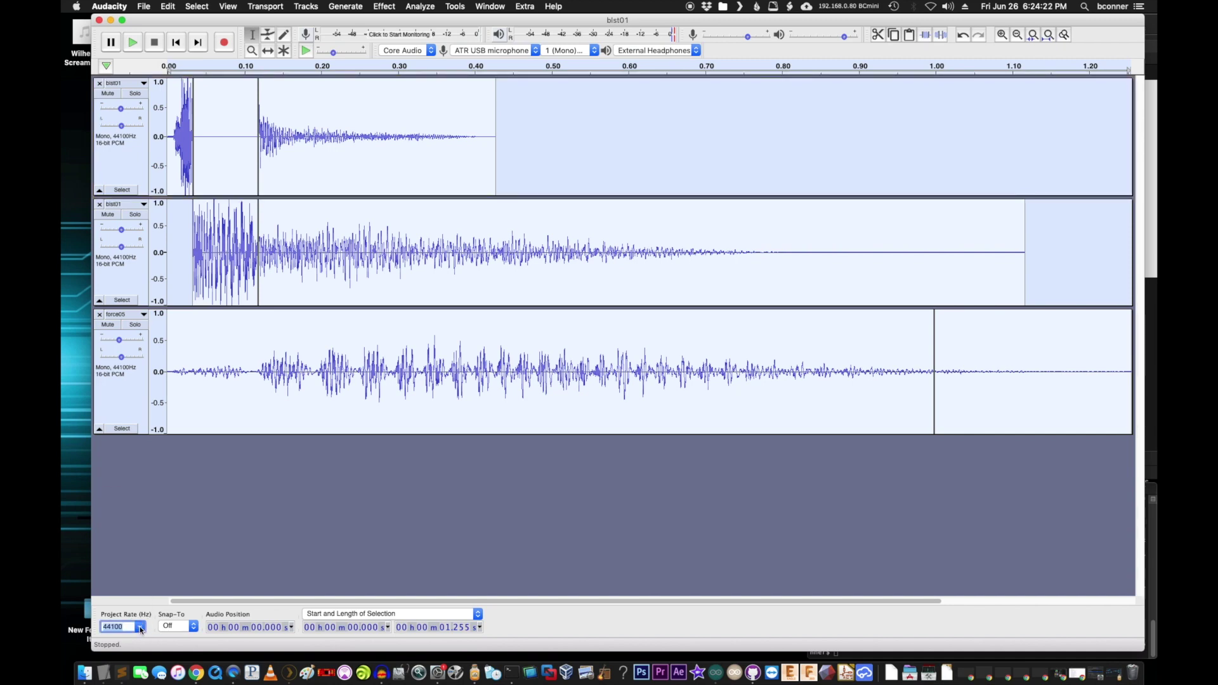
left_click(140, 628)
left_click(140, 628)
left_click(141, 628)
left_click(151, 564)
Slightly lower the second blst01 track's gain and play back the mix to check its peak level.
left_click(123, 111)
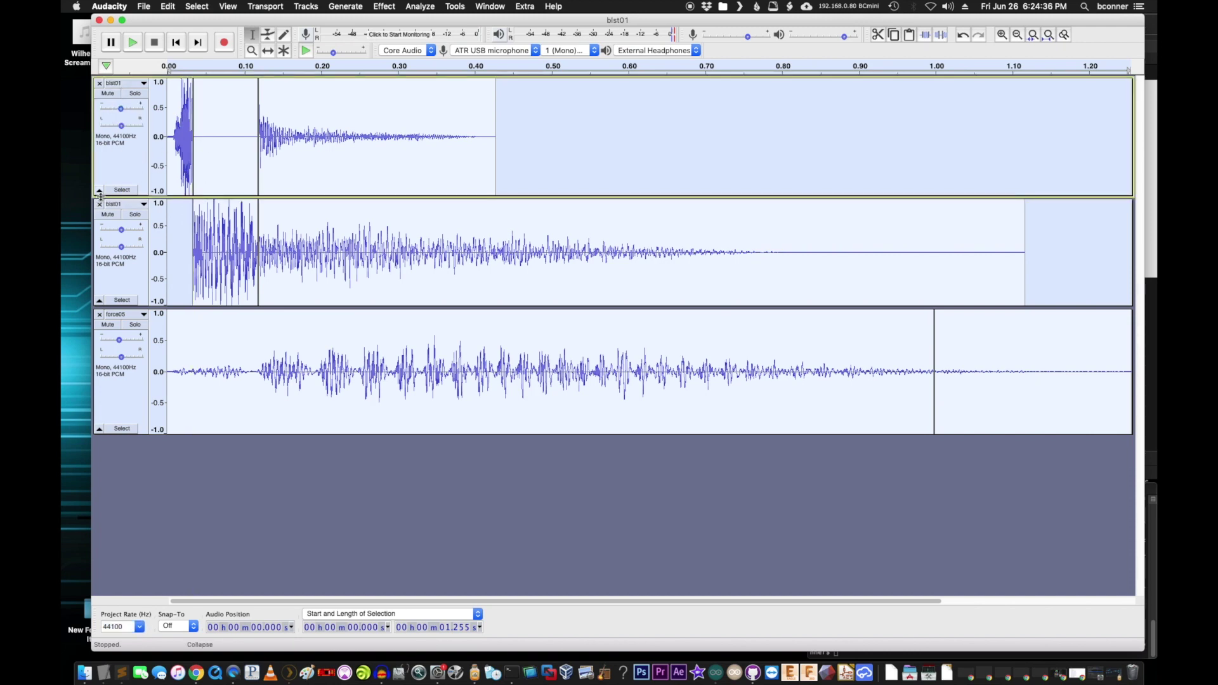
left_click_drag(121, 229, 120, 229)
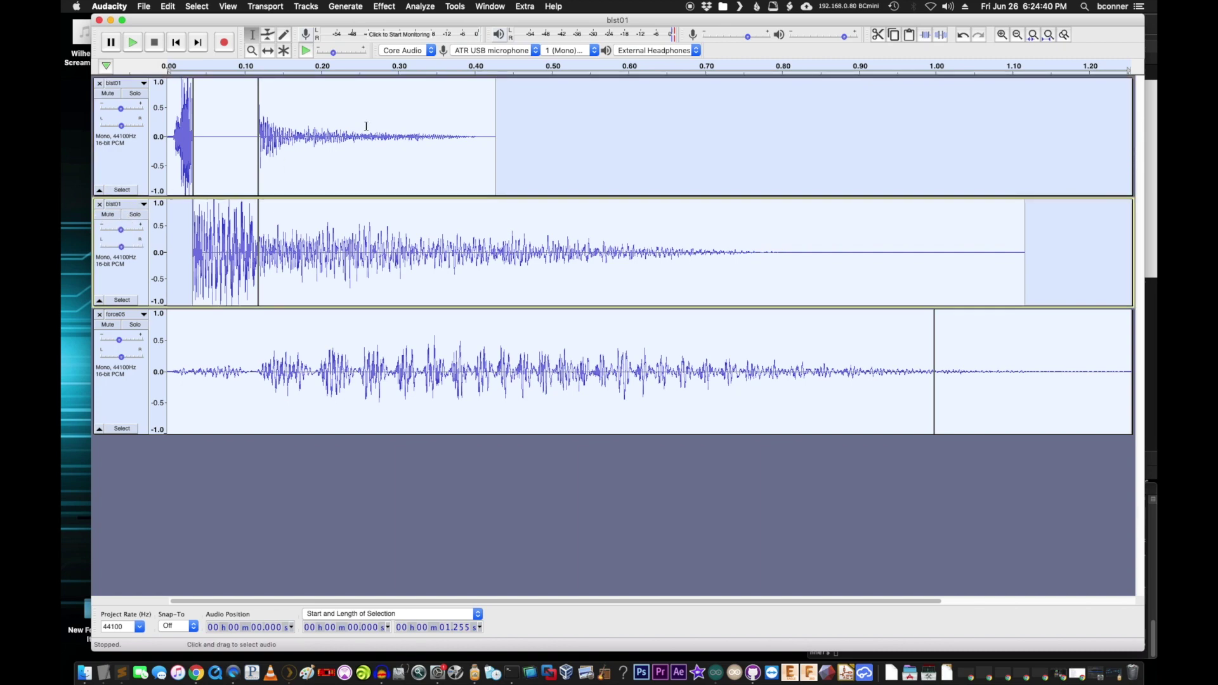
key("space")
key("space")
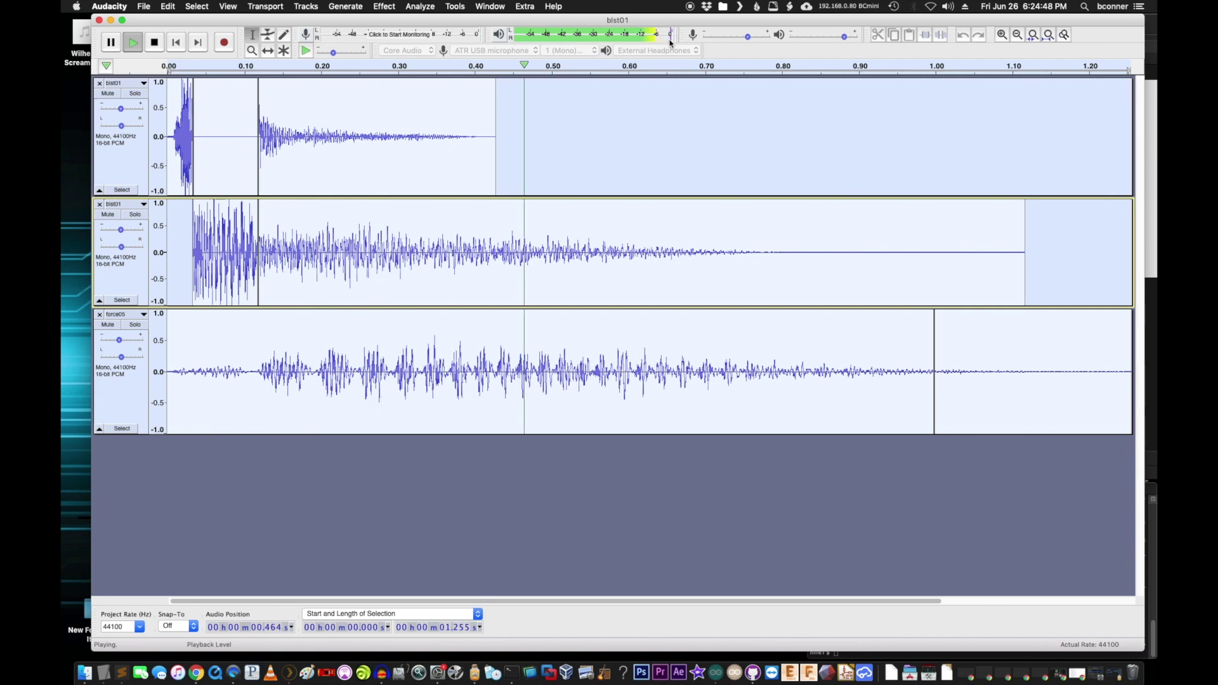
key("space")
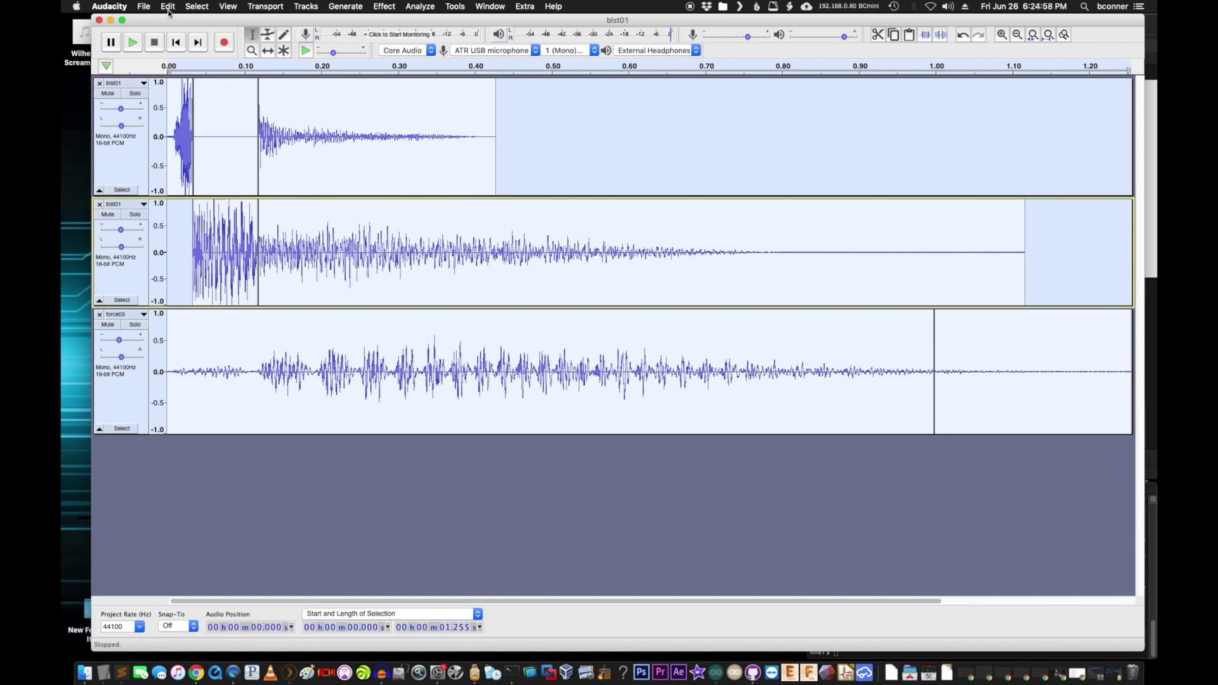
Start exporting the layered mix as a WAV file.
left_click(146, 7)
mouse_move(178, 88)
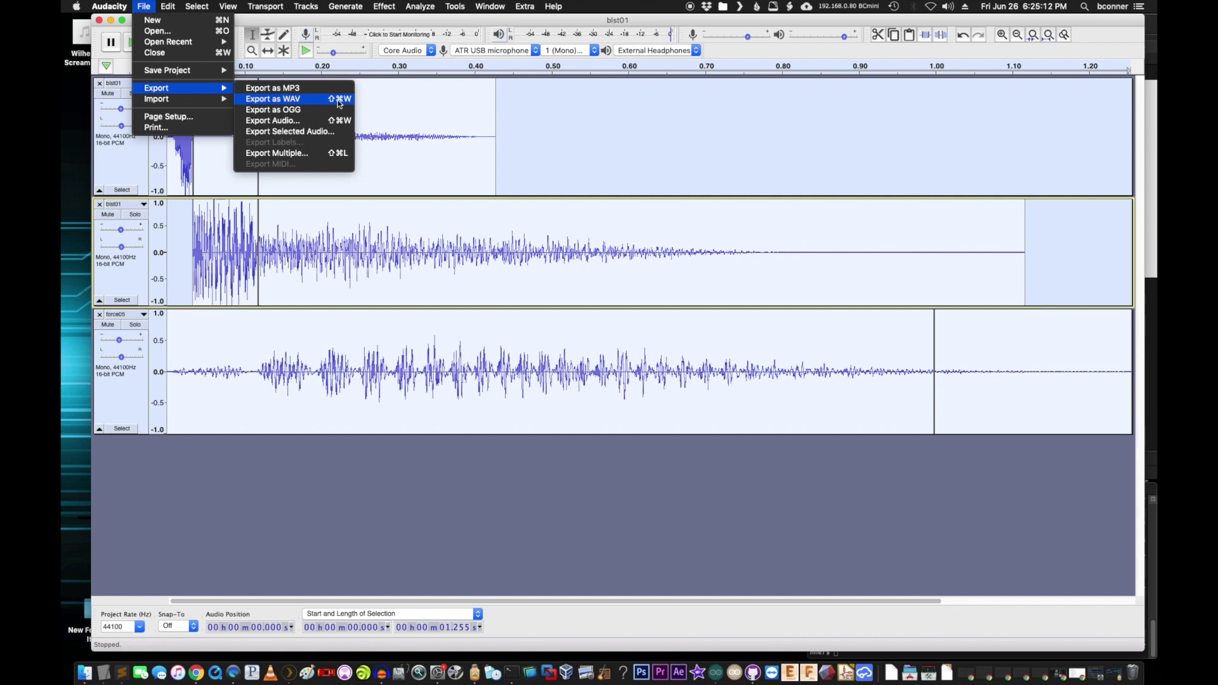
left_click(505, 122)
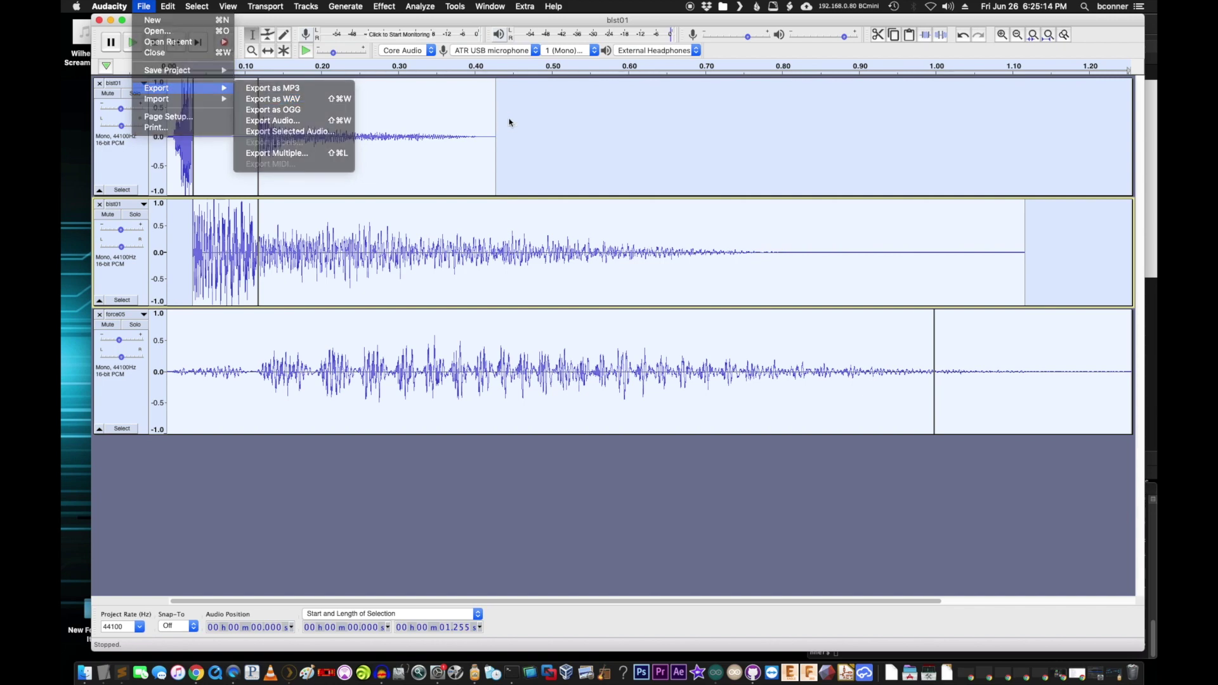
left_click(145, 7)
left_click(297, 111)
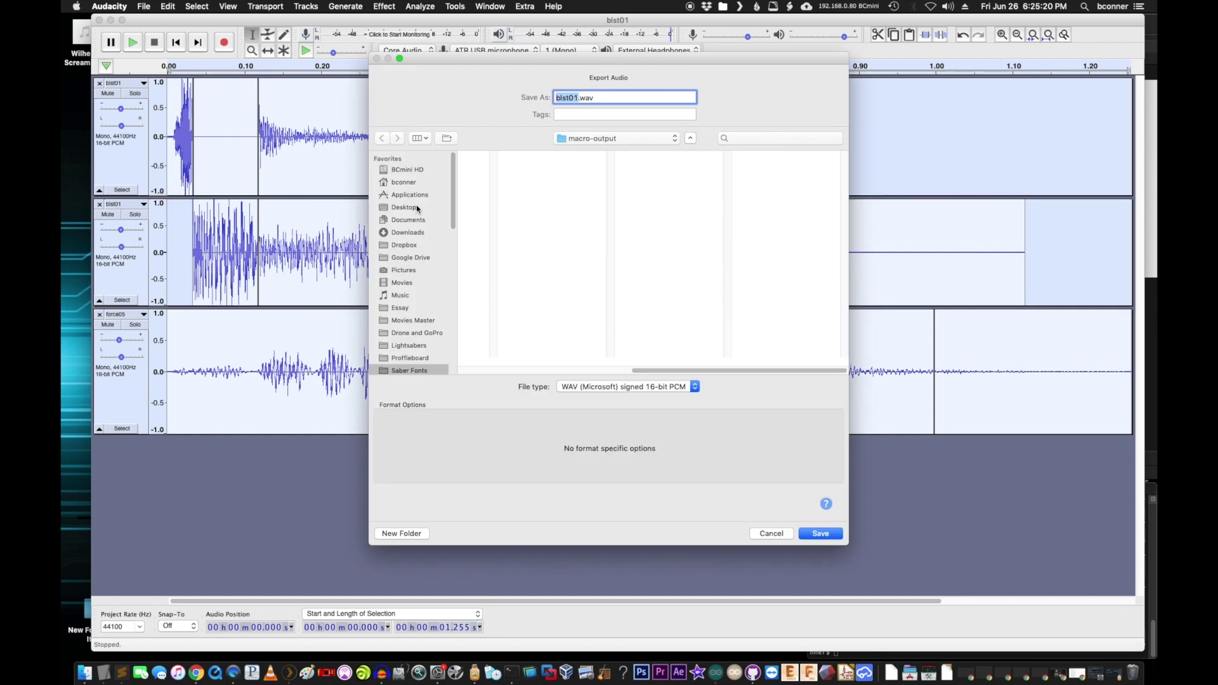
left_click_drag(580, 75, 504, 71)
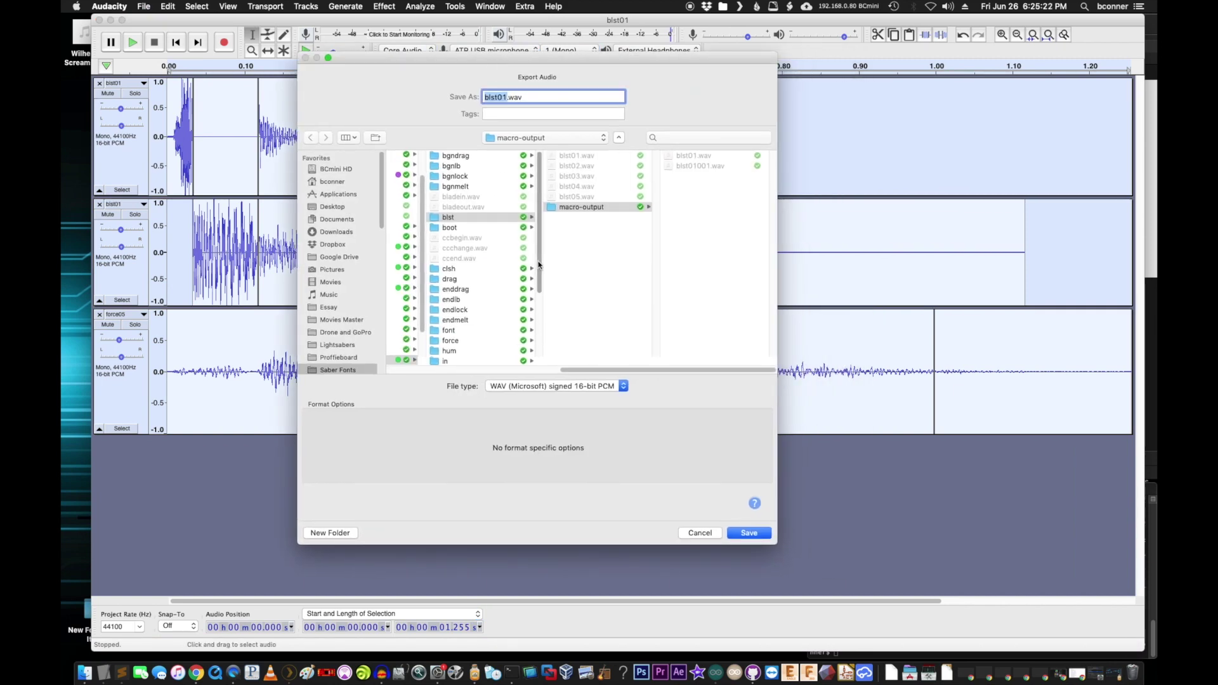
Move the macro-output folder inside blst to the Trash, allowing Audacity to control Finder.
left_click(572, 137)
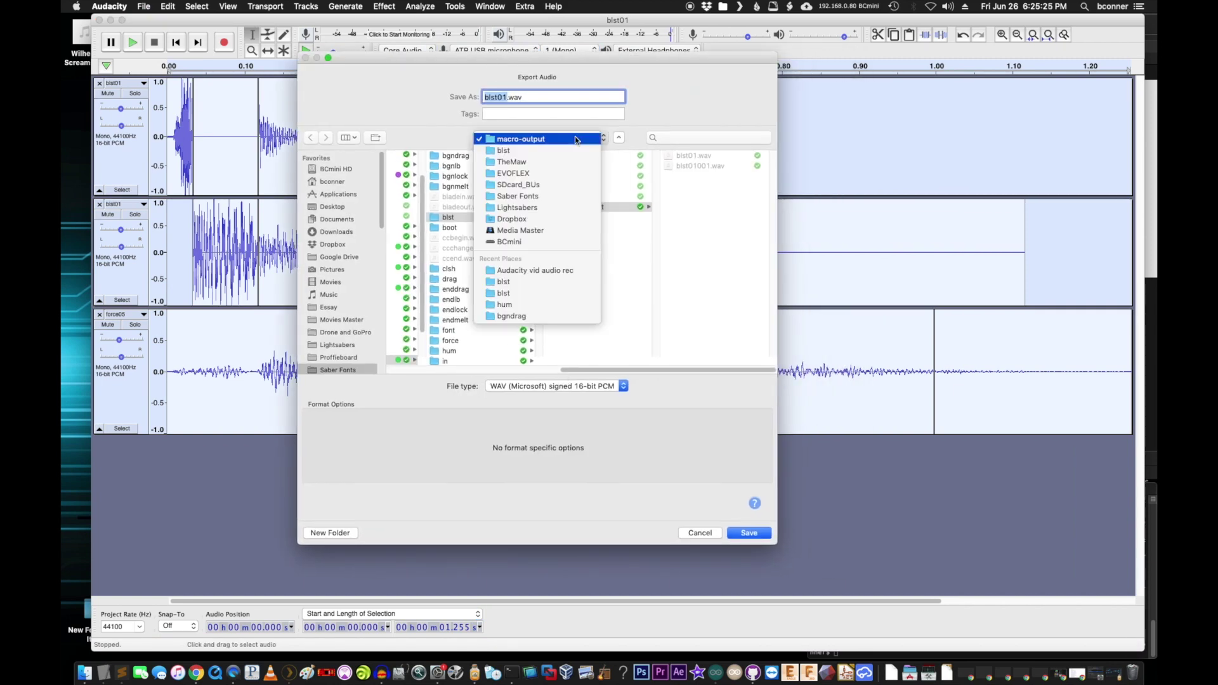
left_click(519, 157)
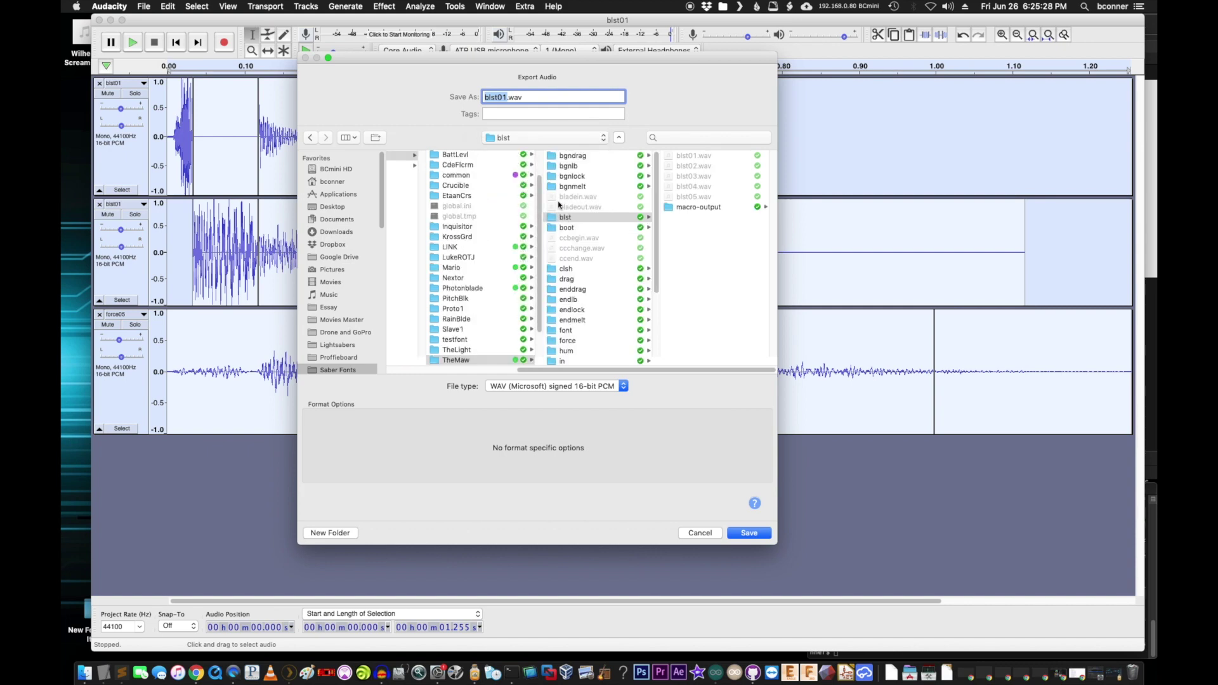
left_click(690, 207)
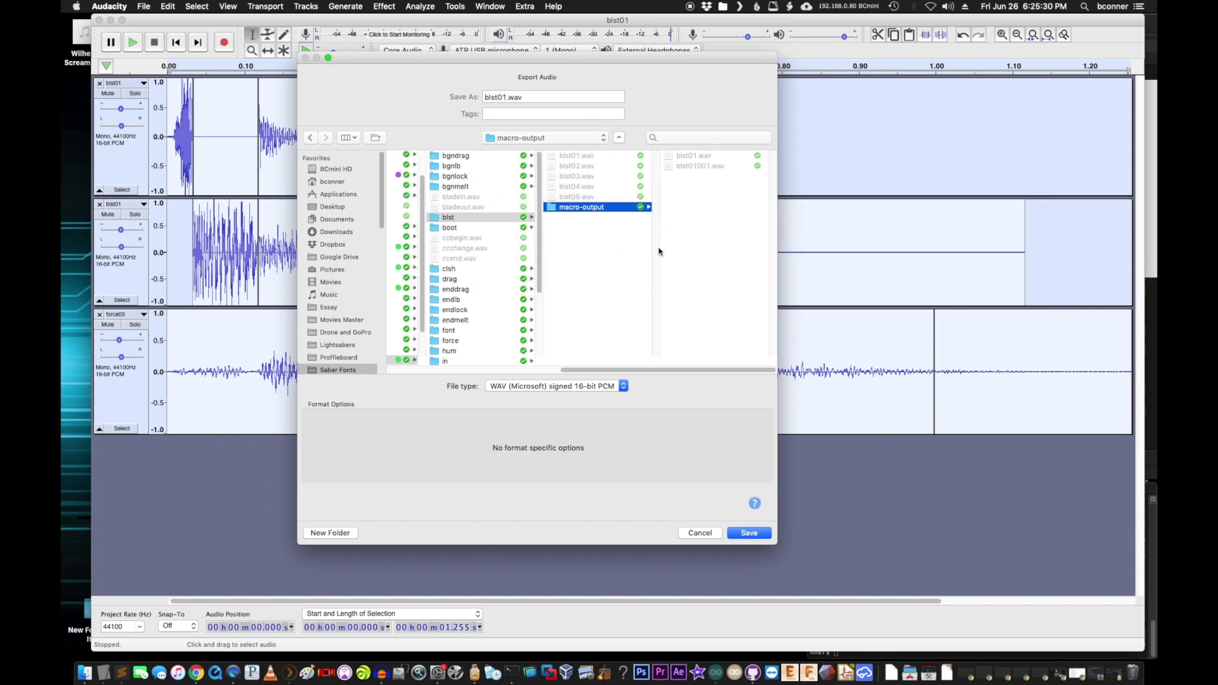
right_click(580, 210)
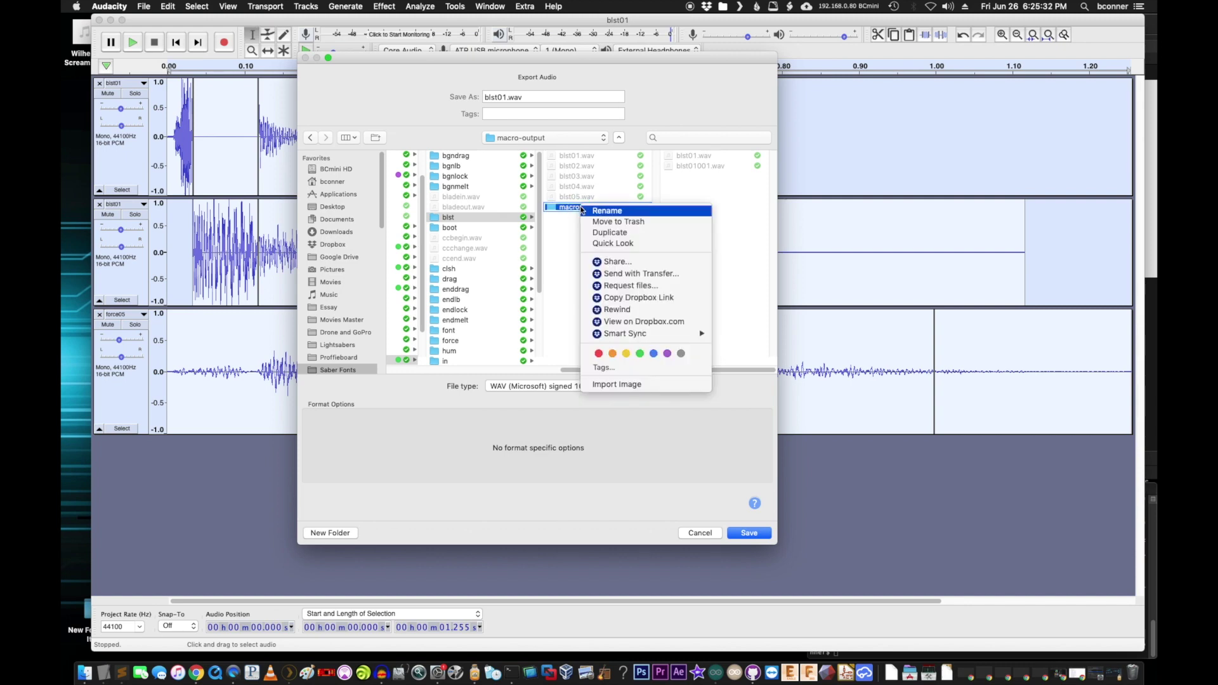
left_click(587, 248)
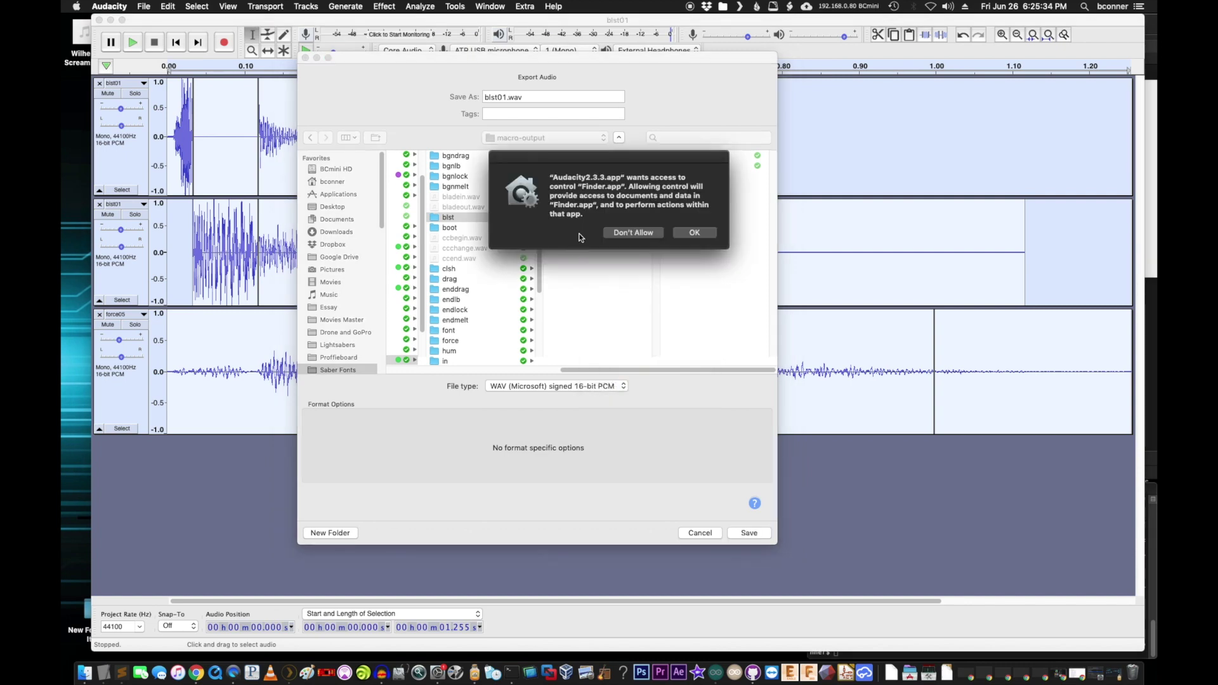
left_click(692, 234)
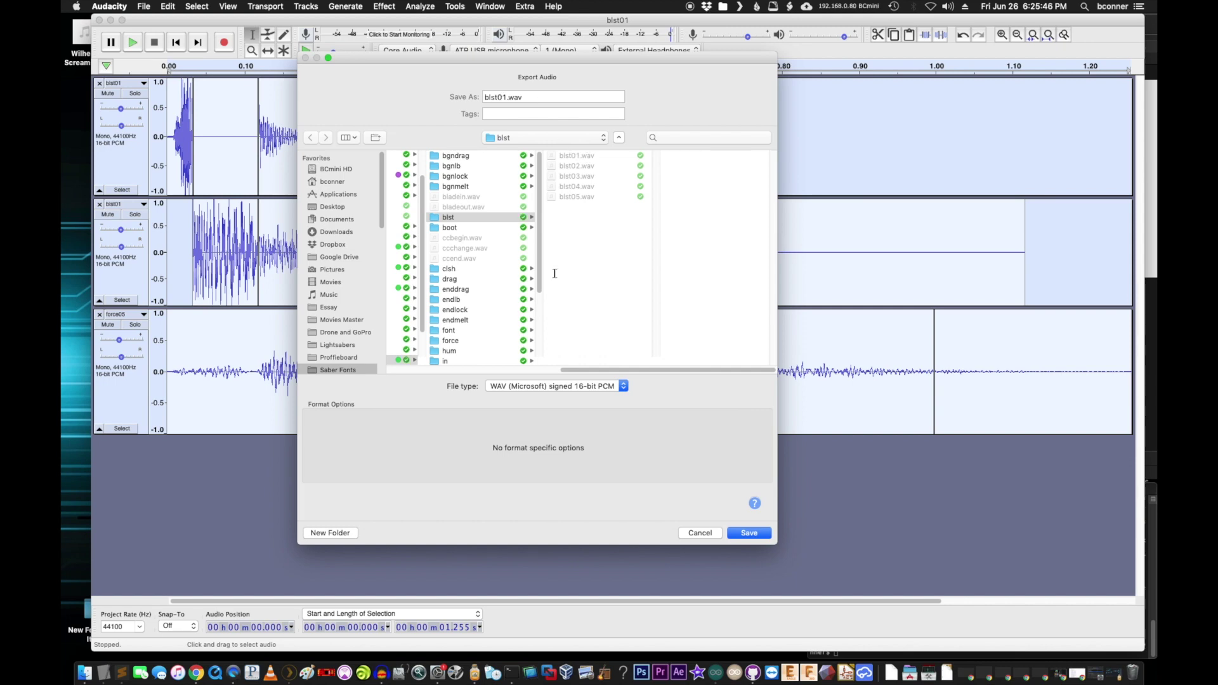
Switch to Finder and group the files blst01.wav to blst05.wav into a new folder named FixMe.
left_click(84, 673)
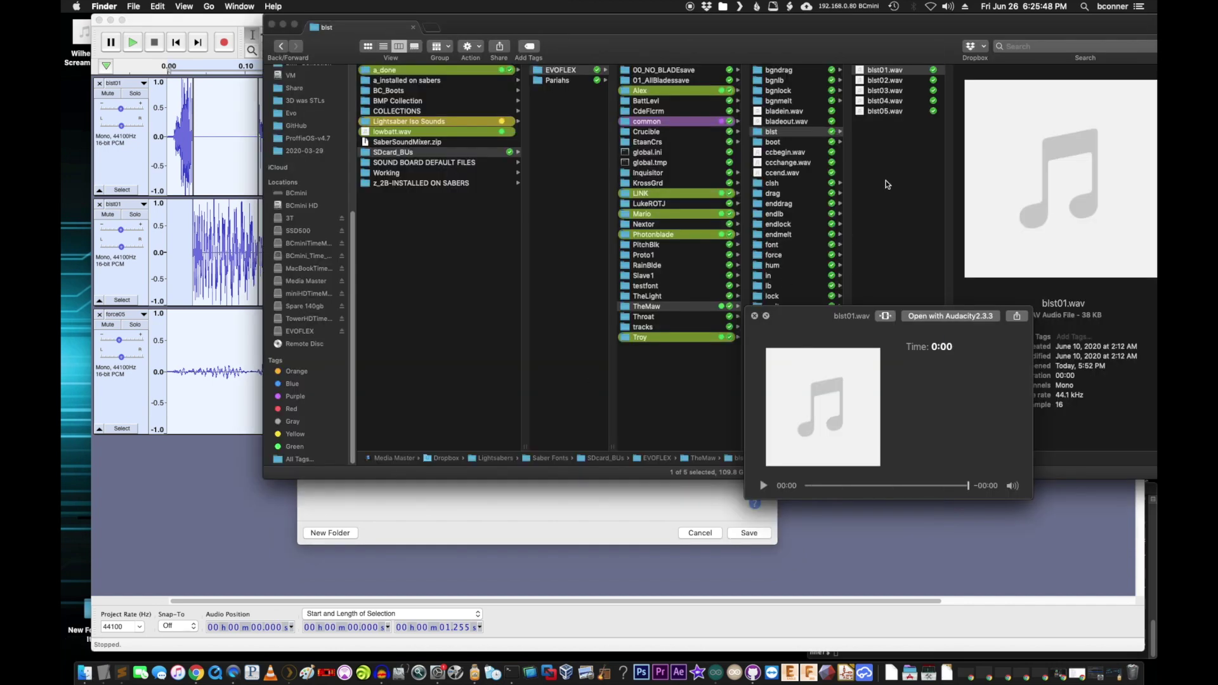
left_click(754, 316)
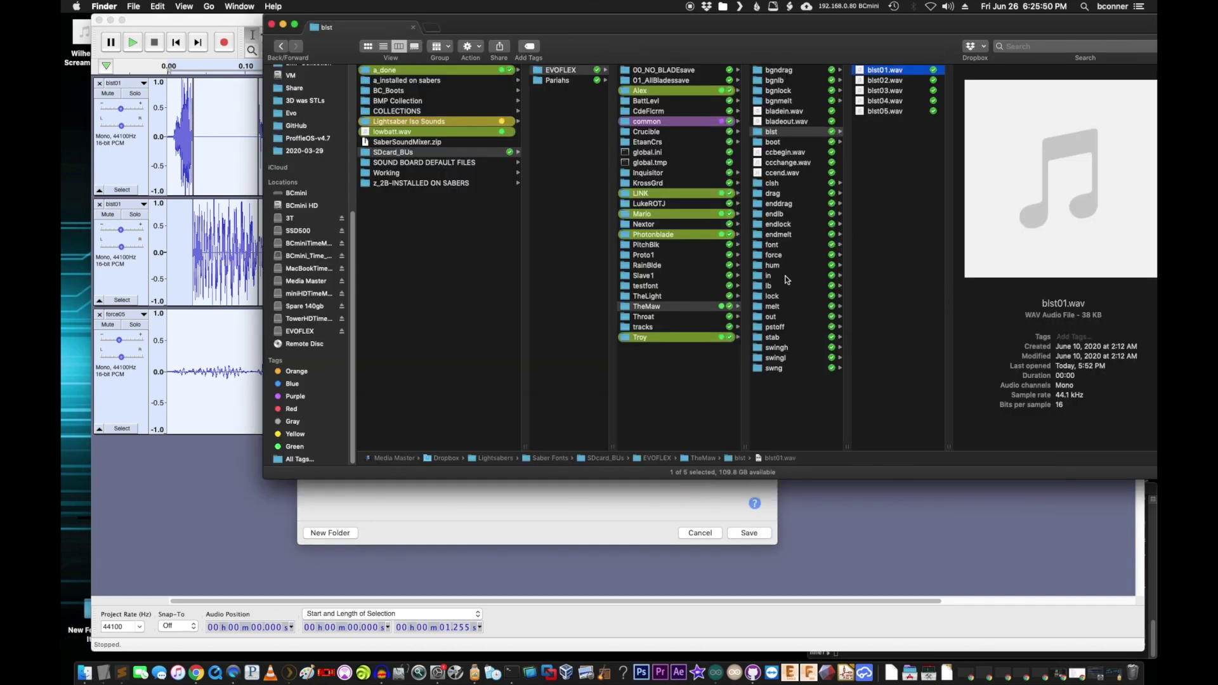
left_click(892, 127)
left_click(891, 138)
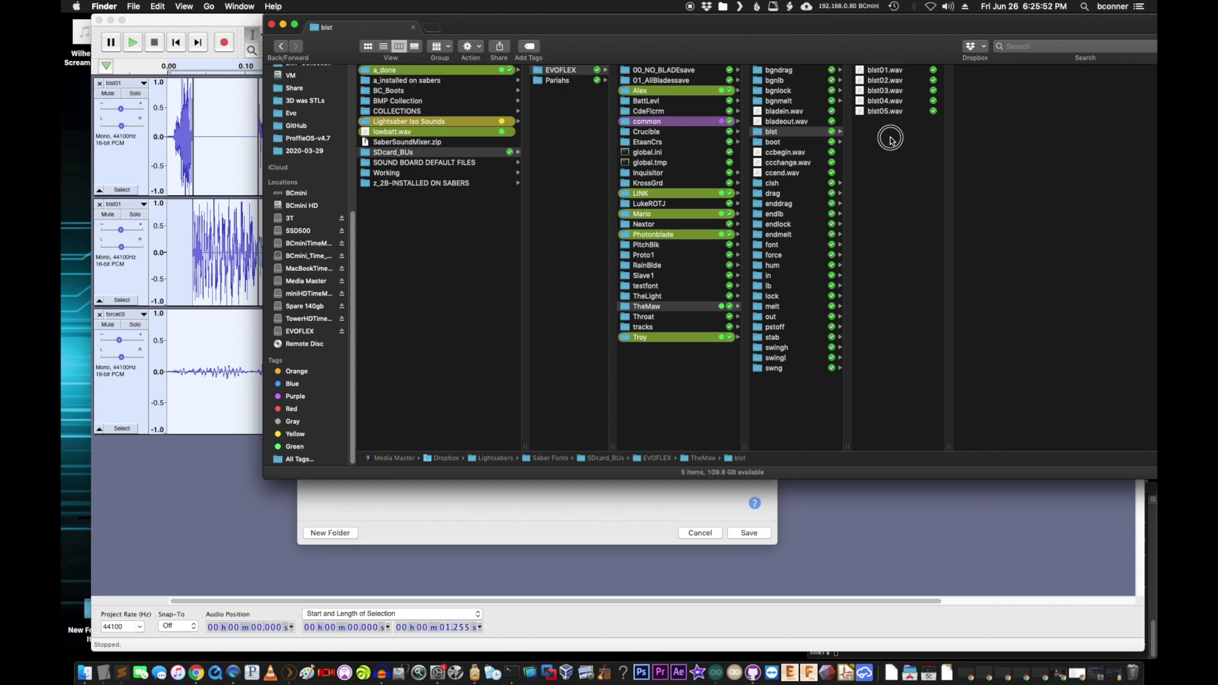
left_click_drag(891, 130, 888, 64)
right_click(890, 90)
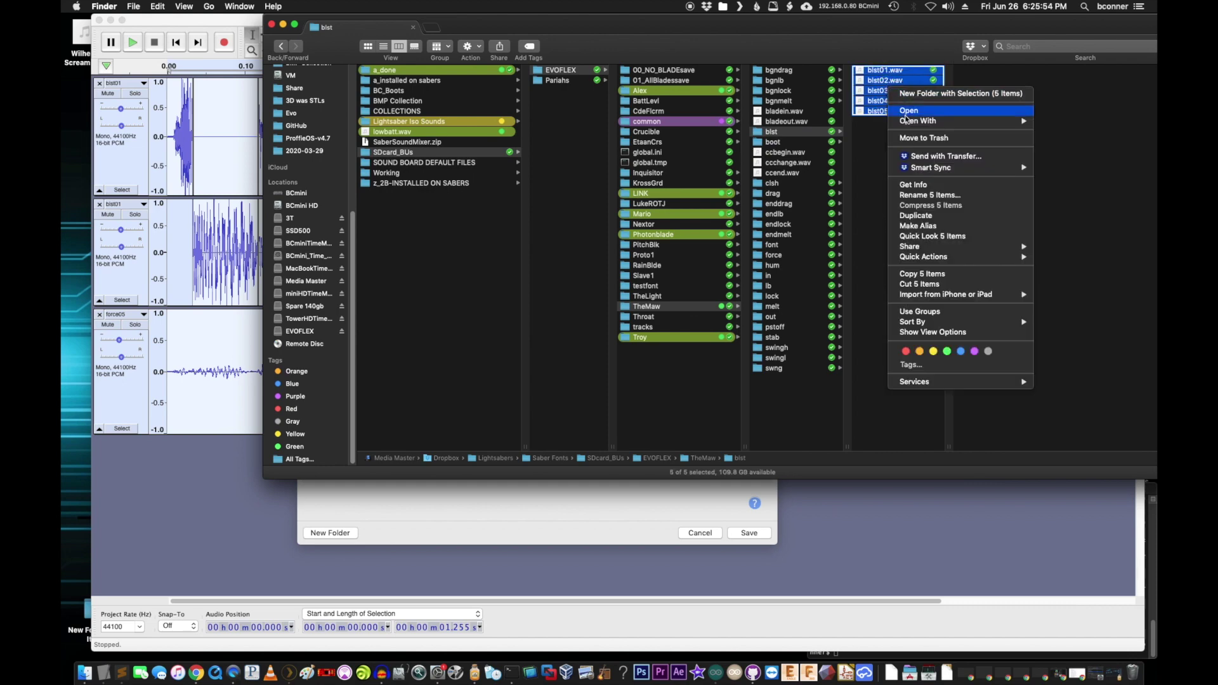
left_click(913, 93)
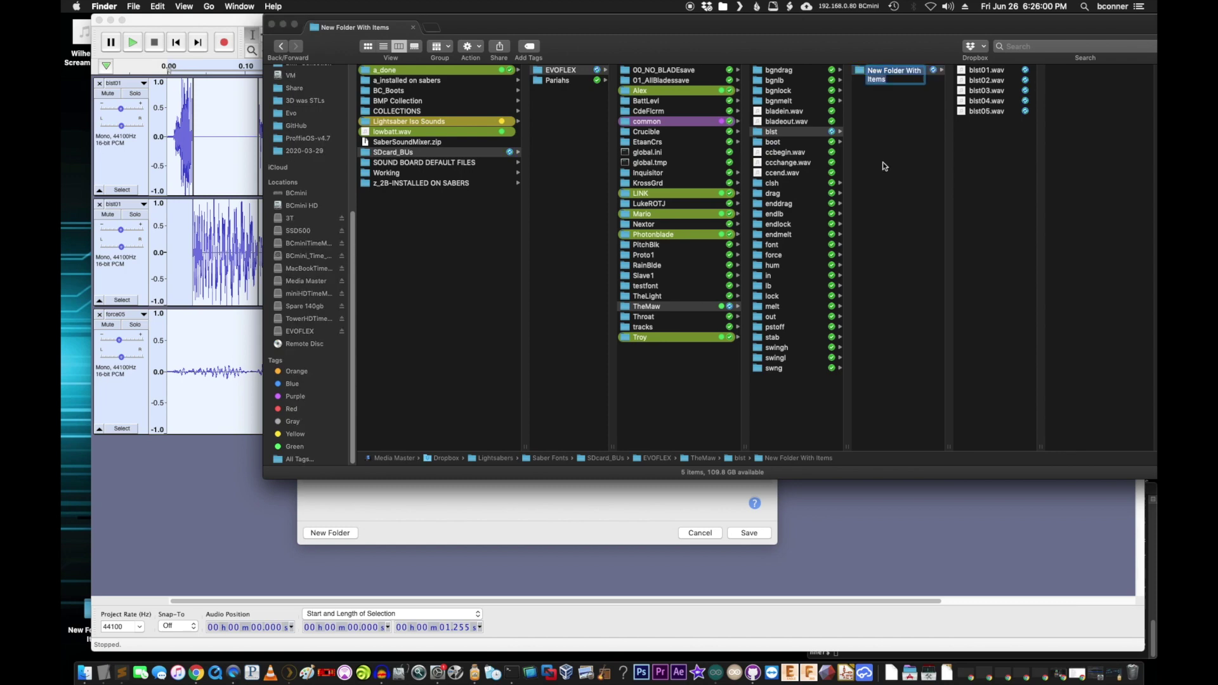
type("FixMe")
key("Return")
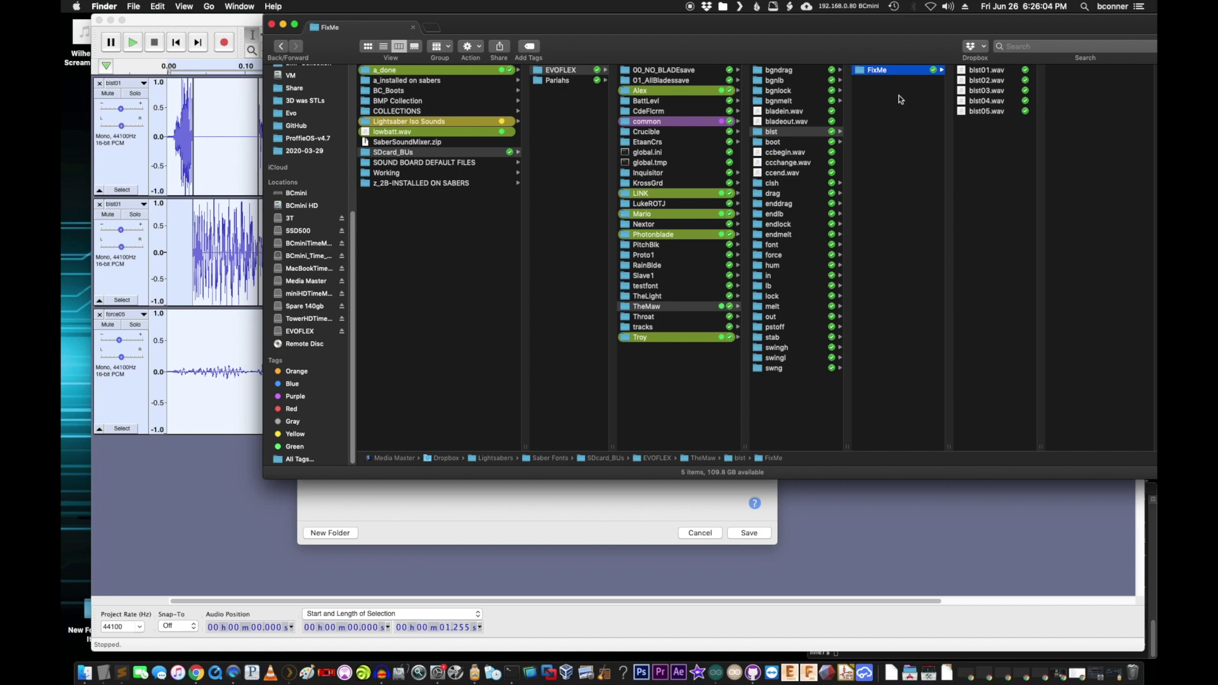
Return to Audacity and export the mix as blst01.wav in the blst folder, outside FixMe, as signed 16-bit PCM WAV.
left_click(206, 440)
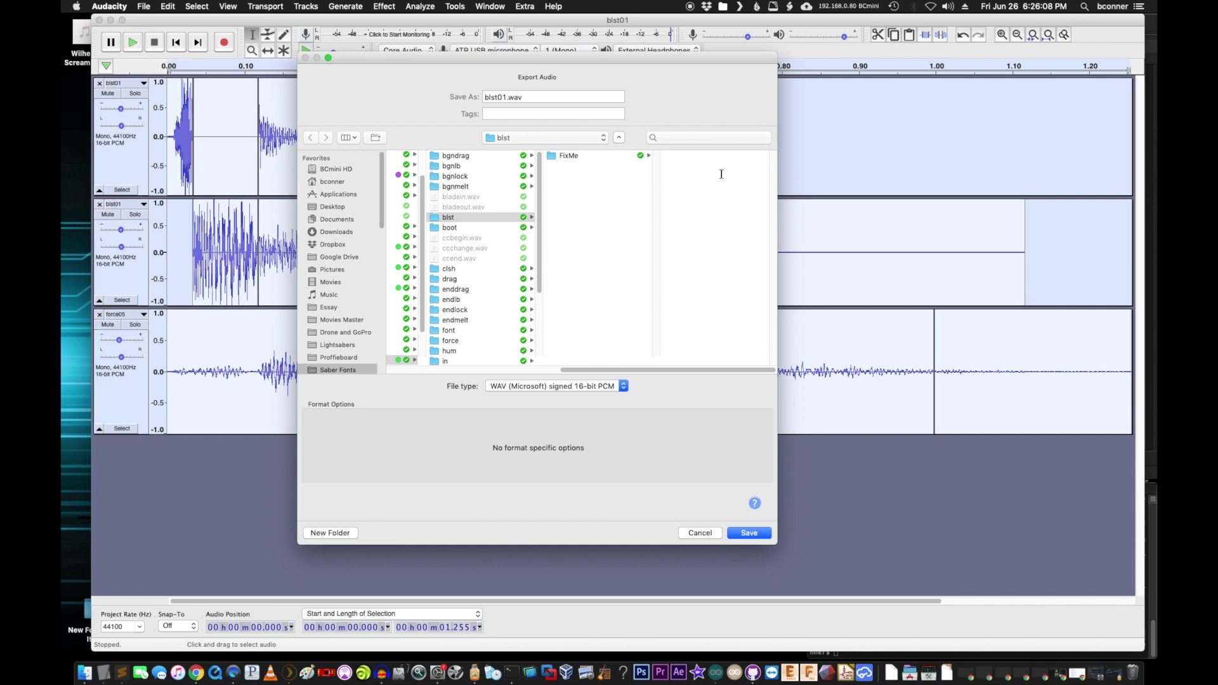
left_click_drag(493, 63, 412, 108)
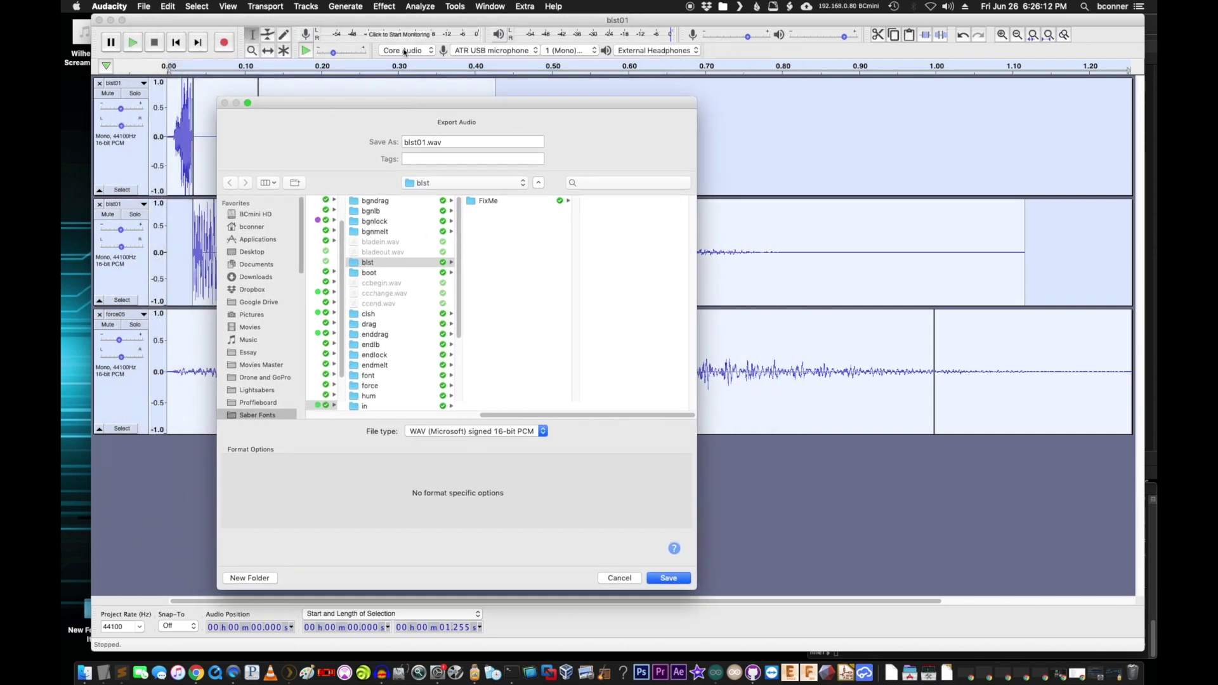
left_click_drag(393, 103, 575, 90)
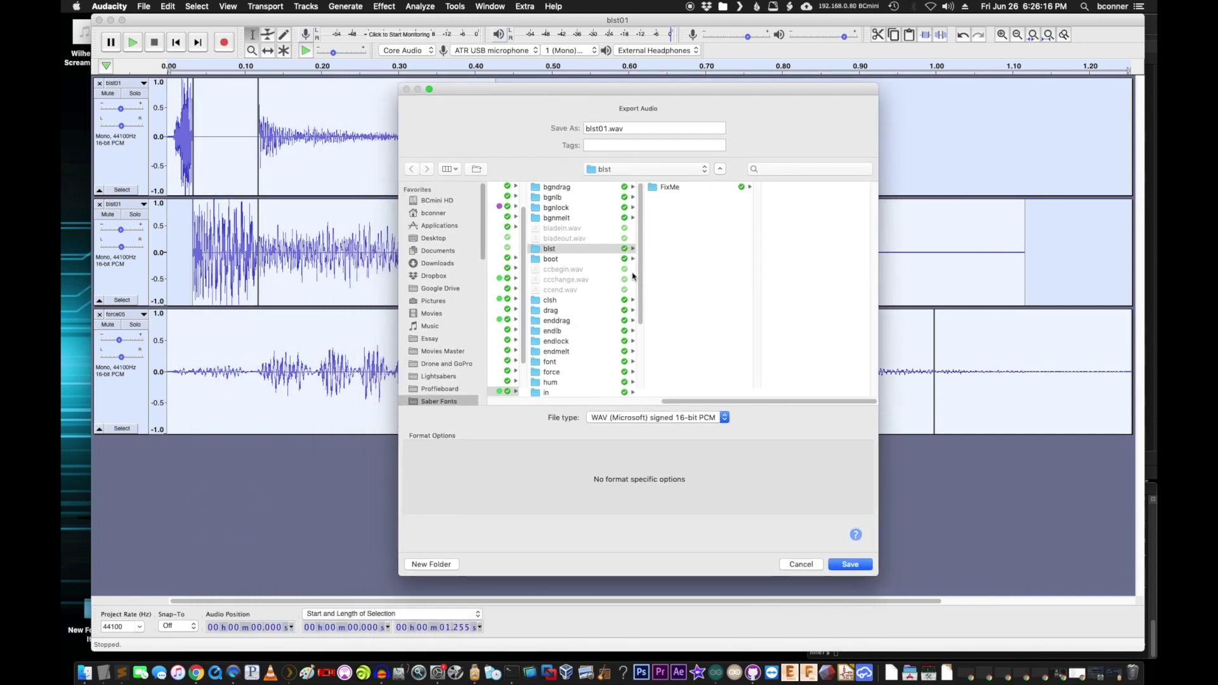
left_click(694, 189)
left_click(800, 188)
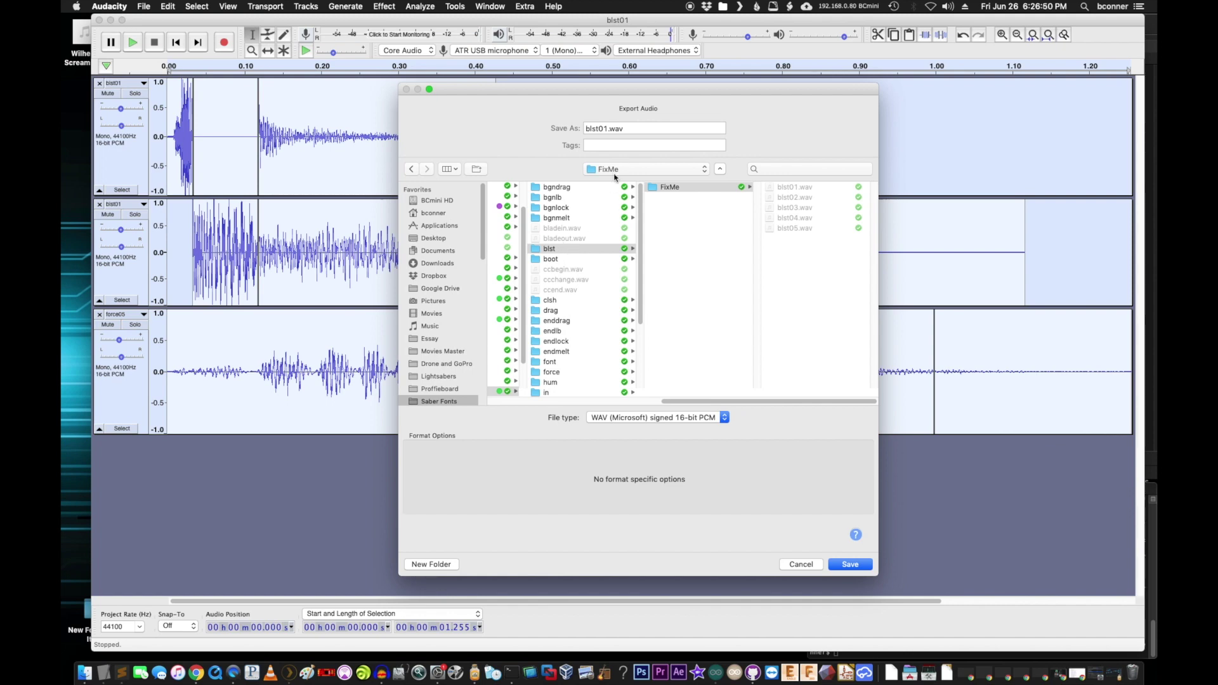
left_click(597, 250)
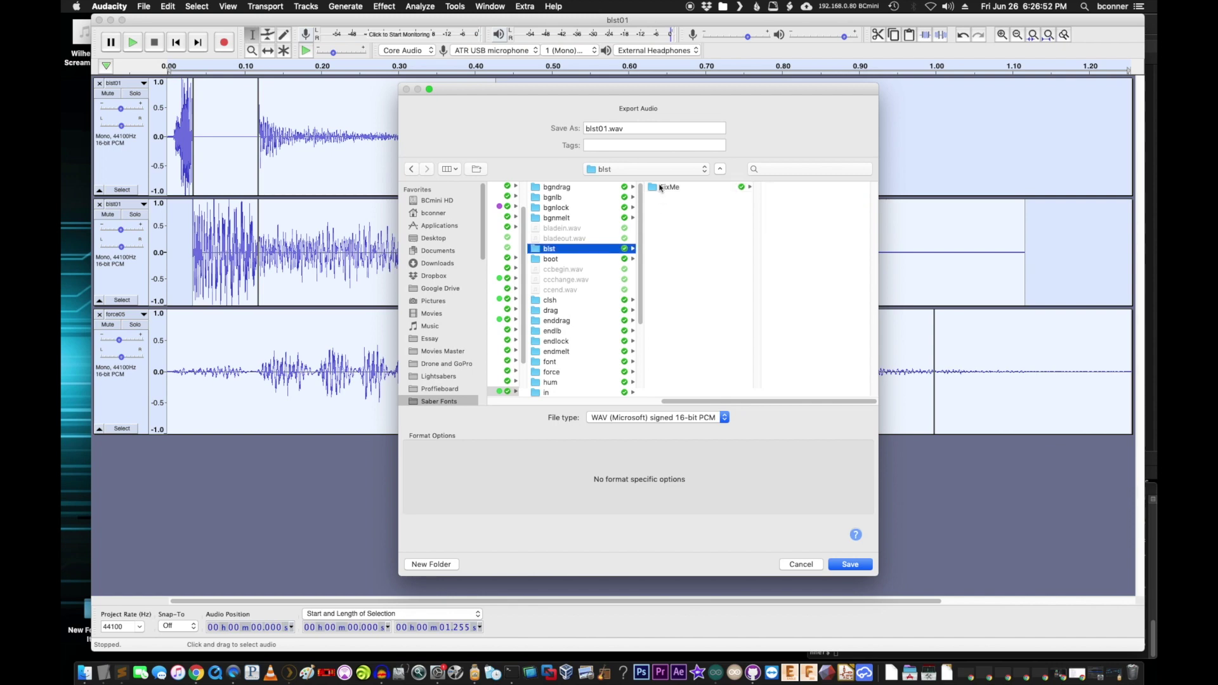
left_click(849, 563)
left_click(484, 394)
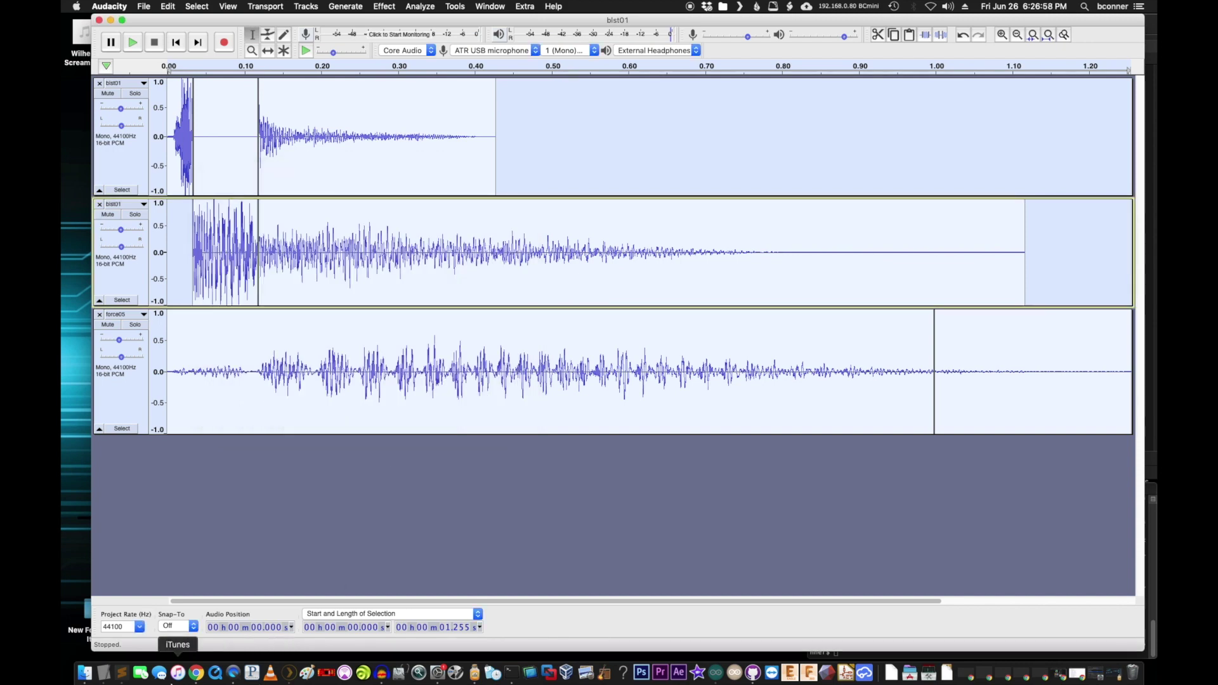
Switch to Finder and preview the newly exported blst01.wav in the blst folder.
left_click(85, 673)
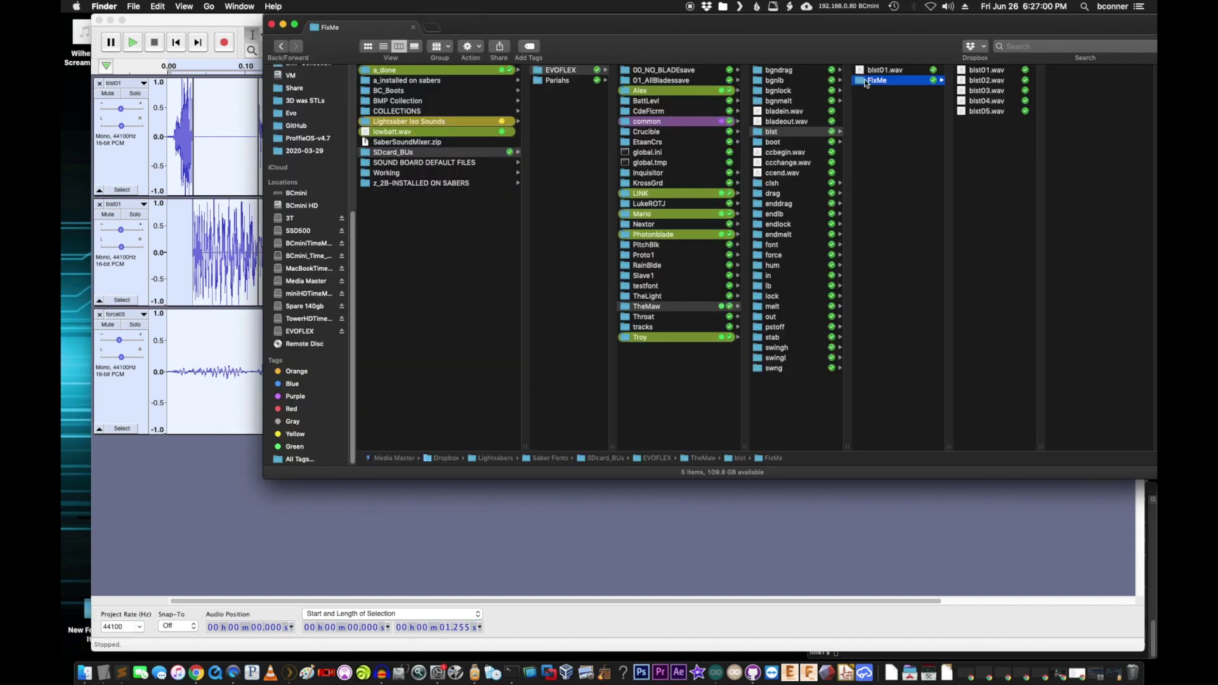
left_click(884, 71)
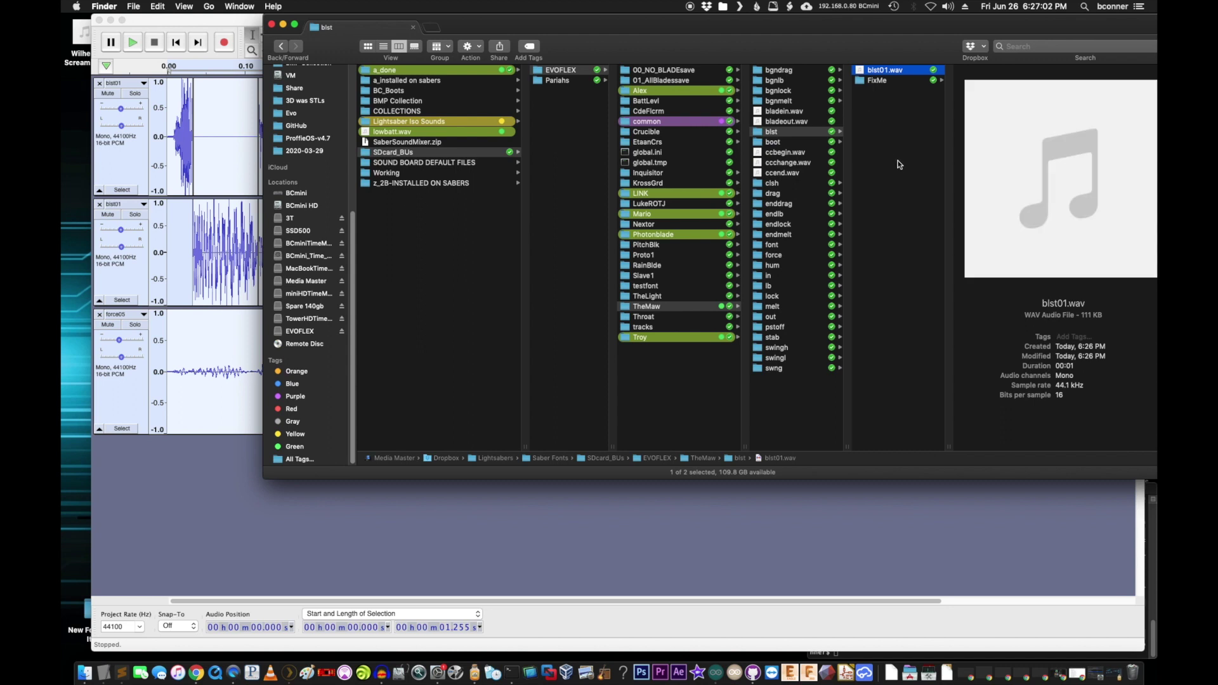
key("space")
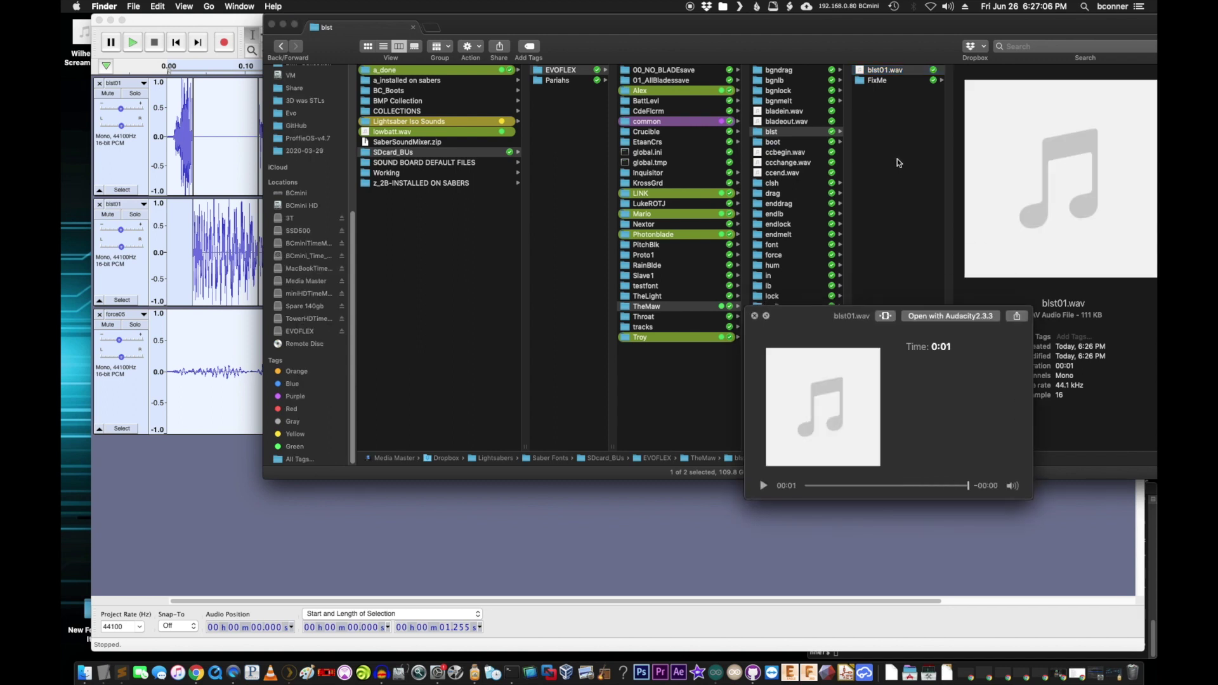
key("space")
key("space")
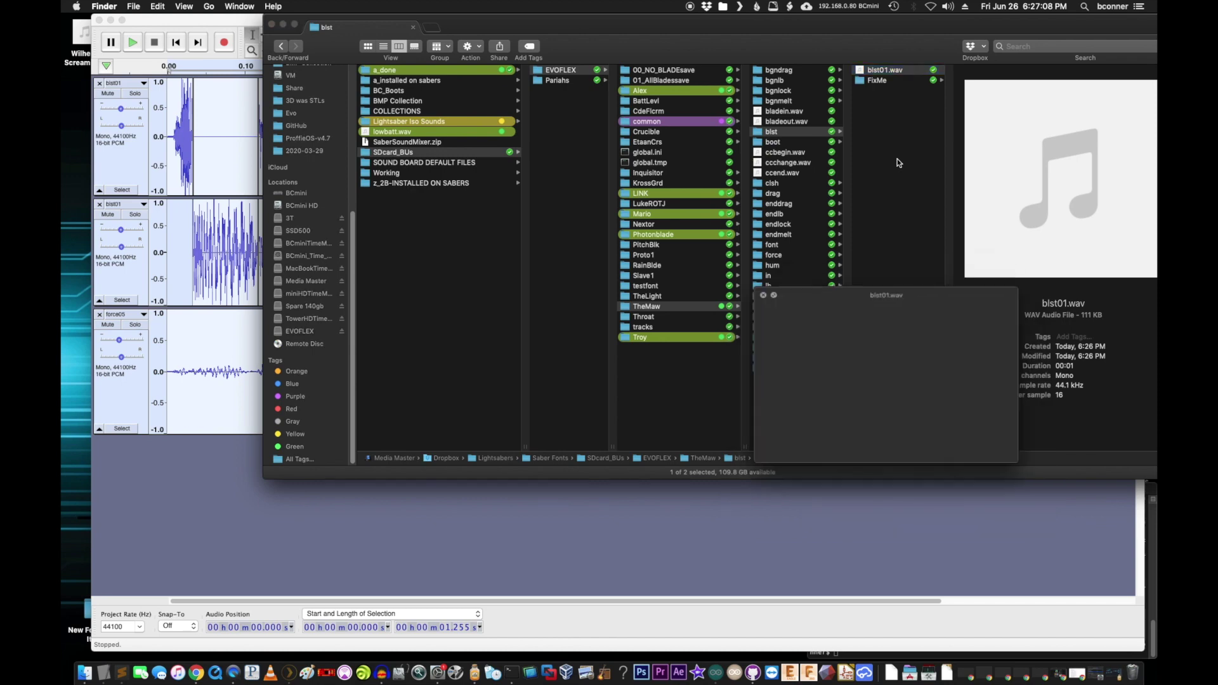
key("space")
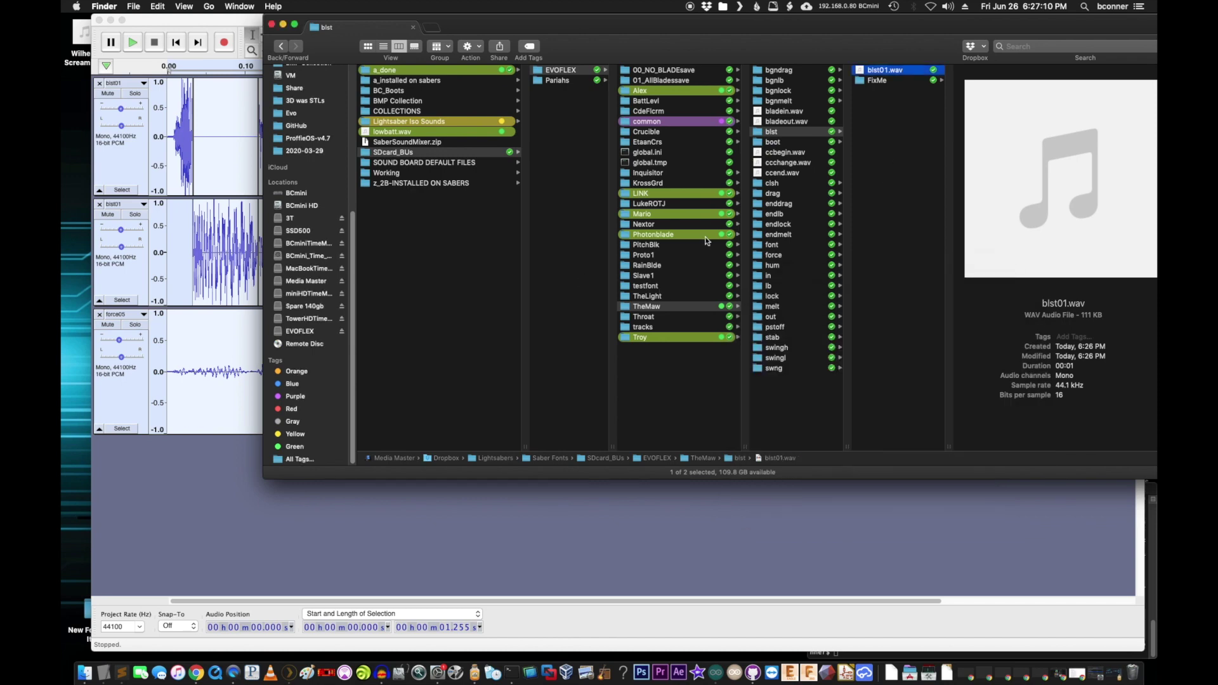
Return to Audacity and play back the project from about 0.097 s.
left_click(239, 410)
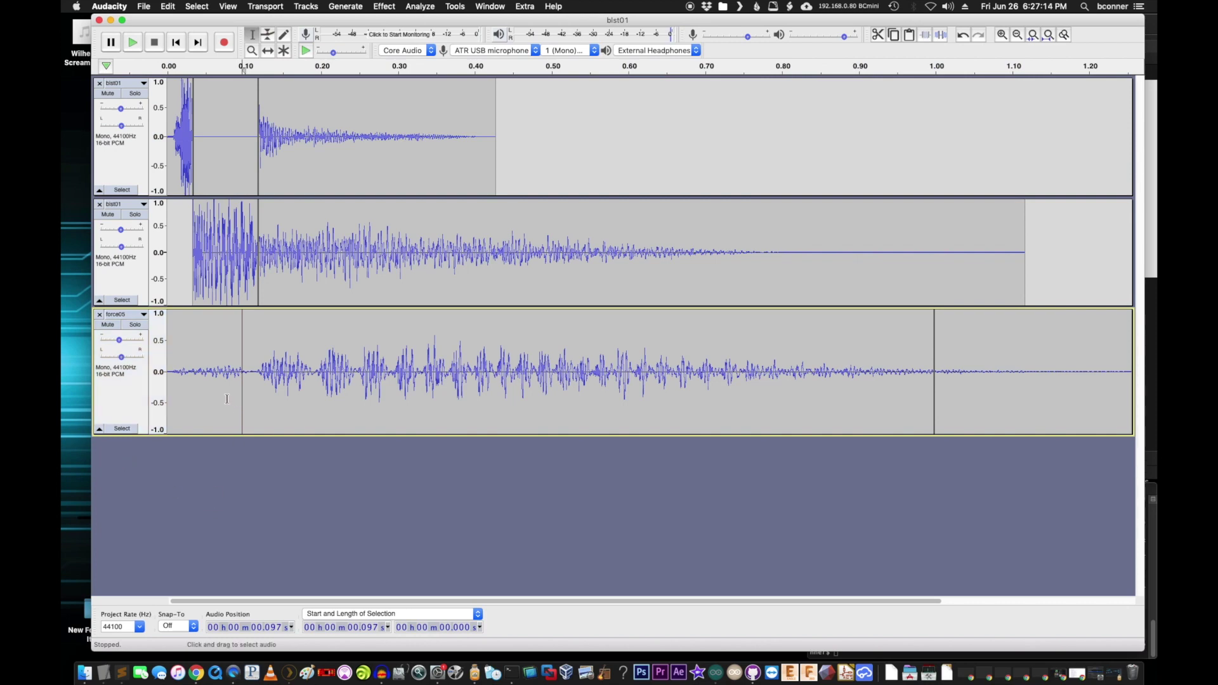
key("space")
key("space")
left_click_drag(217, 19, 205, 19)
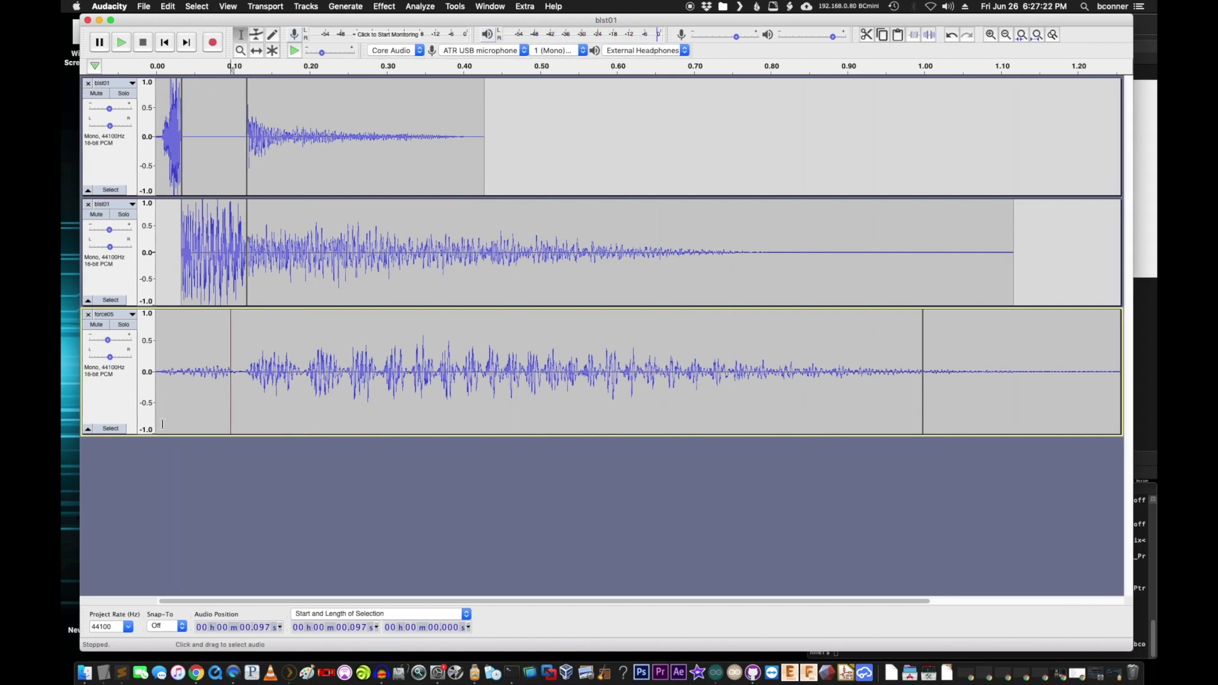
Stop the current playback and play the whole project from the start.
key("space")
key("super+a")
key("space")
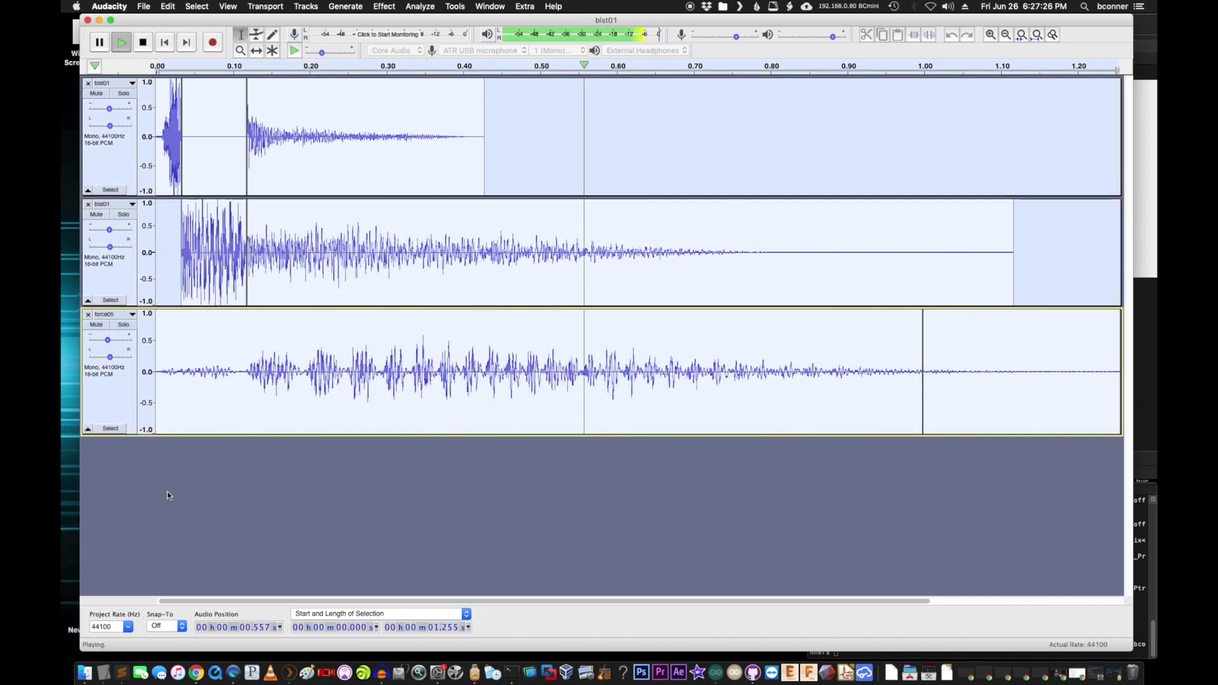
Delete everything after about 0.647 s across all three tracks.
left_click(388, 344)
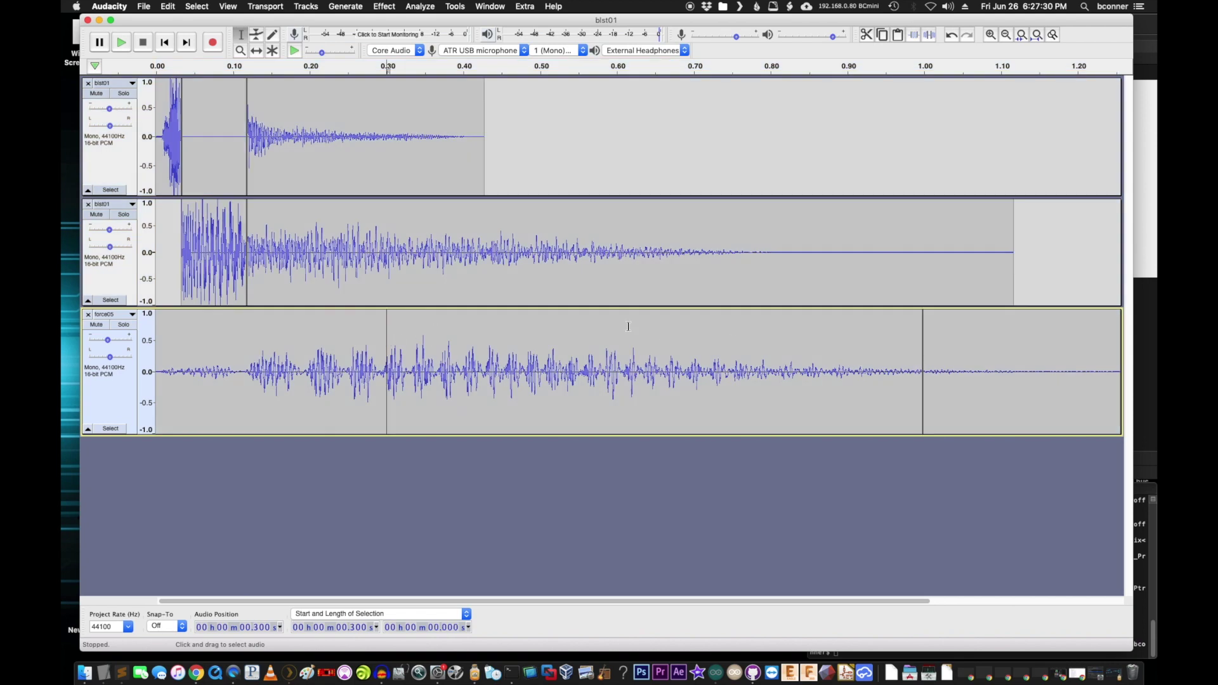
left_click_drag(651, 332, 1127, 184)
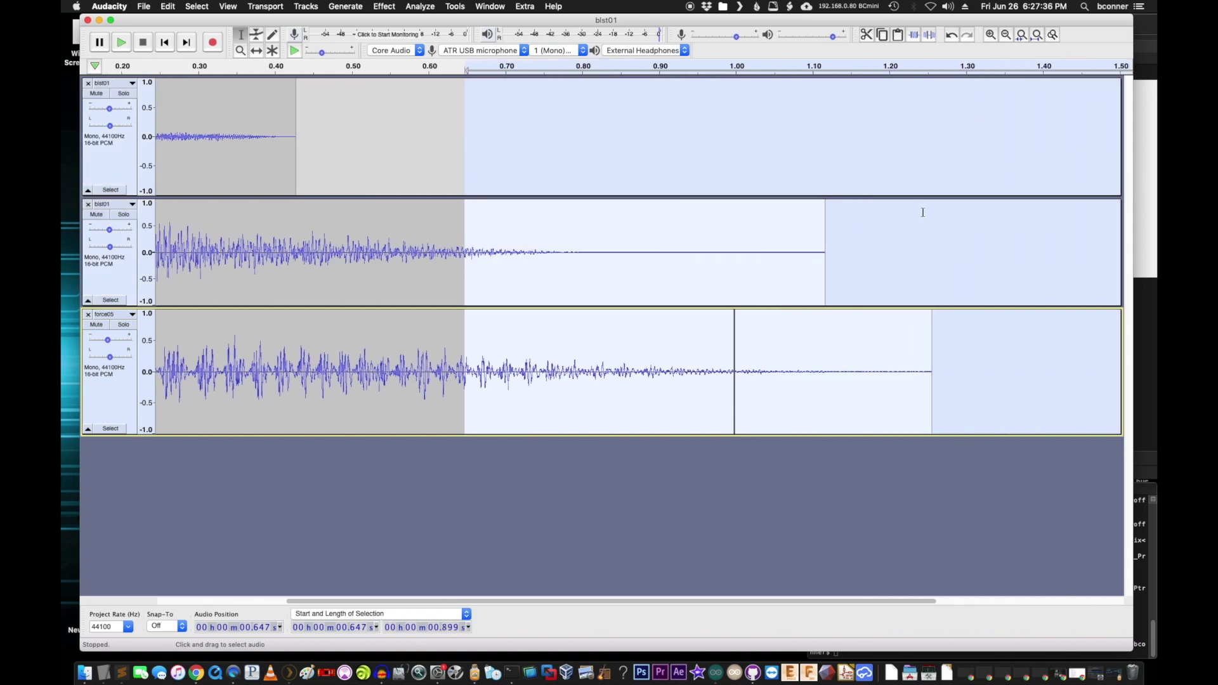
key("Delete")
Fade out the end of the force05 track from about 0.319 s and the second blst01 track from about 0.368 s.
left_click_drag(525, 351, 216, 373)
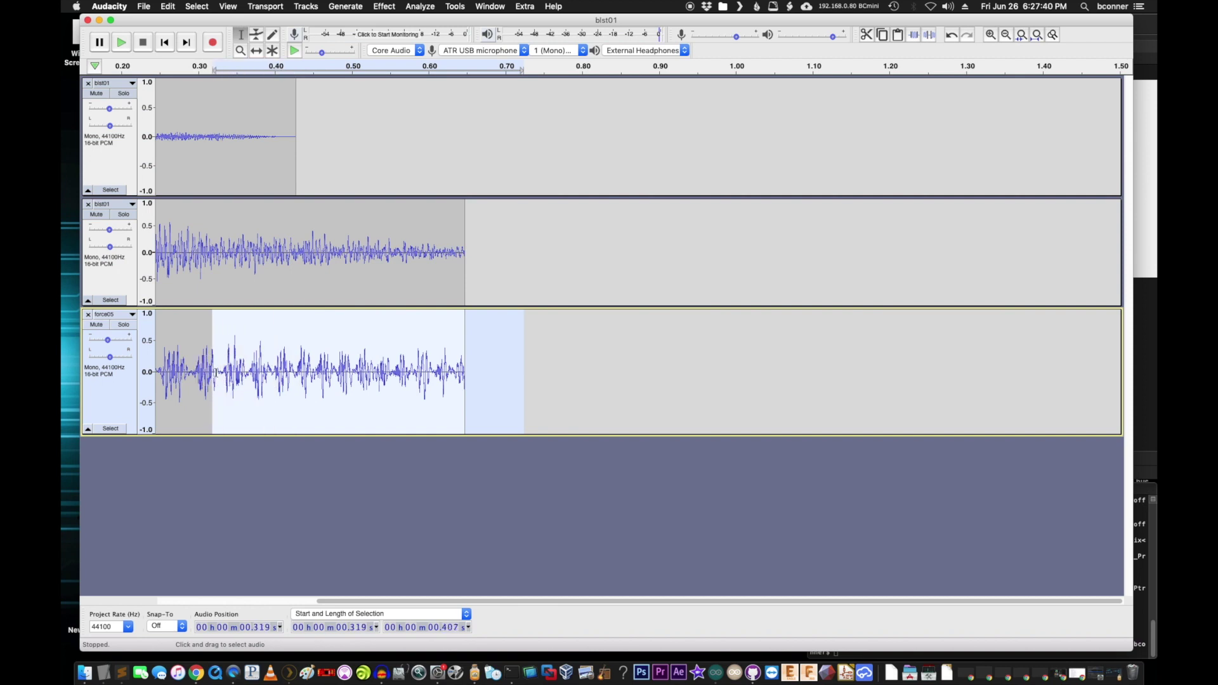
left_click_drag(496, 279, 250, 266)
key("super+r")
scroll(435, 568, "left", 5)
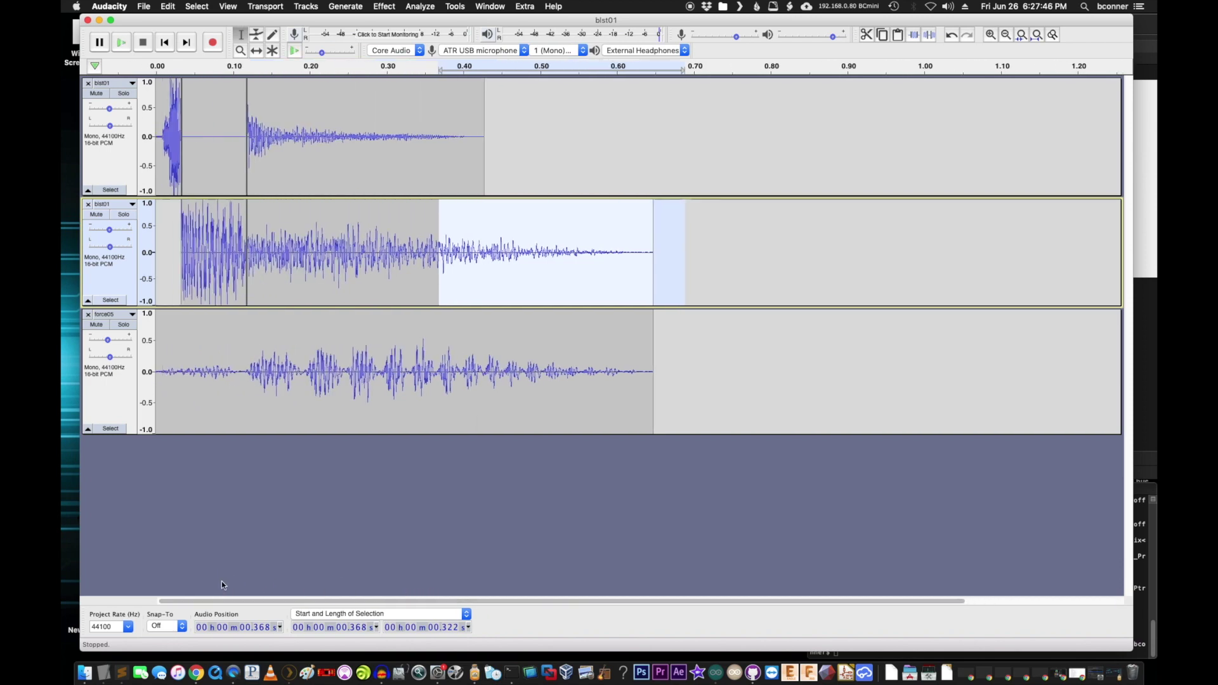
Fit all three tracks to the window and play back the entire shortened mix.
key("super+a")
key("super+f")
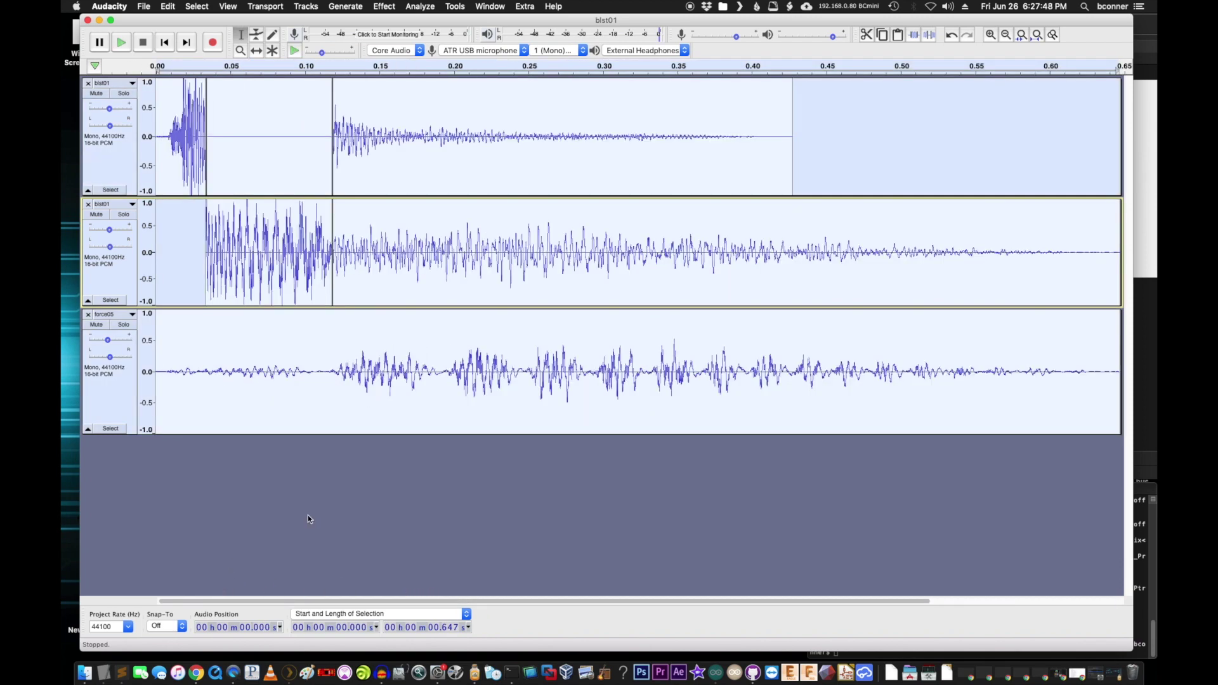
key("space")
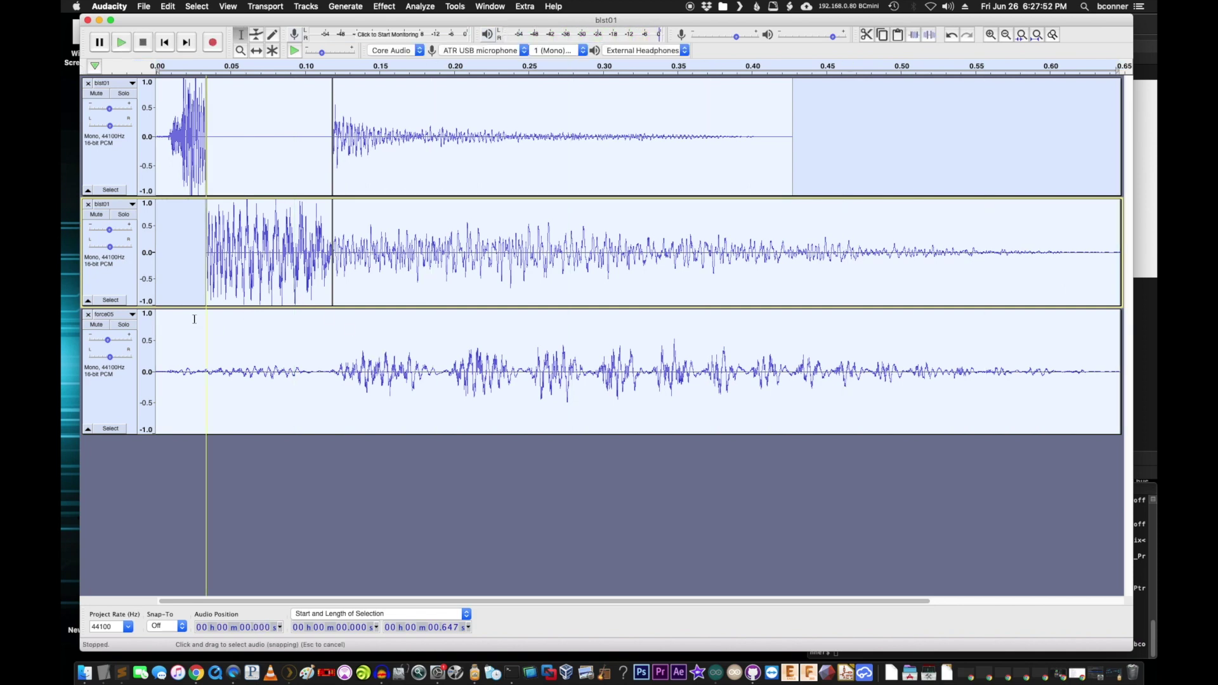
Lower the force05 track's gain slightly and play back the mix to check the balance.
left_click(109, 342)
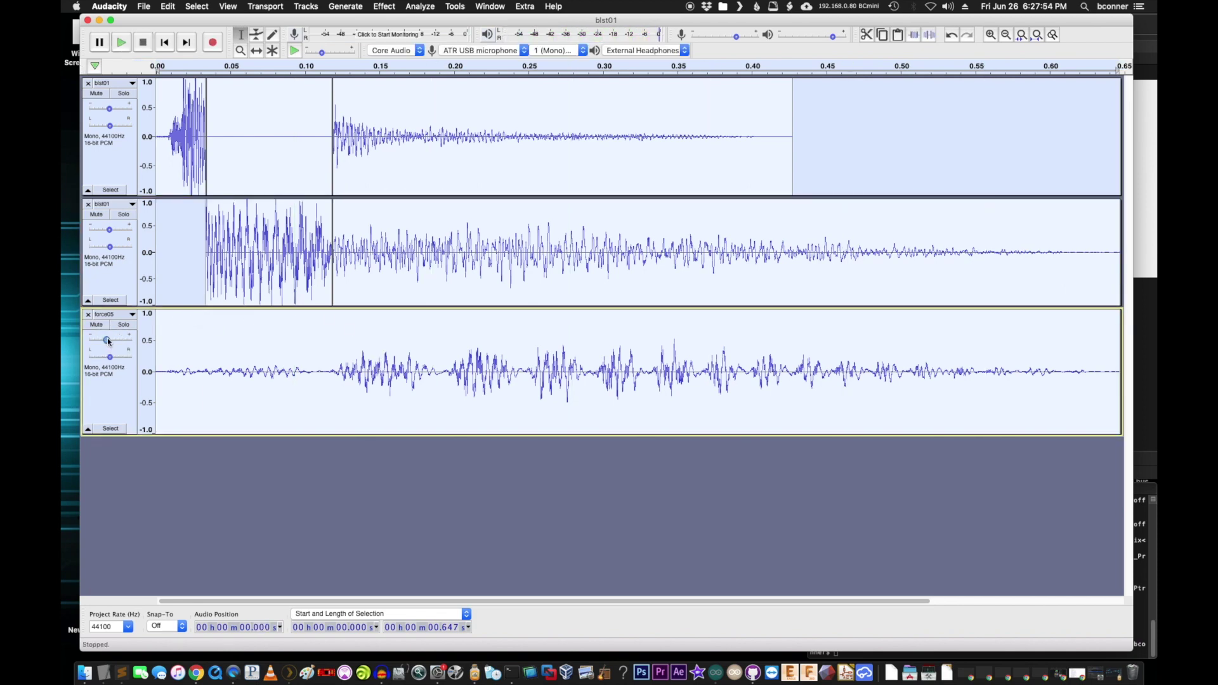
key("space")
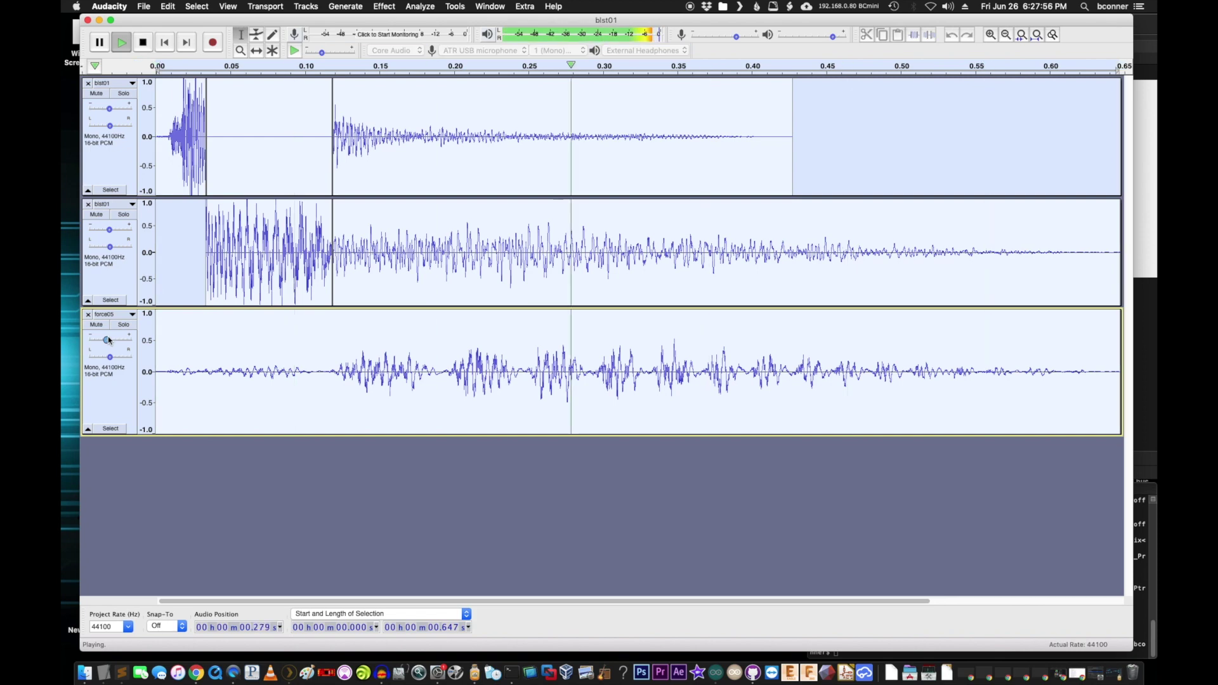
key("space")
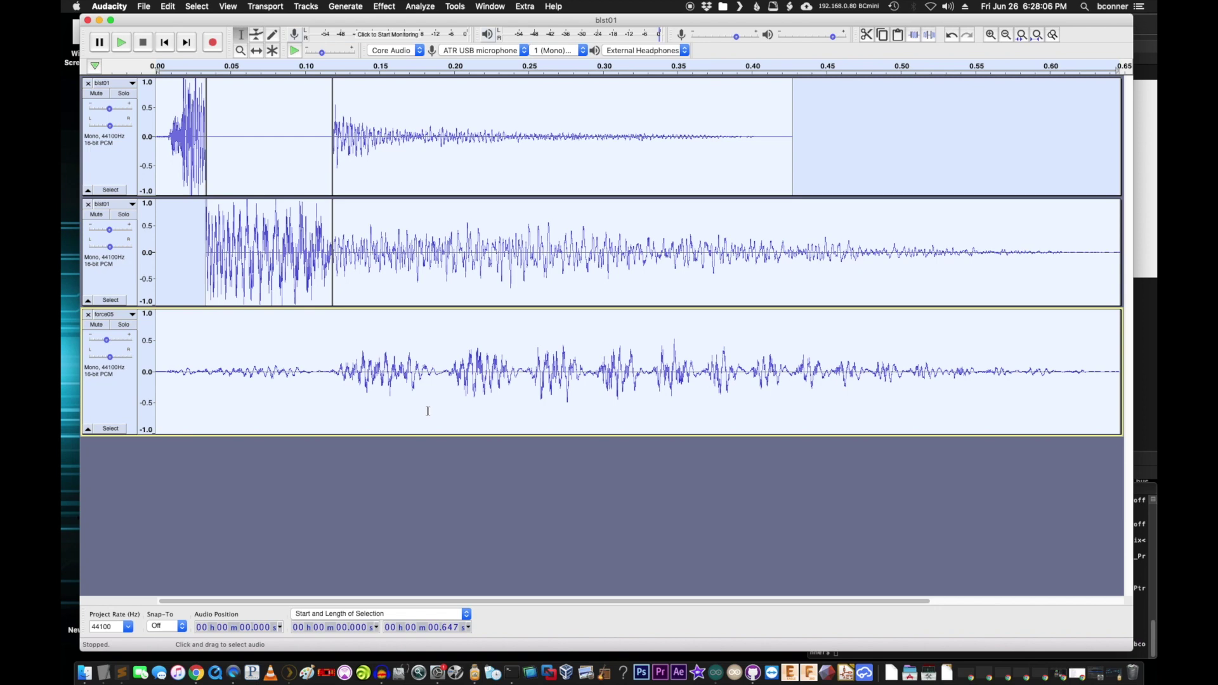
Export the mix as blst01.wav in the blst folder as signed 16-bit PCM WAV, replacing the existing file.
left_click(144, 7)
mouse_move(162, 88)
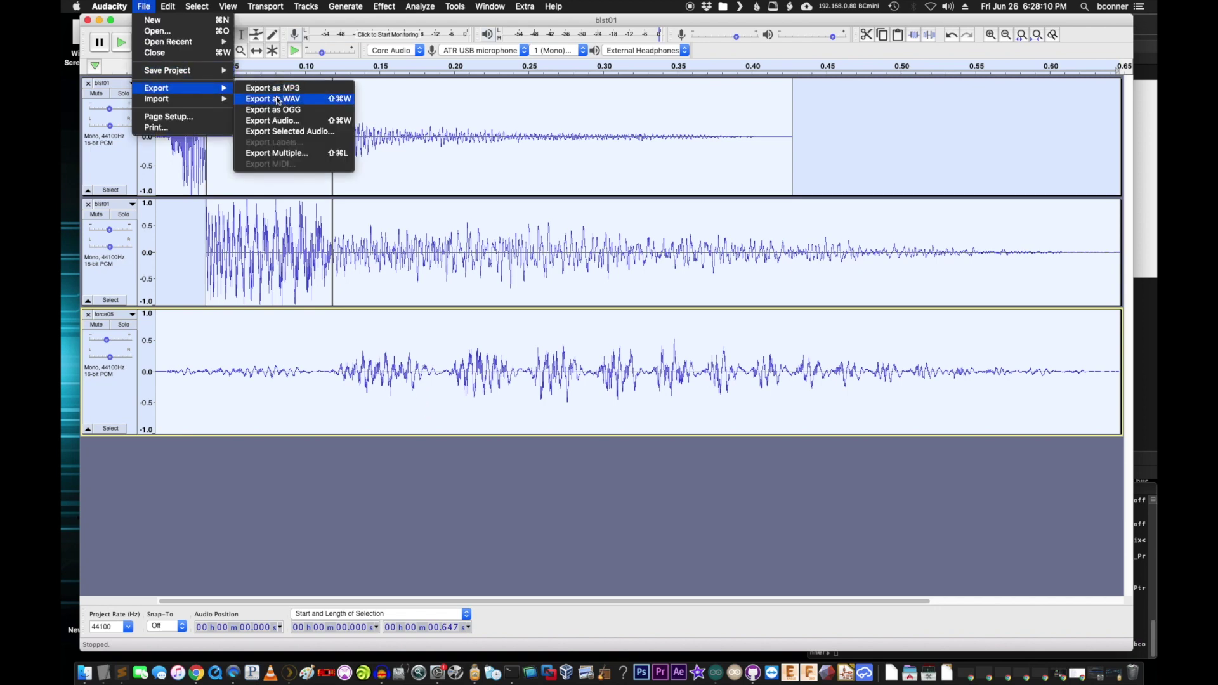
left_click(276, 99)
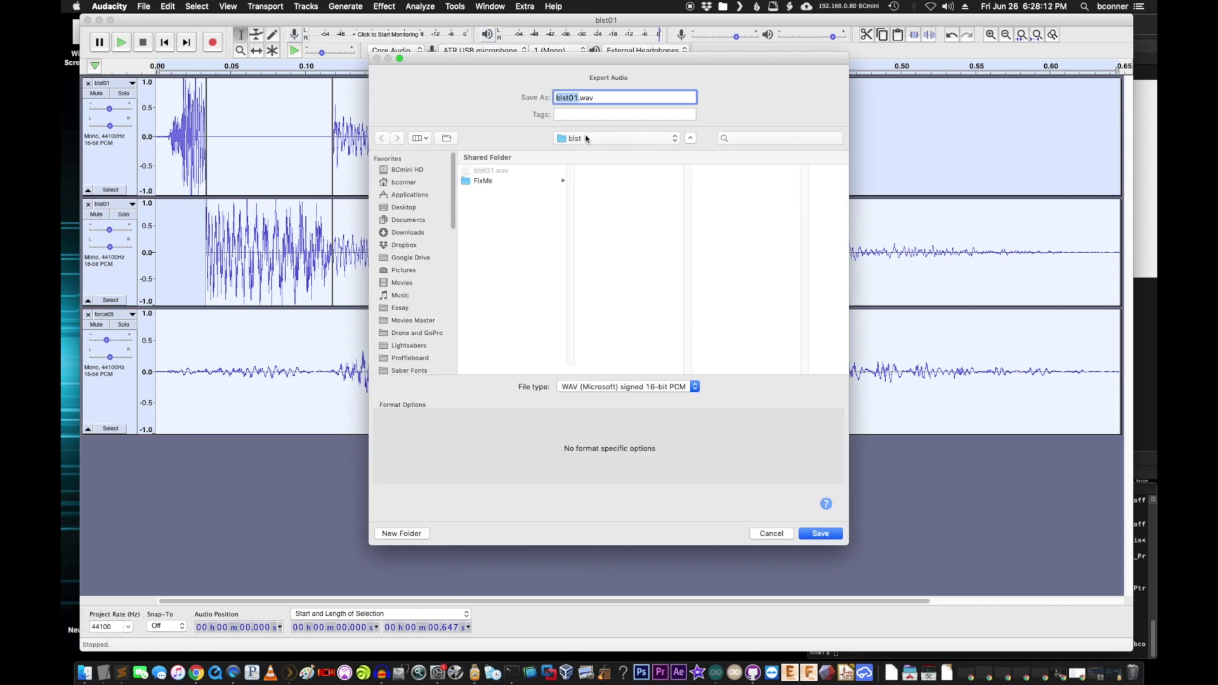
left_click(594, 389)
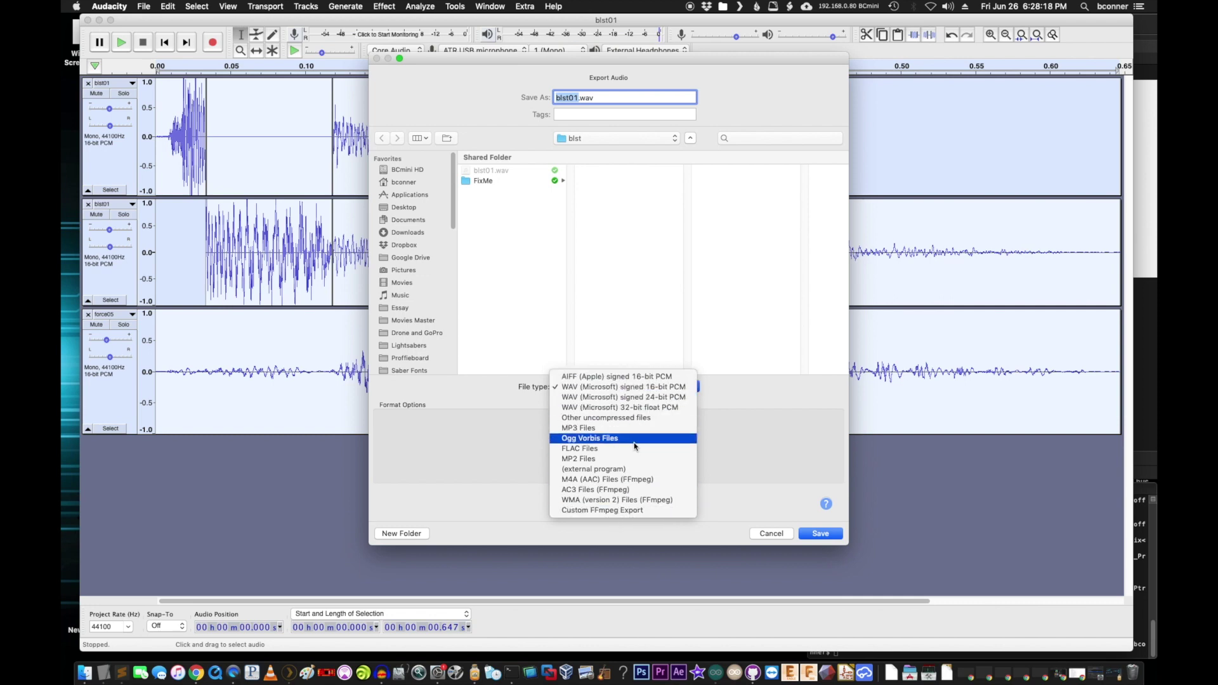
left_click(661, 388)
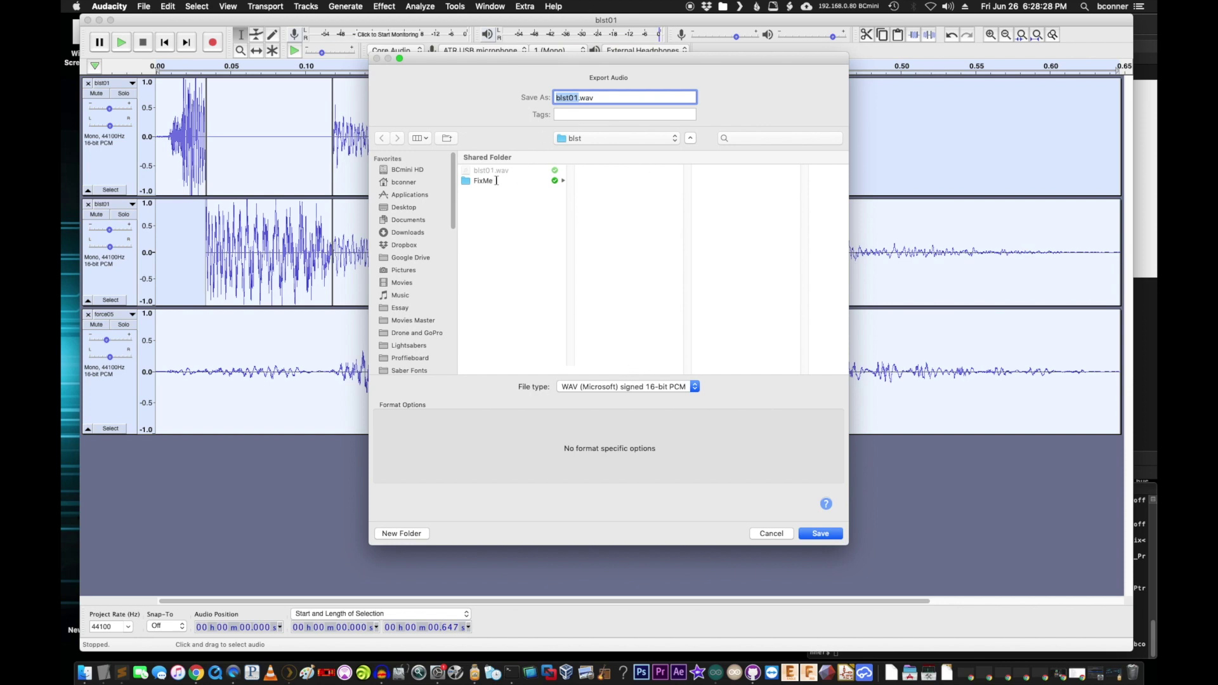
left_click(819, 534)
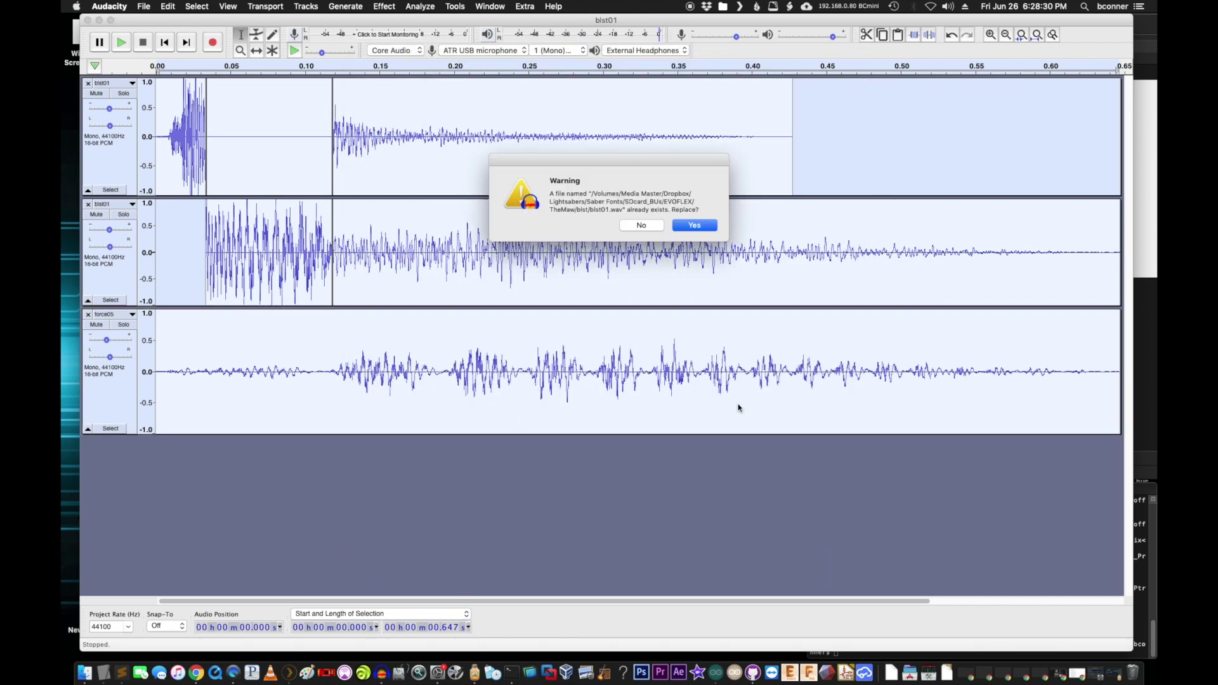
left_click(695, 226)
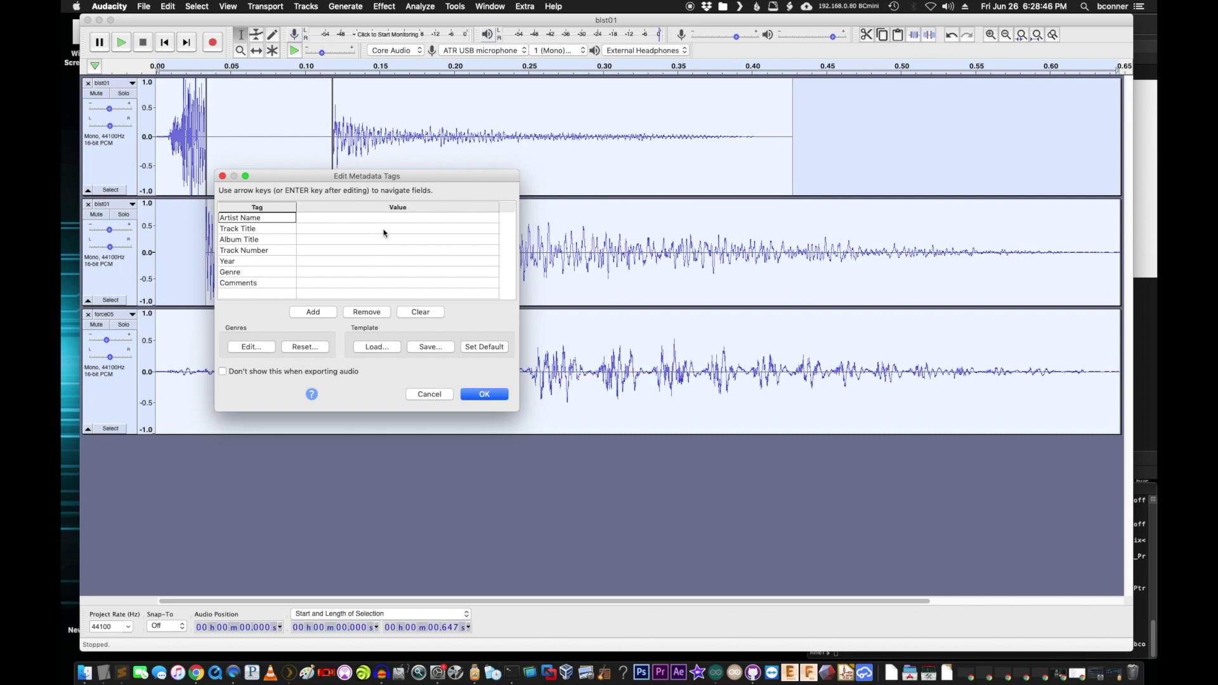
Leave all metadata tags blank and complete the WAV export.
left_click(382, 233)
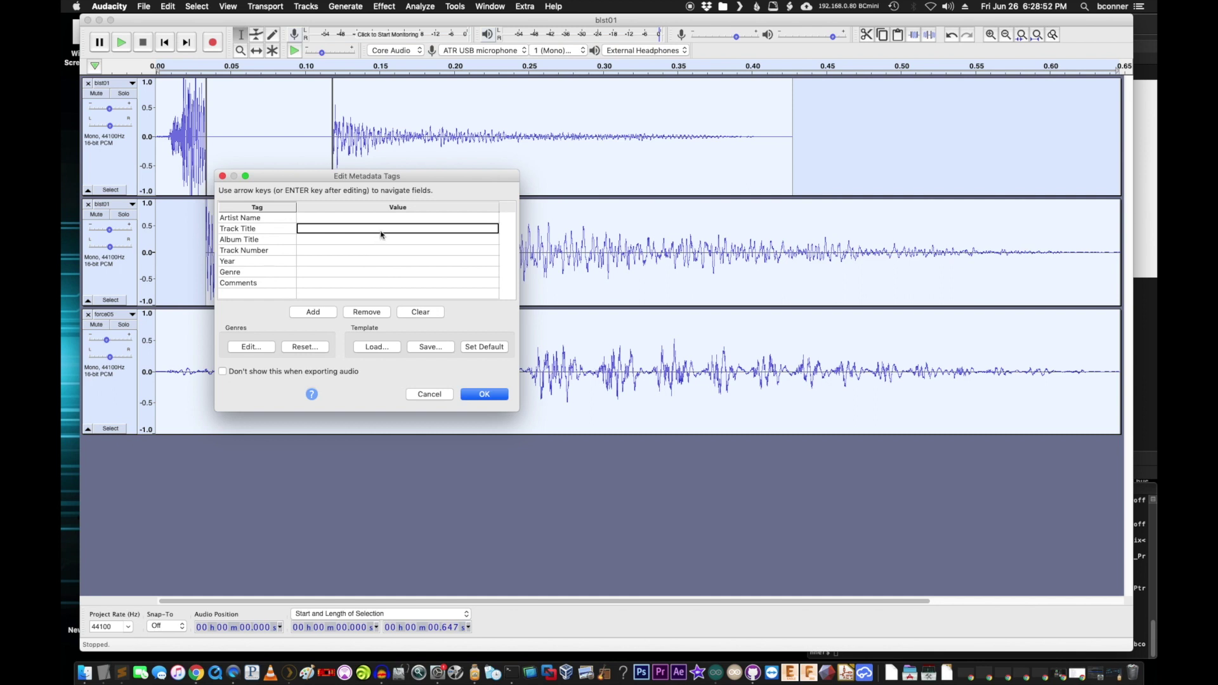
left_click(345, 273)
left_click(395, 284)
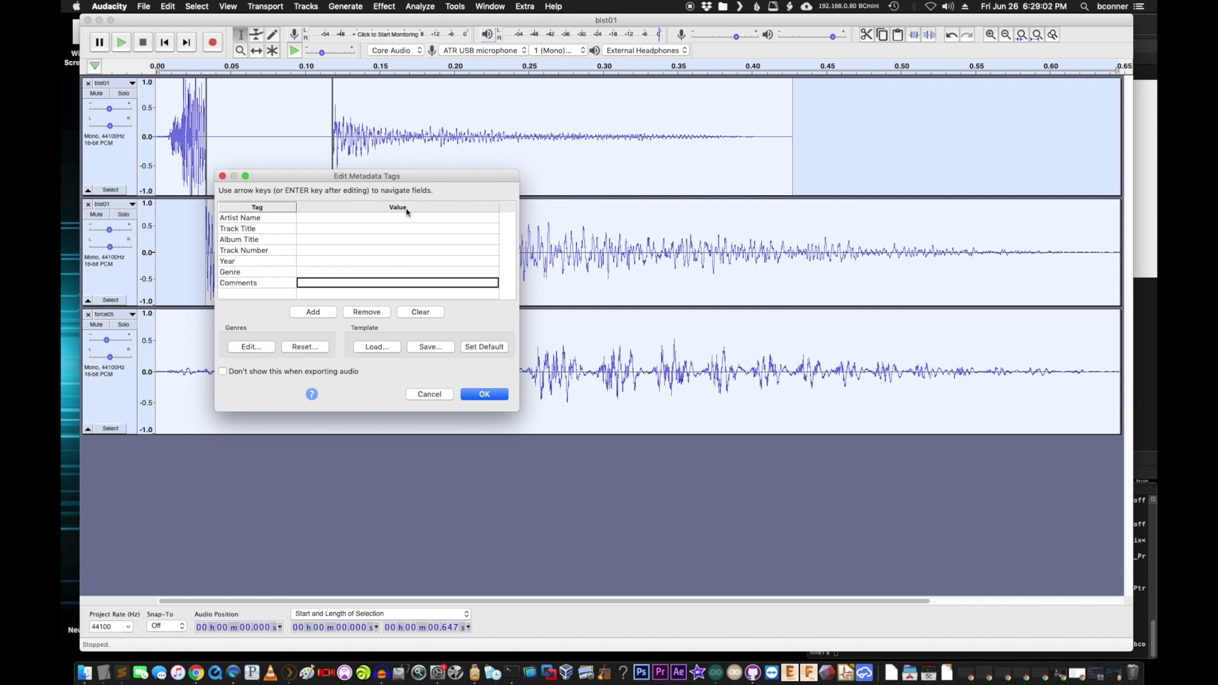
left_click_drag(406, 178, 381, 124)
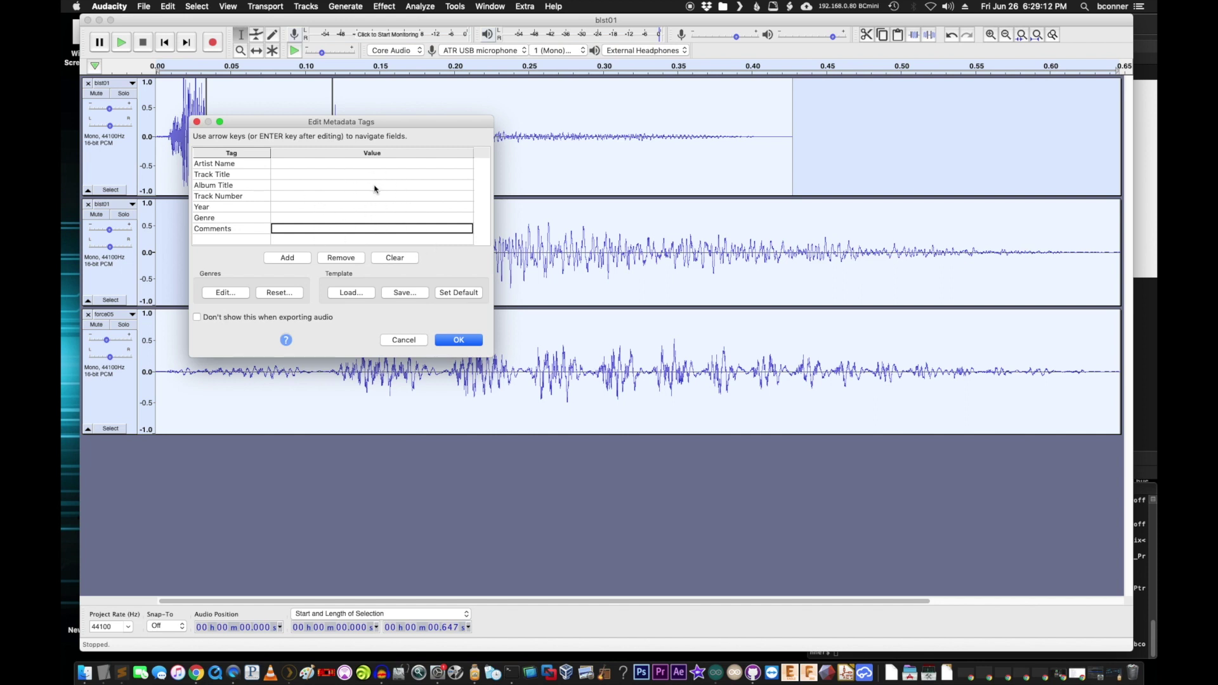
left_click(458, 340)
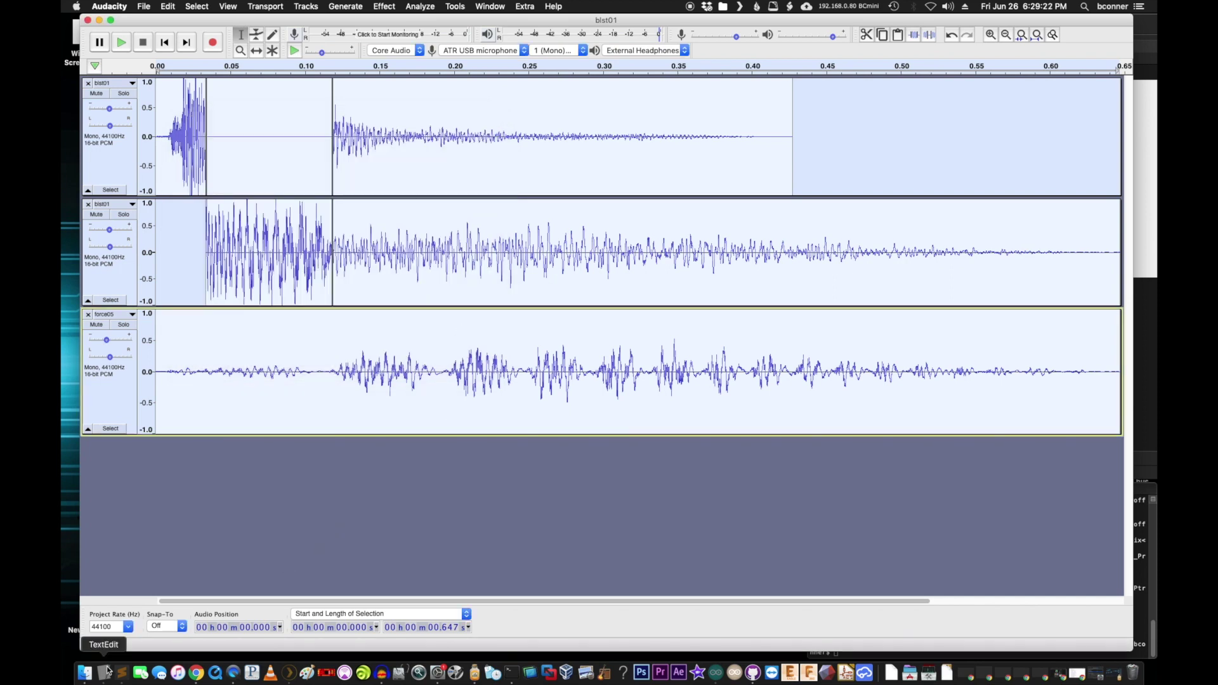
Switch to Finder and preview the re-exported blst01.wav in the blst folder.
left_click(79, 673)
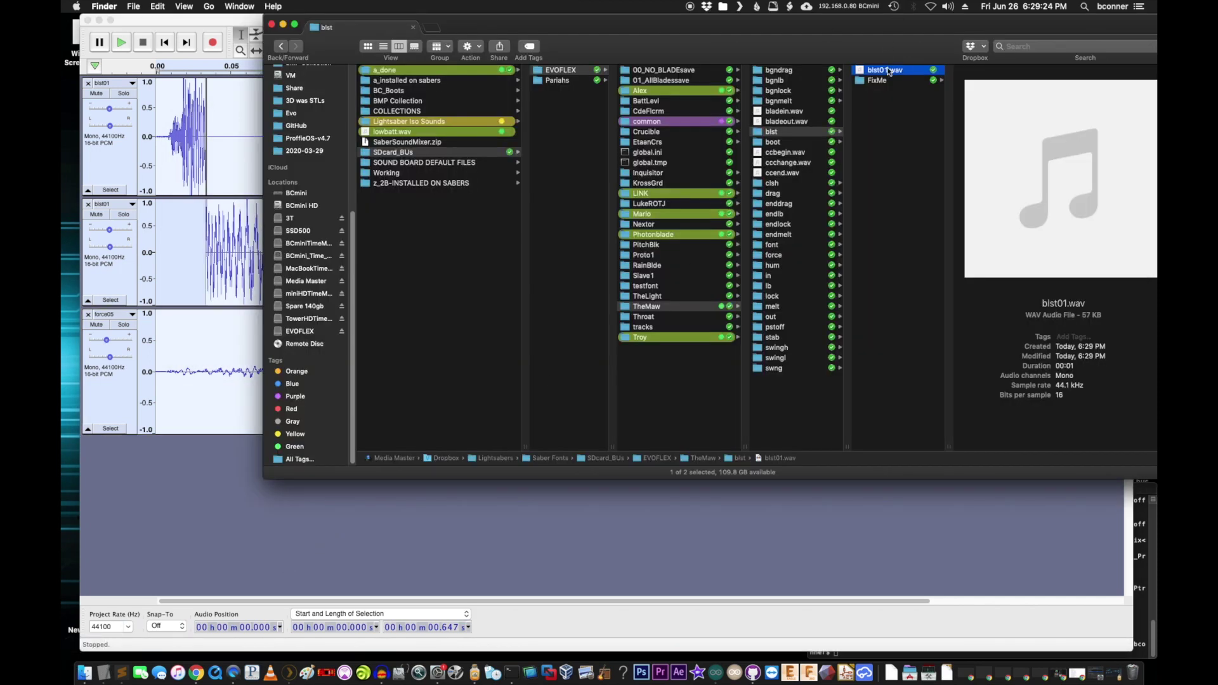
left_click(889, 71)
left_click(873, 102)
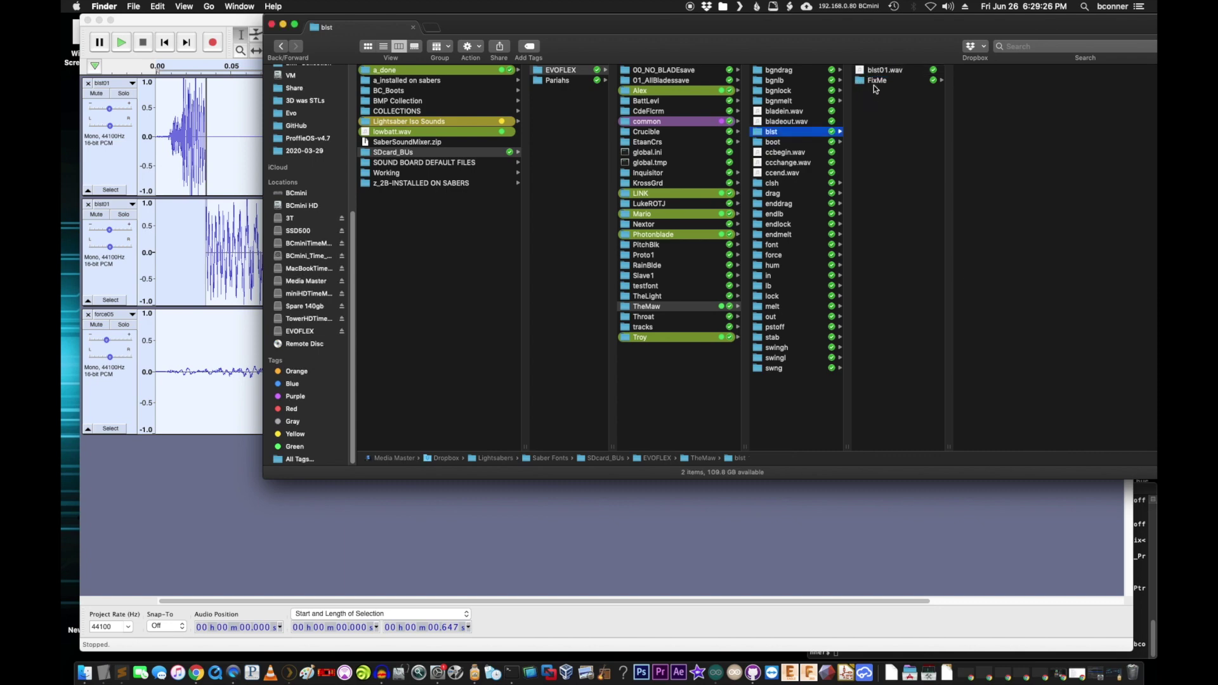
left_click(864, 73)
key("space")
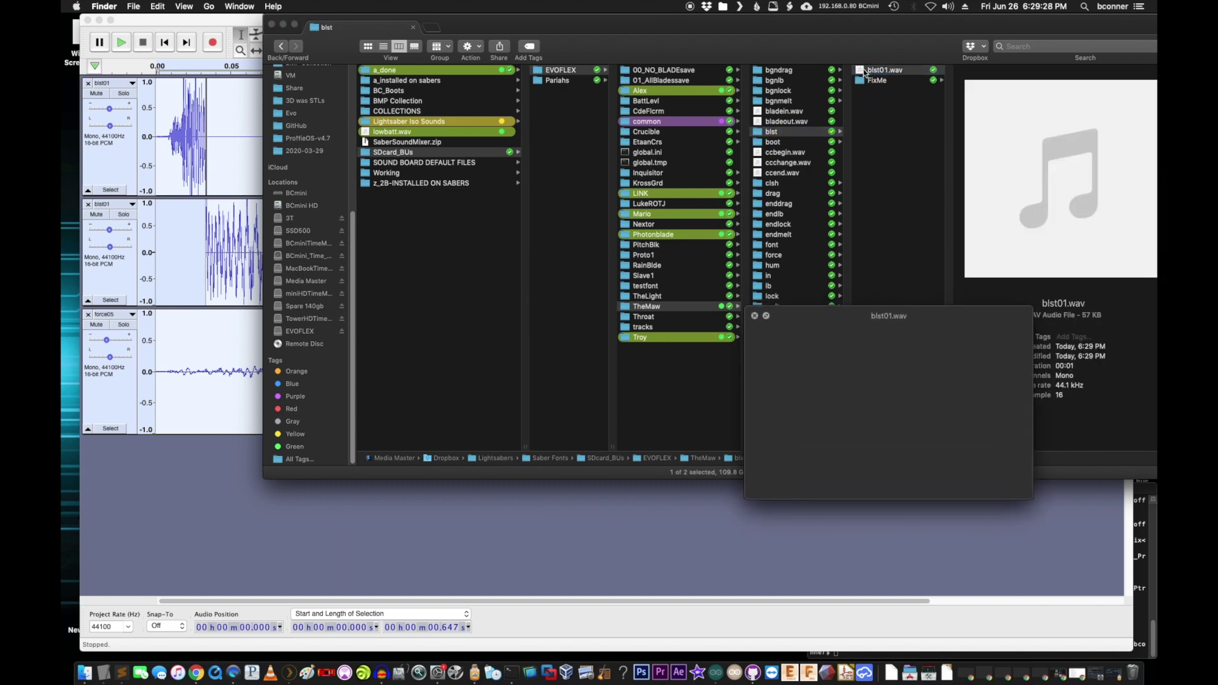
key("space")
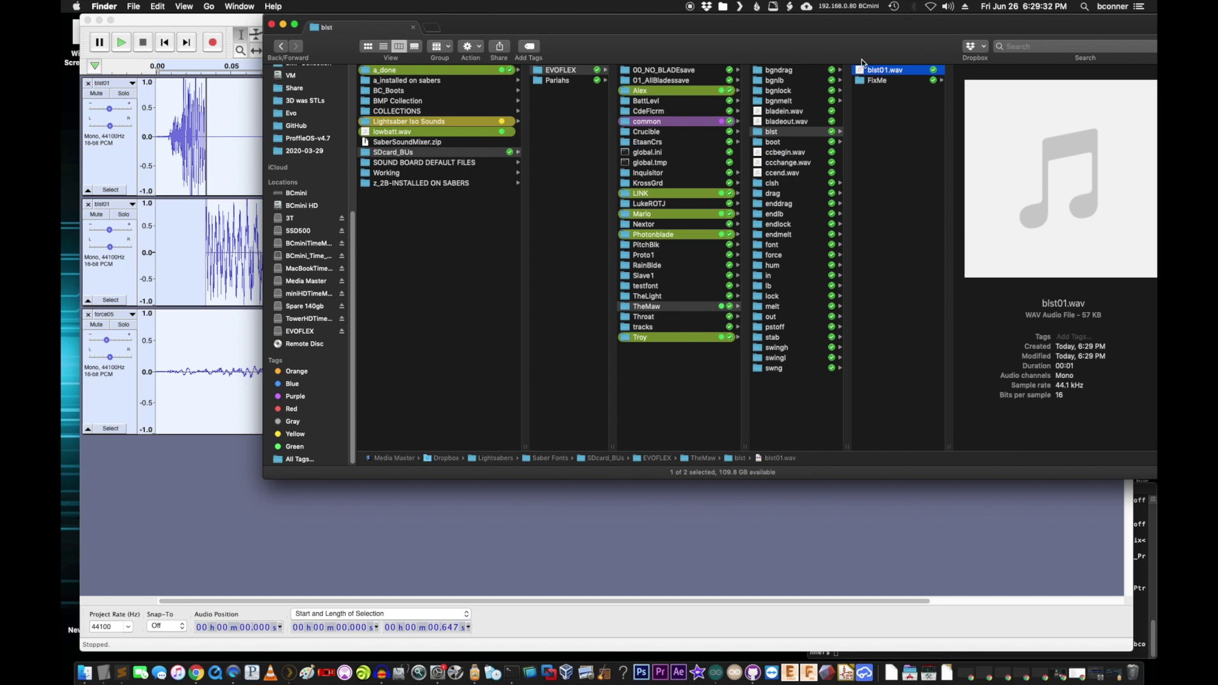
Return to Audacity and close the blst01 project, choosing to save its changes.
left_click(234, 27)
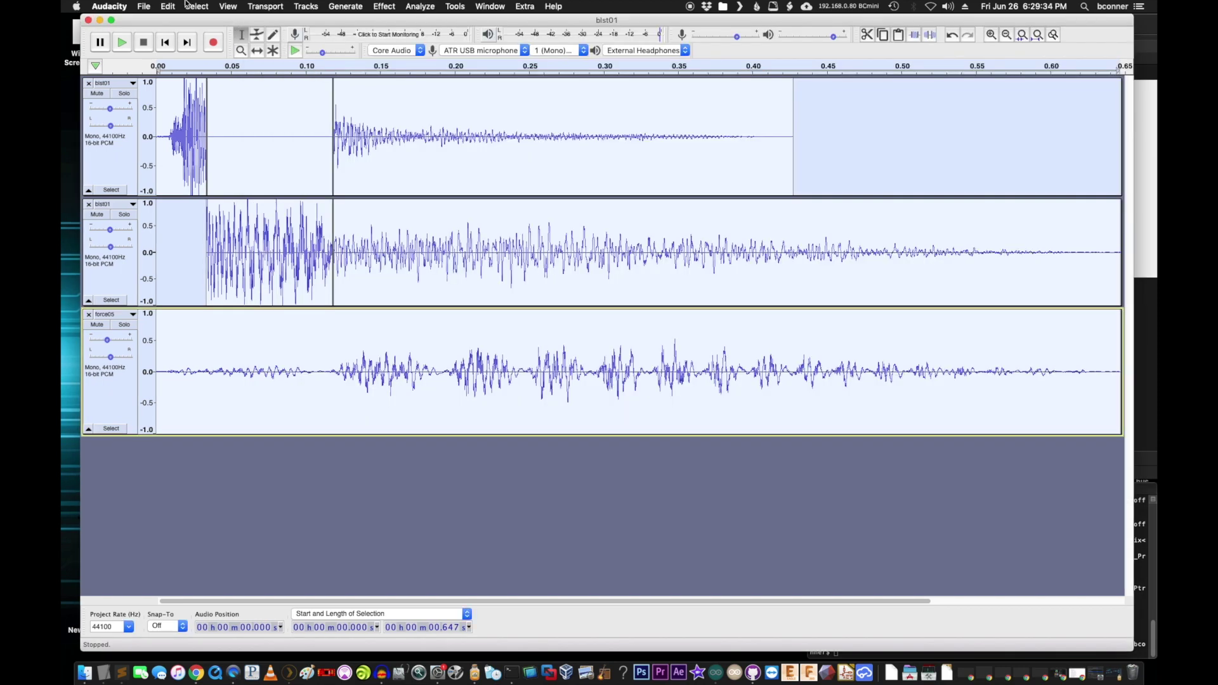
left_click(108, 7)
key("Escape")
left_click(88, 20)
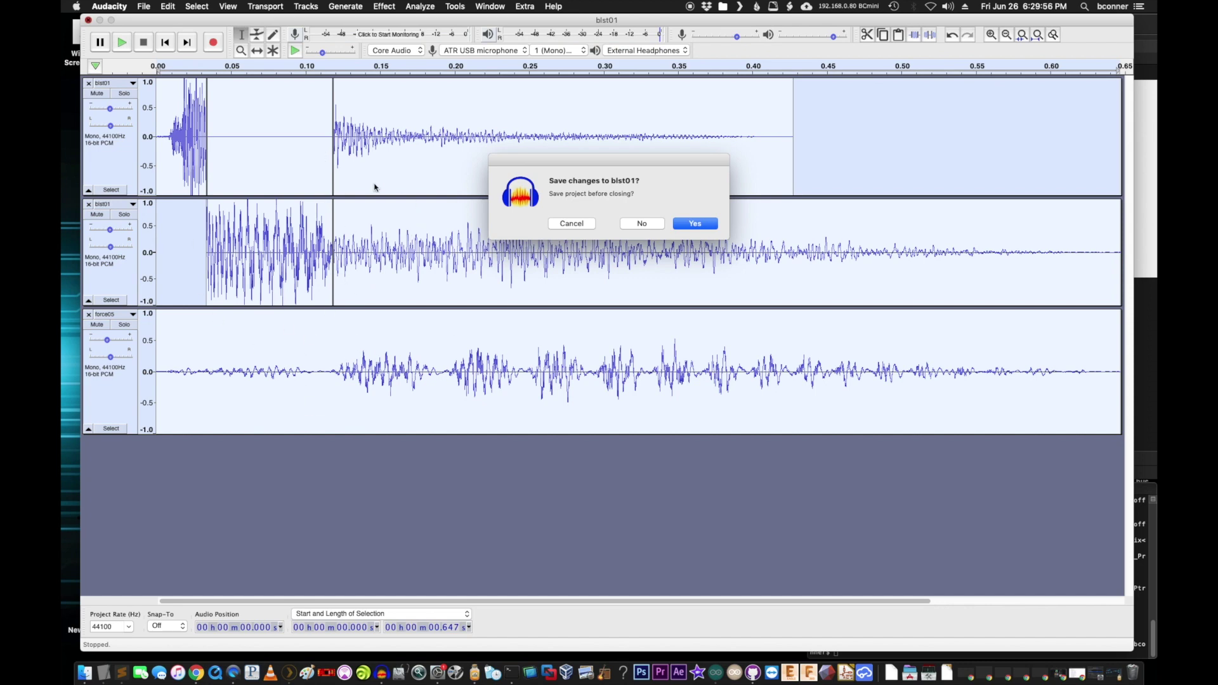
left_click(676, 222)
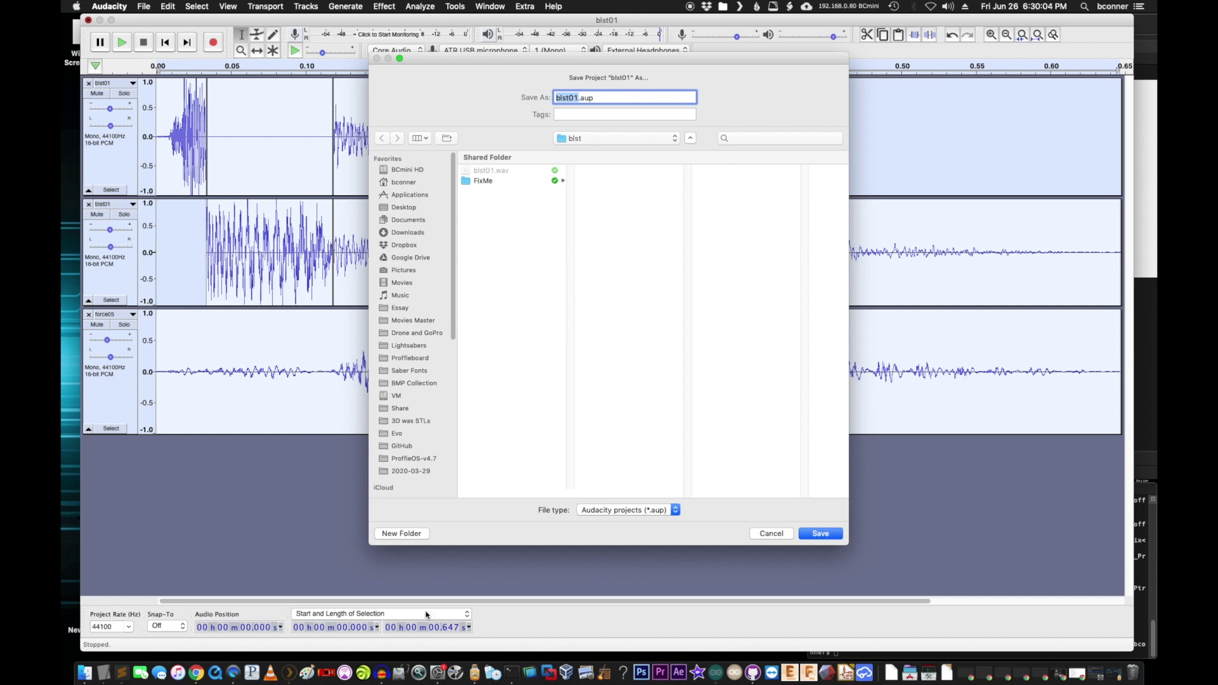
Create a folder named edits inside blst and save the project there as blst01.aup.
left_click(402, 534)
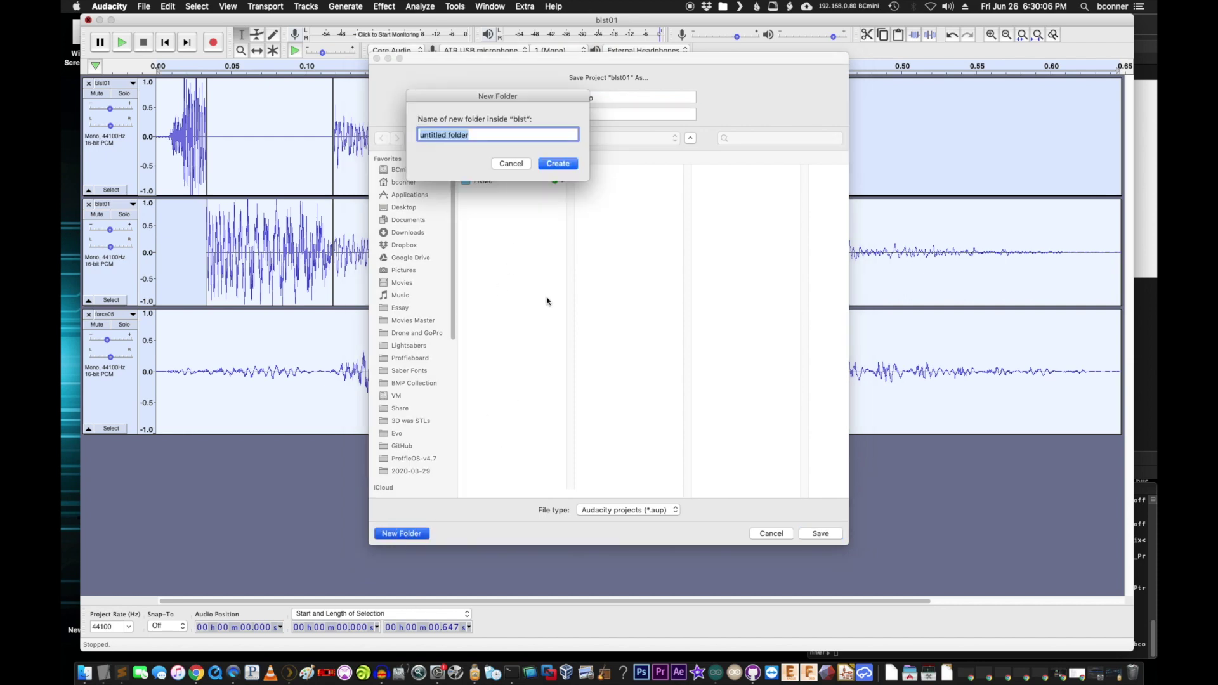
type("Wor")
key("BackSpace")
key("BackSpace")
type("e")
left_click(558, 164)
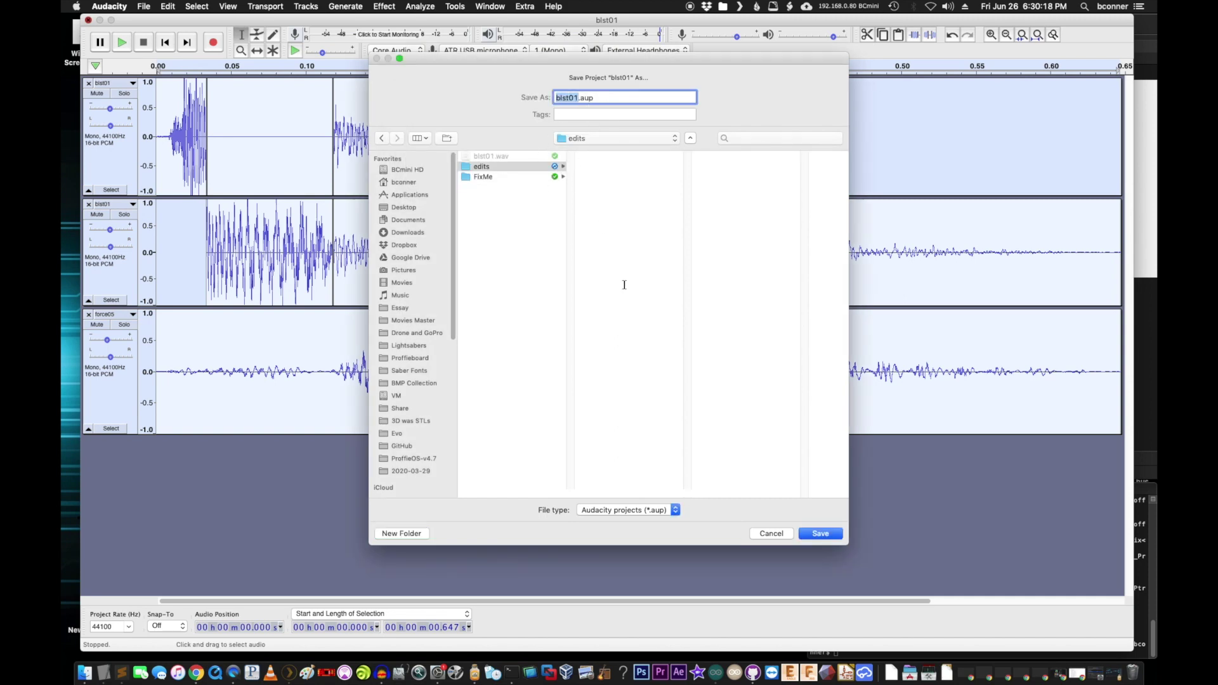
left_click(818, 533)
key("cmd+h")
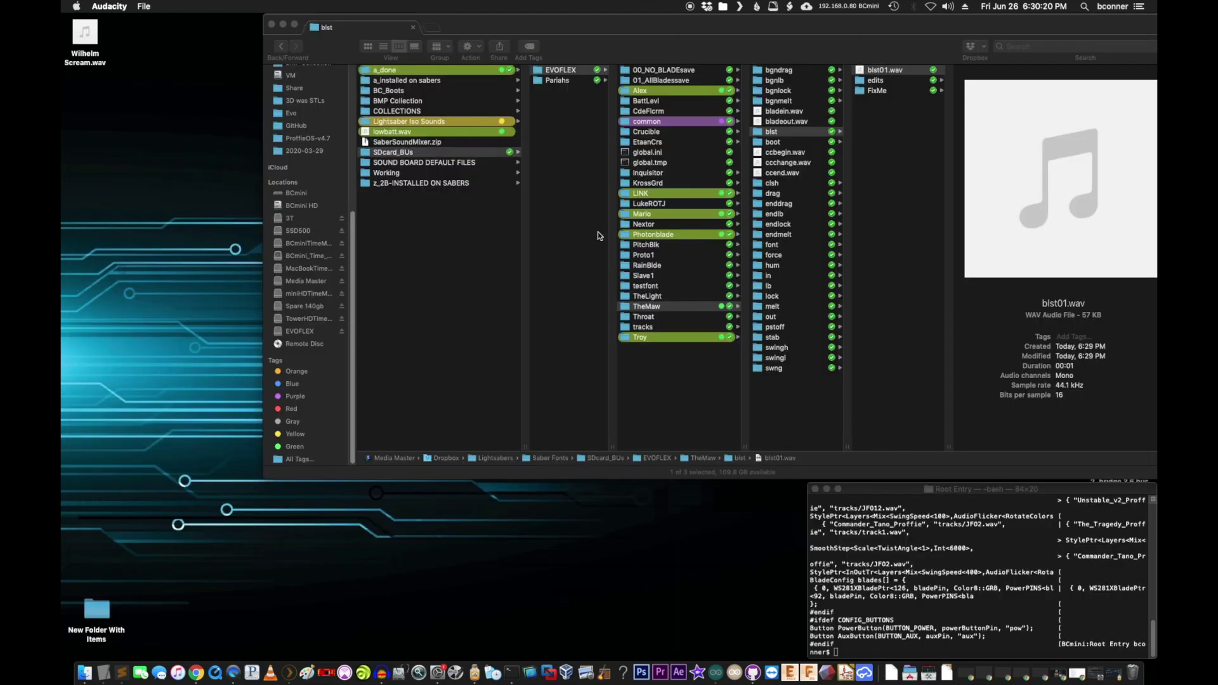
Switch to Finder to view the edits folder's contents, and close Audacity's empty project window.
left_click(875, 82)
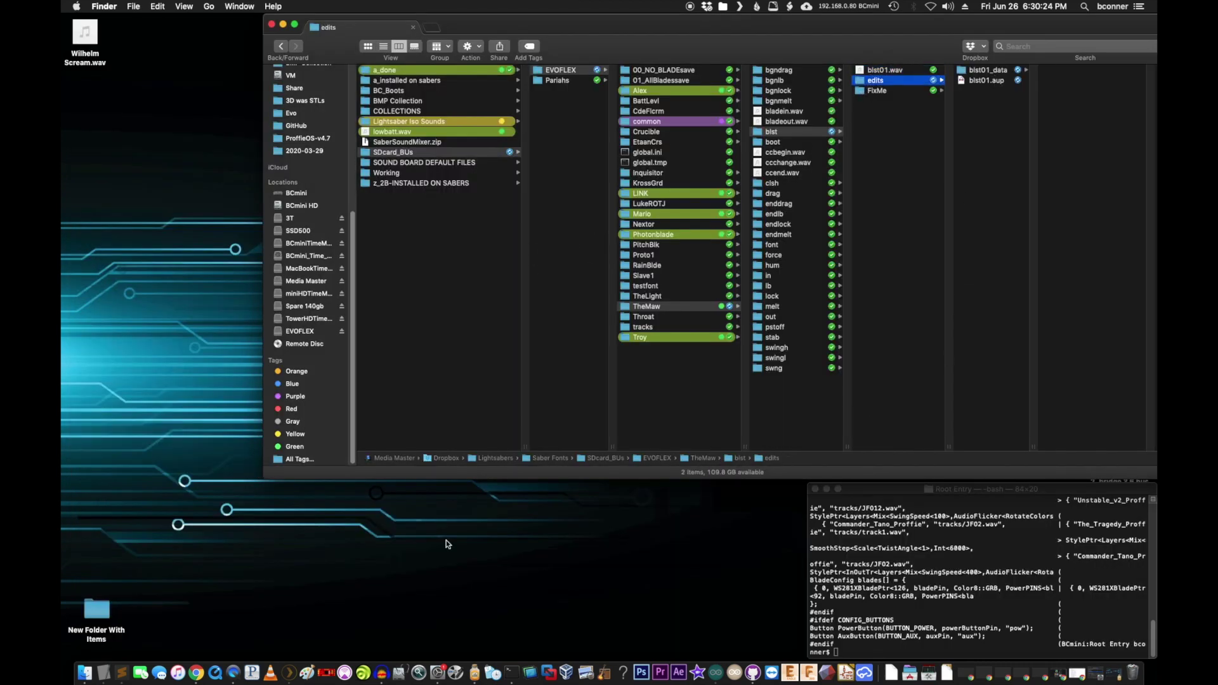
left_click(383, 674)
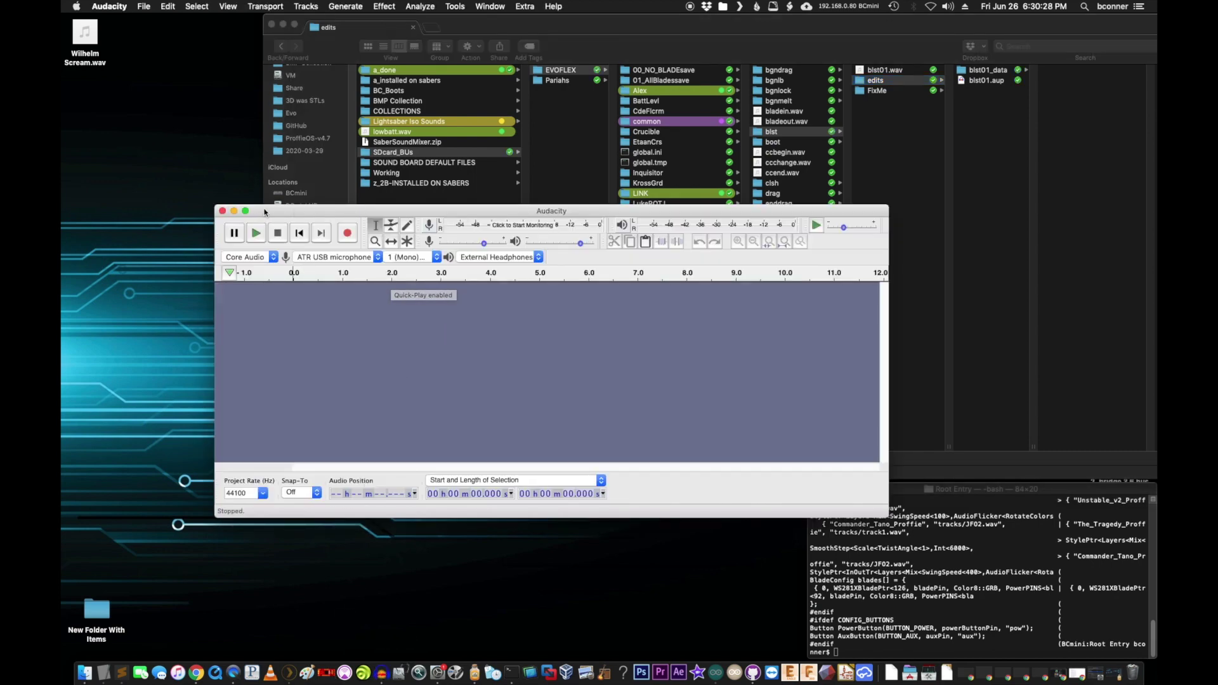
left_click(222, 212)
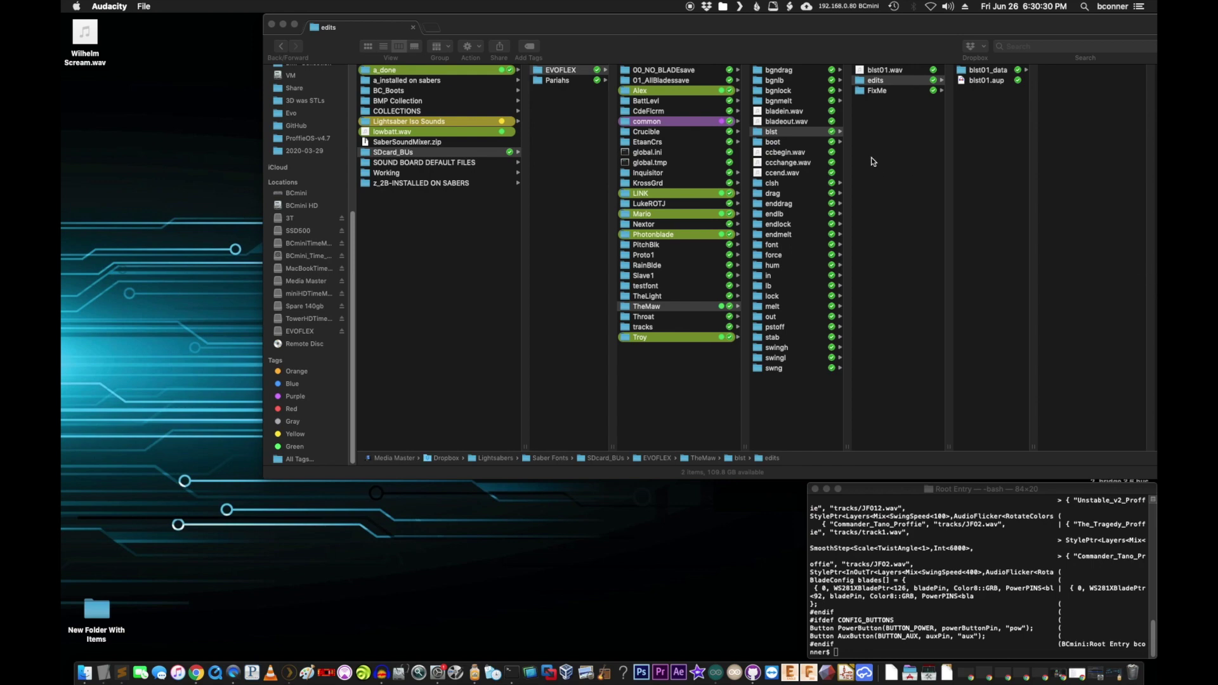
Preview the original blst01.wav in the FixMe folder for comparison with the new version.
left_click(891, 90)
left_click(976, 71)
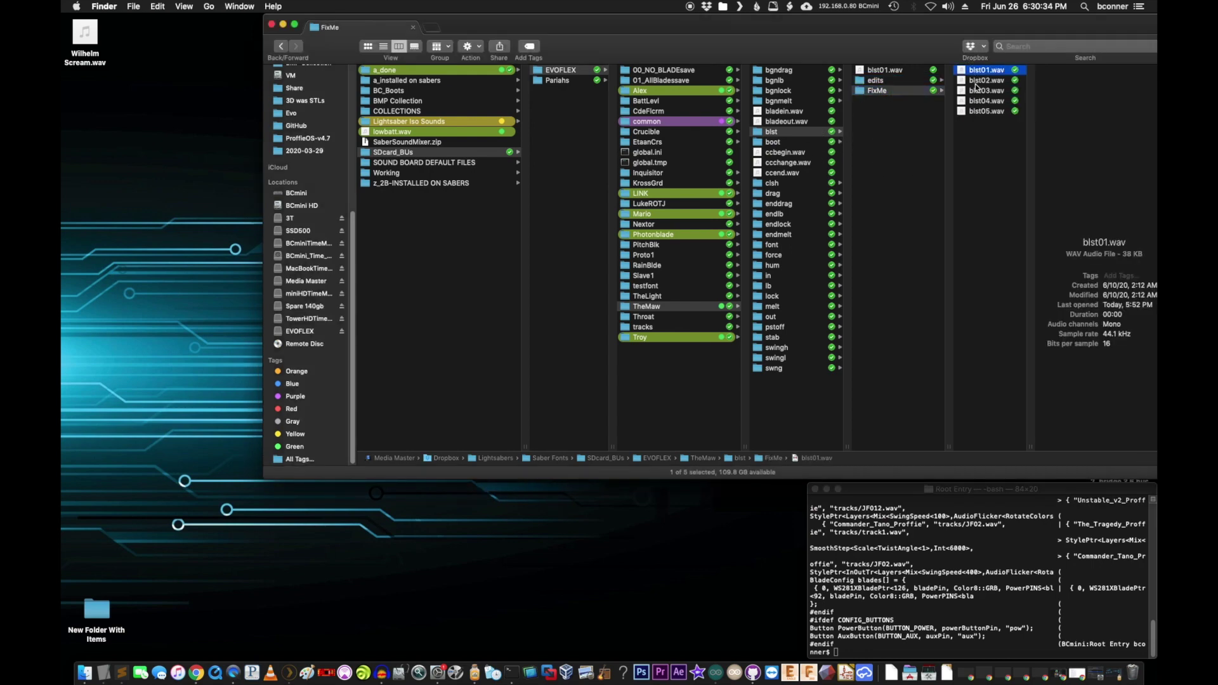
key("space")
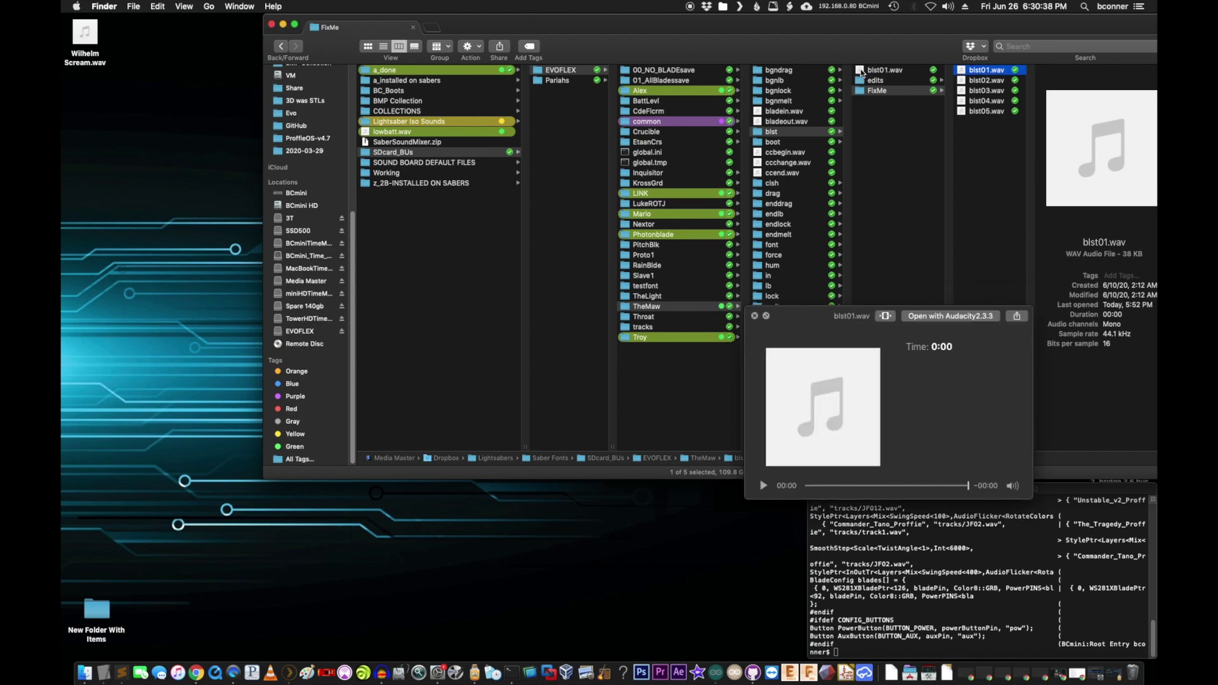
Preview the remaining original blaster sounds in the FixMe folder, blst02.wav through blst05.wav, to pick one for enhancement.
left_click(924, 82)
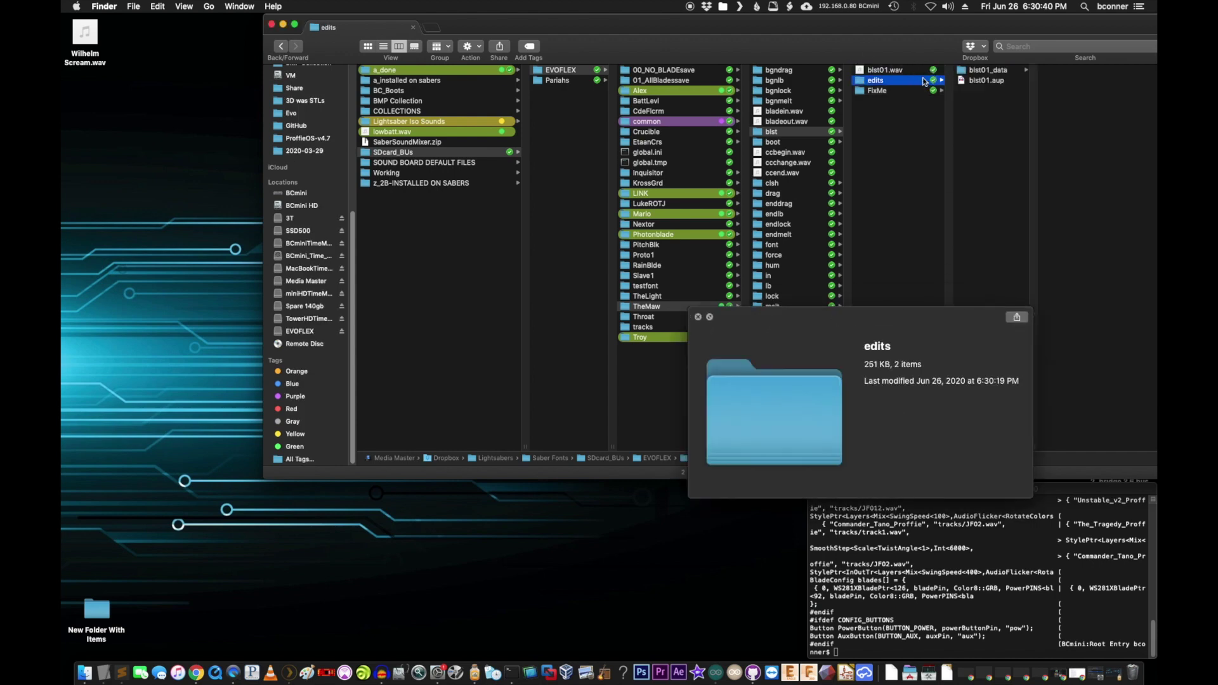
left_click(917, 90)
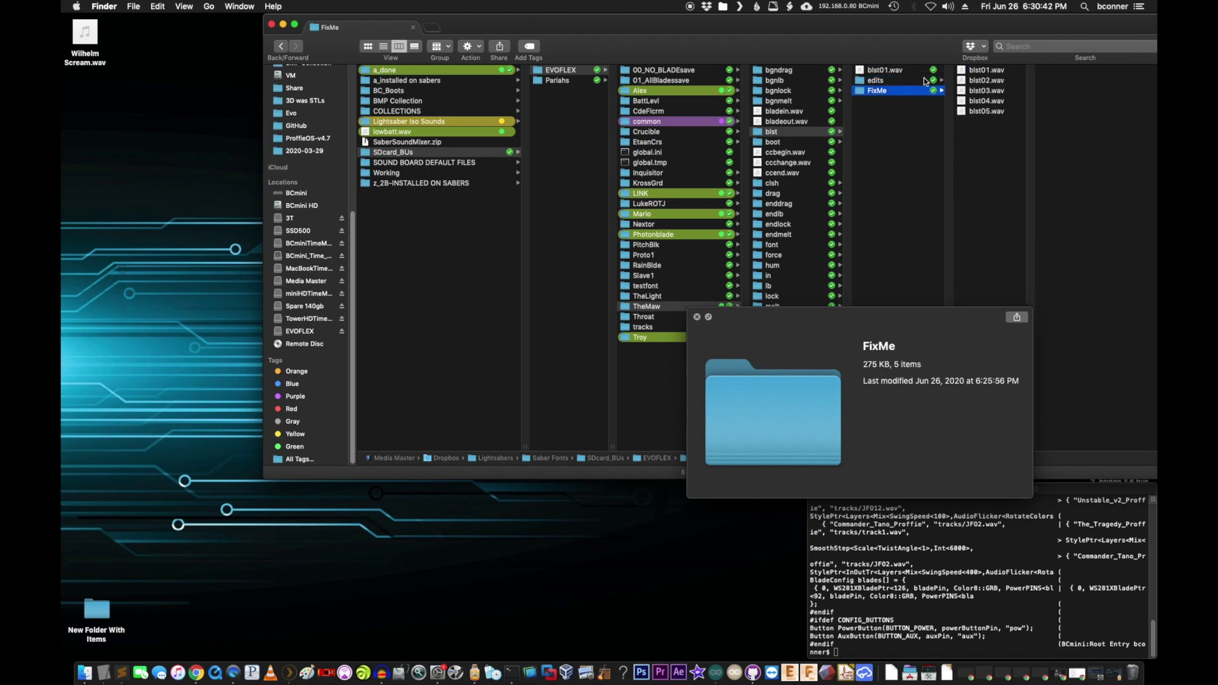
left_click(961, 92)
key("space")
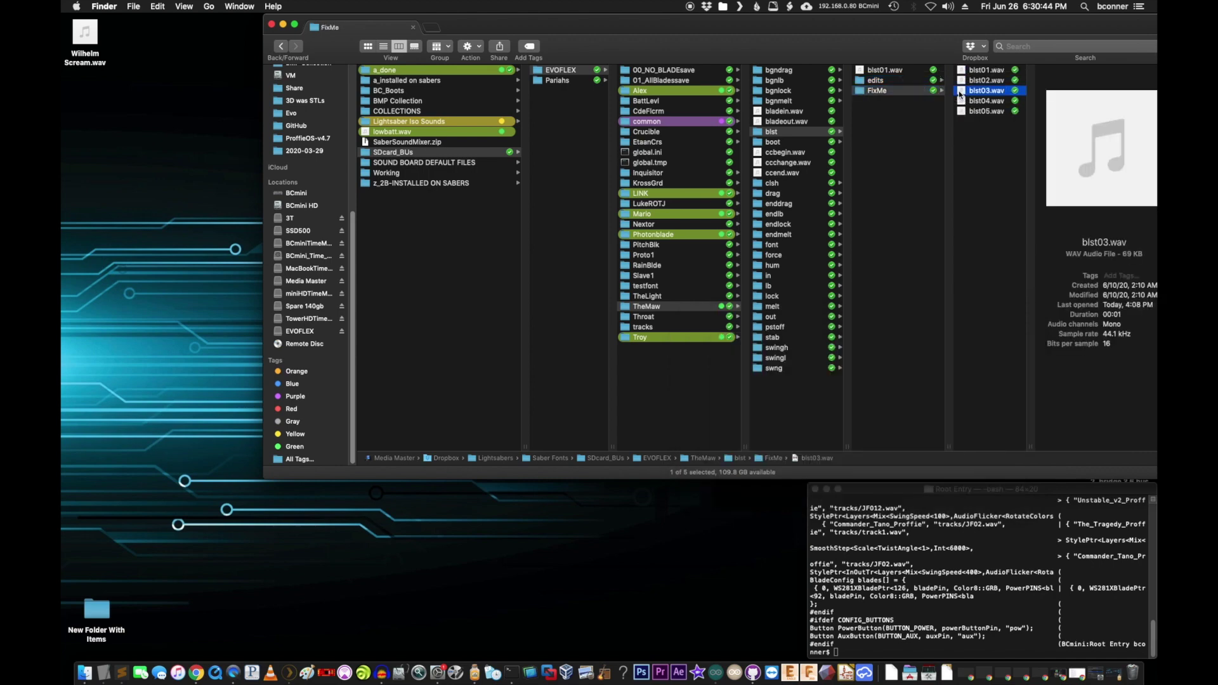
key("space")
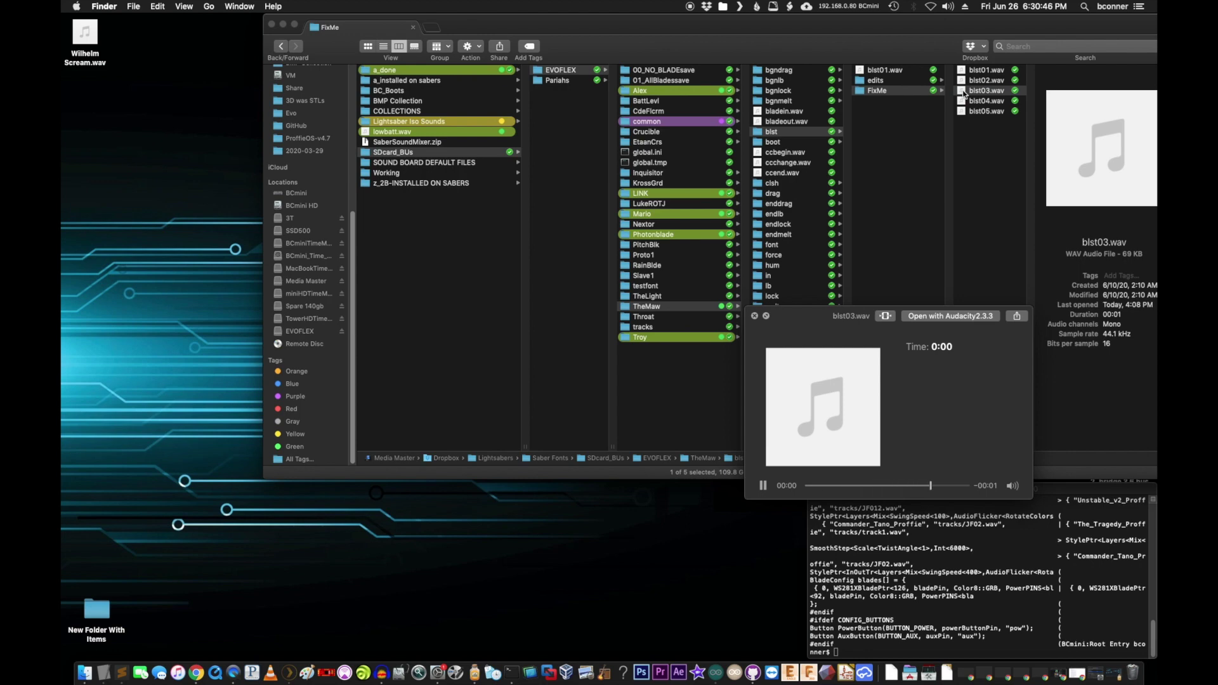
left_click(962, 102)
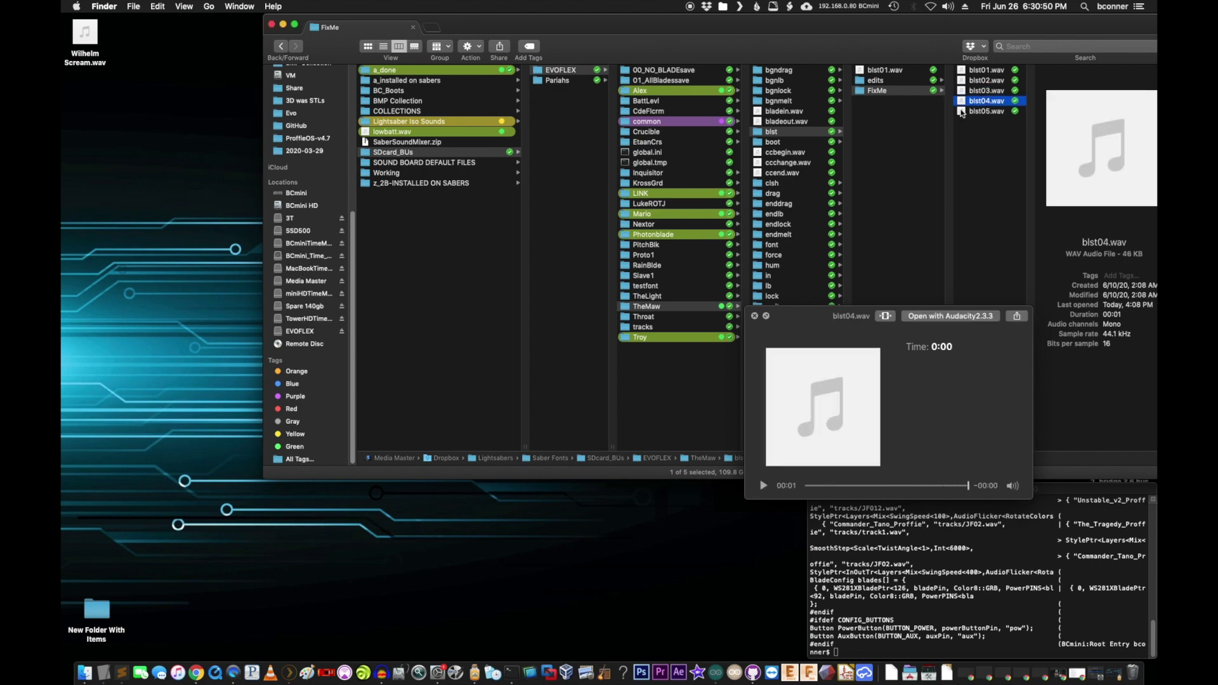
left_click(962, 111)
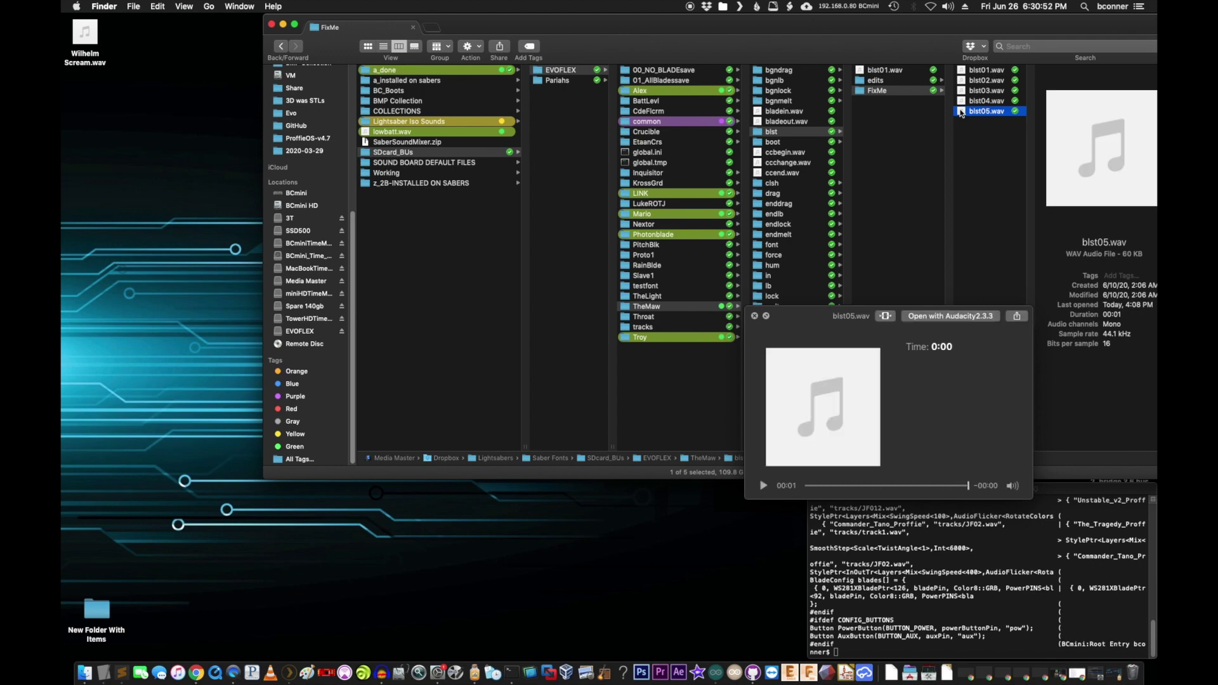
left_click(962, 102)
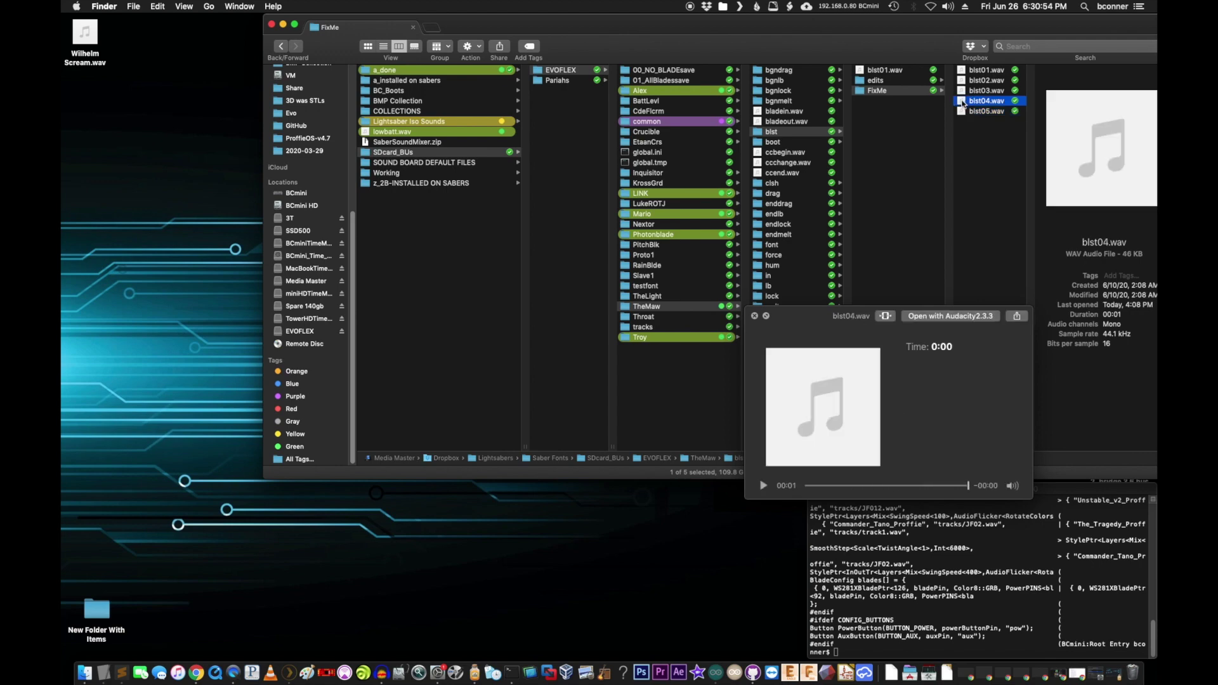
left_click(962, 81)
Open blst03.wav from the FixMe folder in Audacity and move its project window clear of the file listing.
left_click(963, 92)
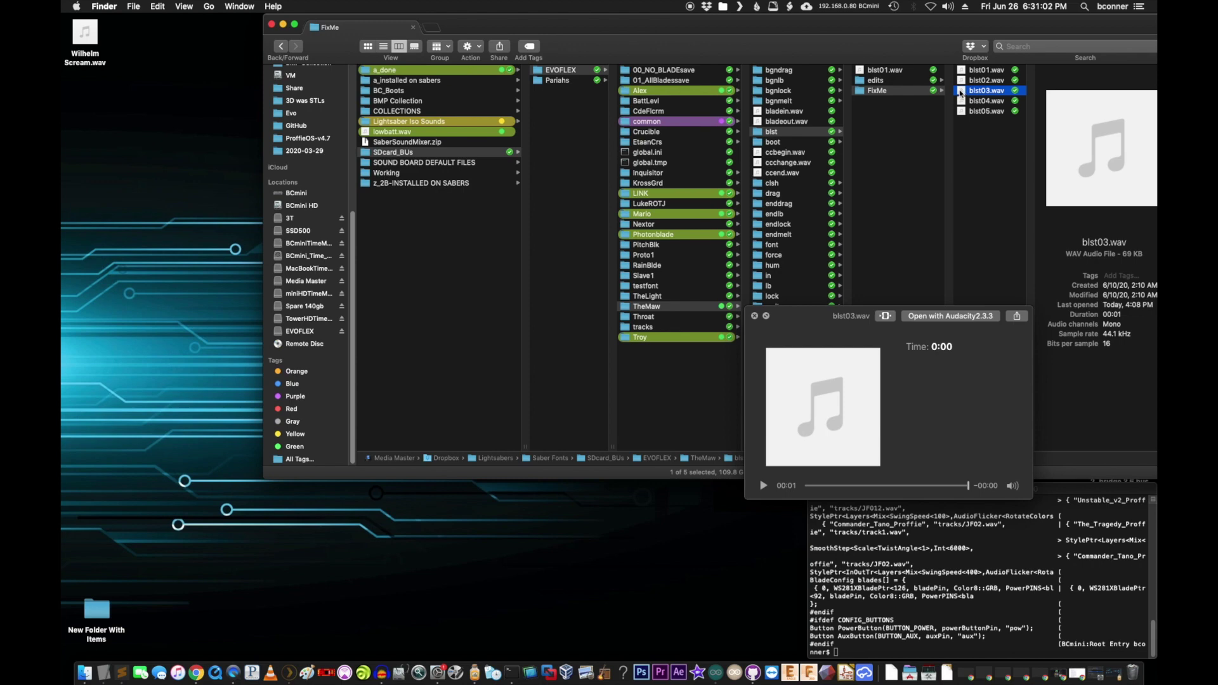
double_click(961, 94)
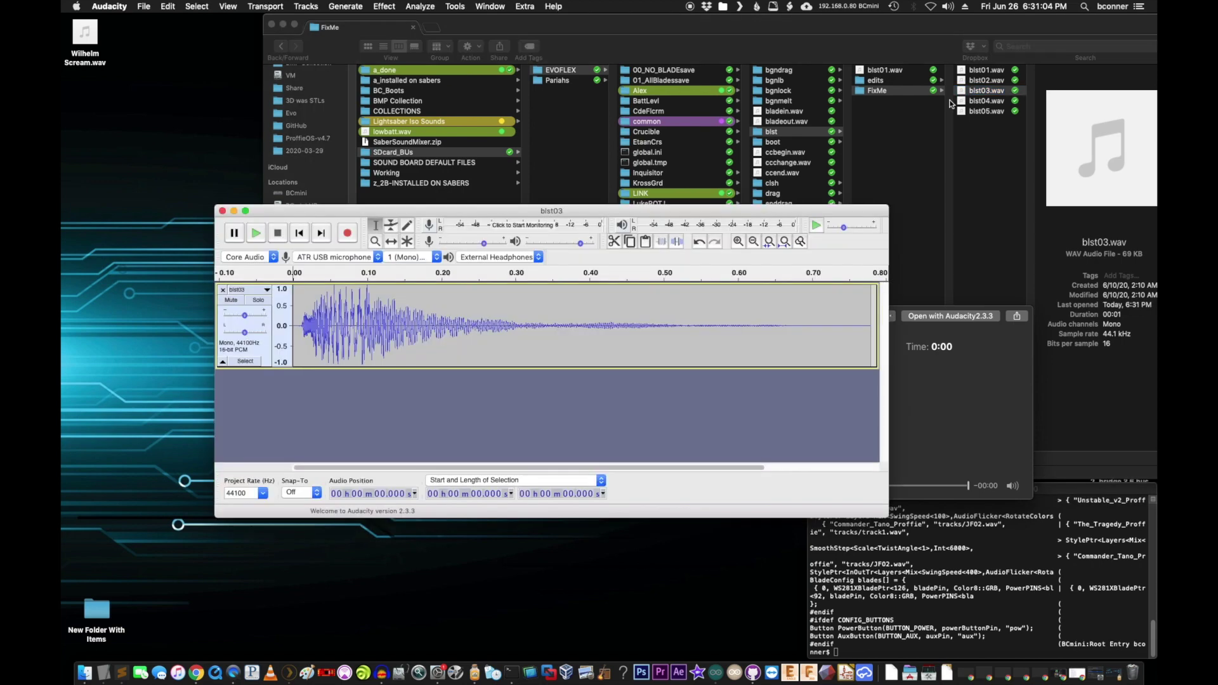
left_click_drag(691, 213, 554, 22)
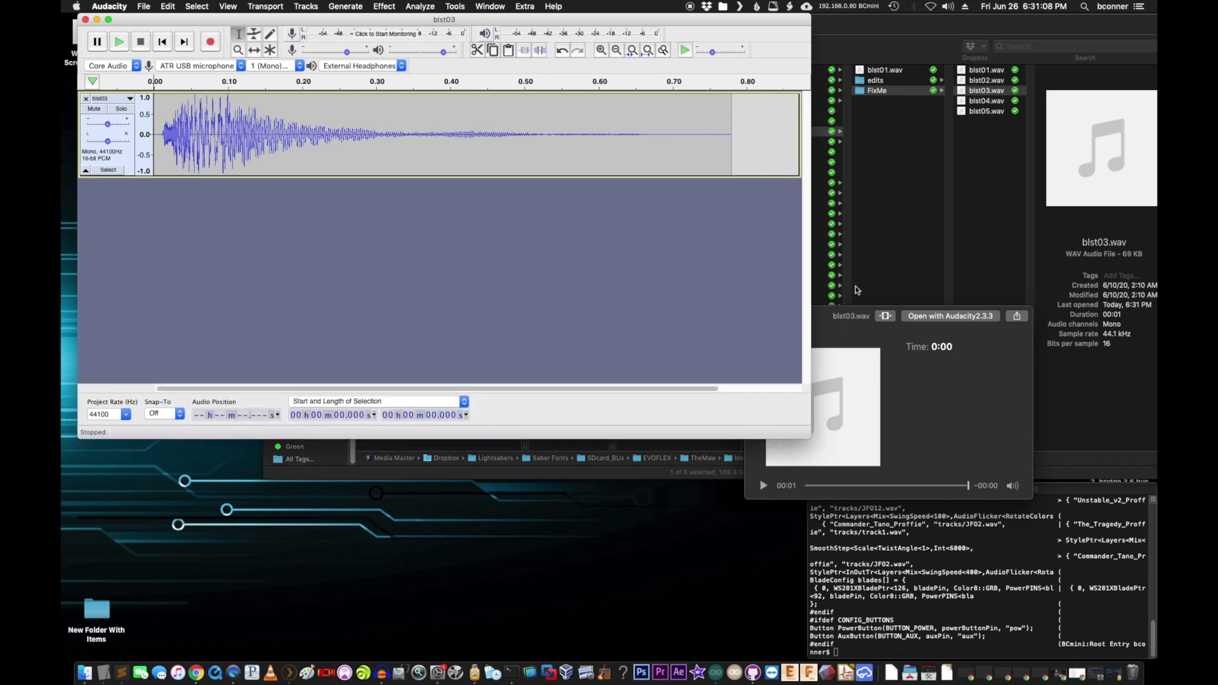
Preview force05.wav and force04.wav in the force folder, open force04.wav in Audacity, and place its window beside the blst03 project.
left_click(798, 421)
left_click(795, 255)
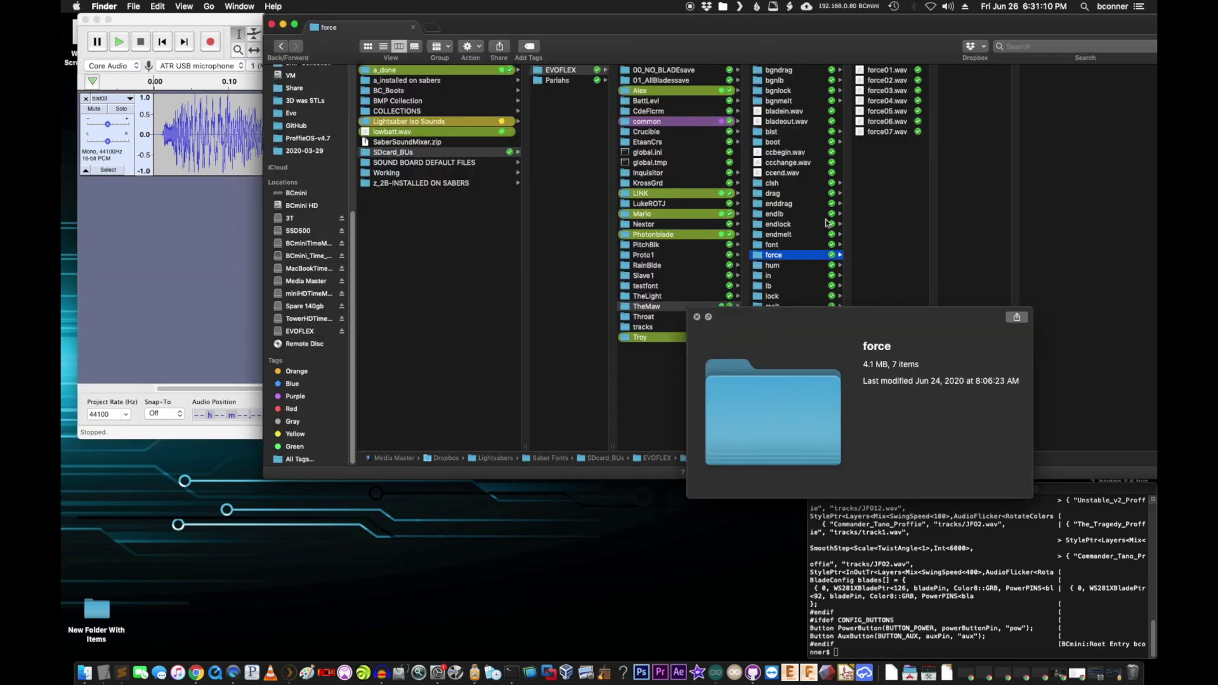
left_click(883, 112)
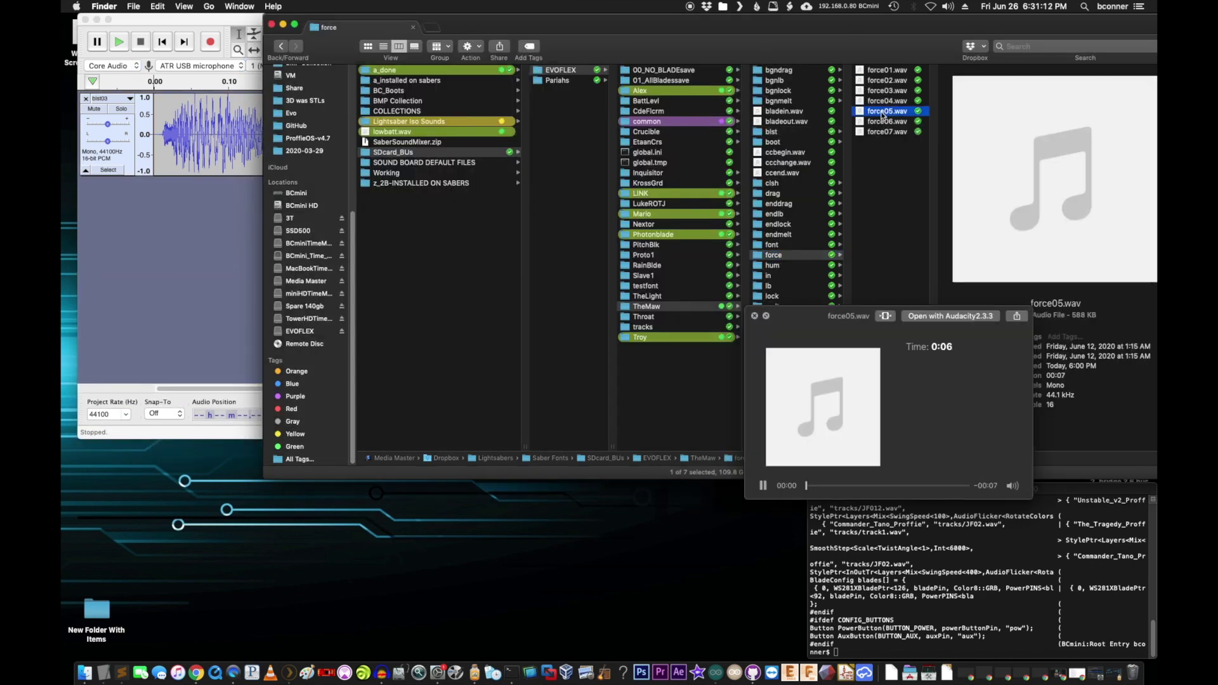
left_click(884, 101)
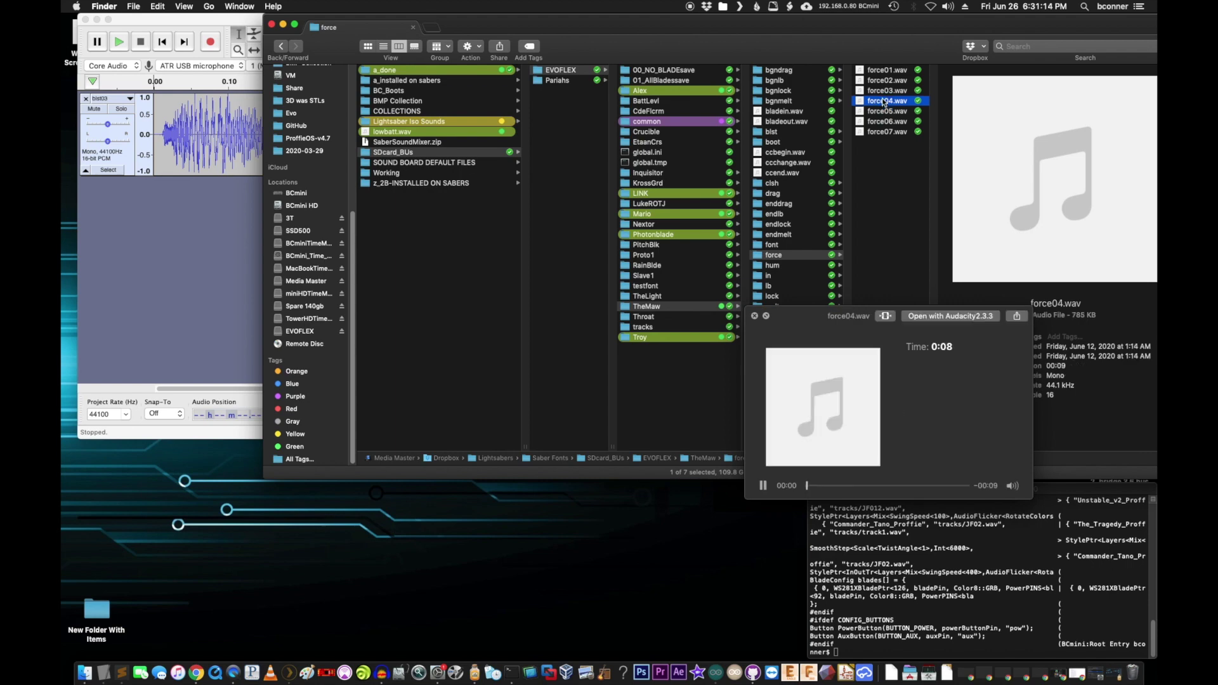
key("space")
double_click(879, 101)
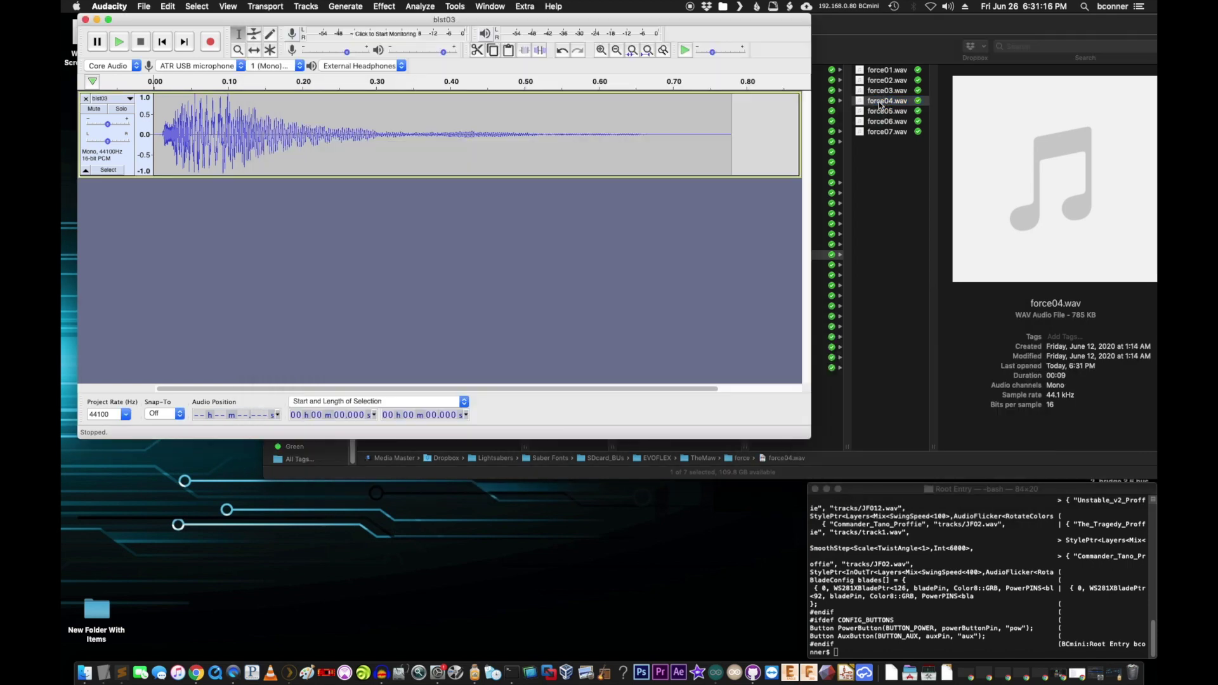
left_click_drag(654, 33, 927, 220)
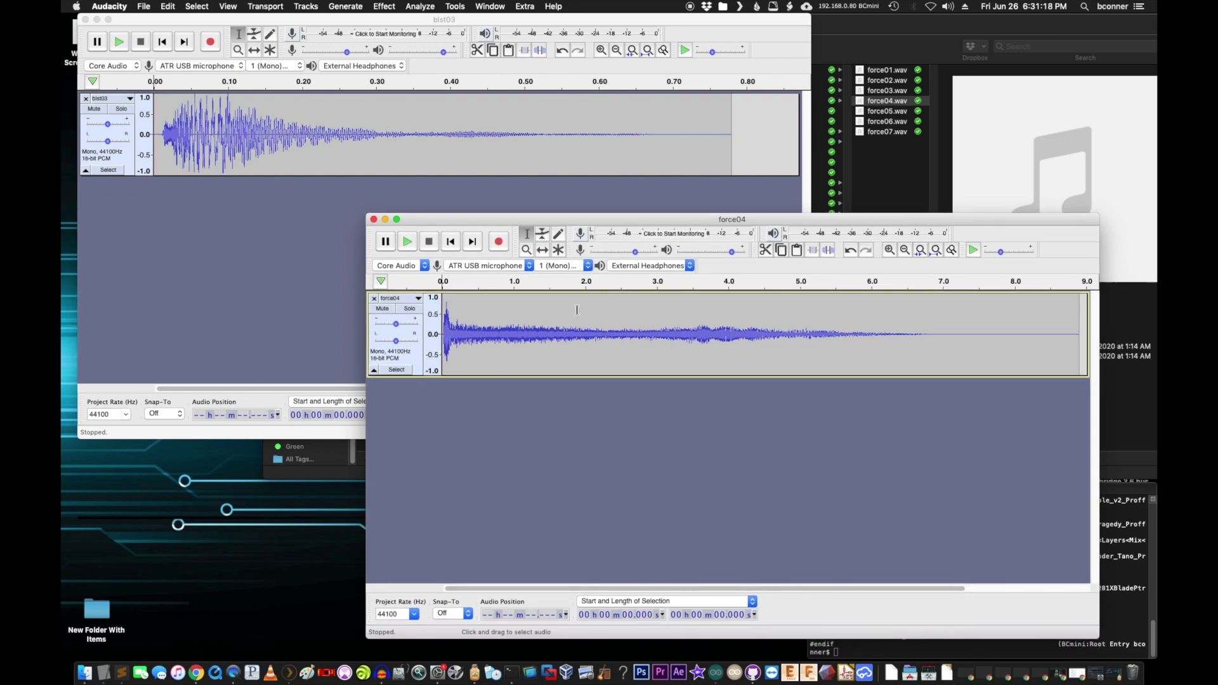
Audition the start of force04 and copy about 2.97 s of it, starting at about 0.17 s.
left_click_drag(533, 307, 424, 311)
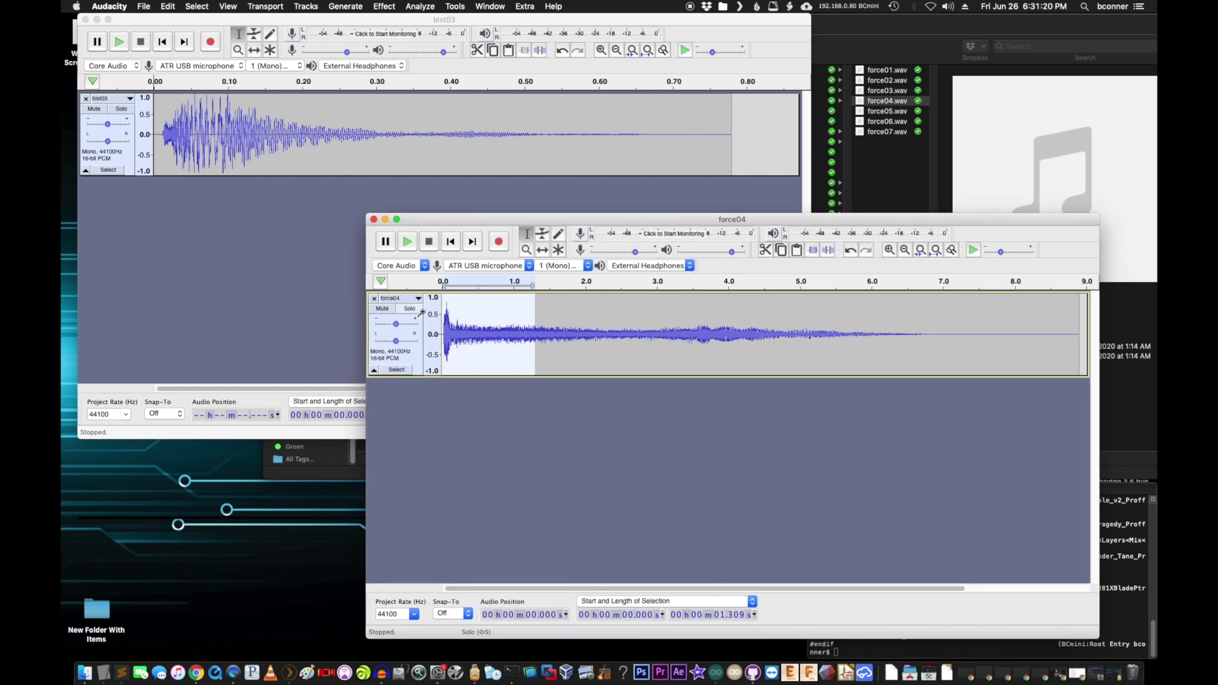
key("space")
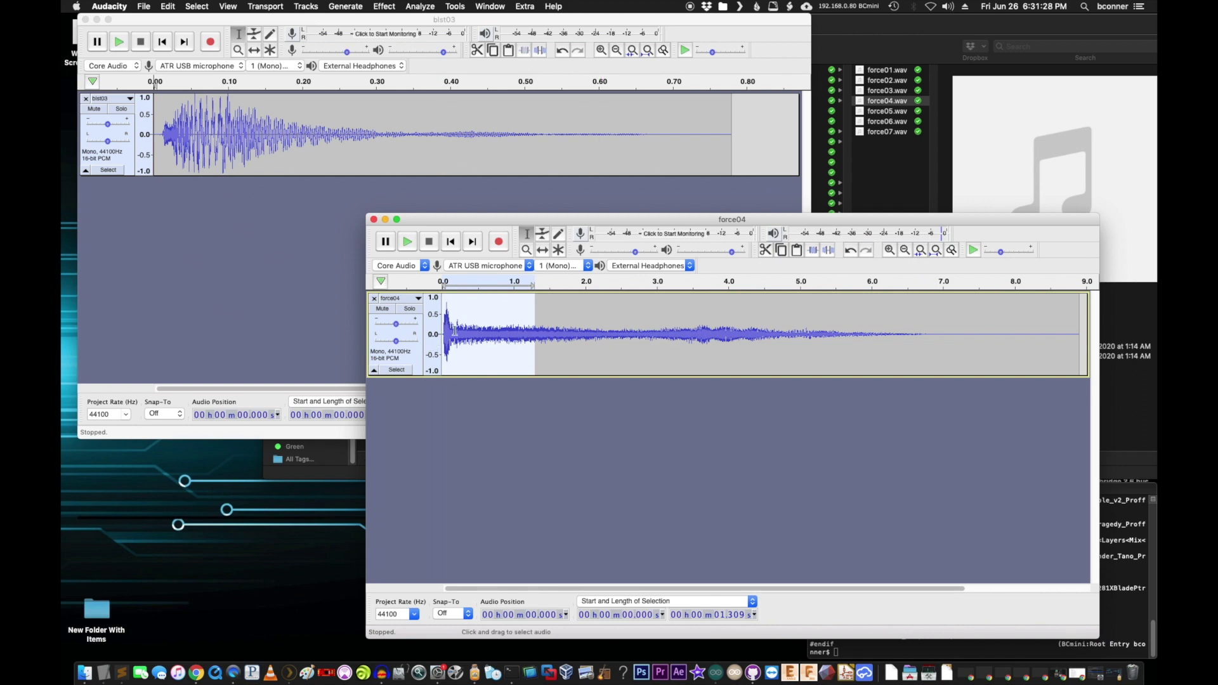
left_click_drag(455, 315, 666, 312)
key("space")
key("space")
key("space")
key("space")
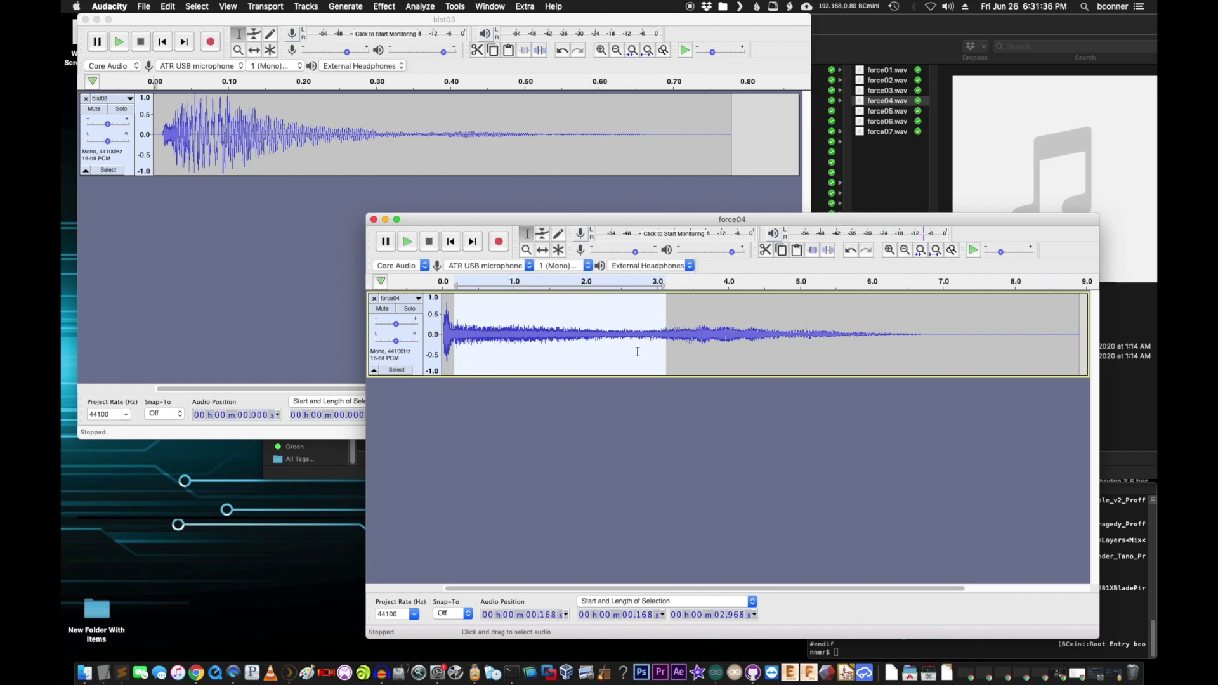
key("space")
key("space")
Close force04 without saving, paste the copied audio into blst03 as a second track, and fit both tracks in view.
left_click(374, 221)
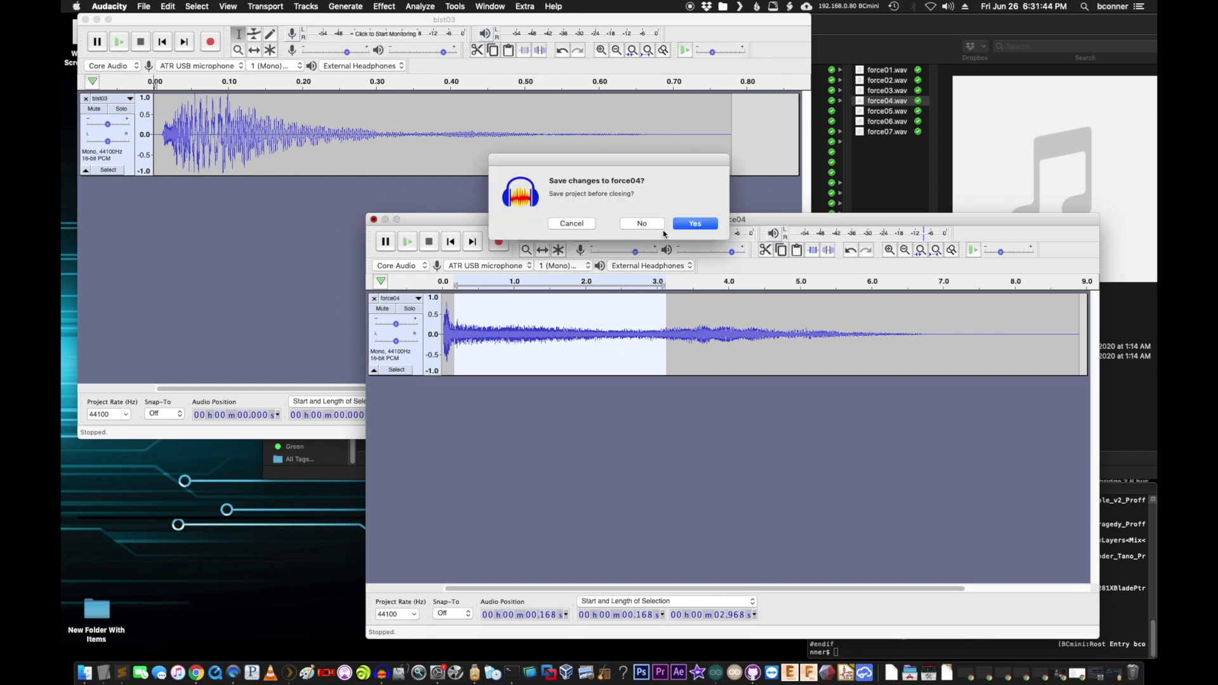
left_click(646, 224)
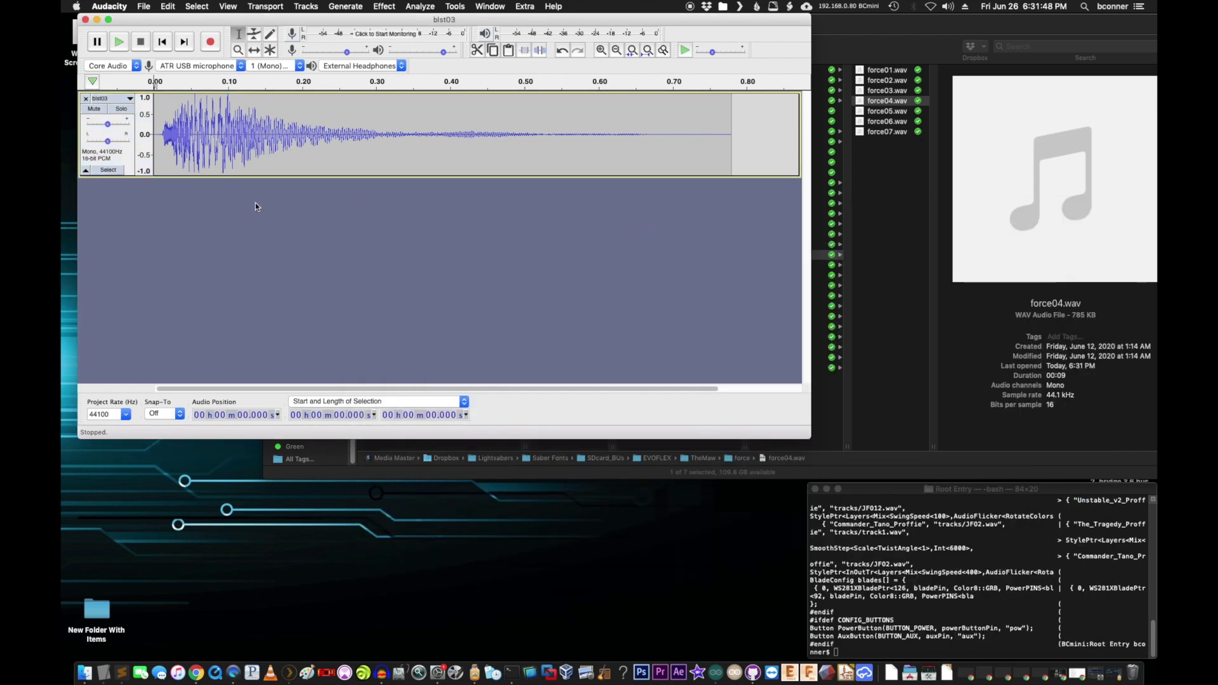
key("super+v")
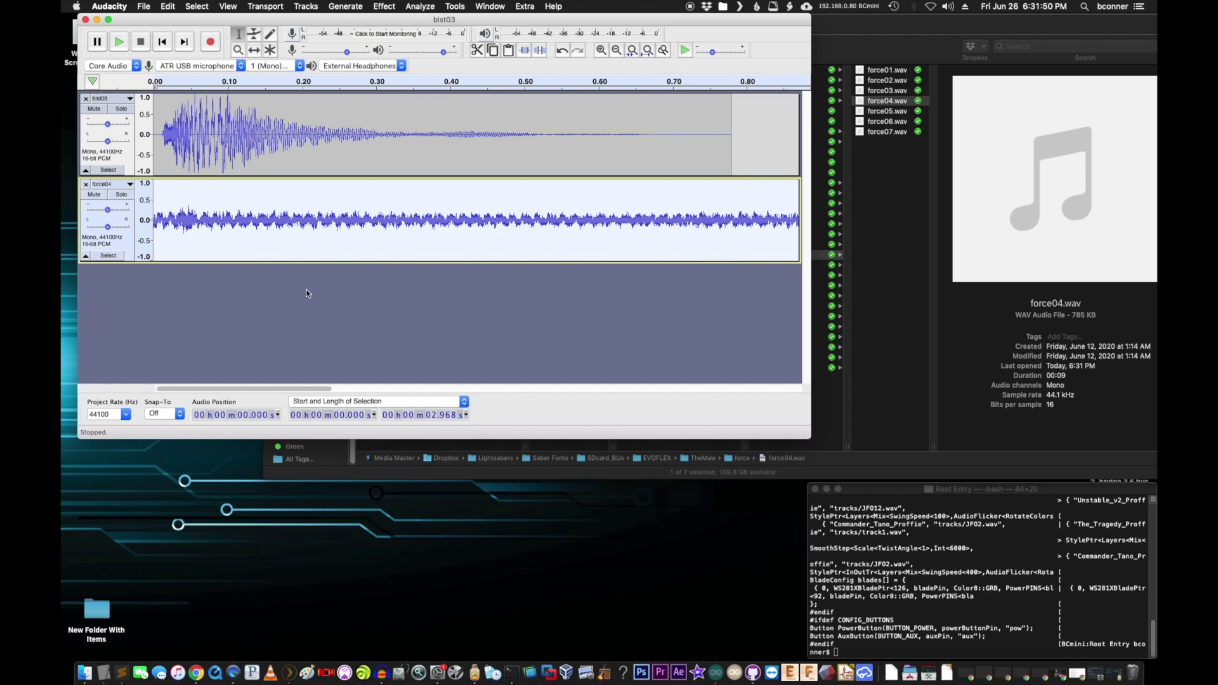
key("super+a")
key("super+f")
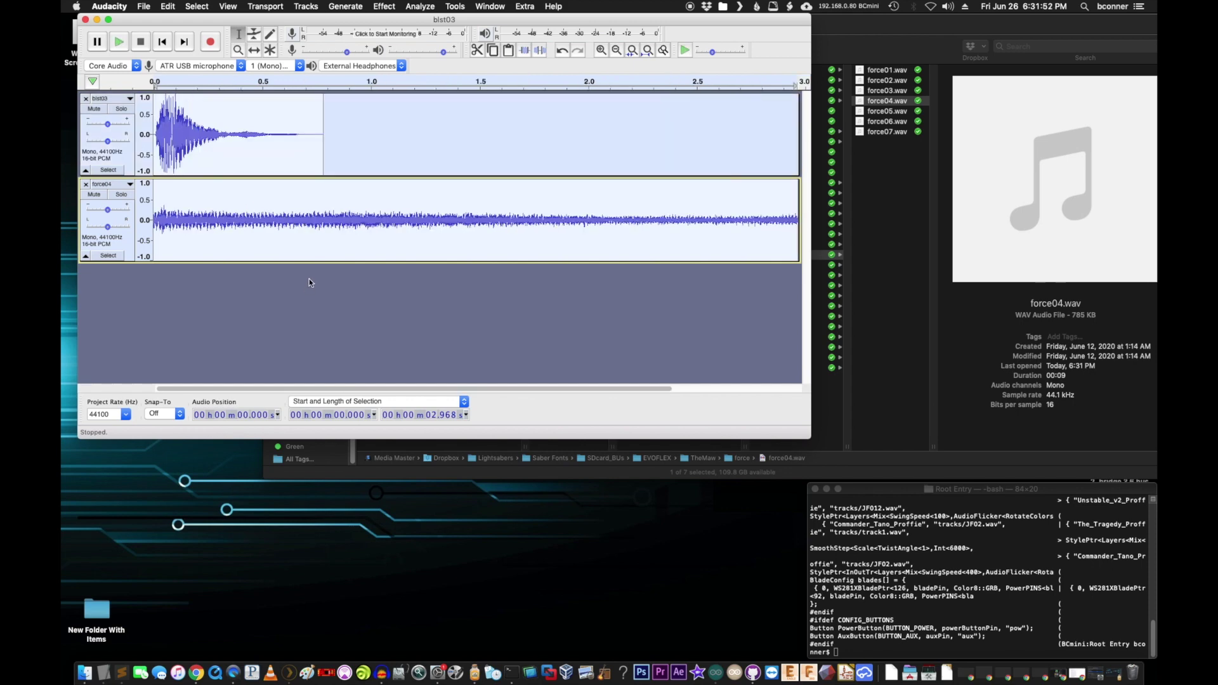
Play both tracks together and delete the force04 audio from about 1.4 s to its end.
key("space")
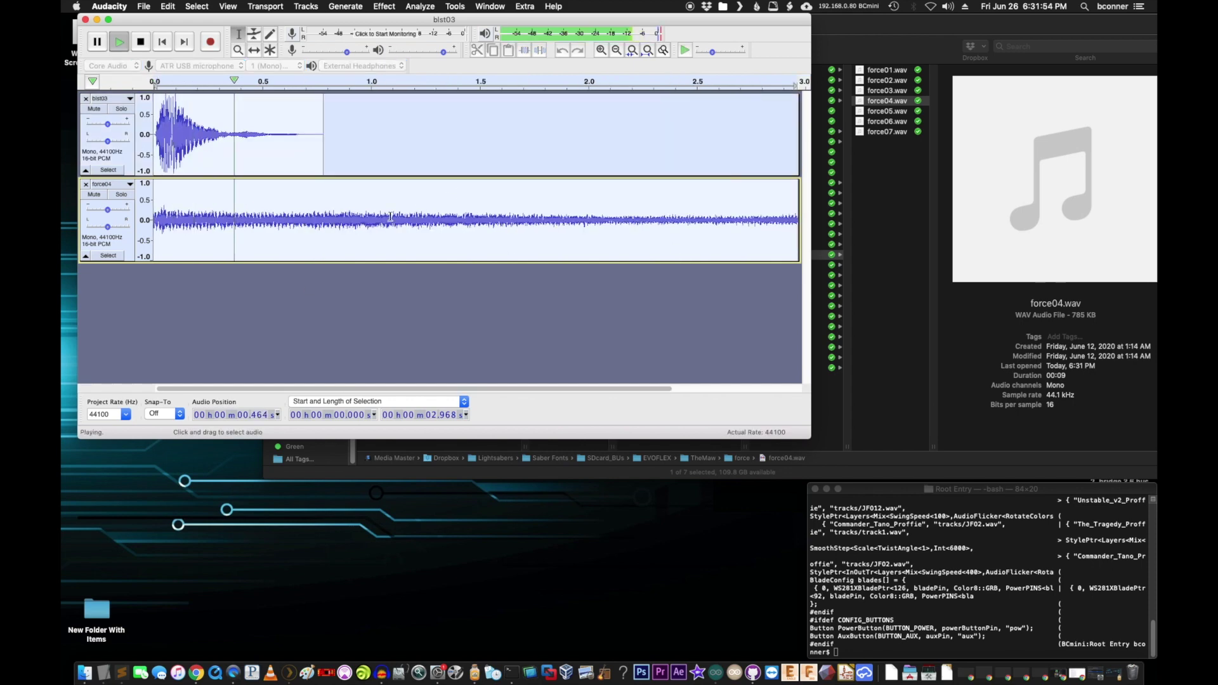
key("space")
key("space")
key("space")
key("space")
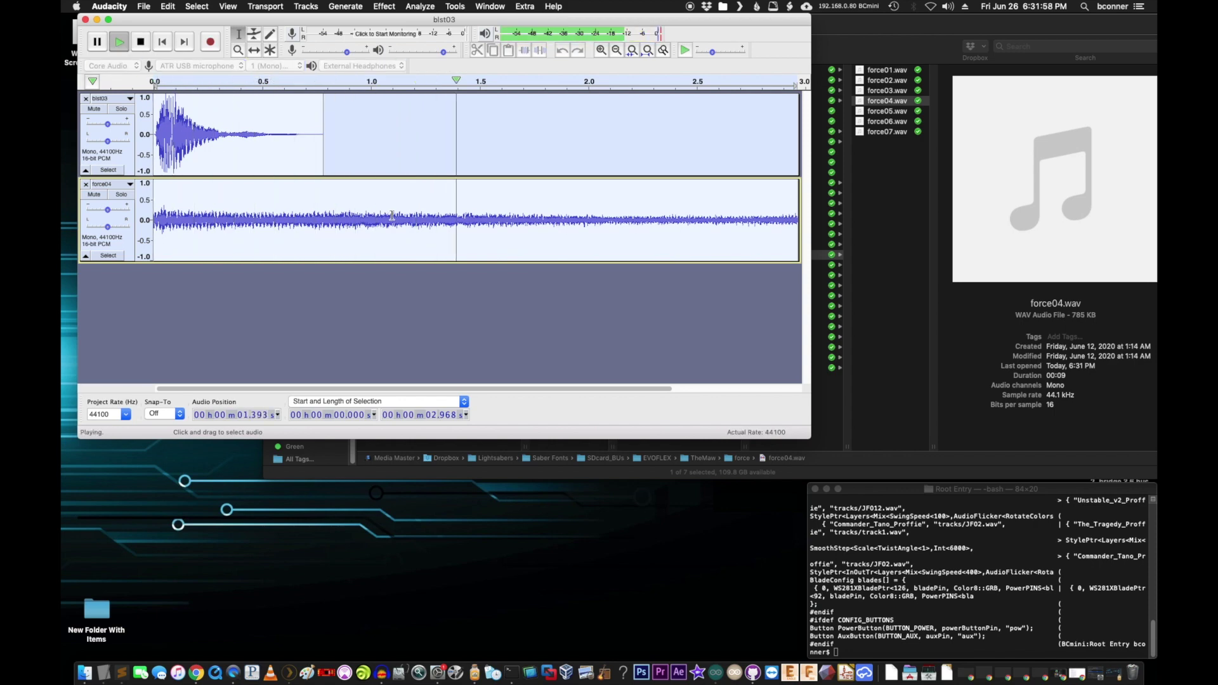
key("space")
key("space")
key("space")
left_click_drag(459, 194, 825, 196)
key("Delete")
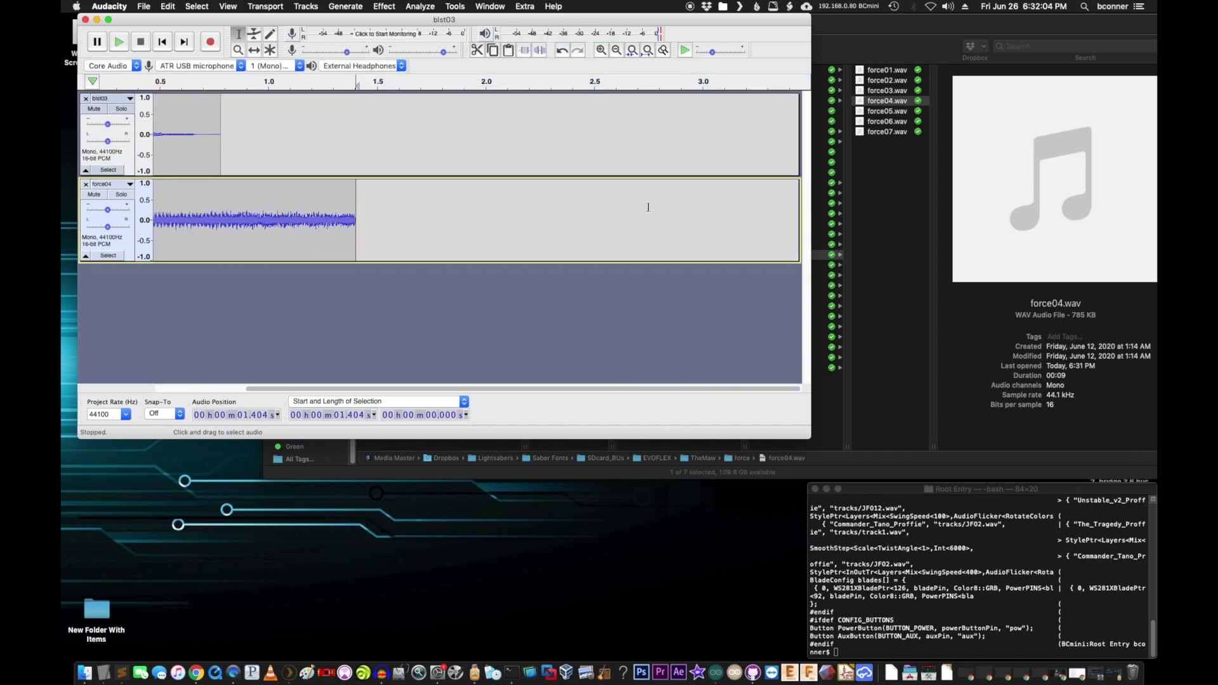
Fade out the force04 track from about 0.81 s to its end and play the mix.
key("ctrl+a")
key("ctrl+f")
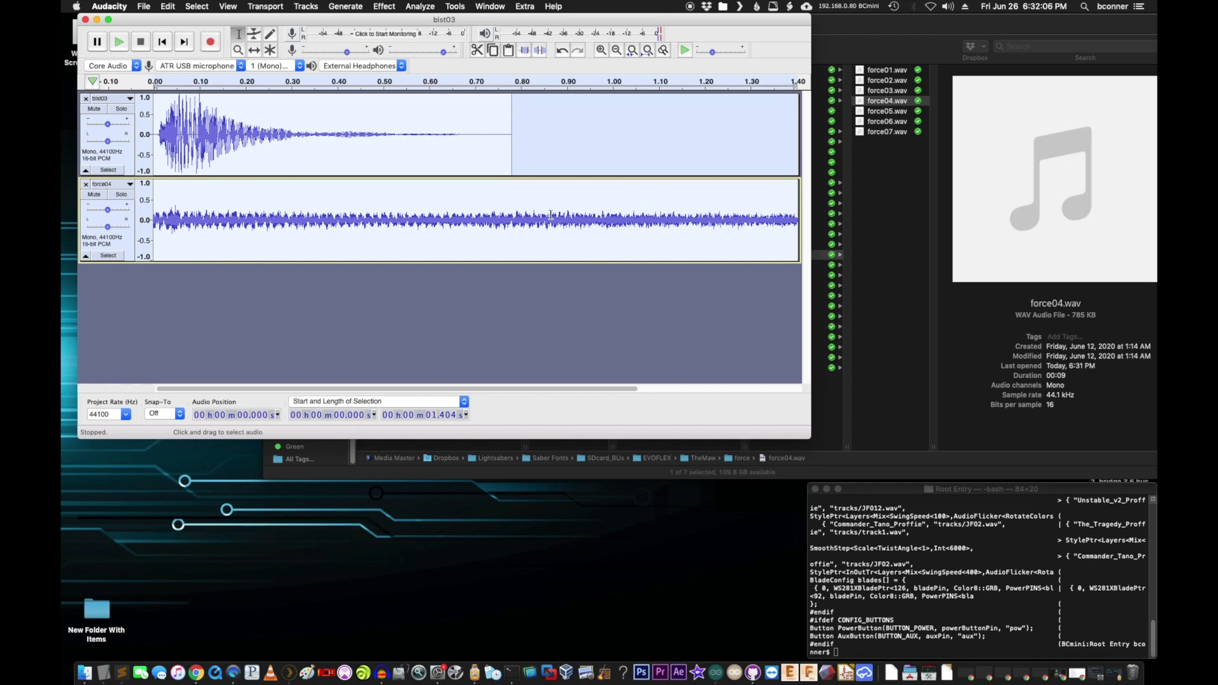
key("space")
left_click_drag(524, 193, 801, 203)
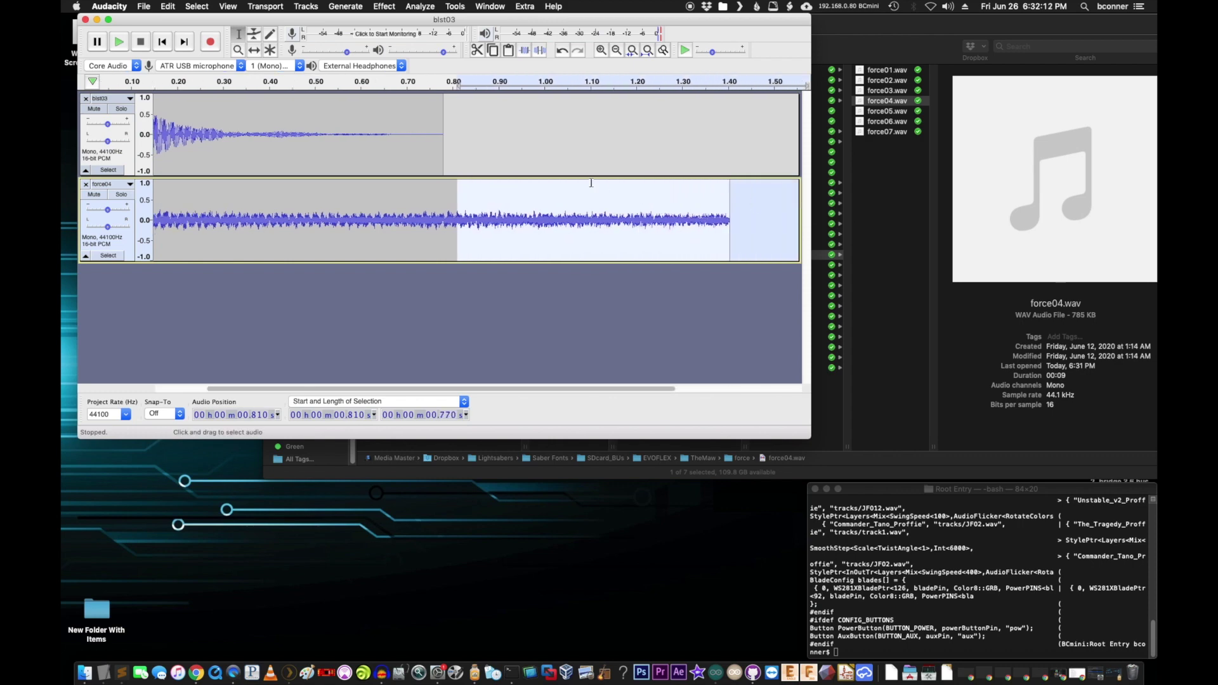
key("ctrl+a")
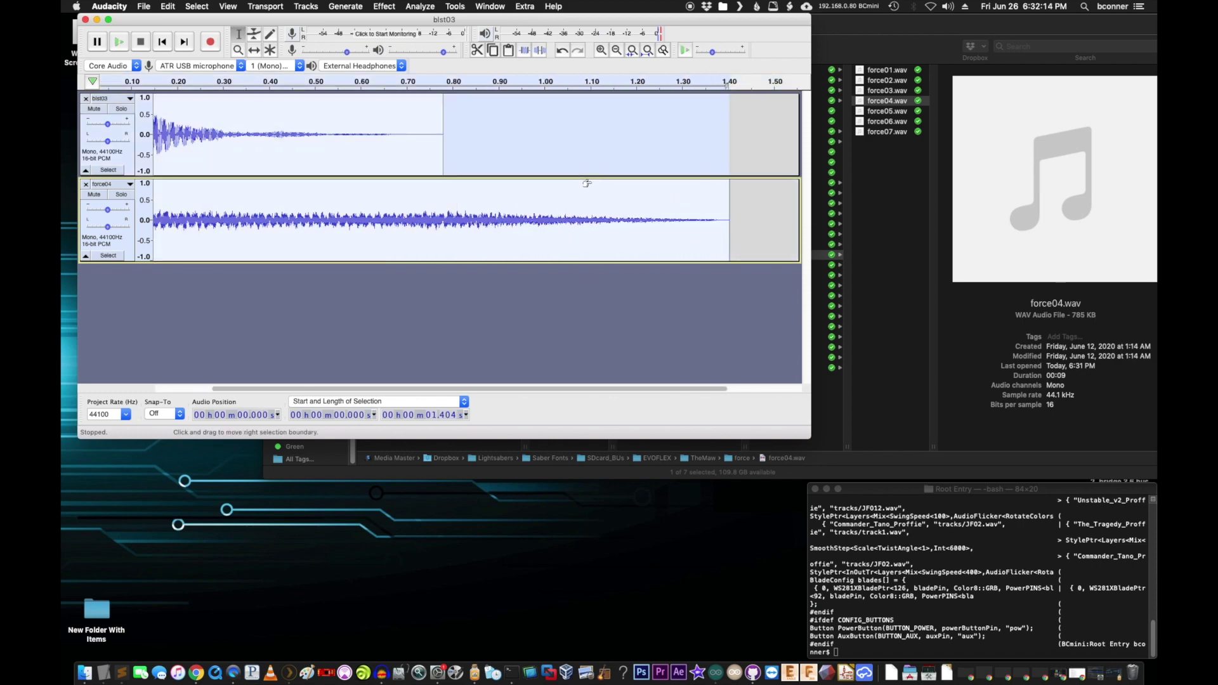
key("ctrl+f")
key("space")
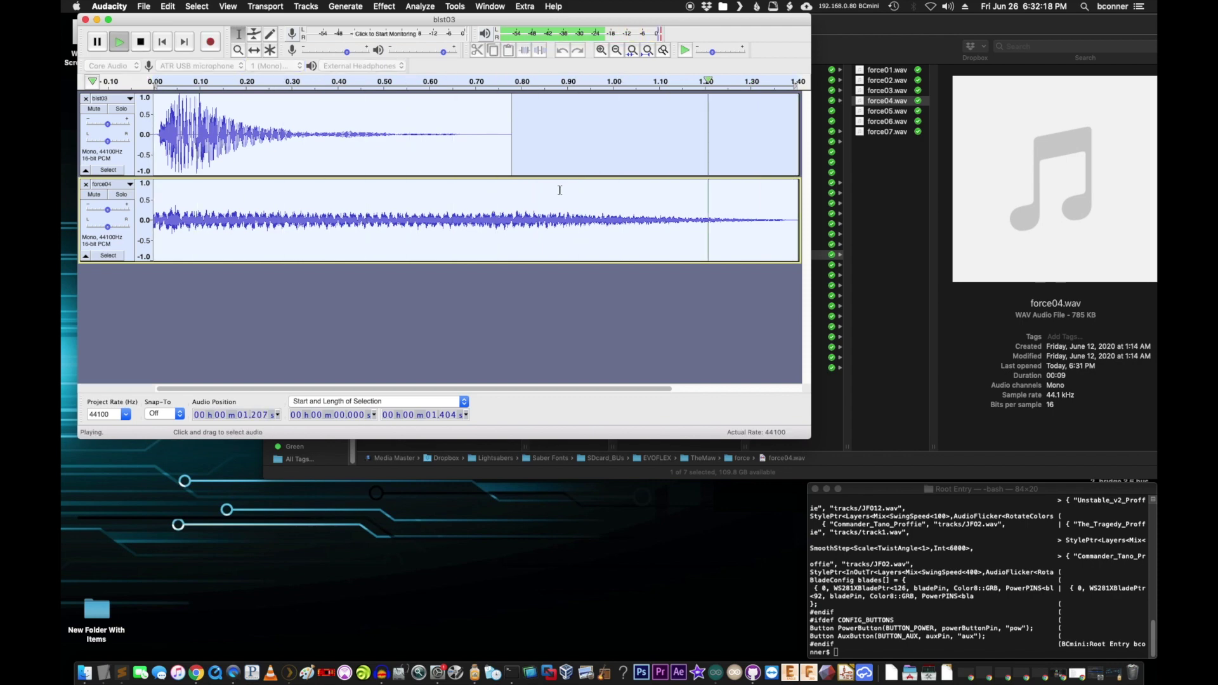
Shorten the whole force04 clip to 0.75 s with Change Tempo, keeping high quality stretching on, and play both tracks together.
double_click(501, 197)
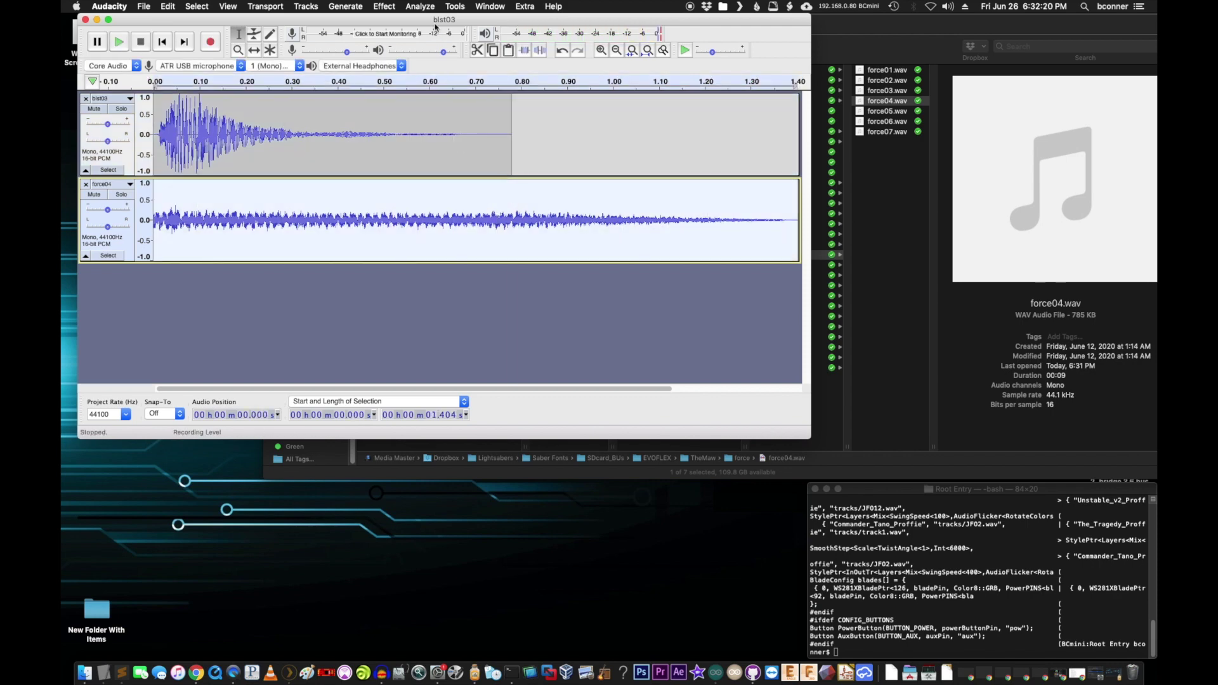
left_click(384, 6)
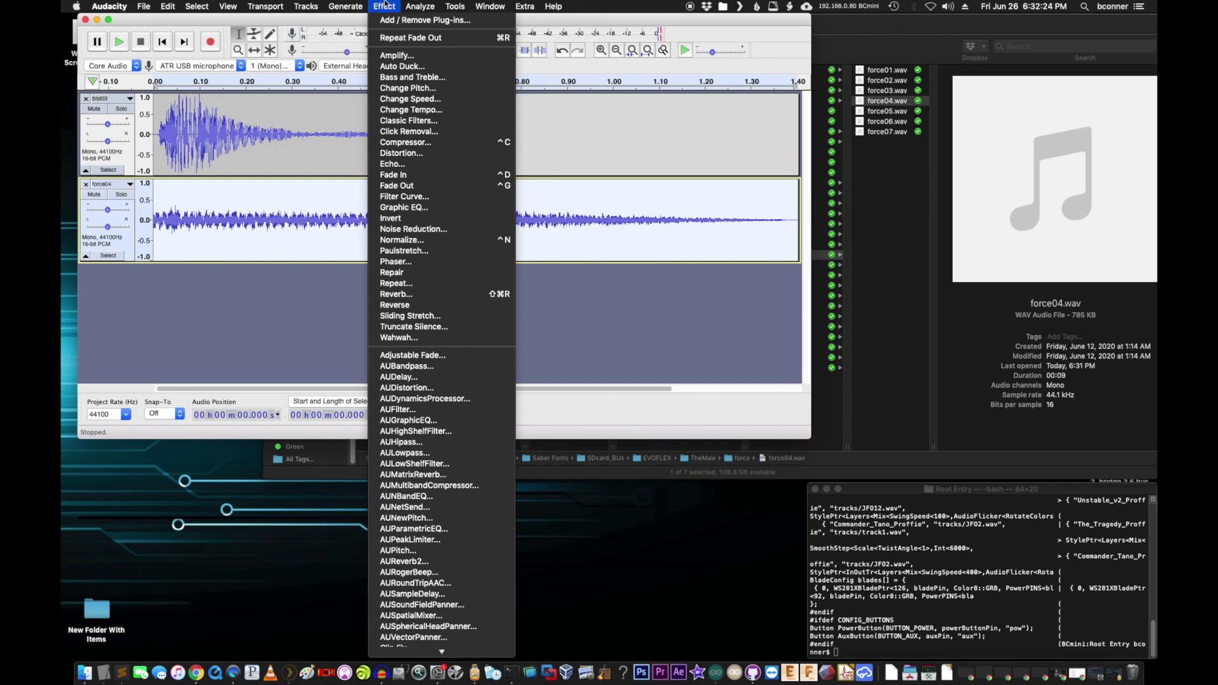
left_click(433, 111)
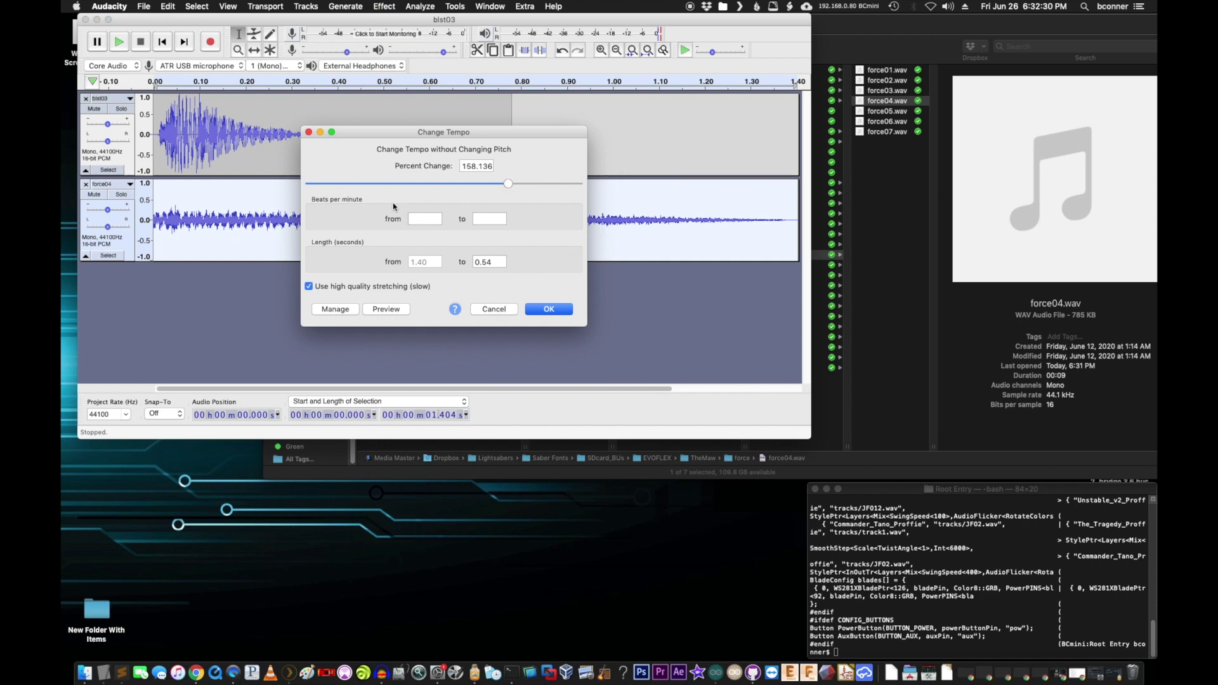
left_click_drag(508, 183, 475, 183)
left_click_drag(398, 134, 500, 312)
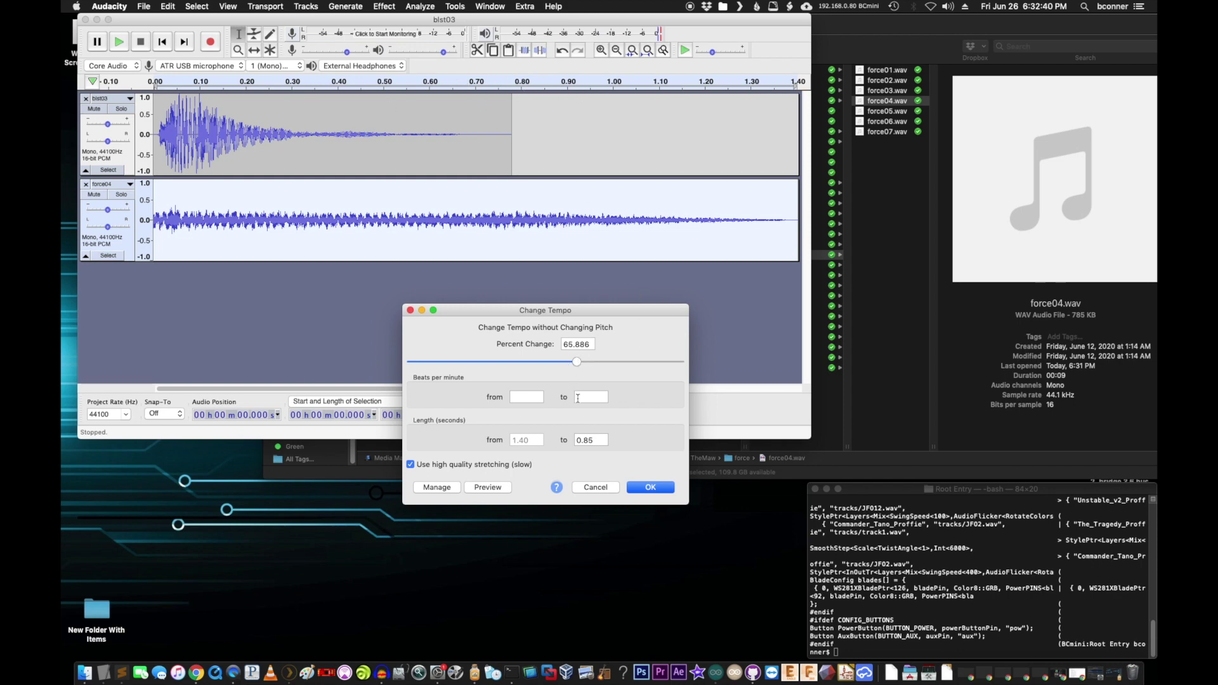
left_click_drag(585, 441, 591, 437)
type("7")
left_click(650, 487)
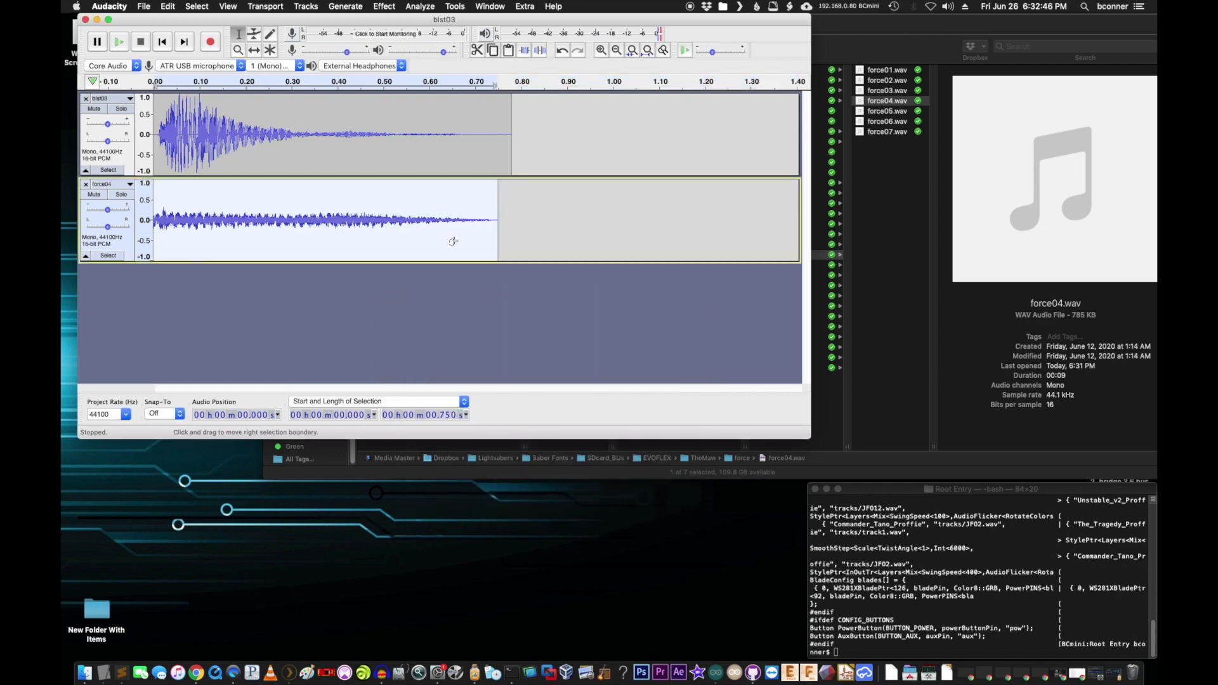
key("super+a")
key("space")
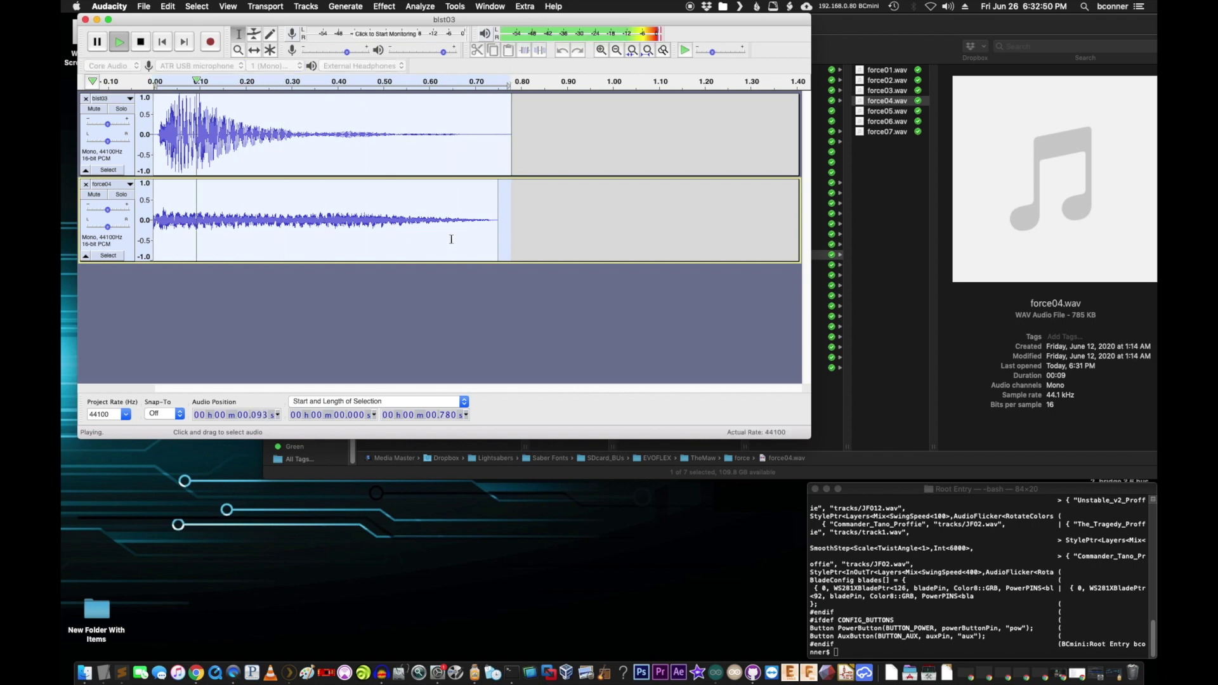
Stop playback, try deleting the first 0.066 s of the force04 track, and undo the deletion.
key("space")
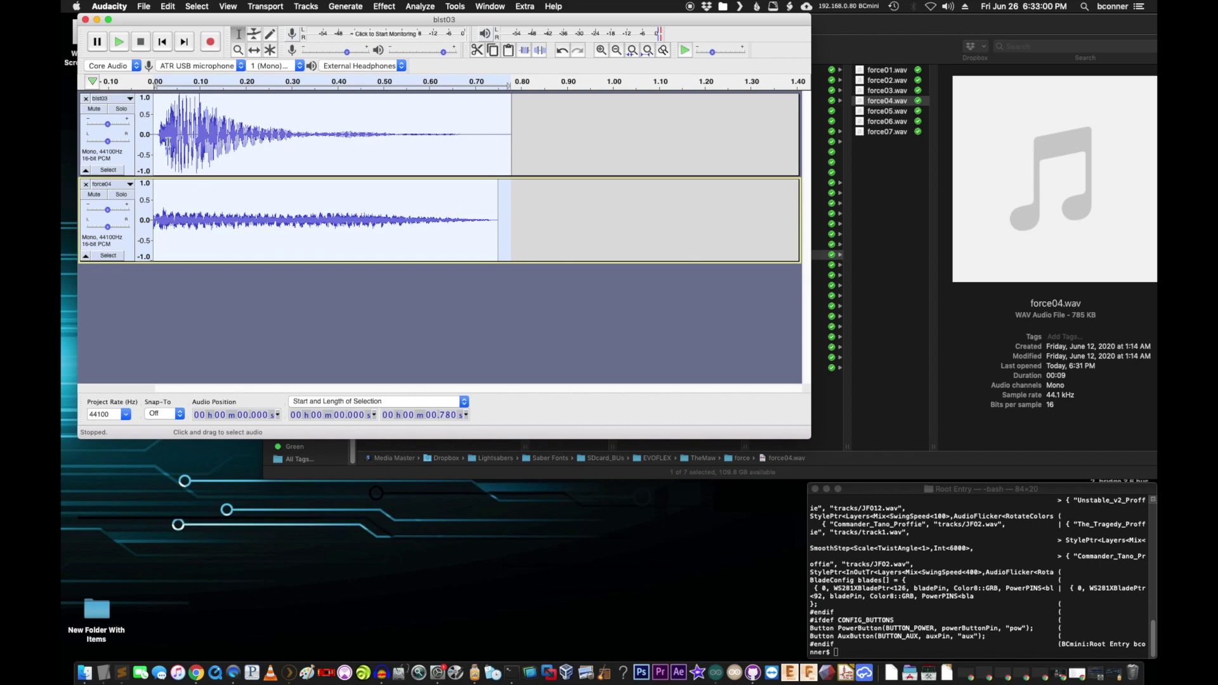
left_click_drag(160, 134, 212, 136)
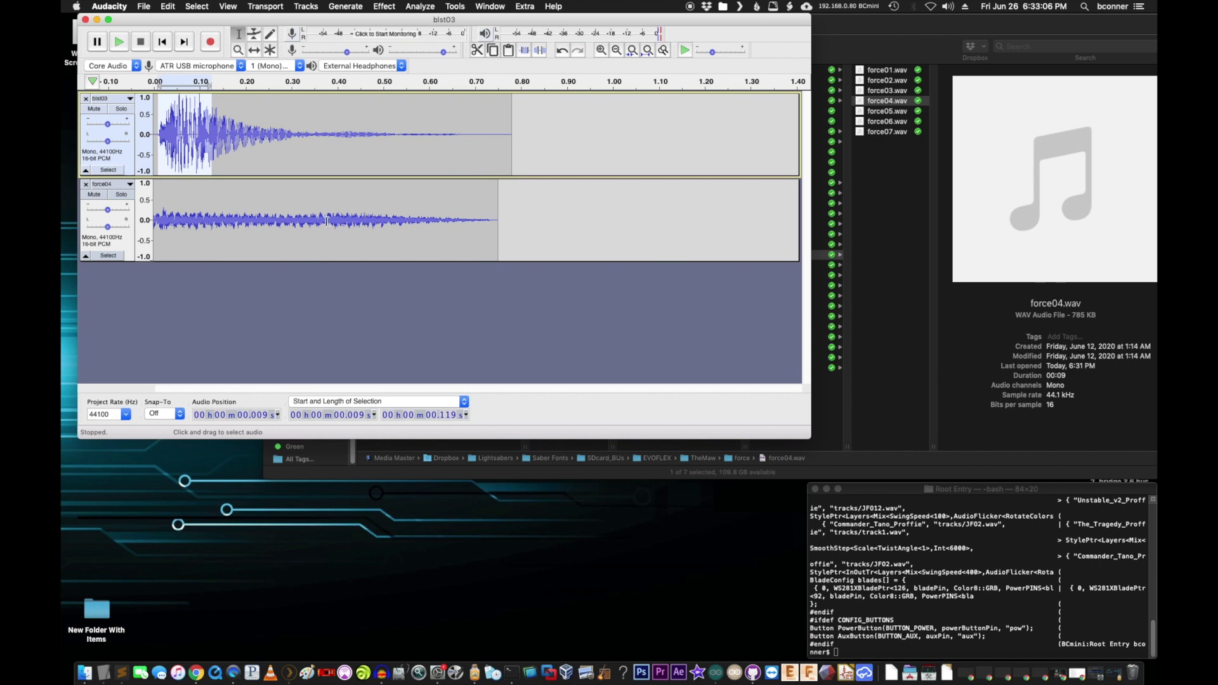
left_click(211, 220)
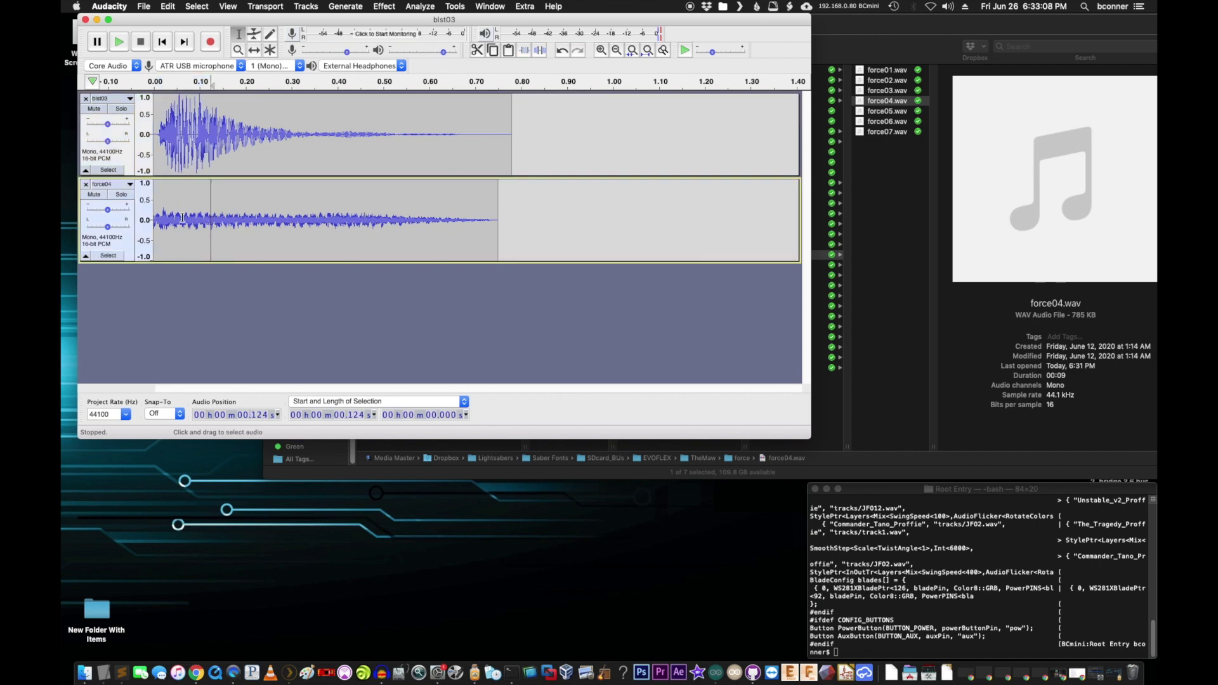
left_click_drag(185, 219, 155, 219)
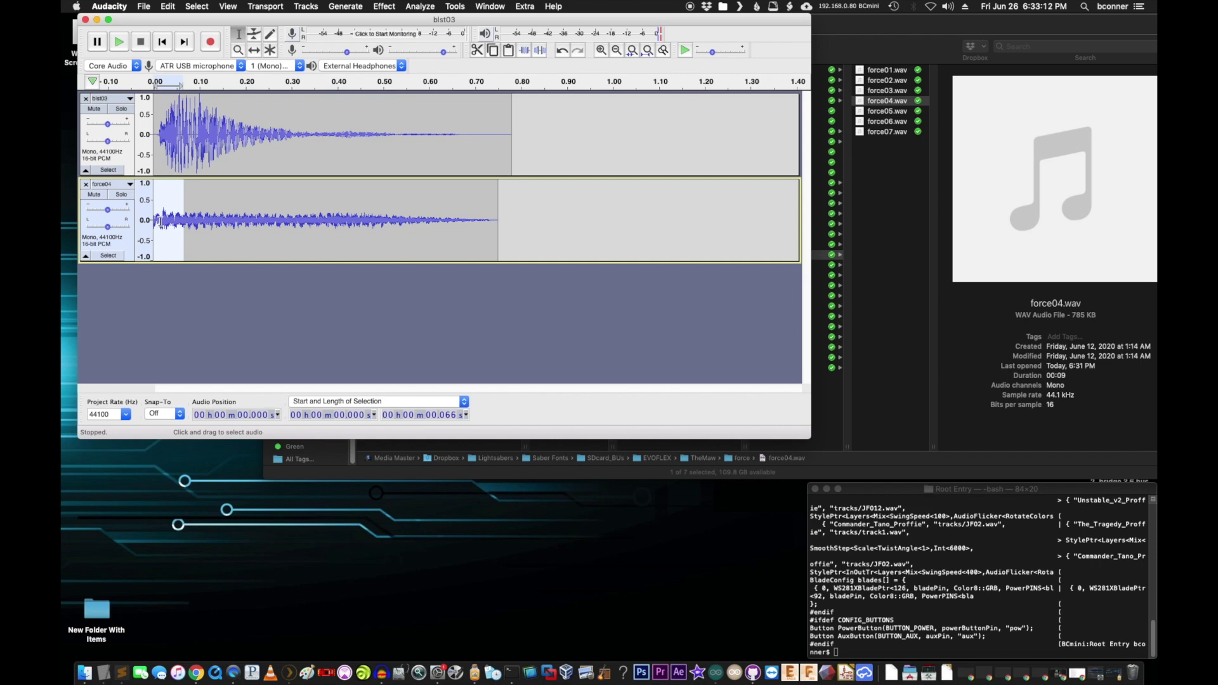
key("Delete")
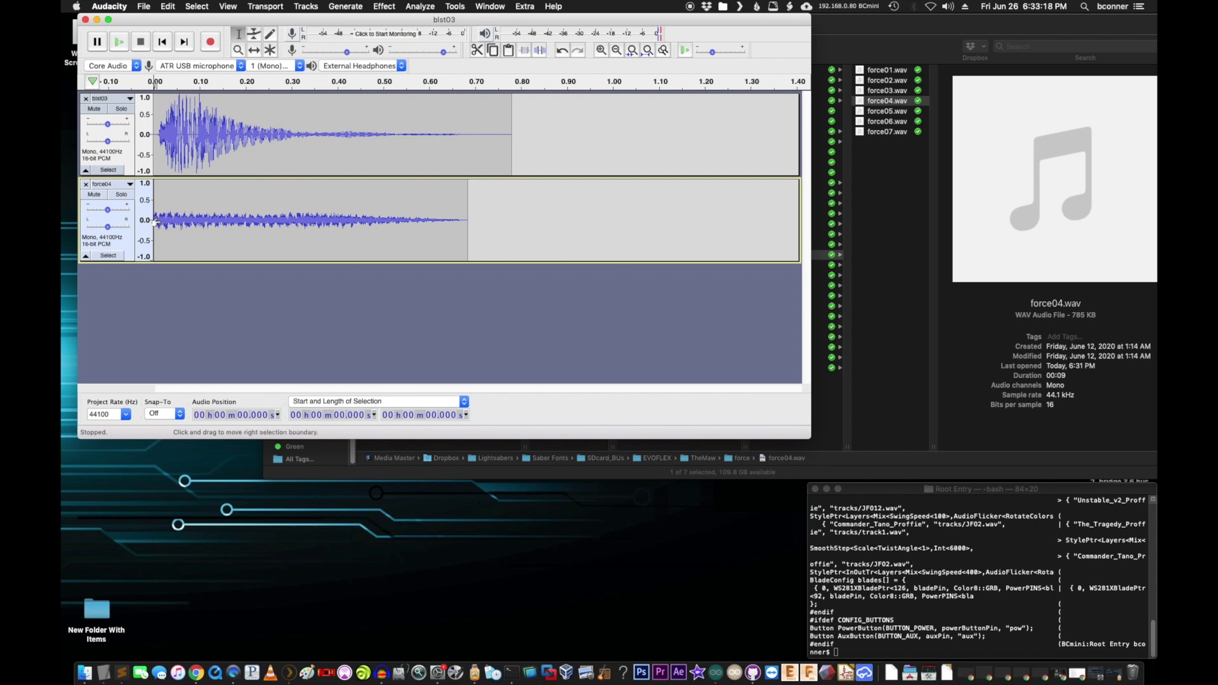
key("super+z")
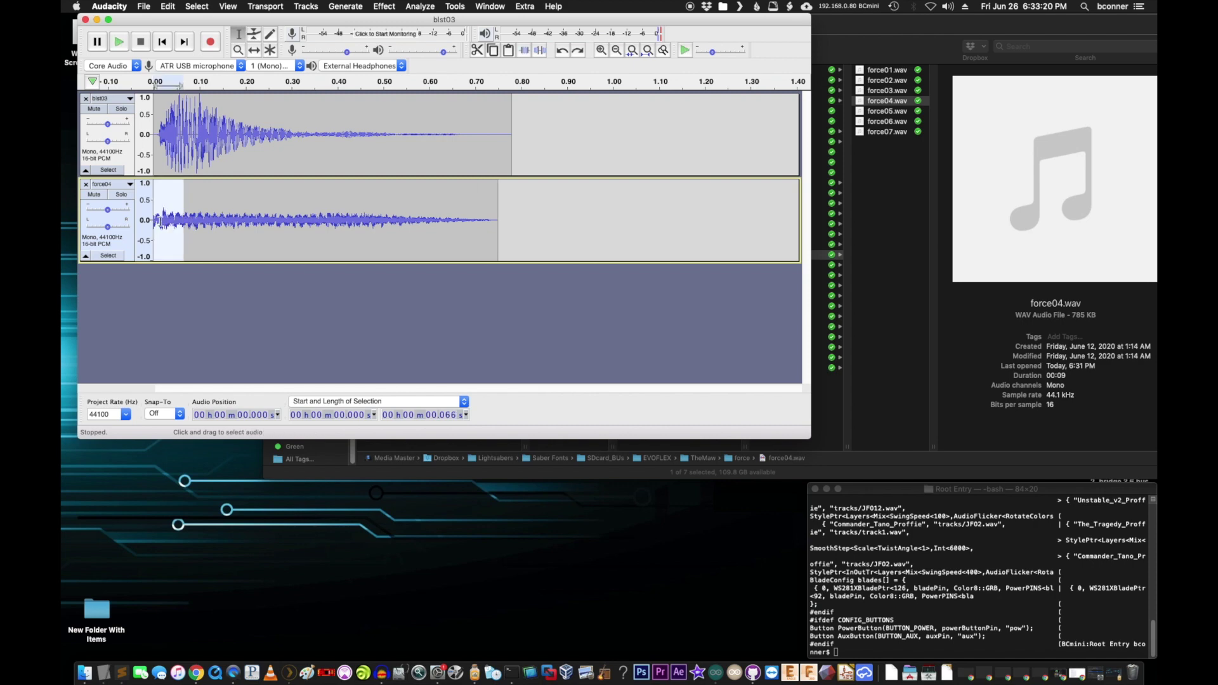
Try splitting off and deleting the first 0.066 s of force04, undo that, and silence the same stretch instead.
left_click(167, 6)
mouse_move(199, 127)
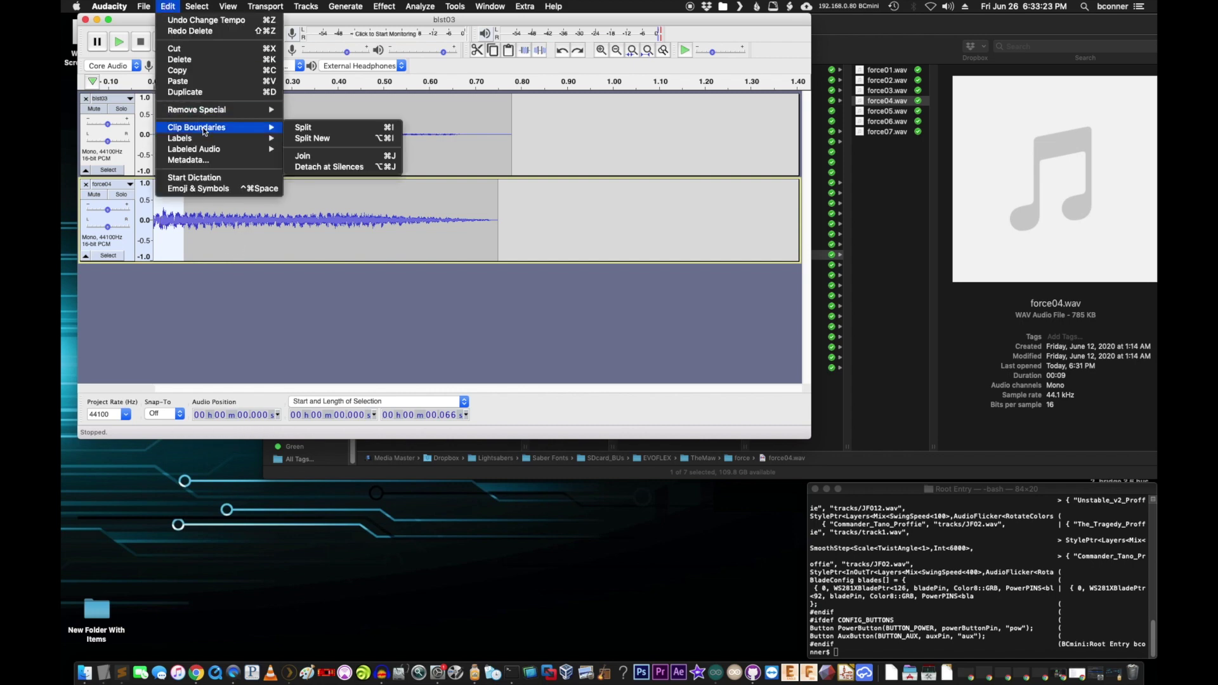
left_click(306, 129)
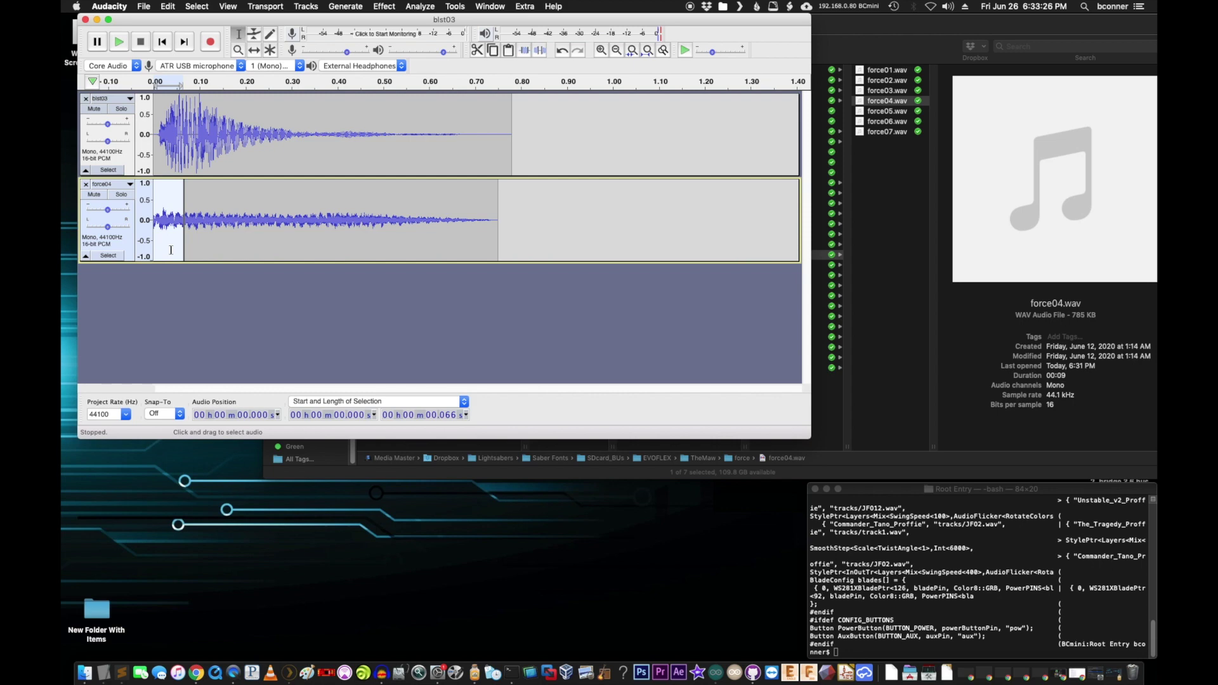
key("Delete")
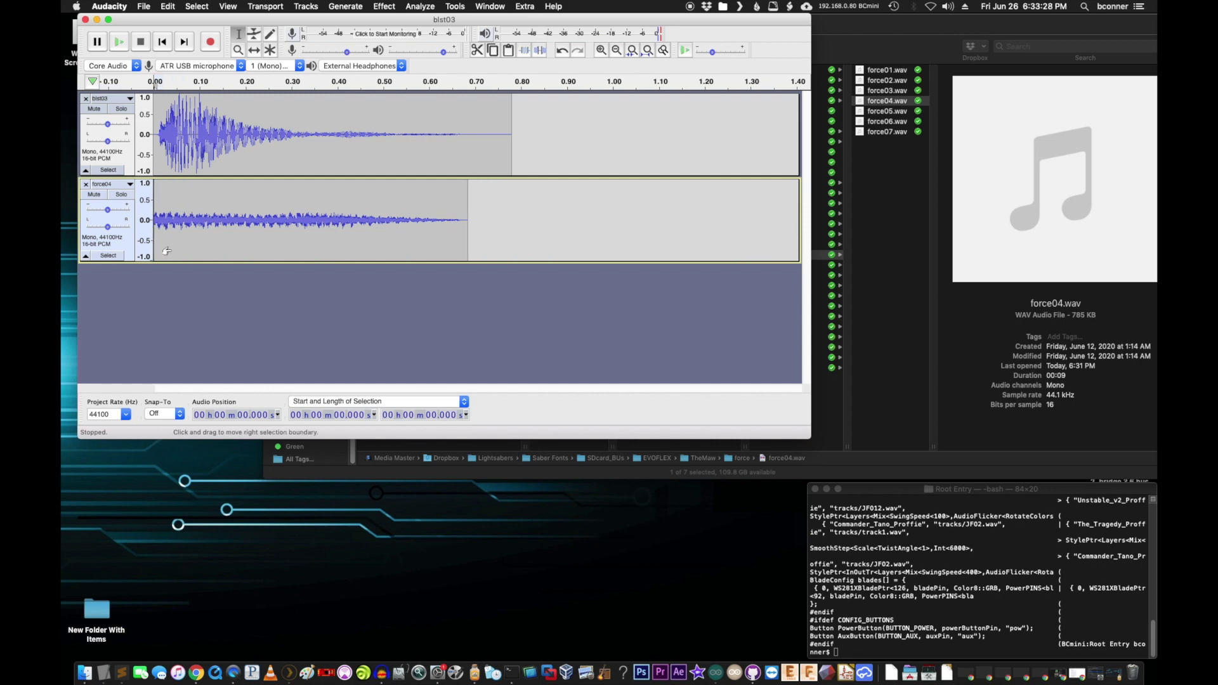
key("super+z")
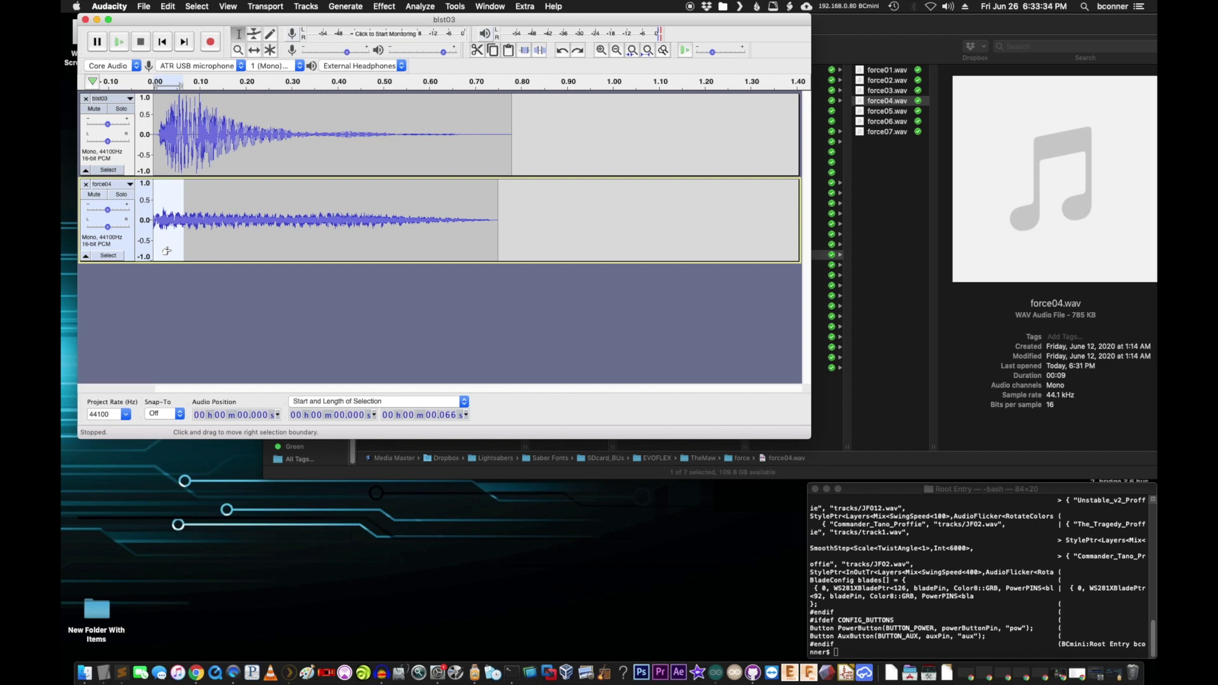
key("super+l")
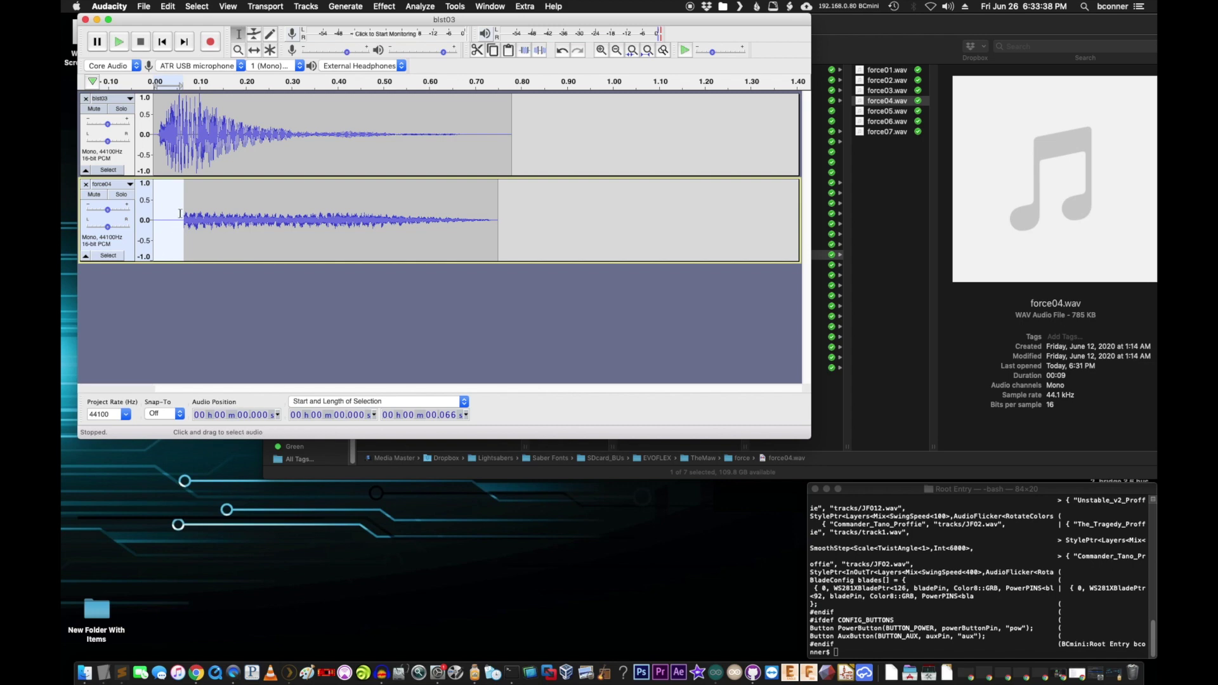
Examine the force04 waveform close up where its silenced beginning meets the remaining audio.
left_click_drag(179, 212, 213, 204)
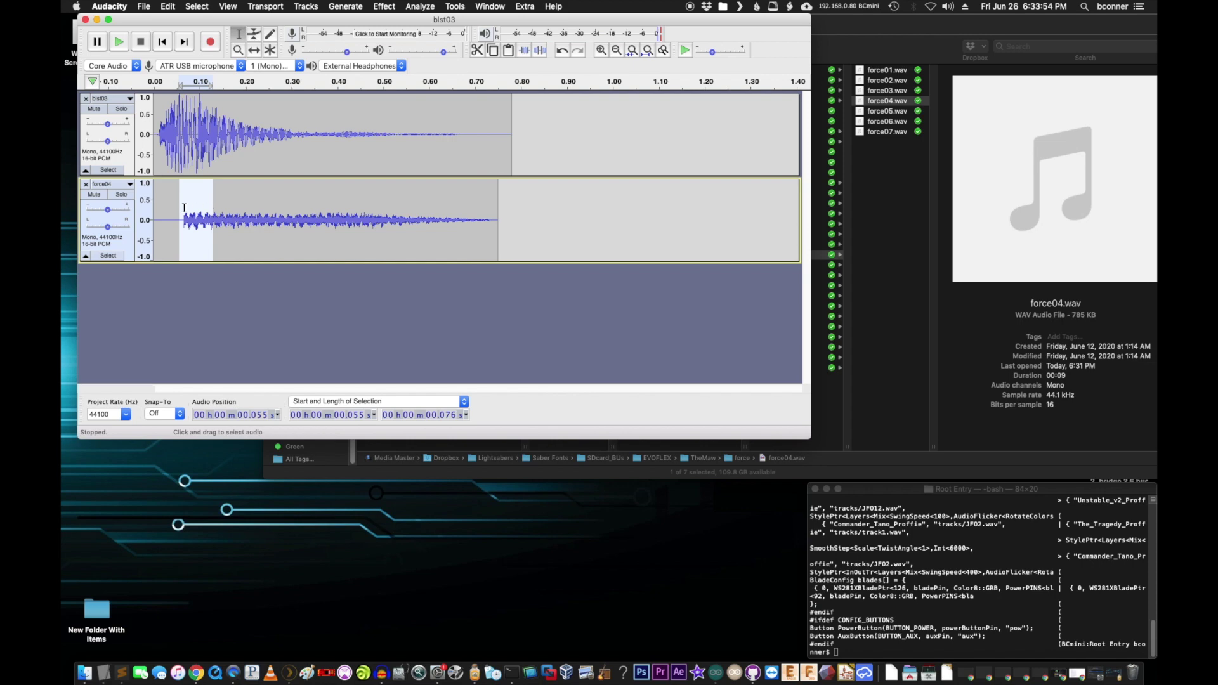
left_click_drag(168, 207, 213, 201)
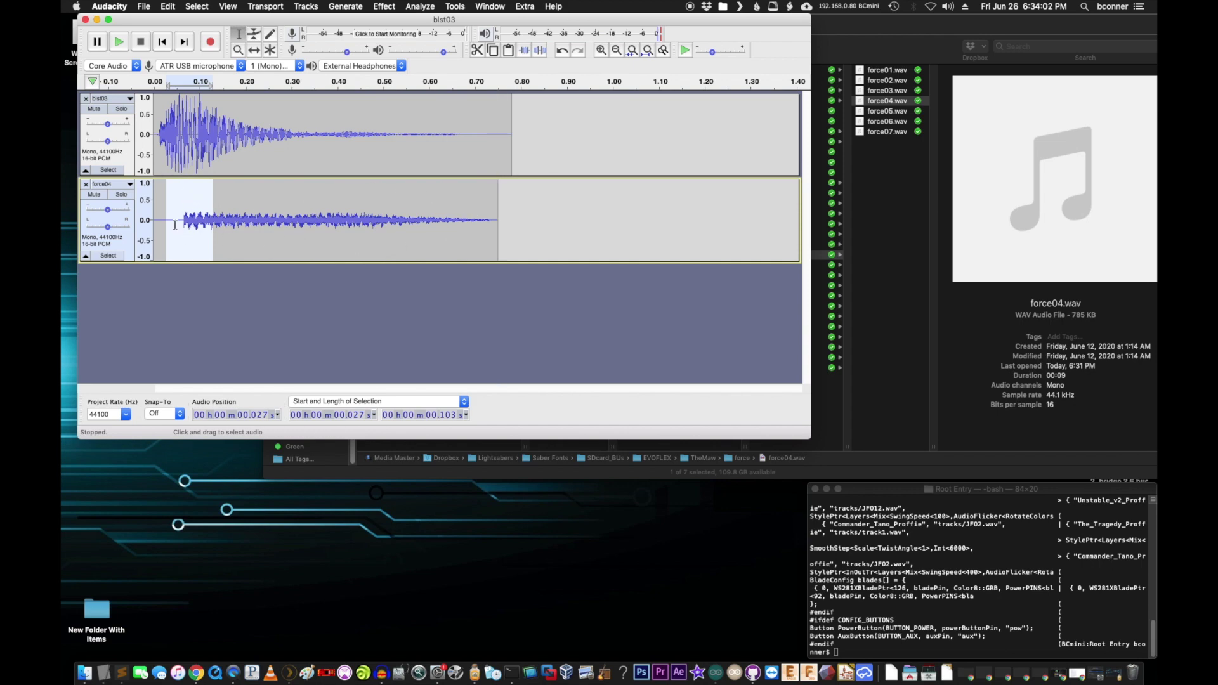
left_click_drag(520, 240, 431, 225)
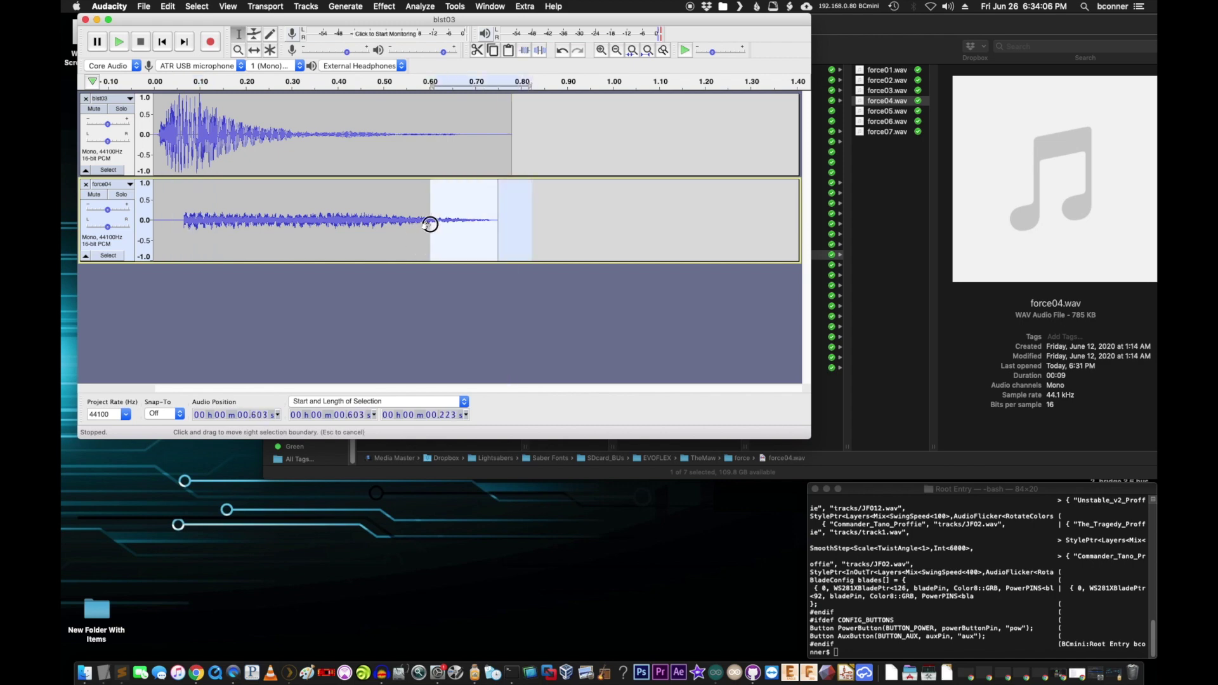
left_click_drag(167, 207, 207, 206)
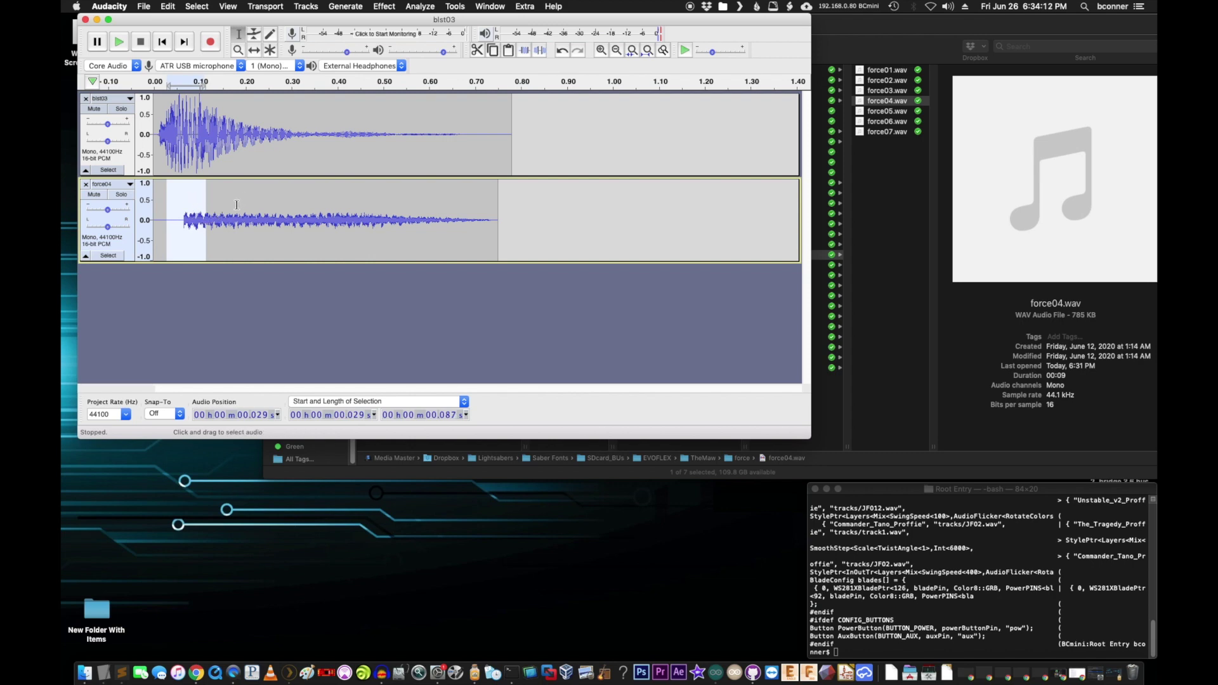
key("space")
key("super+1")
key("super+1")
key("super+1")
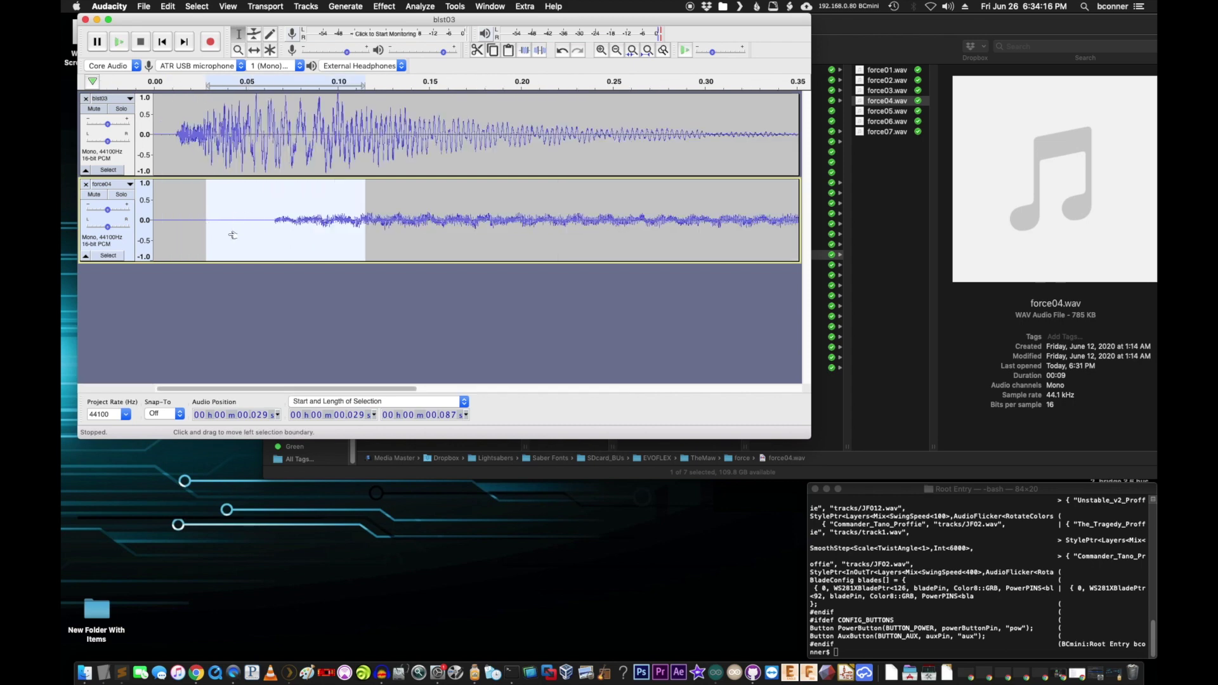
Make the force04 track taller, undo that height change and the silencing, and redo the silencing.
left_click_drag(441, 262, 443, 369)
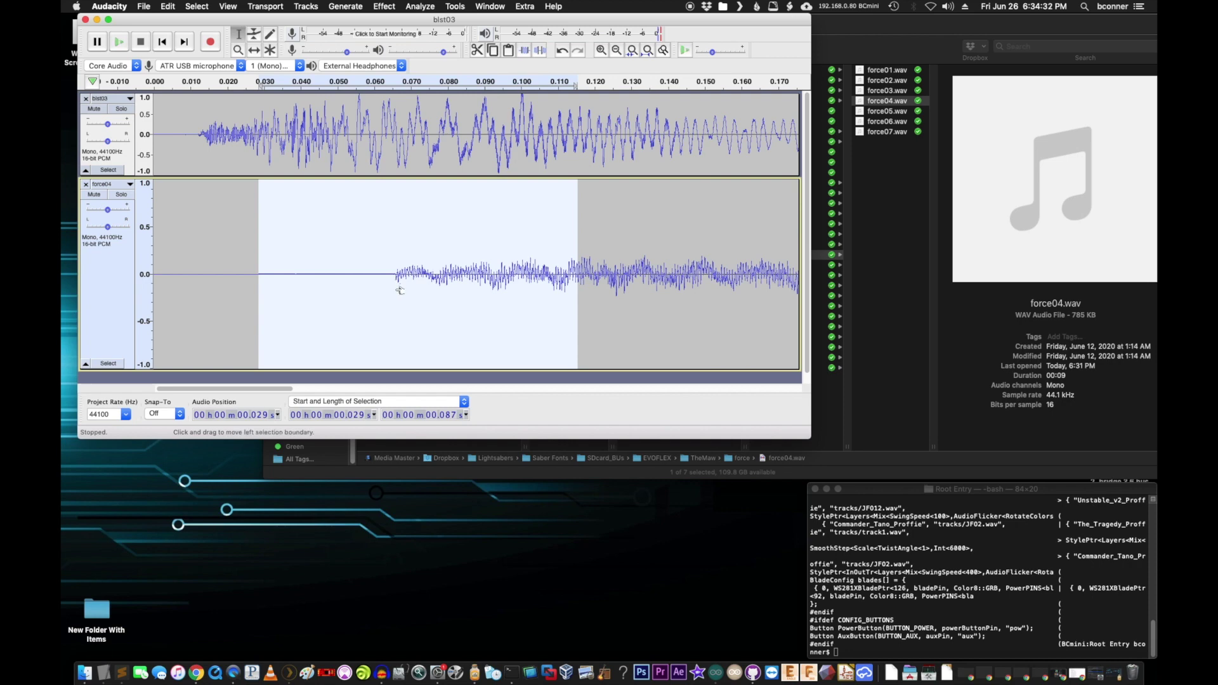
key("super+3")
key("super+3")
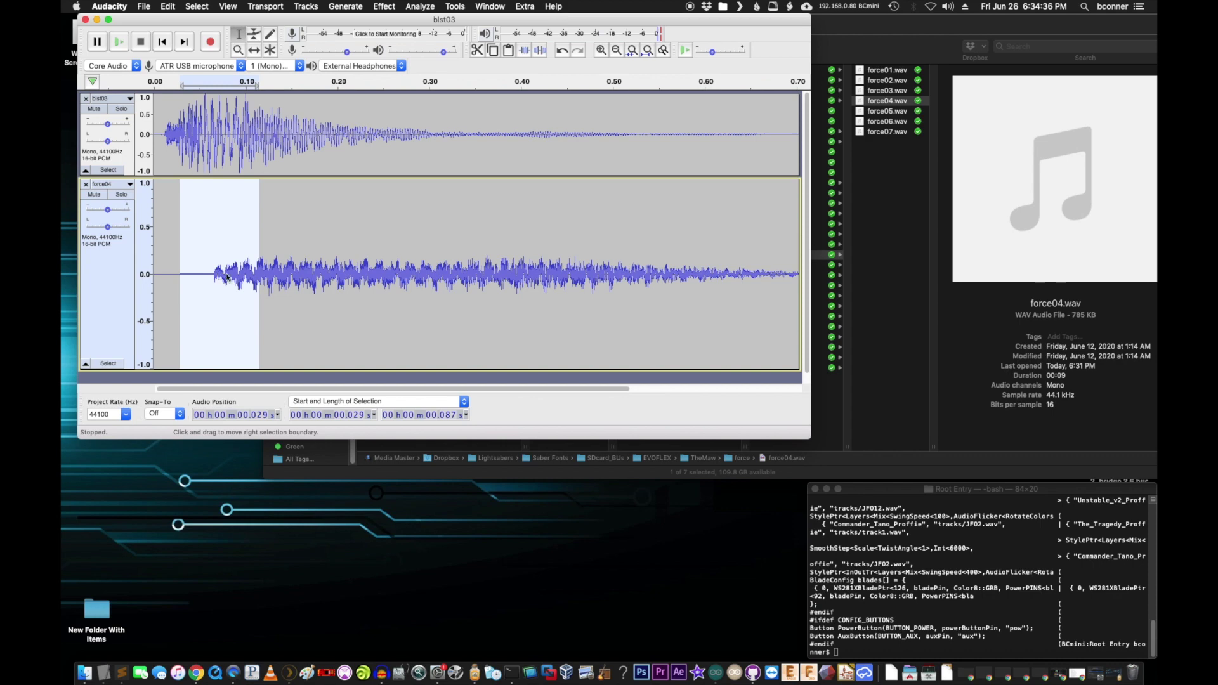
key("super+z")
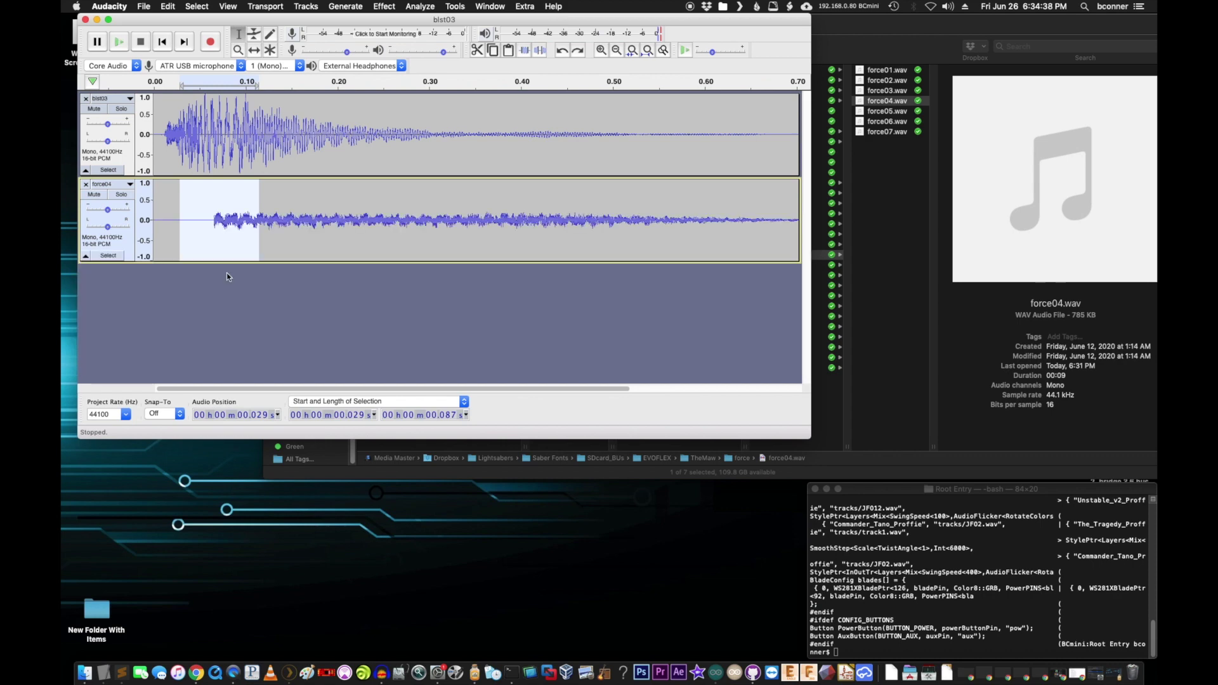
key("super+z")
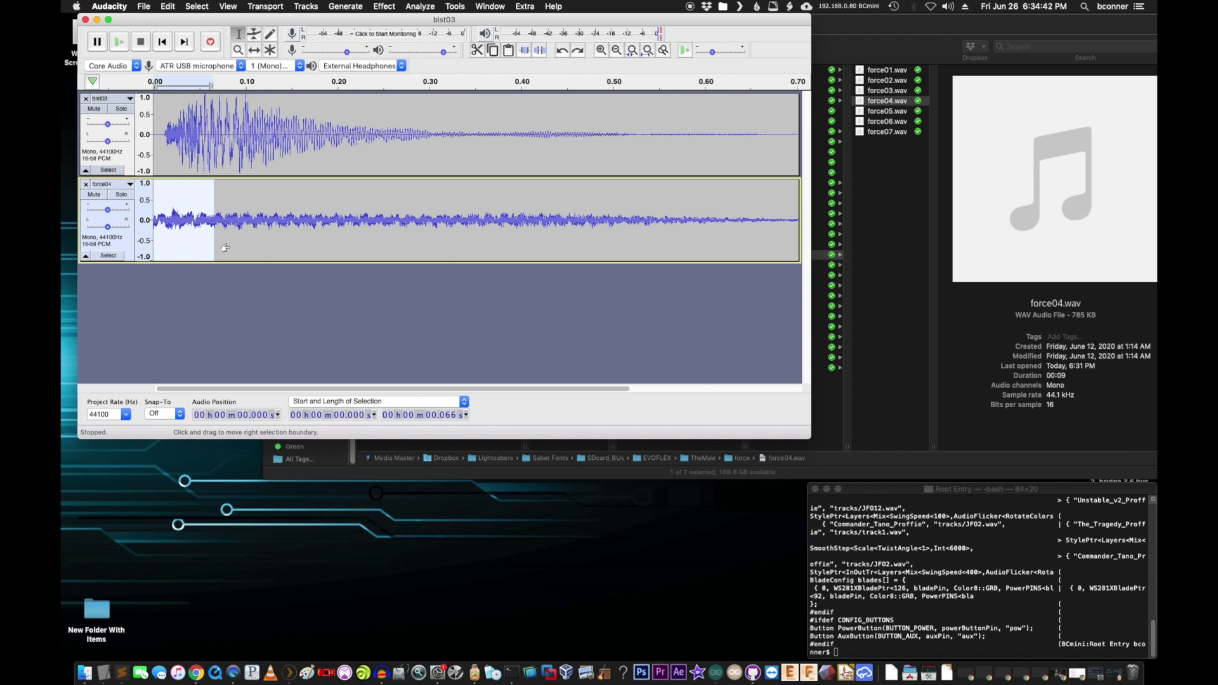
key("super+shift+z")
Fade in the force04 track over 0.068 s, starting at 0.066 s where its silenced beginning ends.
left_click_drag(213, 223, 279, 225)
key("super+1")
key("super+1")
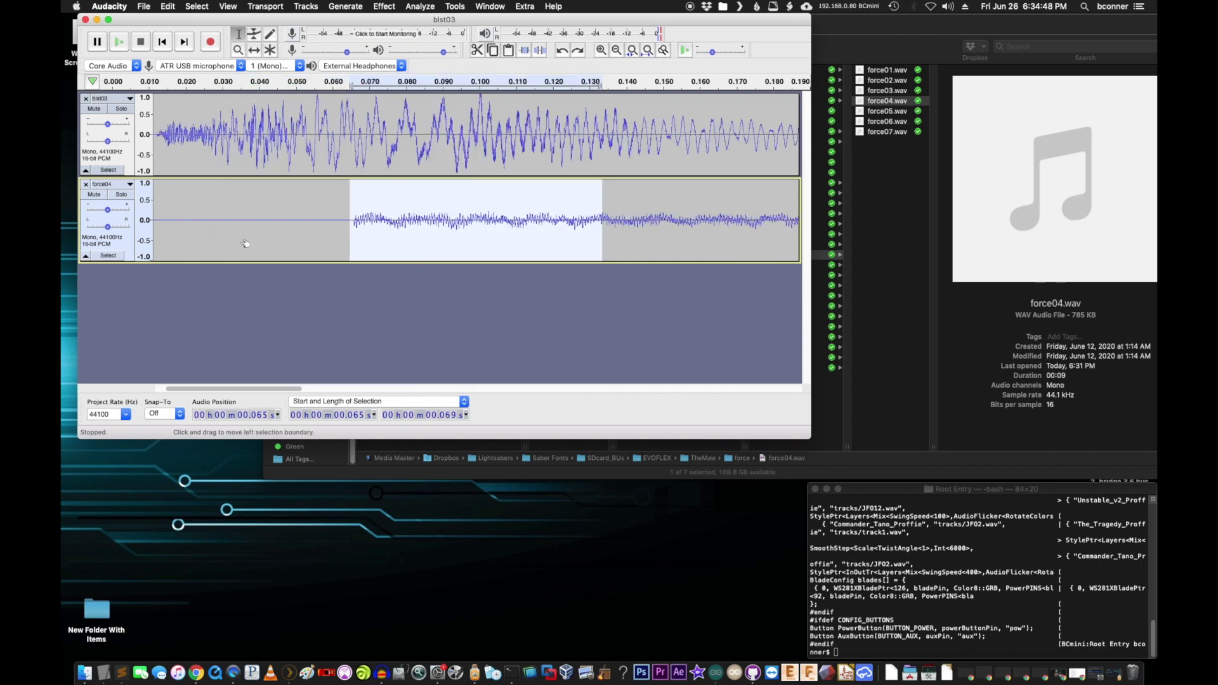
key("super+1")
mouse_move(228, 223)
left_mouse_down()
mouse_move(279, 222)
mouse_move(229, 223)
left_mouse_up()
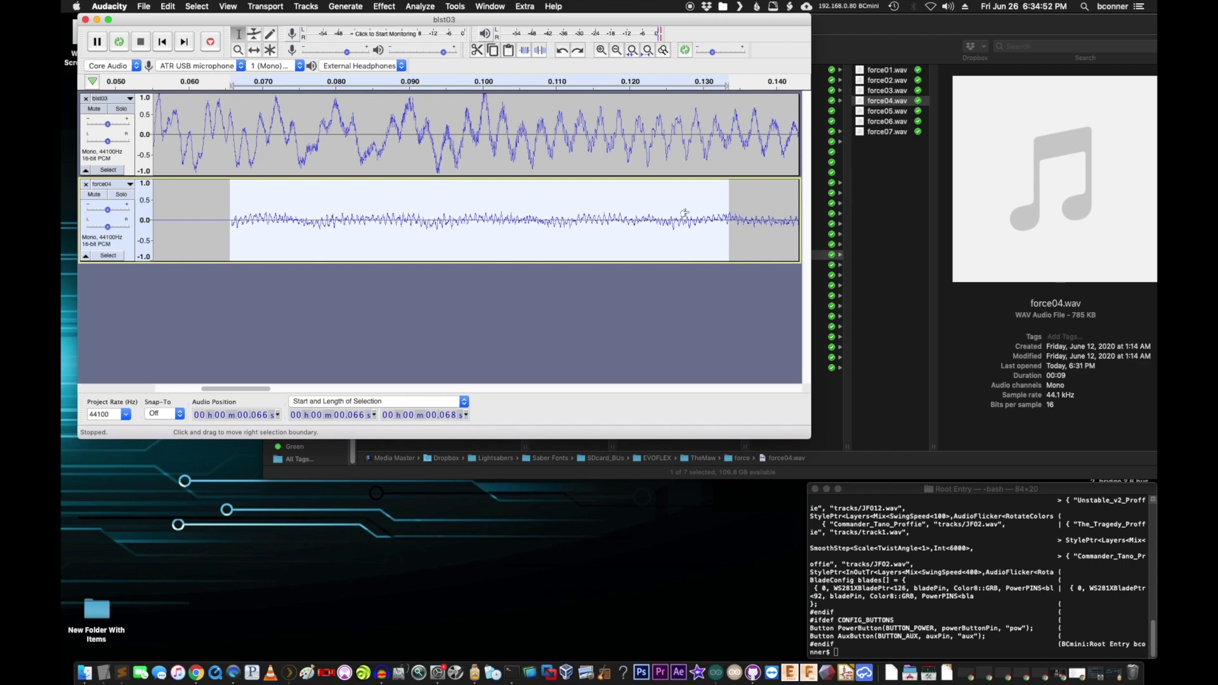
left_click_drag(727, 202, 699, 207)
left_click_drag(718, 208, 733, 208)
left_click_drag(233, 211, 231, 208)
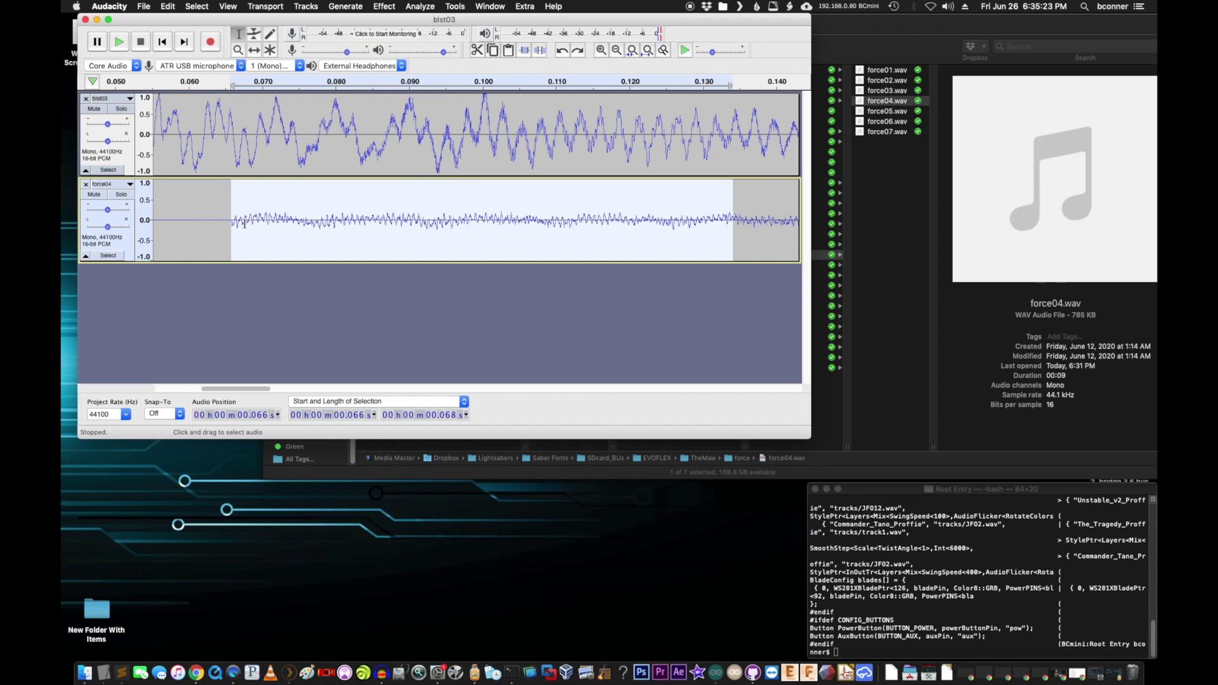
key("super+r")
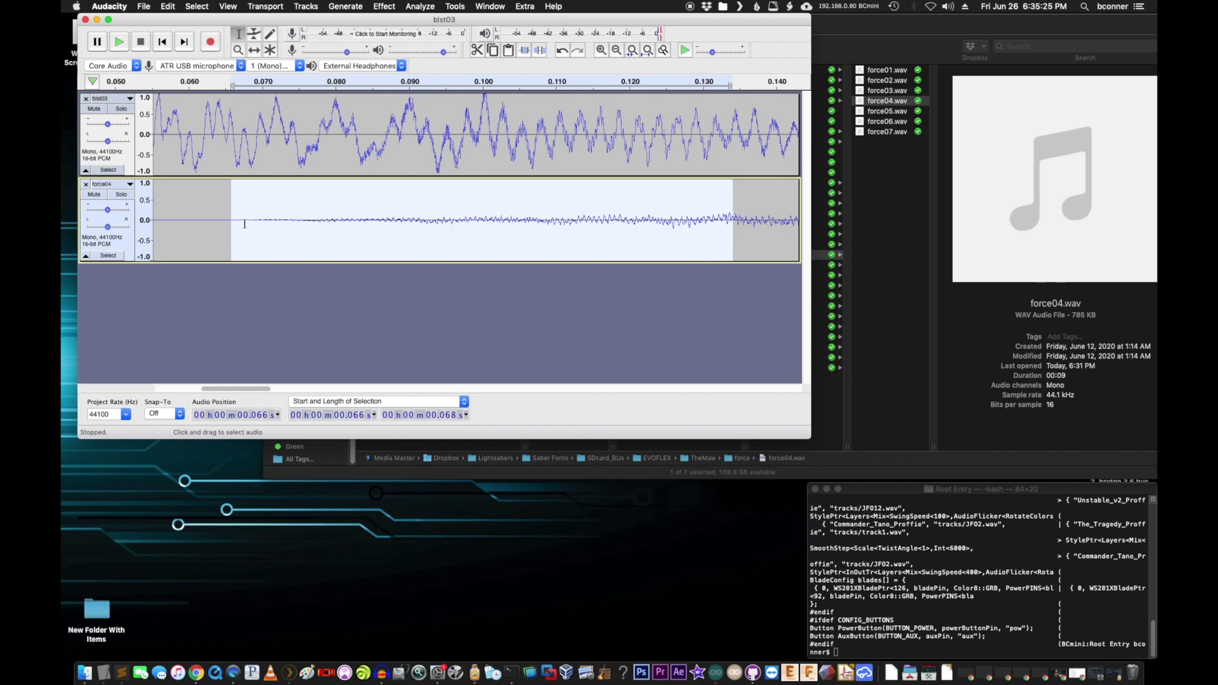
Play the full length of both tracks together to hear the faded-in force04 layer.
key("super+3")
key("super+3")
key("super+3")
key("super+3")
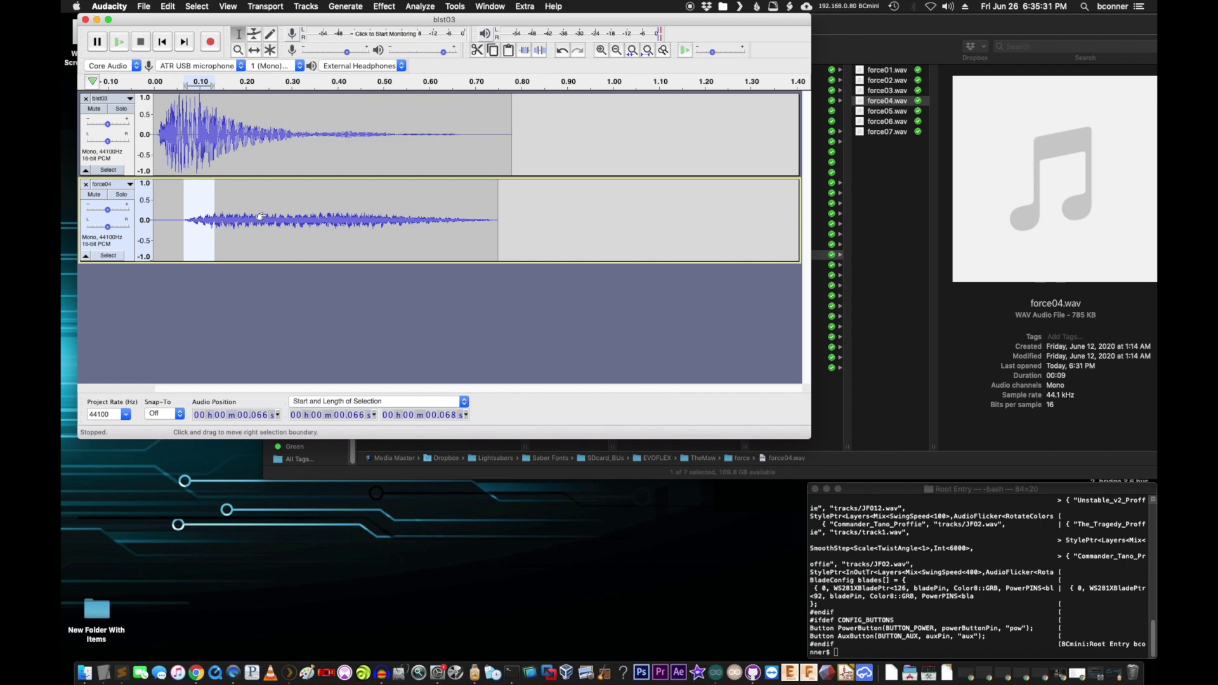
key("super+a")
key("space")
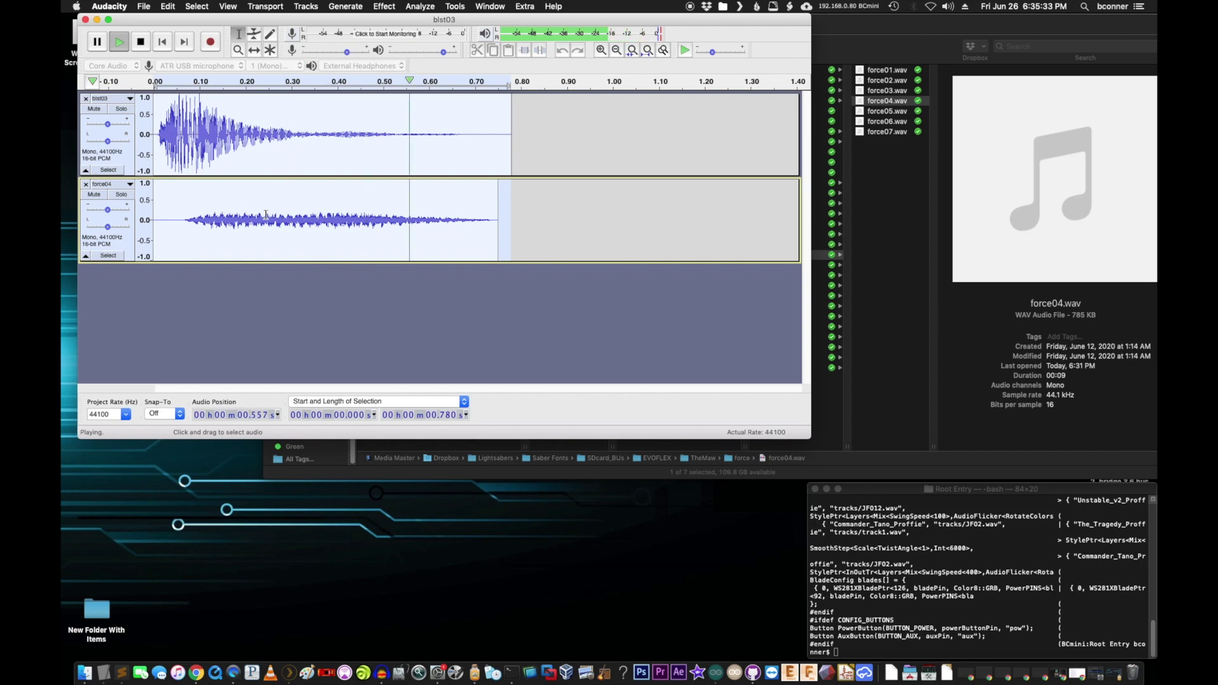
key("space")
key("space")
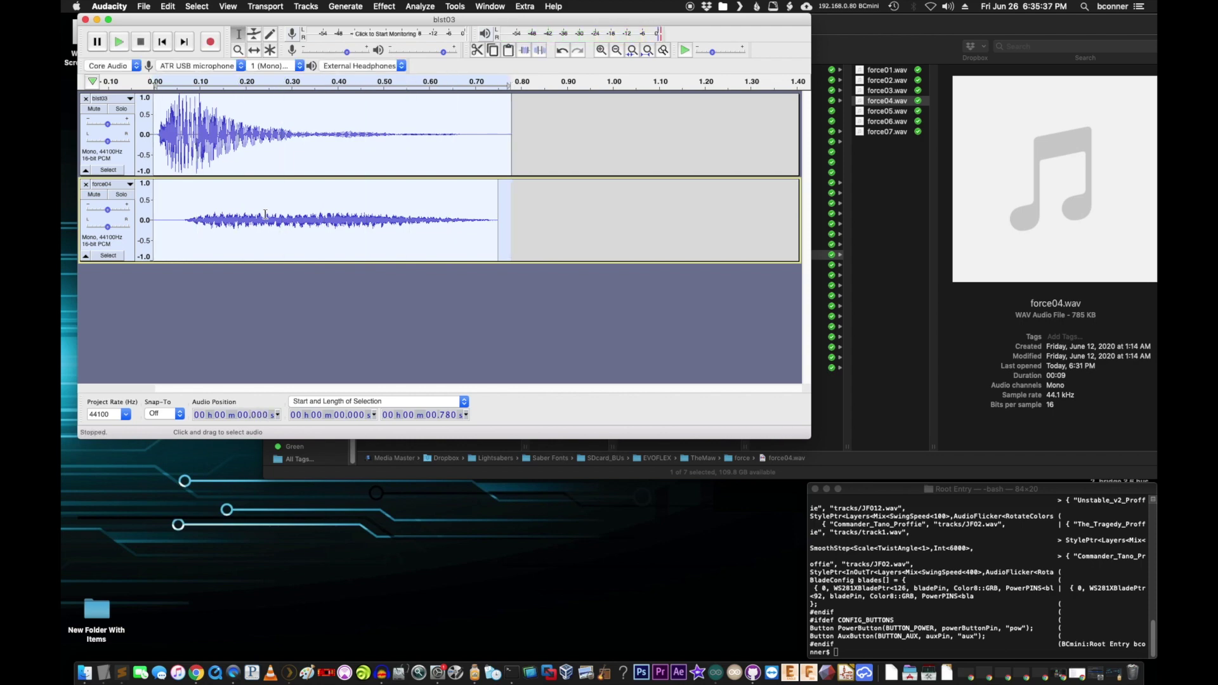
key("space")
key("space")
Shorten the whole force04 clip to 0.50 s with Change Tempo, keeping high quality stretching on, and play both tracks together.
left_click(317, 208)
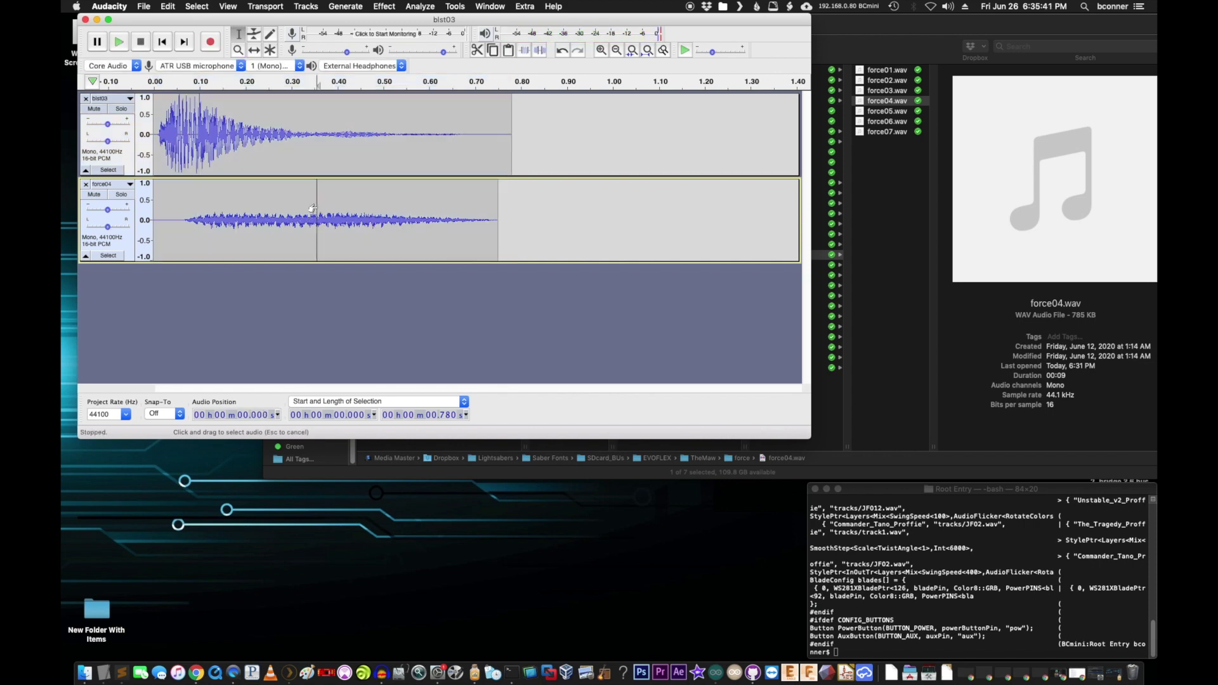
double_click(318, 204)
left_click(383, 6)
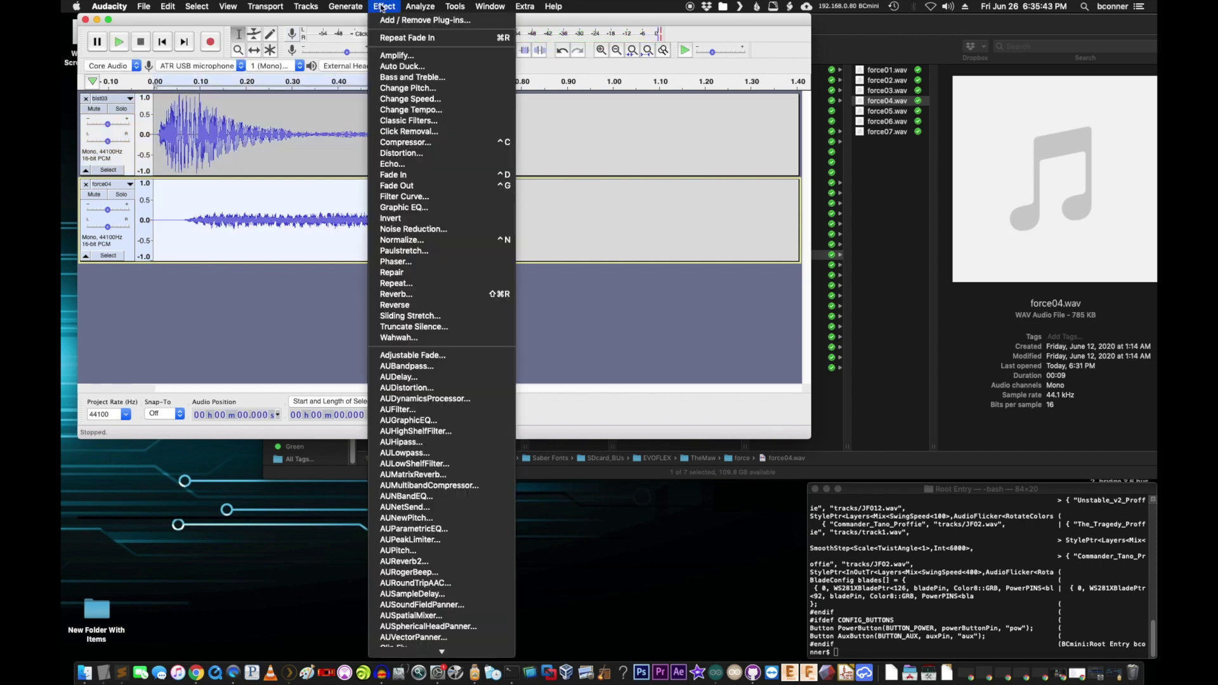
left_click(410, 110)
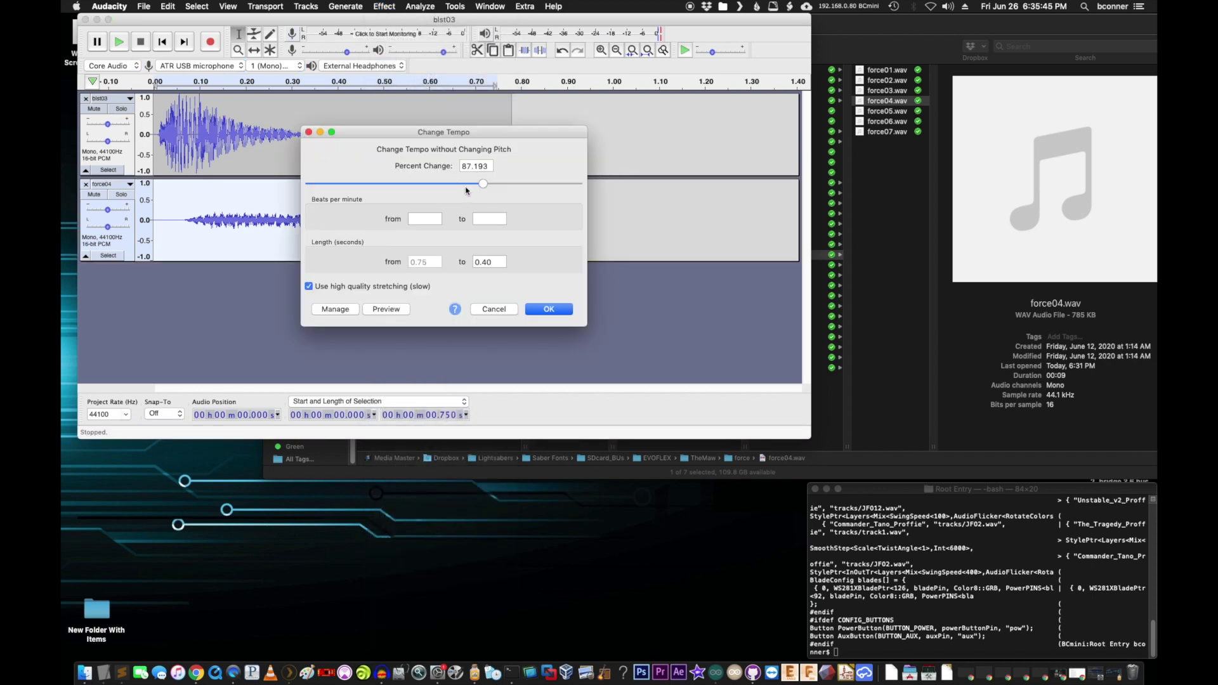
left_click_drag(385, 133, 537, 135)
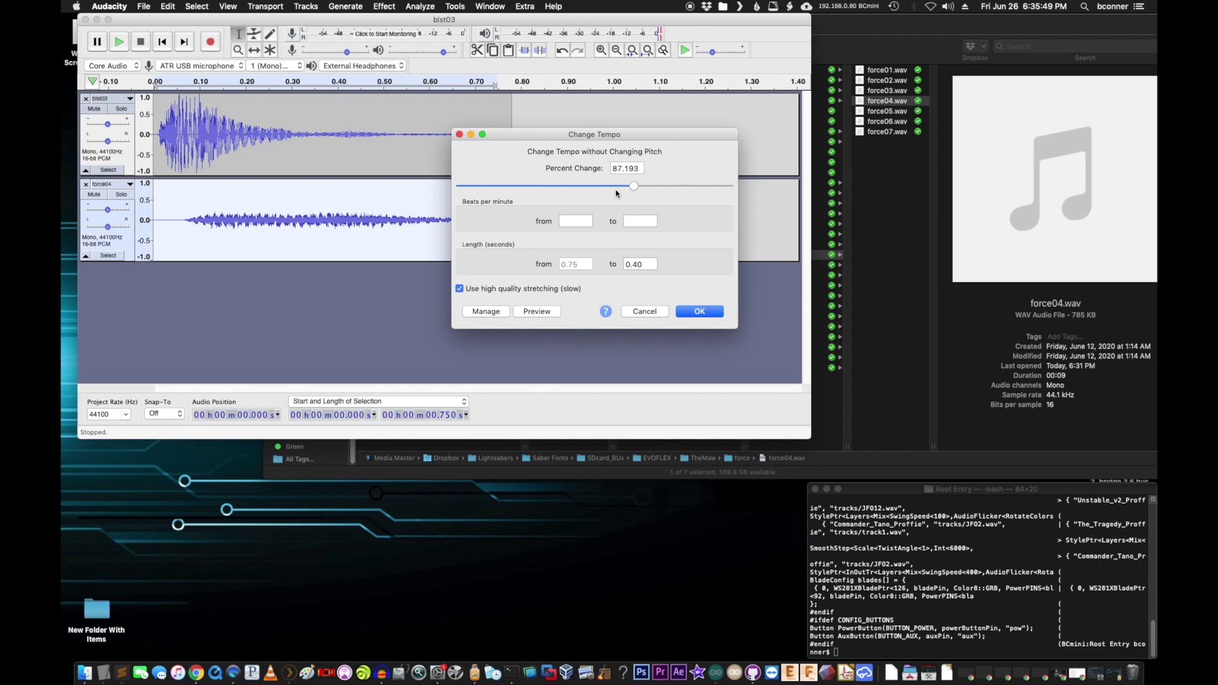
left_click_drag(633, 186, 619, 187)
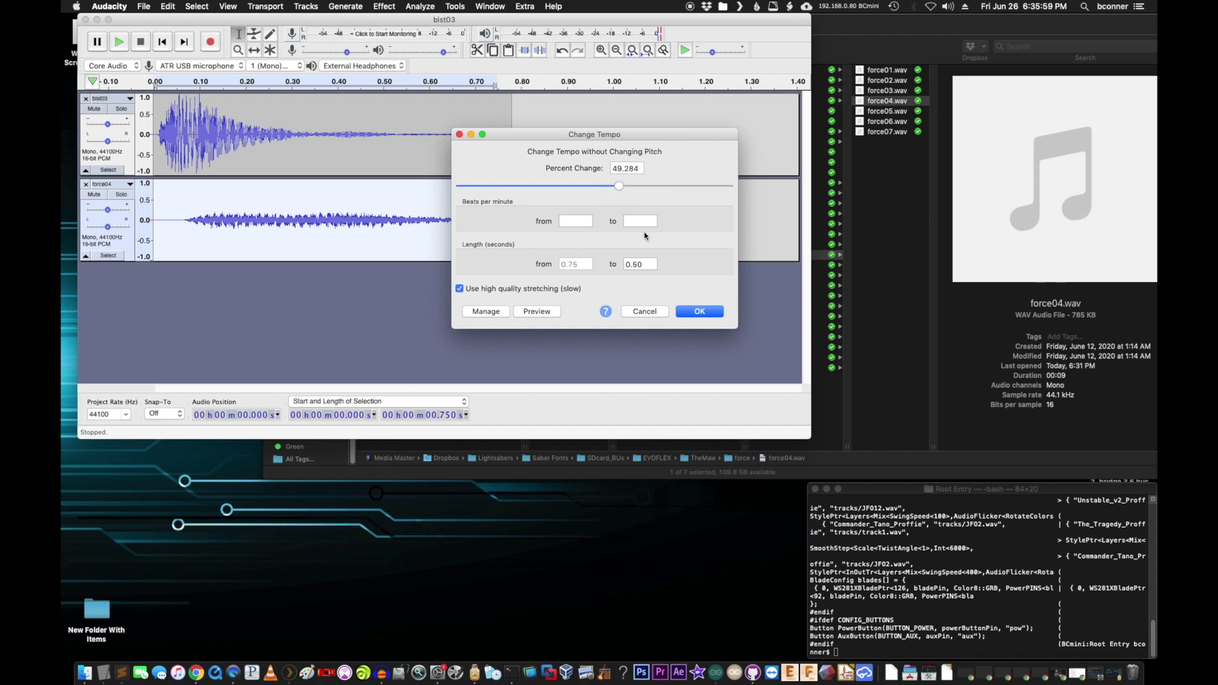
left_click(696, 312)
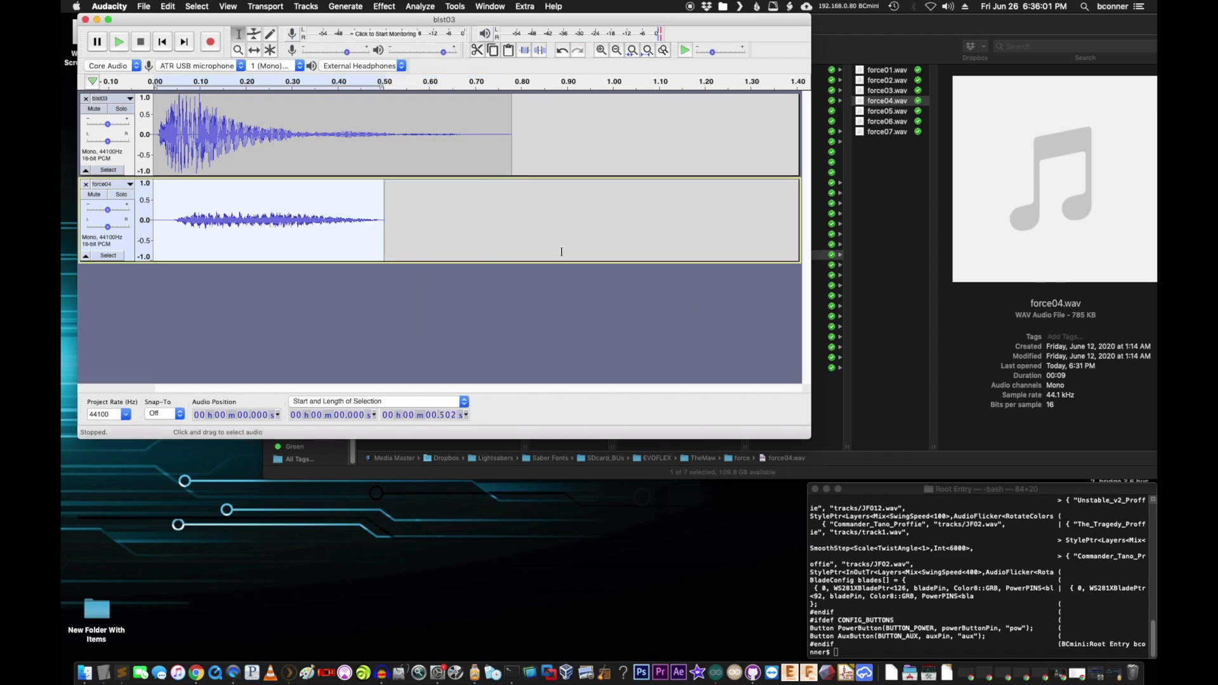
key("super+a")
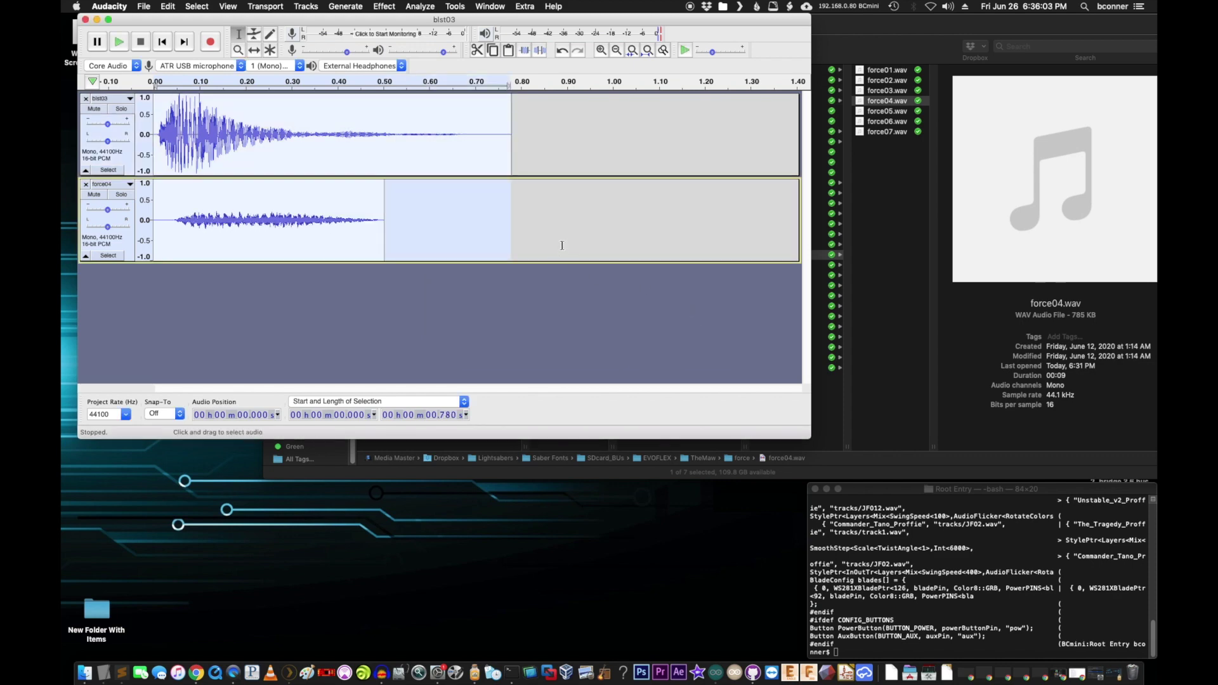
key("space")
key("space")
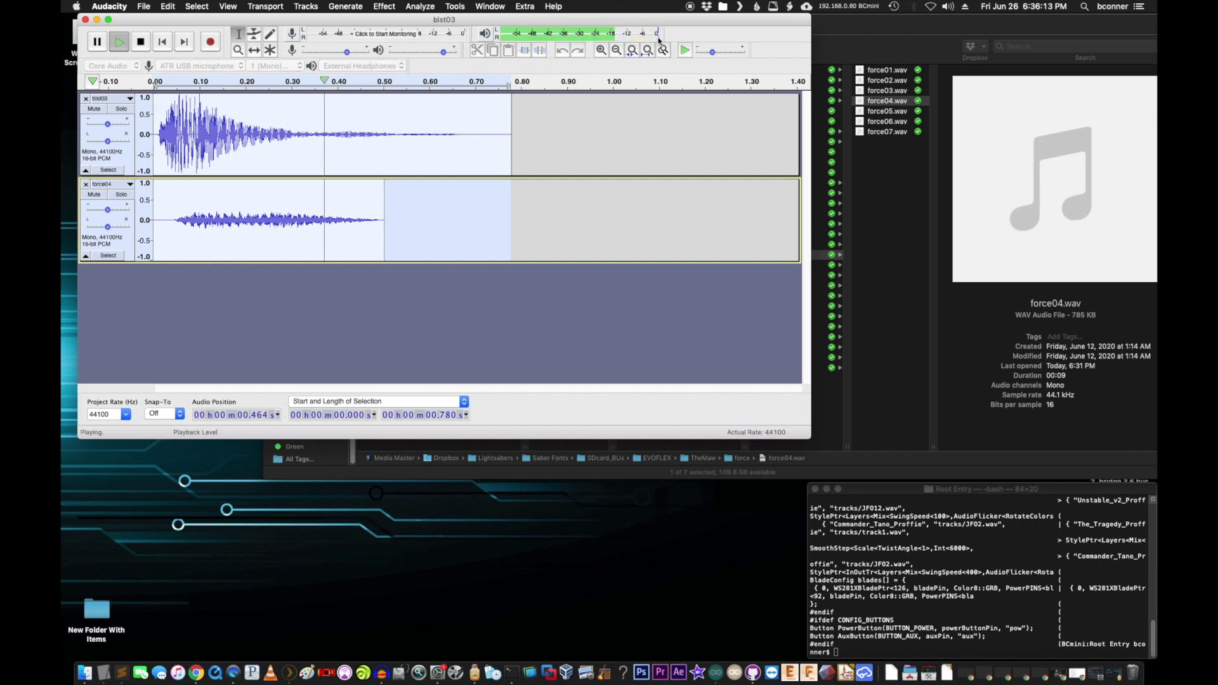
Replay both tracks together to hear the shortened force04 layer under the blast.
key("space")
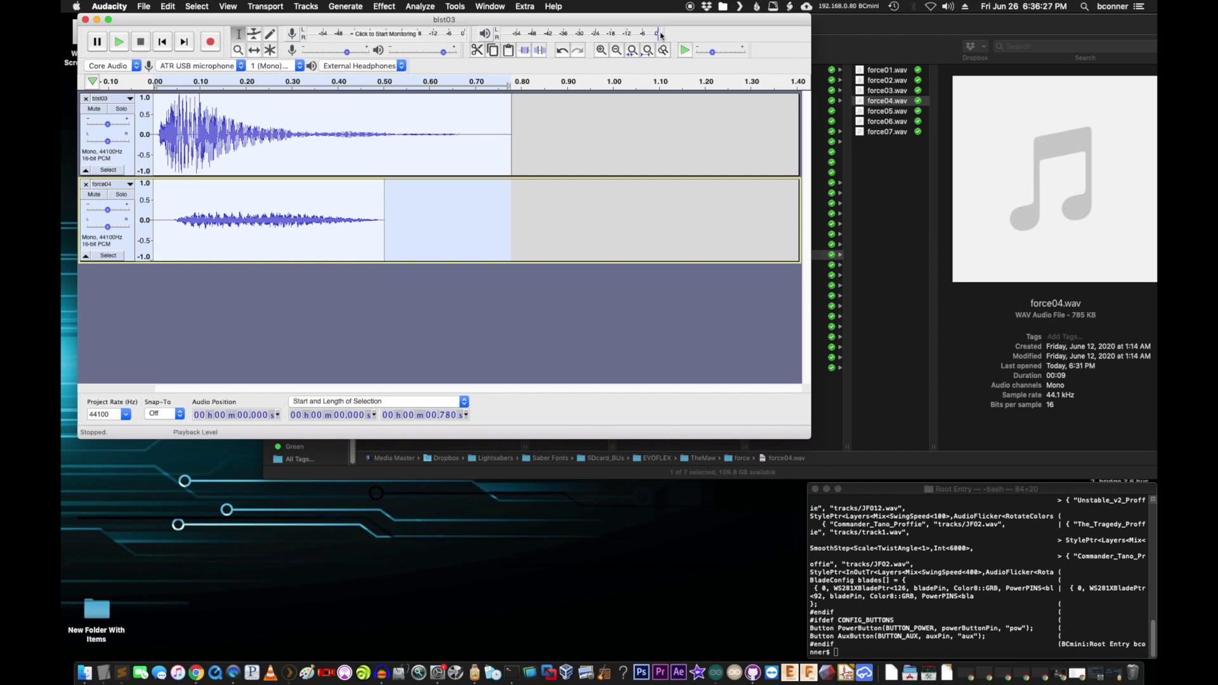
key("space")
left_click_drag(374, 227, 182, 219)
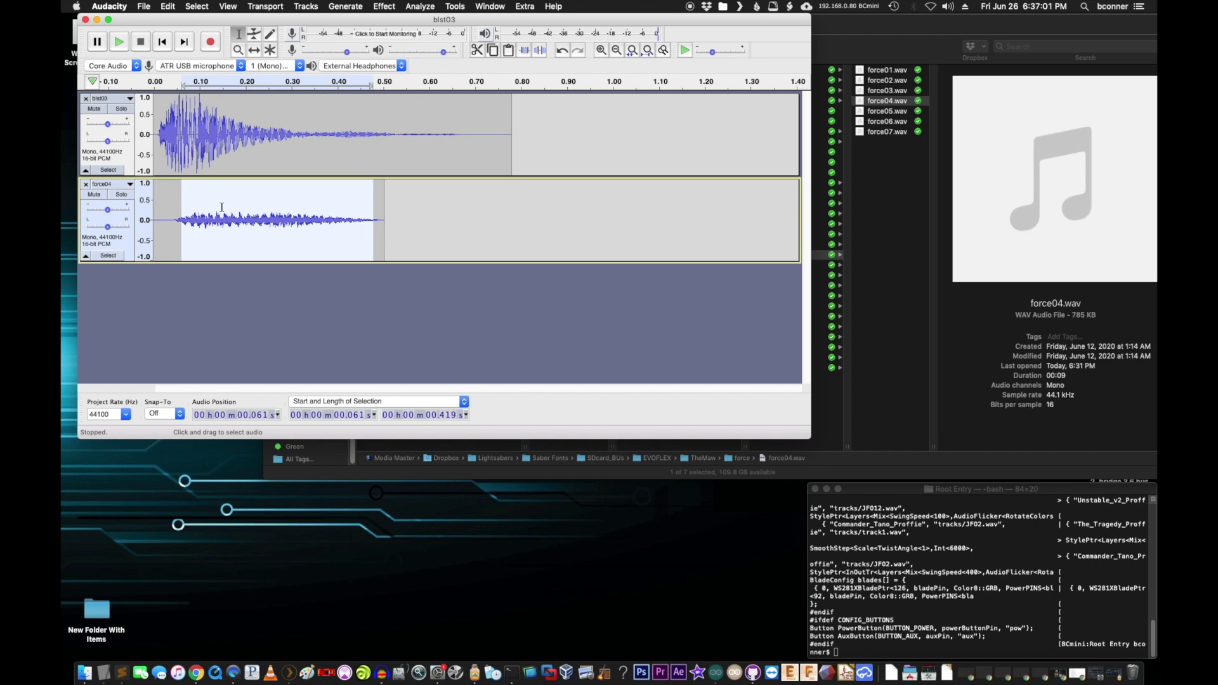
Mute the force04 track and play the full blst03 track on its own.
left_click(205, 141)
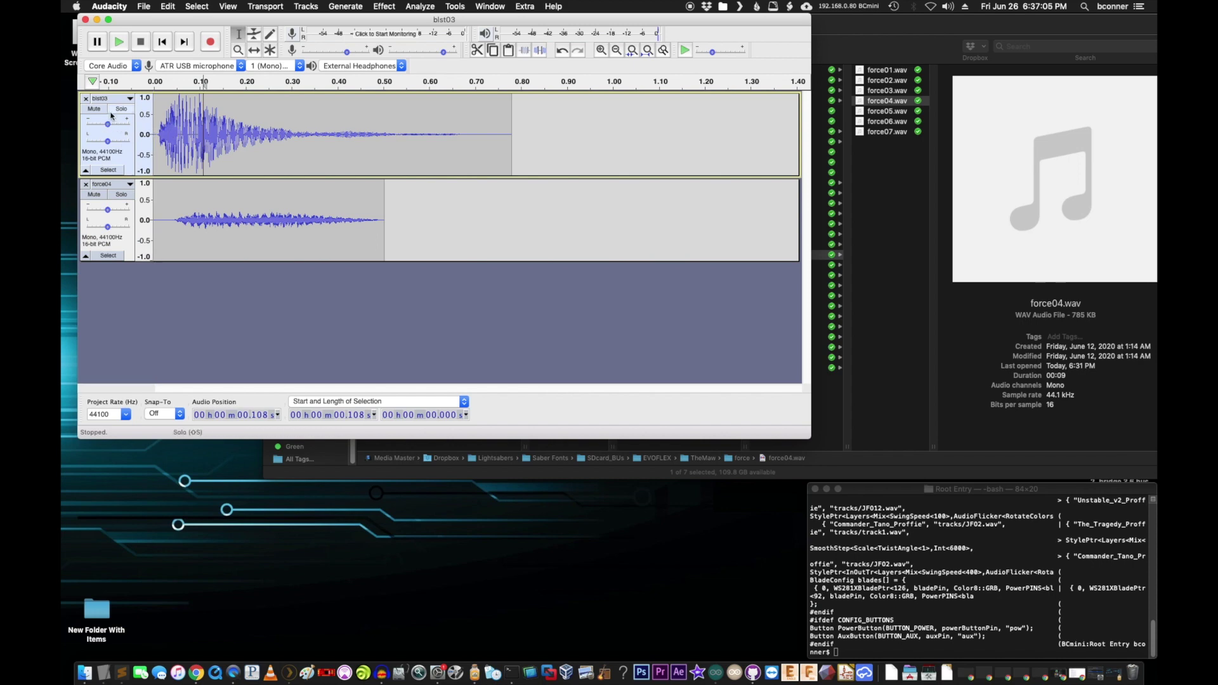
left_click(94, 195)
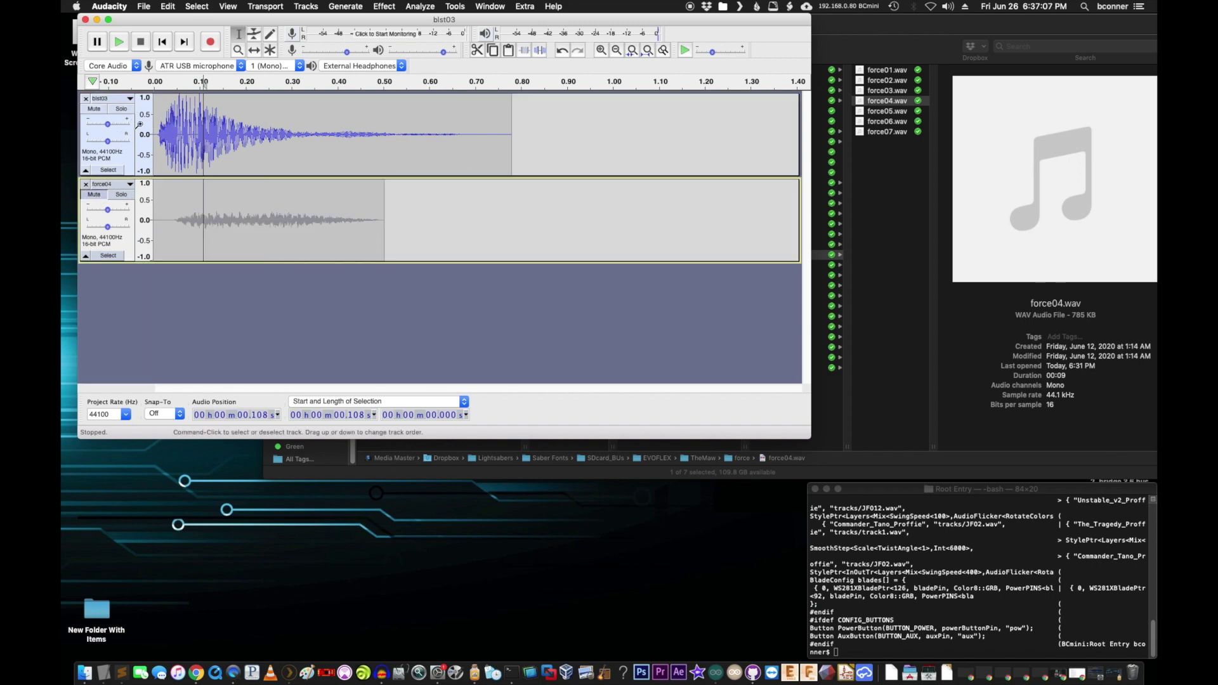
key("super+a")
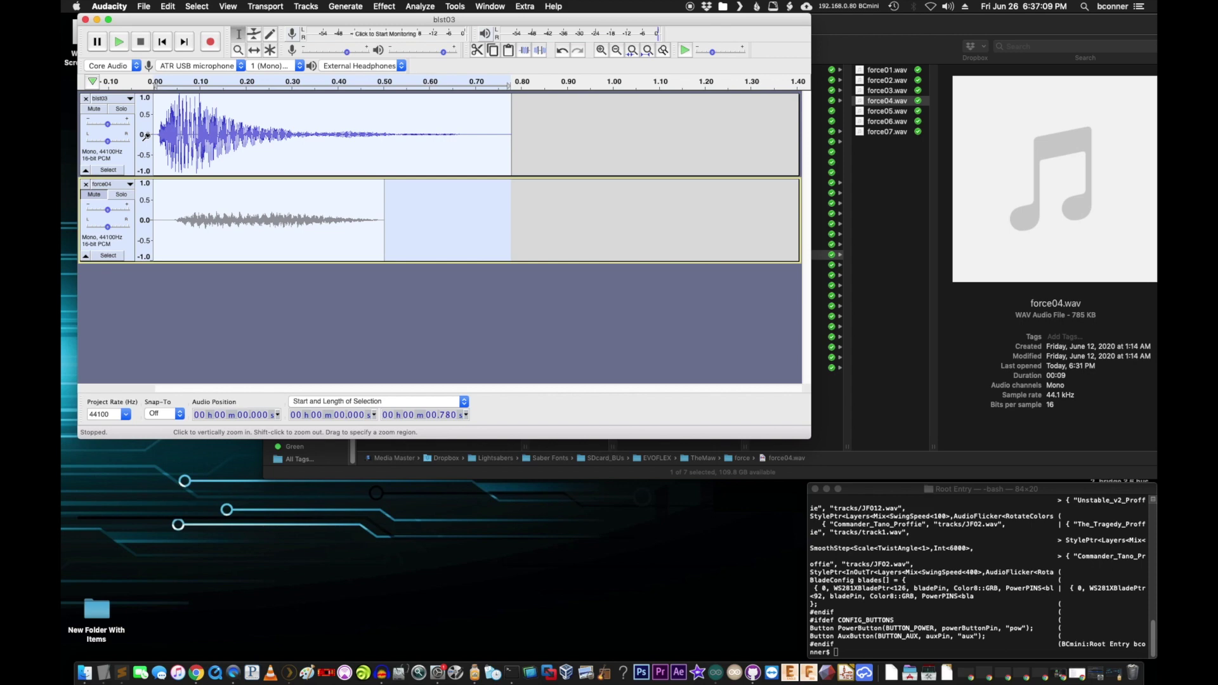
key("space")
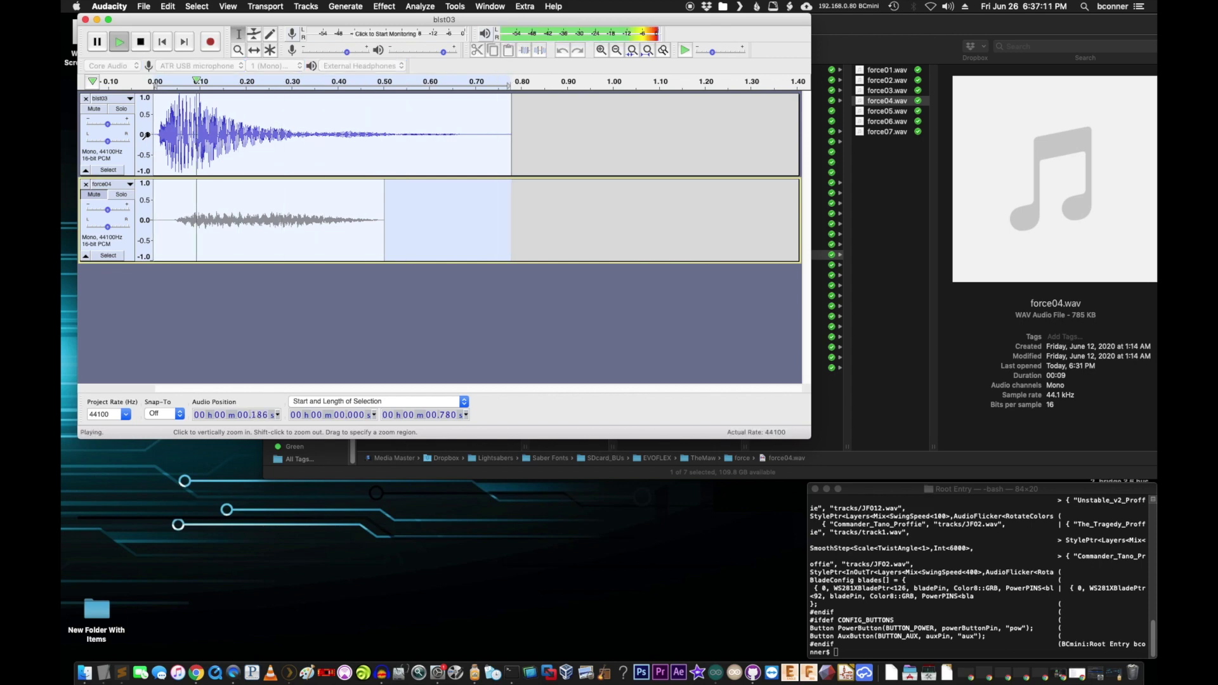
key("space")
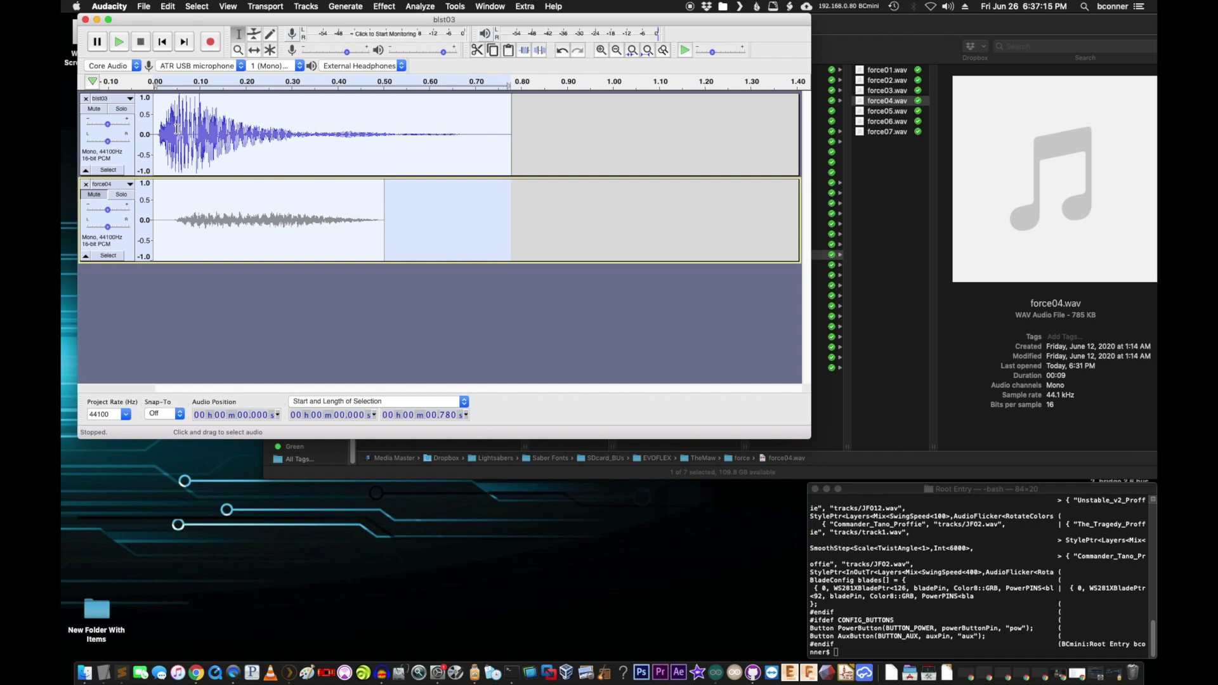
key("space")
Play two short stretches of blst03's decay, one from 0.093 s for 0.239 s and one from 0.099 s for 0.133 s.
left_click_drag(197, 121, 306, 125)
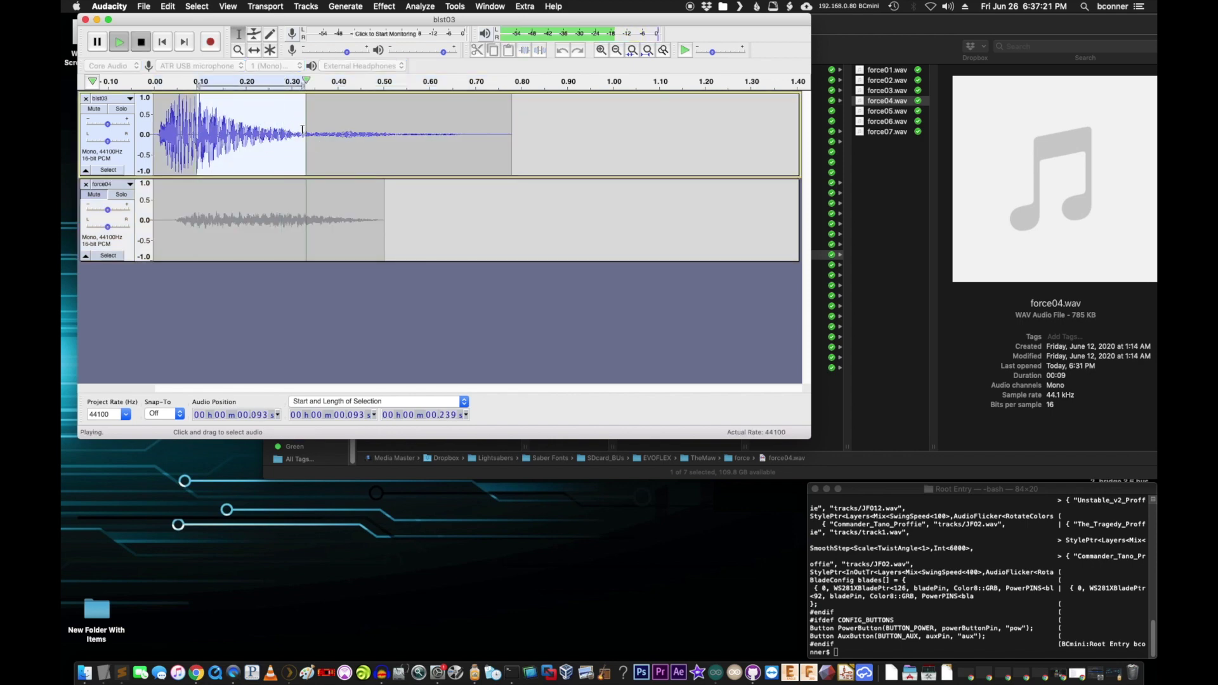
key("space")
left_click_drag(200, 114, 259, 117)
key("space")
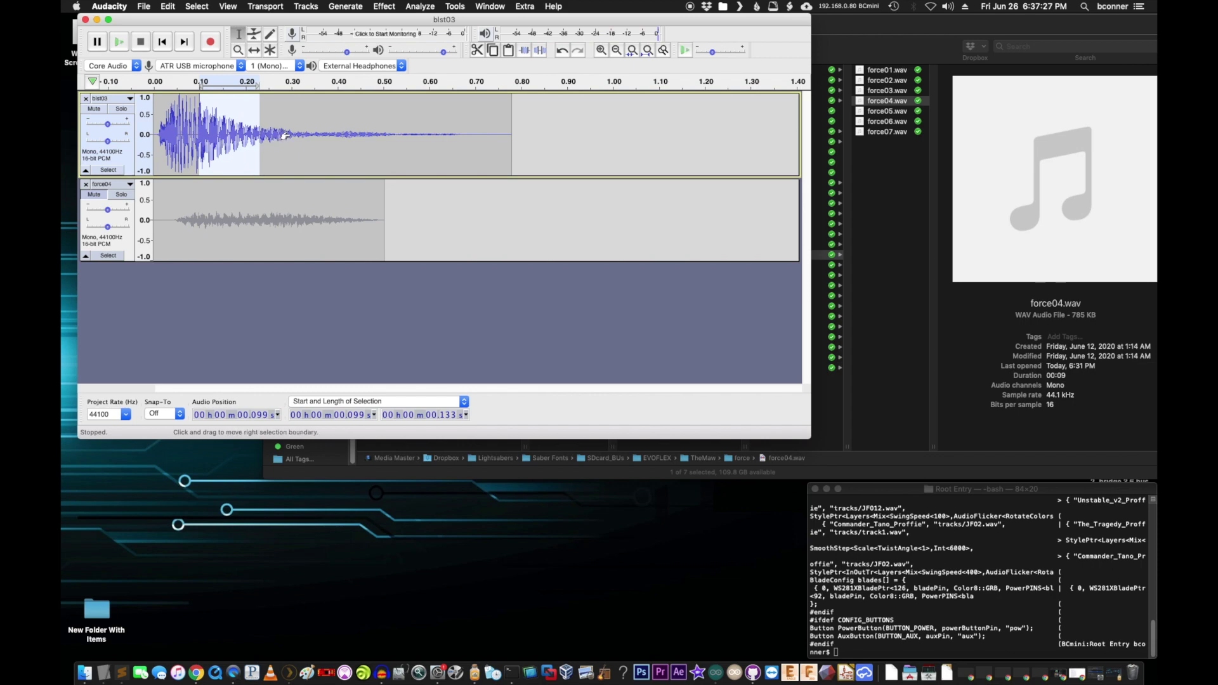
Select the main burst of blst03, starting at 0.014 s and lasting 0.302 s, and play it.
key("super+a")
left_click(299, 137)
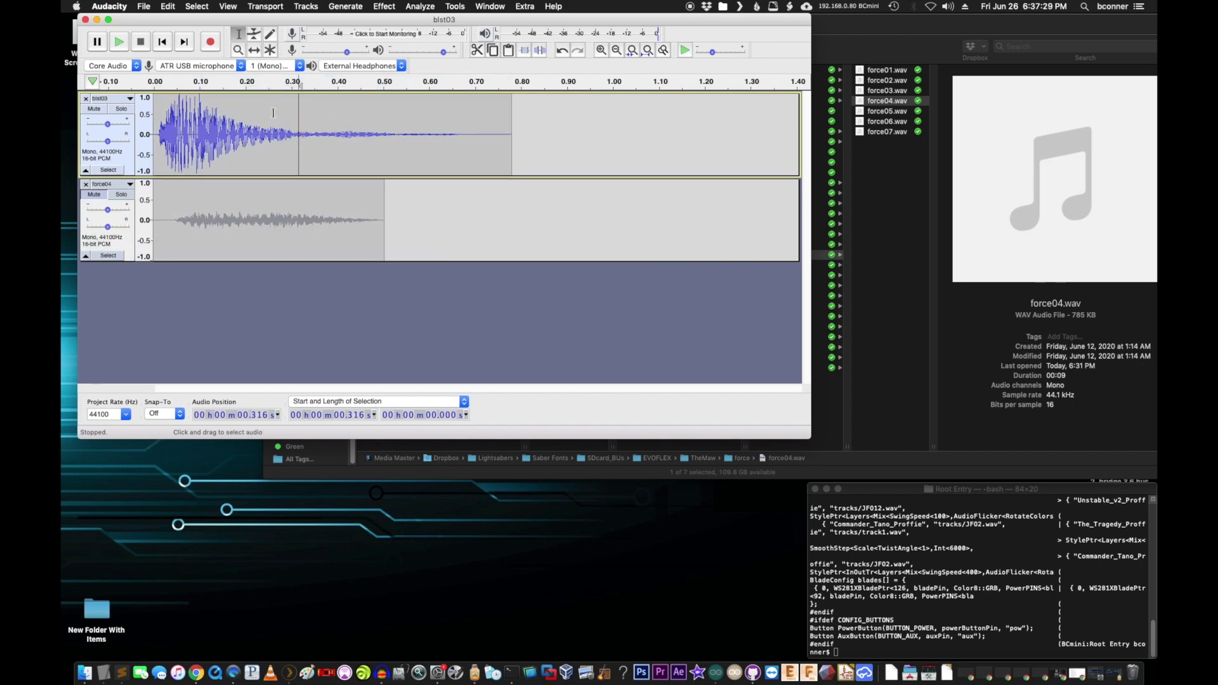
left_click_drag(289, 115, 161, 107)
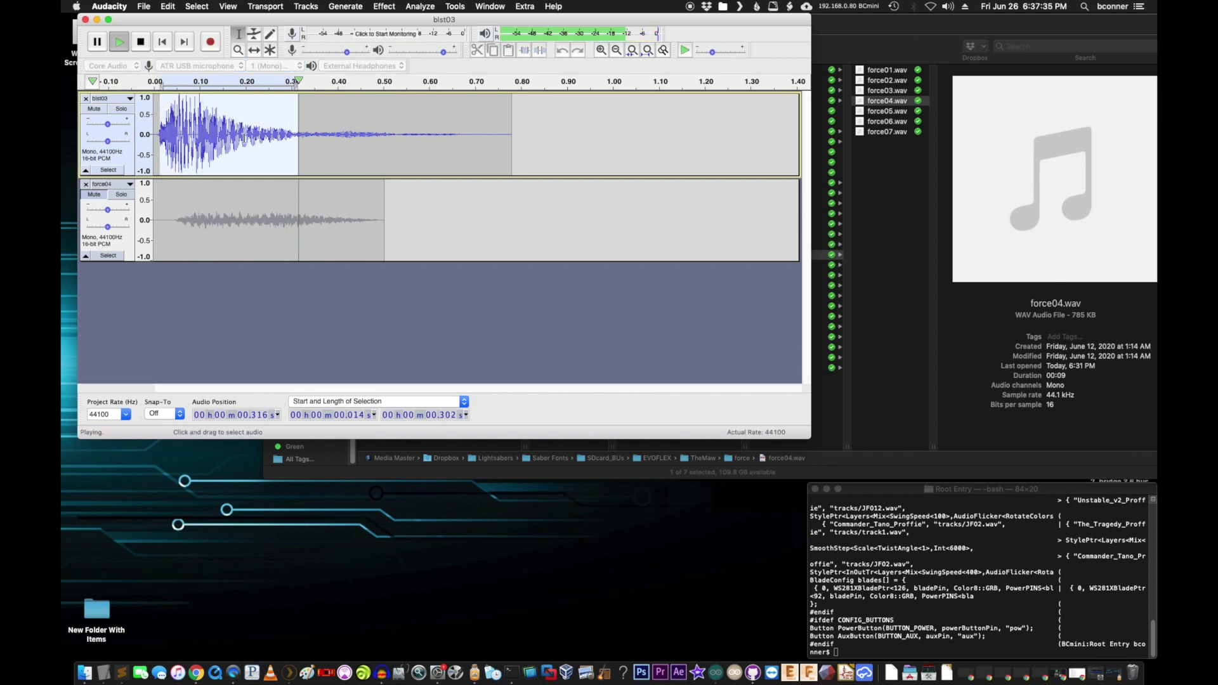
left_click(384, 7)
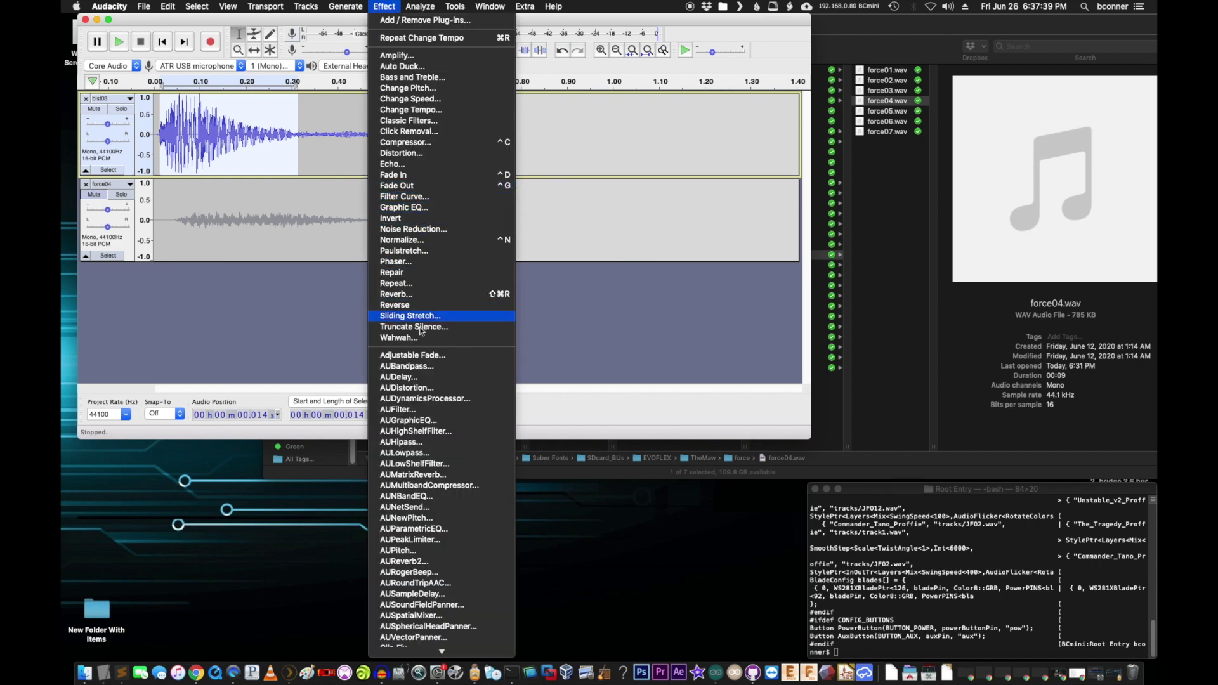
left_click(433, 207)
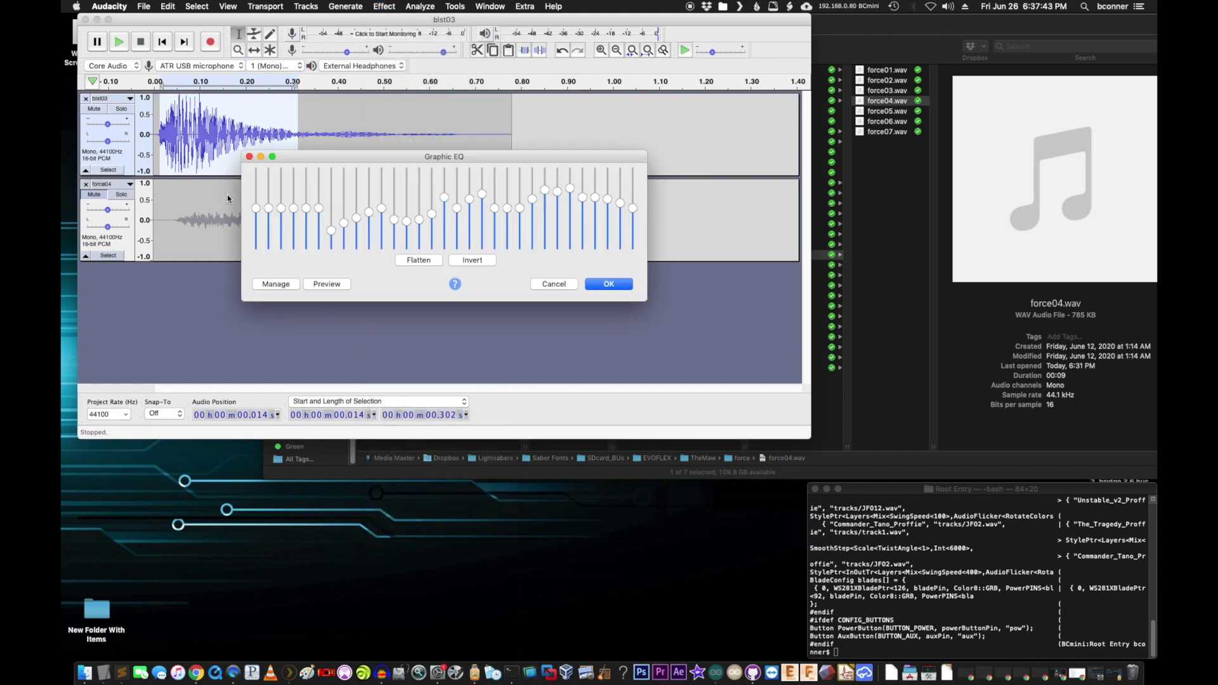
left_click(424, 261)
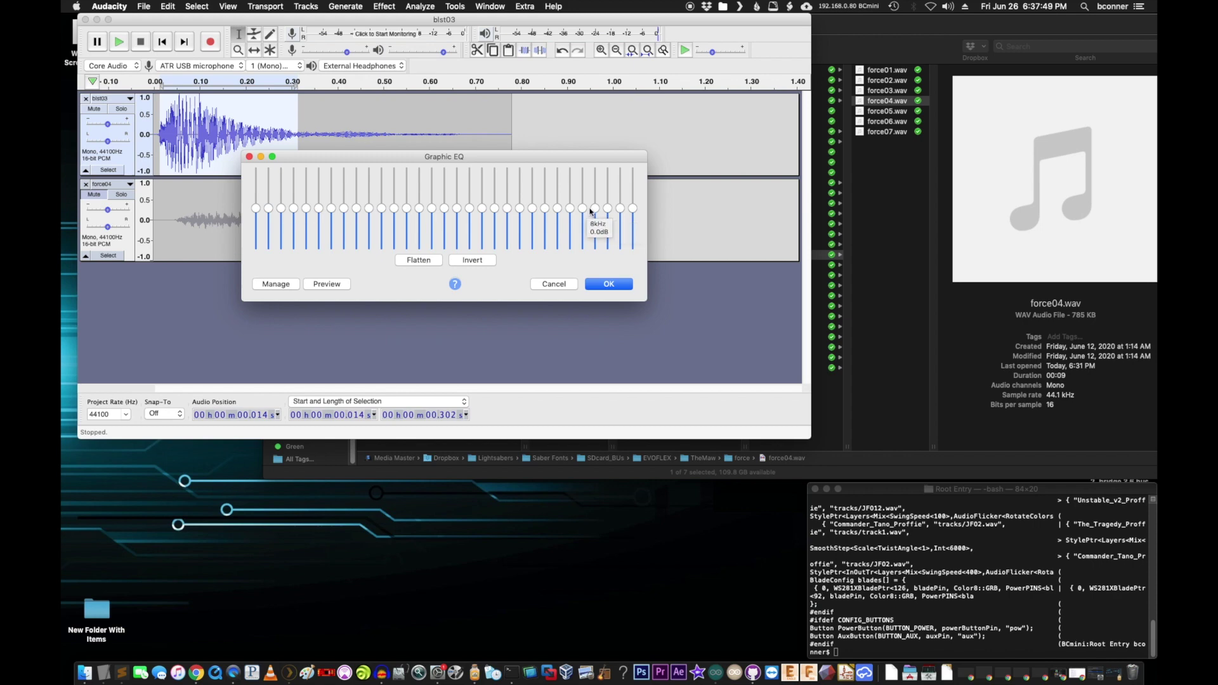
mouse_move(596, 208)
left_mouse_down()
mouse_move(597, 189)
mouse_move(597, 226)
mouse_move(597, 211)
left_mouse_up()
left_click_drag(306, 160, 418, 166)
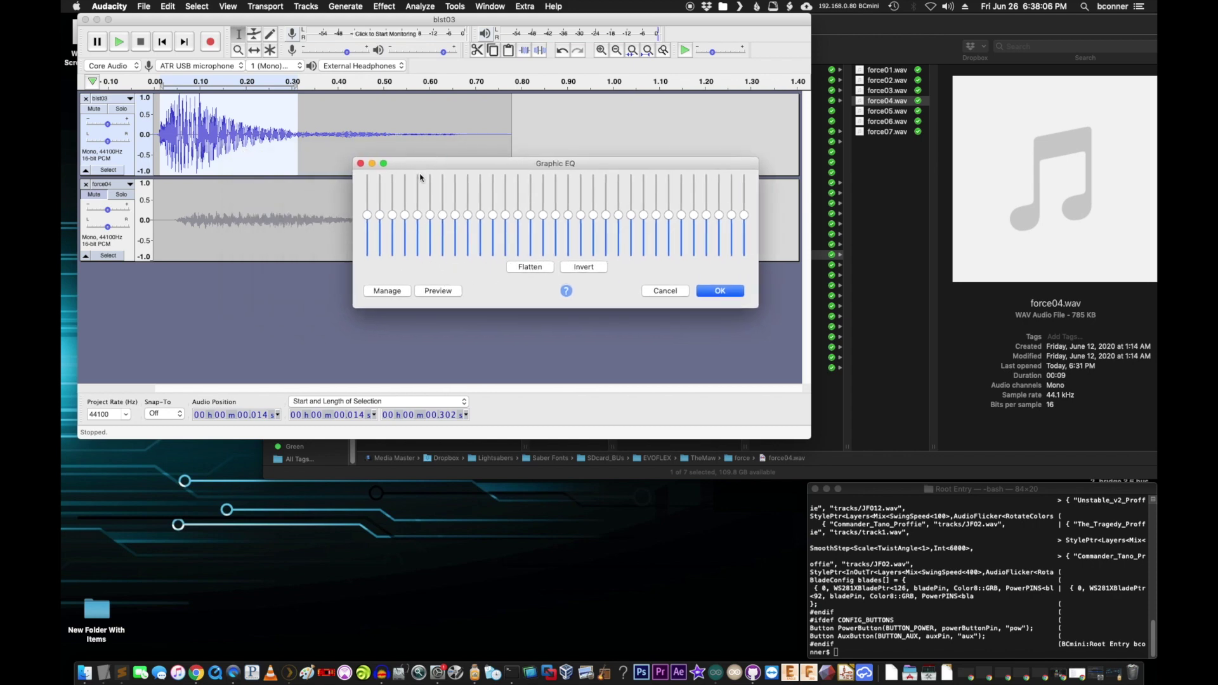
left_click(438, 292)
mouse_move(607, 216)
left_click_drag(544, 215, 543, 201)
mouse_move(530, 216)
left_click_drag(531, 216, 506, 195)
left_click(384, 6)
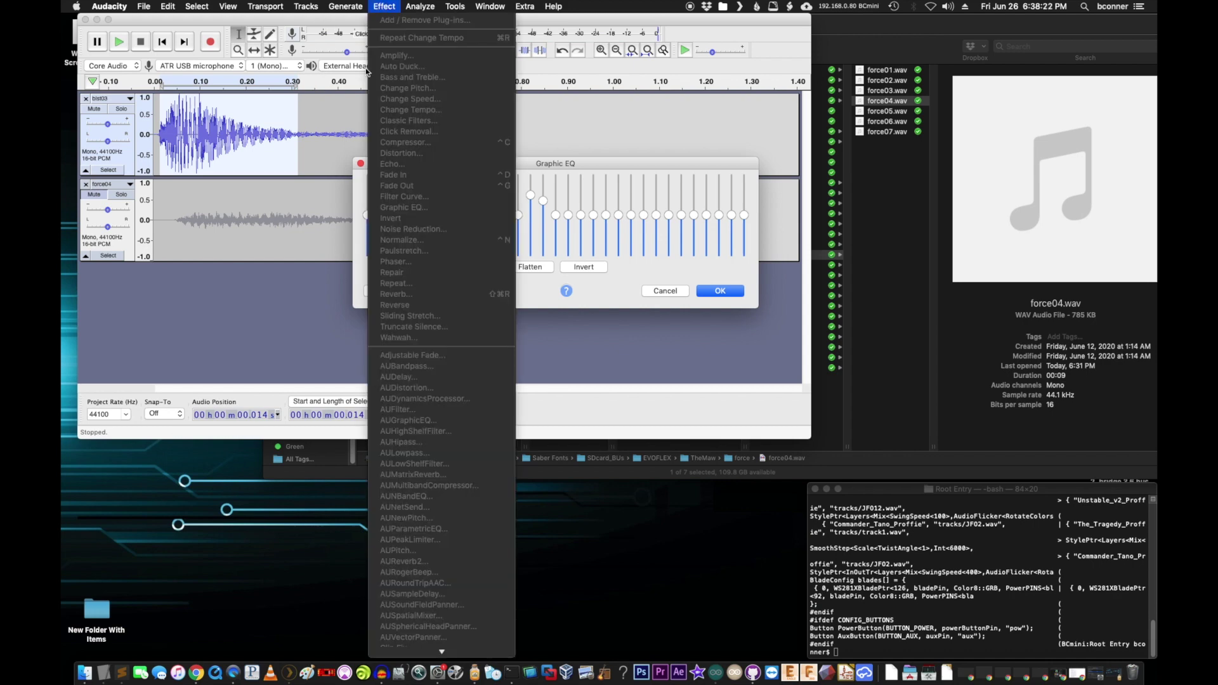
left_click(671, 292)
left_click(670, 292)
Open AUGraphicEQ for the selected blst03 burst, enlarge its window, flatten all bands, and uncover the waveform.
left_click(385, 7)
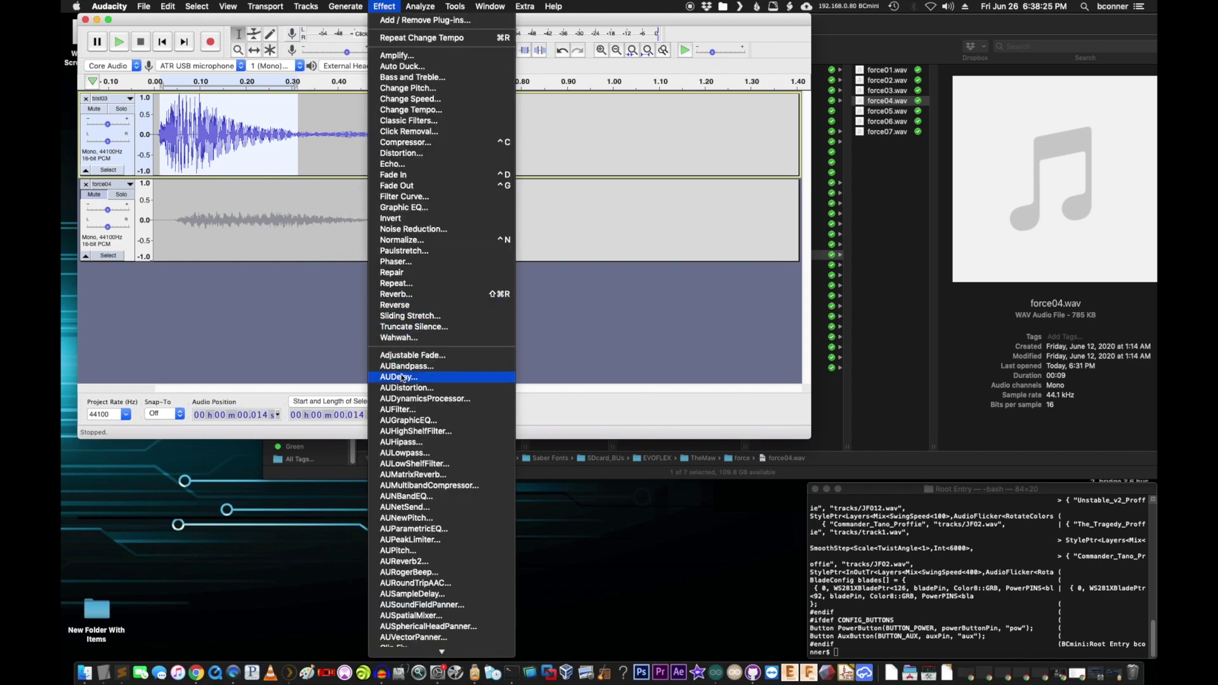
left_click(410, 421)
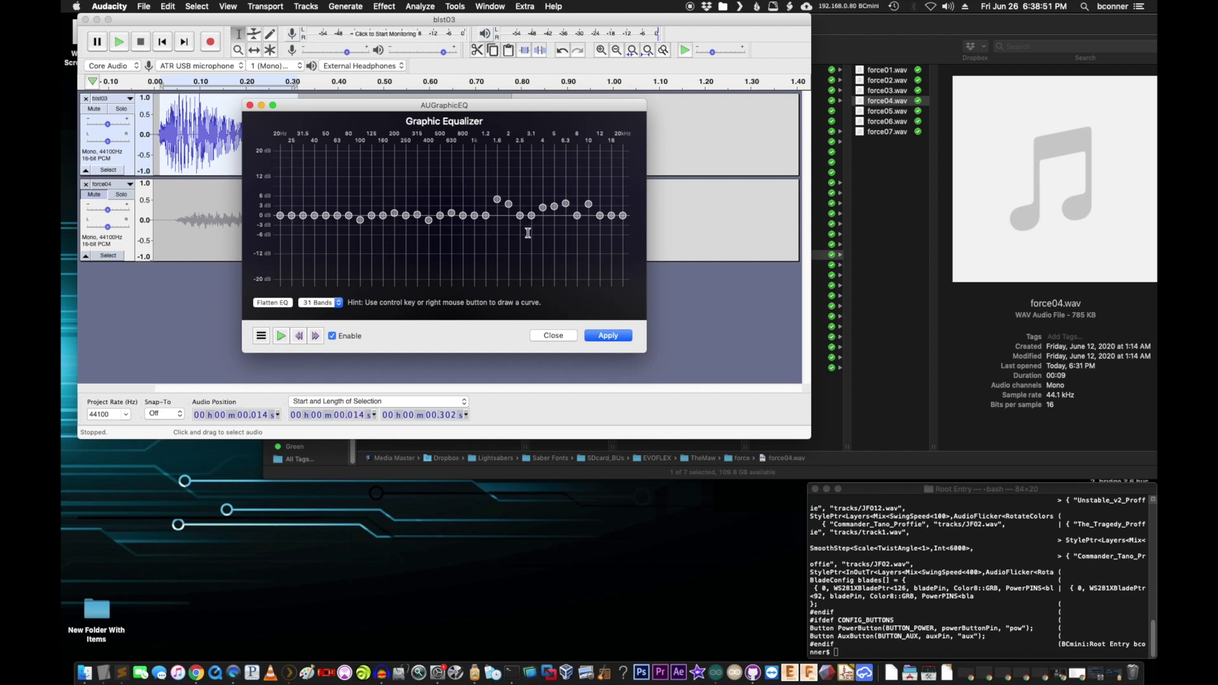
left_click_drag(640, 345, 682, 369)
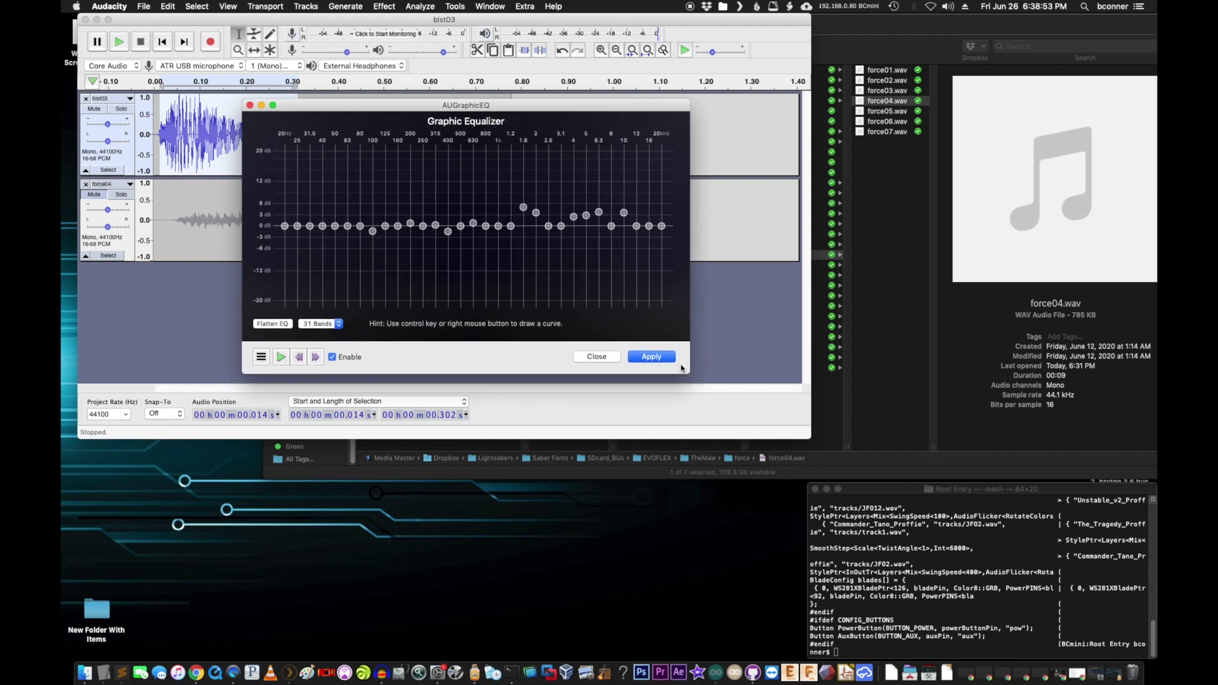
left_click(286, 324)
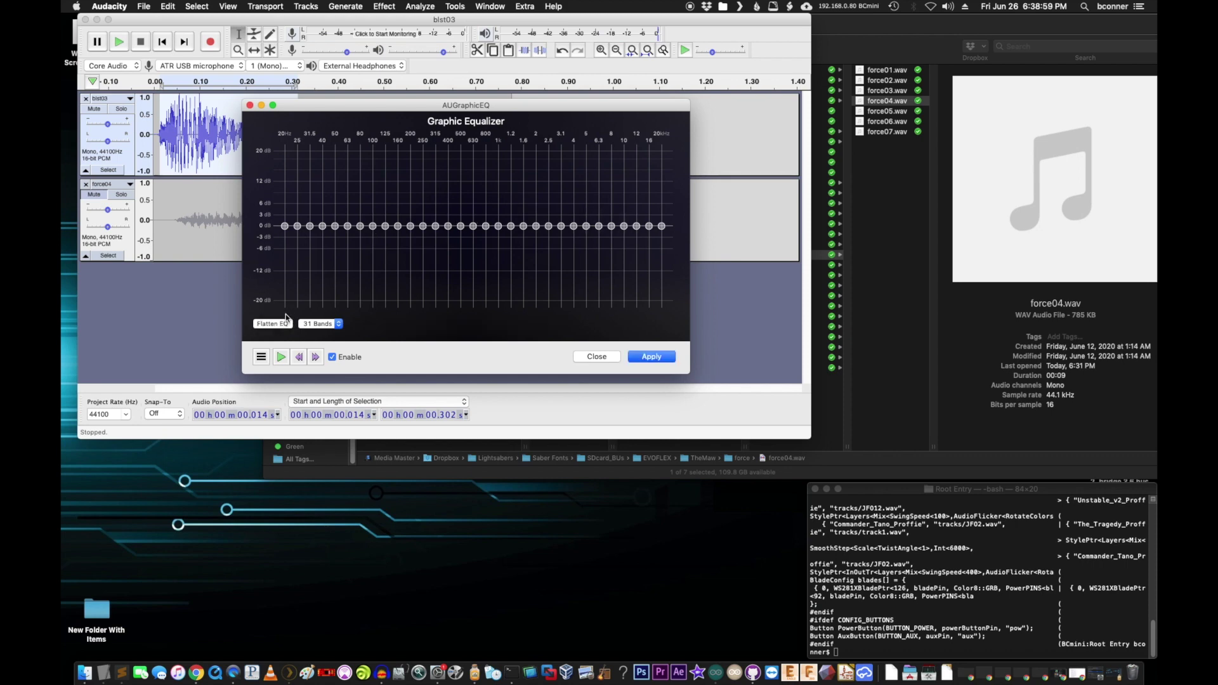
left_click_drag(413, 105, 384, 160)
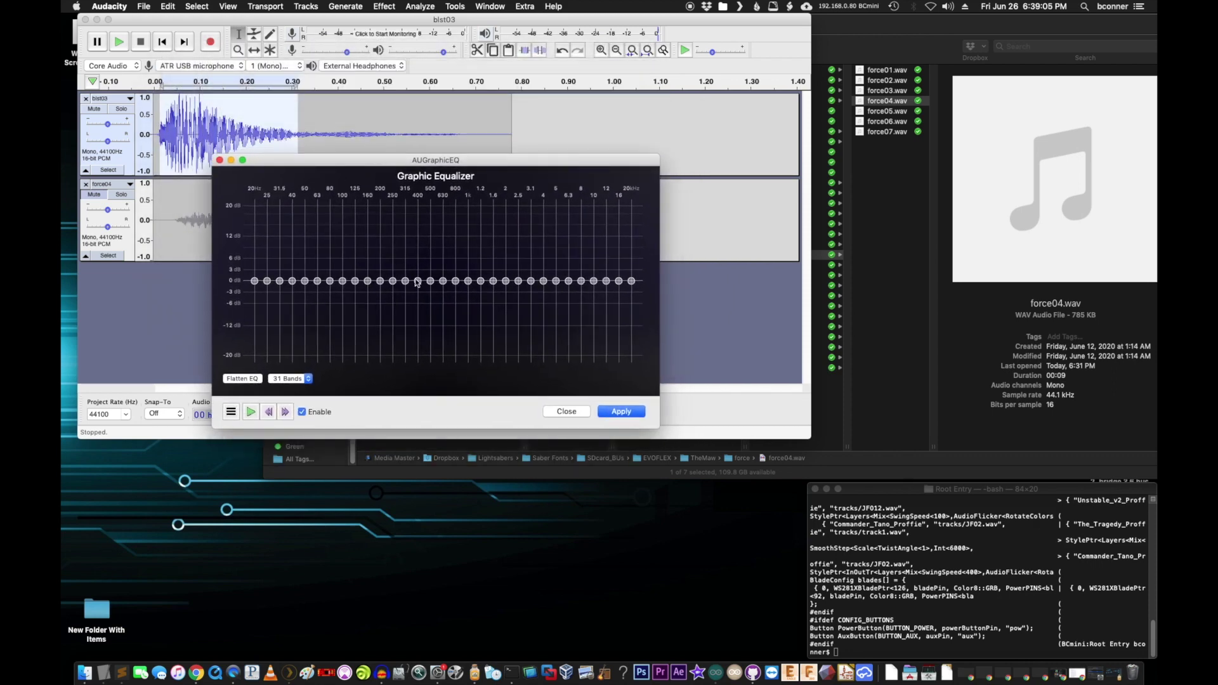
Try boosting the 315 Hz and 400 Hz bands to about 20 dB, preview the sound, and bring both back near 0 dB.
left_click_drag(419, 283, 418, 235)
left_click(251, 411)
left_click_drag(418, 236, 417, 208)
left_click_drag(405, 281, 405, 206)
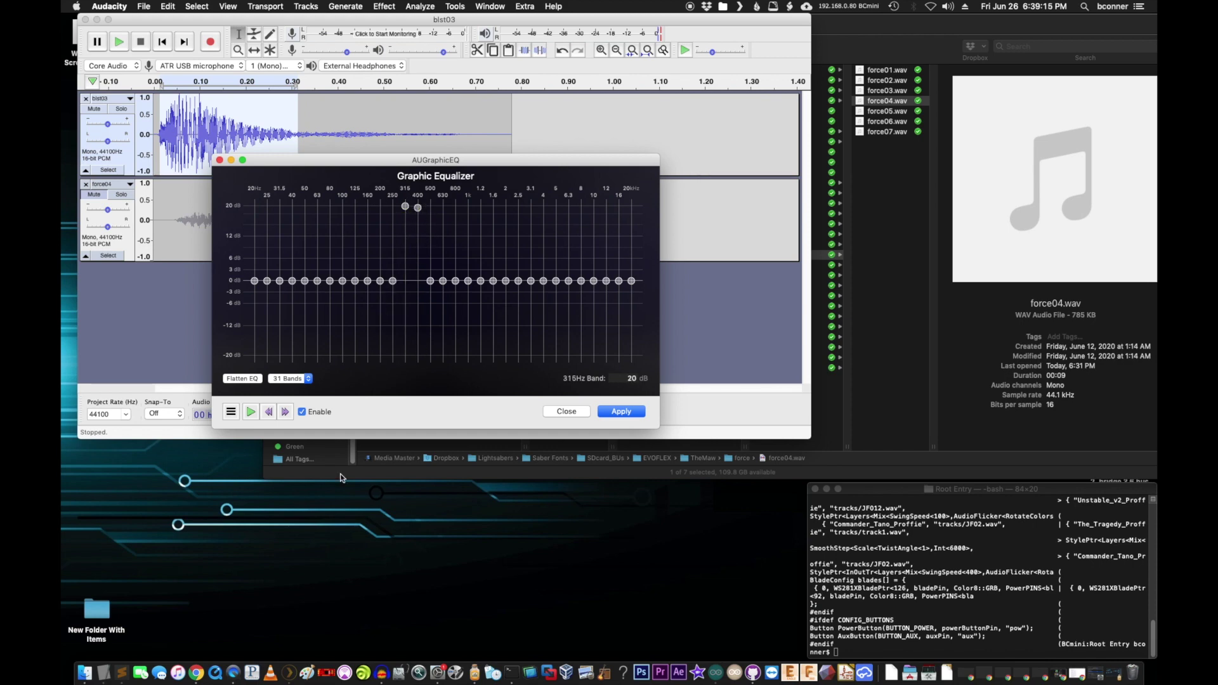
left_click(251, 413)
left_click_drag(406, 208, 403, 274)
left_click_drag(418, 208, 420, 279)
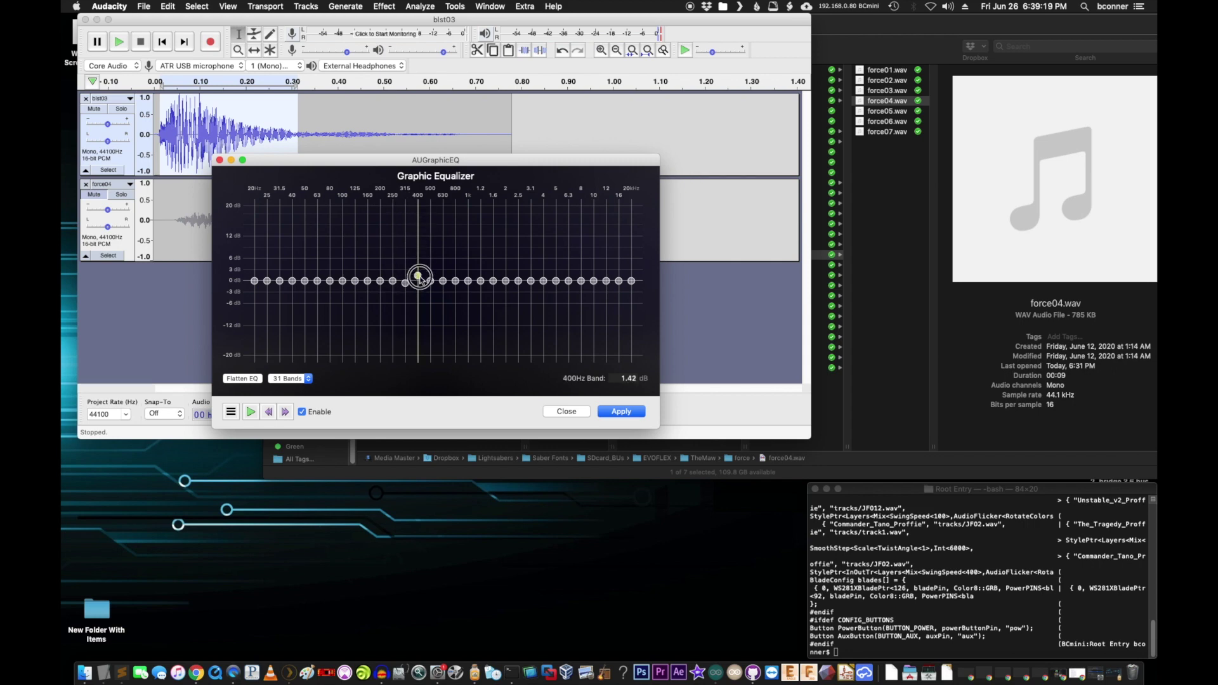
Try boosting the 3.1 kHz and 4 kHz bands to 20 dB and preview the equalized burst.
left_click_drag(533, 282, 547, 209)
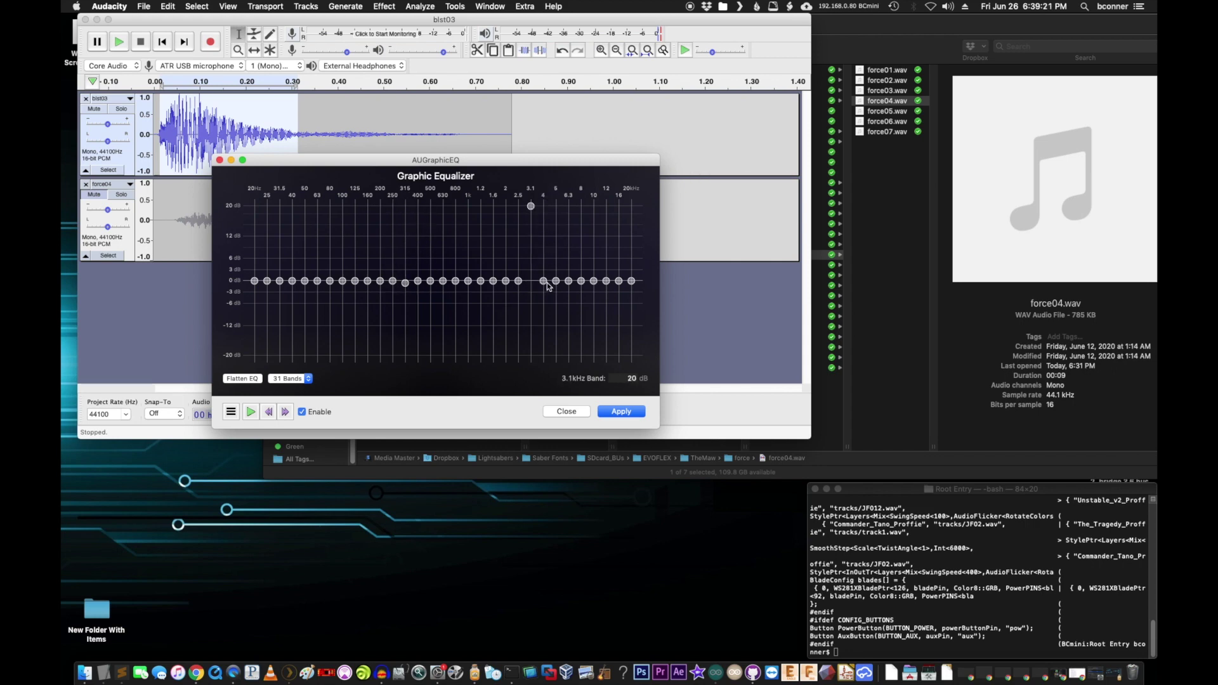
left_click_drag(548, 287, 544, 206)
left_click(250, 413)
left_click(251, 413)
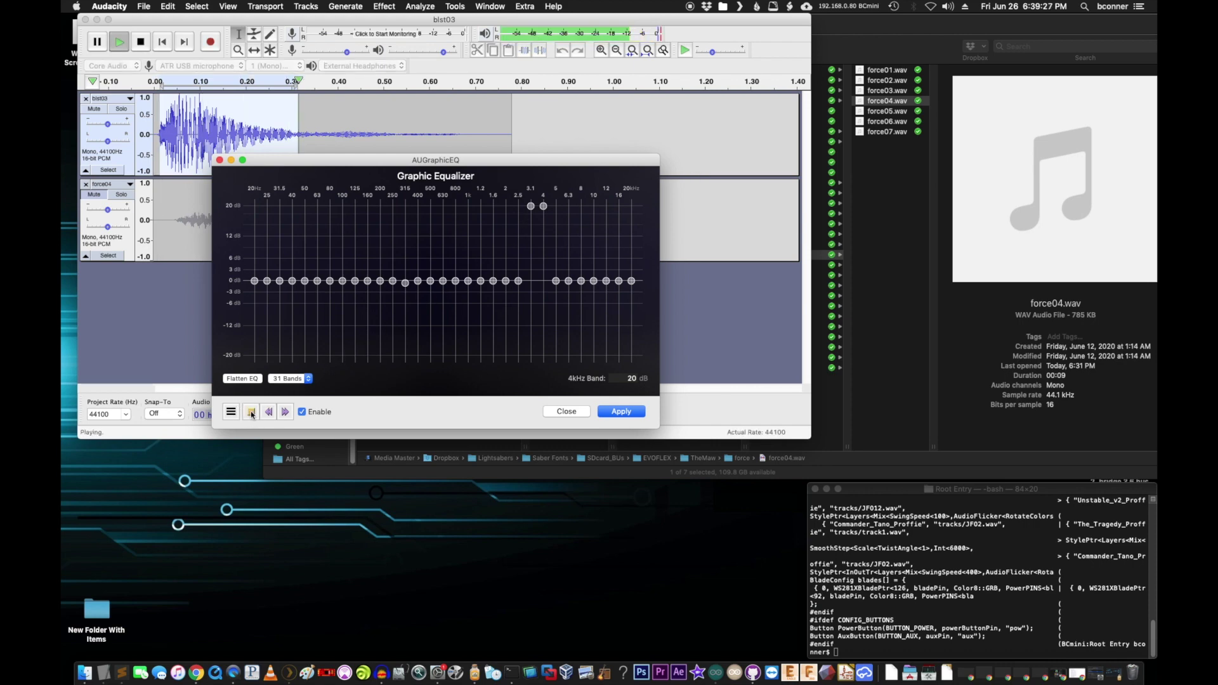
Reduce the 4 kHz band to about 6 dB, set 2.5 kHz to about 8 dB and 3.1 kHz to 12 dB, and preview.
left_click_drag(530, 207, 531, 265)
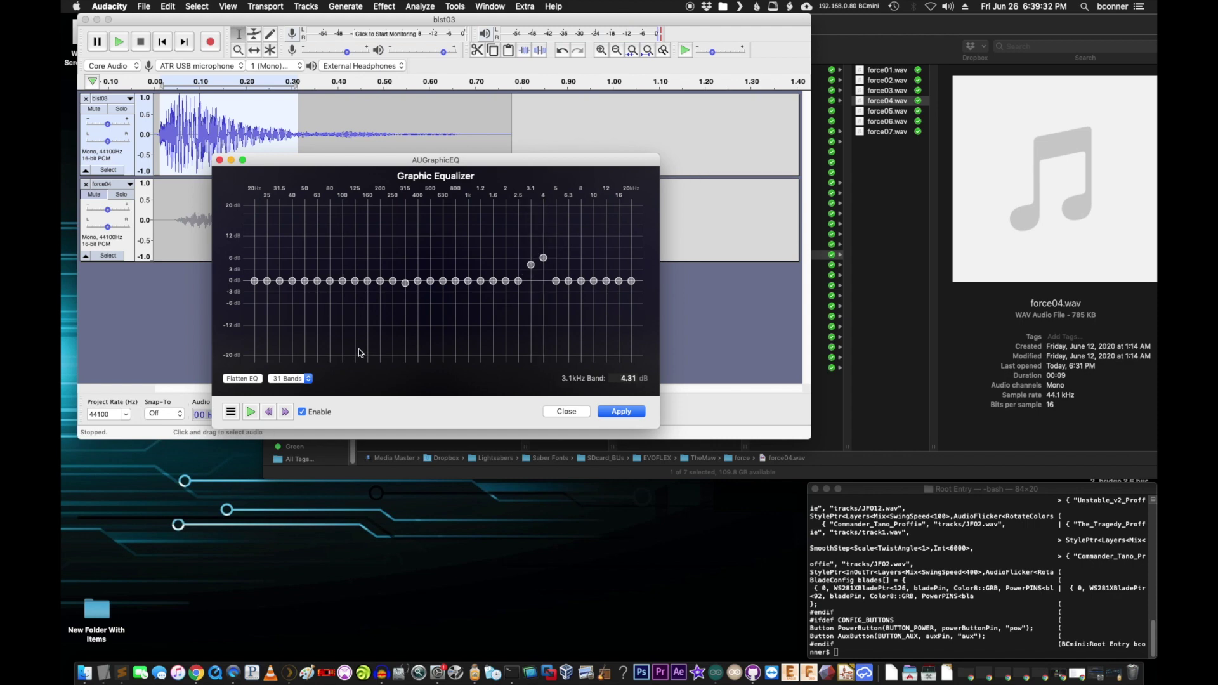
left_click(252, 413)
left_click_drag(518, 281, 532, 236)
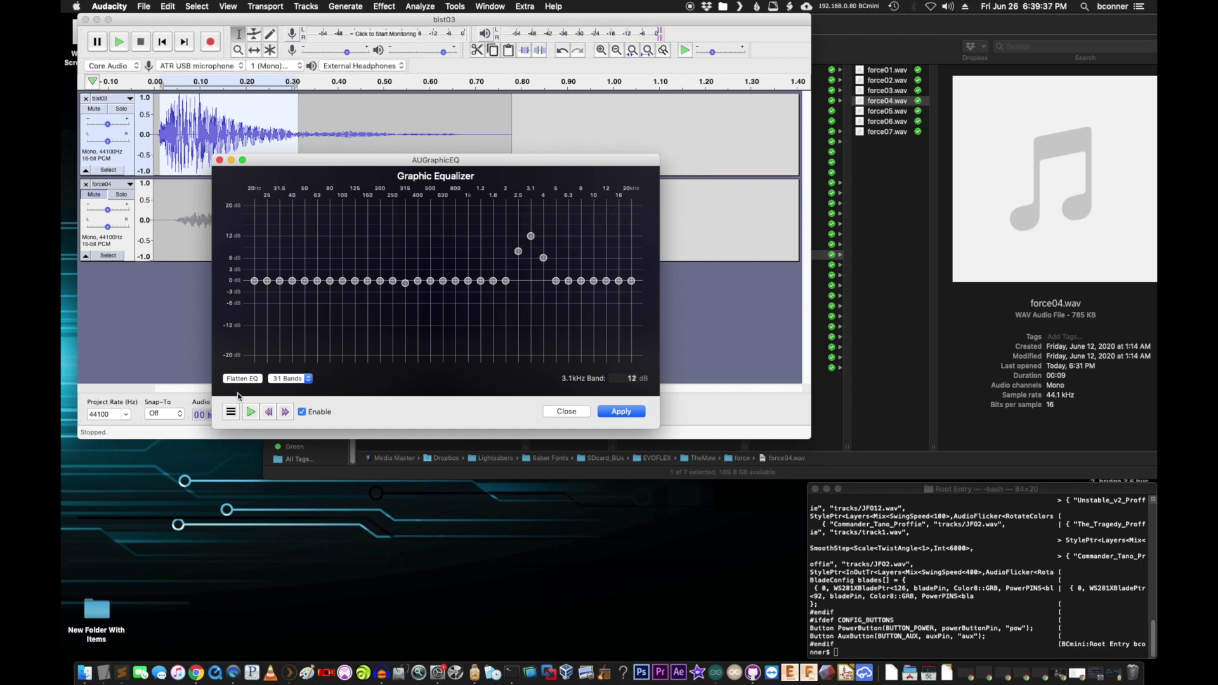
left_click(250, 413)
Set the 250, 315 and 400 Hz bands to about -1, -2 and -2.45 dB, reduce 2.5 kHz to 4.96 dB and 3.1 kHz to about 8 dB, and preview.
mouse_move(405, 282)
left_mouse_down()
mouse_move(407, 297)
mouse_move(393, 296)
mouse_move(418, 296)
left_mouse_up()
left_click_drag(531, 236, 519, 262)
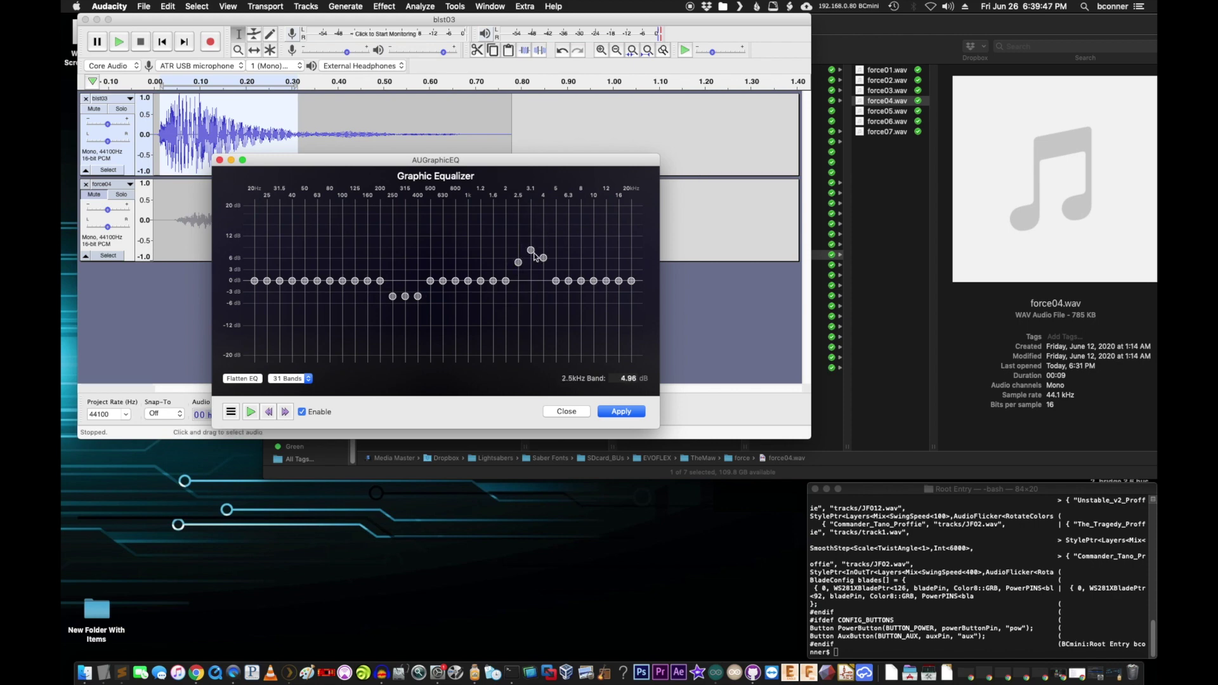
left_click(253, 413)
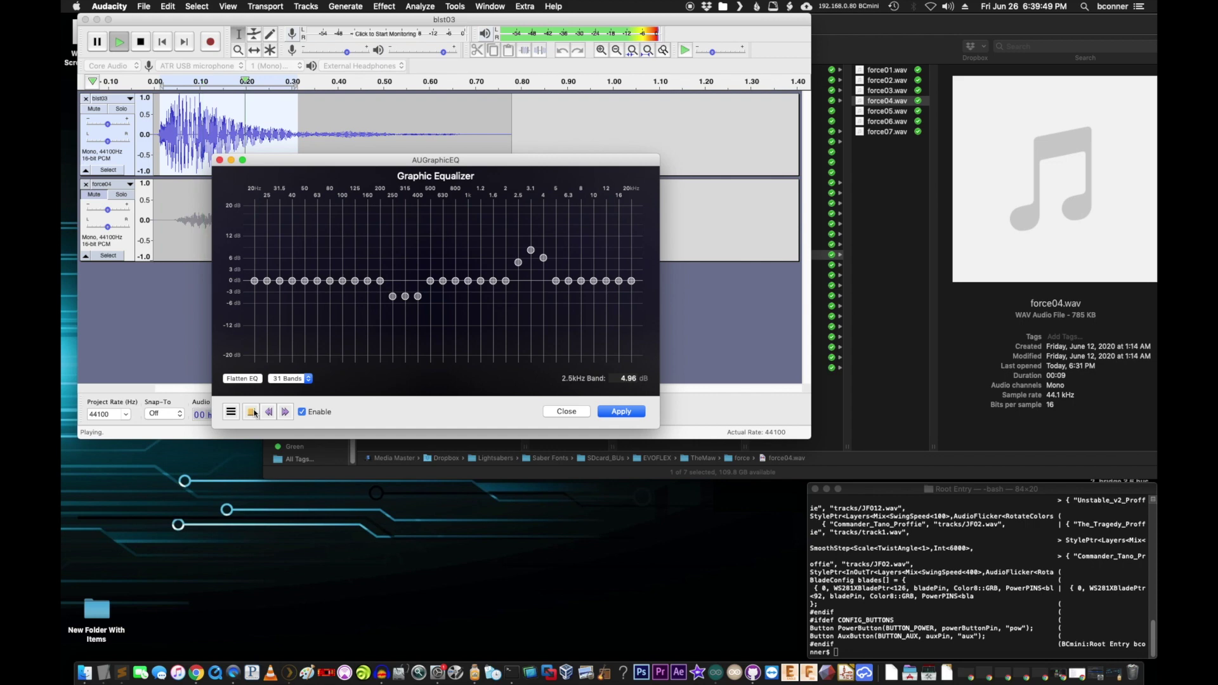
left_click_drag(394, 296, 419, 291)
left_click(251, 413)
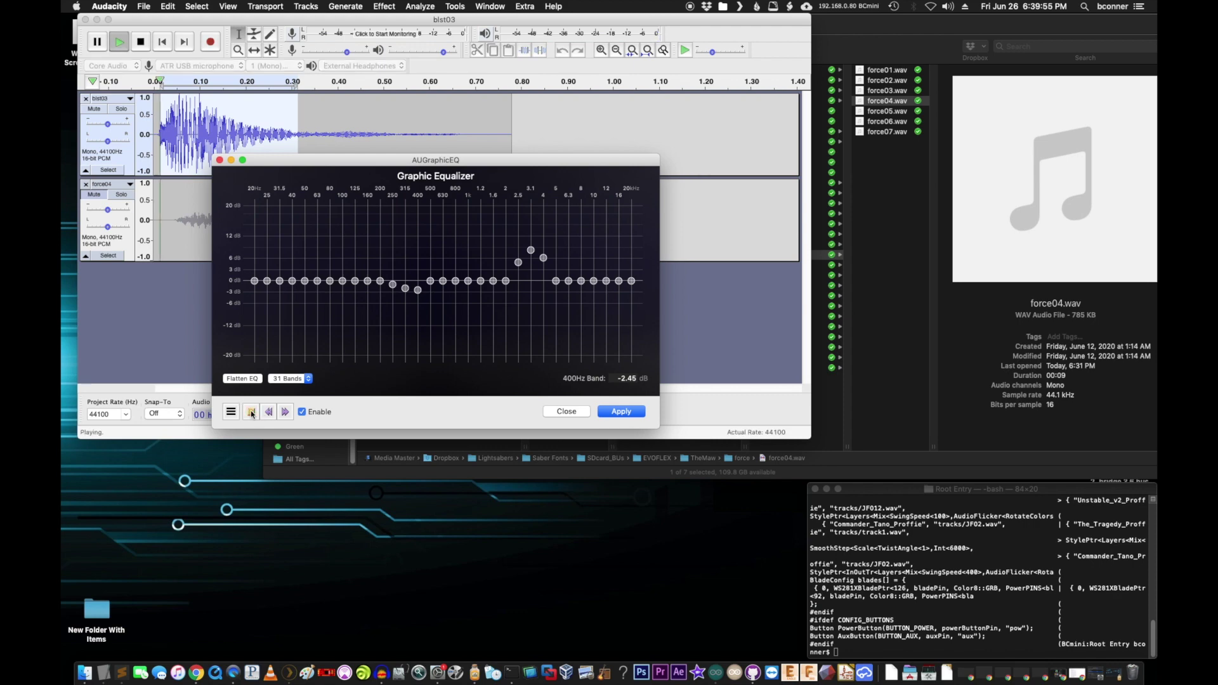
Lower the 2.5, 3.1 and 4 kHz bands to 2.41, about 4 and about 2 dB, and compare previews with the equalizer enabled and bypassed.
mouse_move(530, 250)
left_mouse_down()
mouse_move(544, 264)
mouse_move(518, 267)
left_mouse_up()
left_click(250, 410)
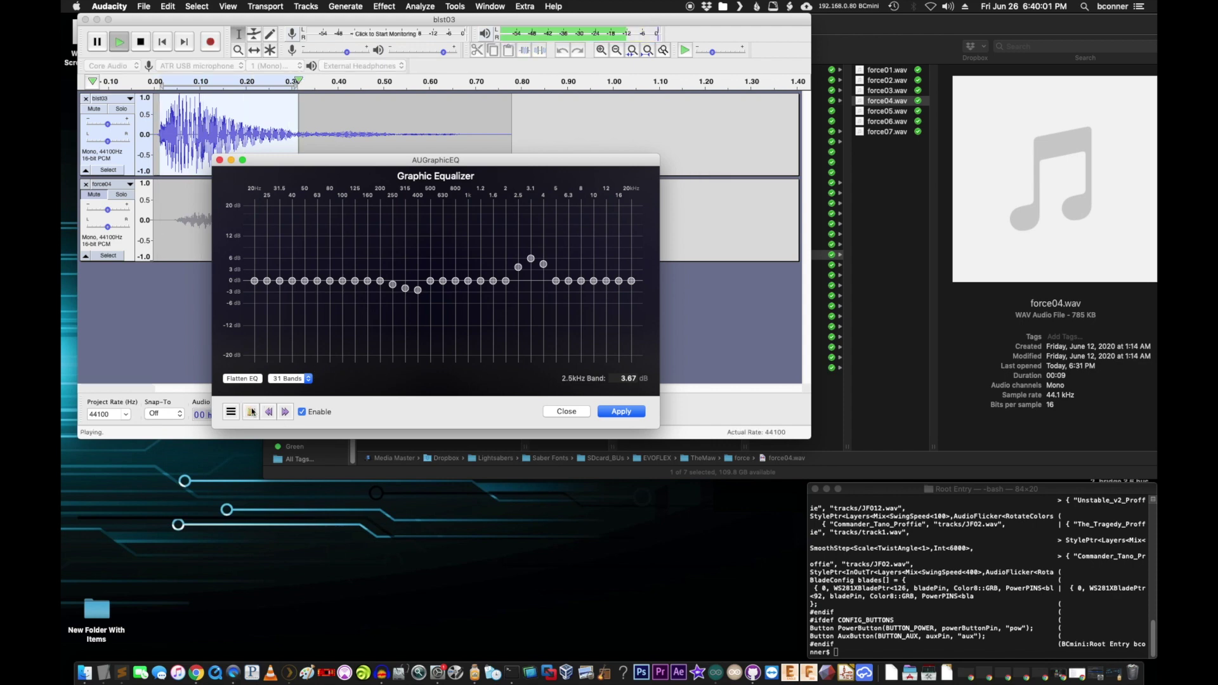
mouse_move(531, 259)
left_mouse_down()
mouse_move(545, 274)
mouse_move(518, 272)
left_mouse_up()
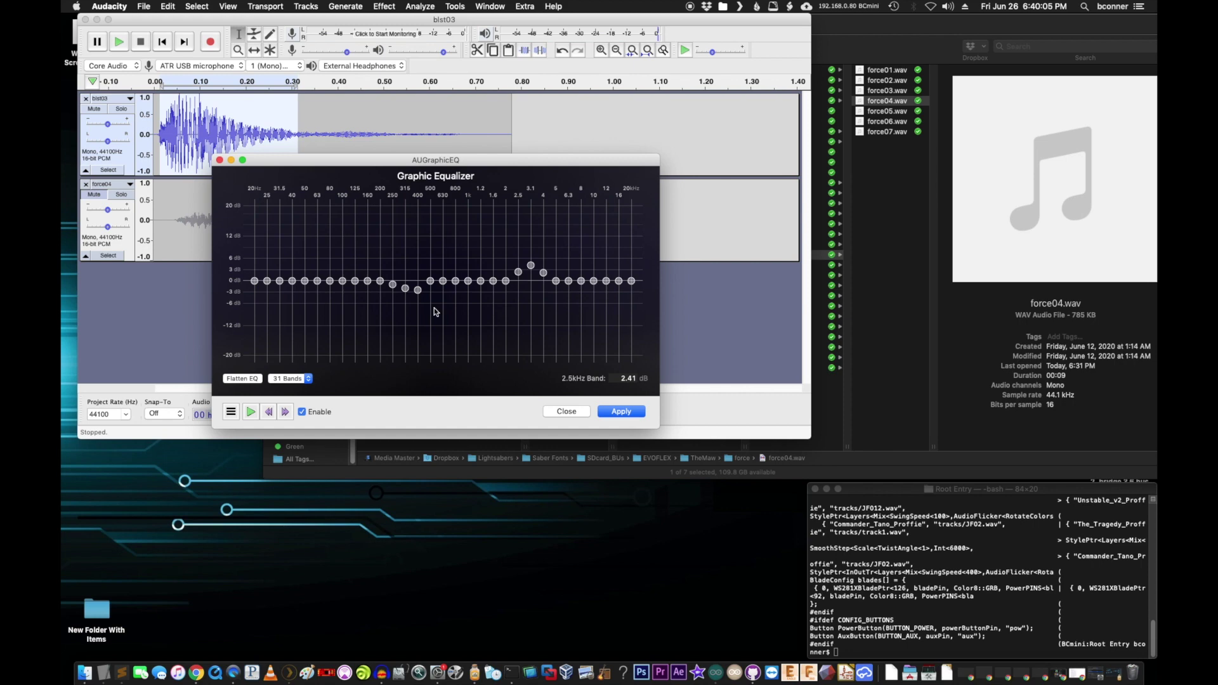
left_click(251, 413)
left_click(302, 412)
left_click(245, 412)
Adjust the upper-mid boost to 4.21 dB at 2 kHz, about 8 dB at 2.5 kHz and about 5 dB at 3.1 kHz, previewing the changes.
left_click_drag(531, 266, 531, 230)
left_click(244, 413)
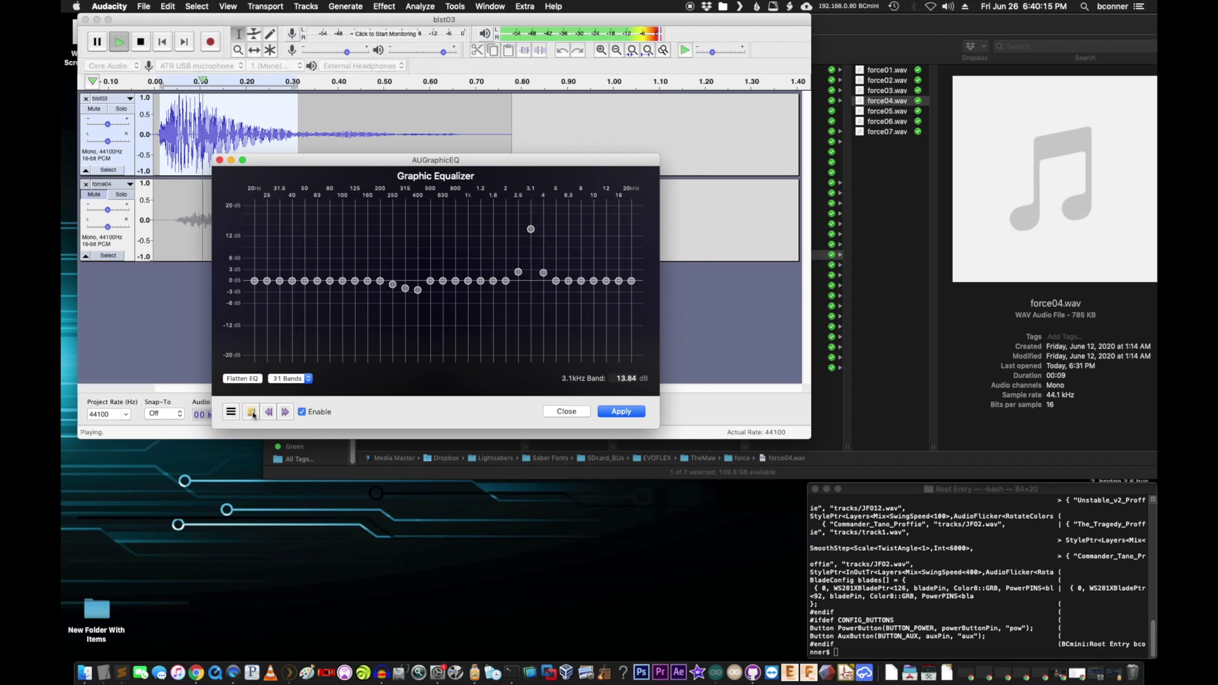
left_click(518, 273)
left_click_drag(518, 273, 506, 240)
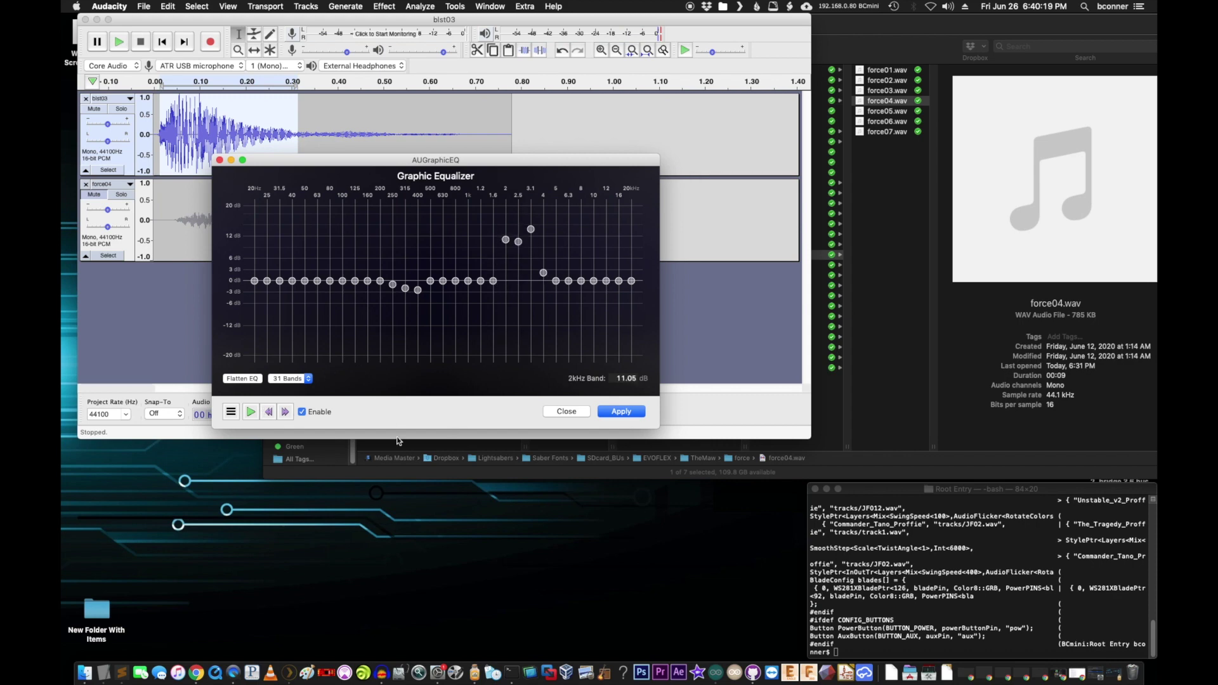
left_click(250, 412)
mouse_move(506, 241)
left_mouse_down()
mouse_move(507, 260)
mouse_move(531, 262)
mouse_move(519, 252)
mouse_move(505, 265)
left_mouse_up()
left_click(252, 414)
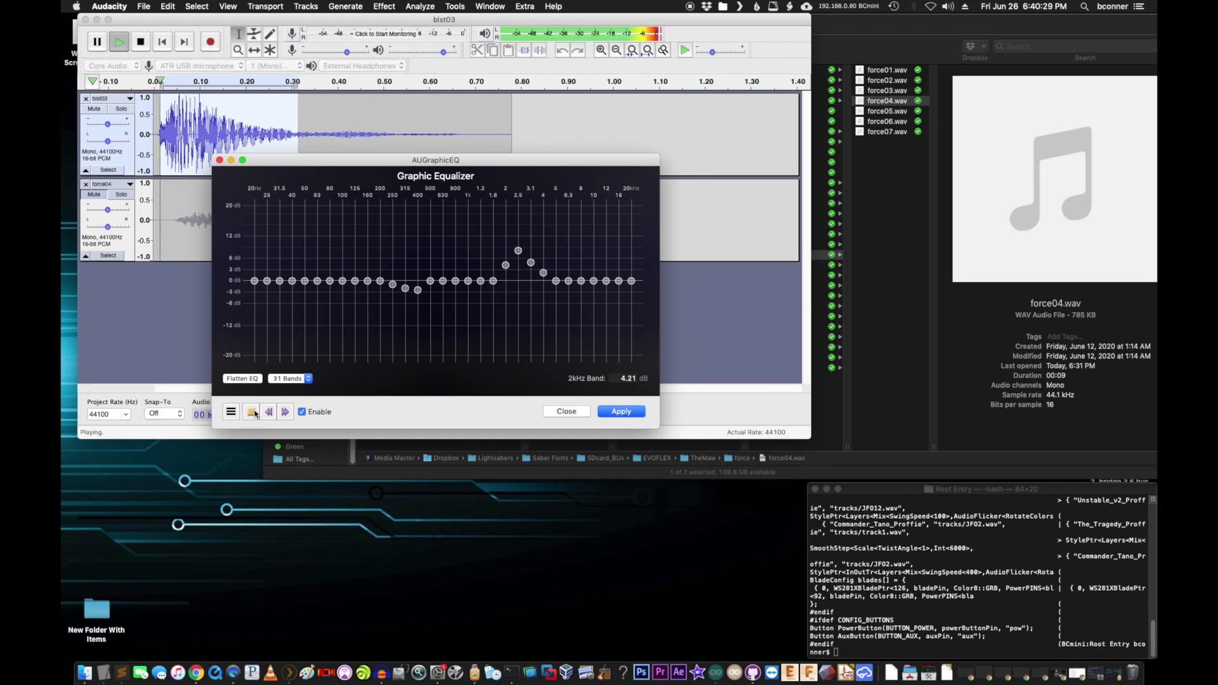
Lower the 2.5 kHz band to 3.36 dB, apply the equalization to the blst03 burst, and close the equalizer.
left_click_drag(519, 251, 519, 269)
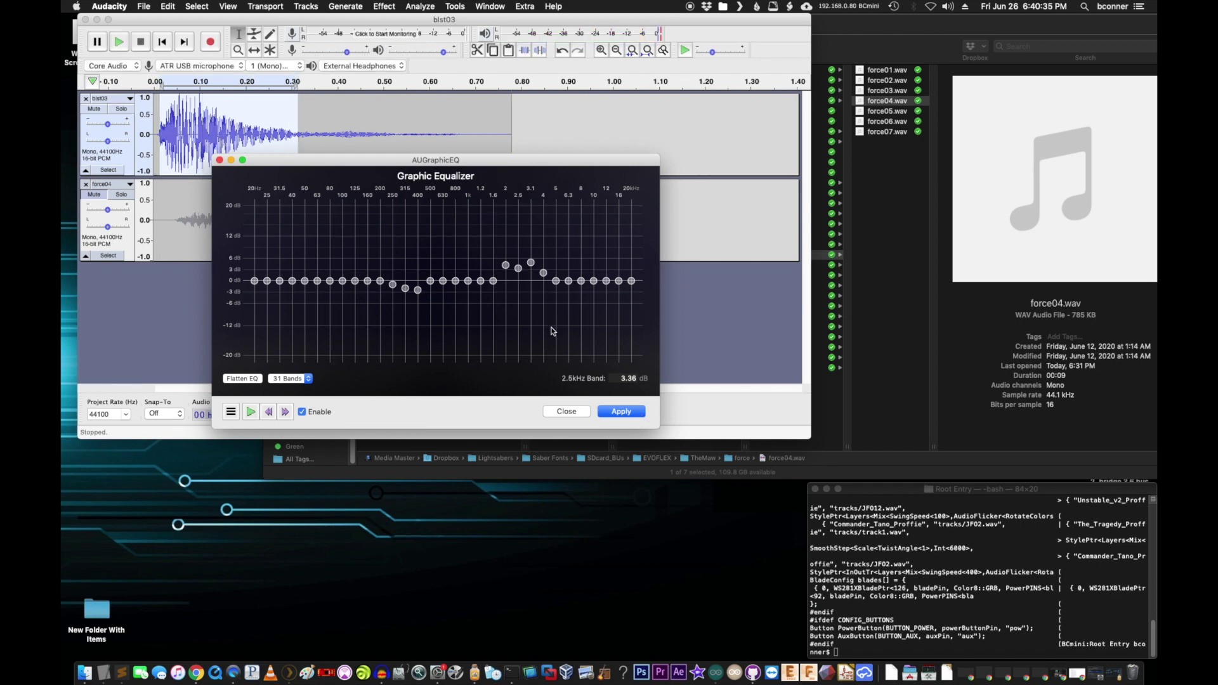
left_click(621, 412)
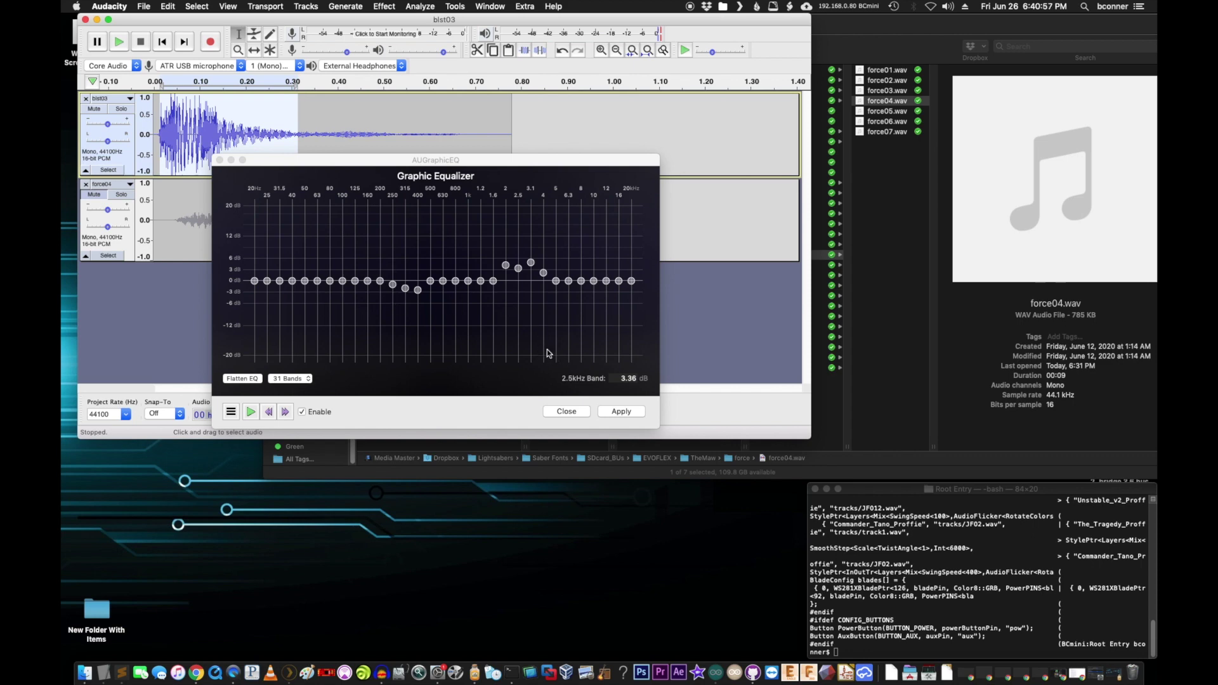
left_click(566, 412)
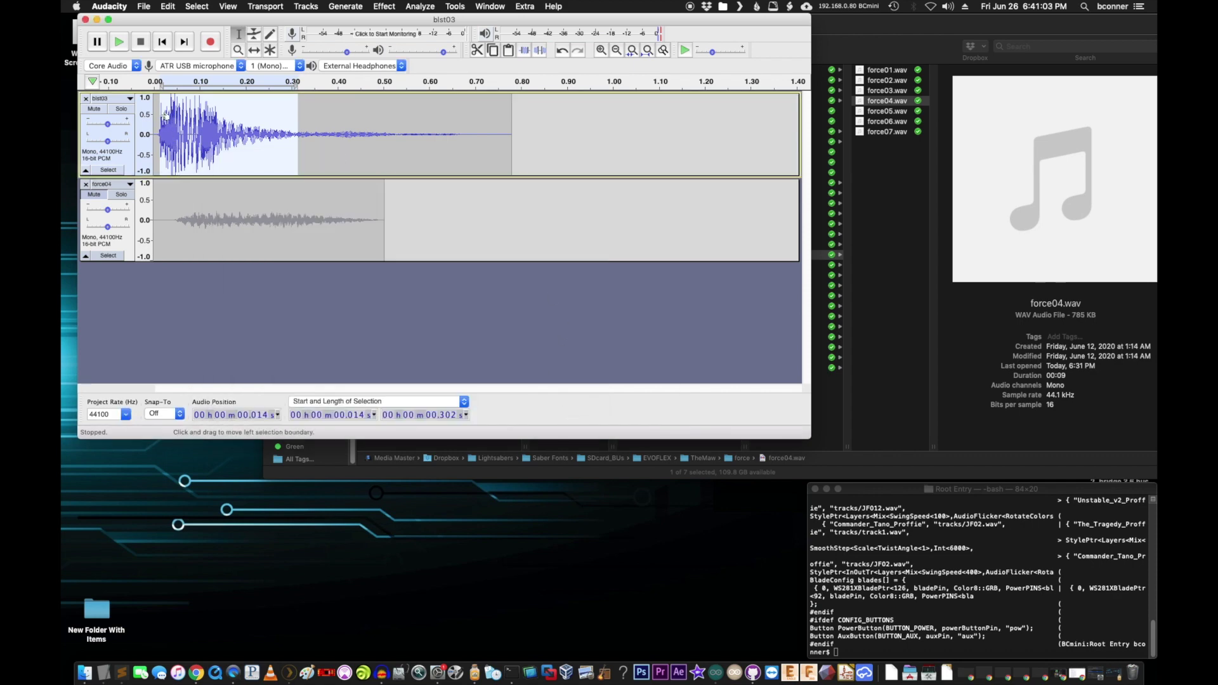
Examine the equalized blst03 burst close up for clipped peaks, selecting 0.114 s from 0.025 s and enlarging the track height.
left_click_drag(167, 111, 213, 114)
key("super+1")
key("super+1")
key("super+1")
key("super+1")
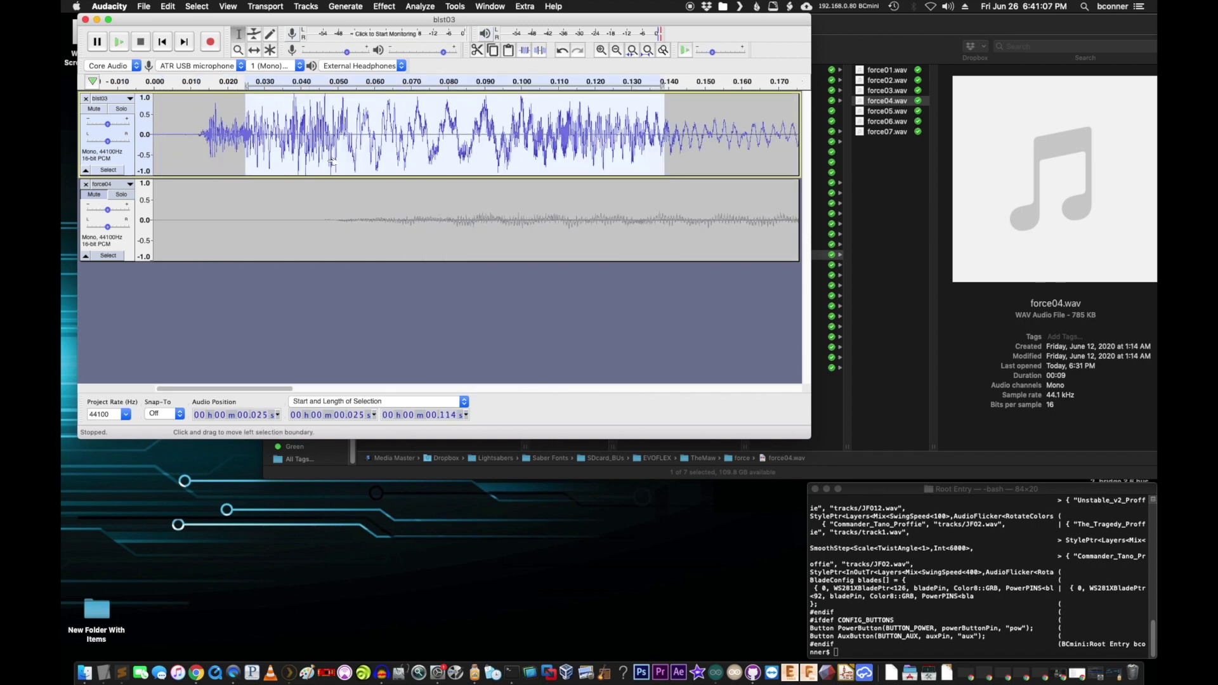
key("super+1")
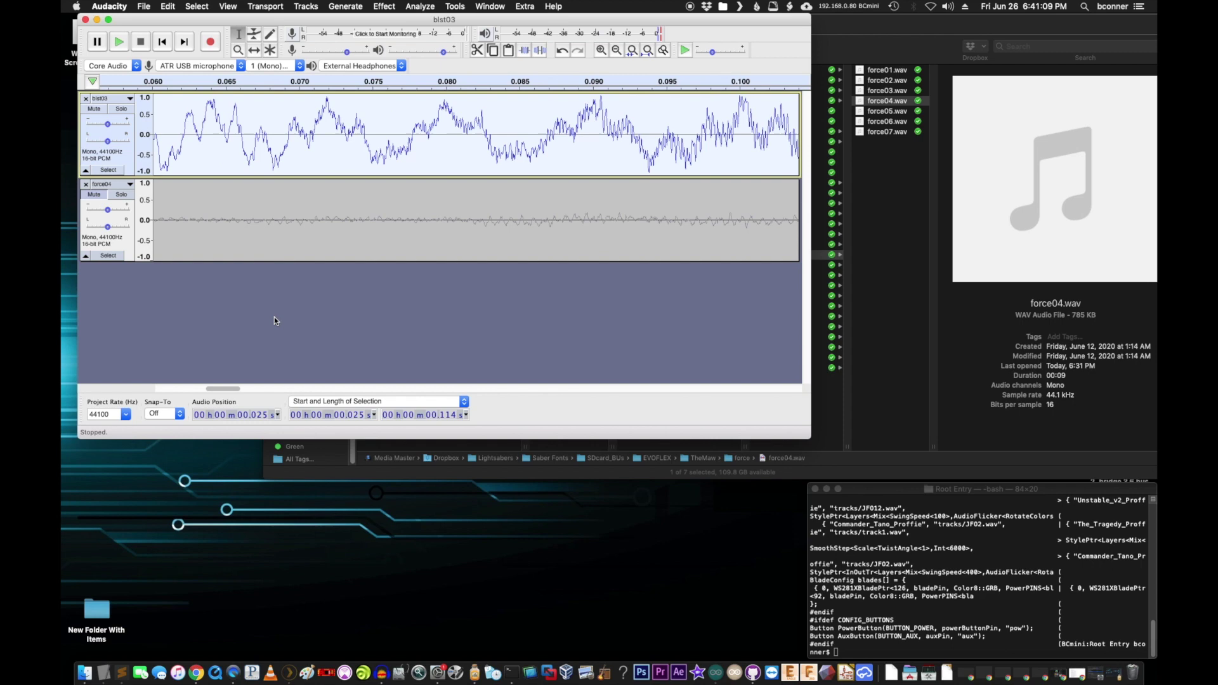
scroll(216, 393, "left", 5)
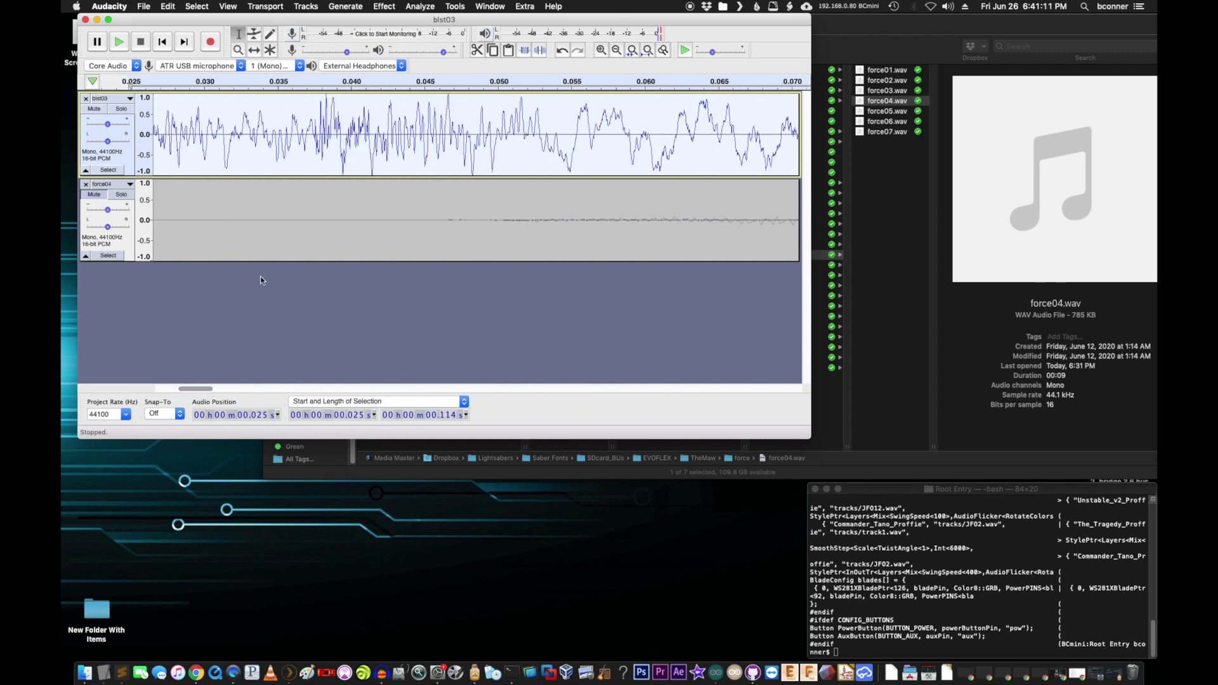
left_click_drag(391, 178, 400, 277)
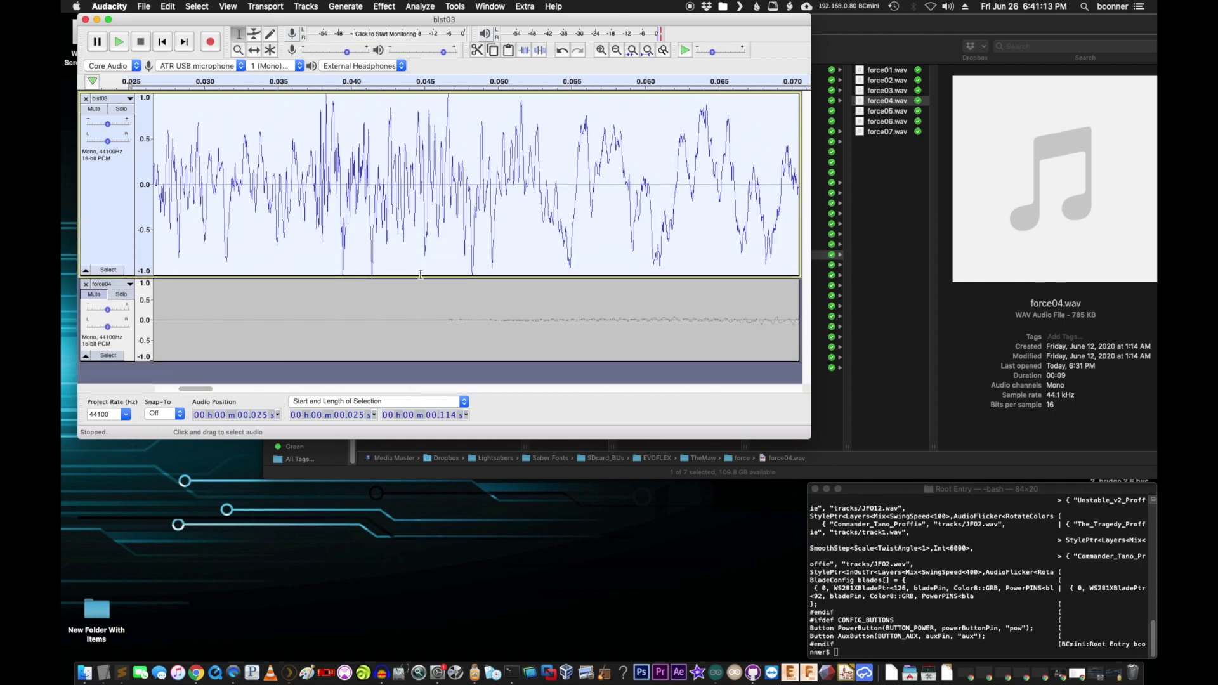
mouse_move(208, 390)
left_mouse_down()
mouse_move(180, 389)
mouse_move(296, 388)
mouse_move(191, 389)
left_mouse_up()
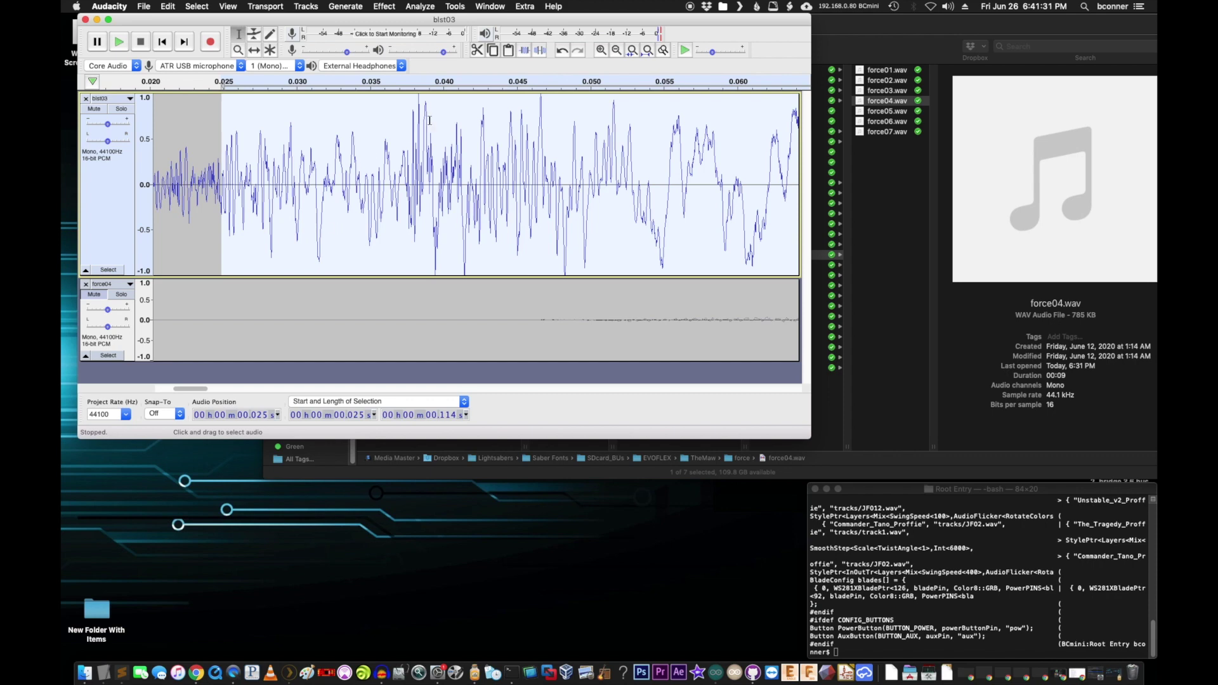
Fit both tracks' full length in view, reduce the blst03 track height, and reposition and enlarge the project window.
left_click_drag(415, 24, 427, 44)
left_click_drag(401, 28, 403, 24)
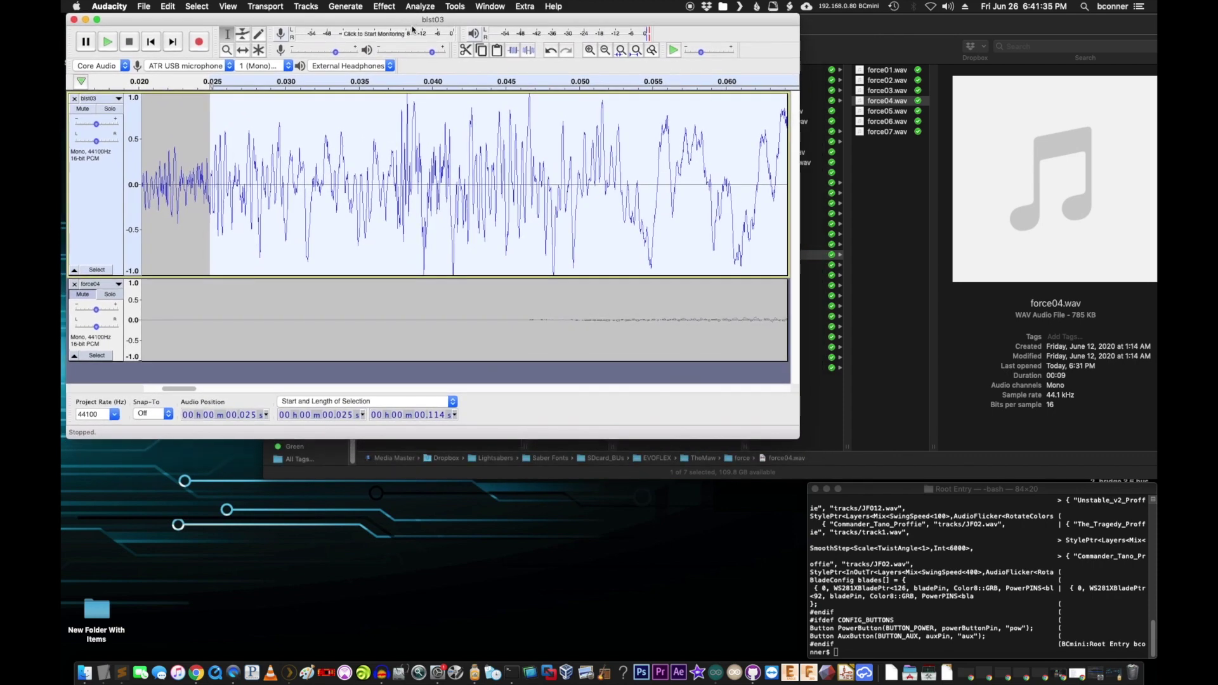
left_click(855, 30)
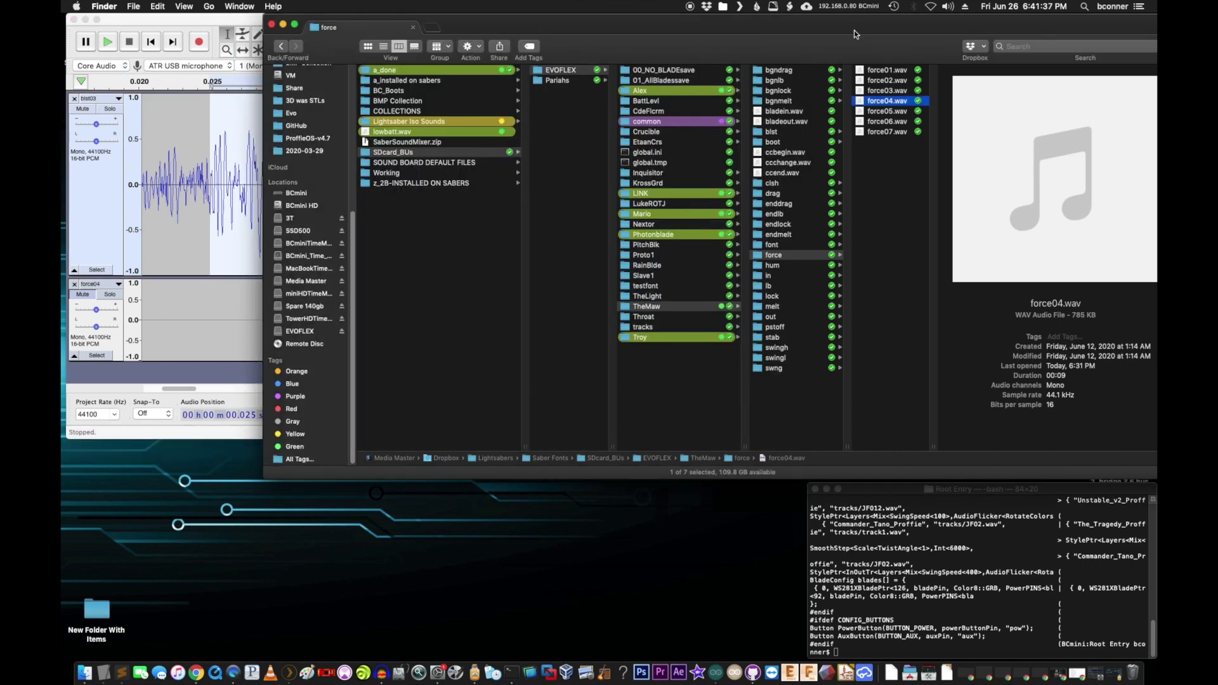
left_click(216, 22)
key("super+a")
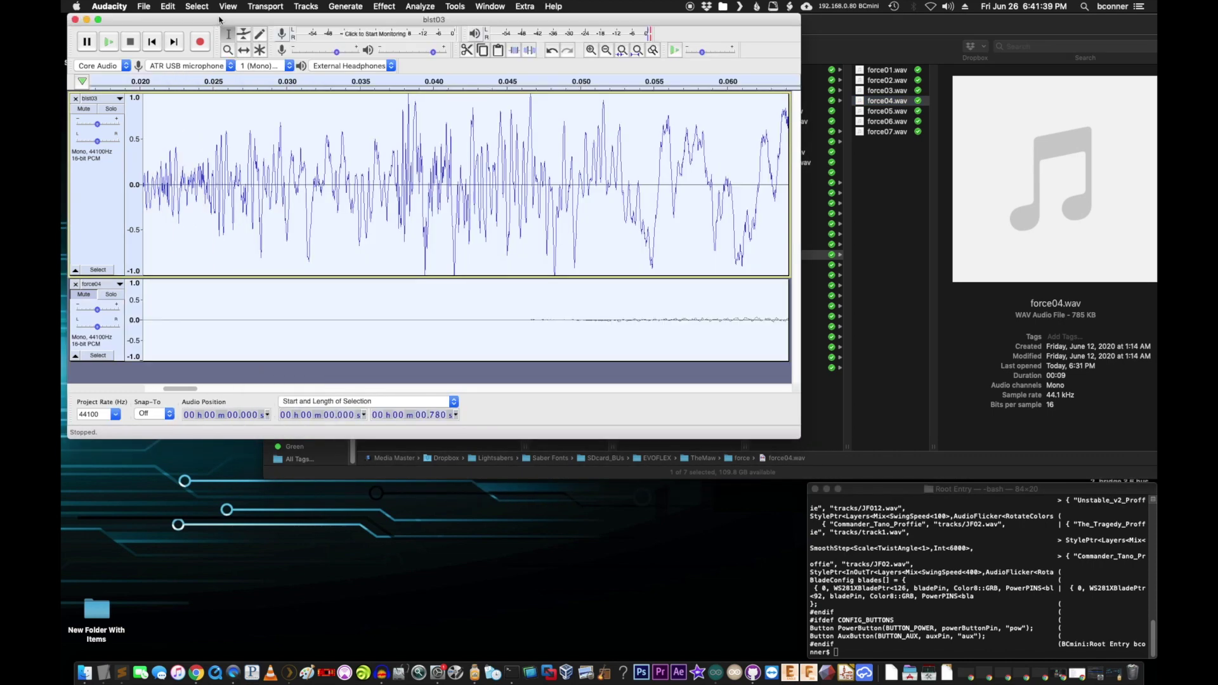
key("super+f")
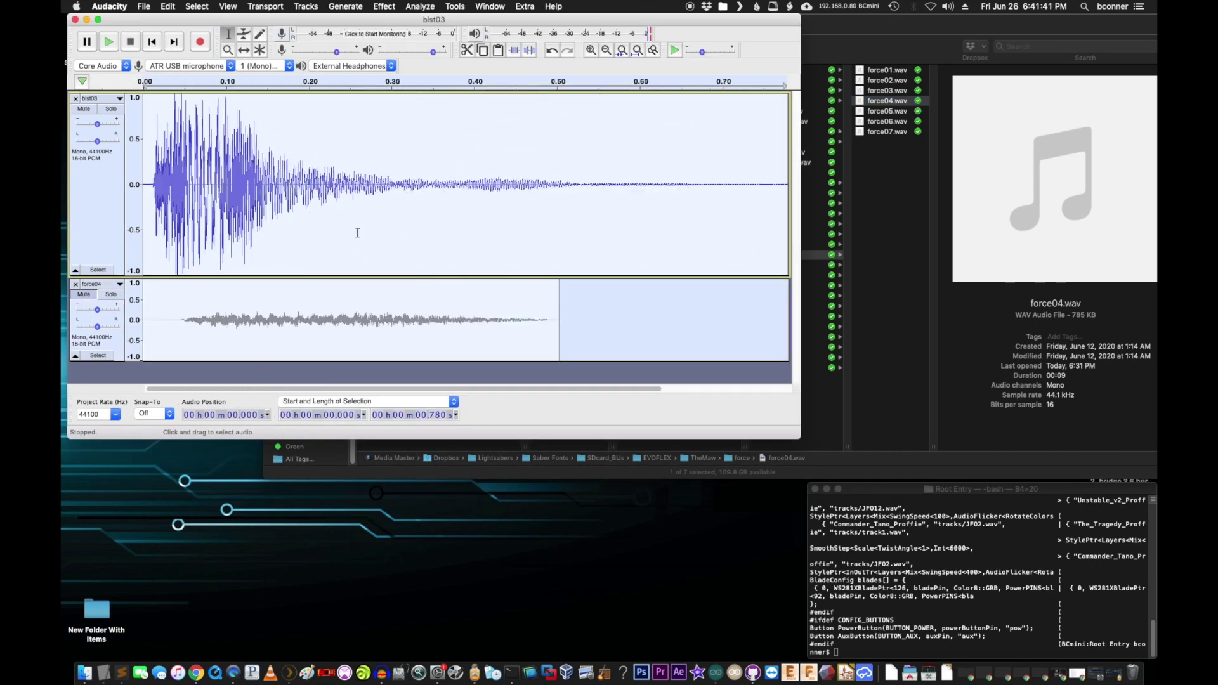
left_click_drag(368, 281, 353, 215)
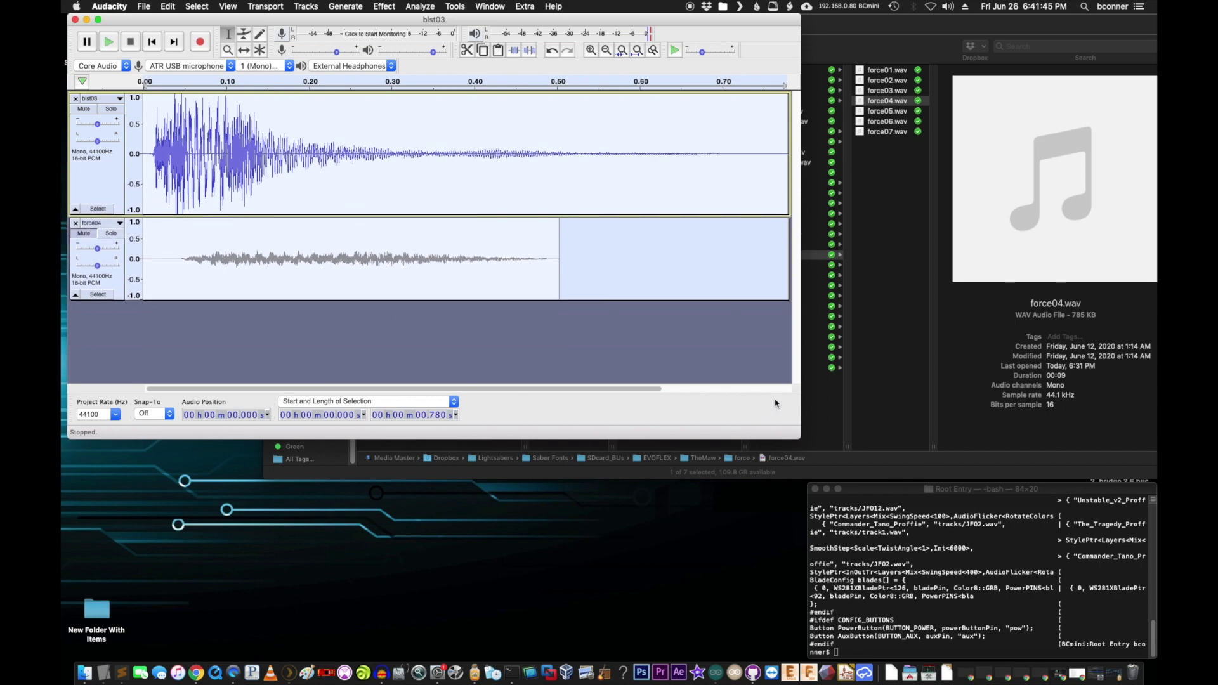
left_click_drag(803, 438, 1157, 585)
Paste a copy of the force04 clip directly after its end at 0.502 s and silence the pasted part.
left_click(478, 145)
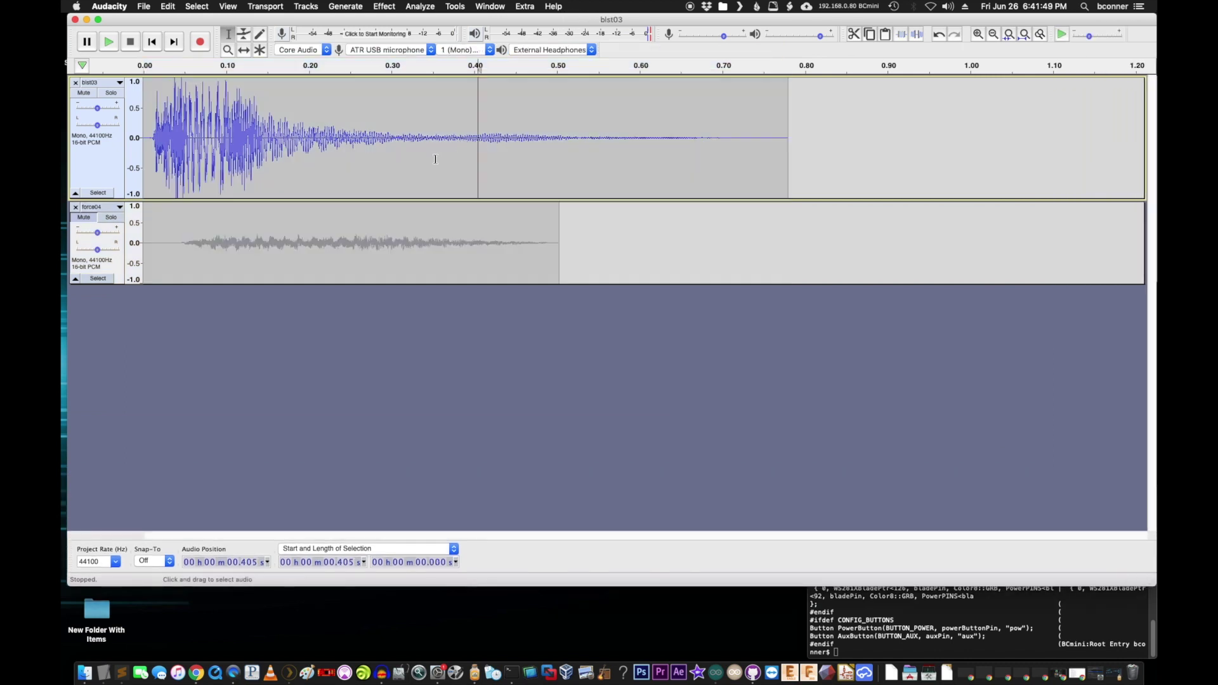
left_click(395, 244)
double_click(375, 212)
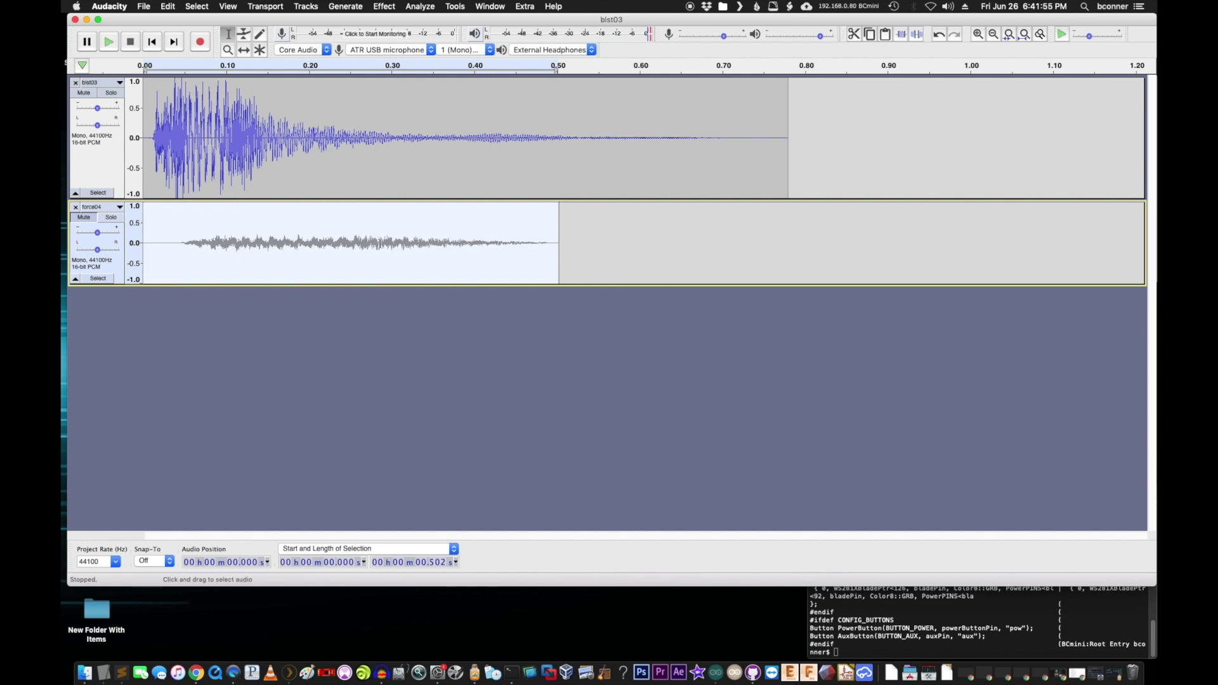
key("Right")
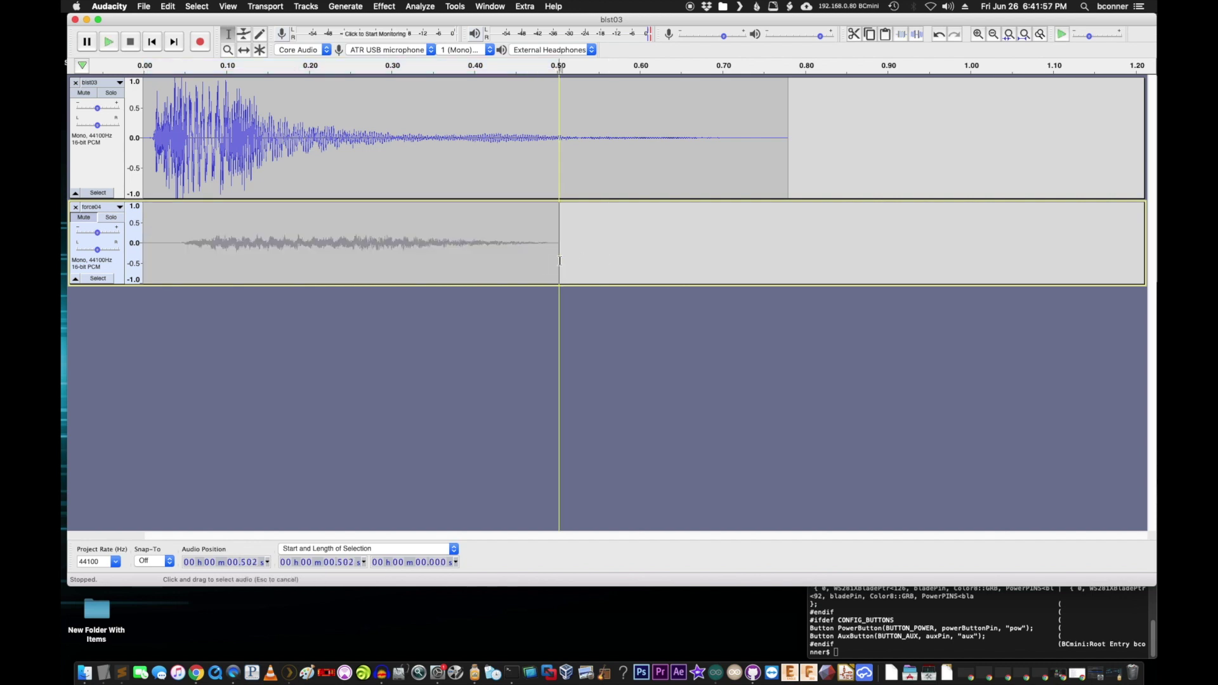
key("super+v")
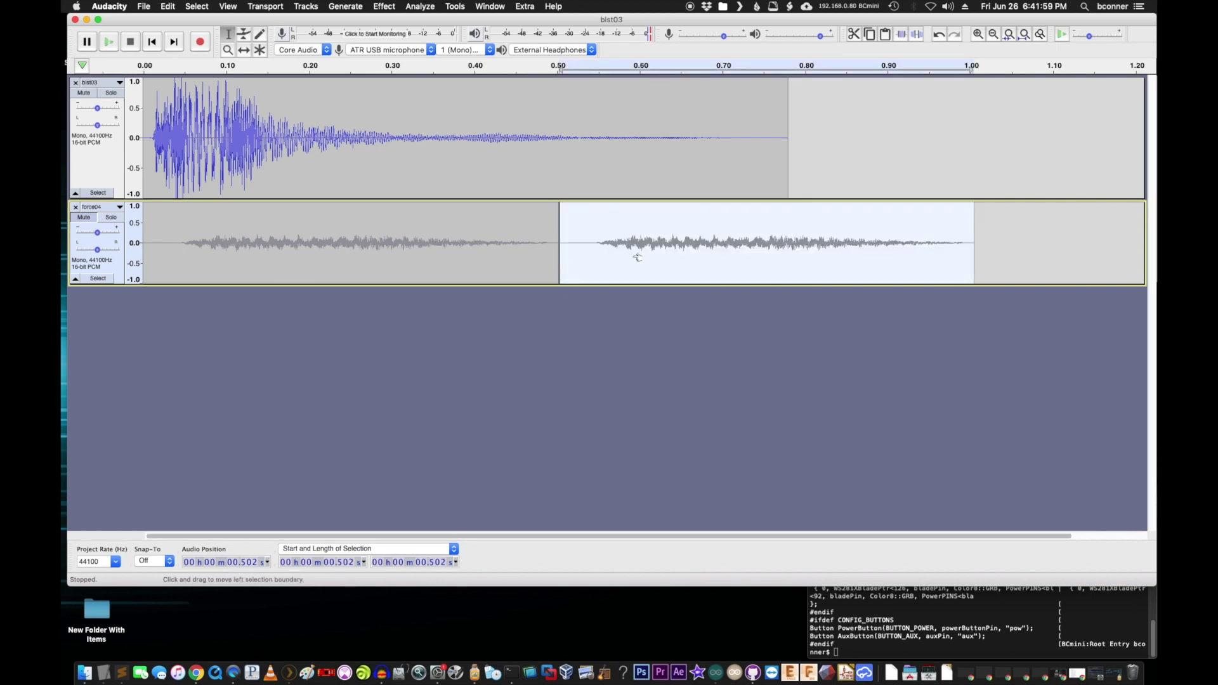
key("super+l")
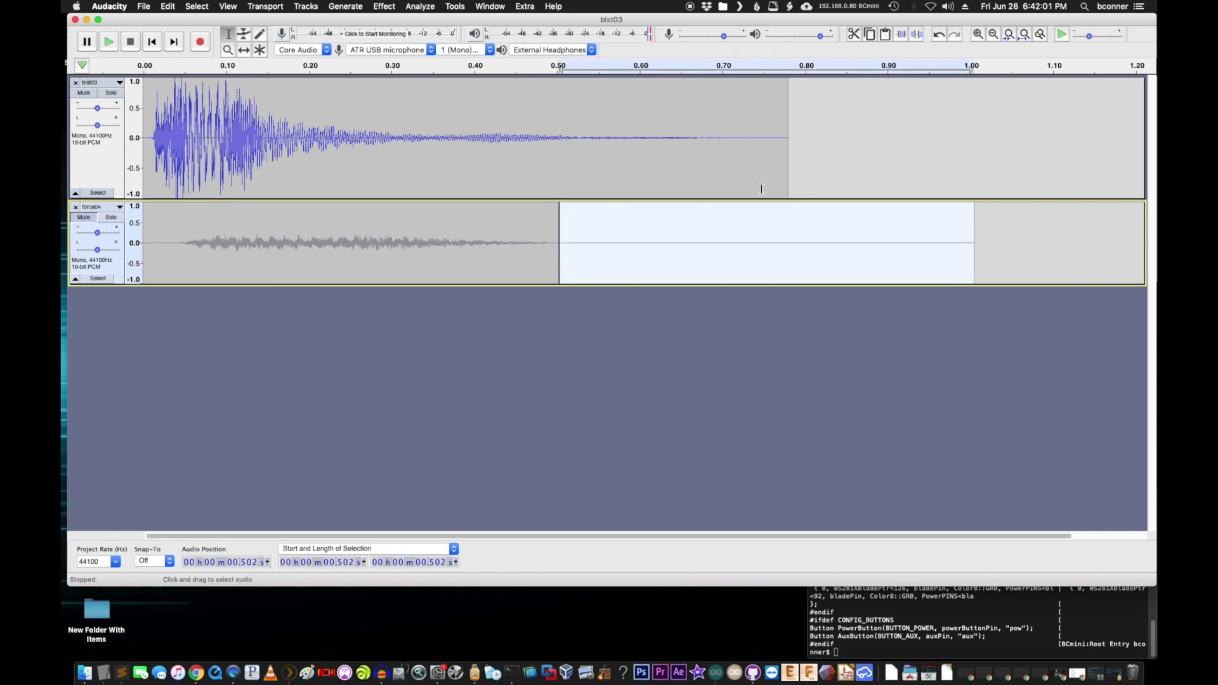
Extend blst03 by pasting the copied clip at its end at 0.780 s and silencing it.
left_click(790, 166)
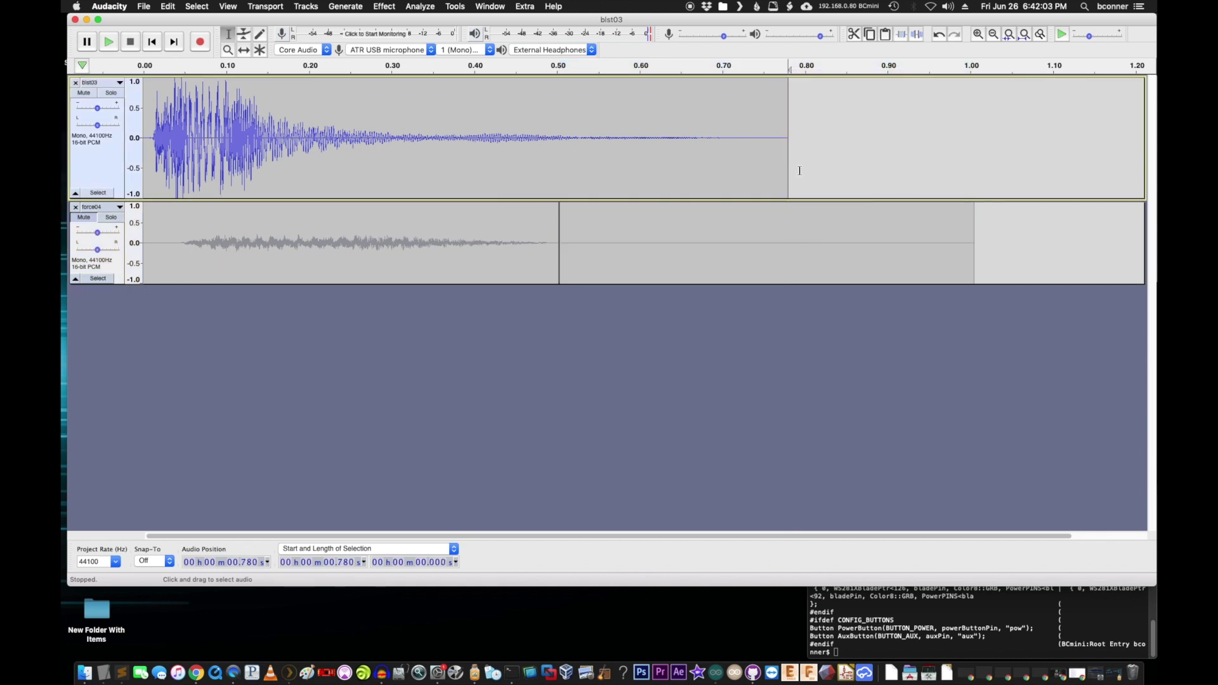
key("super+v")
key("super+l")
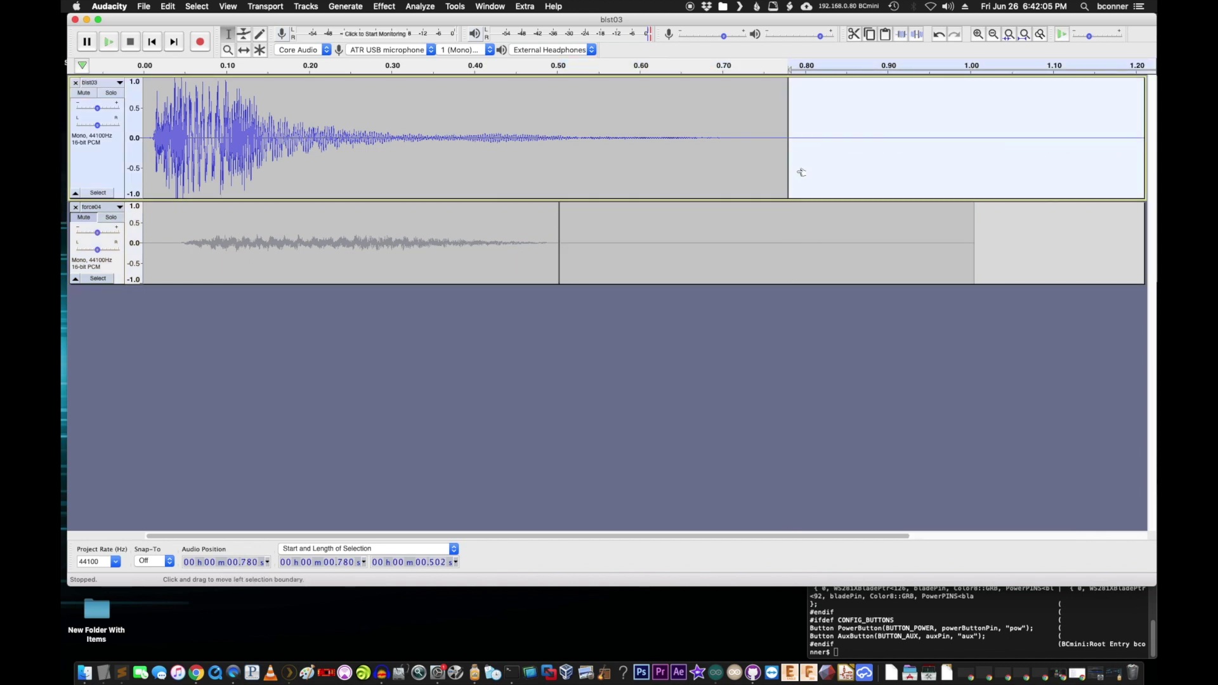
Unmute force04, select 0.696 s of it from 0.142 s, mute blst03, and play the selection alone.
left_click(775, 228)
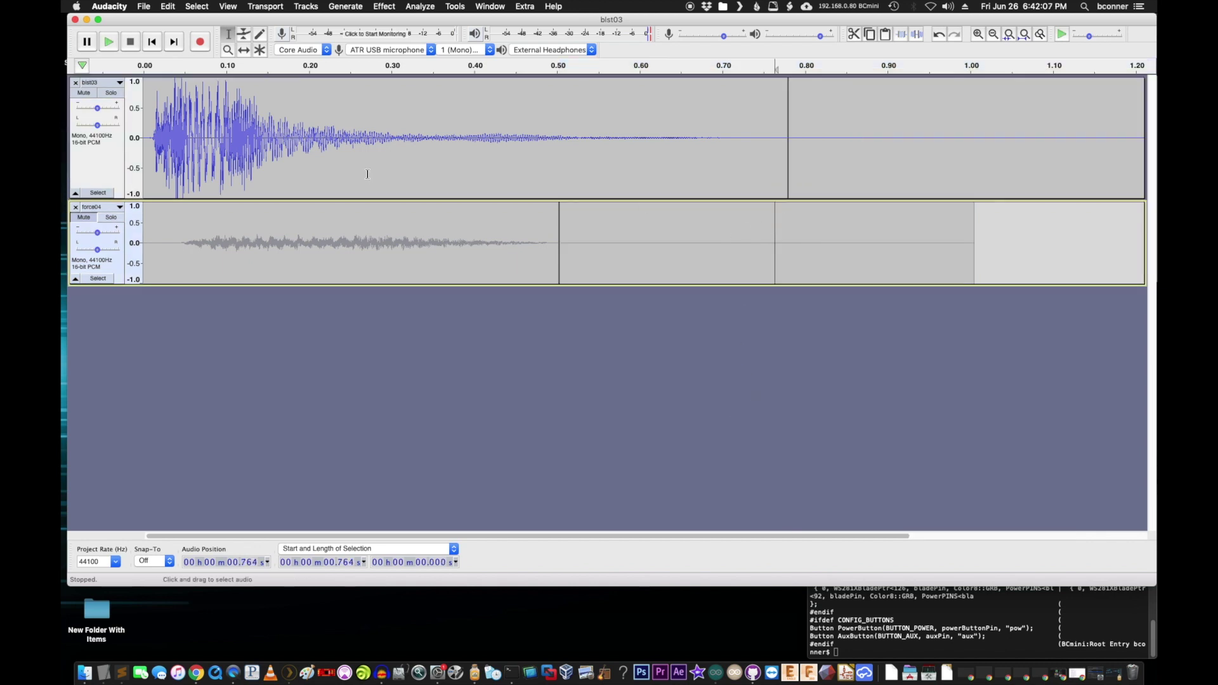
left_click(83, 224)
left_click_drag(836, 240, 261, 243)
key("space")
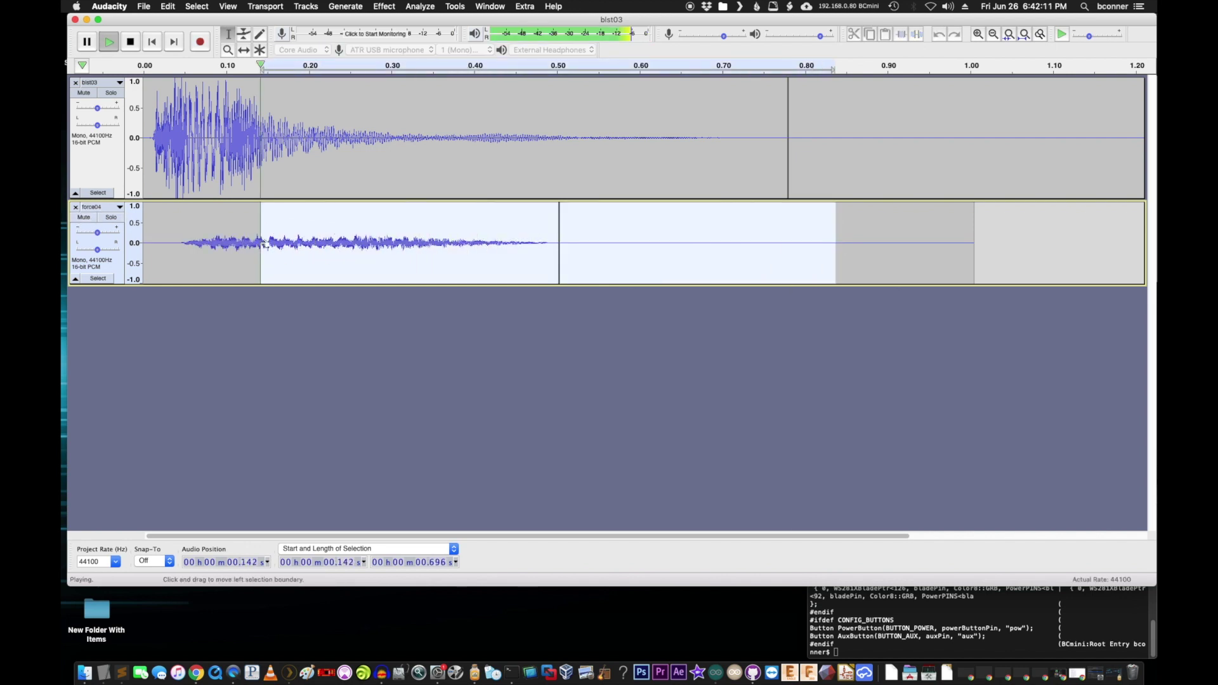
left_click(84, 92)
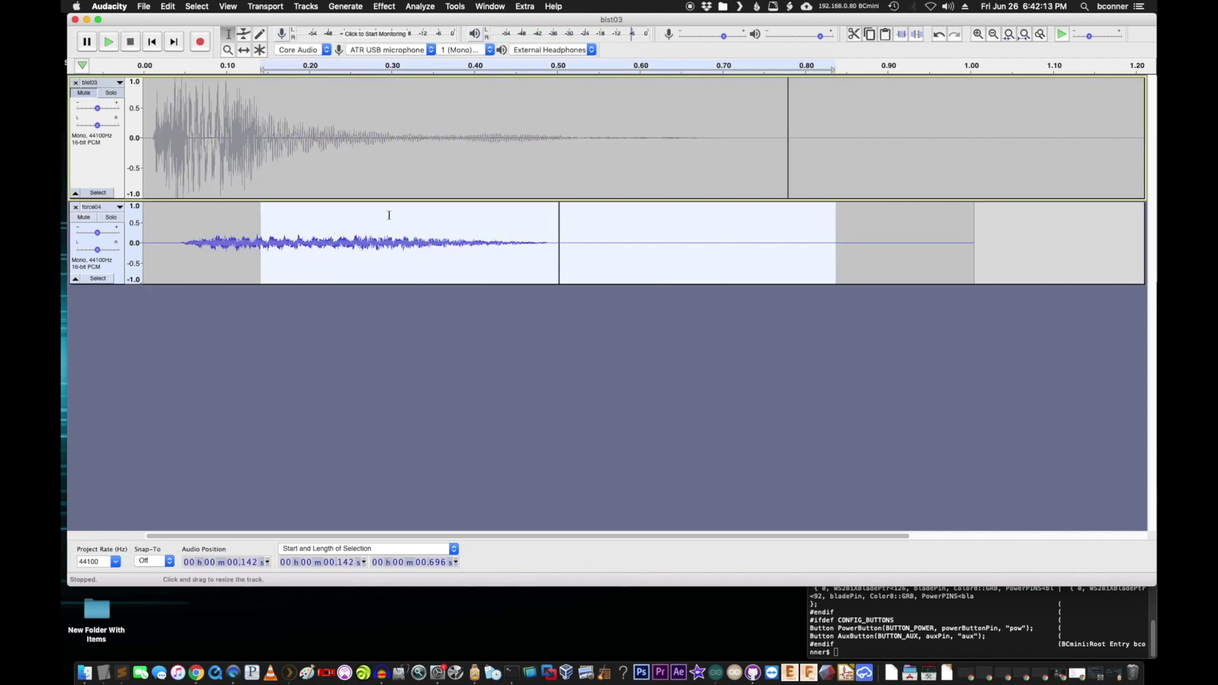
key("space")
Try the Reverse effect on the selected part of force04 and listen to it.
left_click(385, 6)
left_click(429, 306)
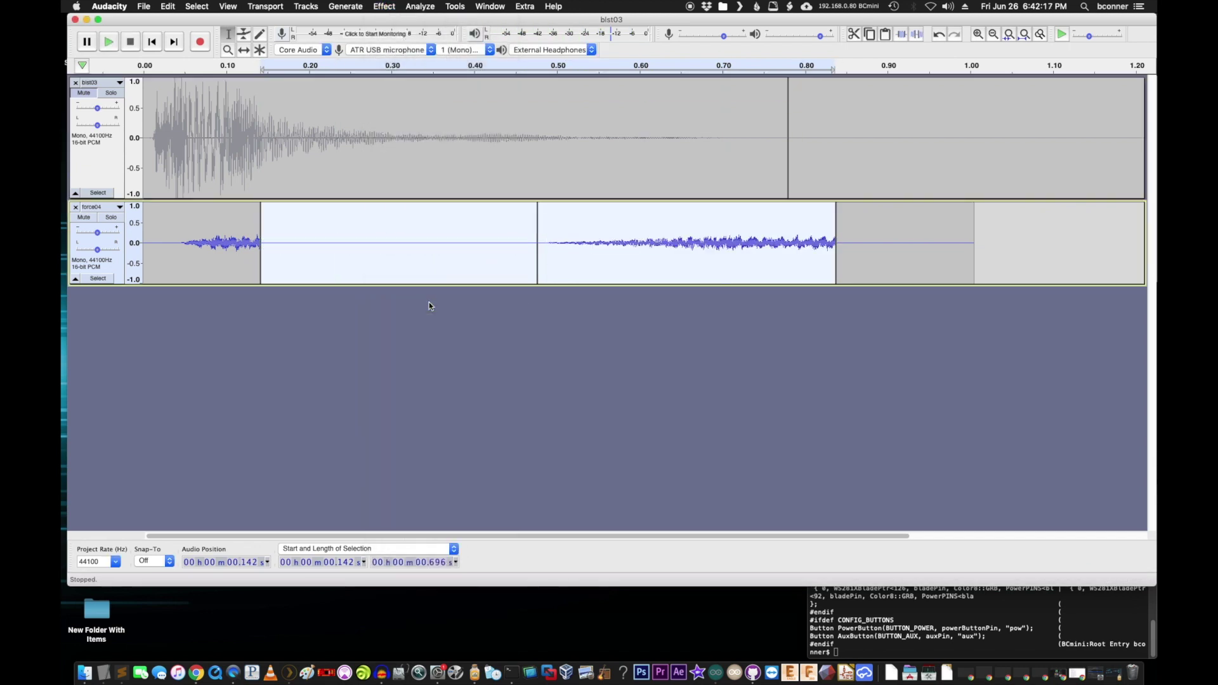
key("space")
key("super+z")
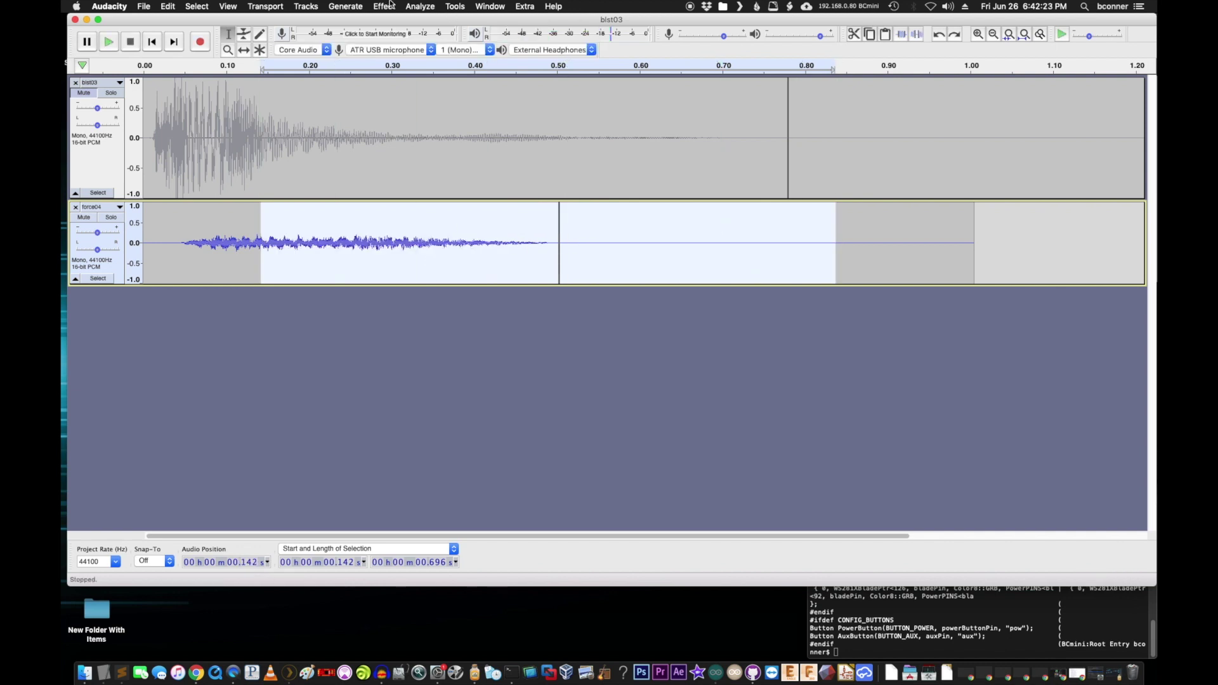
key("super+shift+z")
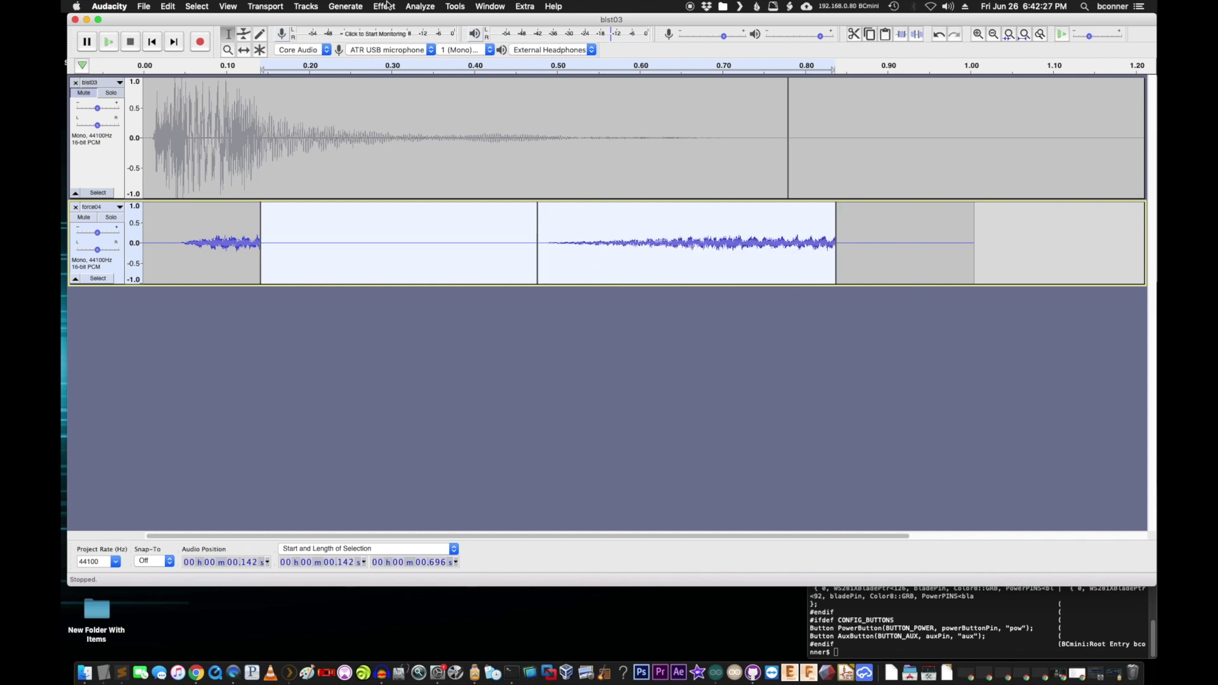
key("super+z")
Apply Reverb to the force04 selection with room size 87%, reverberance 68%, damping 44% and wet gain -3 dB, and play it.
left_click(384, 7)
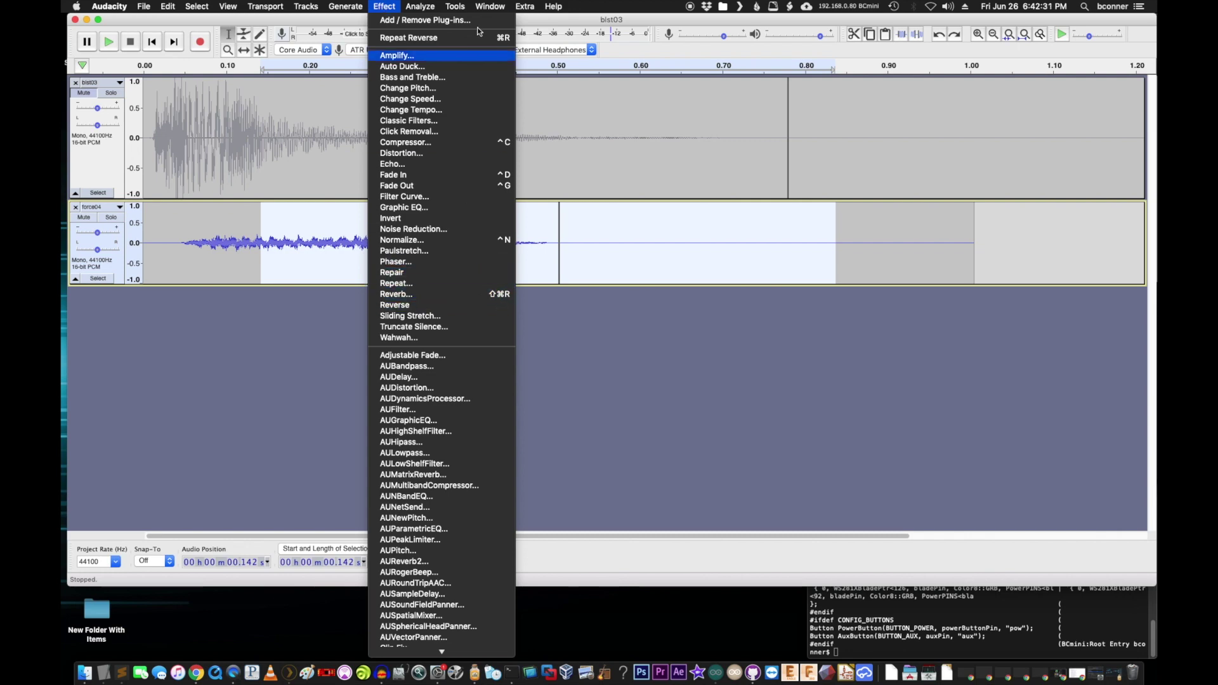
left_click(383, 7)
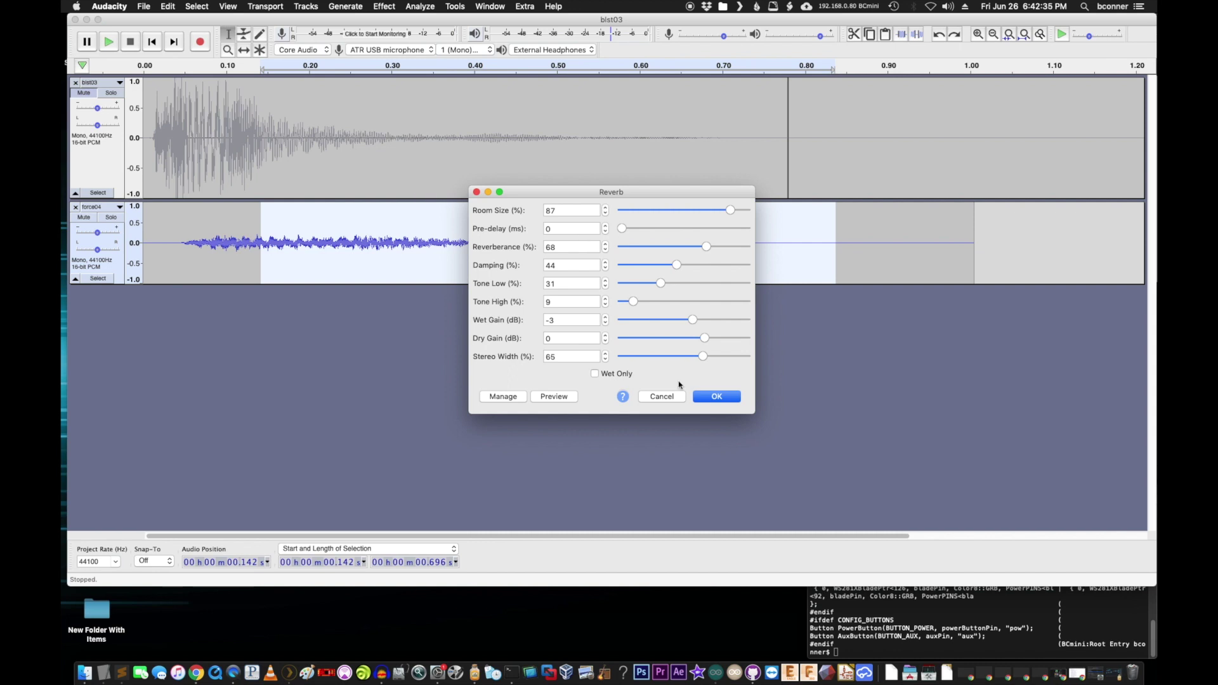
left_click(715, 396)
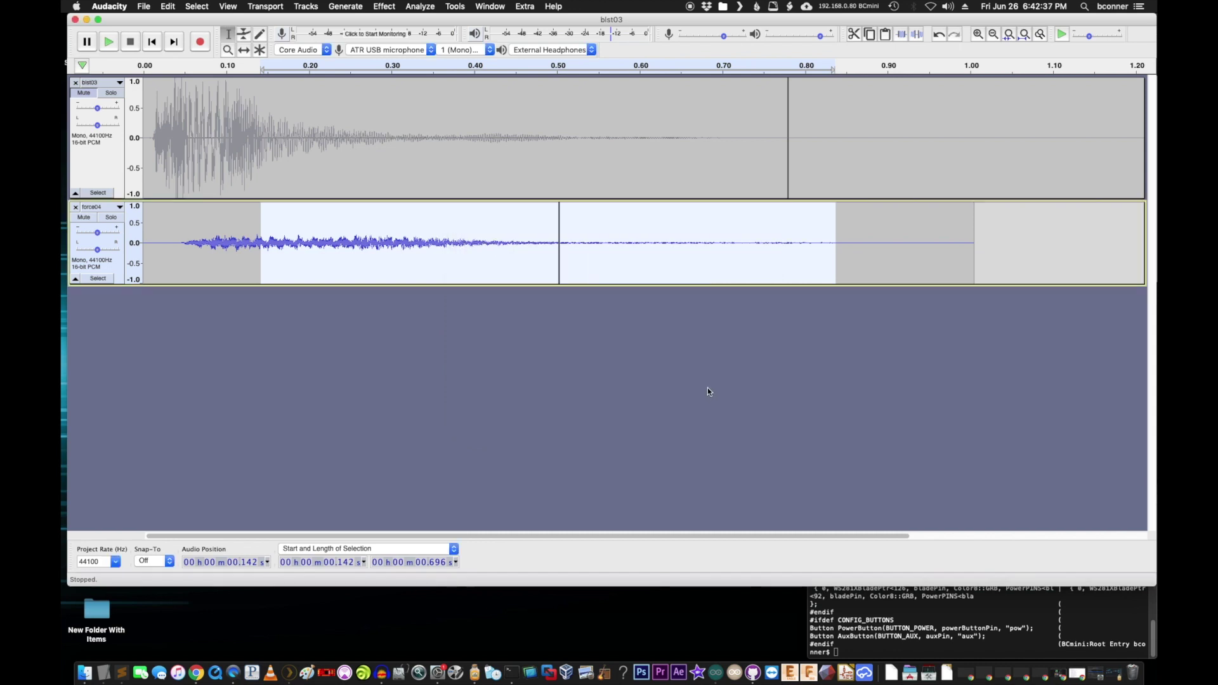
key("space")
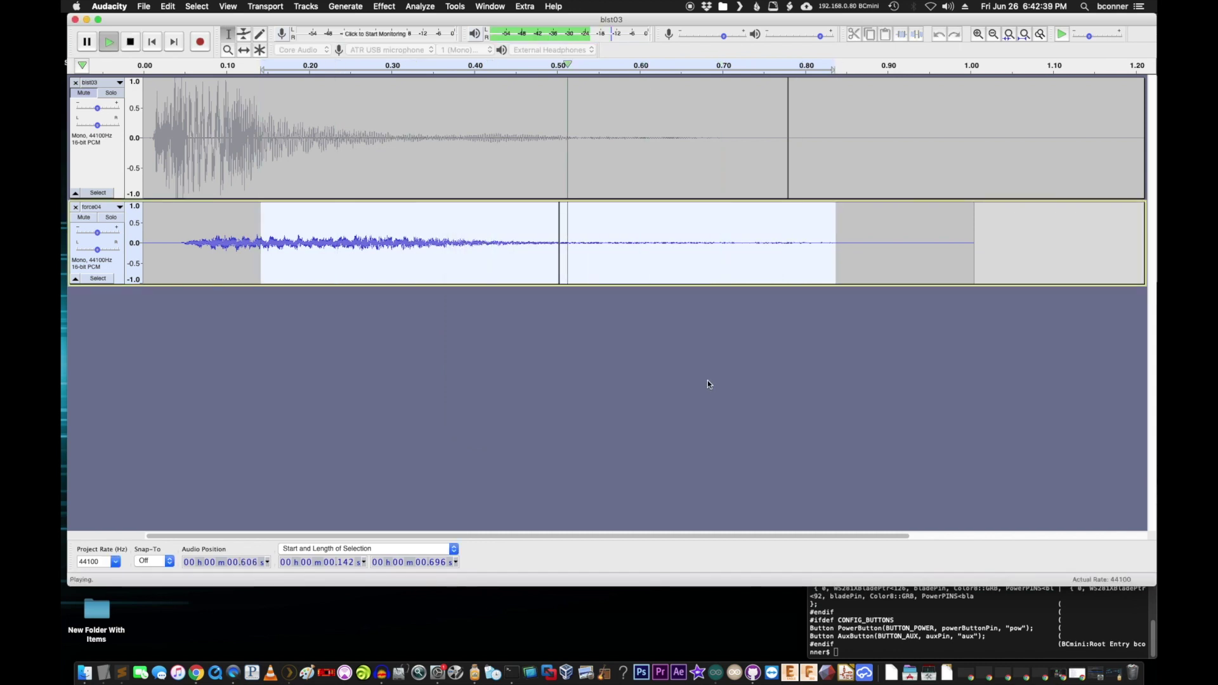
Unmute blst03, mute force04, and play a 0.023 s section of the blst03 burst starting at 0.073 s.
left_click(417, 130)
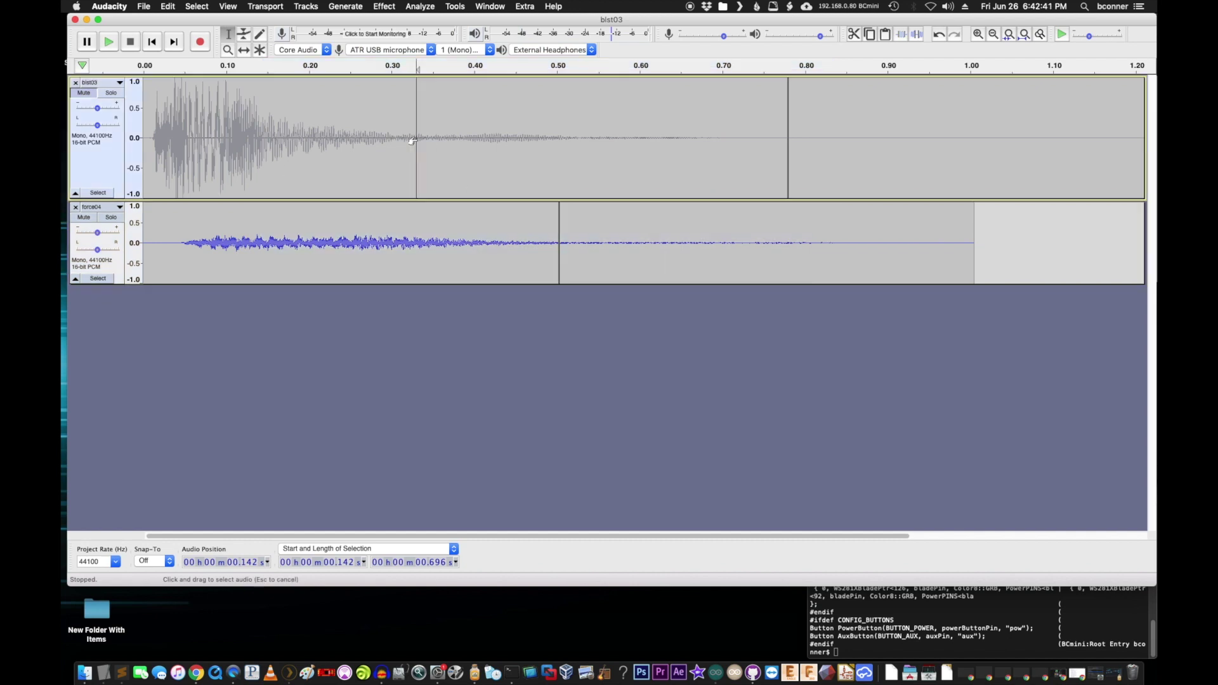
left_click(83, 93)
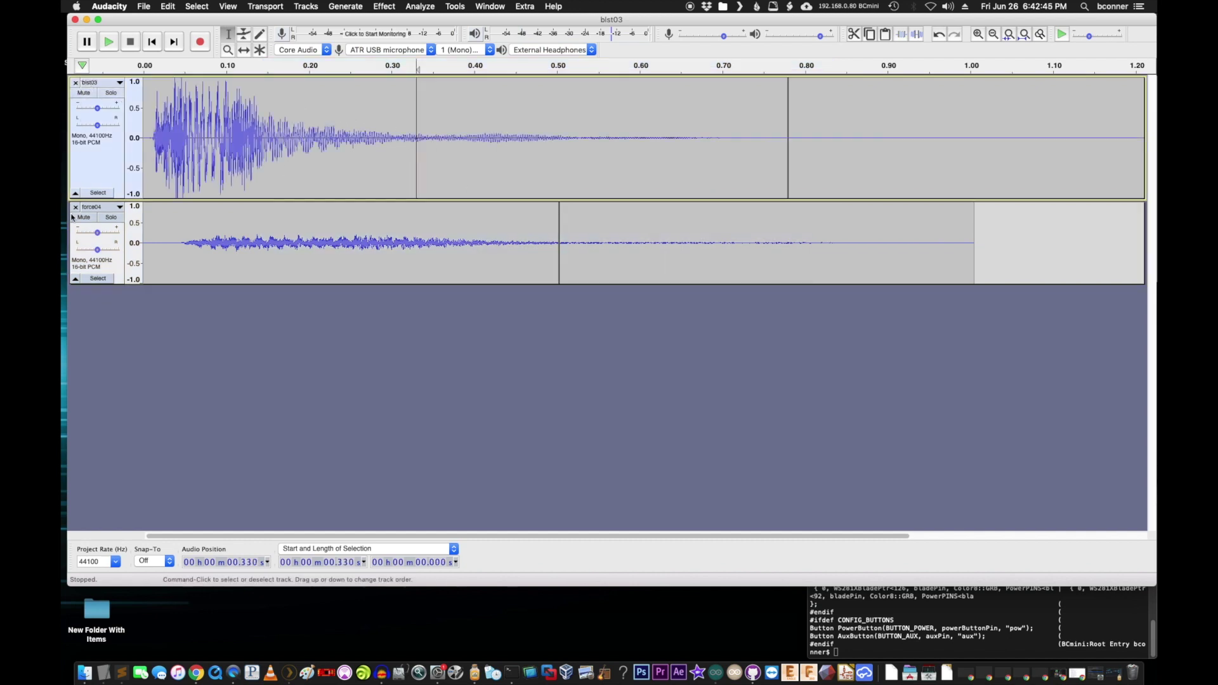
left_click(83, 217)
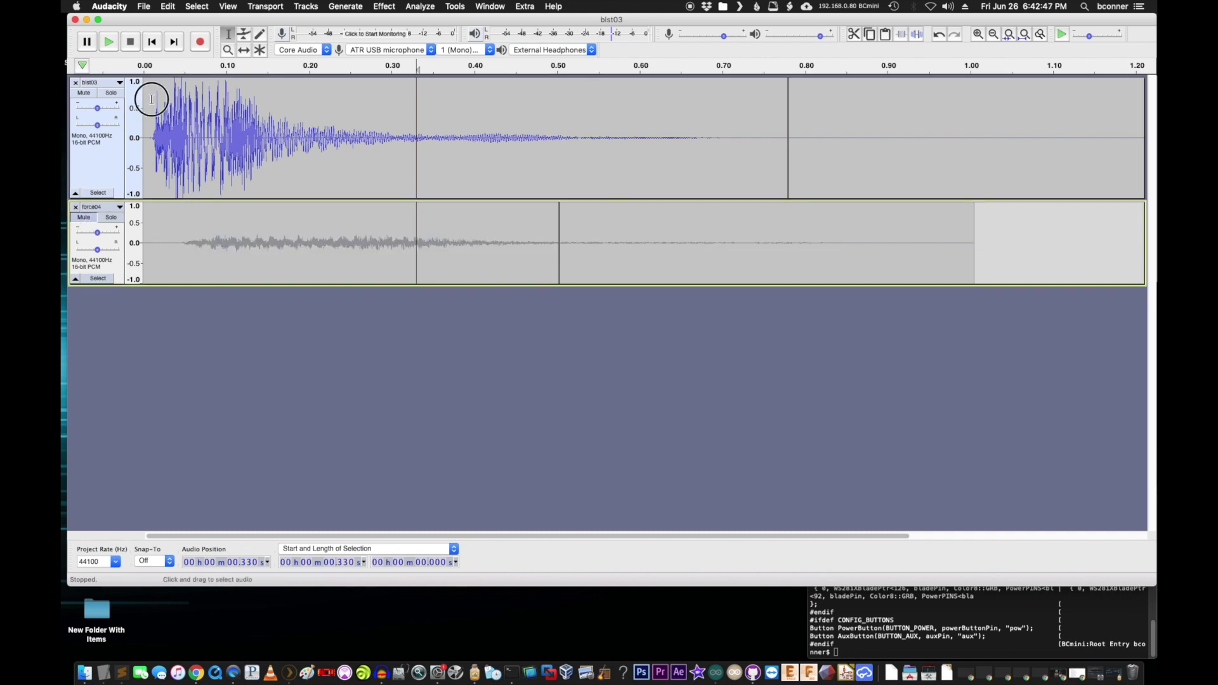
left_click(298, 96)
key("space")
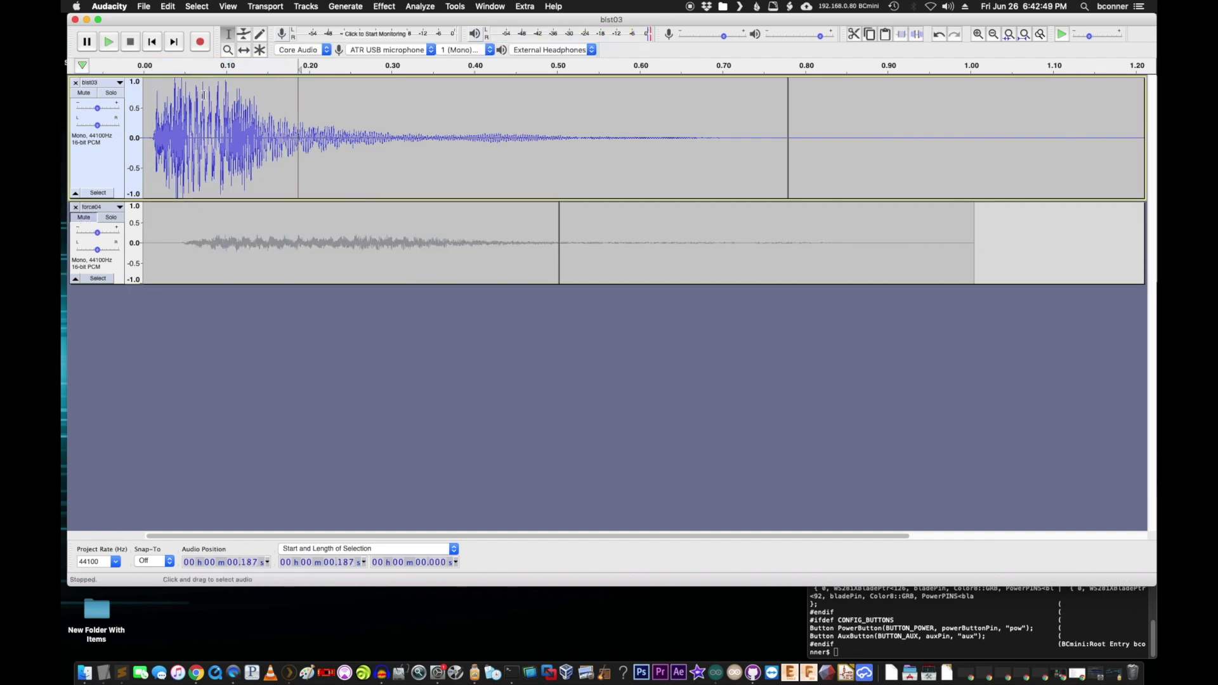
left_click_drag(204, 95, 222, 99)
key("space")
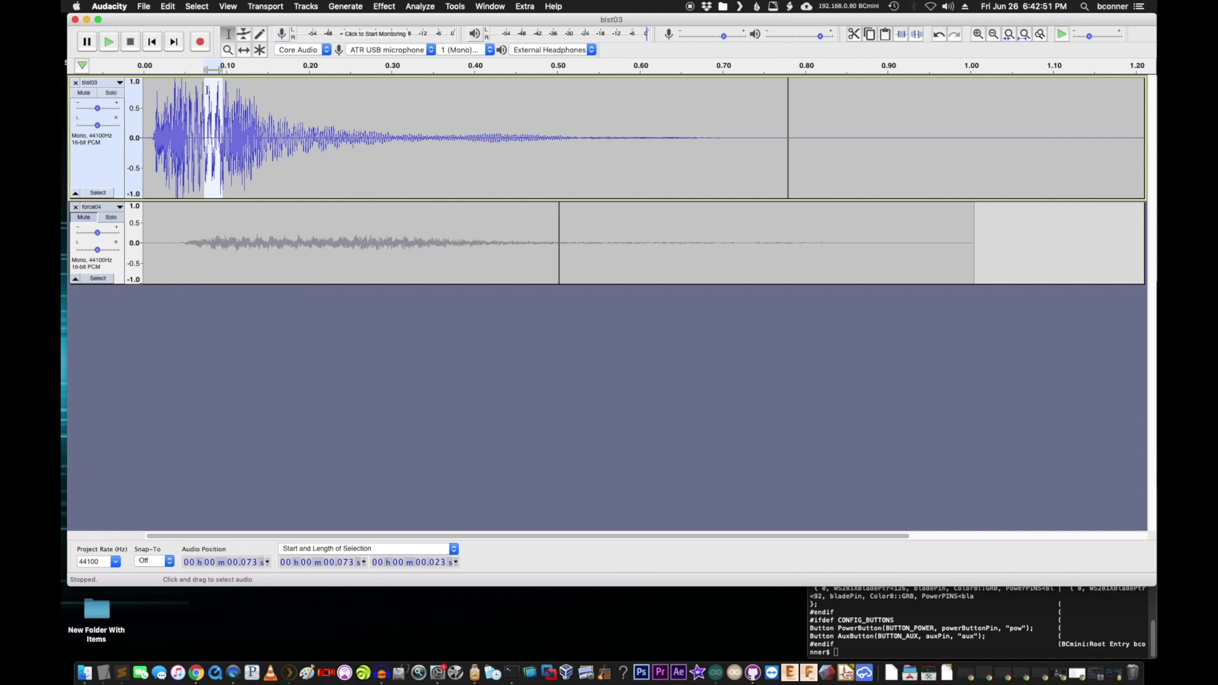
Select a 0.046 s section of the blst03 burst starting at 0.051 s and play it.
left_click_drag(184, 92, 223, 100)
key("space")
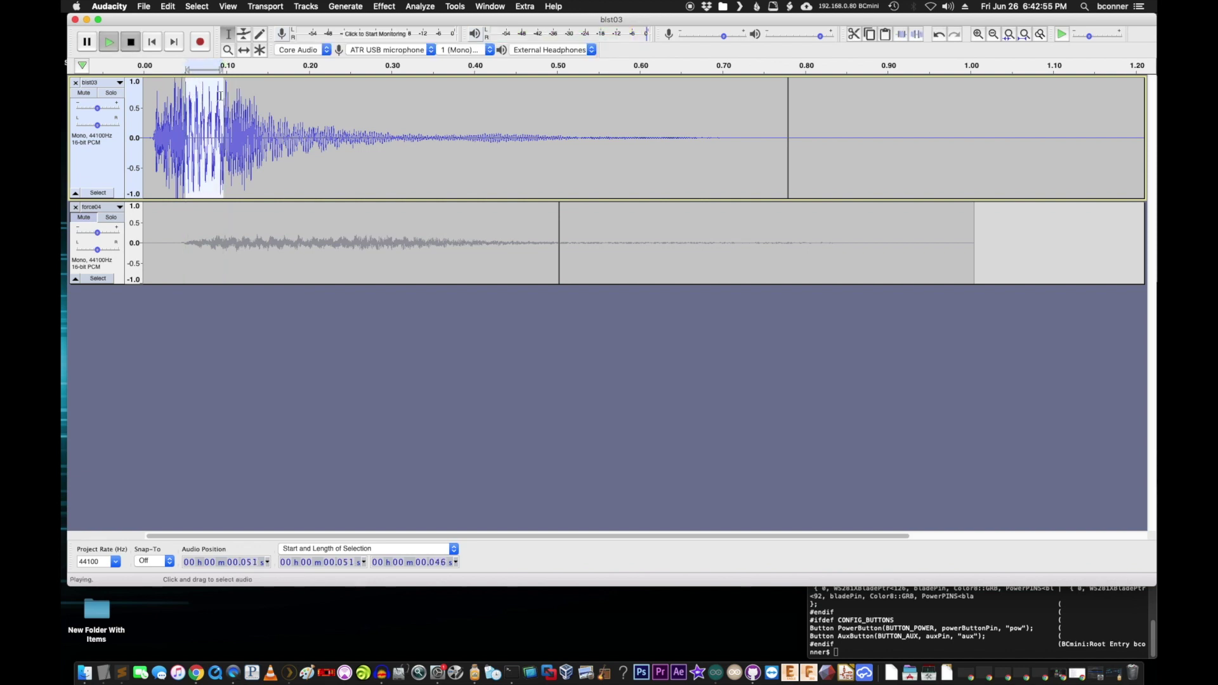
key("space")
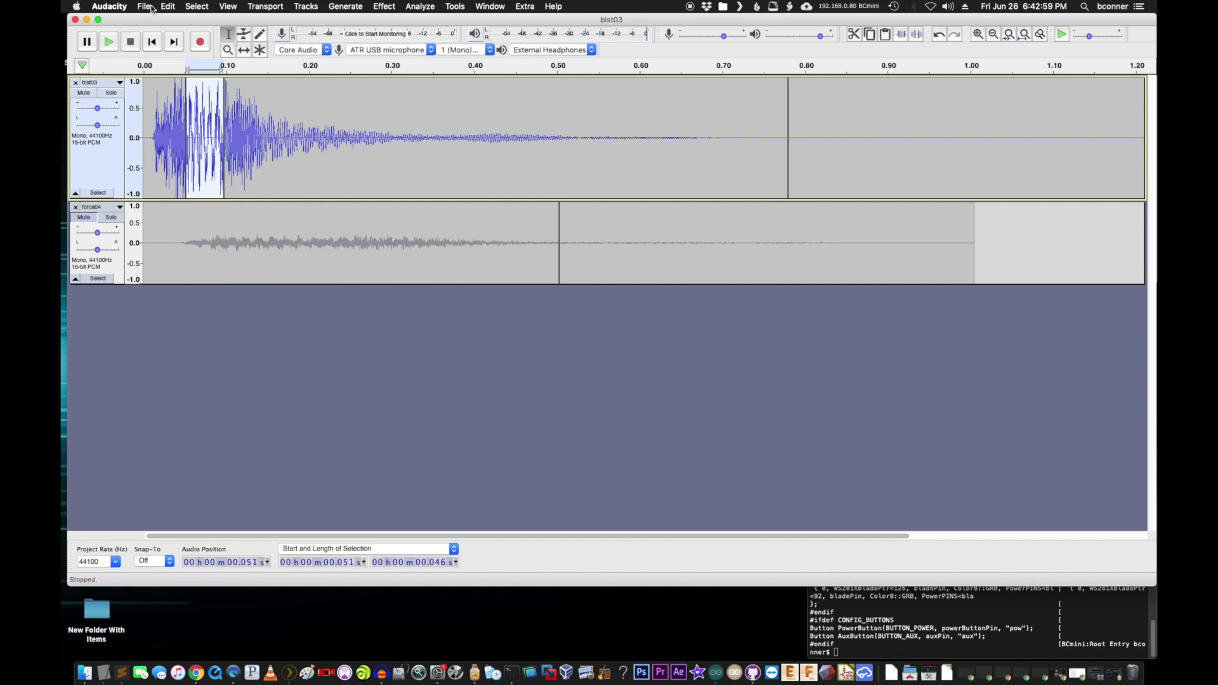
Silence the selected 0.046 s section in blst03 and paste its copied audio into a new track at 0.051 s.
key("super+l")
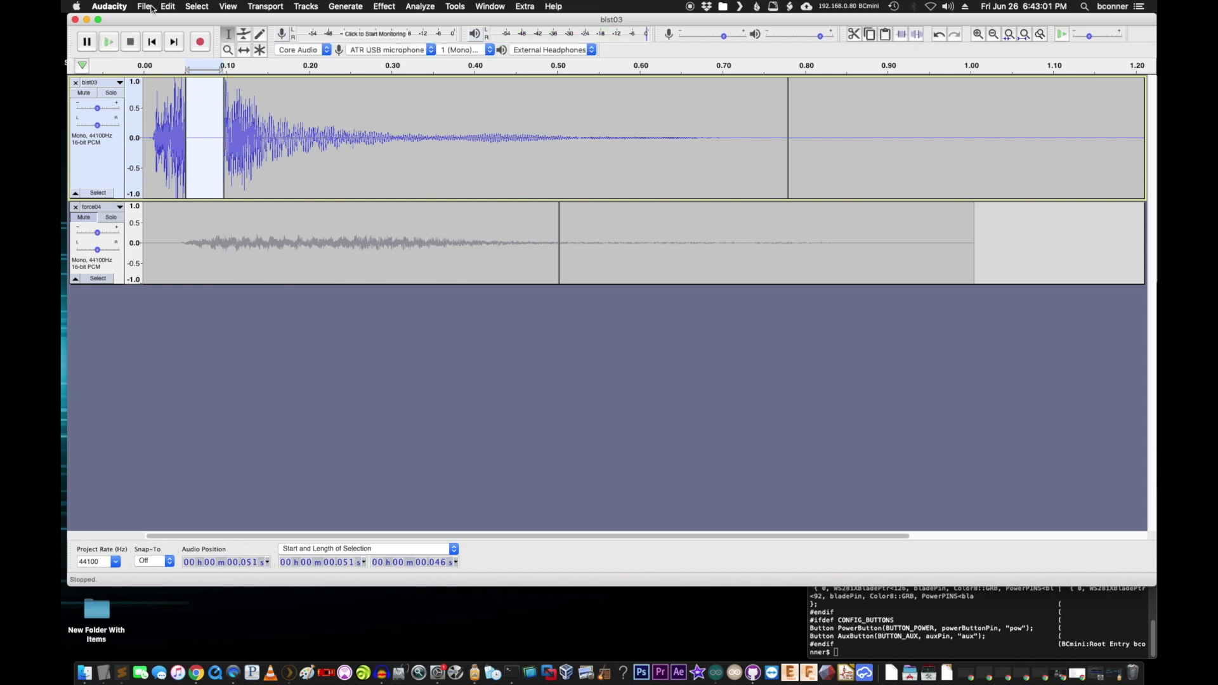
left_click(219, 343)
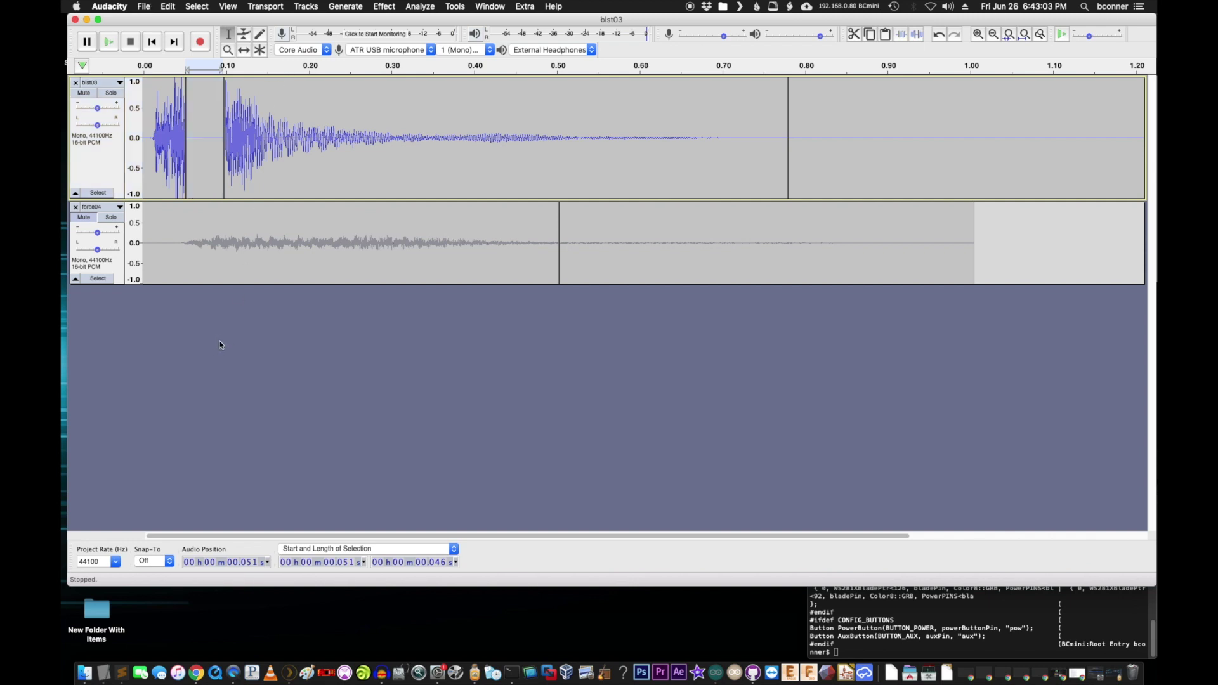
key("super+v")
left_click(243, 50)
left_click_drag(155, 321, 198, 318)
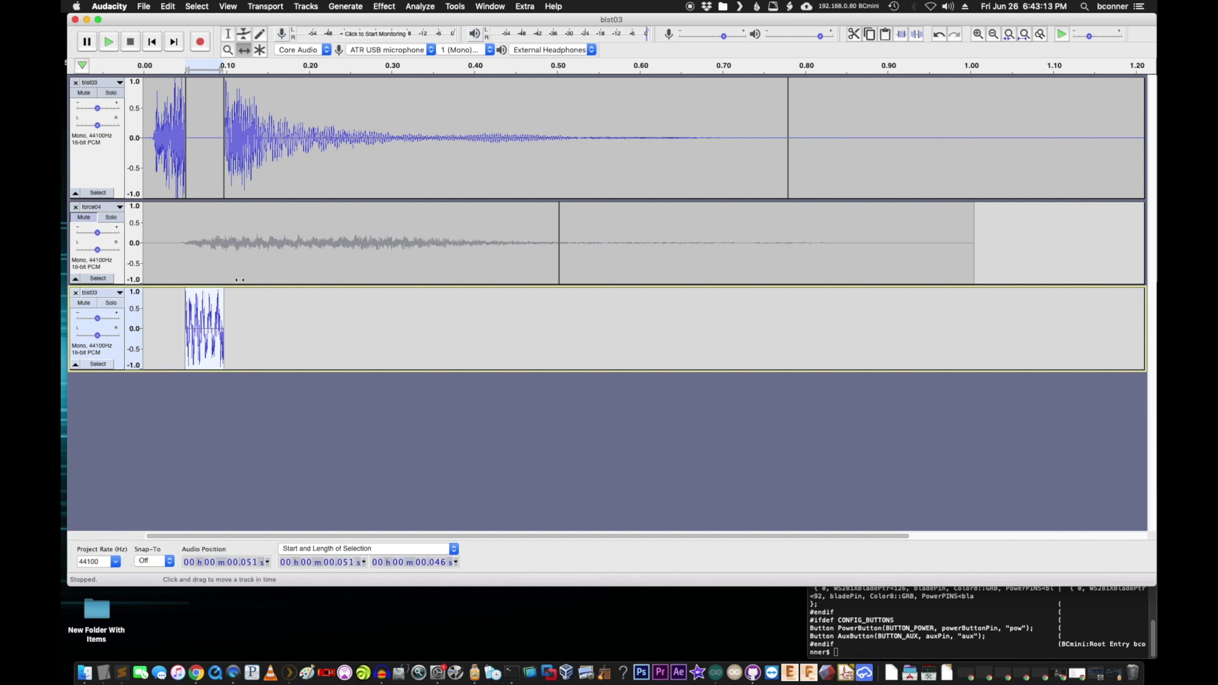
Append the first 0.502 s clip of force04 after the burst in the new track at 0.097 s and silence it.
left_click(228, 34)
double_click(280, 210)
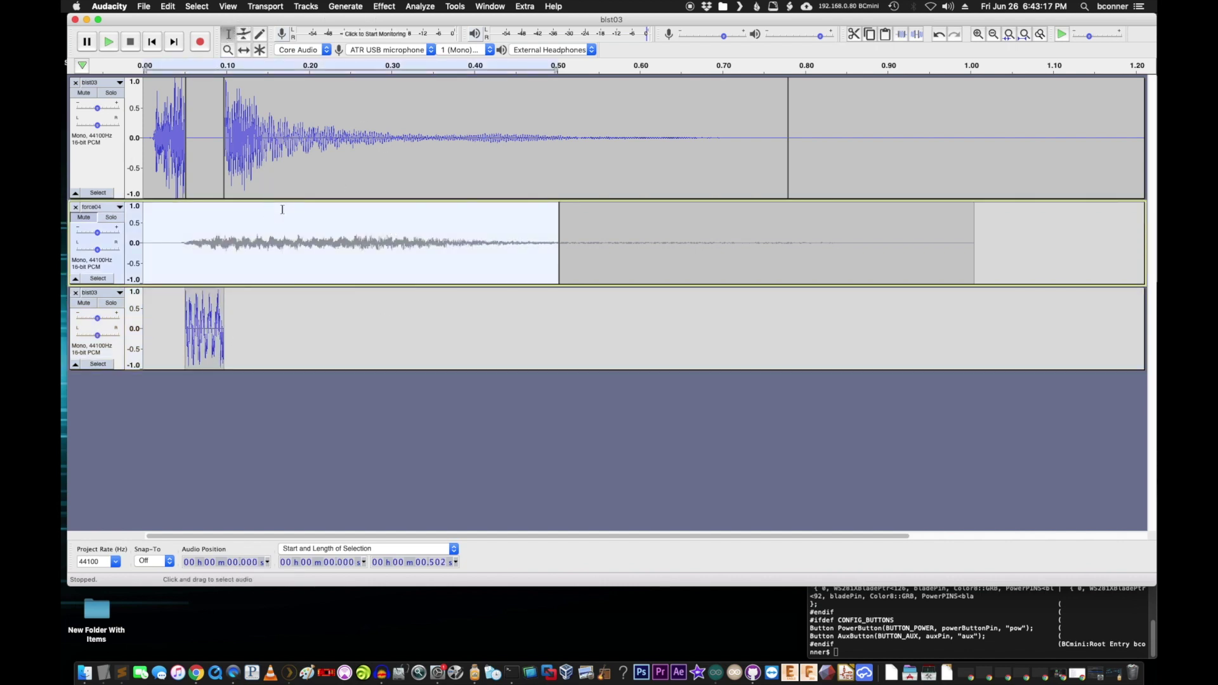
left_click(353, 339)
left_click(225, 335)
key("super+v")
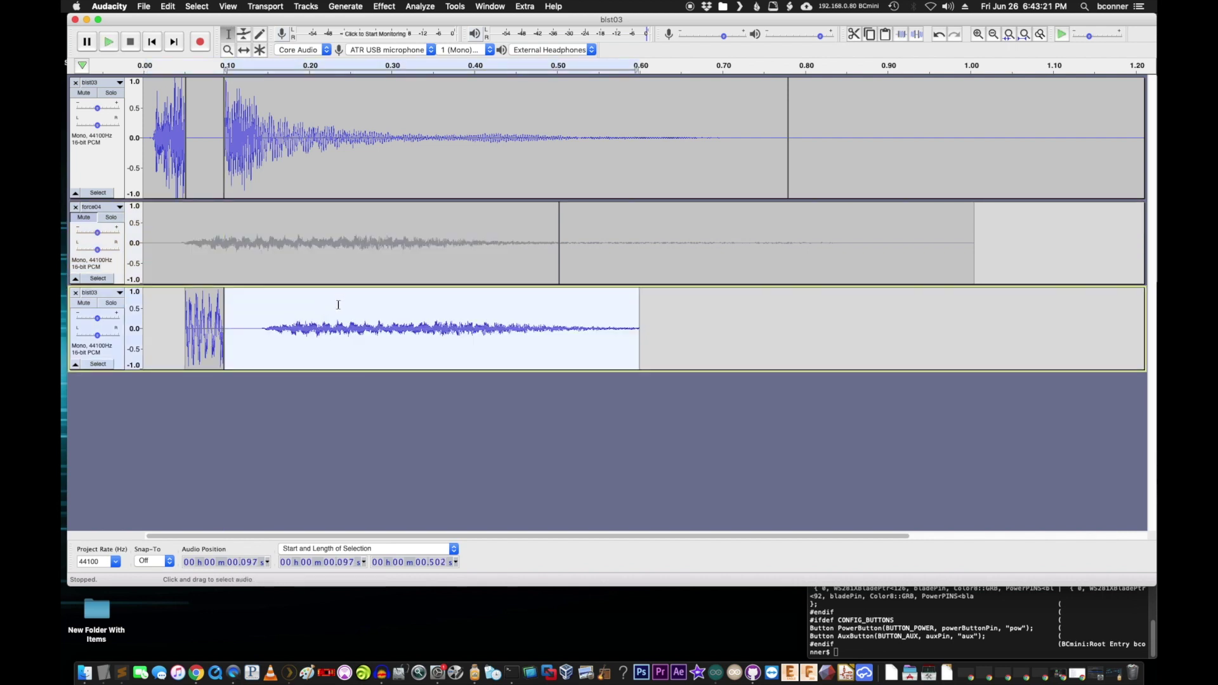
key("super+l")
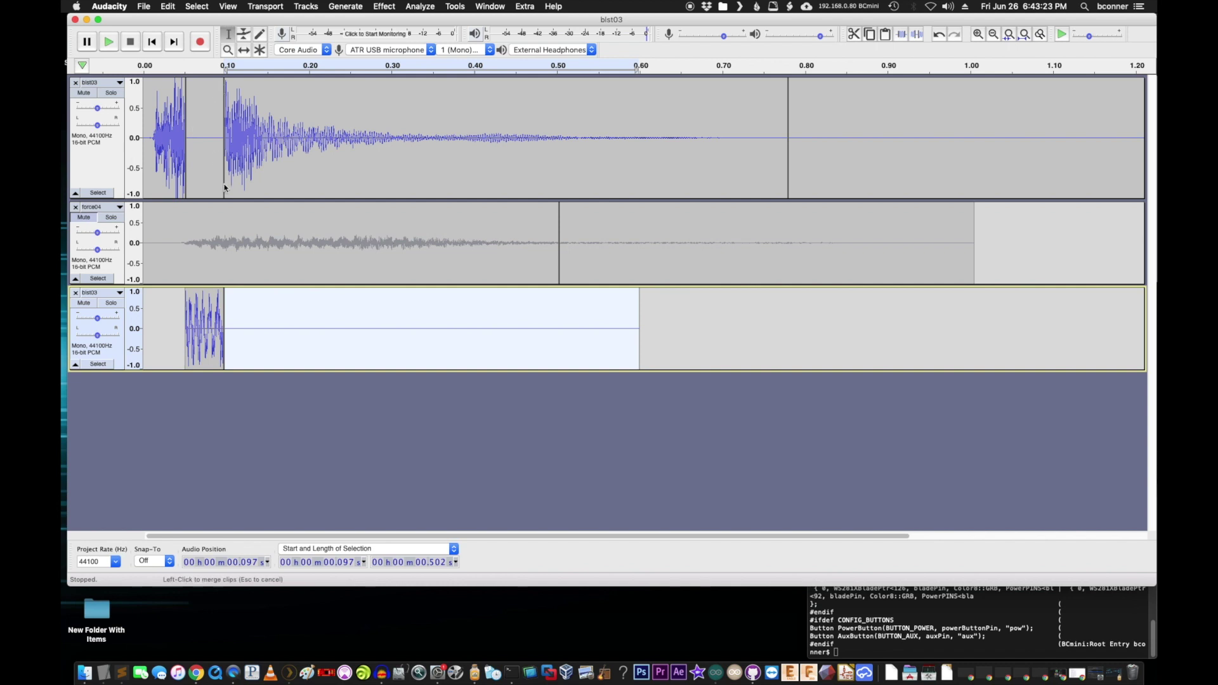
Select 0.737 s of the new track from 0.033 s, covering burst and silence, and apply Reverb.
left_click(402, 327)
left_click_drag(466, 305, 185, 317)
left_click(537, 314)
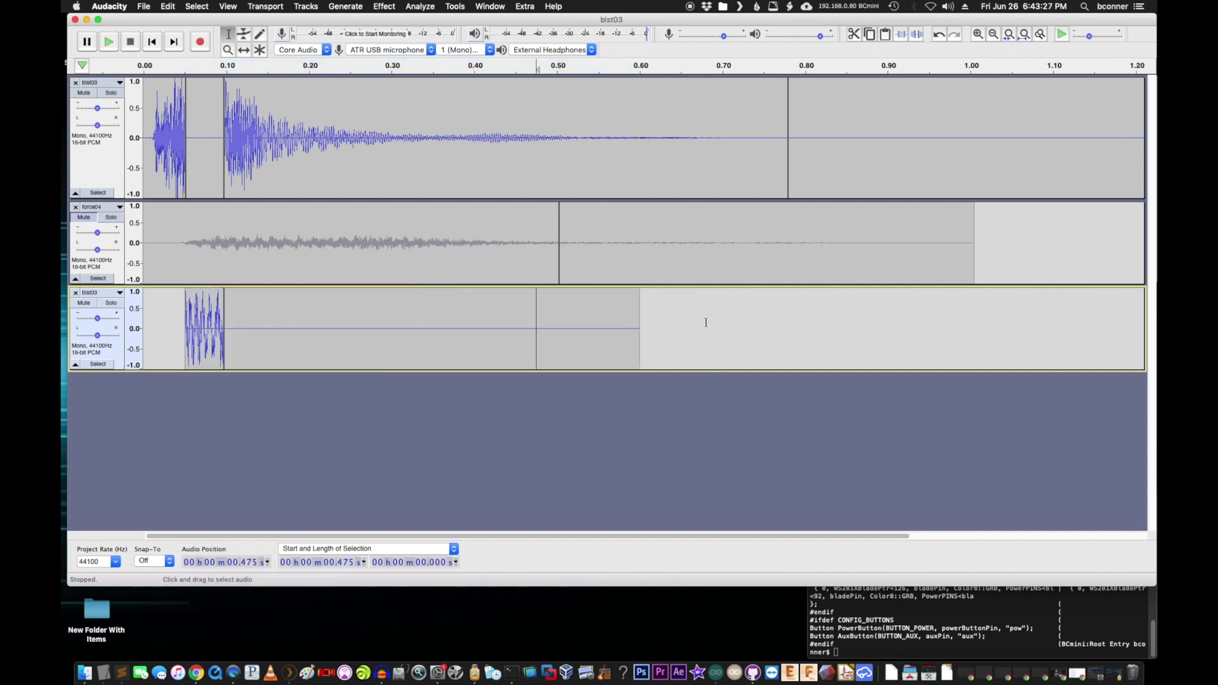
left_click_drag(781, 329, 171, 318)
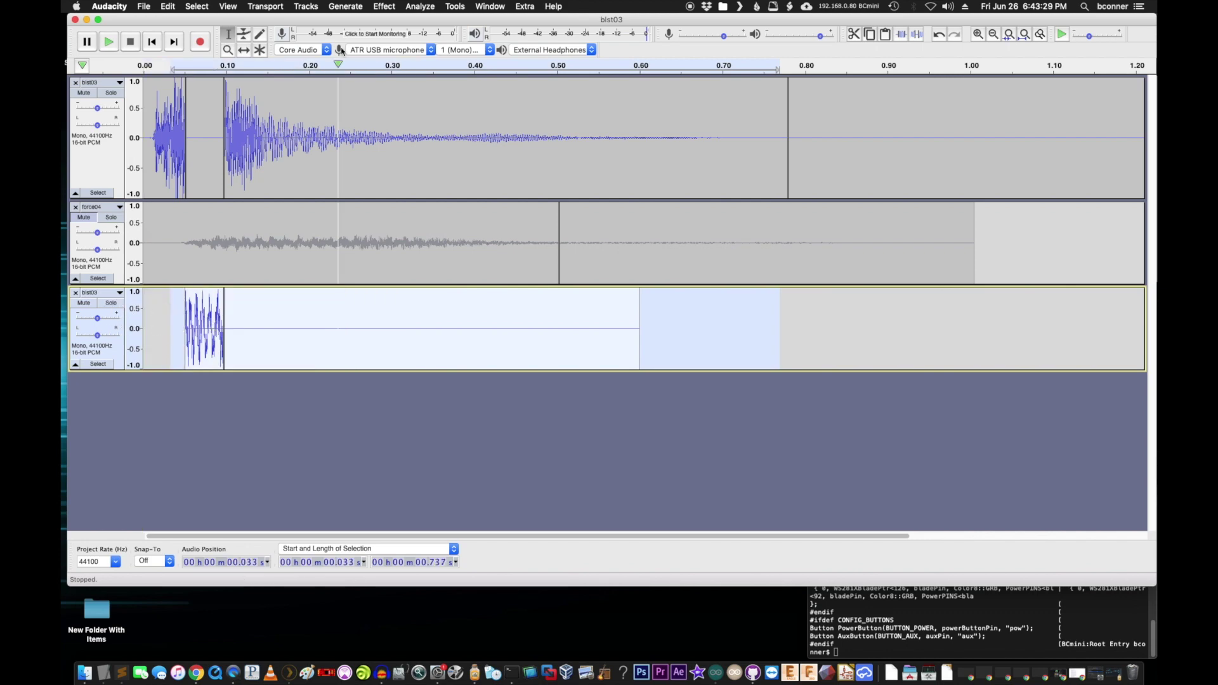
left_click(383, 7)
left_click(437, 291)
left_click(717, 397)
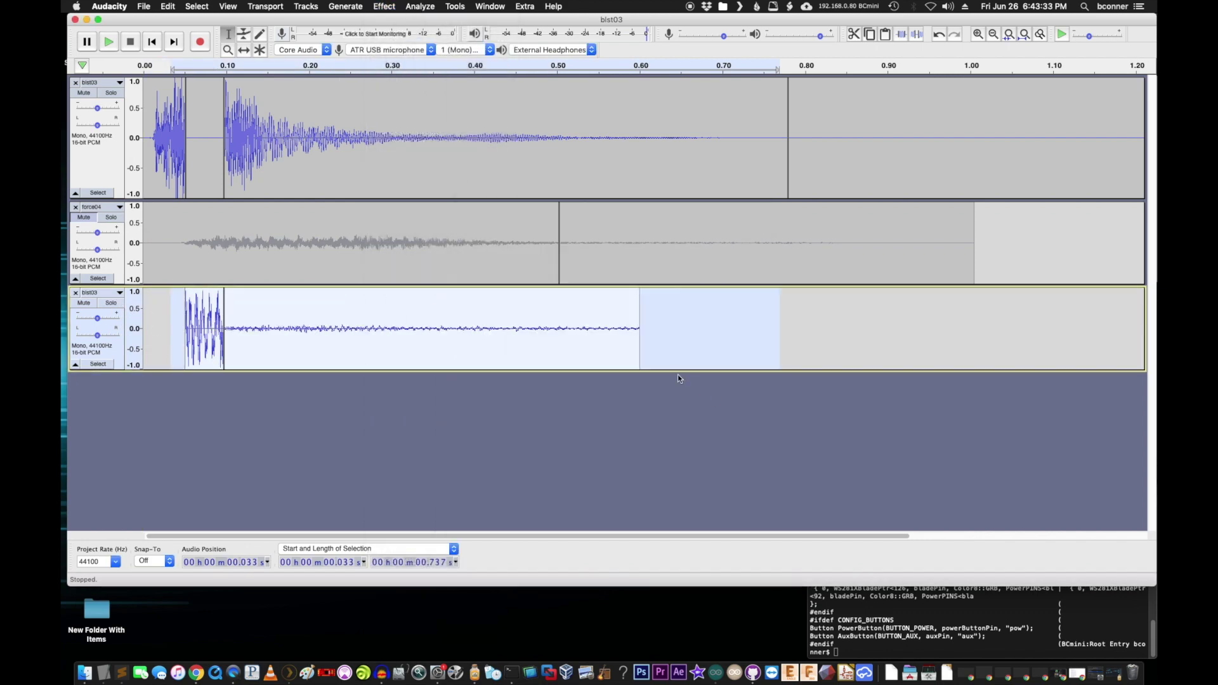
Boost the 0.502 s reverb tail clip starting at 0.097 s, then undo the last boost.
double_click(387, 344)
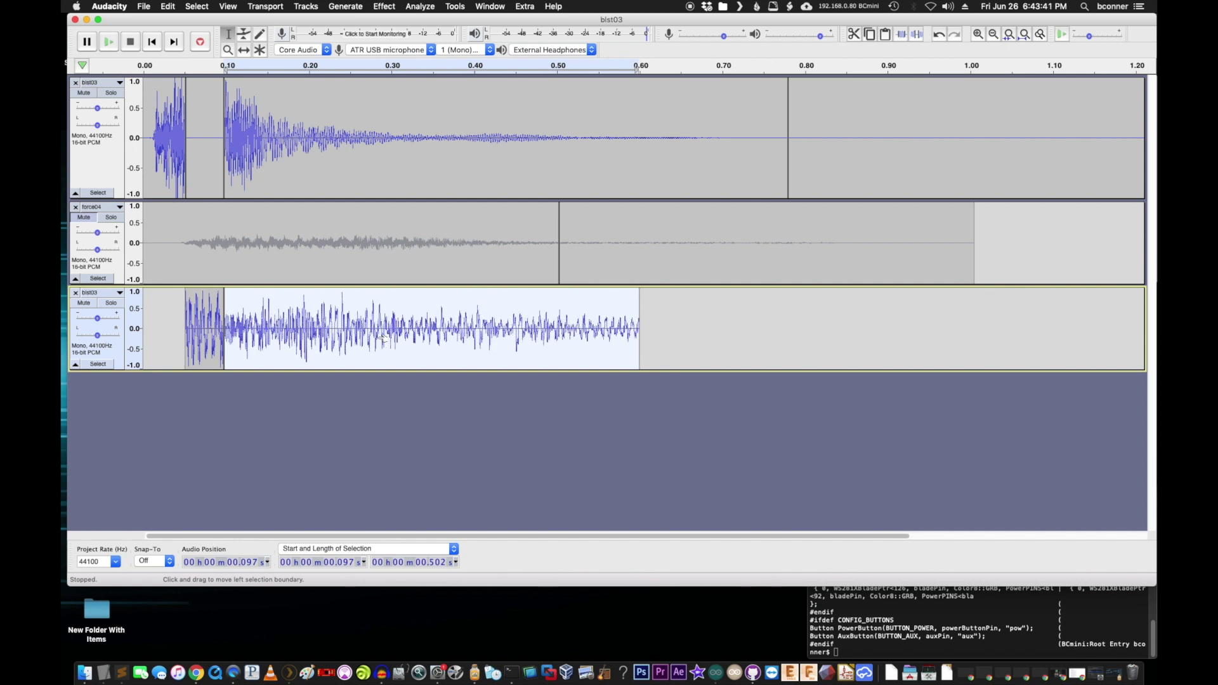
key("super+z")
Mute the original blst03 track and play the whole project to hear the new burst and its tail.
key("super+a")
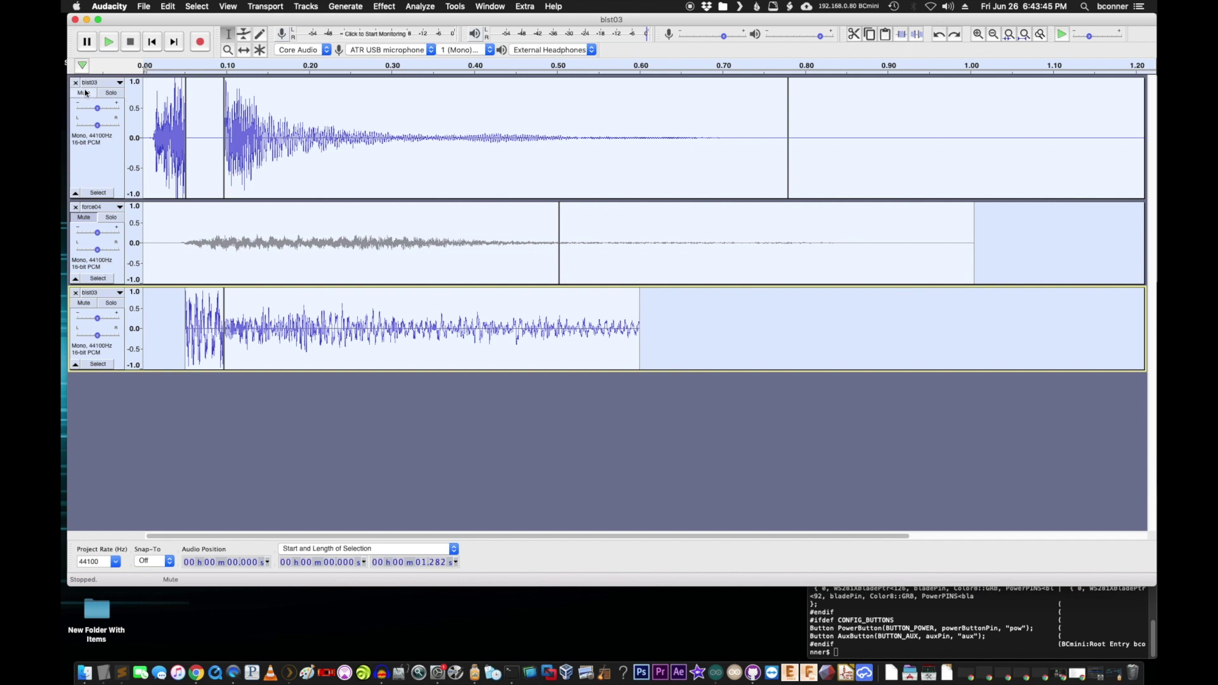
left_click(84, 92)
key("space")
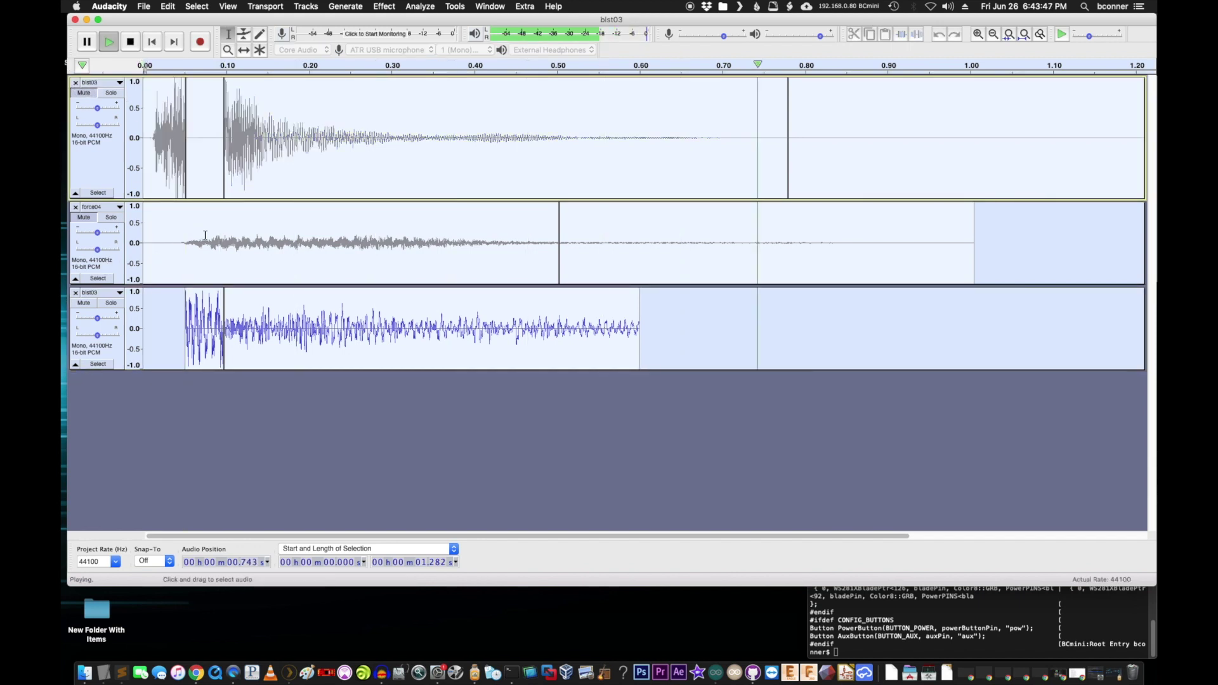
key("space")
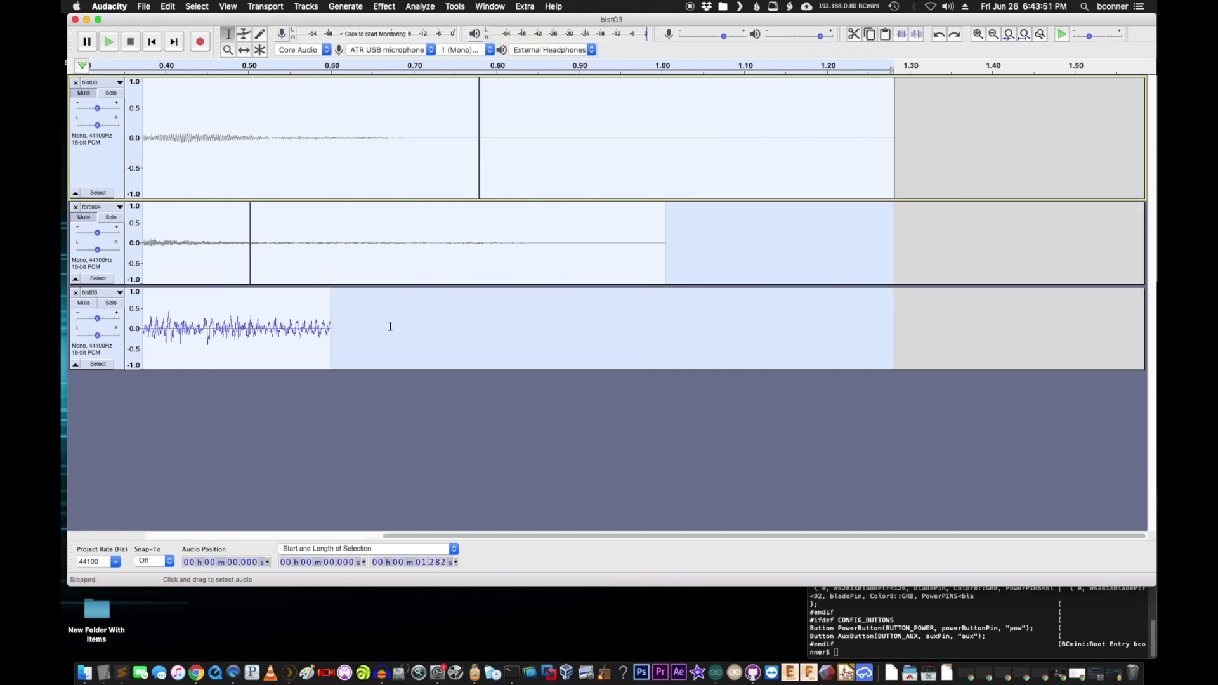
key("space")
key("super+f")
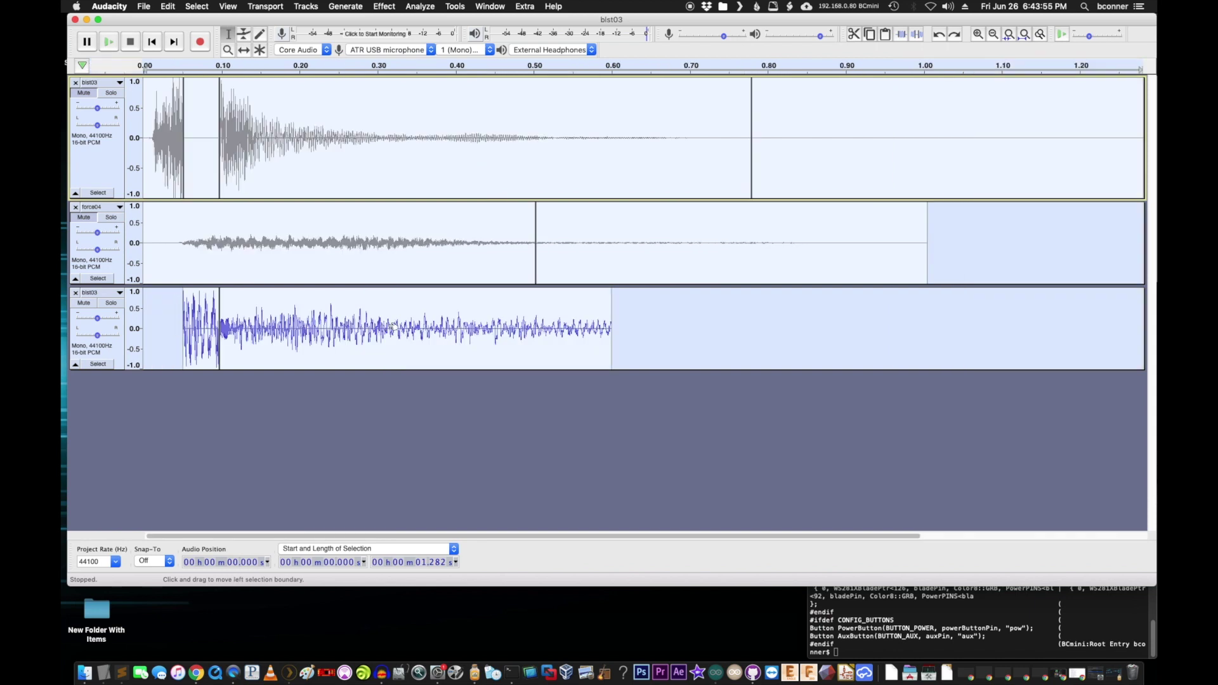
Fade out 0.273 s of the new track's tail starting at 0.342 s and play the result.
left_click_drag(623, 331, 413, 334)
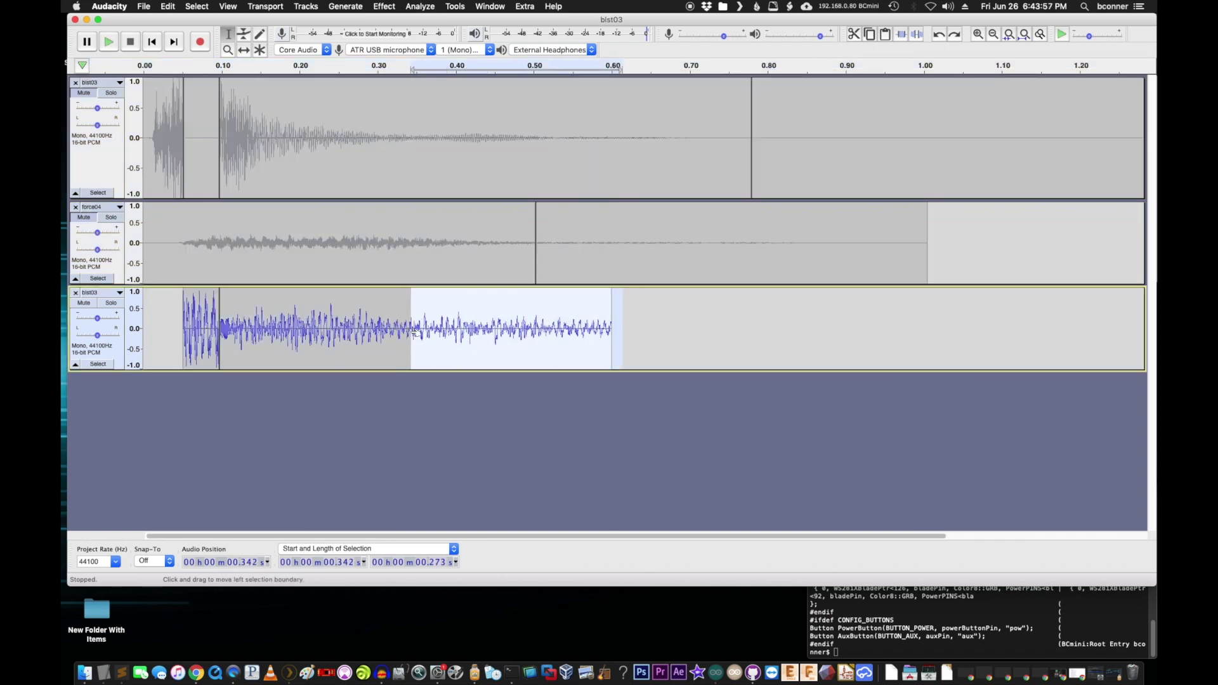
key("super+a")
key("space")
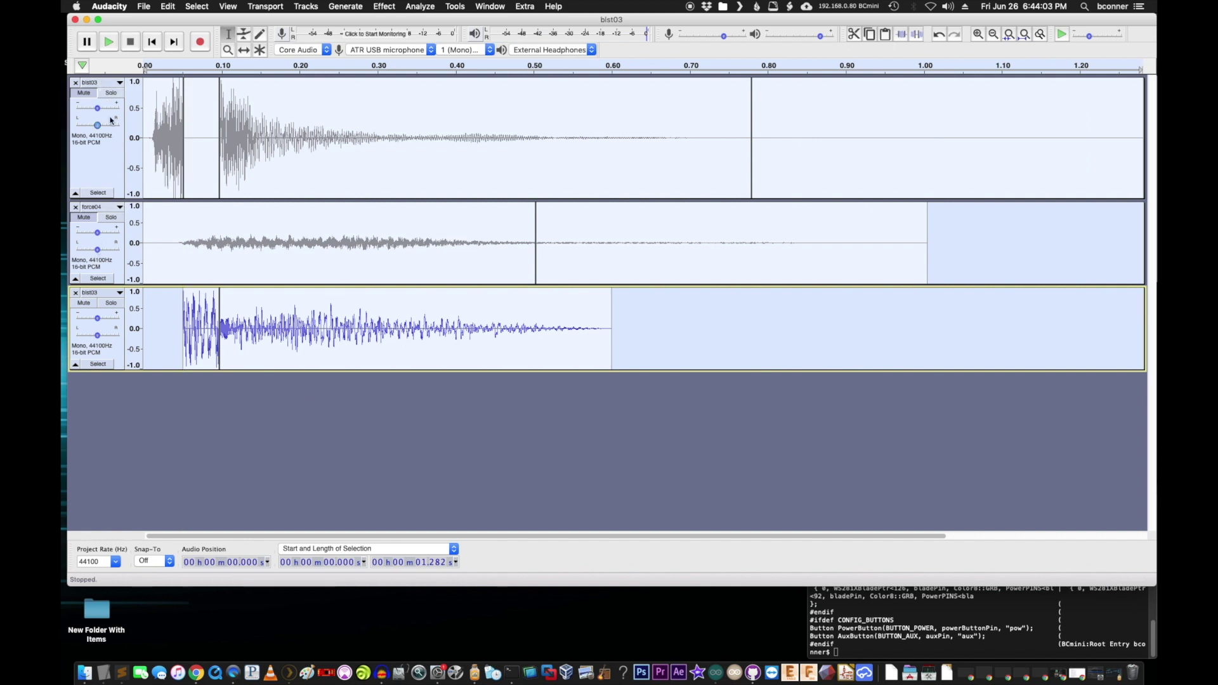
Unmute force04 and the original blst03, and play all three tracks together.
left_click(84, 218)
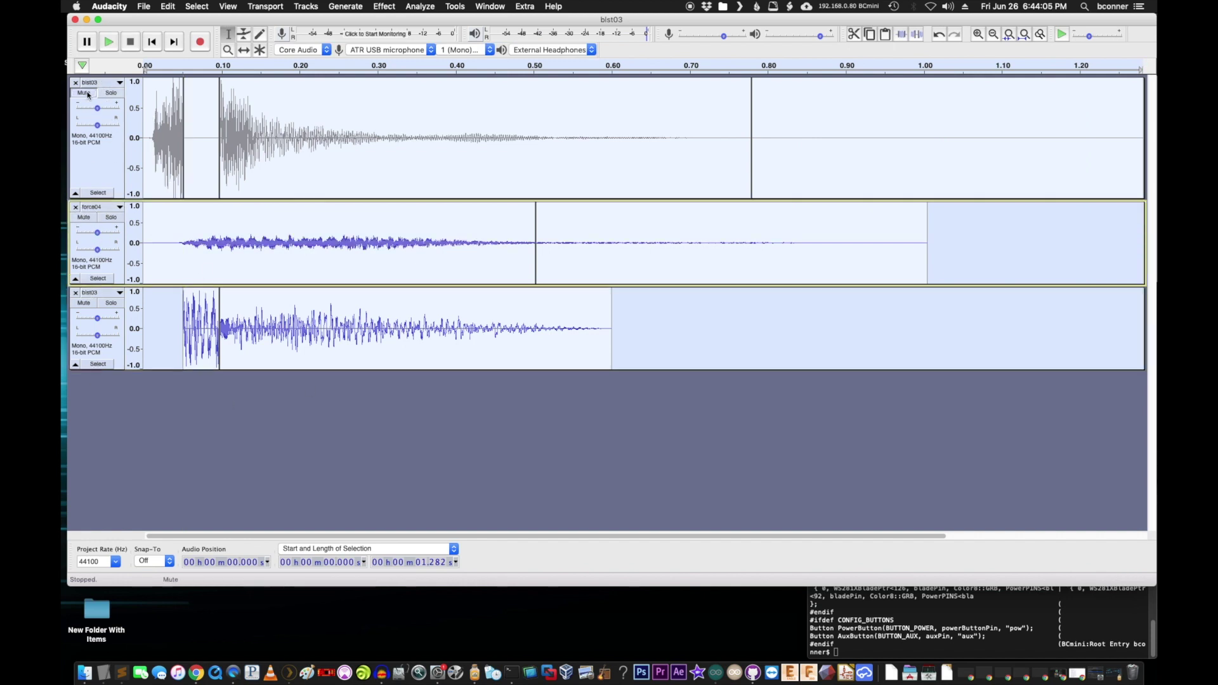
left_click(83, 93)
key("space")
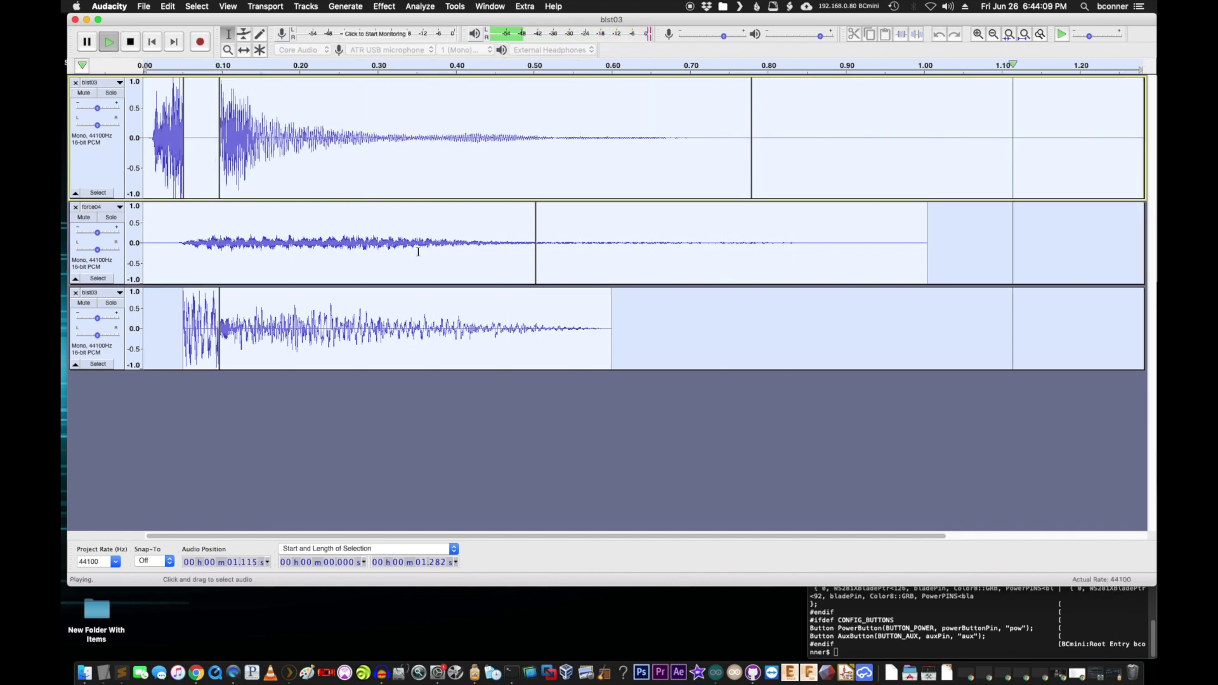
key("space")
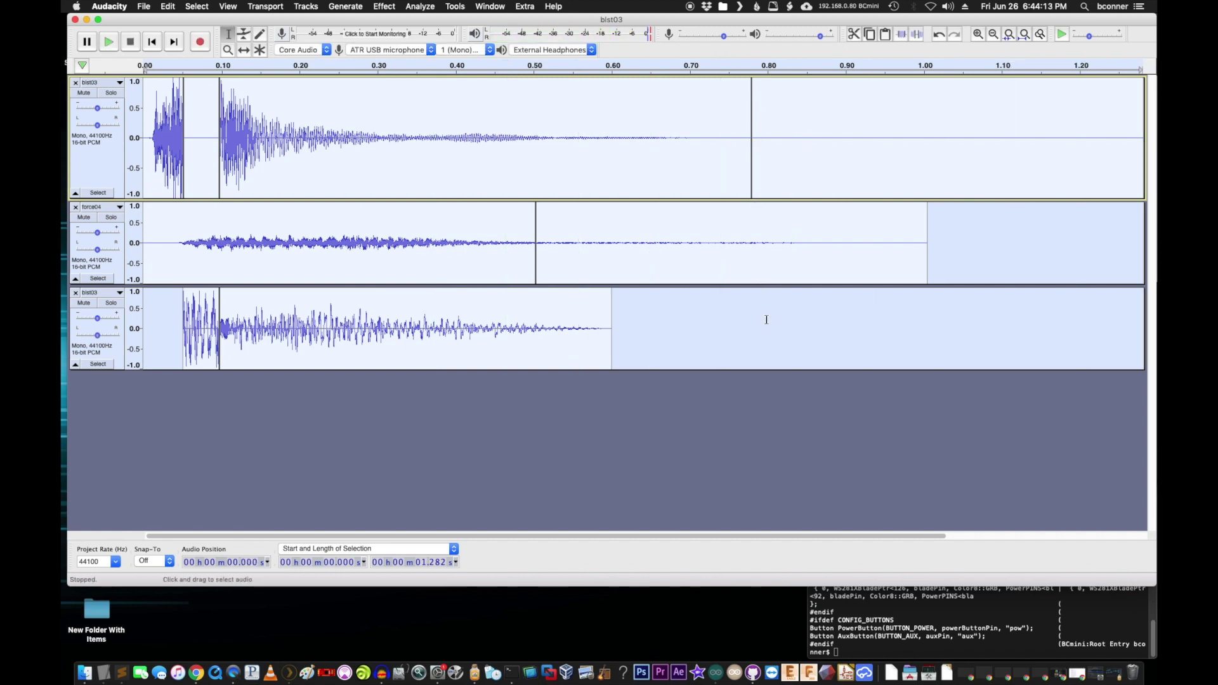
Trim all tracks to end at 0.775 s and fade out the end of each, with force04 fading from 0.455 s.
left_click_drag(751, 320, 959, 150)
key("Escape")
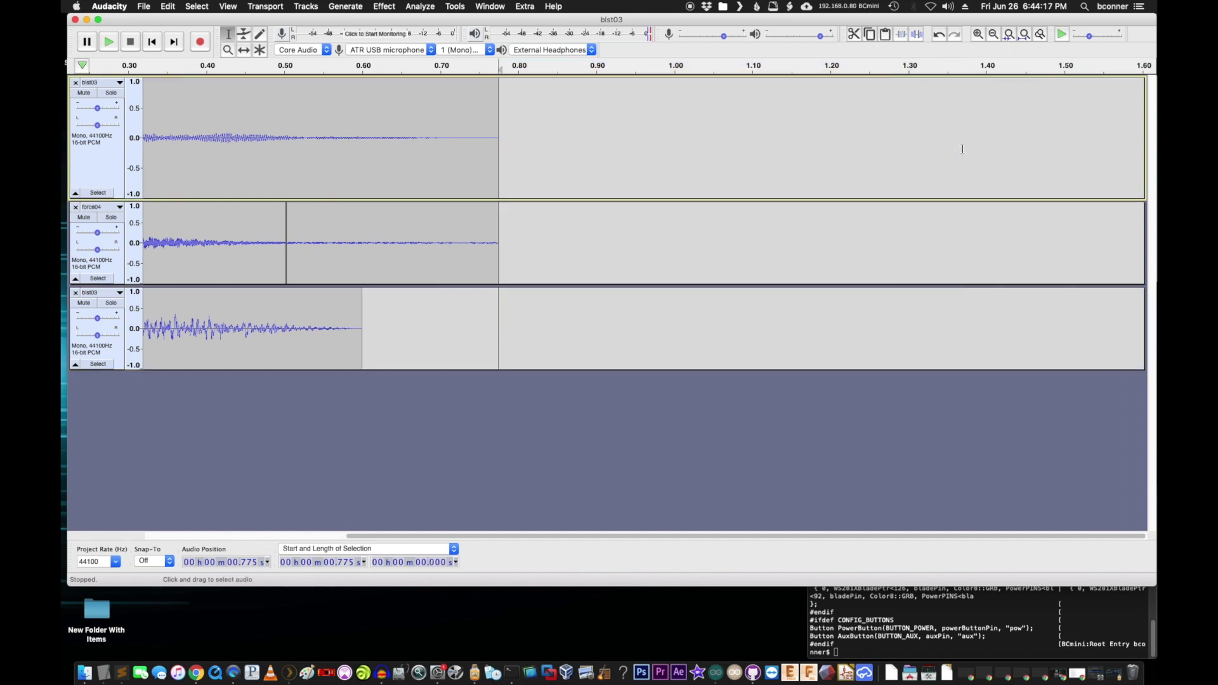
left_click_drag(507, 250, 251, 247)
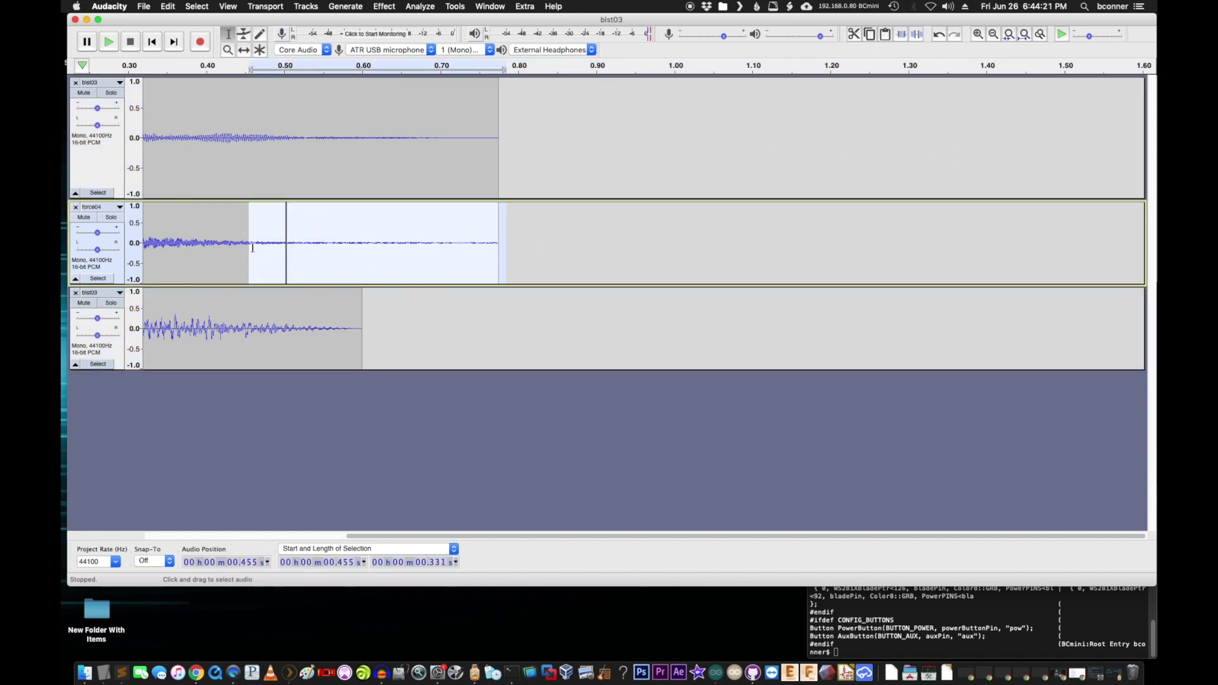
key("super+r")
left_click_drag(329, 150, 223, 155)
left_click(334, 343)
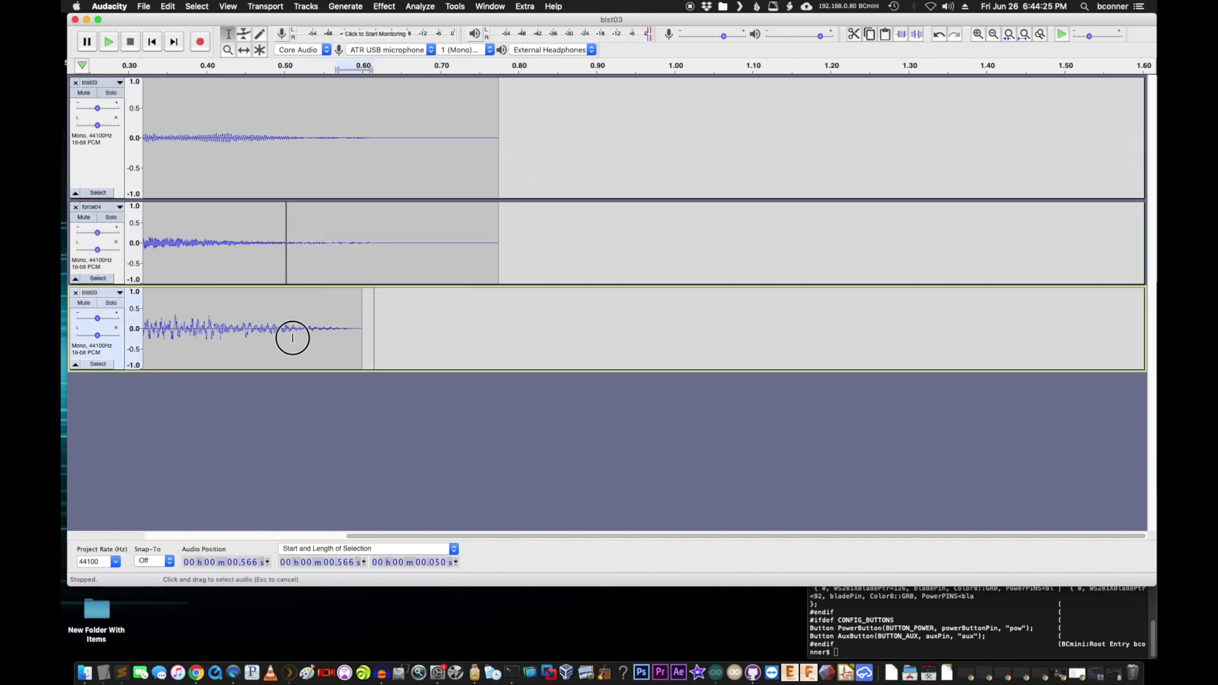
left_click_drag(334, 343, 226, 337)
Select all the audio, fit it to the window, and play the complete trimmed mix.
key("super+a")
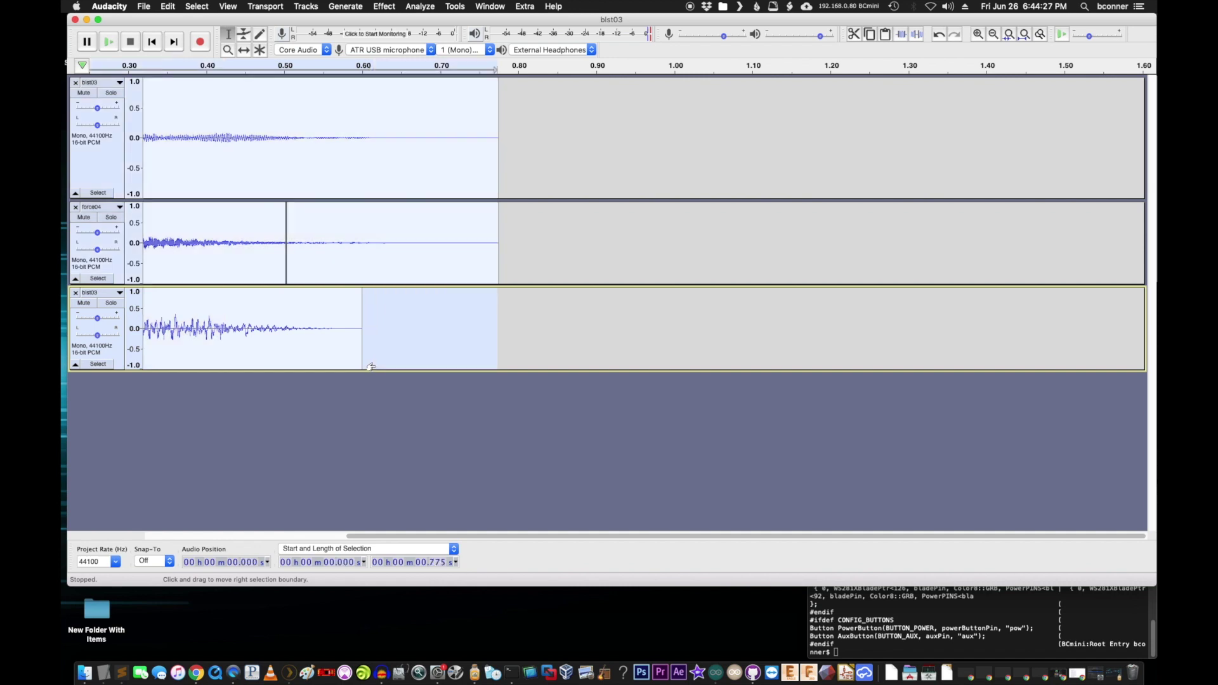
key("super+e")
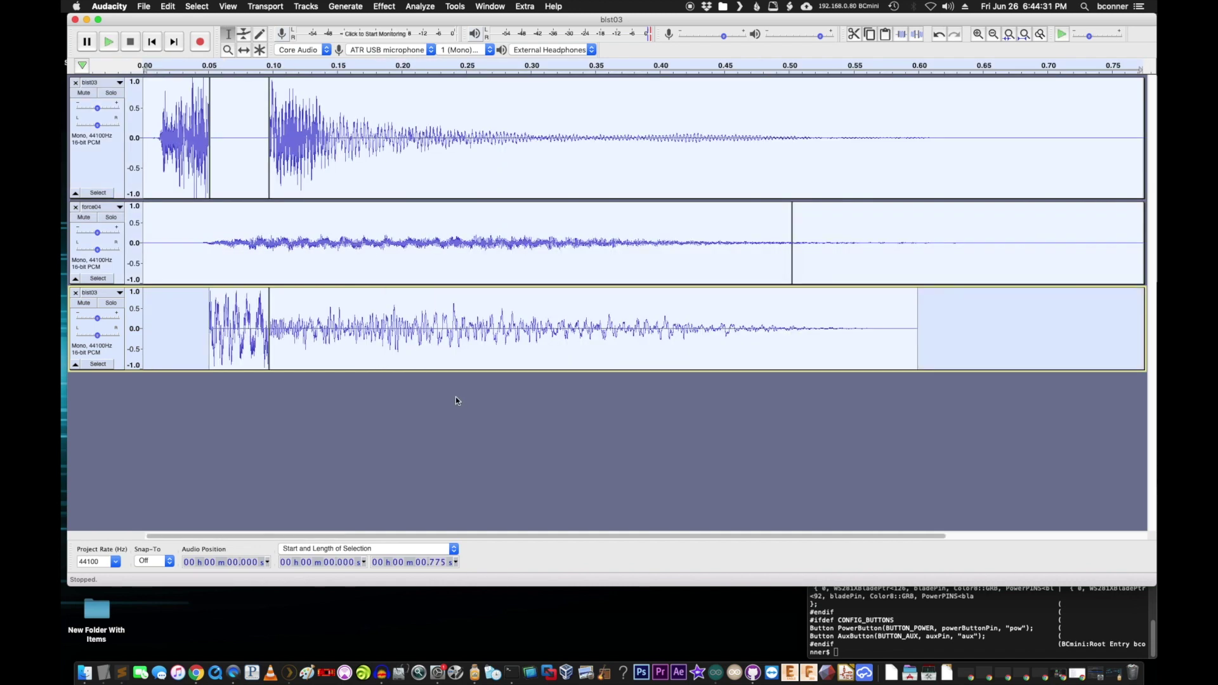
key("space")
key("space")
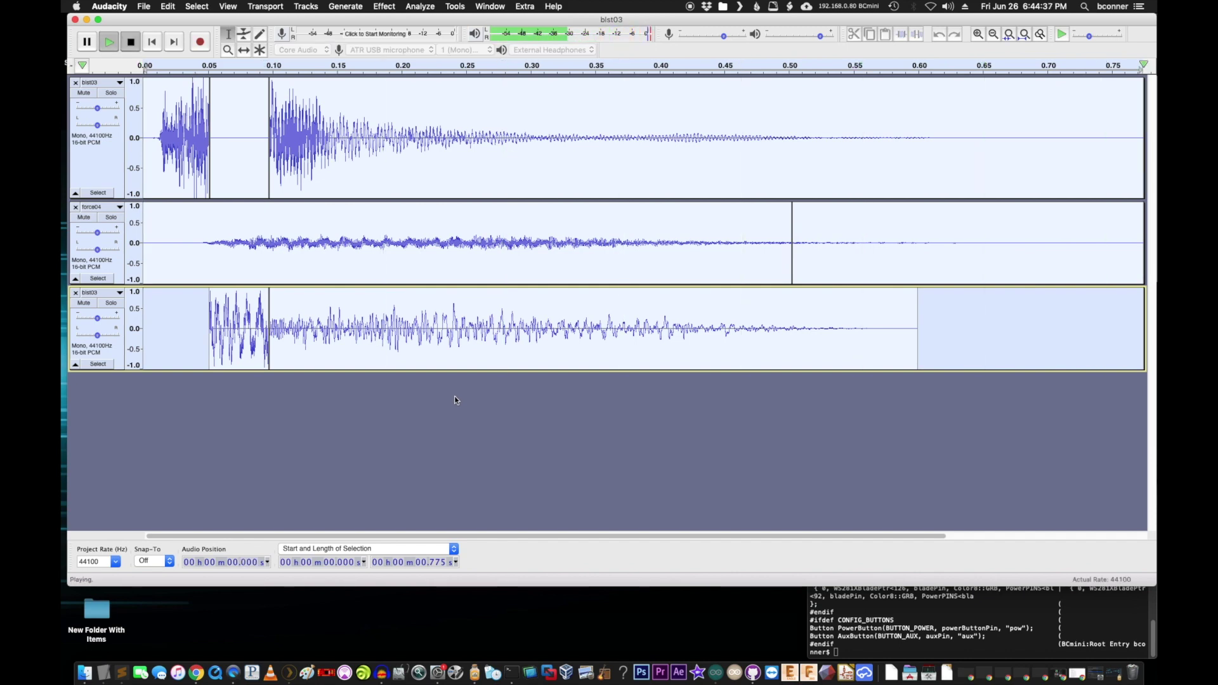
key("space")
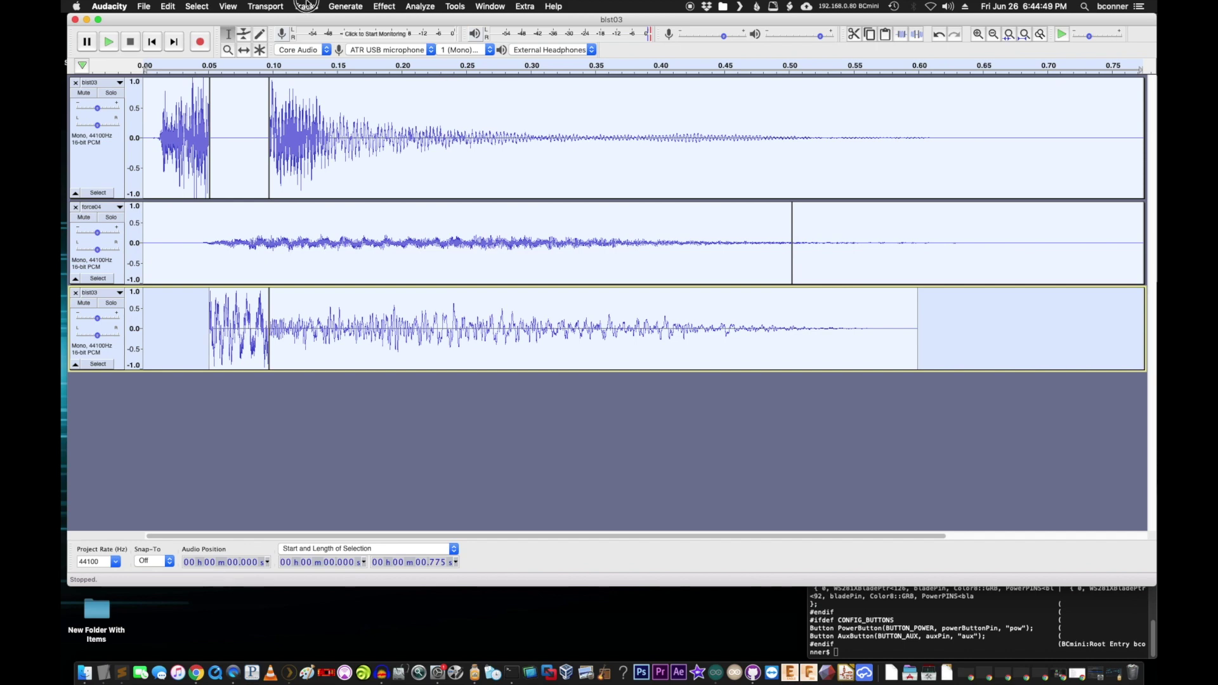
left_click(307, 5)
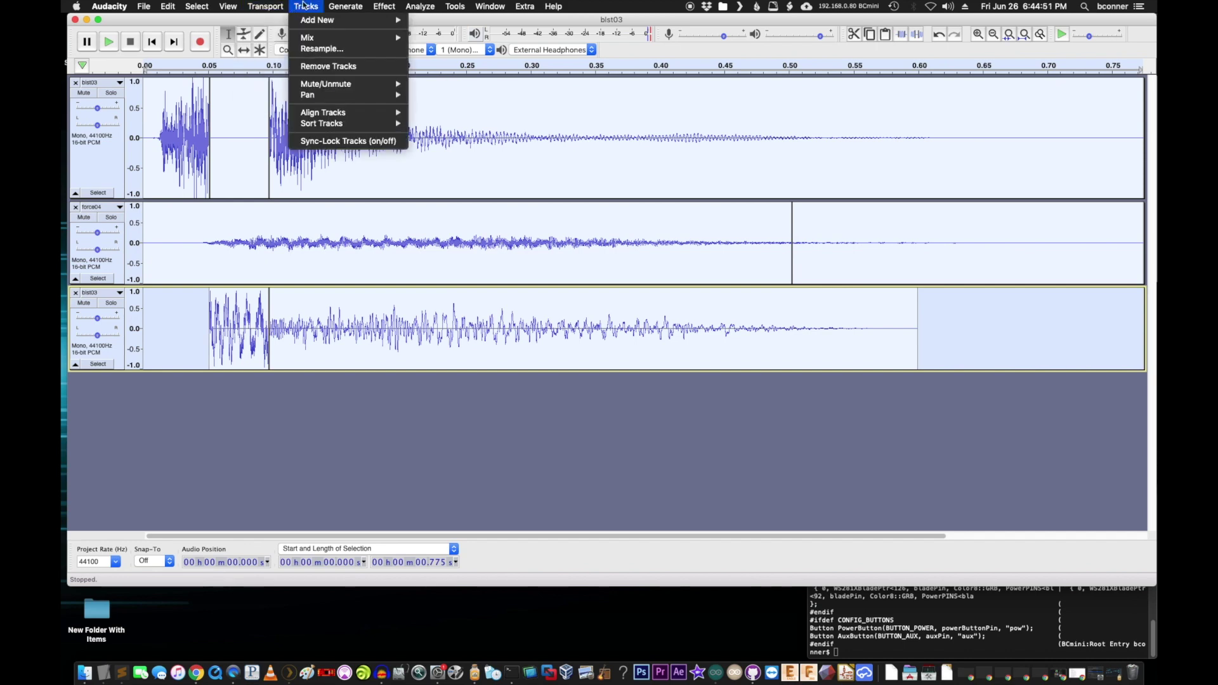
mouse_move(315, 42)
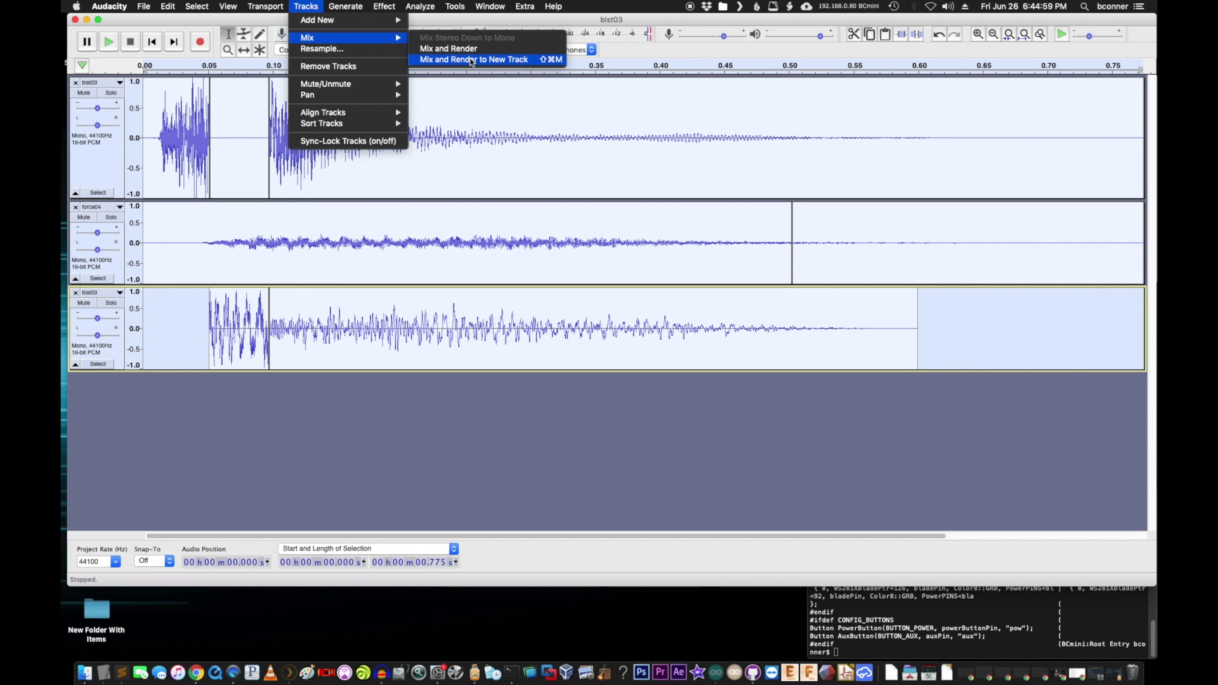
left_click(473, 415)
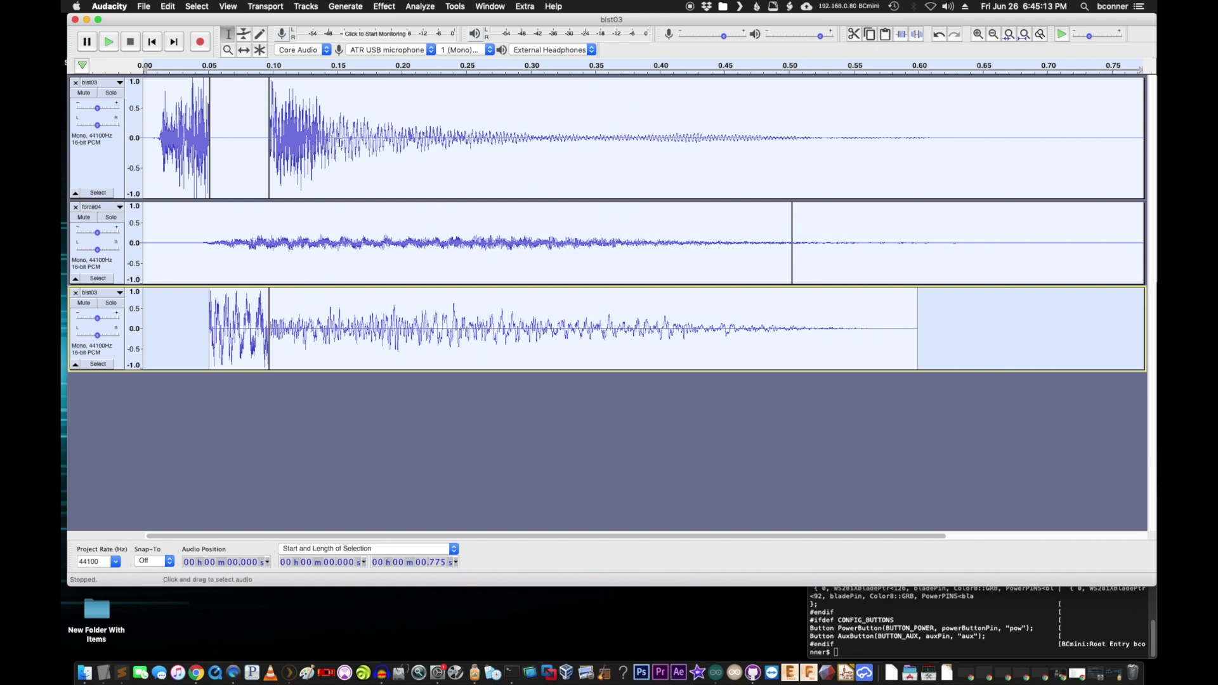
Play the mix, lower the gain of the blst03 tracks slightly, and move the second blst03 track above force04.
key("space")
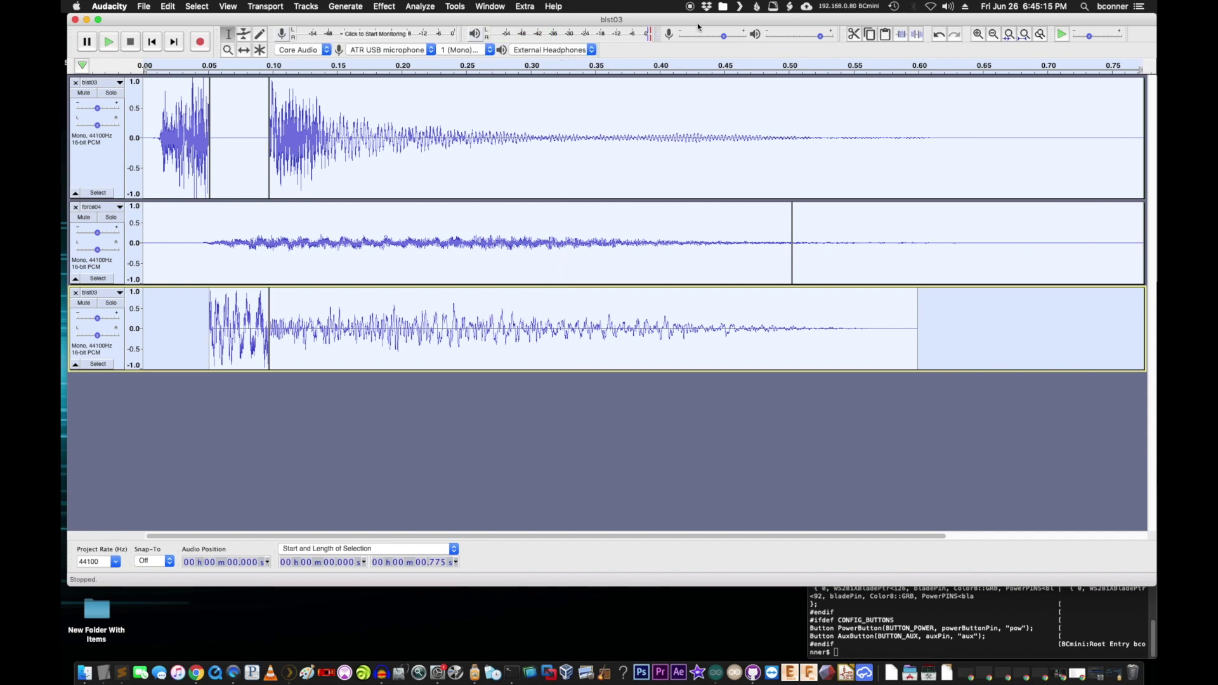
left_click(96, 109)
left_click_drag(99, 318, 123, 243)
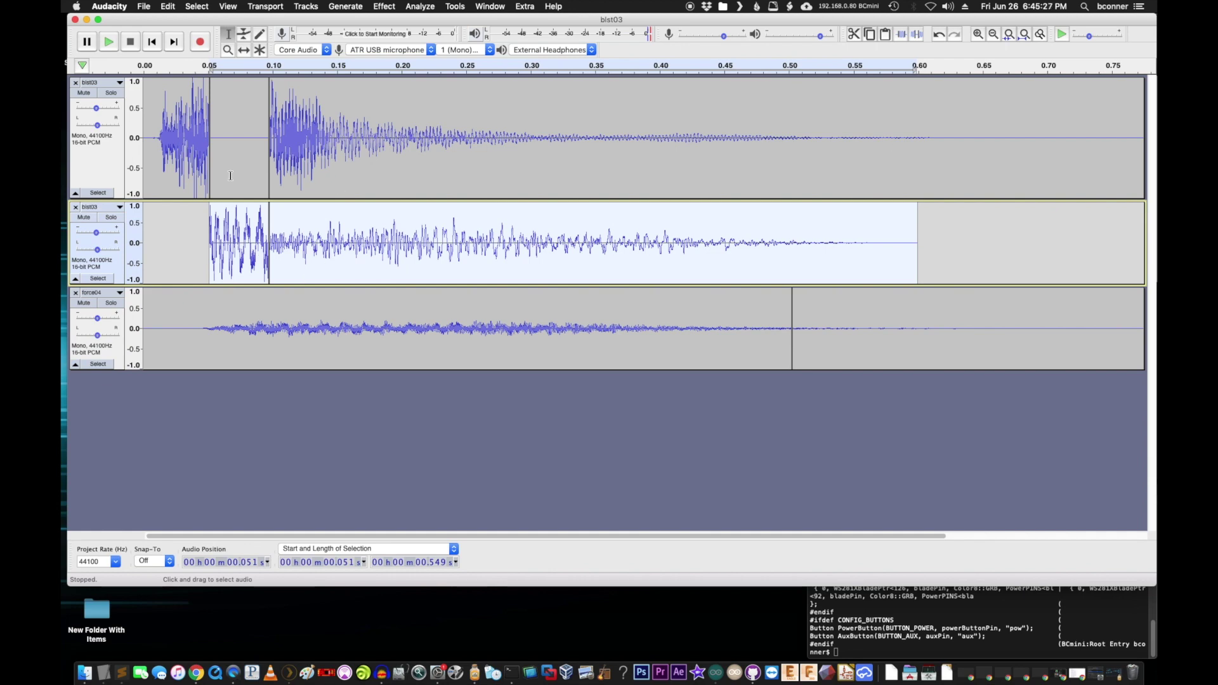
Select all the audio, play the mix, and raise the force04 track's gain slightly.
key("super+a")
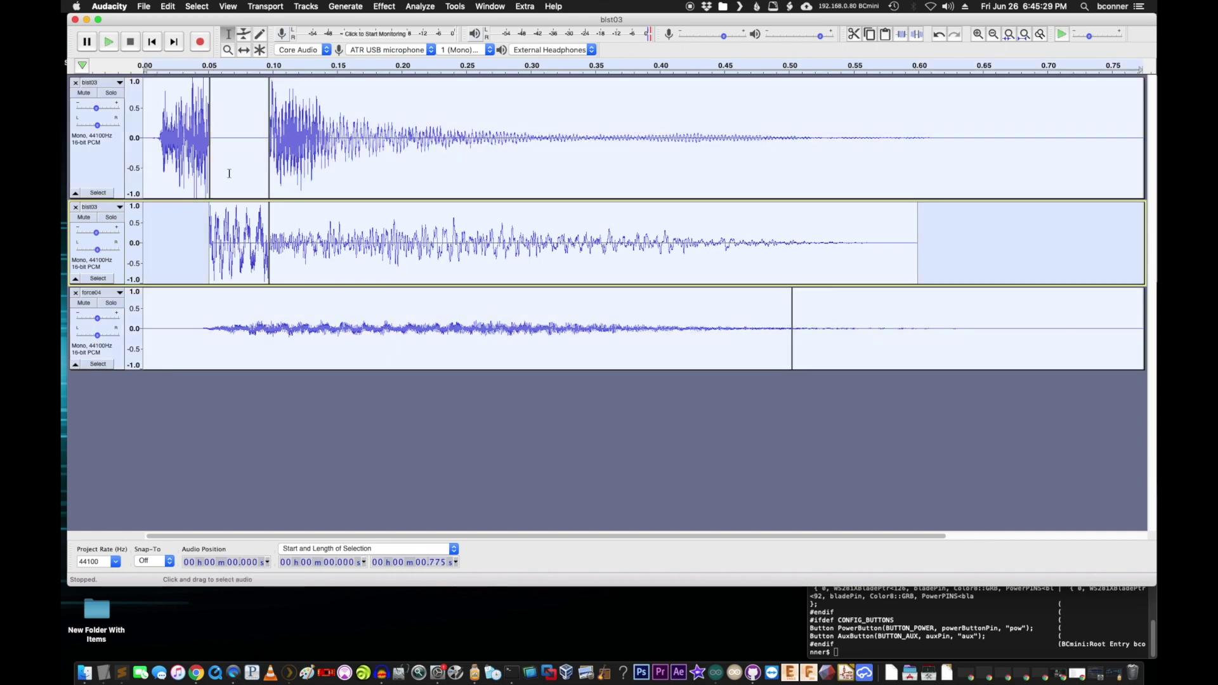
key("space")
key("space")
left_click_drag(99, 320, 102, 322)
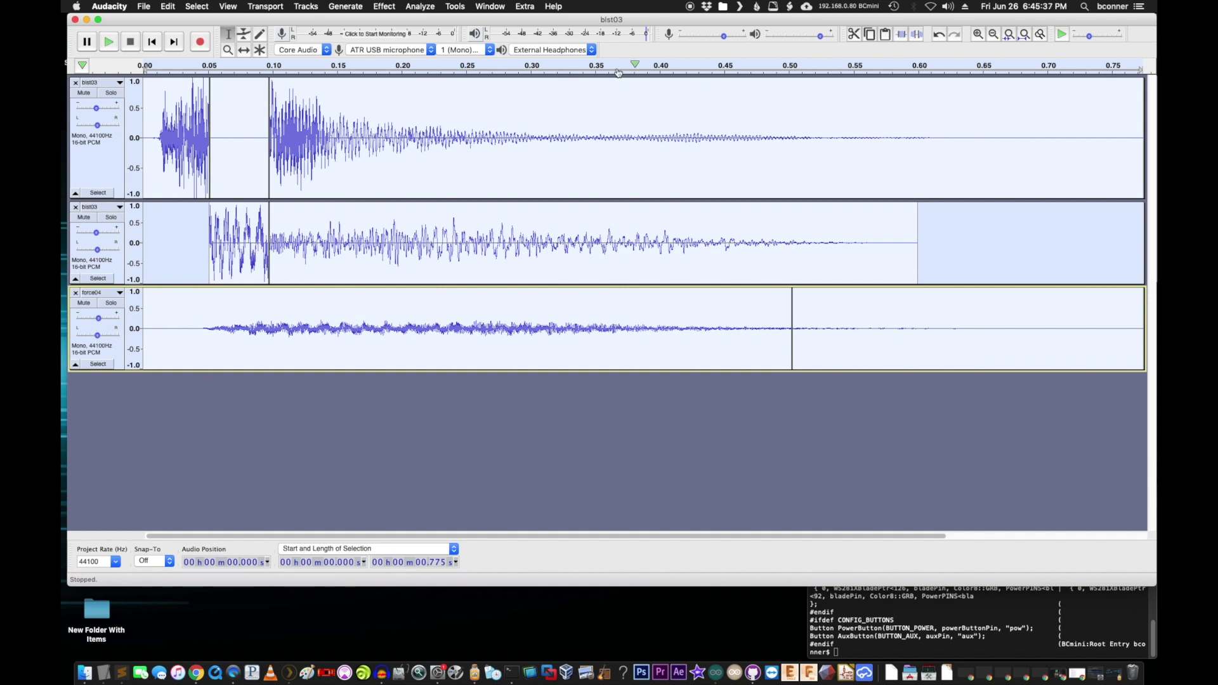
Play the mix twice more while nudging the force04 track's gain up a little further.
key("space")
key("space")
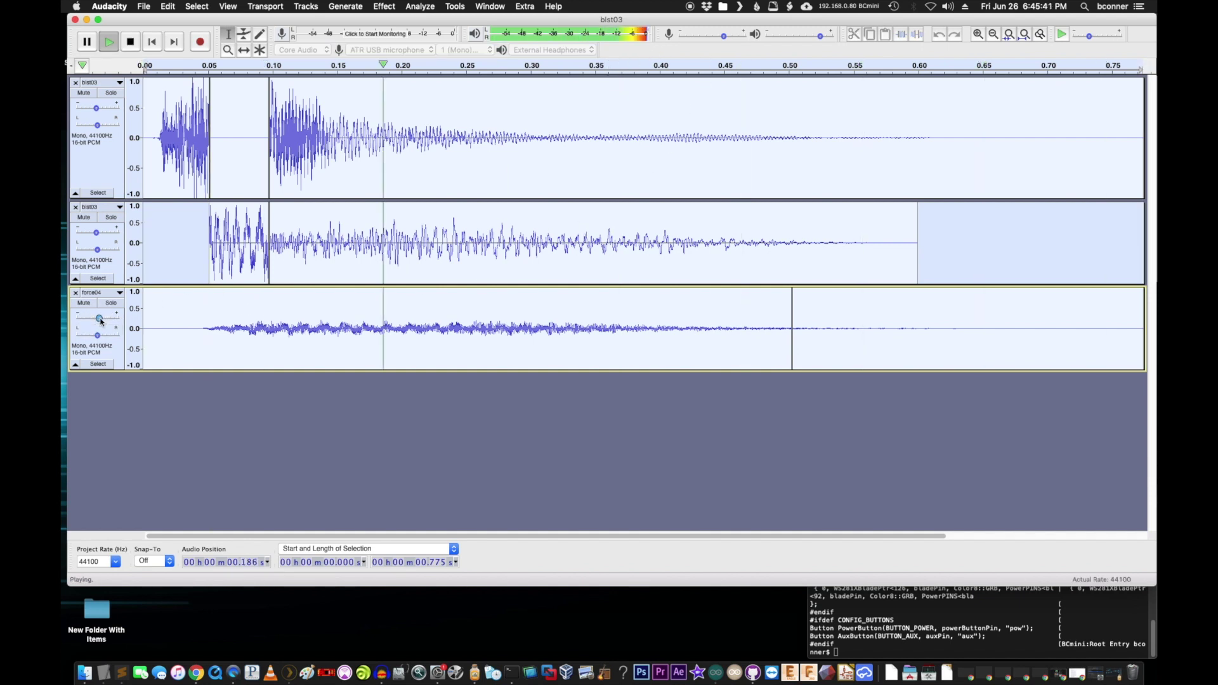
left_click(100, 320)
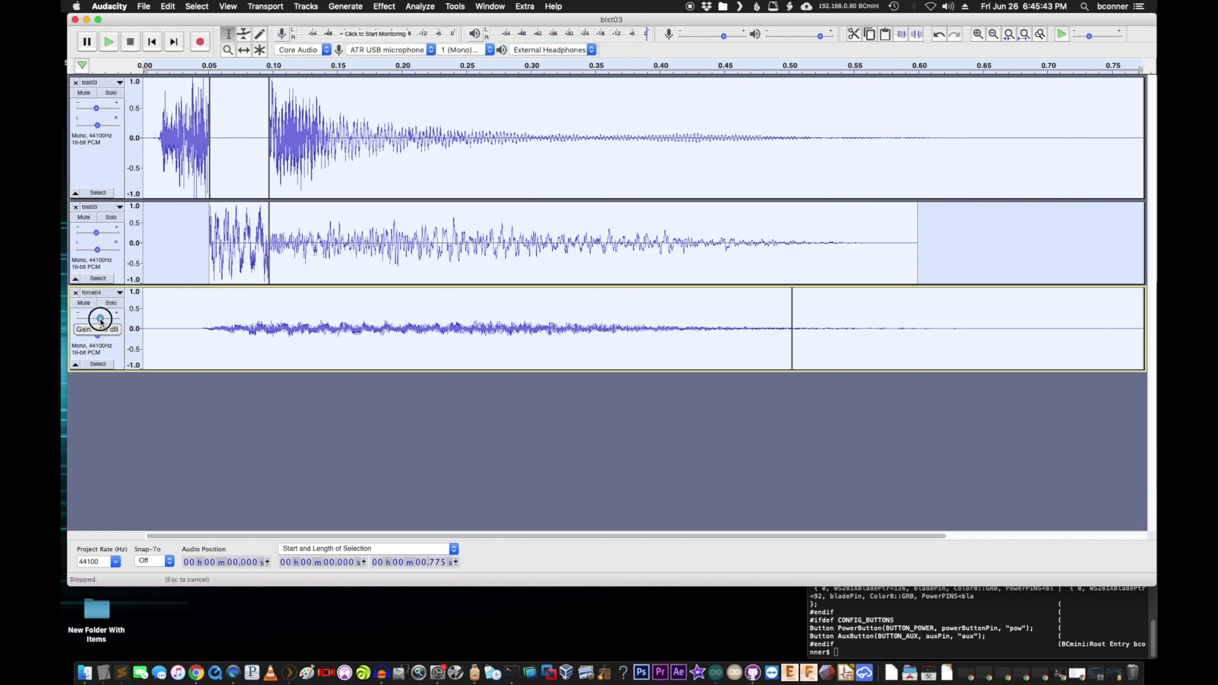
key("space")
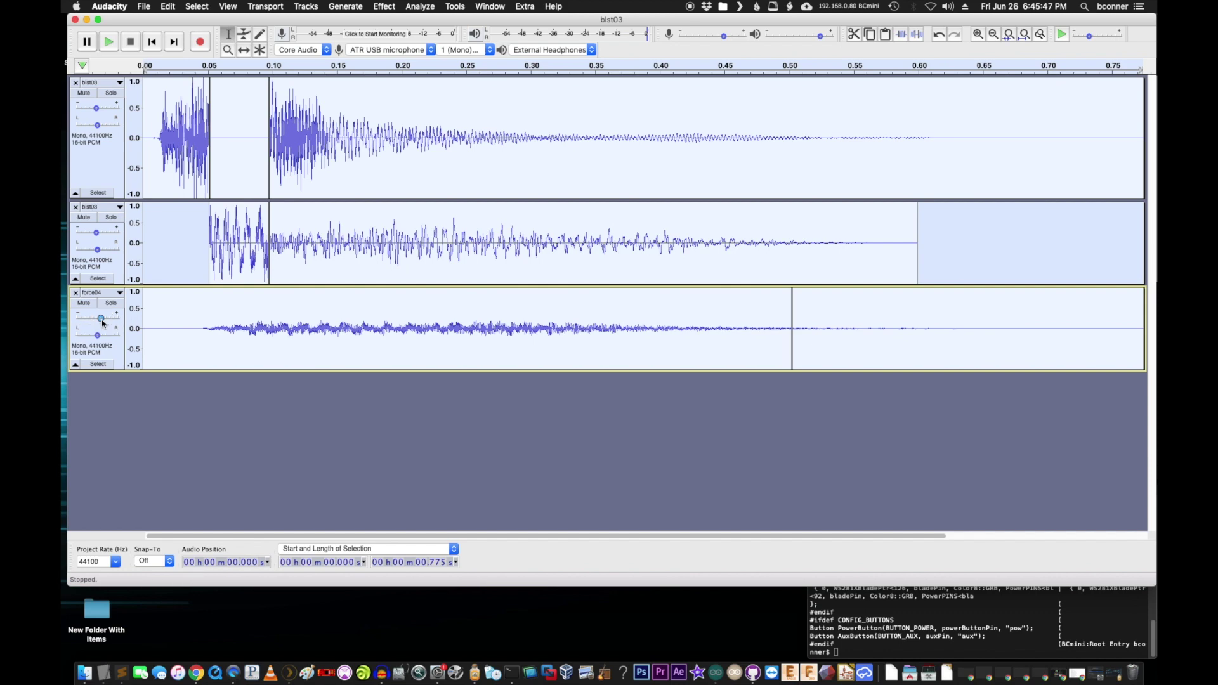
key("space")
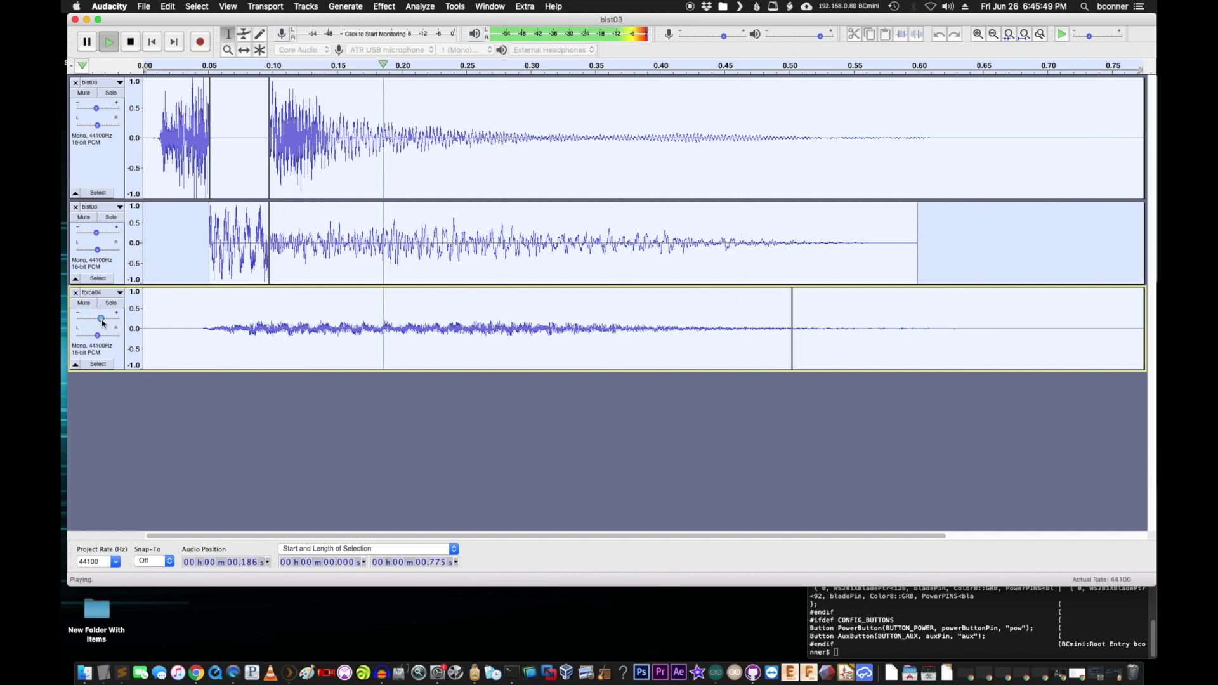
Audition the force04 track in solo, turn its solo off, and lower its gain slightly.
left_click(111, 304)
key("space")
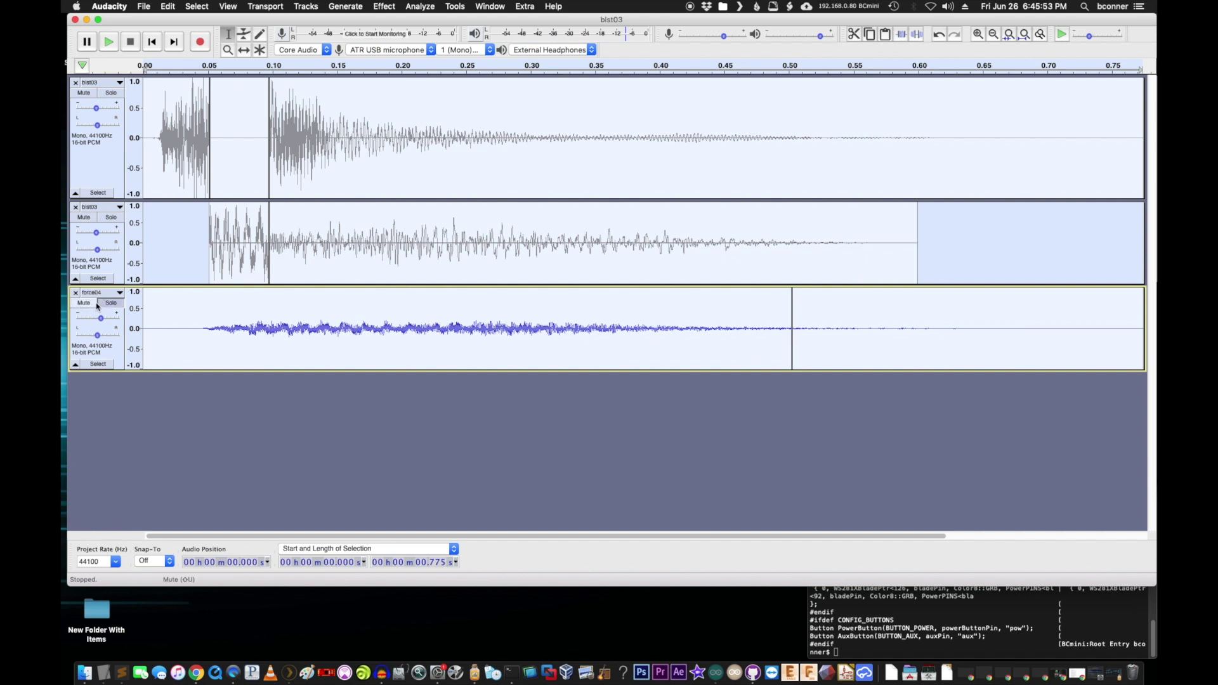
left_click(97, 305)
key("space")
left_click_drag(97, 318, 97, 318)
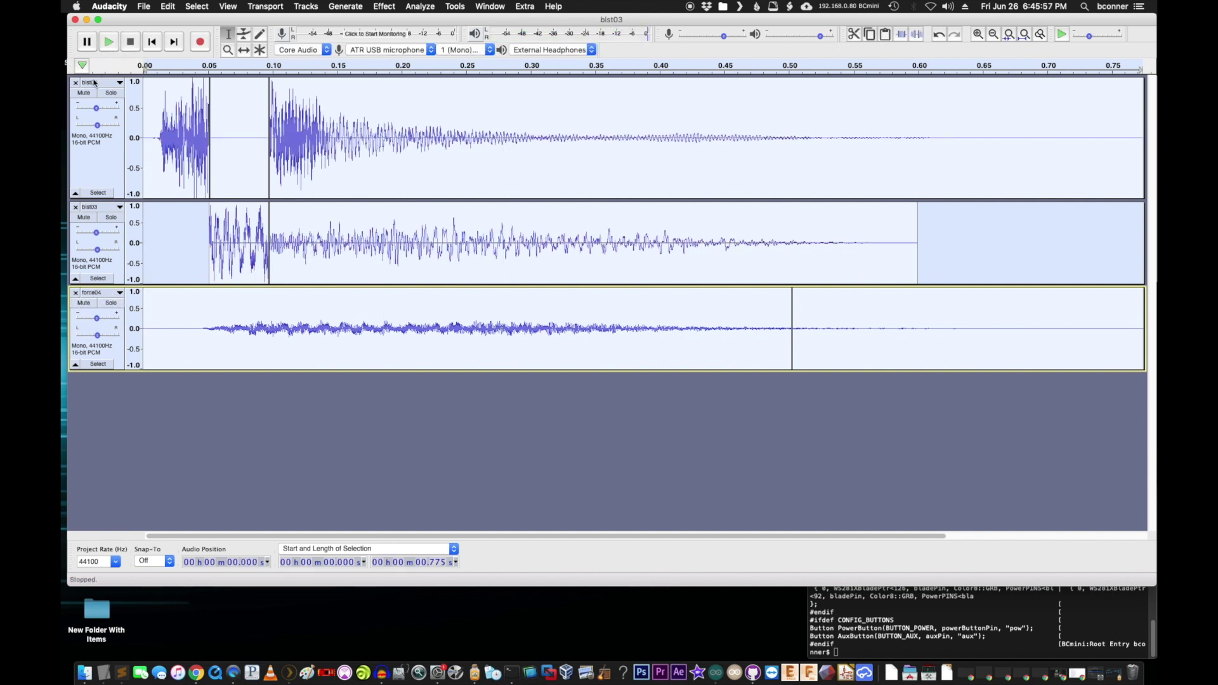
Raise the gain of both blst03 tracks slightly and play the mix.
left_click(95, 158)
left_click_drag(96, 235, 96, 234)
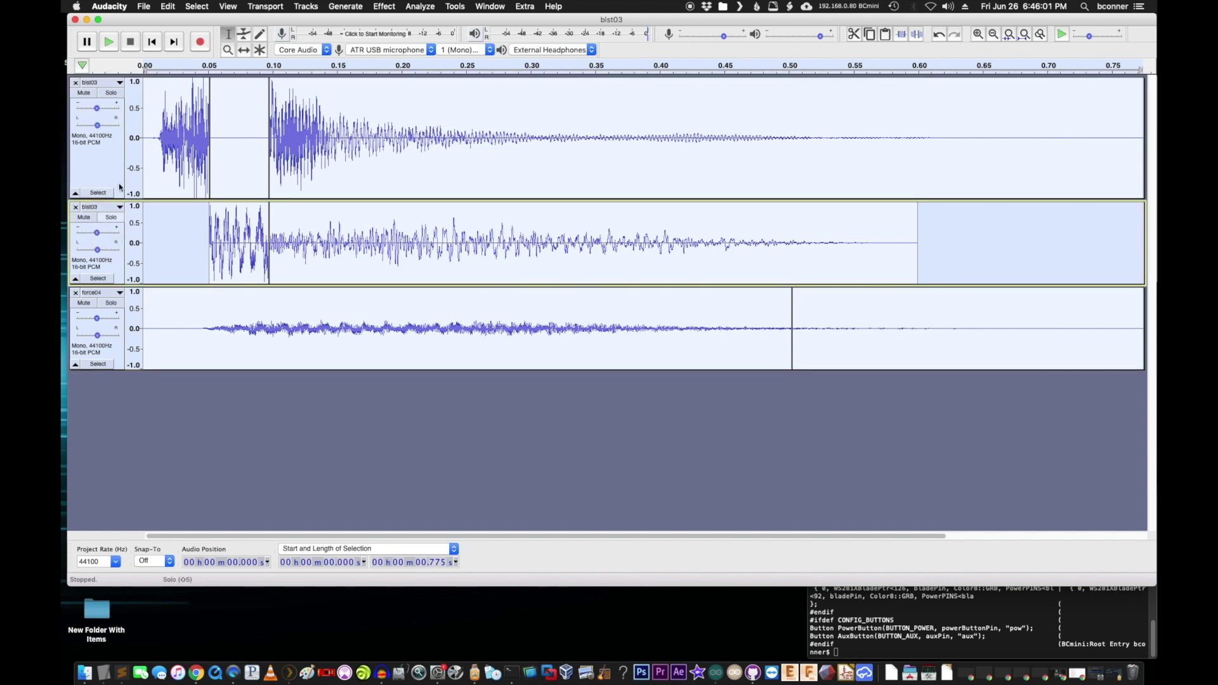
key("space")
key("space")
Mix and render the two blst03 tracks and the force04 track to a new track.
left_click(389, 6)
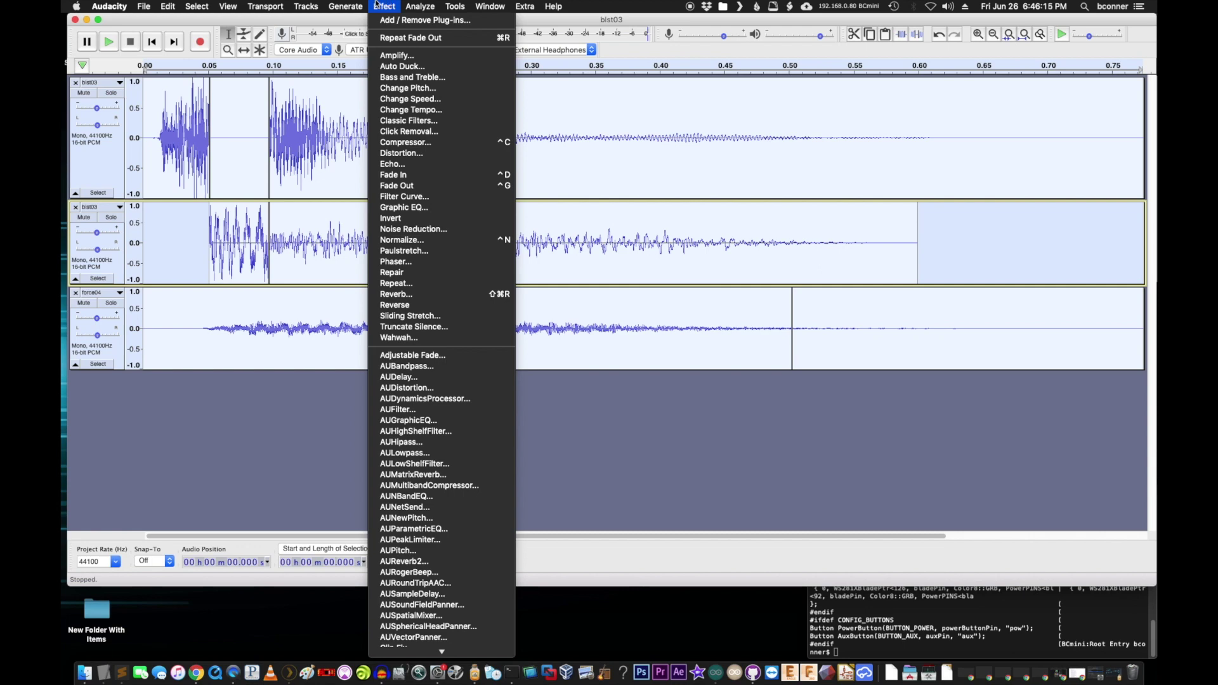
mouse_move(306, 6)
mouse_move(309, 36)
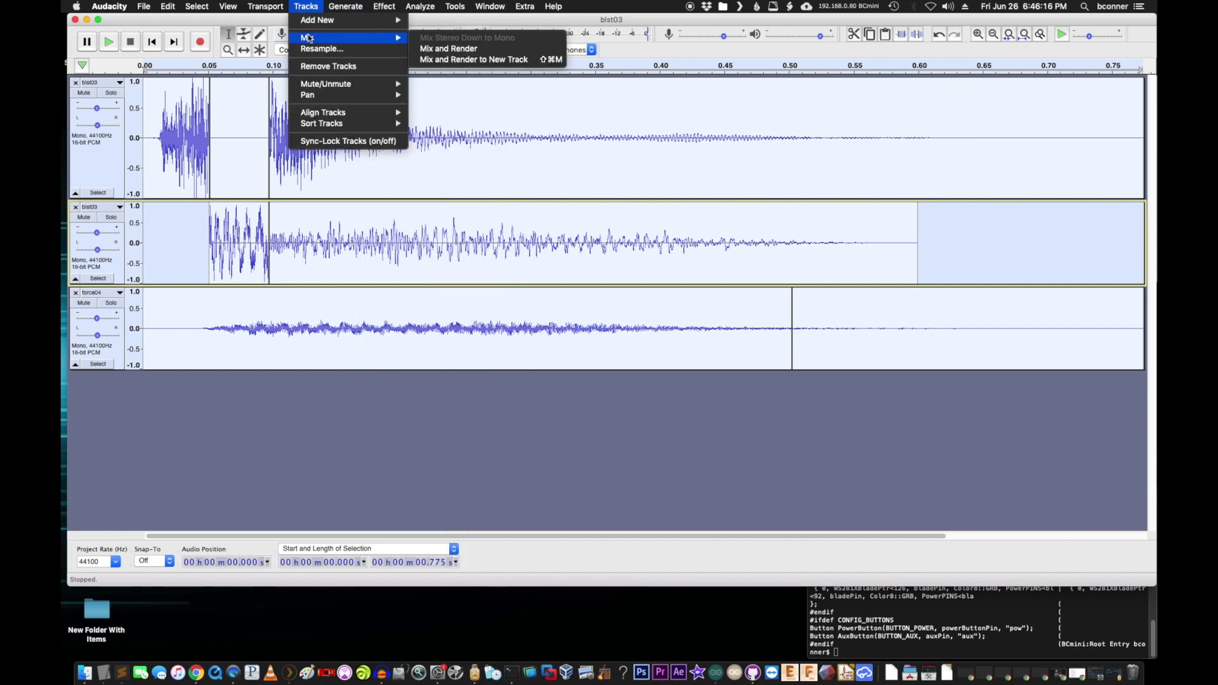
left_click(490, 59)
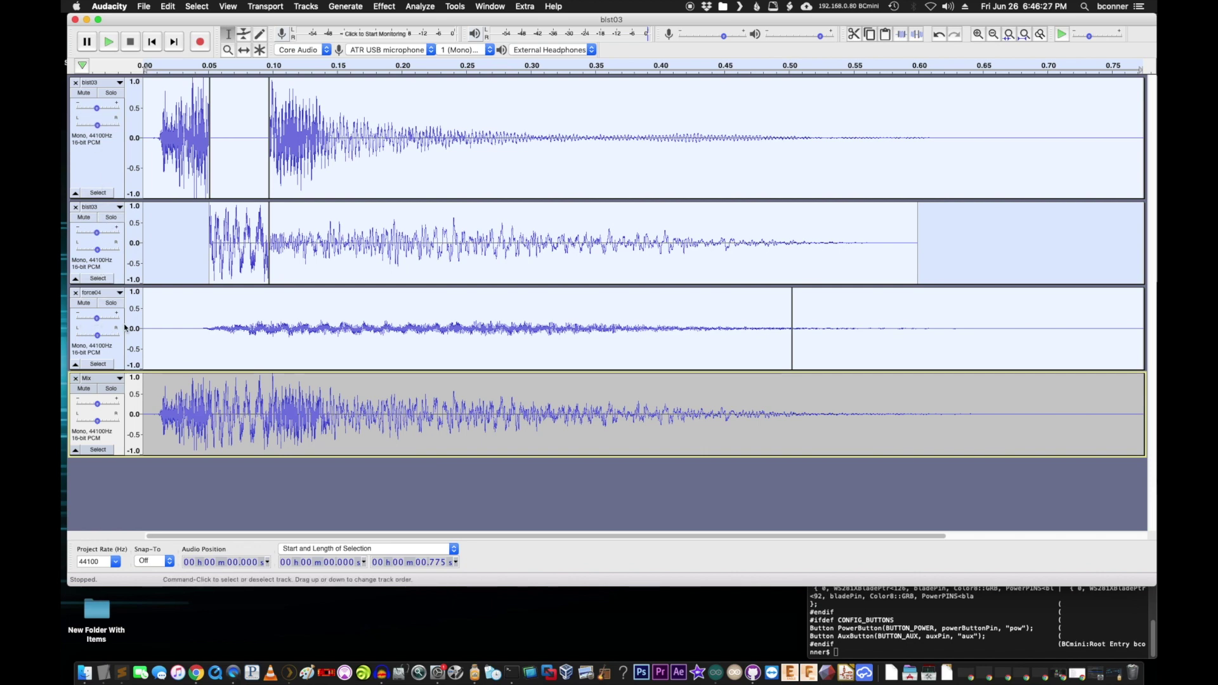
Mute the force04 track and both blst03 tracks, and play the rendered Mix track alone.
left_click(84, 304)
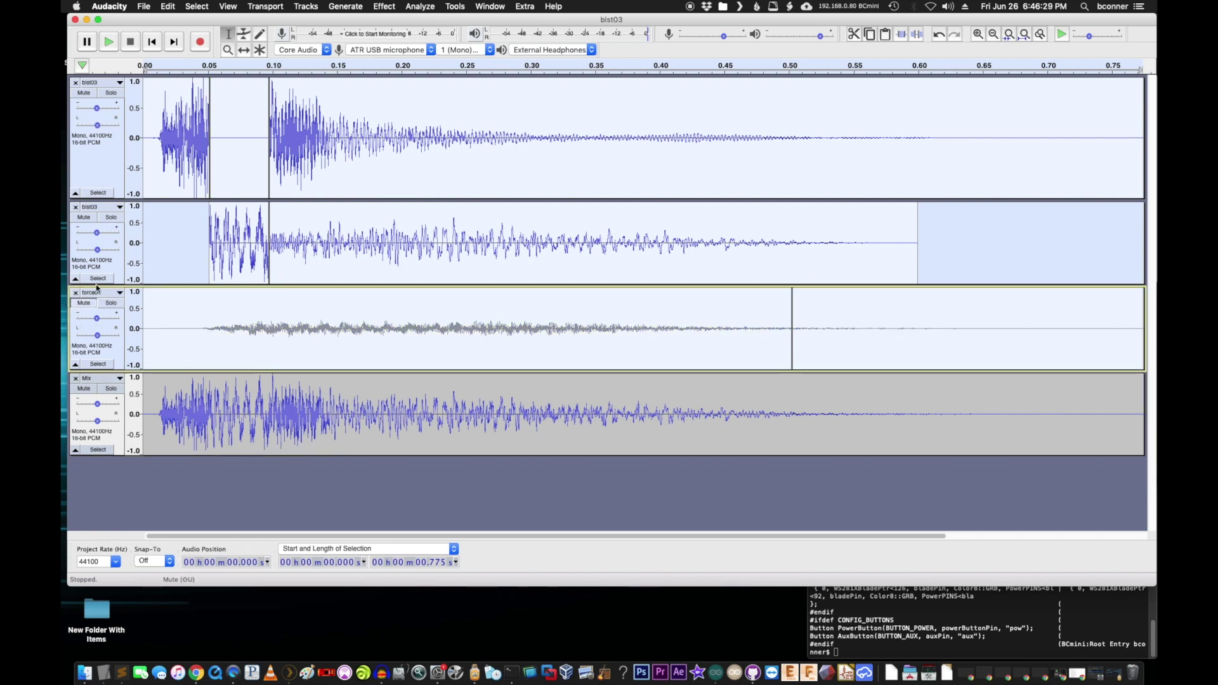
left_click(86, 218)
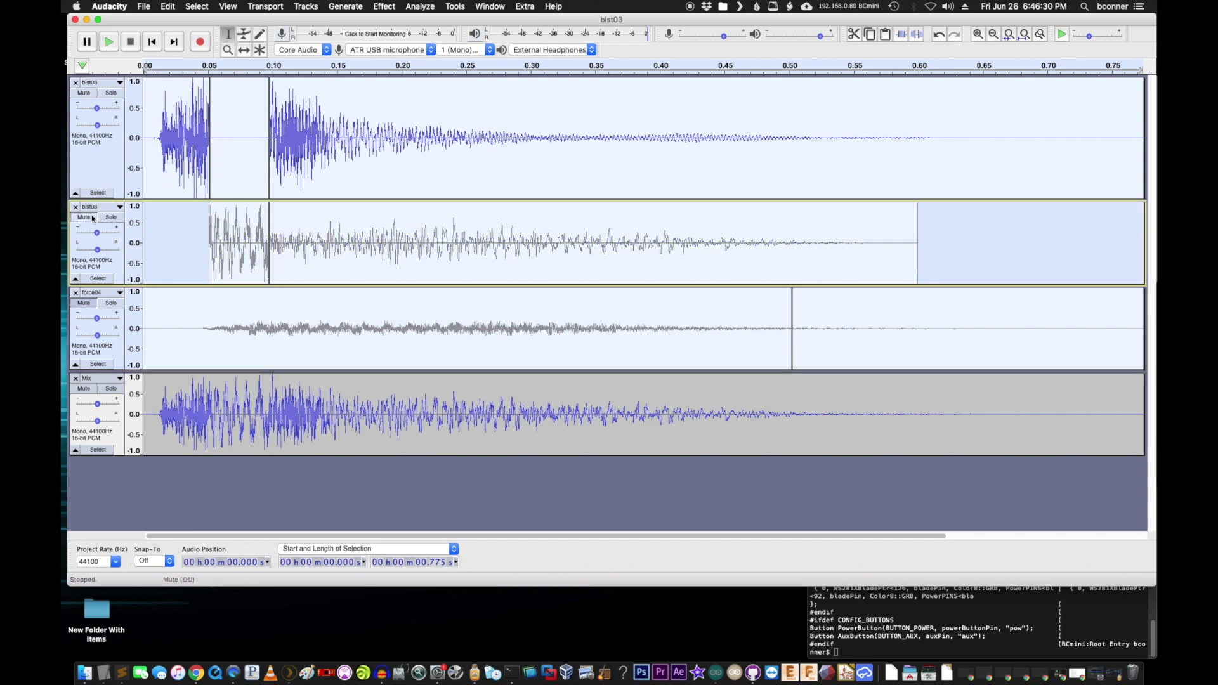
left_click(84, 93)
left_click(331, 475)
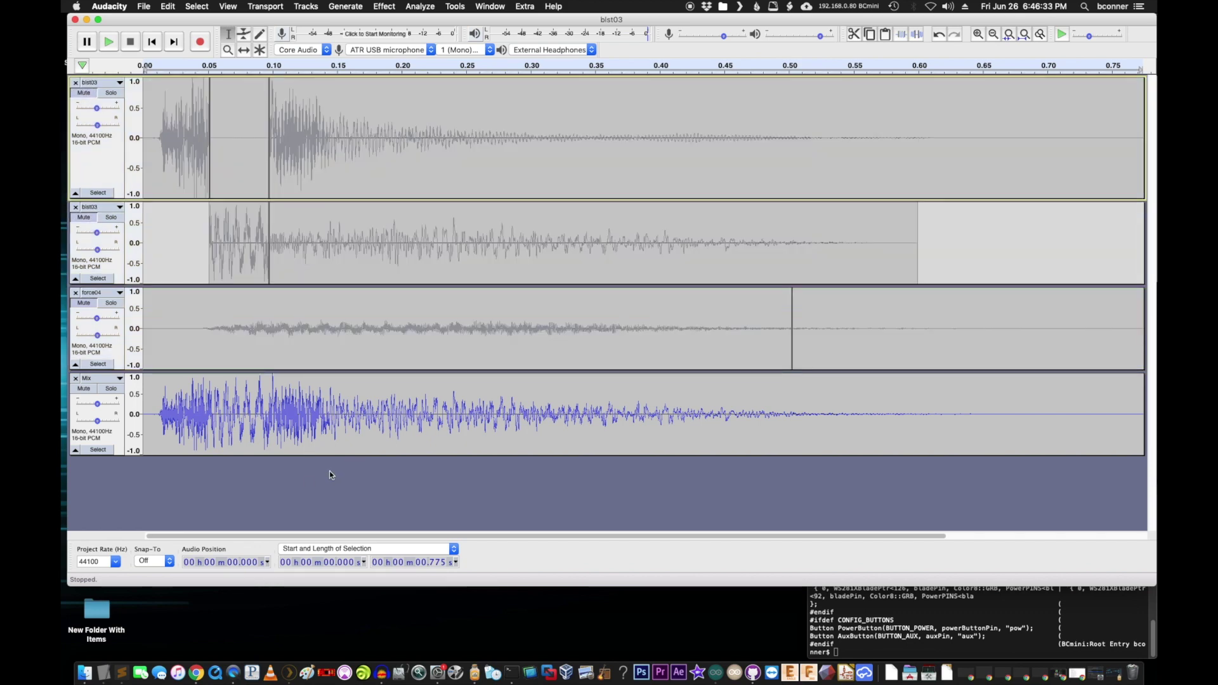
key("space")
key("space")
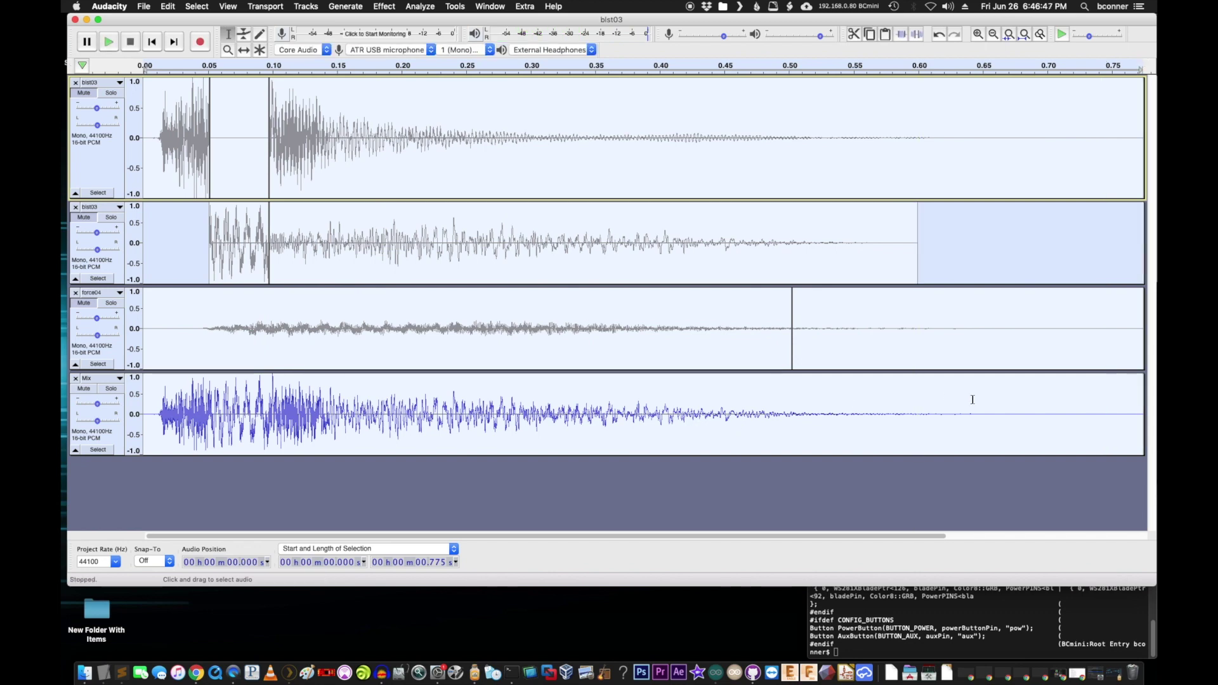
Append 0.273 s of silence, the length of force04's last clip, to the Mix track at 0.775 s.
left_click(901, 346)
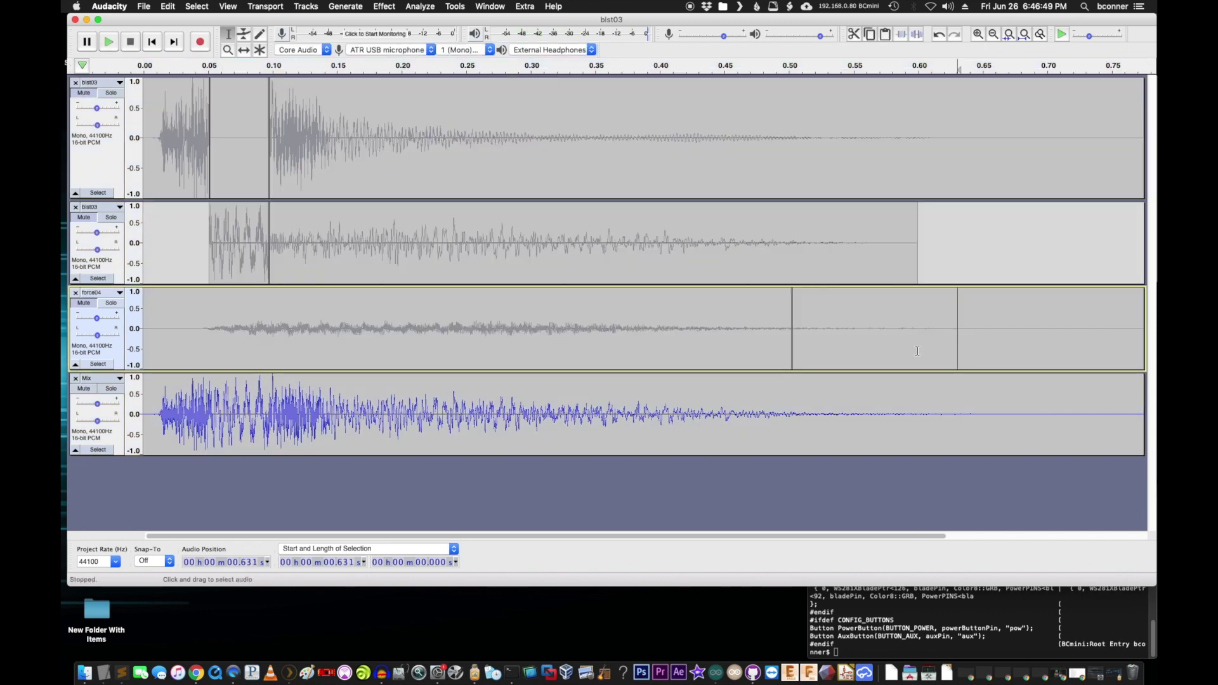
double_click(851, 346)
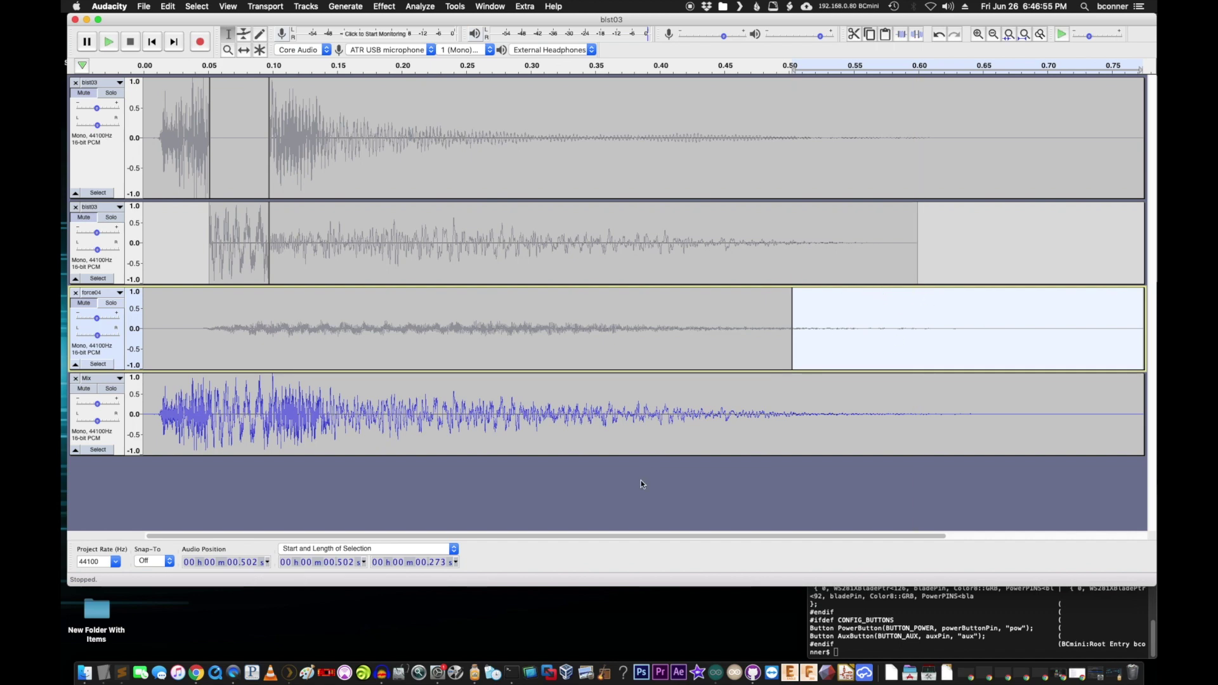
left_click_drag(654, 536, 946, 536)
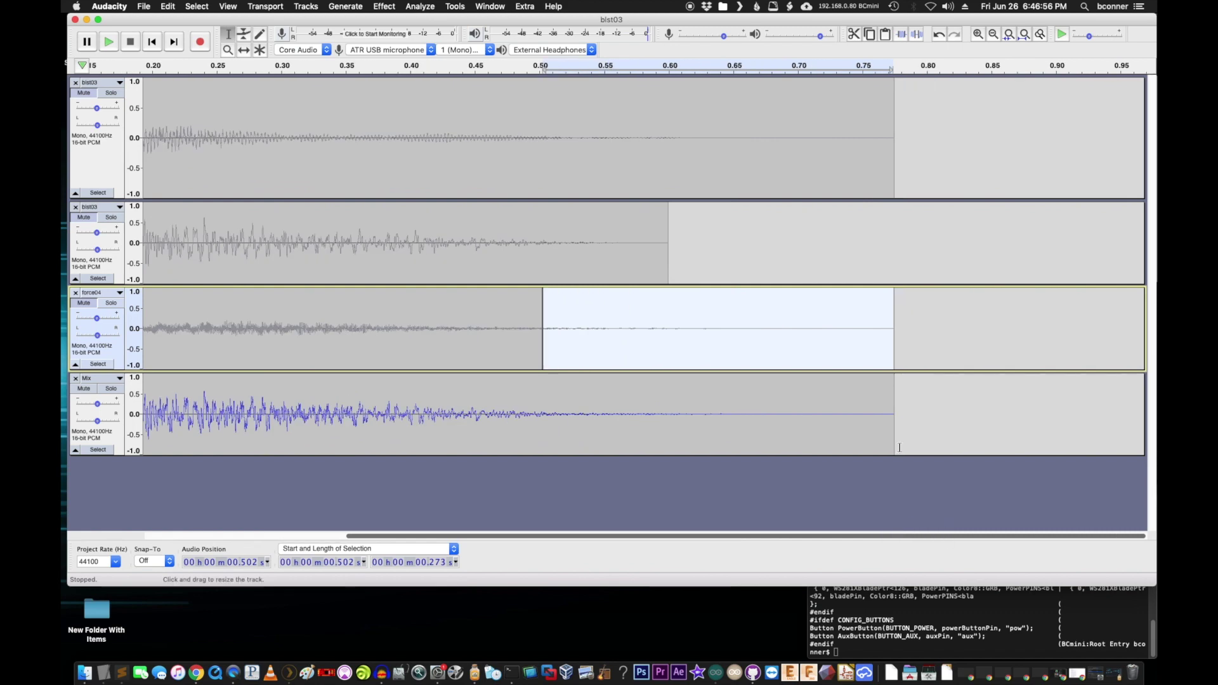
left_click(891, 411)
left_click_drag(891, 410, 1216, 410)
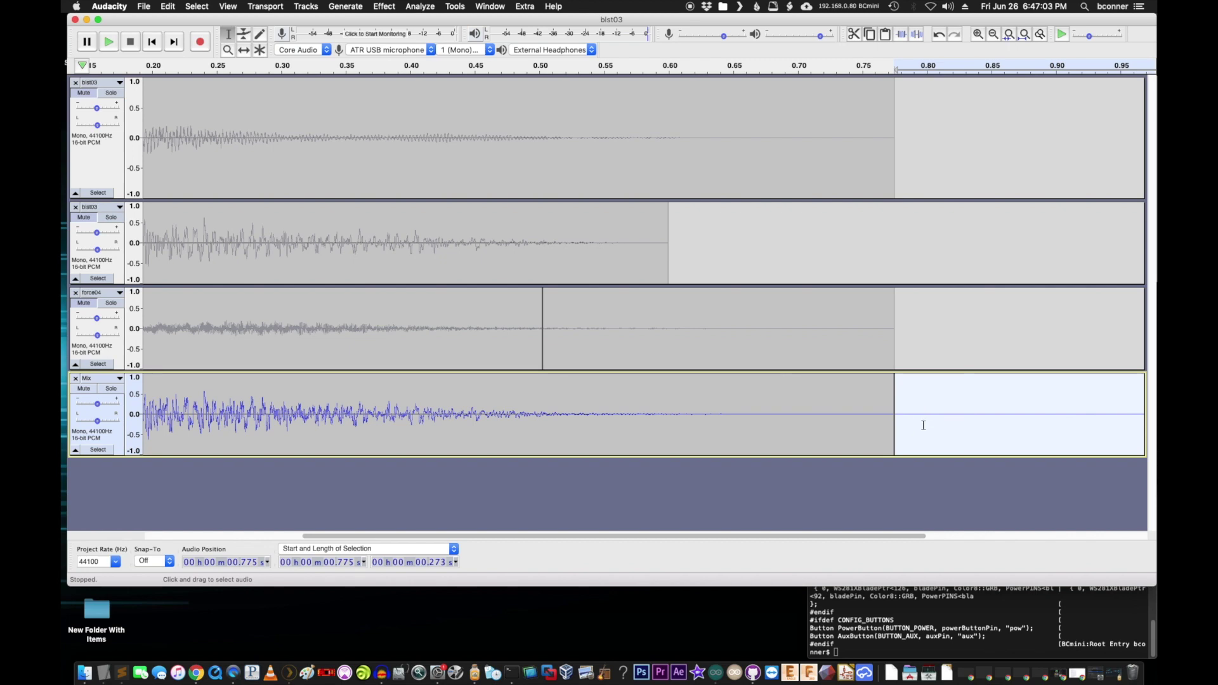
key("super+3")
key("super+3")
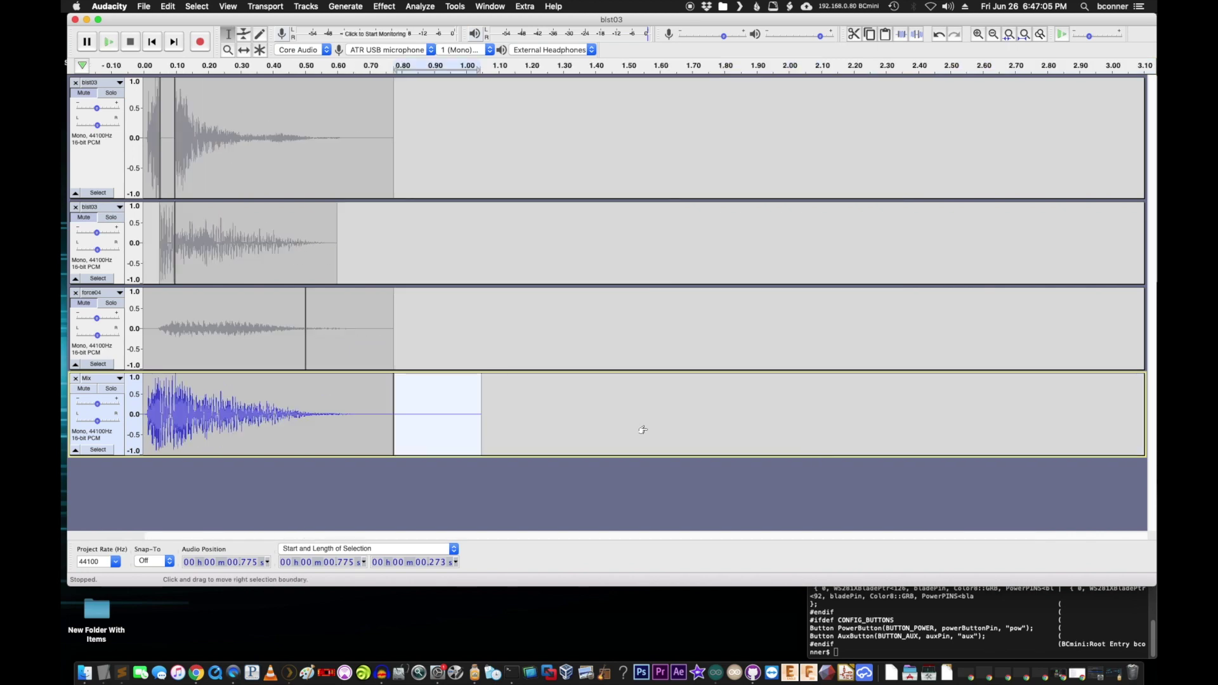
key("super+1")
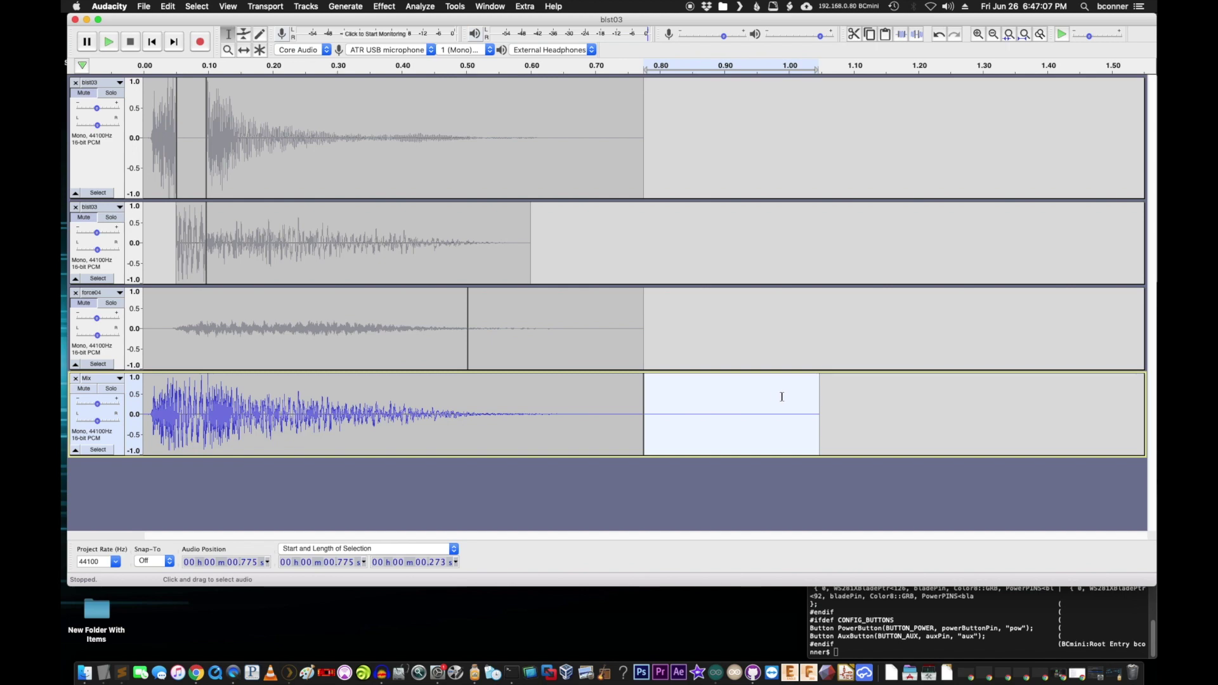
Try a Reverb with 87% room size and 68% reverberance on the Mix track from 0.170 s to its end.
left_click_drag(824, 397, 253, 401)
key("space")
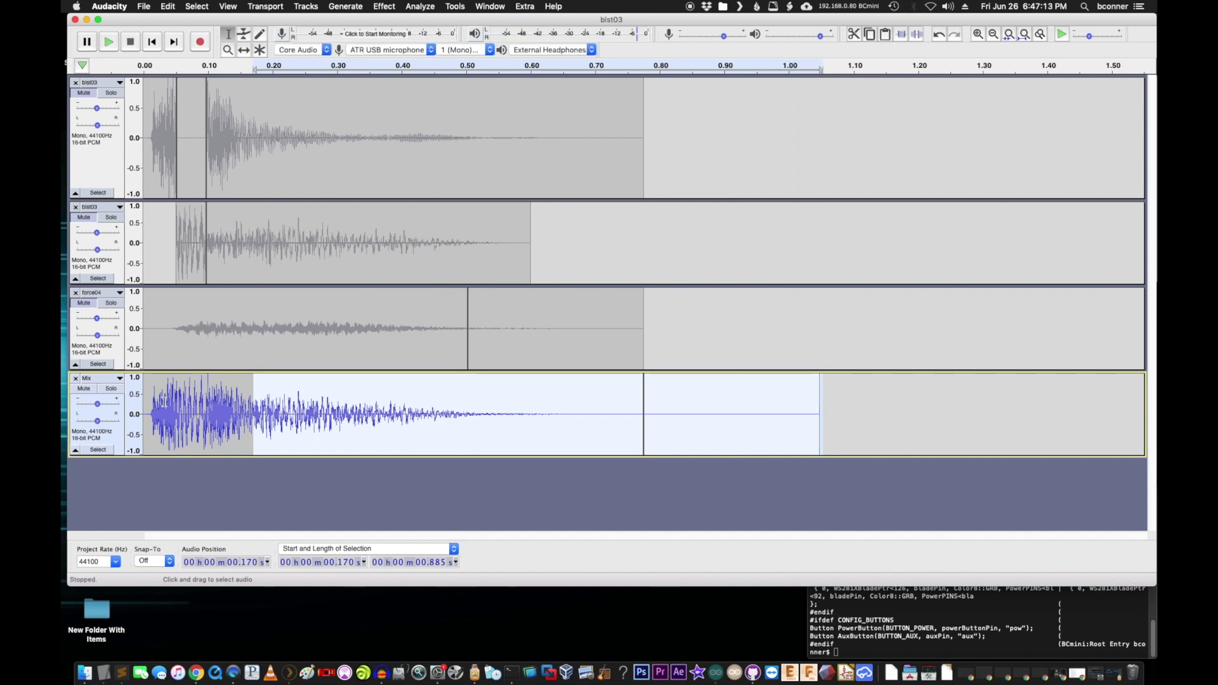
key("space")
left_click(395, 6)
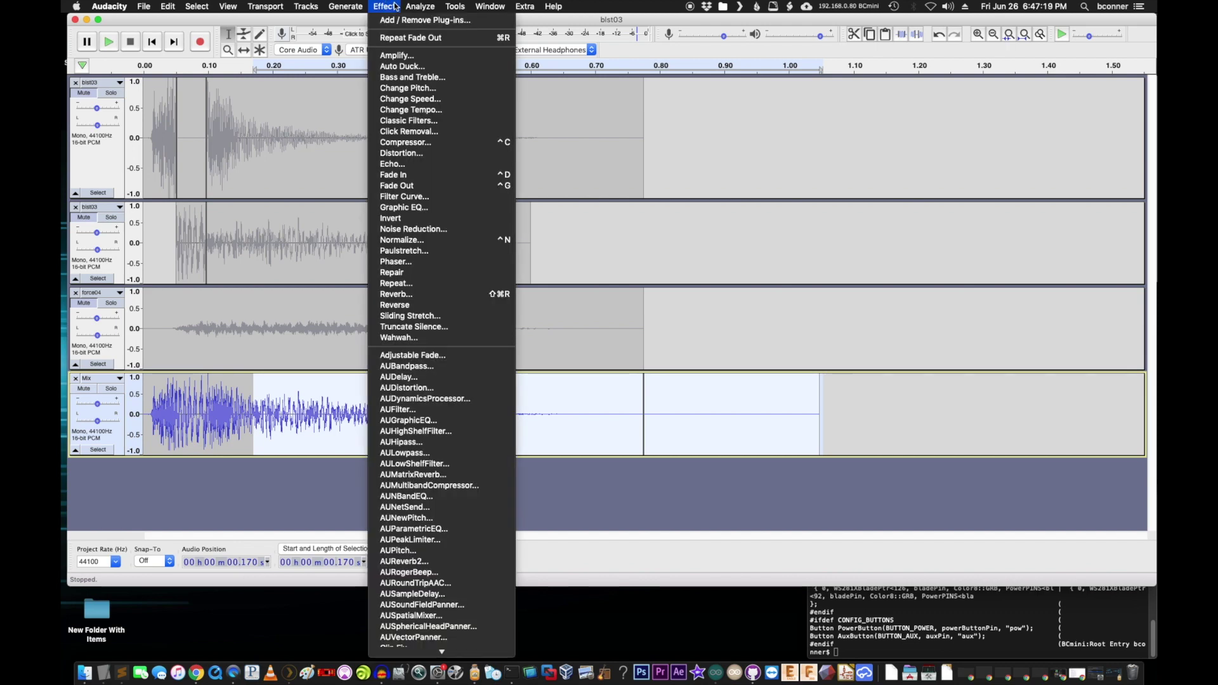
left_click(421, 295)
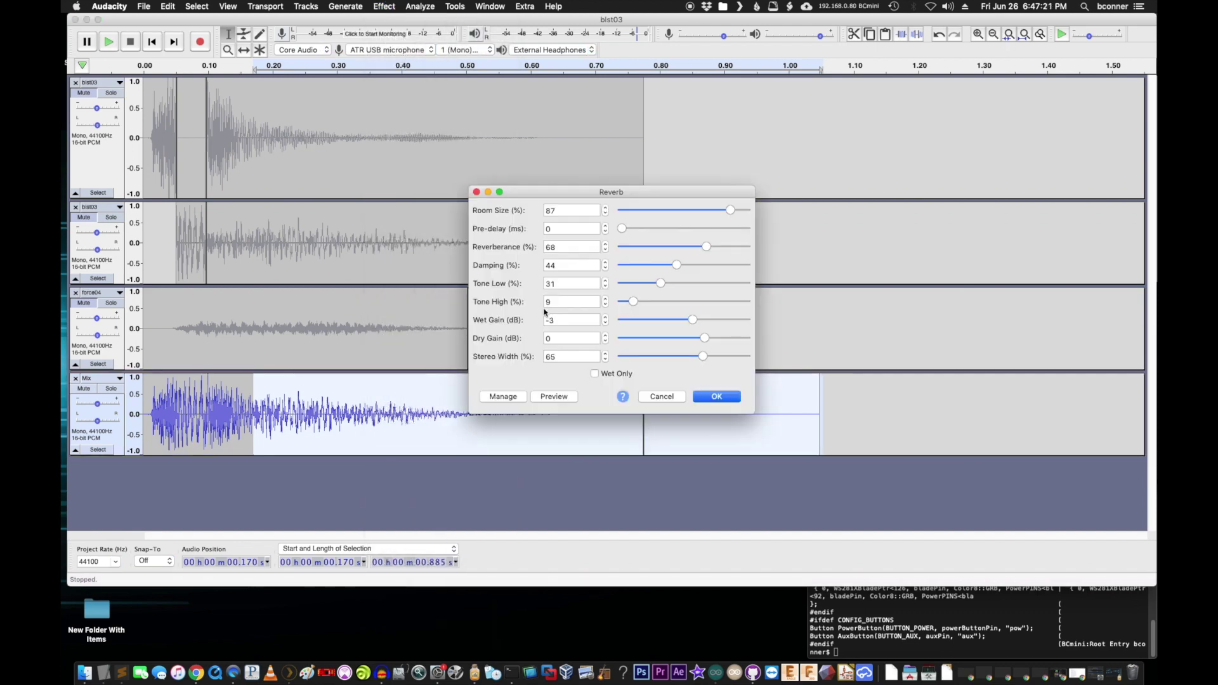
left_click(717, 397)
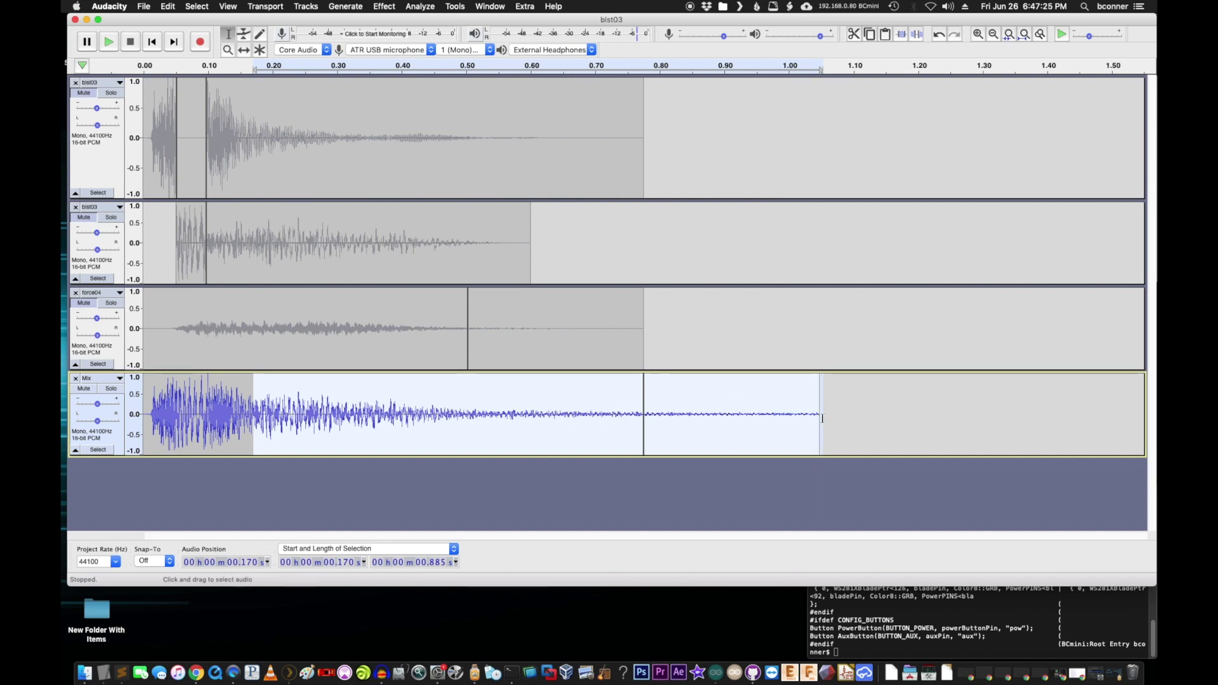
Fade out the Mix track's reverb tail from 0.847 s, then select all the audio and play it.
left_click_drag(820, 419, 688, 411)
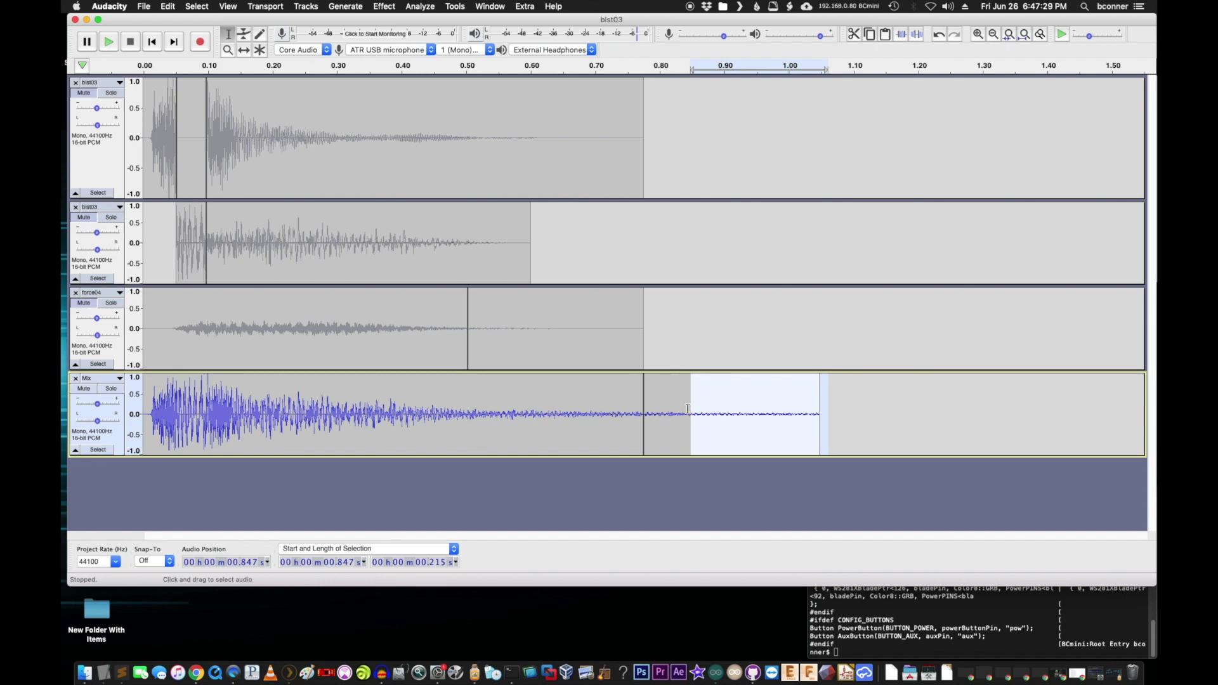
key("super+a")
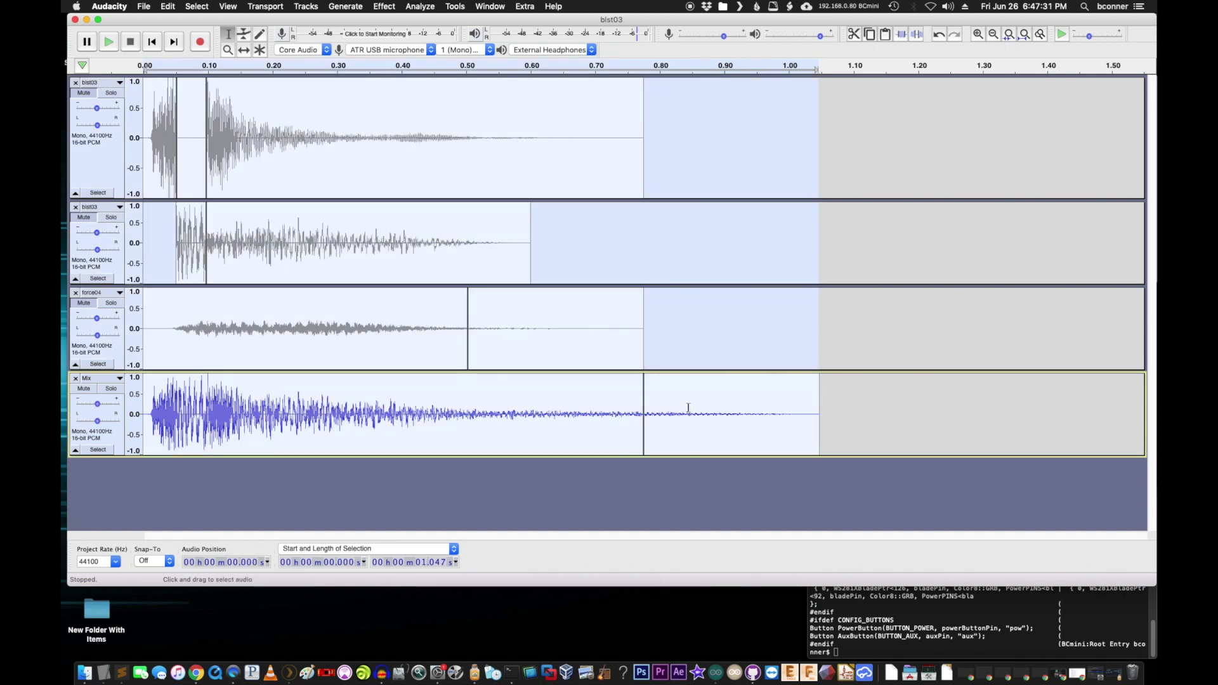
key("space")
key("space")
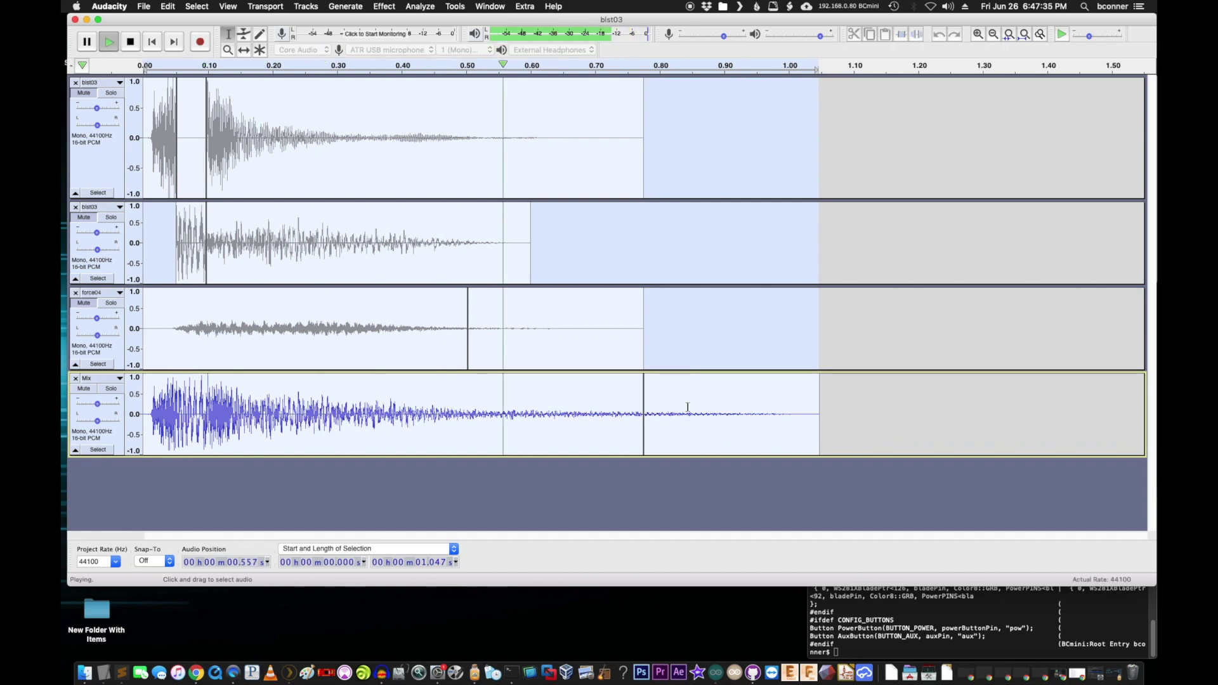
key("space")
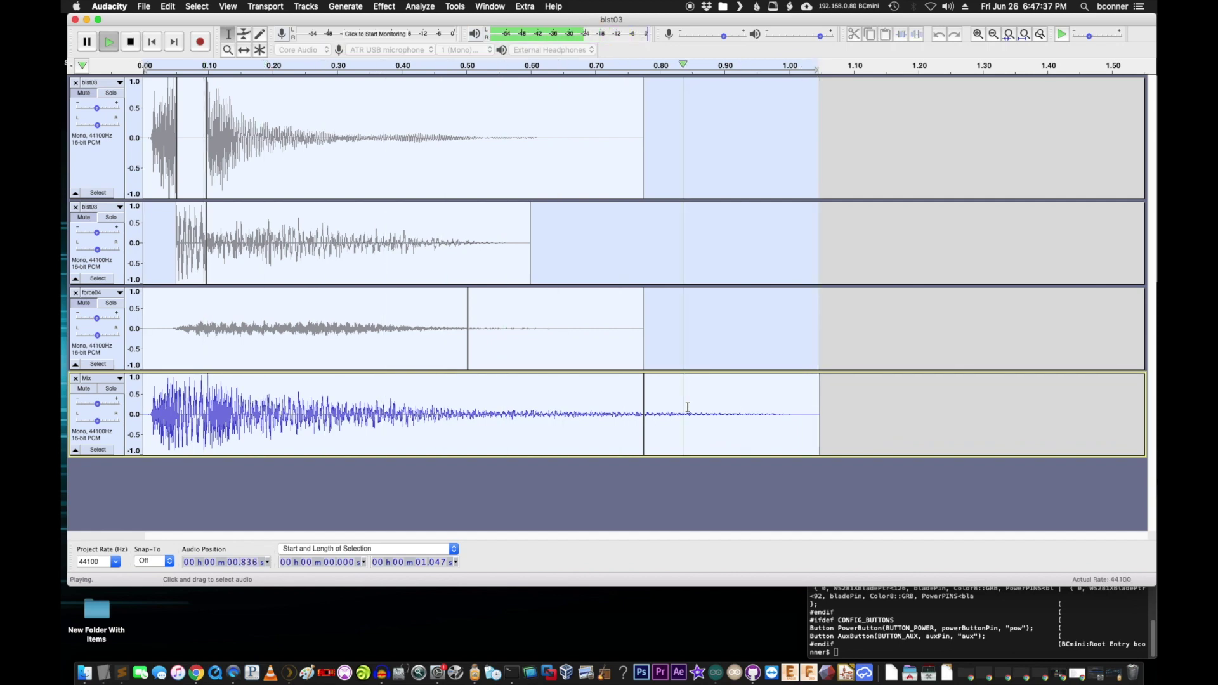
Undo the fade-out and the reverb on the Mix track.
left_click(688, 406)
key("shift+k")
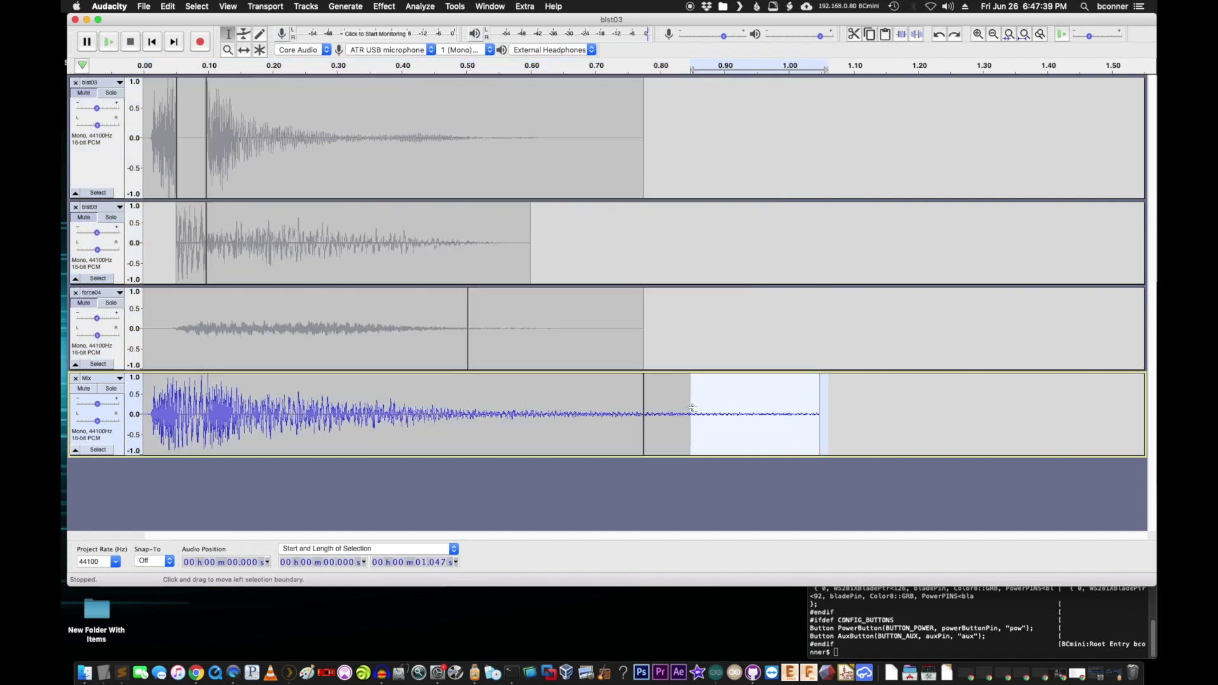
key("space")
key("shift+j")
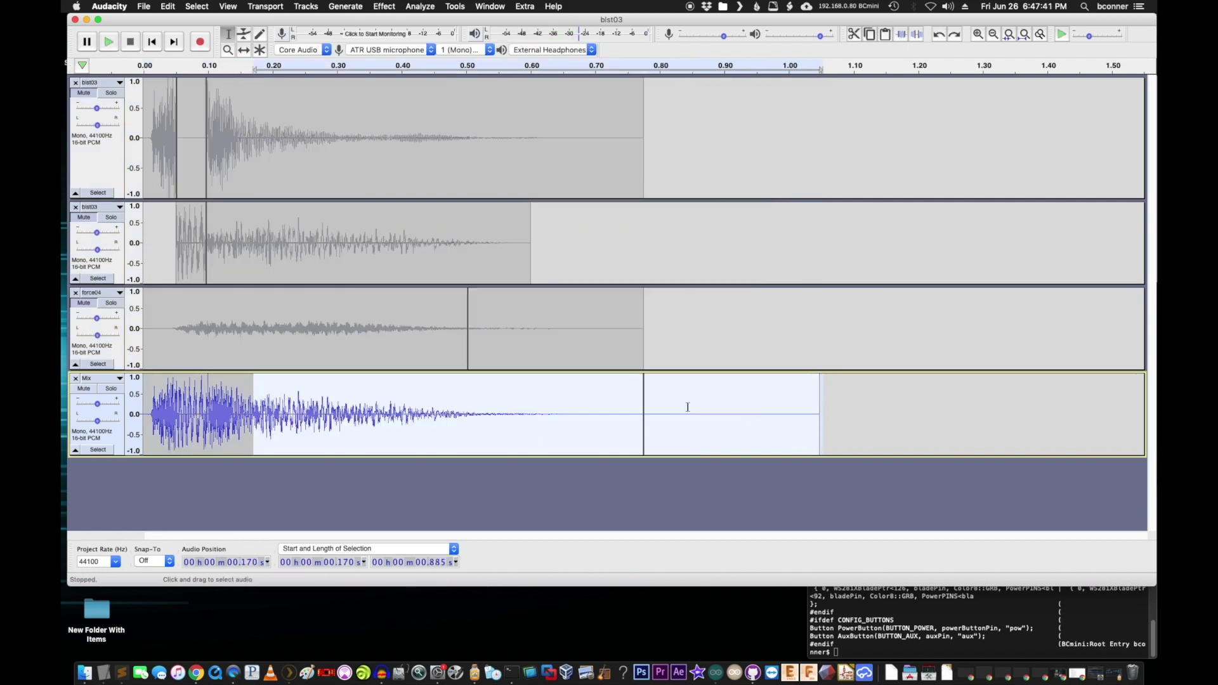
key("space")
Select the Mix track from 0.269 s past its end and preview a Reverb with 77% room size.
left_click(755, 412)
left_click_drag(833, 409, 318, 408)
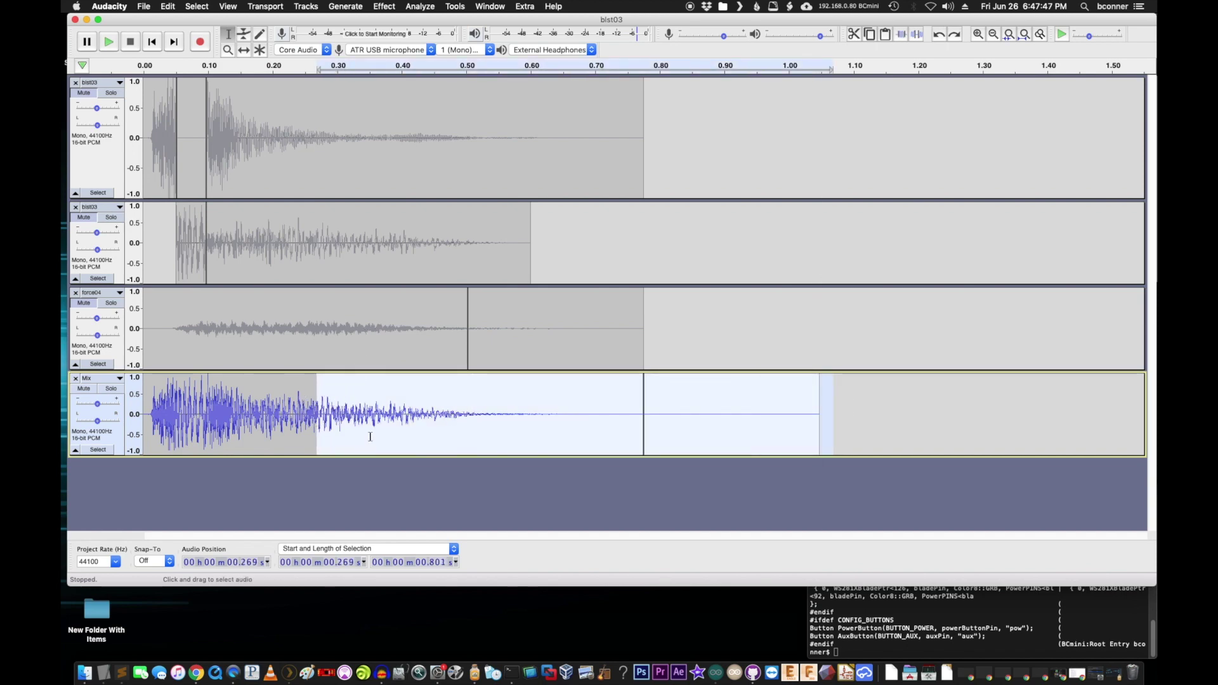
key("space")
left_click(383, 7)
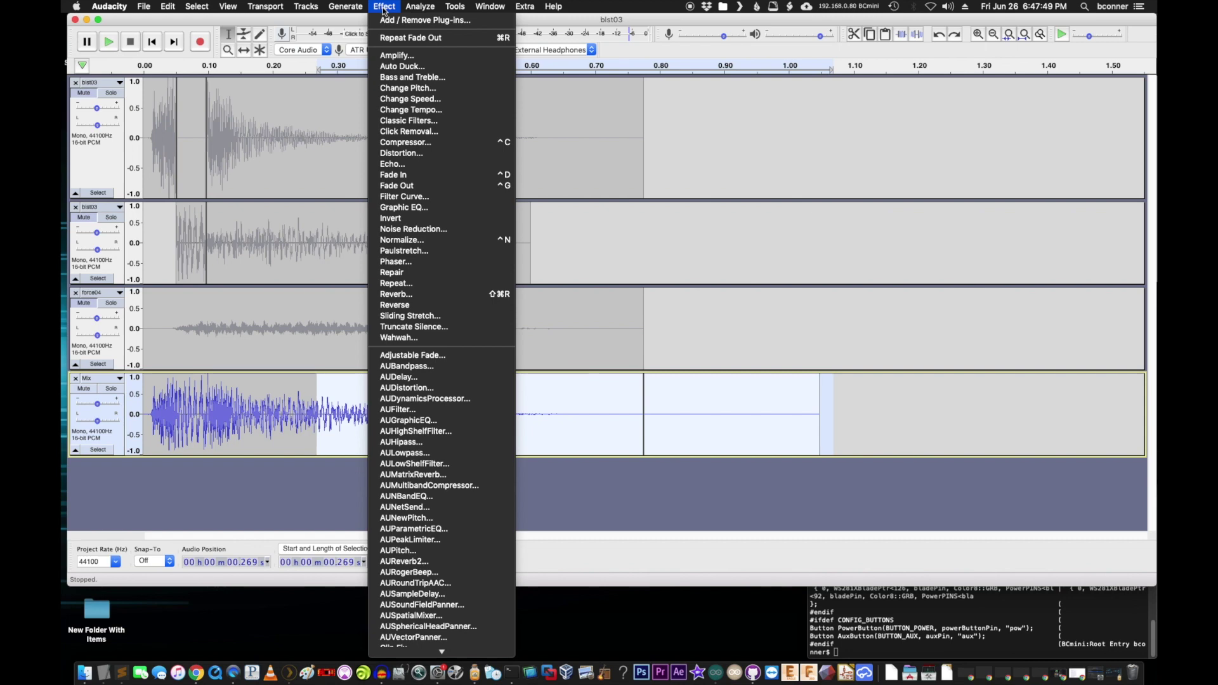
left_click(429, 296)
left_click_drag(730, 210, 718, 210)
left_click(561, 398)
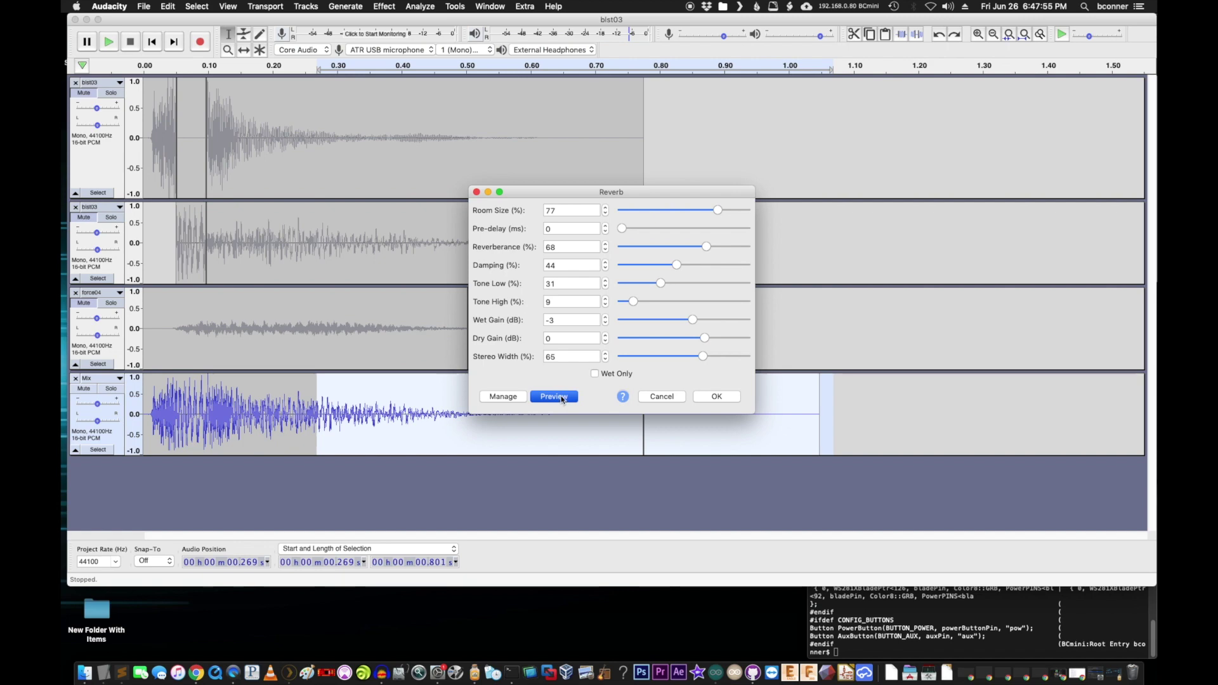
Preview the reverb with 69% room size, first with the existing reverberance and then with 38%.
left_click_drag(717, 210, 706, 211)
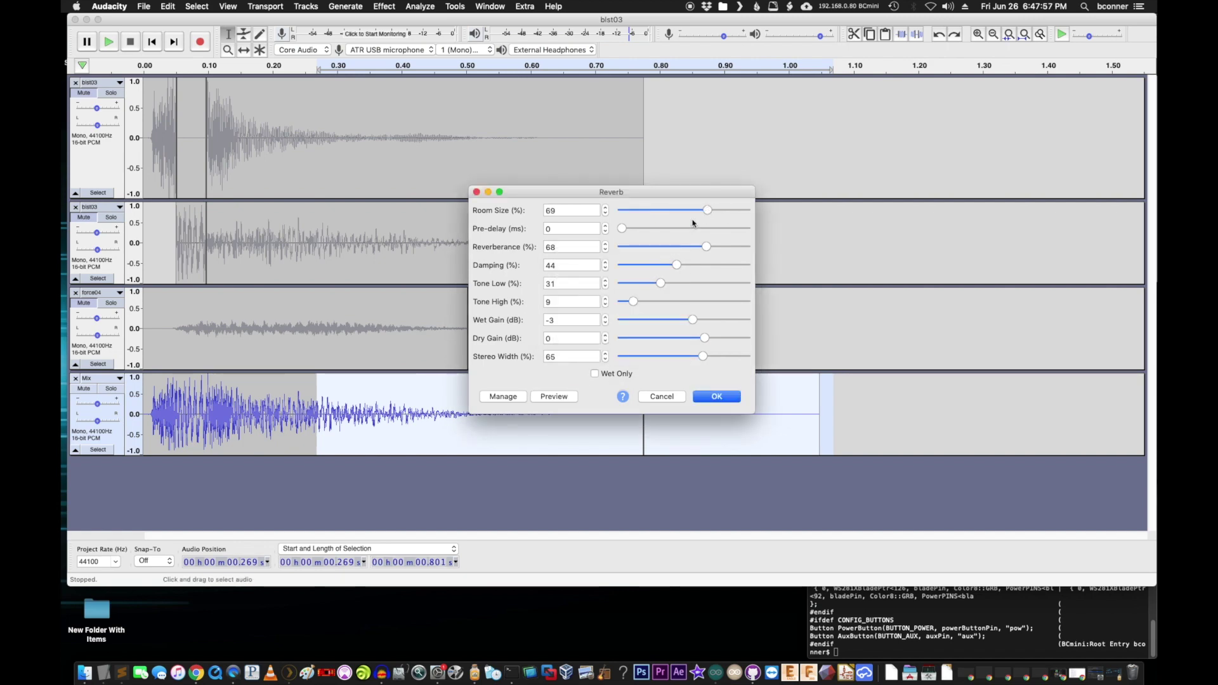
left_click(569, 396)
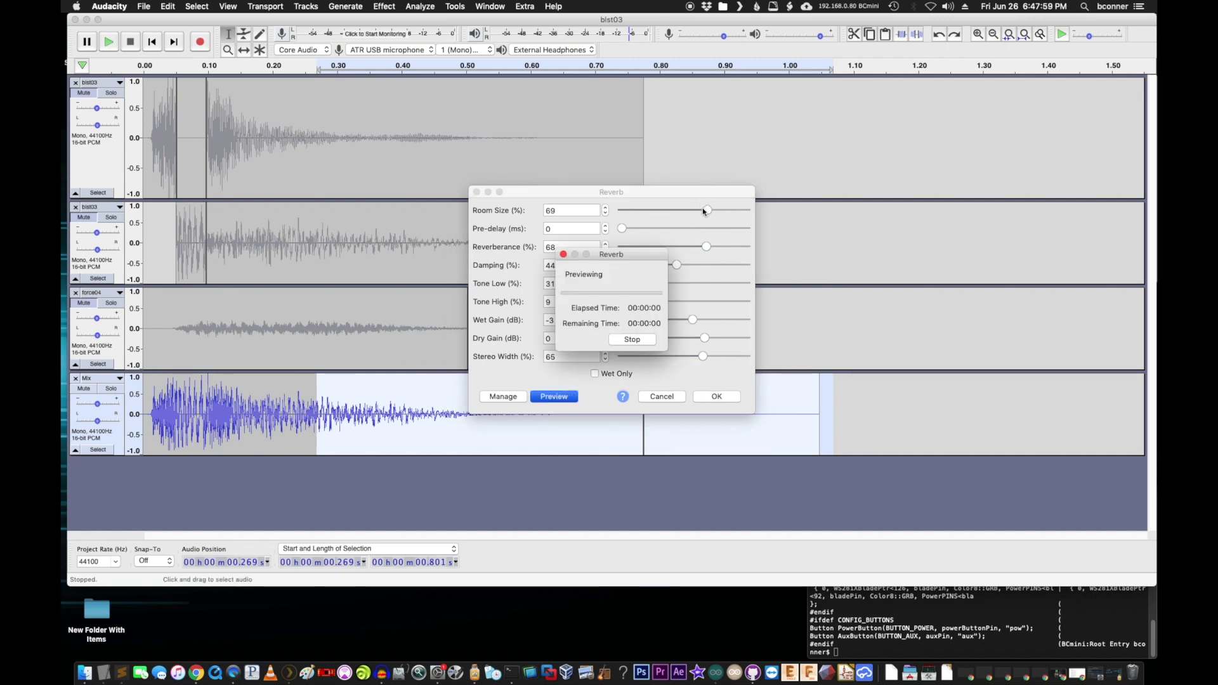
left_click_drag(707, 248, 670, 252)
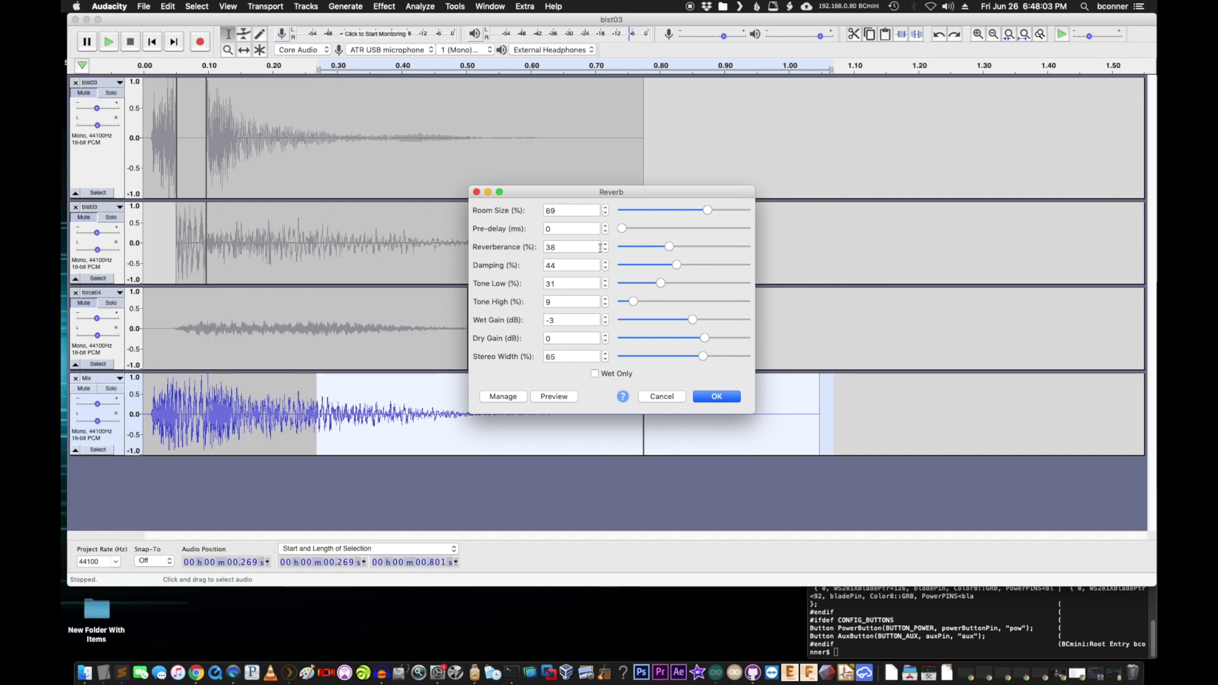
left_click(556, 397)
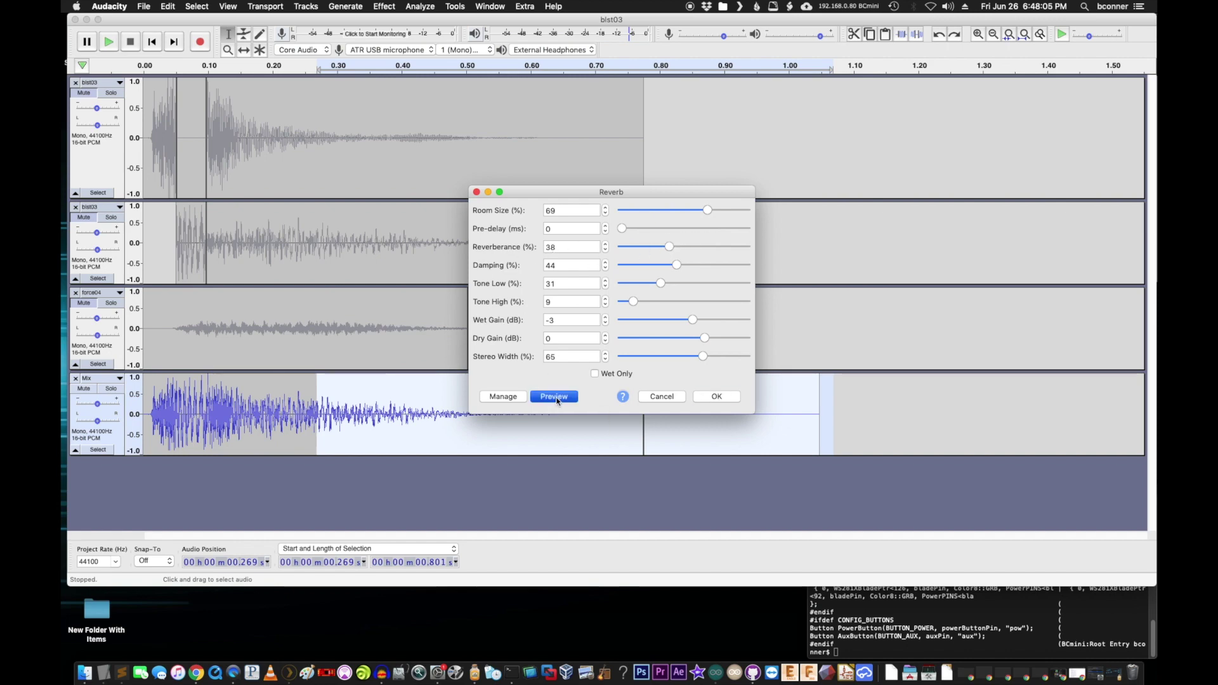
Set the reverb's room size to 88% and preview it, then preview it again with 44% reverberance.
mouse_move(708, 212)
left_mouse_down()
mouse_move(751, 210)
mouse_move(731, 211)
left_mouse_up()
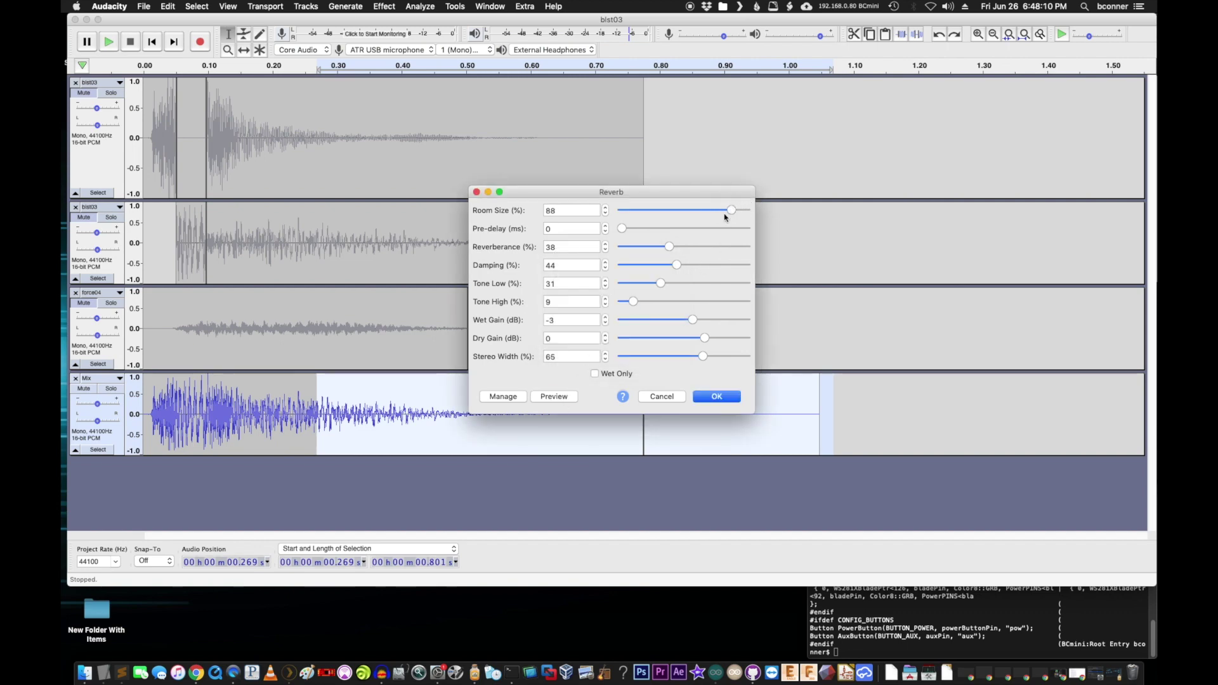
left_click(555, 397)
left_click(555, 397)
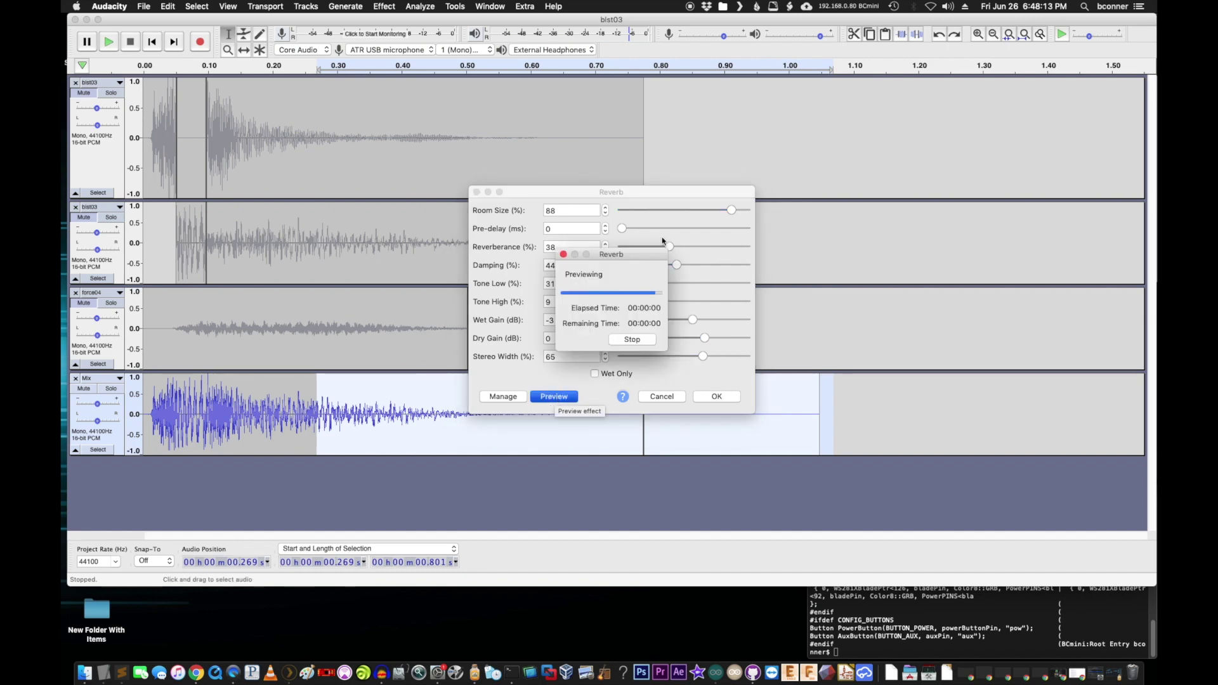
left_click_drag(668, 246, 676, 246)
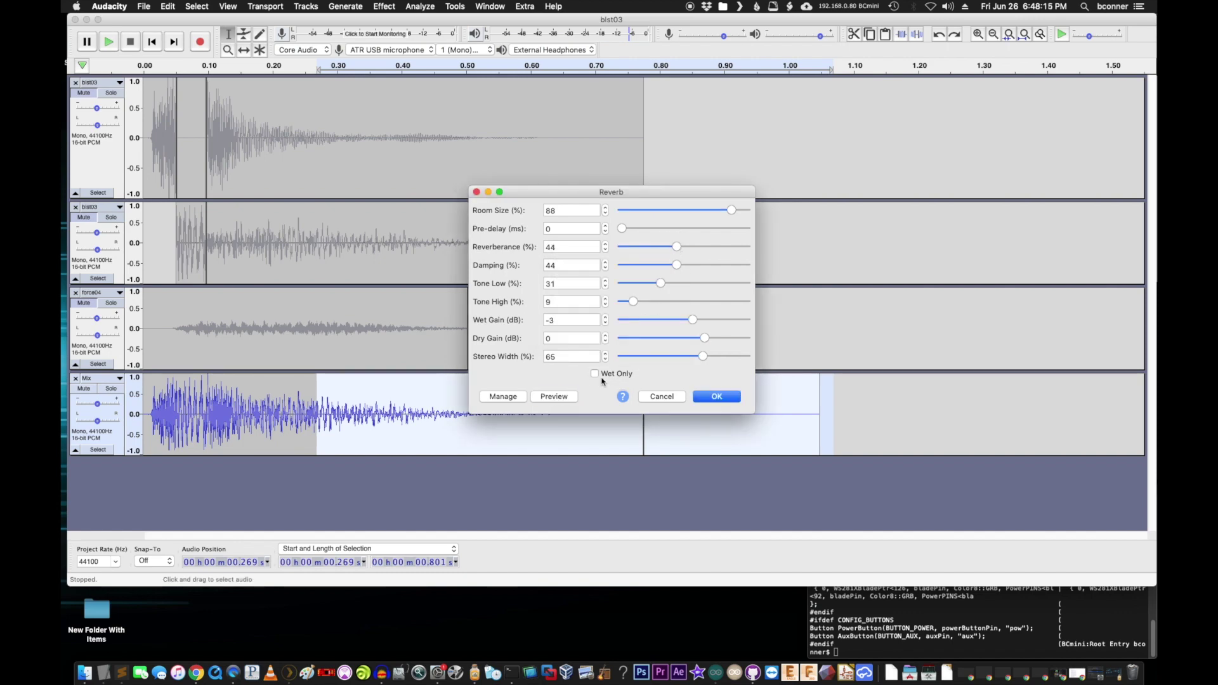
left_click(569, 397)
Preview the reverb with 55% reverberance, then set it to 61% and apply the effect to the selected tail.
left_click_drag(676, 247, 690, 247)
left_click(573, 399)
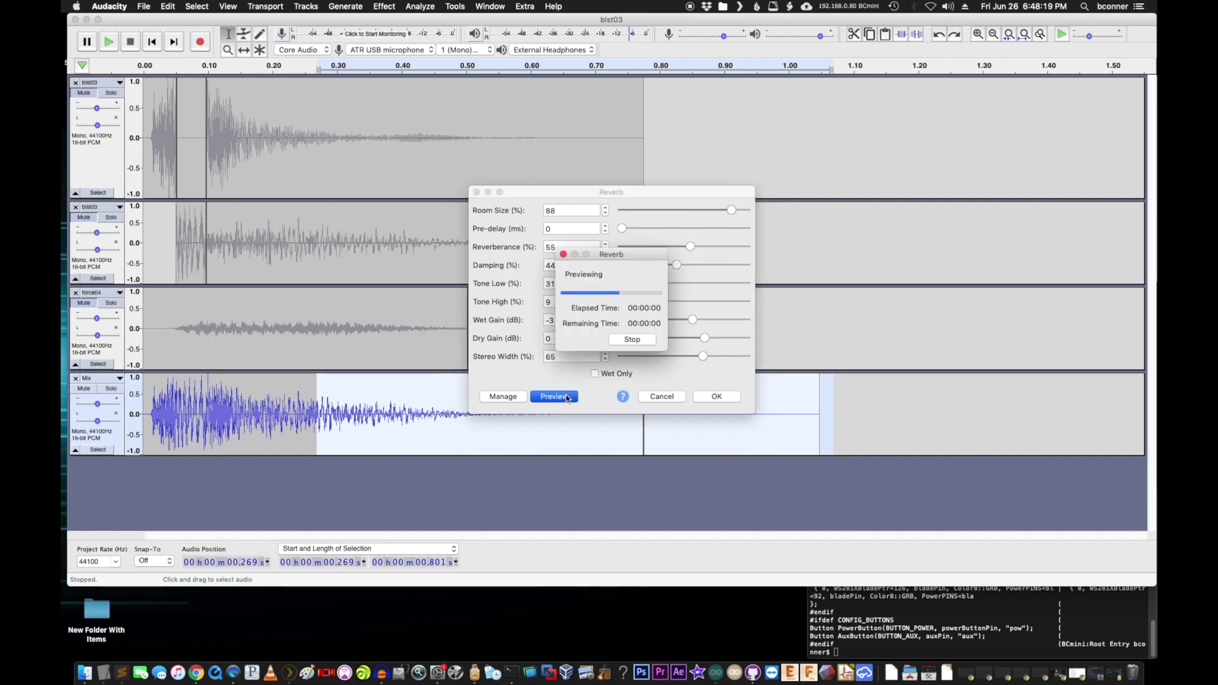
left_click_drag(691, 247, 697, 247)
left_click(565, 397)
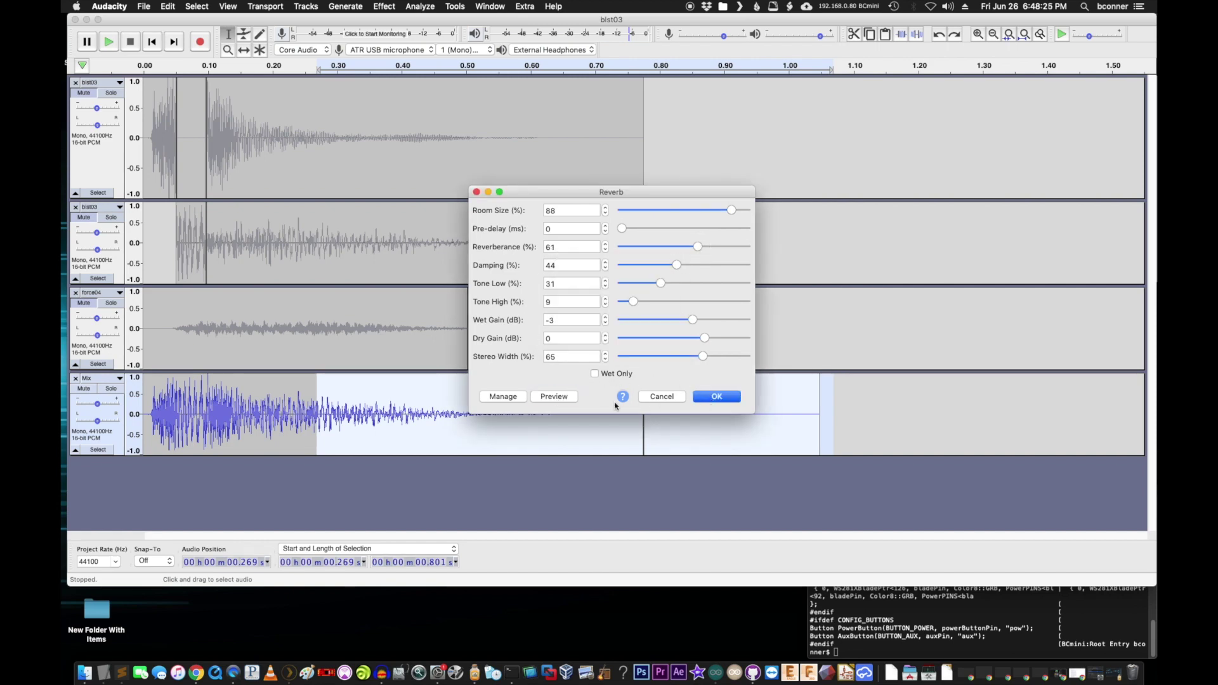
left_click(559, 399)
left_click(721, 396)
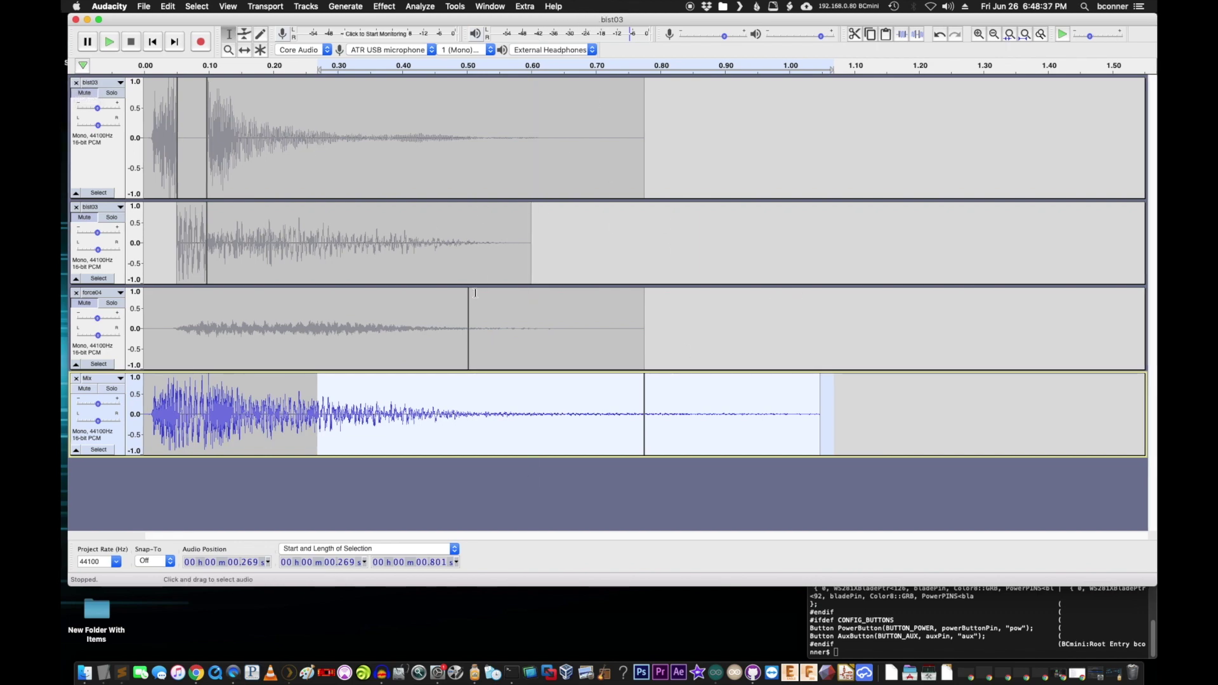
Select the Mix track from 0.004 s past its end and play it to check the reverb tail.
left_click(462, 468)
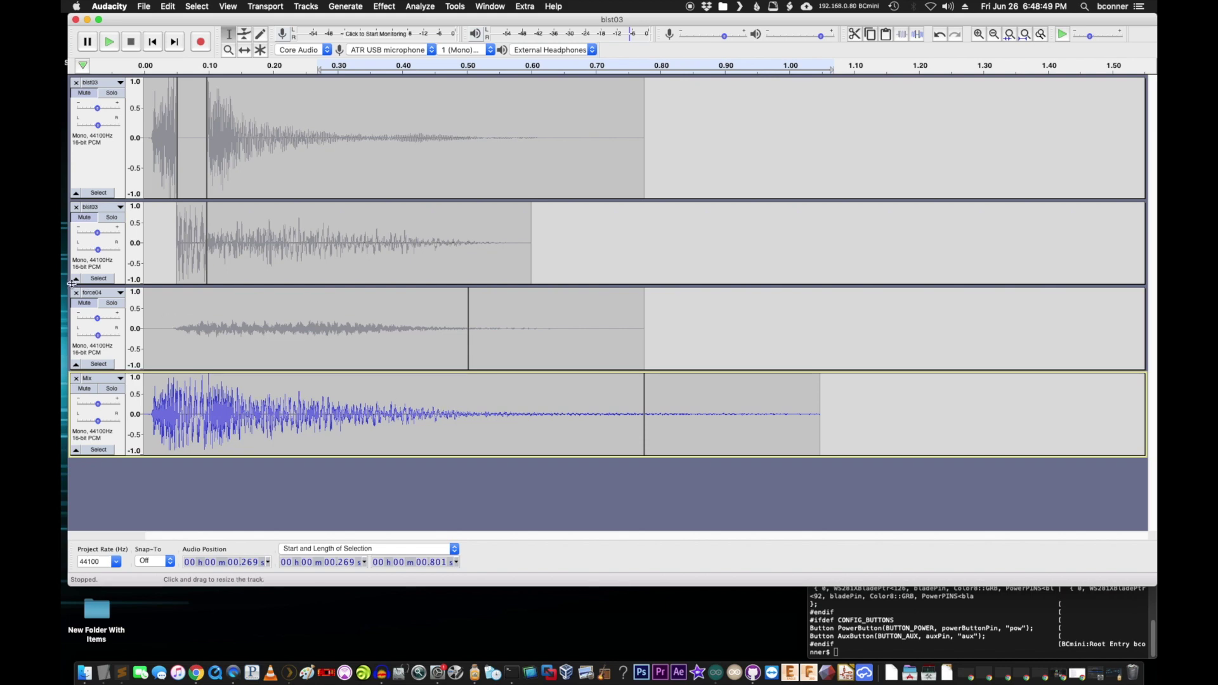
left_click_drag(147, 395, 918, 394)
key("space")
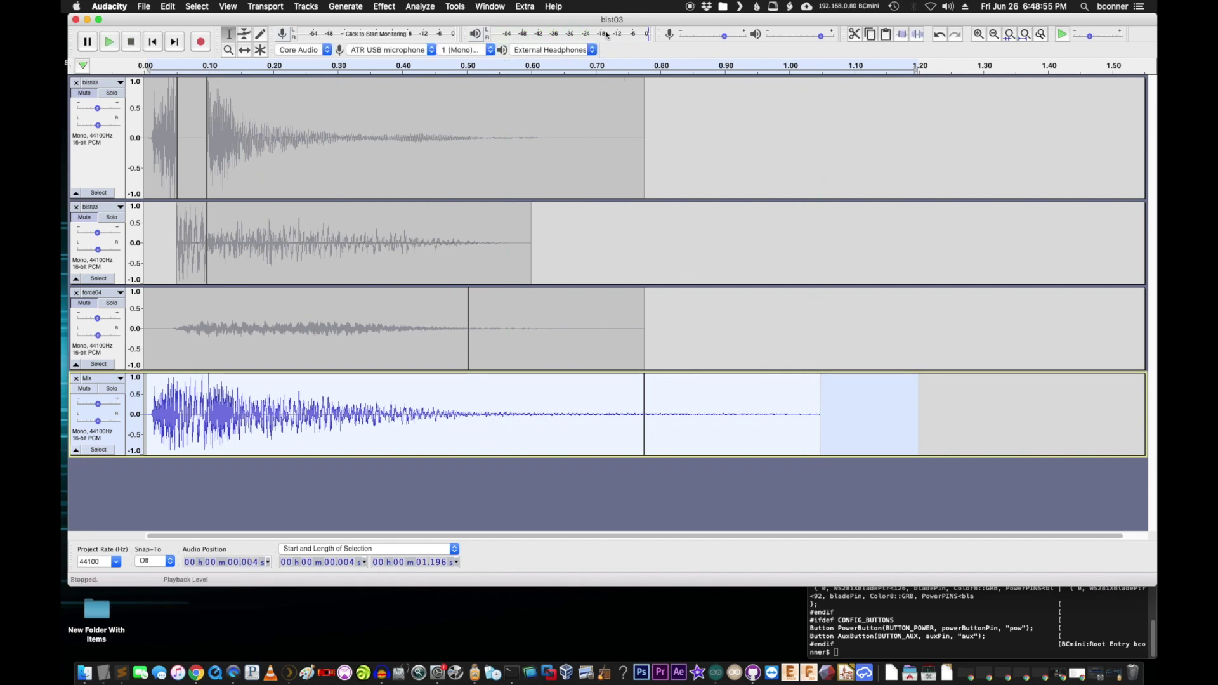
Export the mix as blst03.wav in WAV signed 16-bit PCM format to the blst folder.
left_click(144, 6)
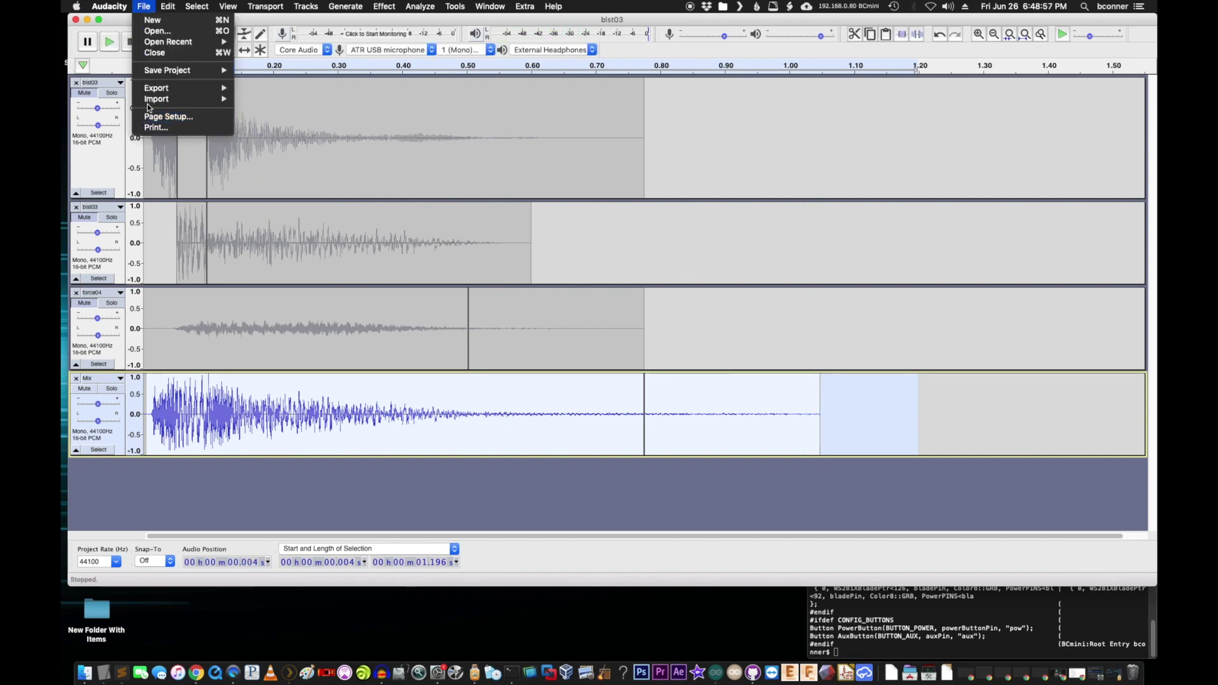
mouse_move(157, 88)
left_click(265, 100)
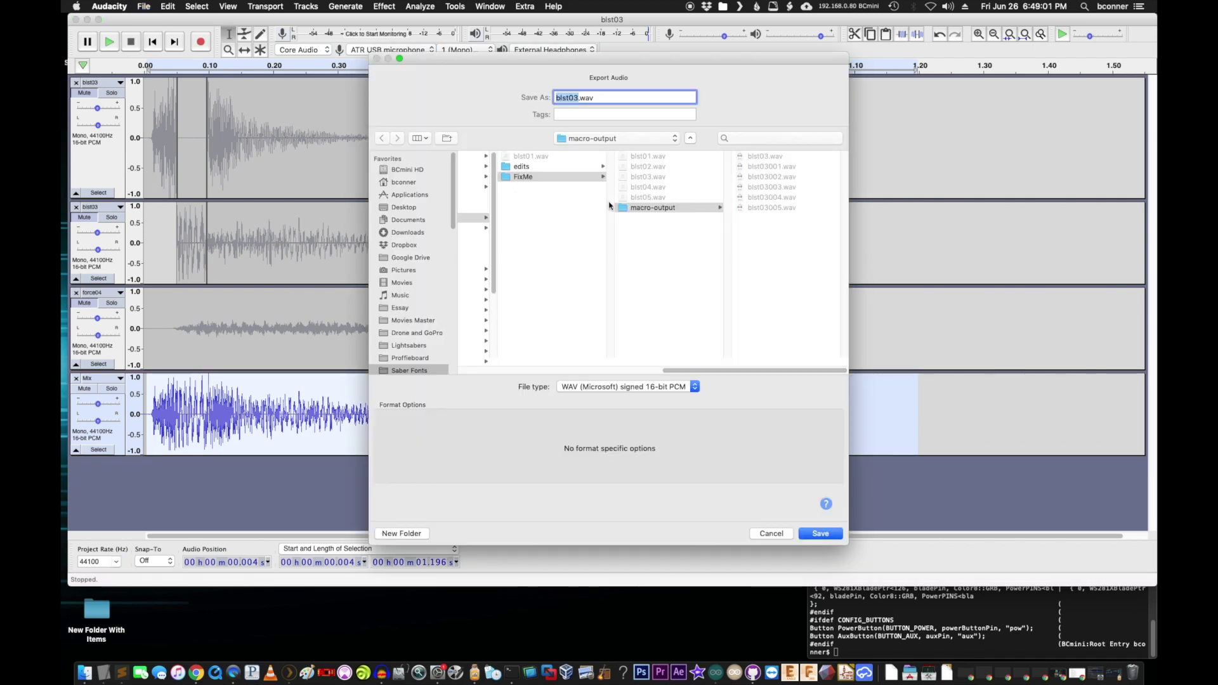
left_click(659, 209)
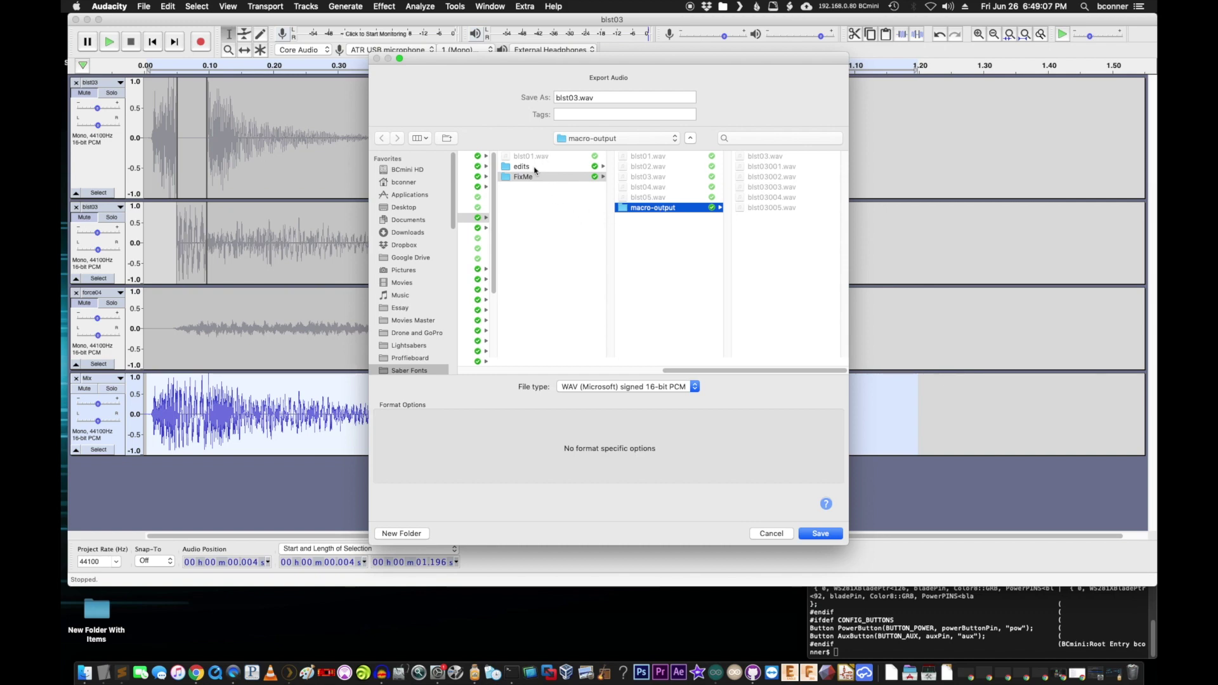
left_click(474, 219)
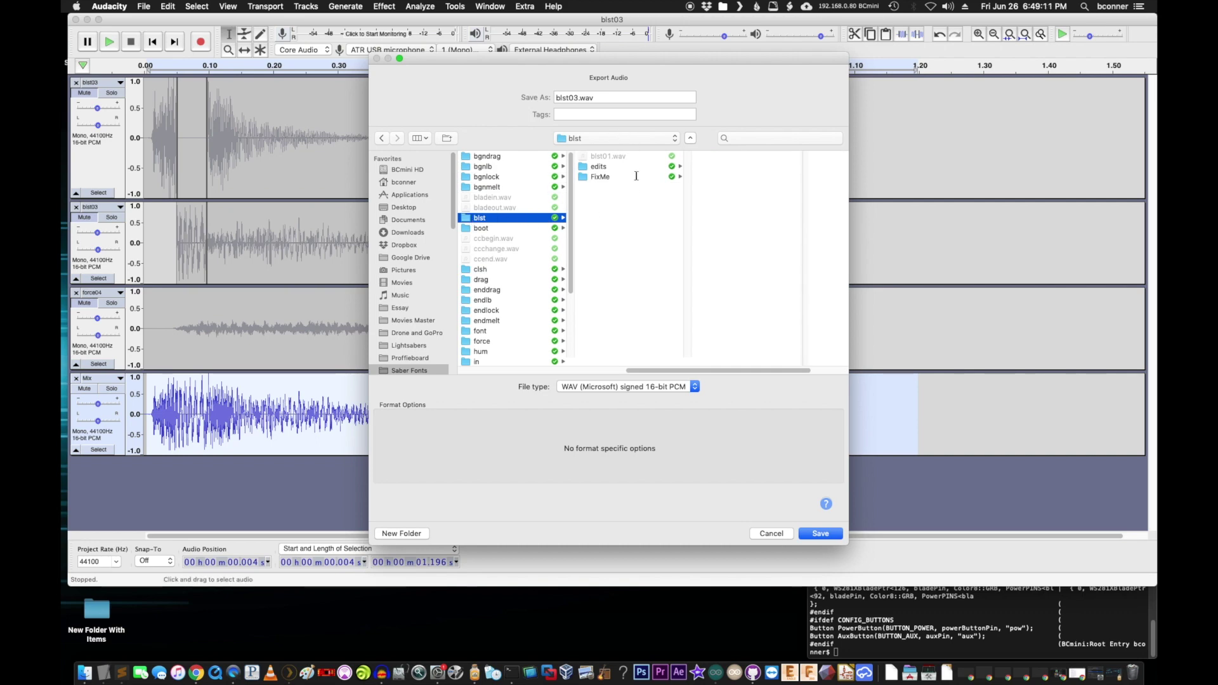
left_click(818, 535)
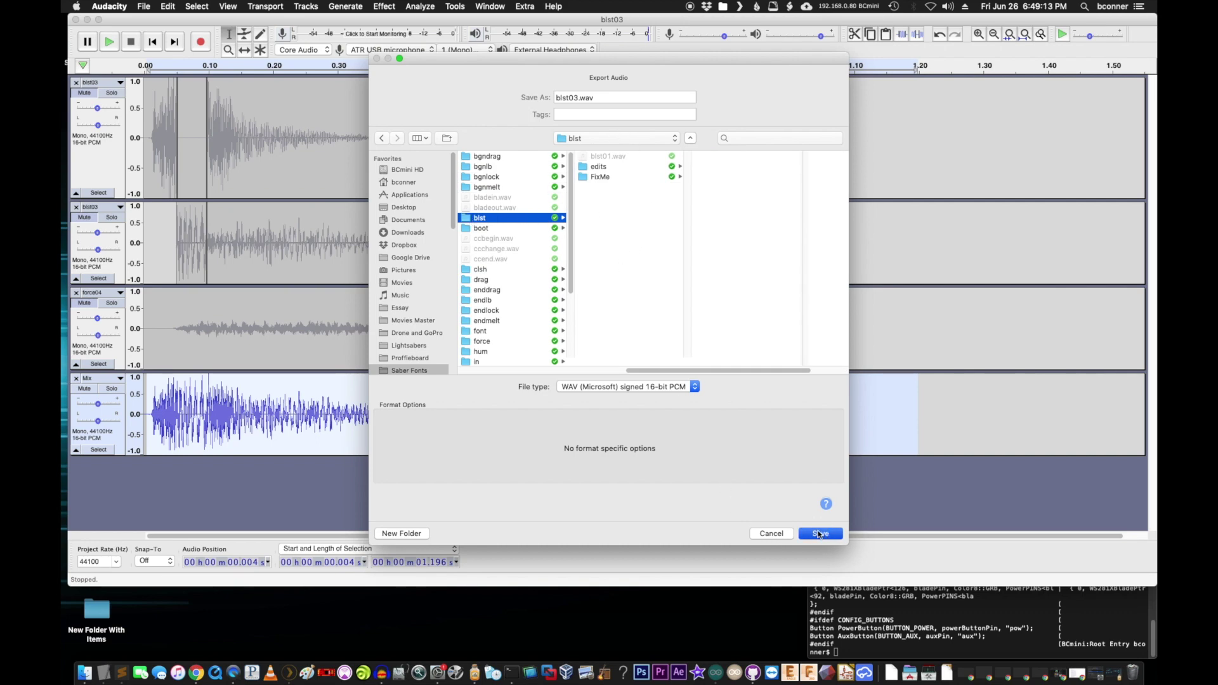
left_click(470, 341)
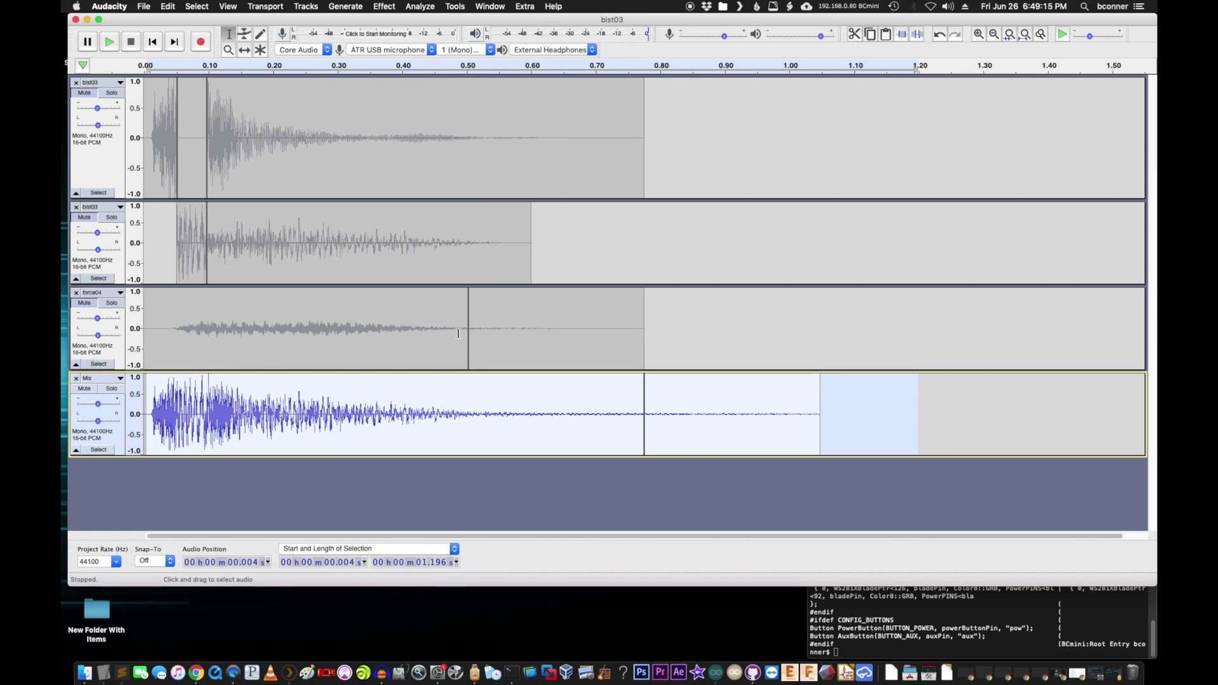
Switch to Finder and play the original blst03.wav from the FixMe folder inside TheMaw's blst folder.
left_click(84, 673)
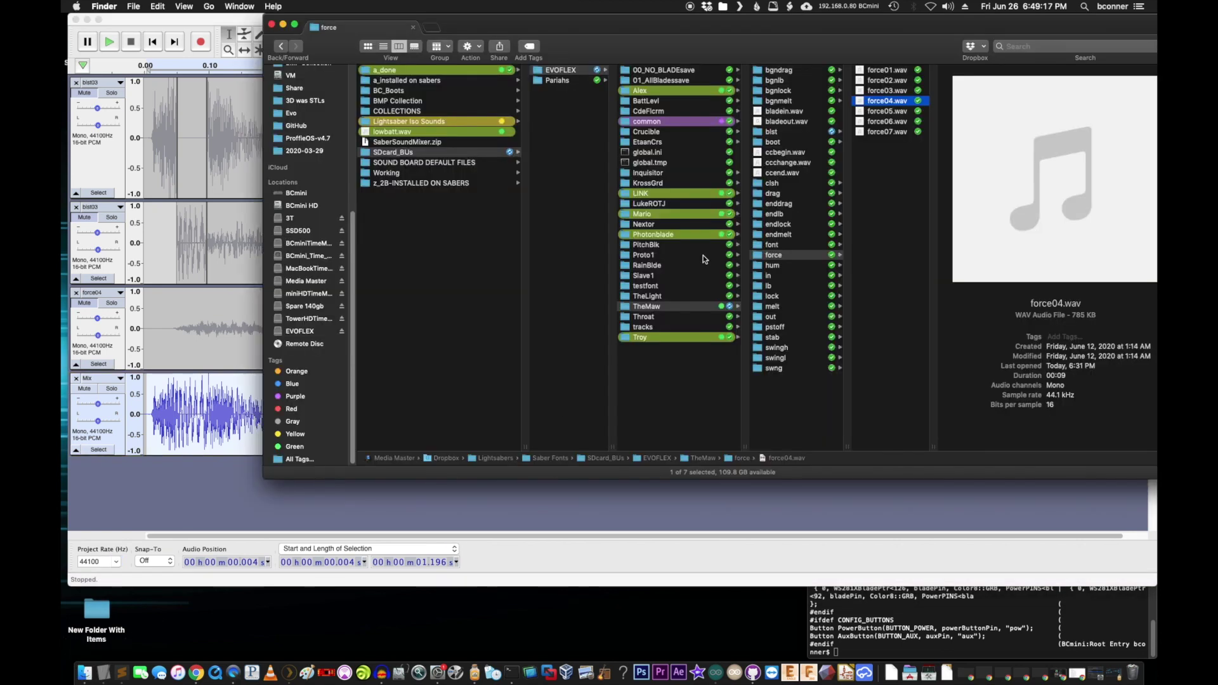
left_click(891, 185)
left_click(804, 132)
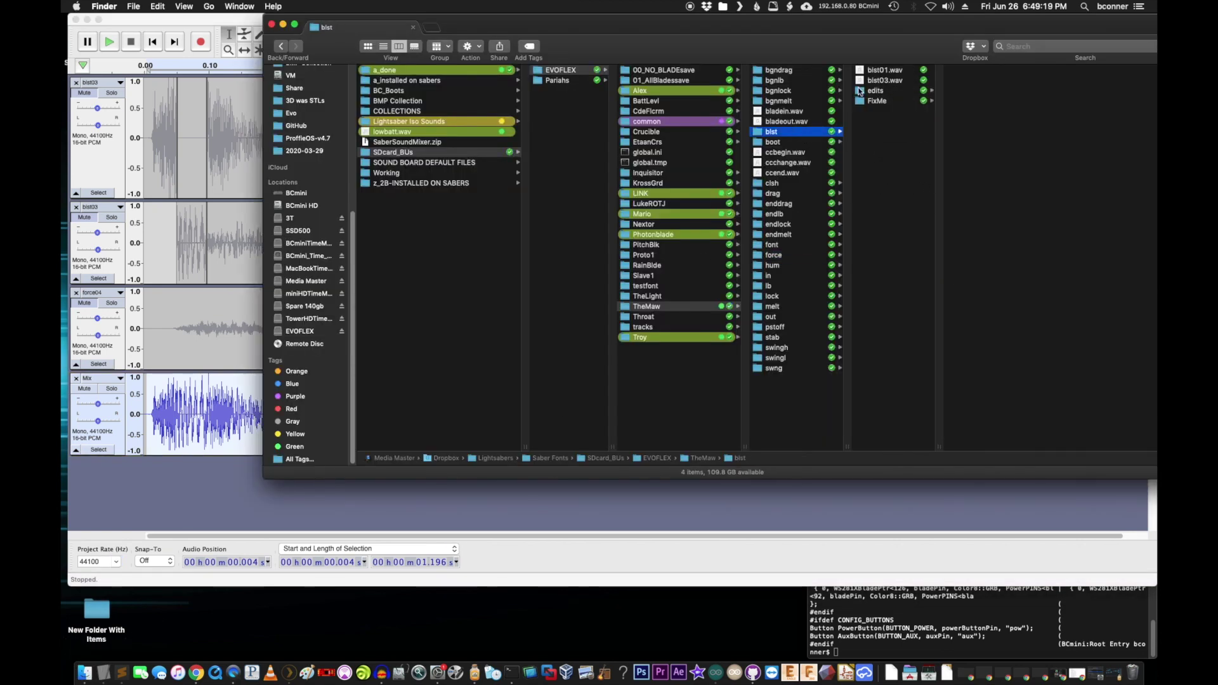
left_click(871, 81)
left_click(878, 101)
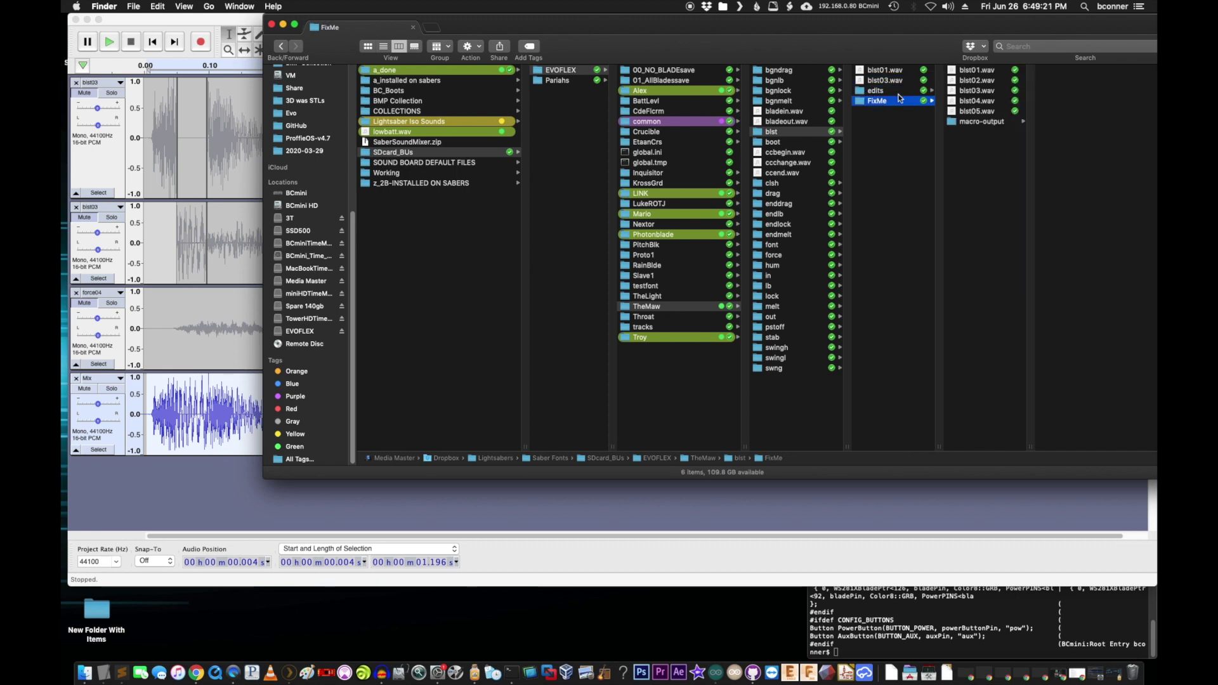
left_click(964, 90)
key("space")
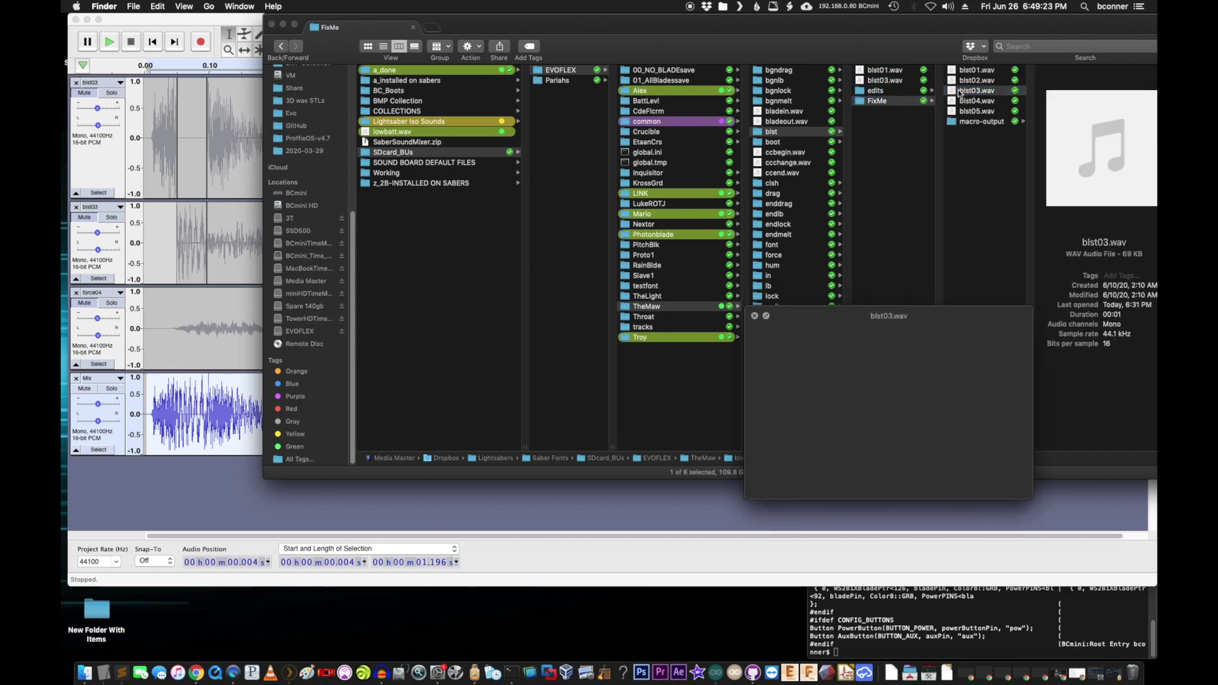
Play the newly exported blst03.wav in the blst folder to compare it with the original.
left_click(863, 82)
key("space")
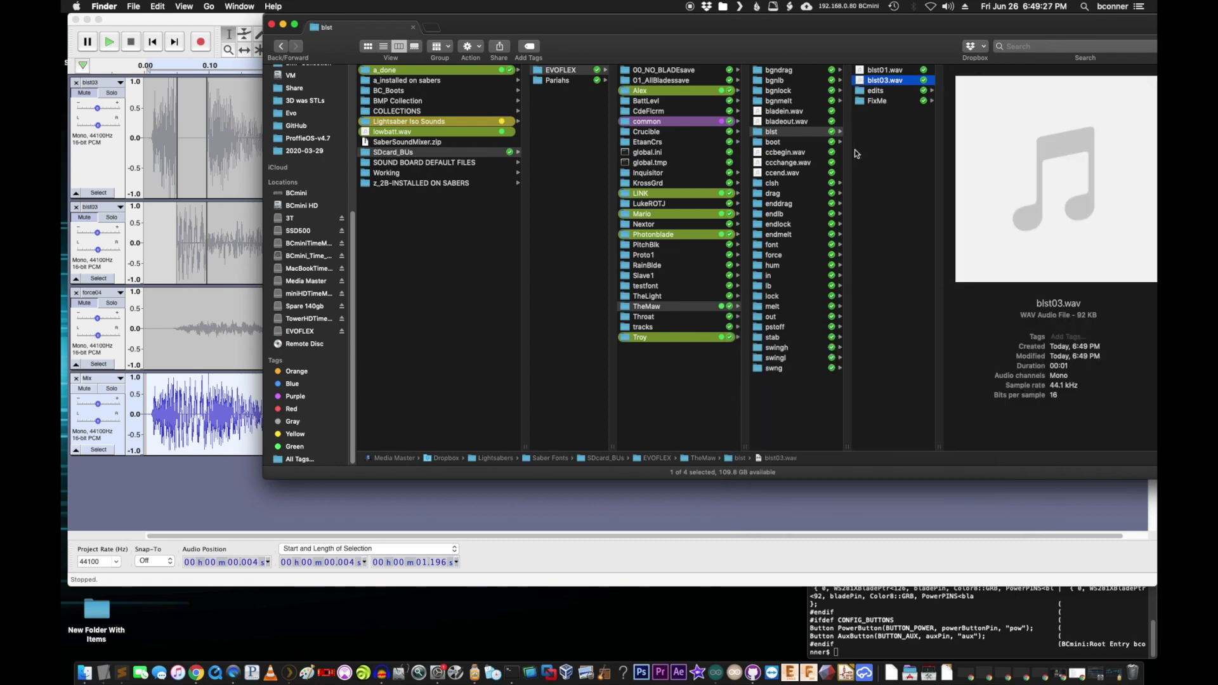
key("space")
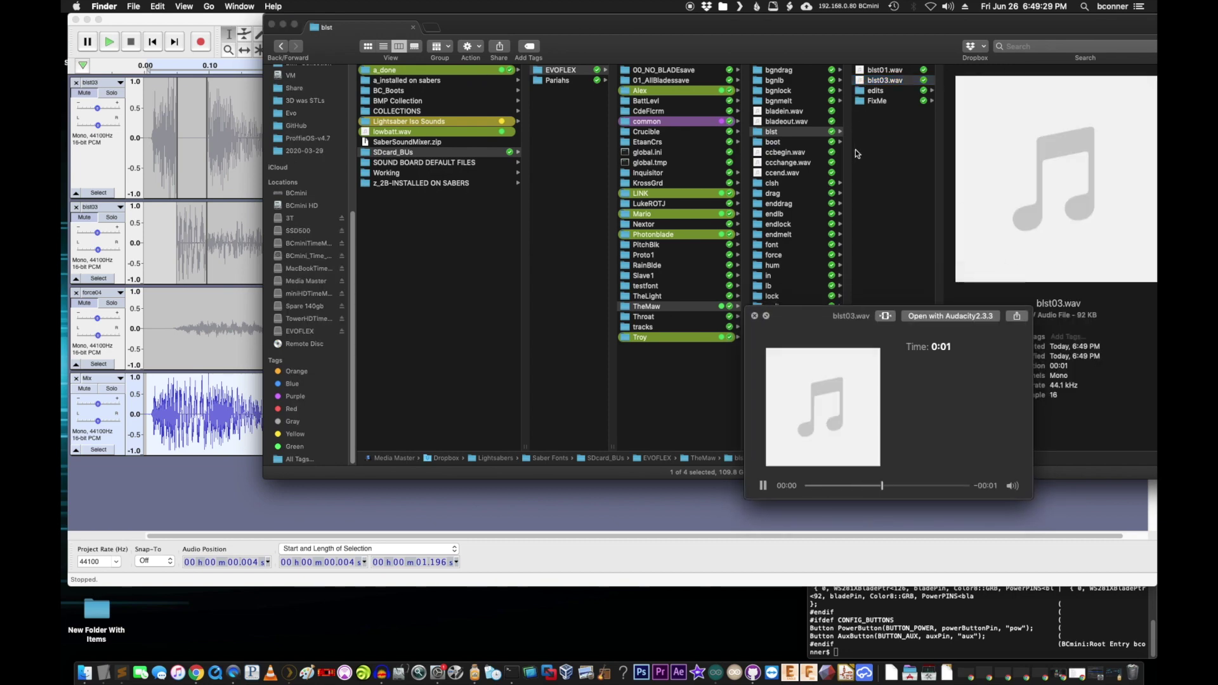
key("space")
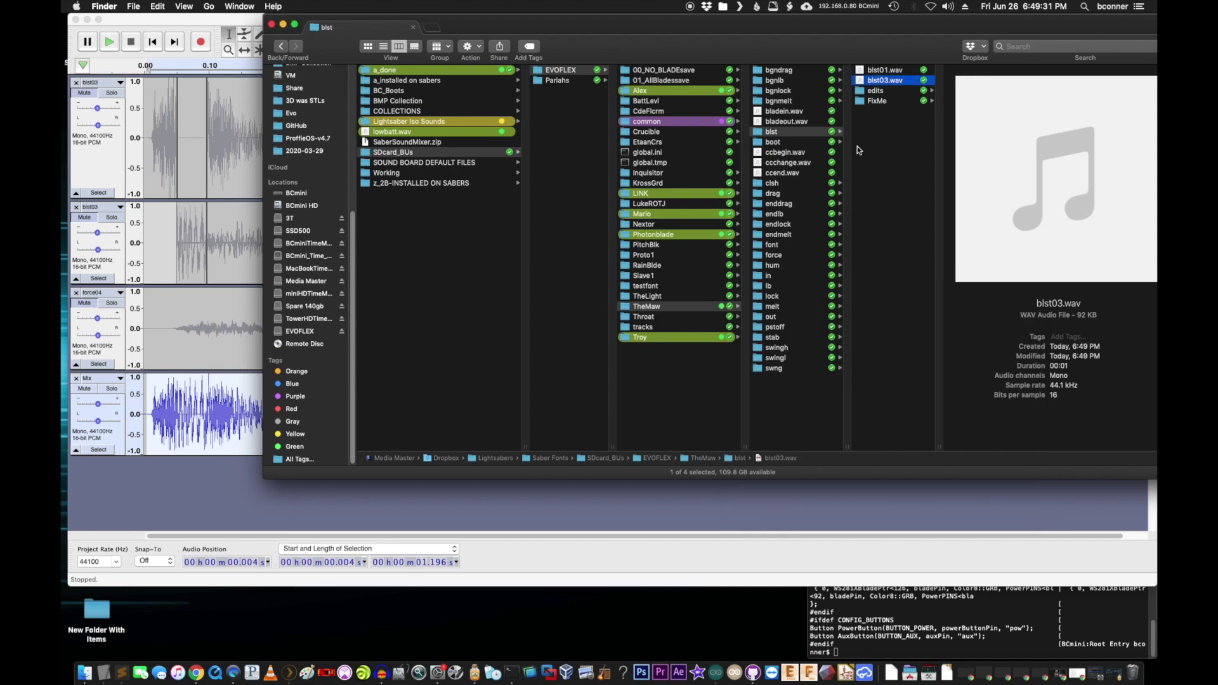
Dismiss the disk storage notification and switch back to Audacity.
left_click_drag(895, 24, 678, 41)
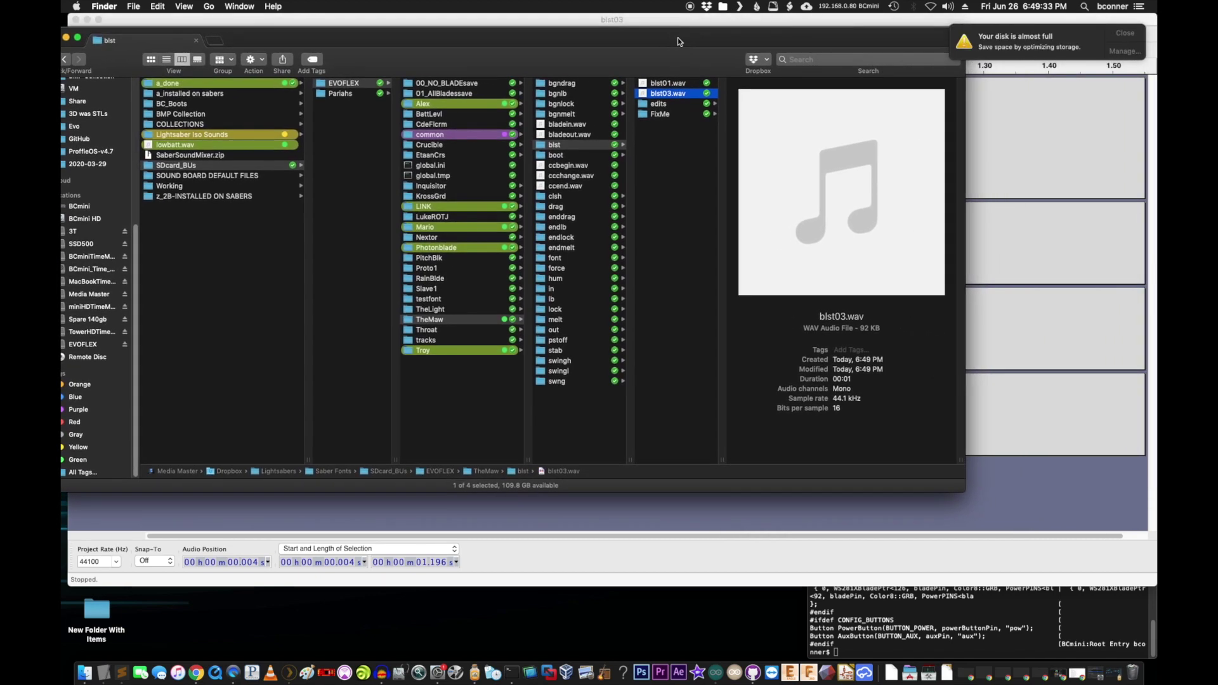
left_click(1123, 33)
left_click_drag(725, 44, 805, 36)
key("super+Tab")
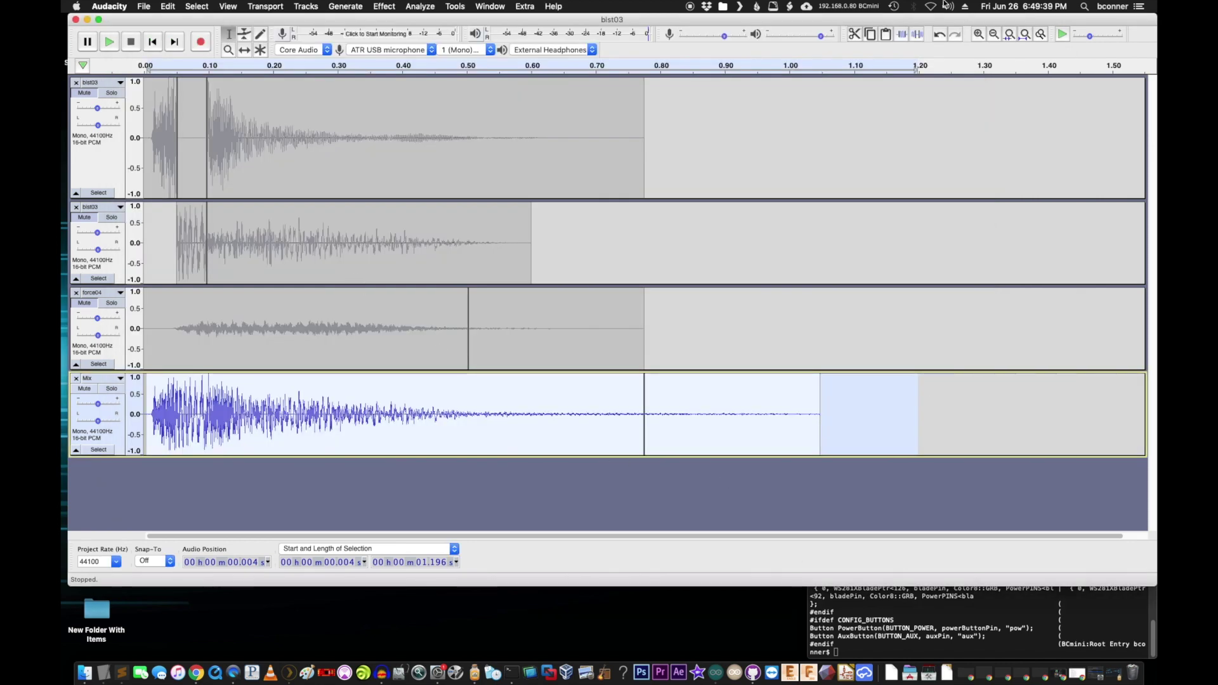